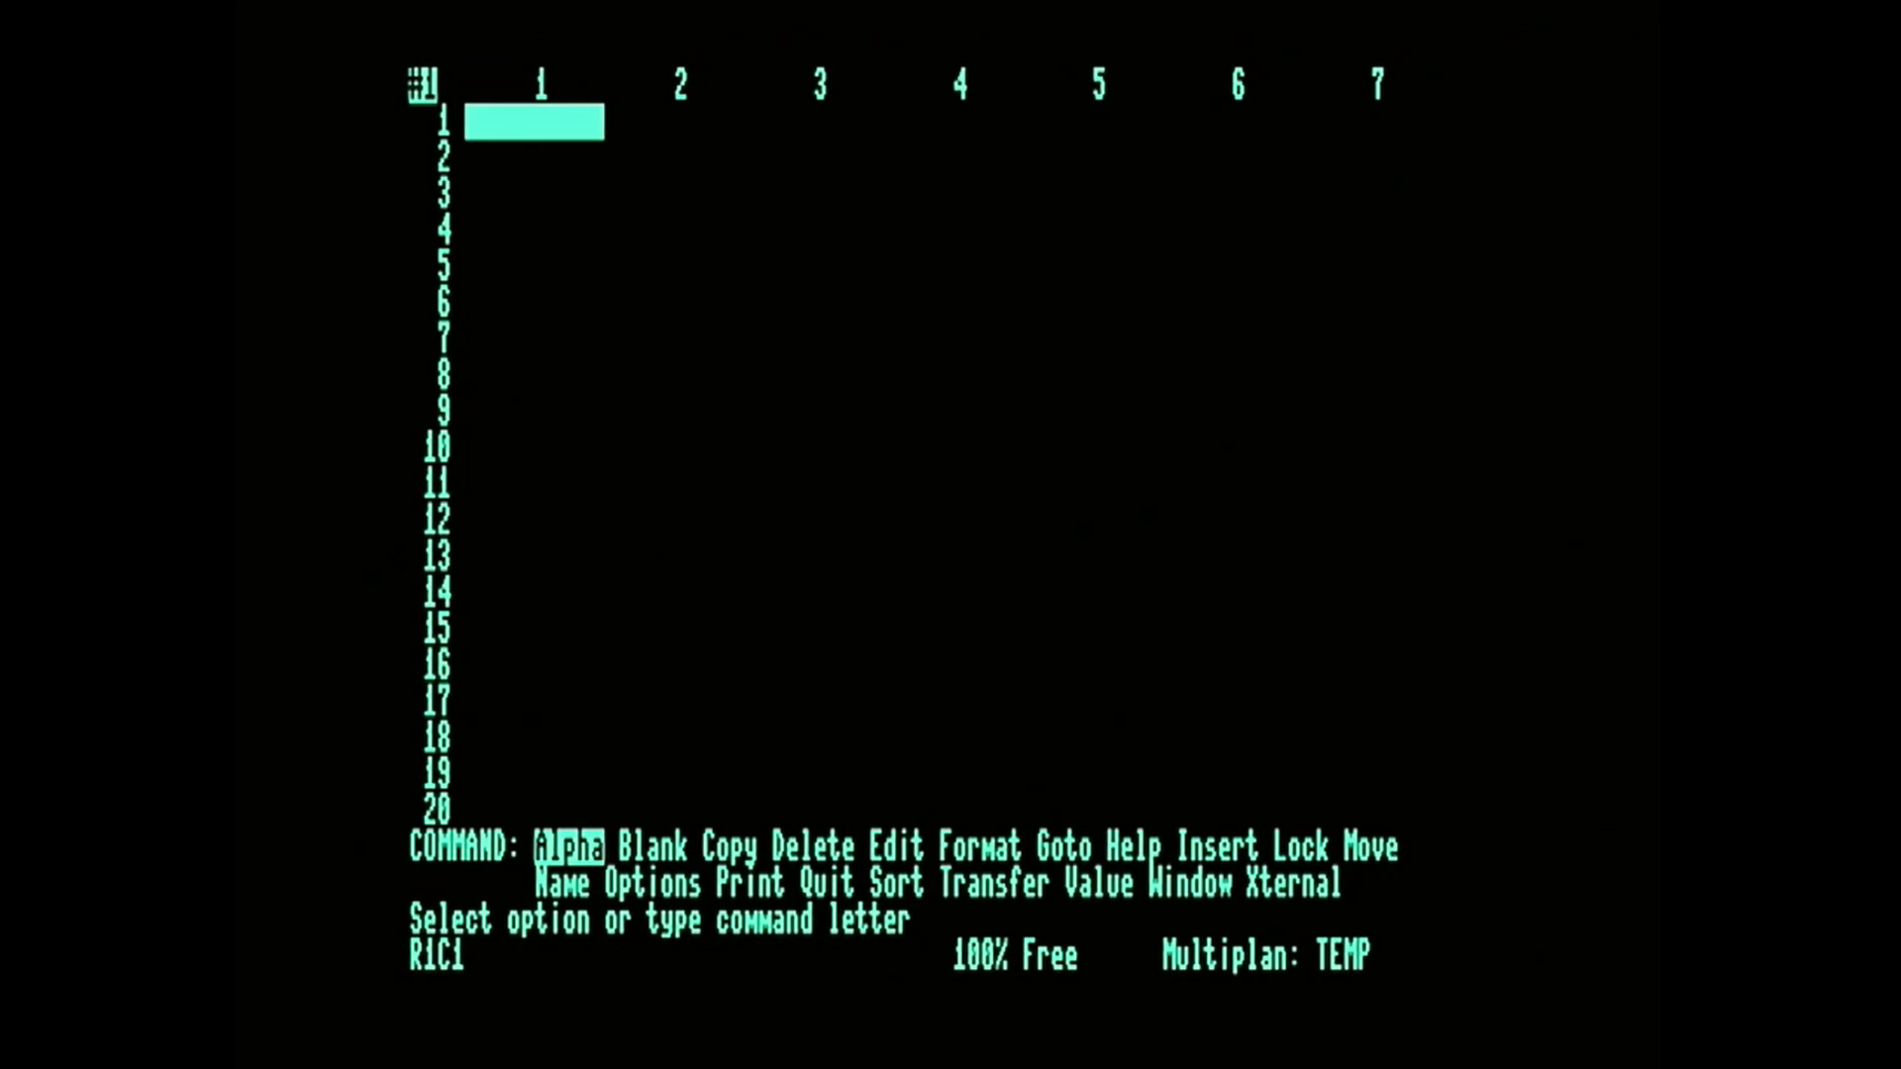
Scan the columns along row 1 of the empty worksheet out to column 11 and return to column 1.
key("Right")
key("Right")
key("Right")
key("Left")
key("Left")
key("Left")
key("Right")
key("Right")
key("Right")
key("Right")
key("Right")
key("Right")
key("Right")
key("Right")
key("Right")
key("Right")
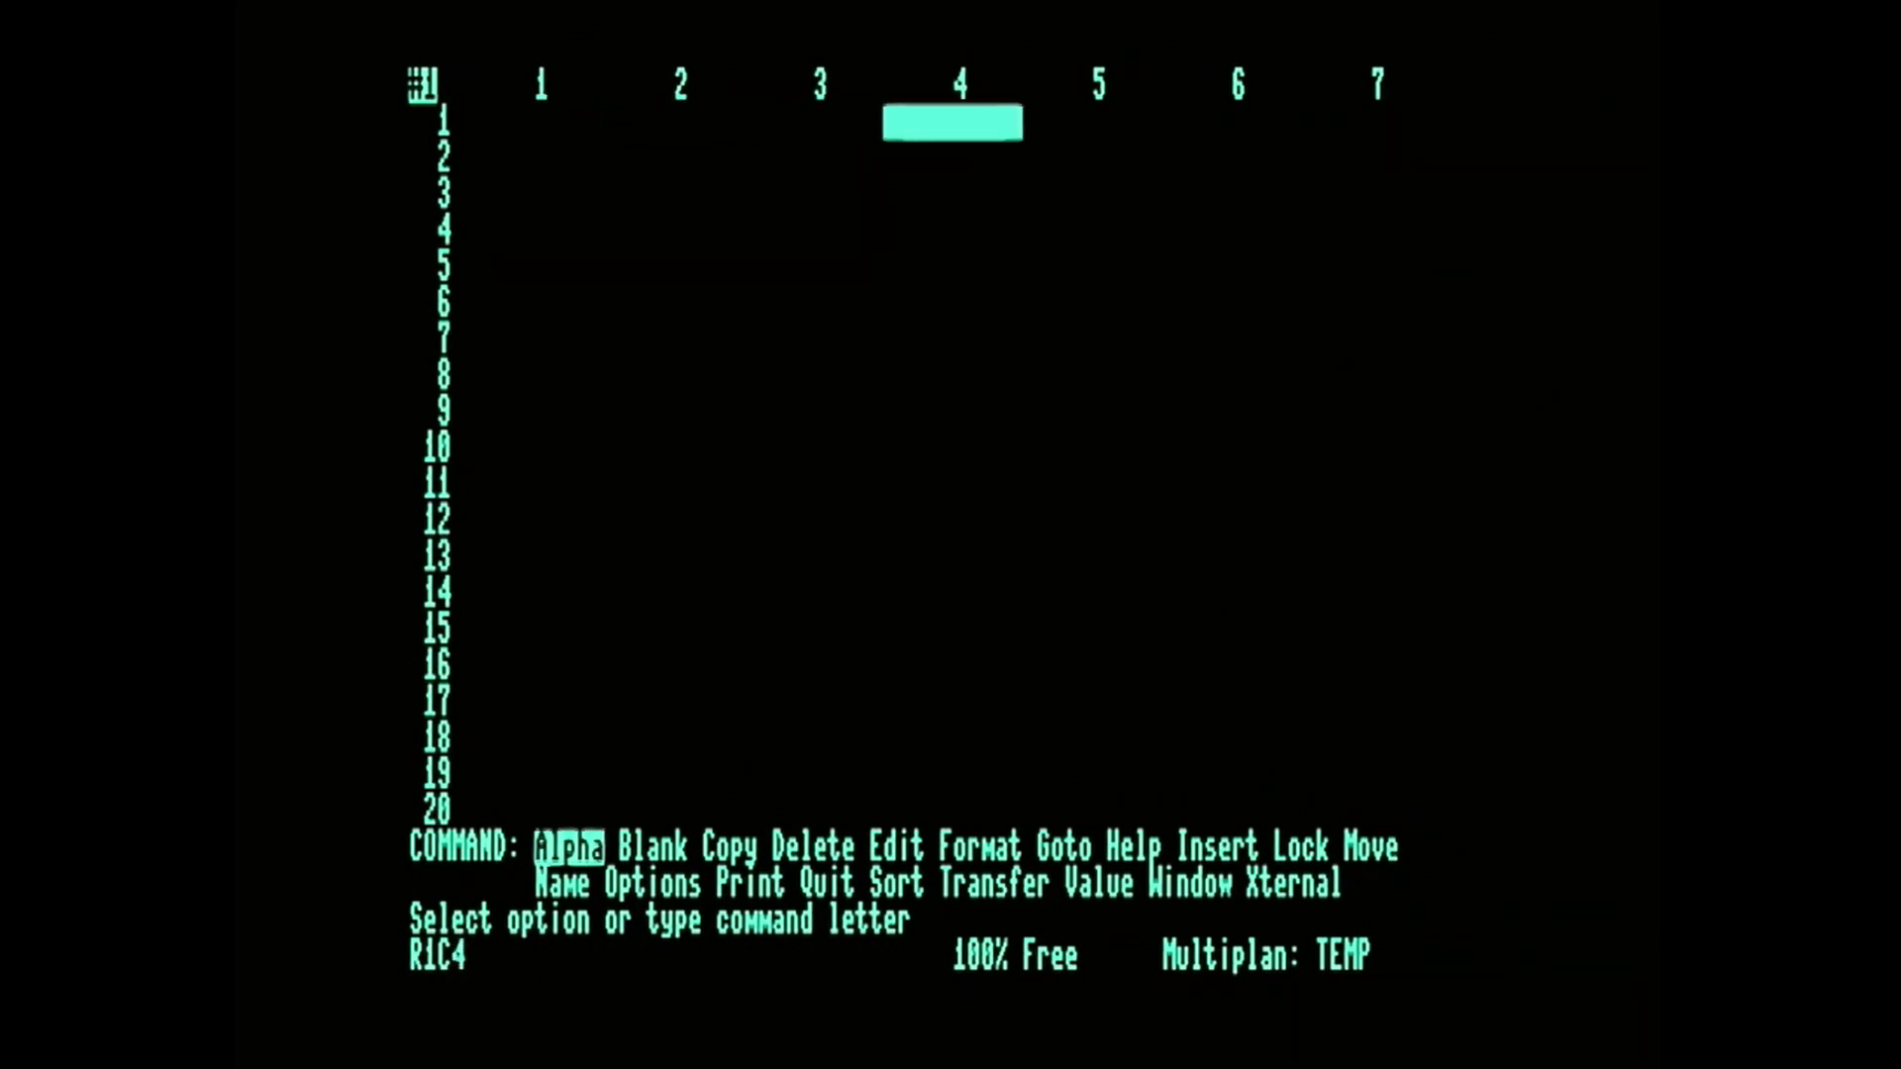
key("Left")
key("Left")
key("Left")
key("Left")
key("Left")
key("Left")
key("Left")
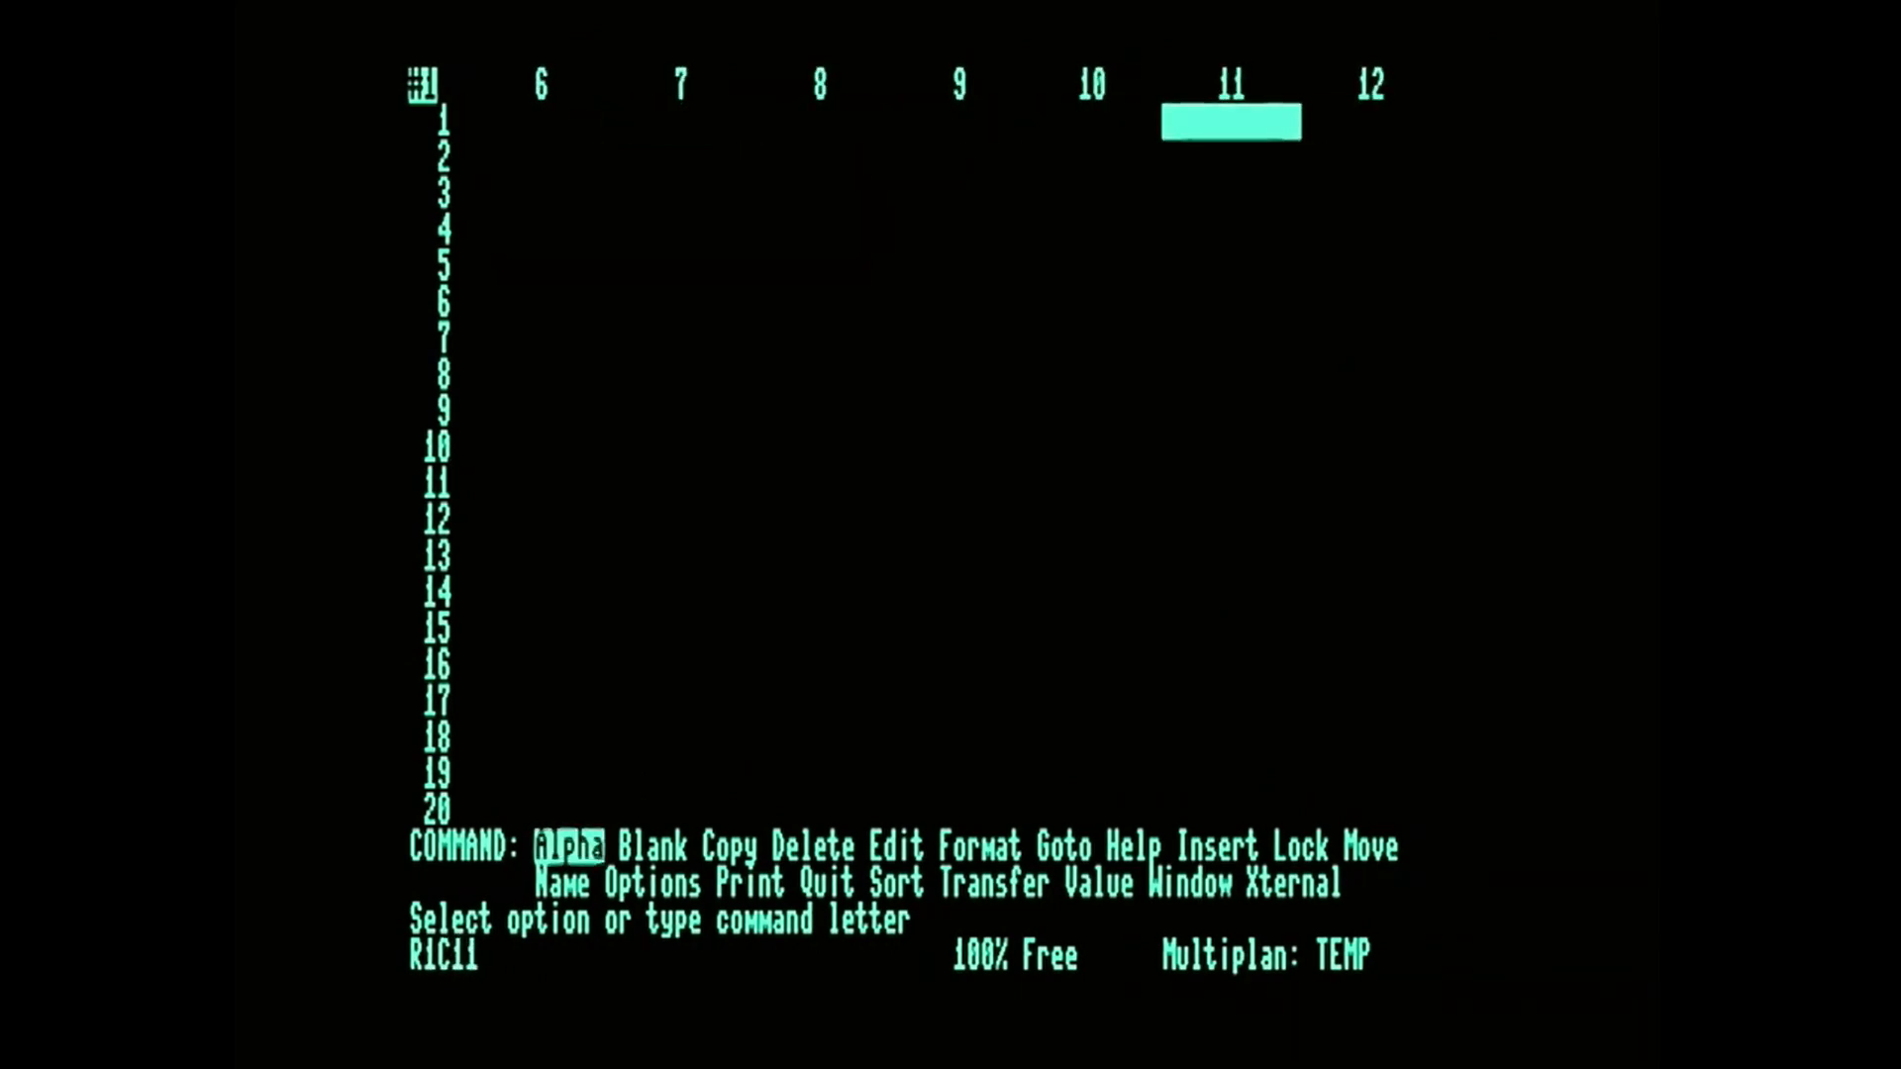
key("Left")
key("Left")
key("Left")
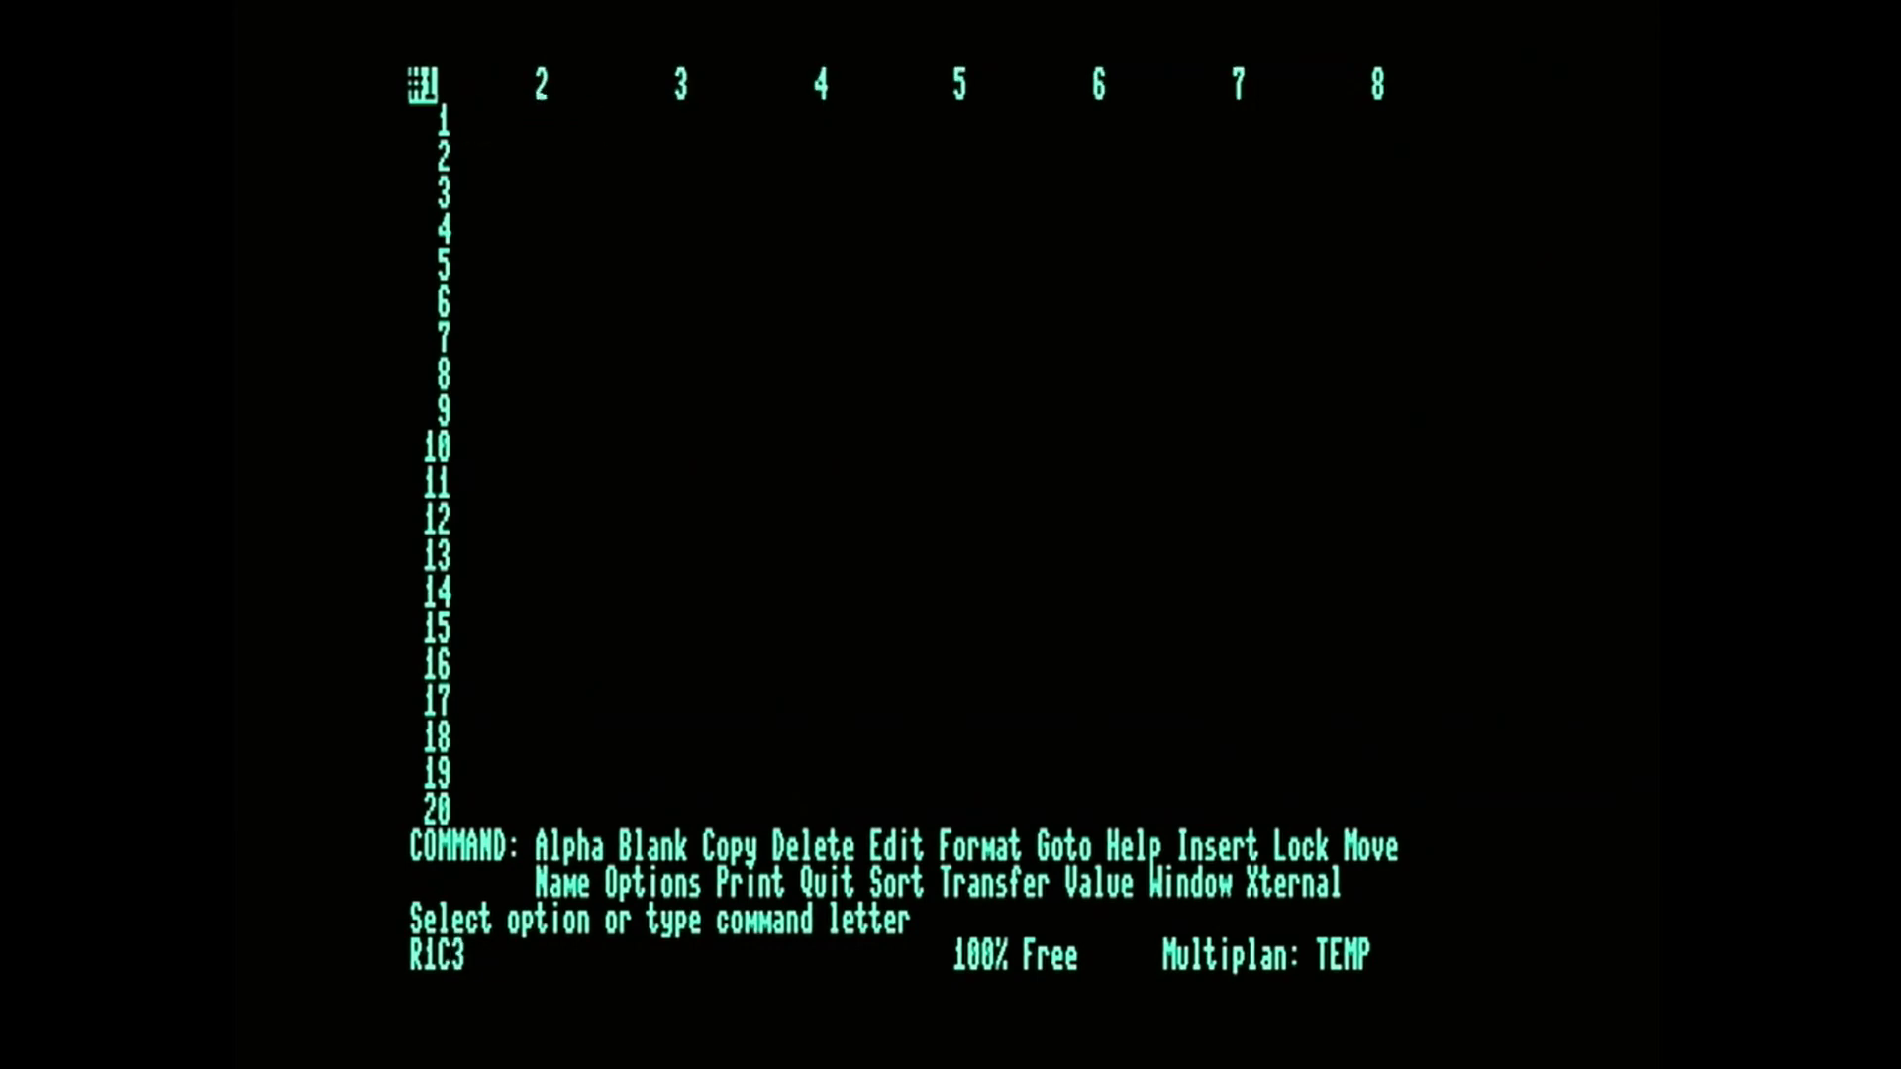
Scan down the rows of column 1 and return to R1C1.
key("Down")
key("Down")
key("Down")
key("Down")
key("Down")
key("Down")
key("Down")
key("Up")
key("Up")
key("Up")
key("Up")
key("Up")
key("Up")
key("Up")
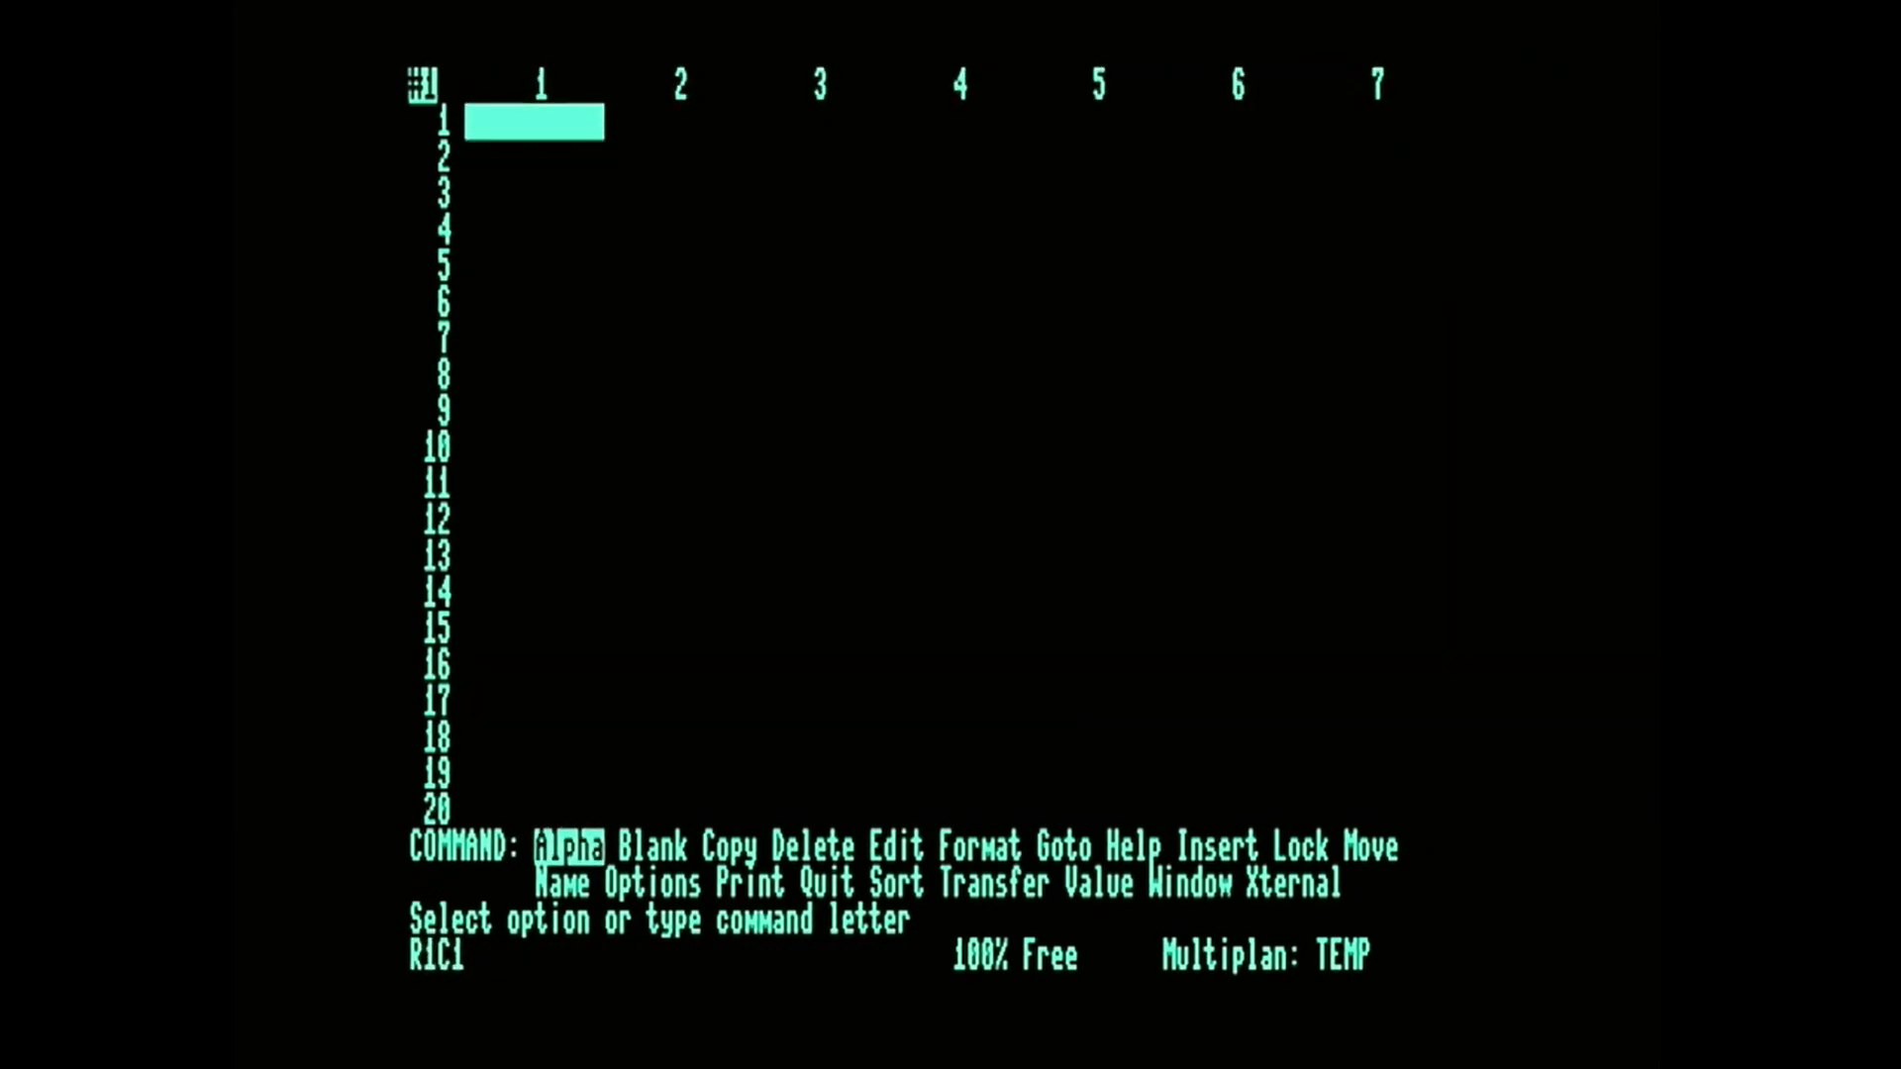
Step the cell cursor through the neighbouring columns and rows near the worksheet's origin, finishing at R2C1.
key("Right")
key("Right")
key("Right")
key("Right")
key("Right")
key("Right")
key("Left")
key("Left")
key("Left")
key("Left")
key("Left")
key("Down")
key("Down")
key("Down")
key("Down")
key("Down")
key("Down")
key("Up")
key("Up")
key("Up")
key("Up")
key("Up")
key("Up")
key("Right")
key("Right")
key("Left")
key("Left")
key("Right")
key("Right")
key("Right")
key("Left")
key("Left")
key("Left")
key("Down")
key("Down")
key("Down")
key("Up")
key("Up")
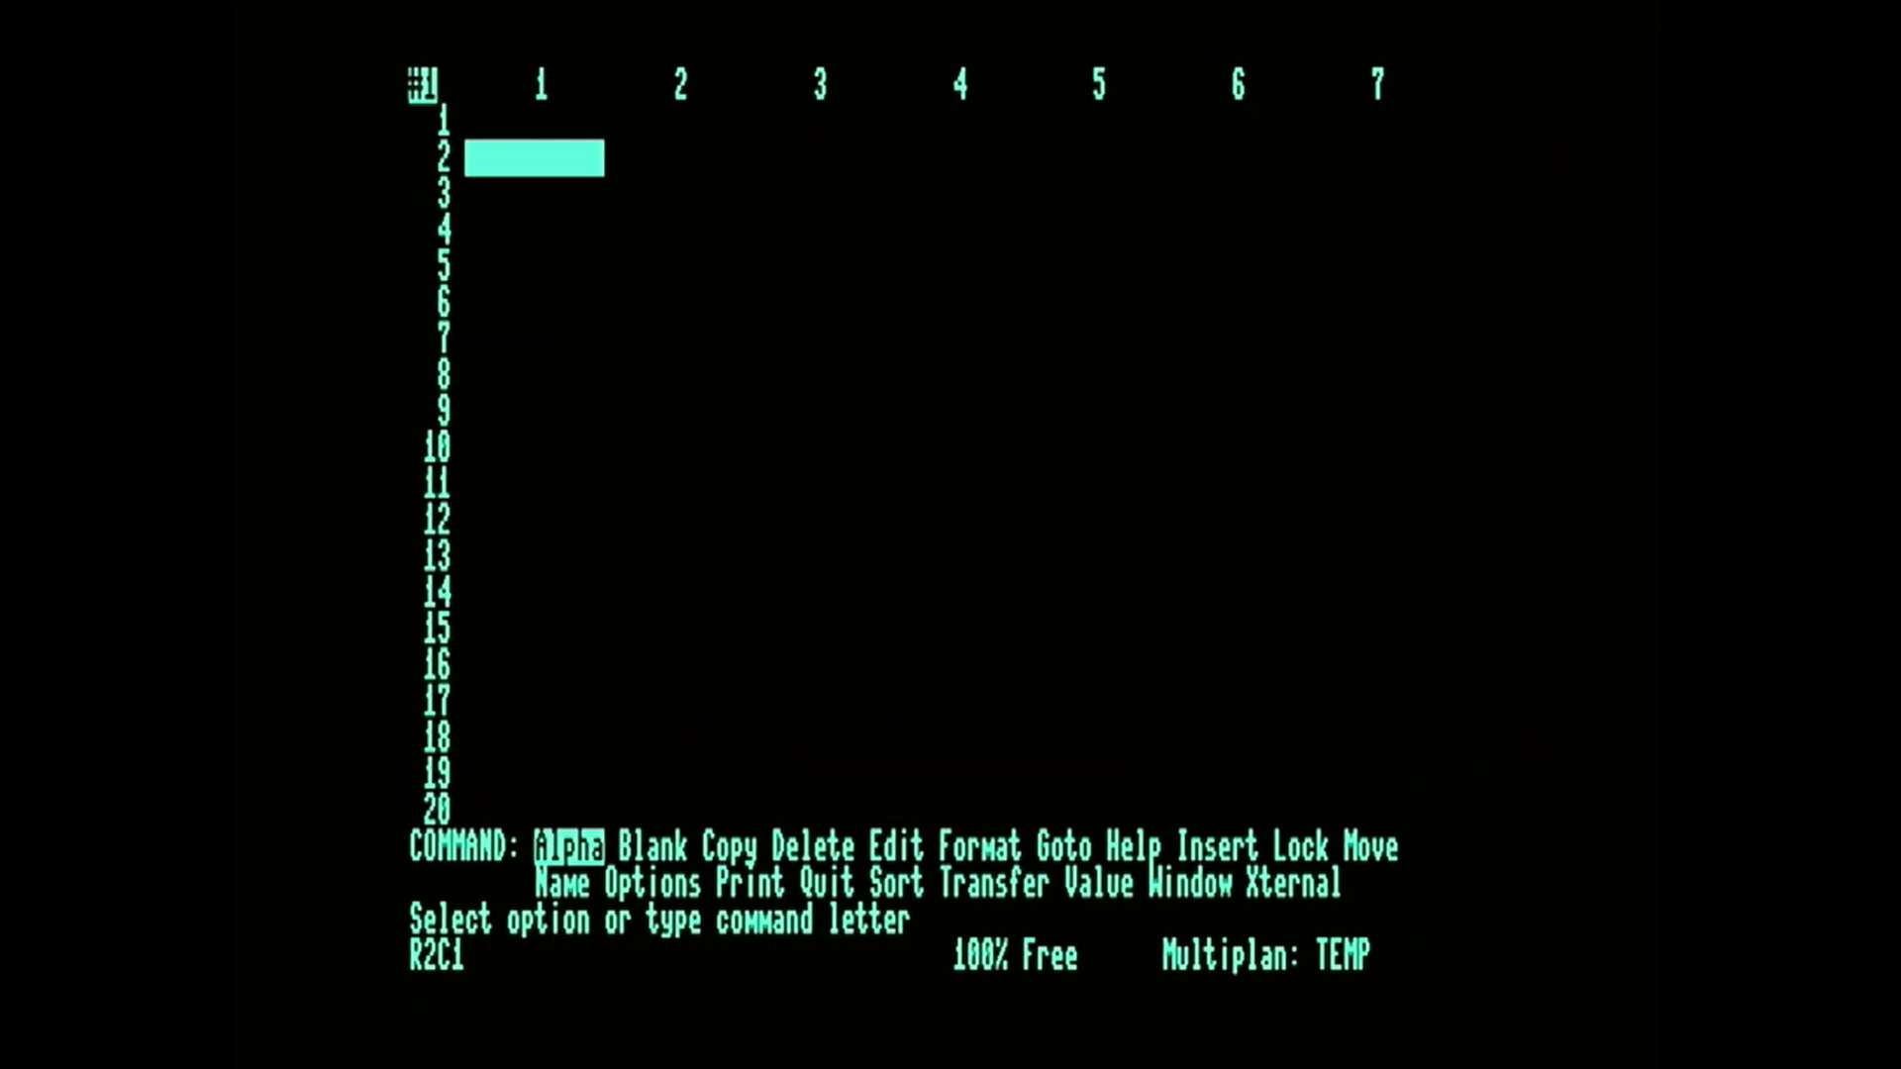
Scan along row 2 out to about column 14 and return to R2C1.
key("Right")
key("Right")
key("Right")
key("Right")
key("Right")
key("Right")
key("Right")
key("Right")
key("Right")
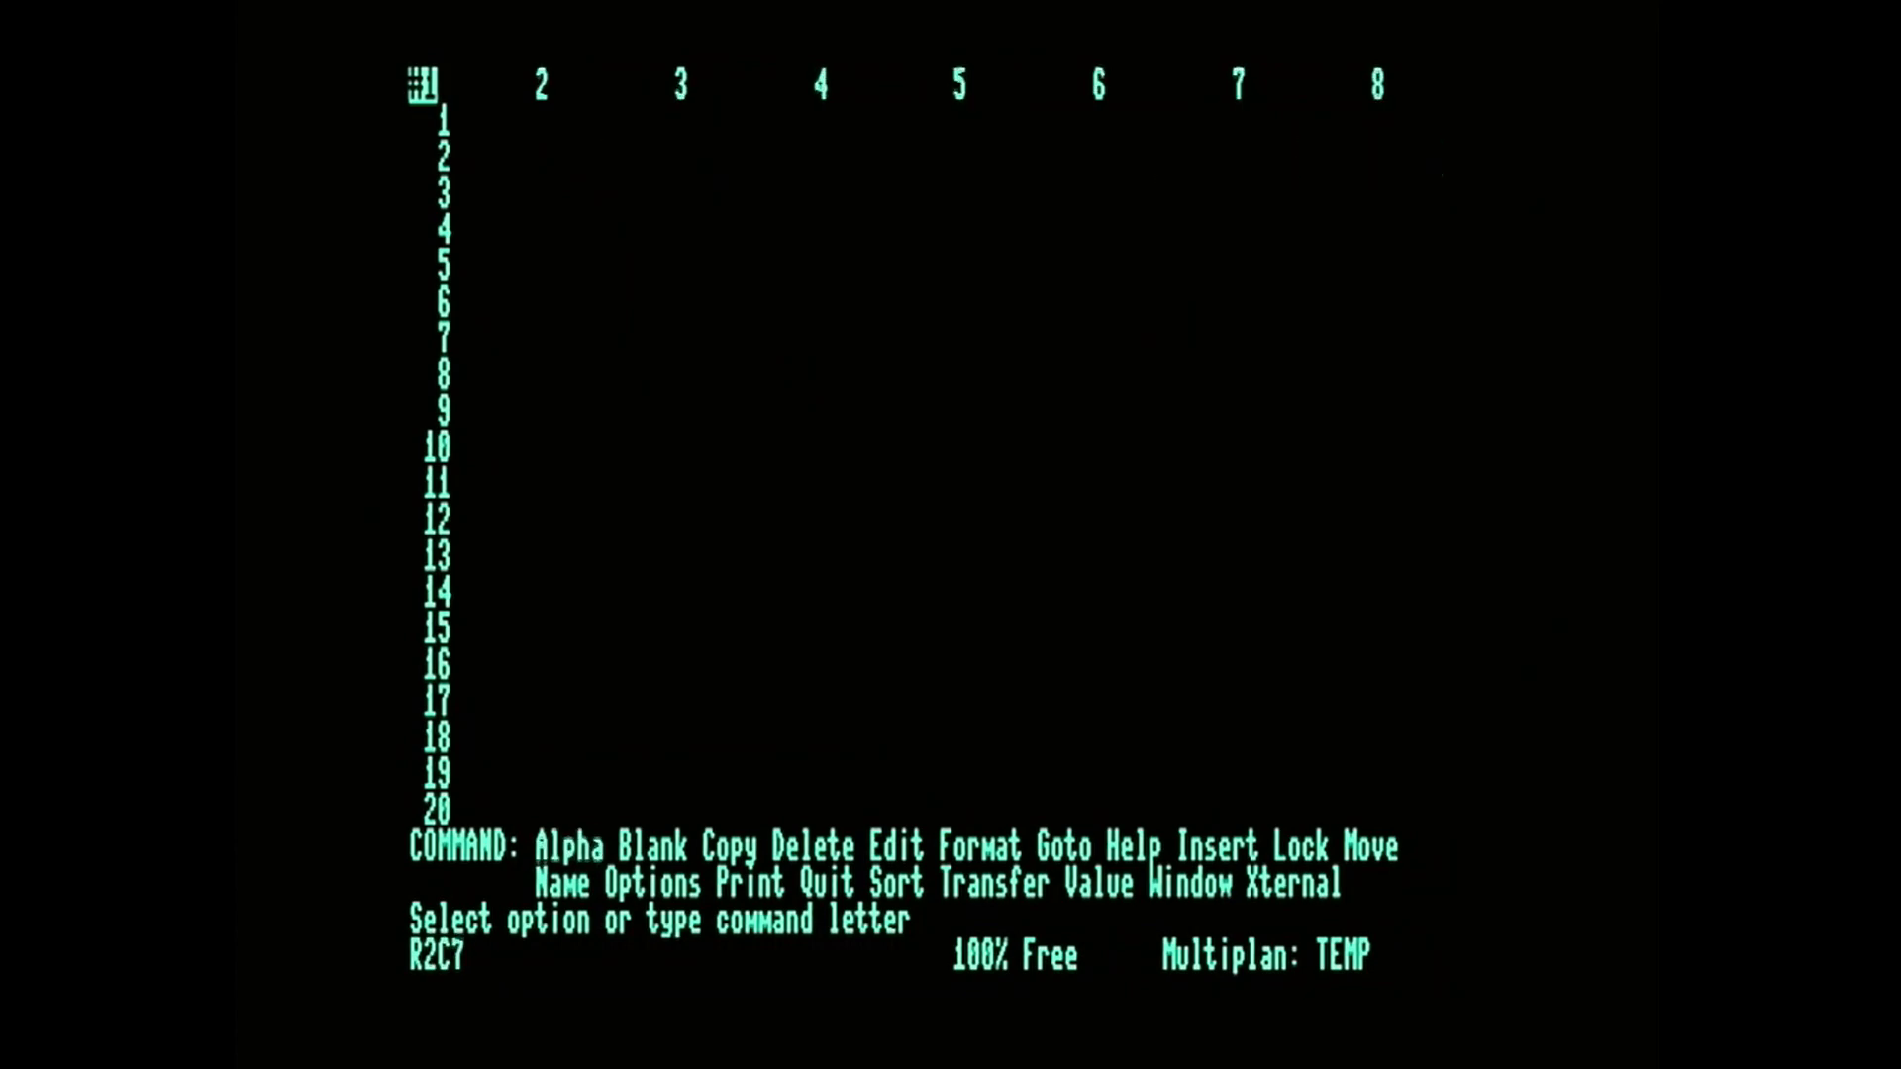
key("Right")
key("Right")
key("Right")
key("Right")
key("Right")
key("Right")
key("Left")
key("Left")
key("Left")
key("Left")
key("Left")
key("Left")
key("Left")
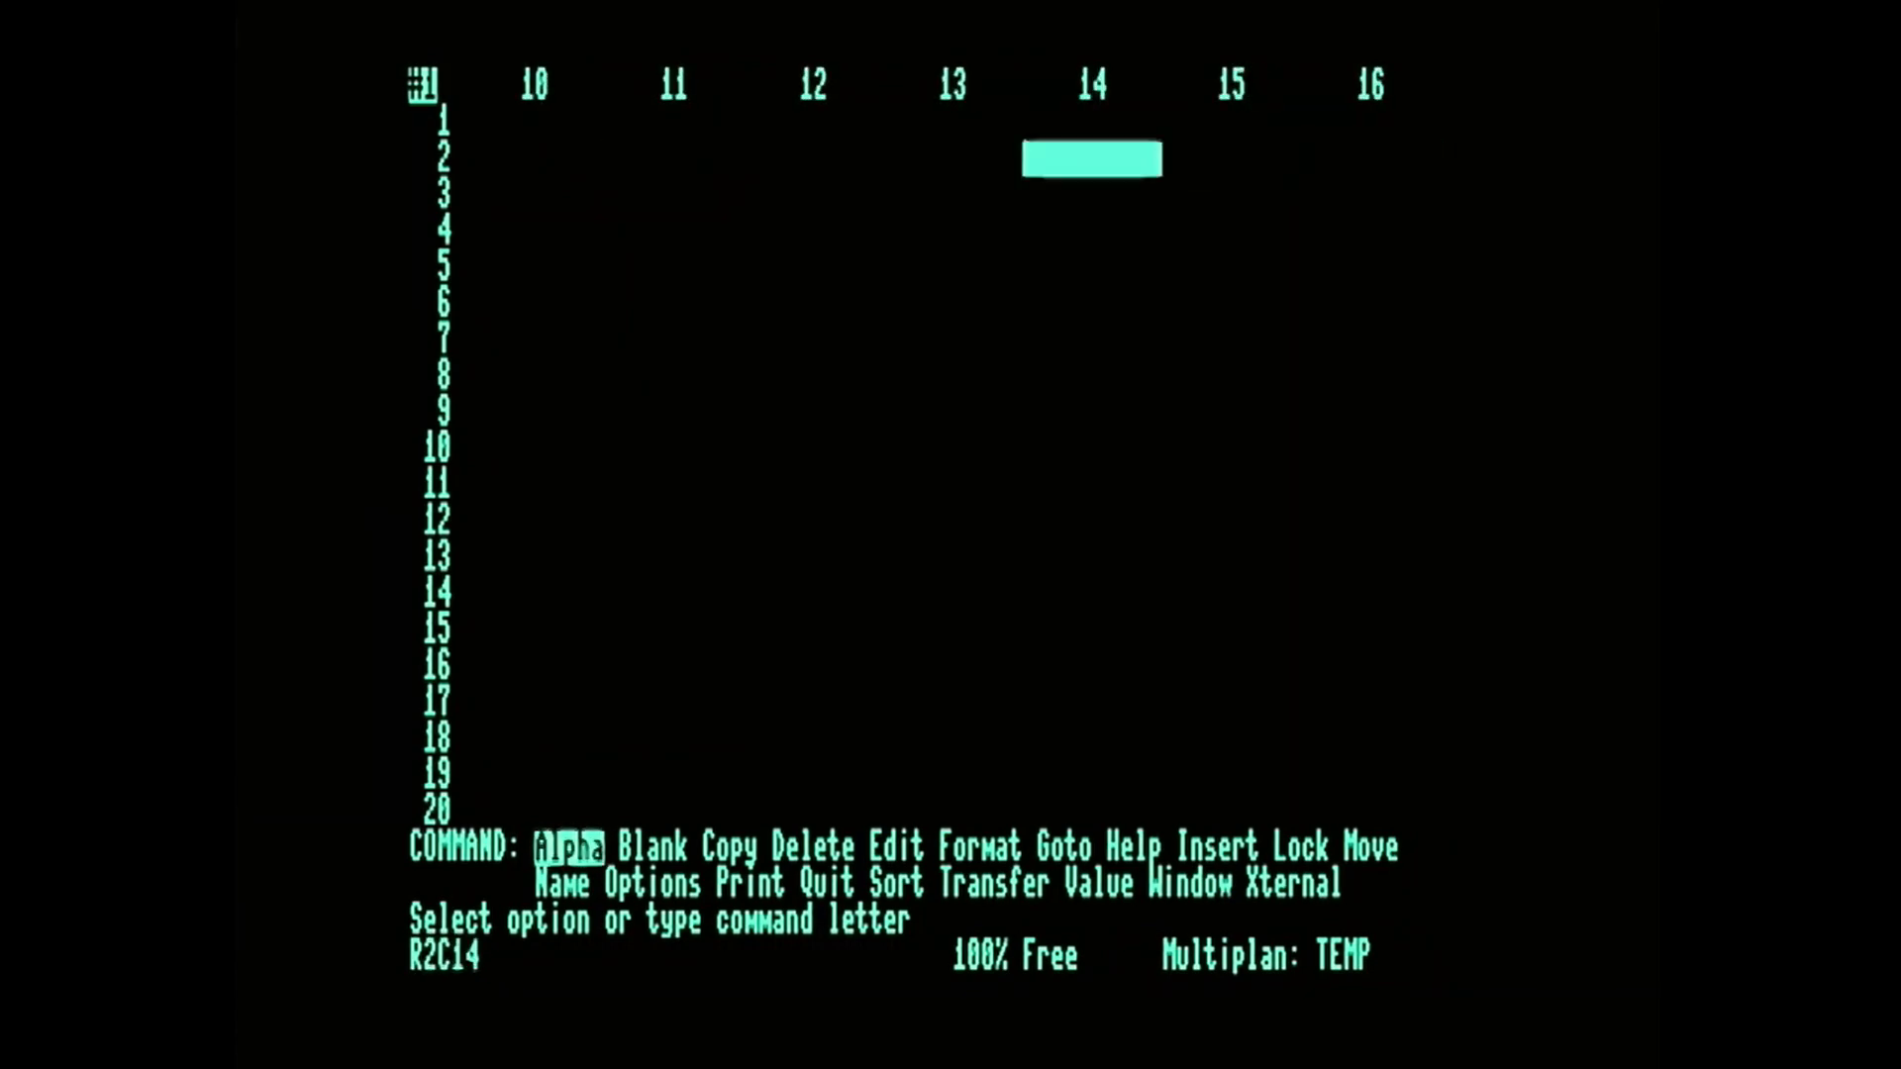
key("Left")
key("Left")
key("Left")
key("Left")
key("Left")
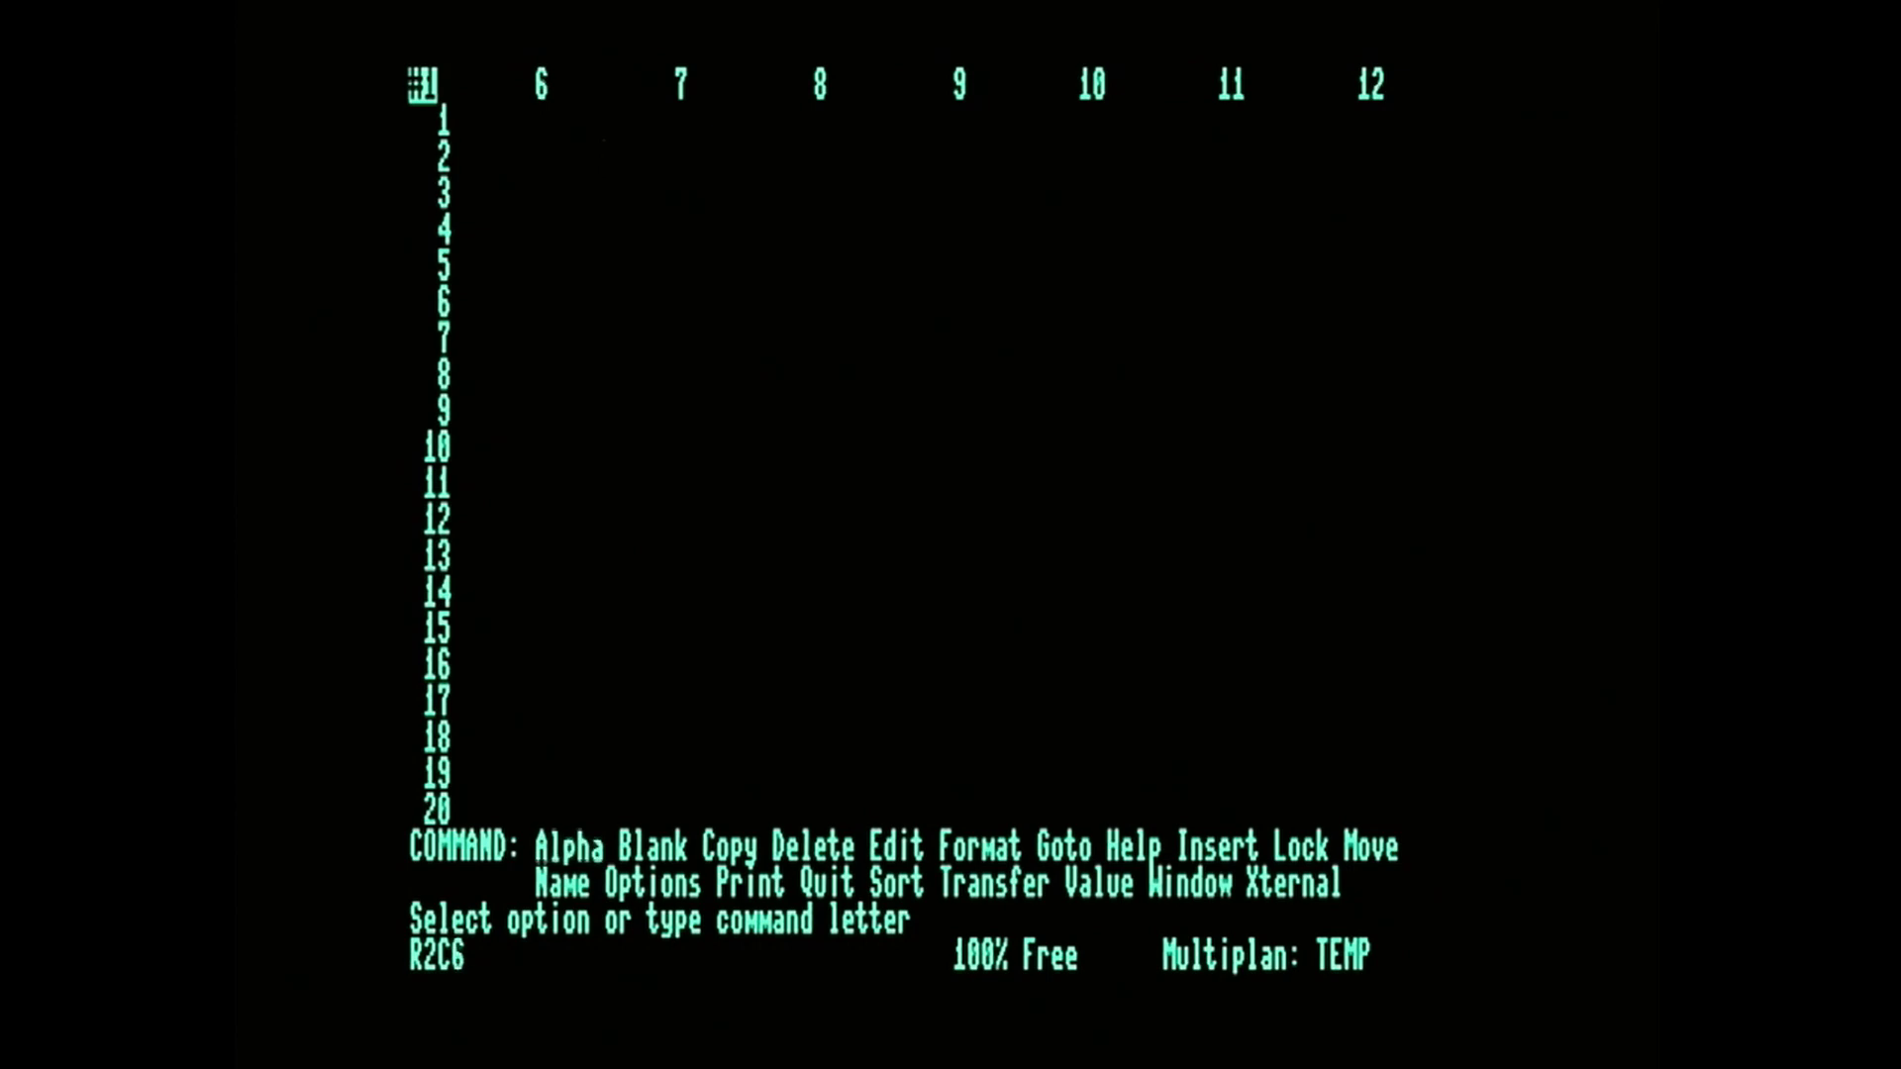
key("Left")
key("Left")
key("Left")
key("Left")
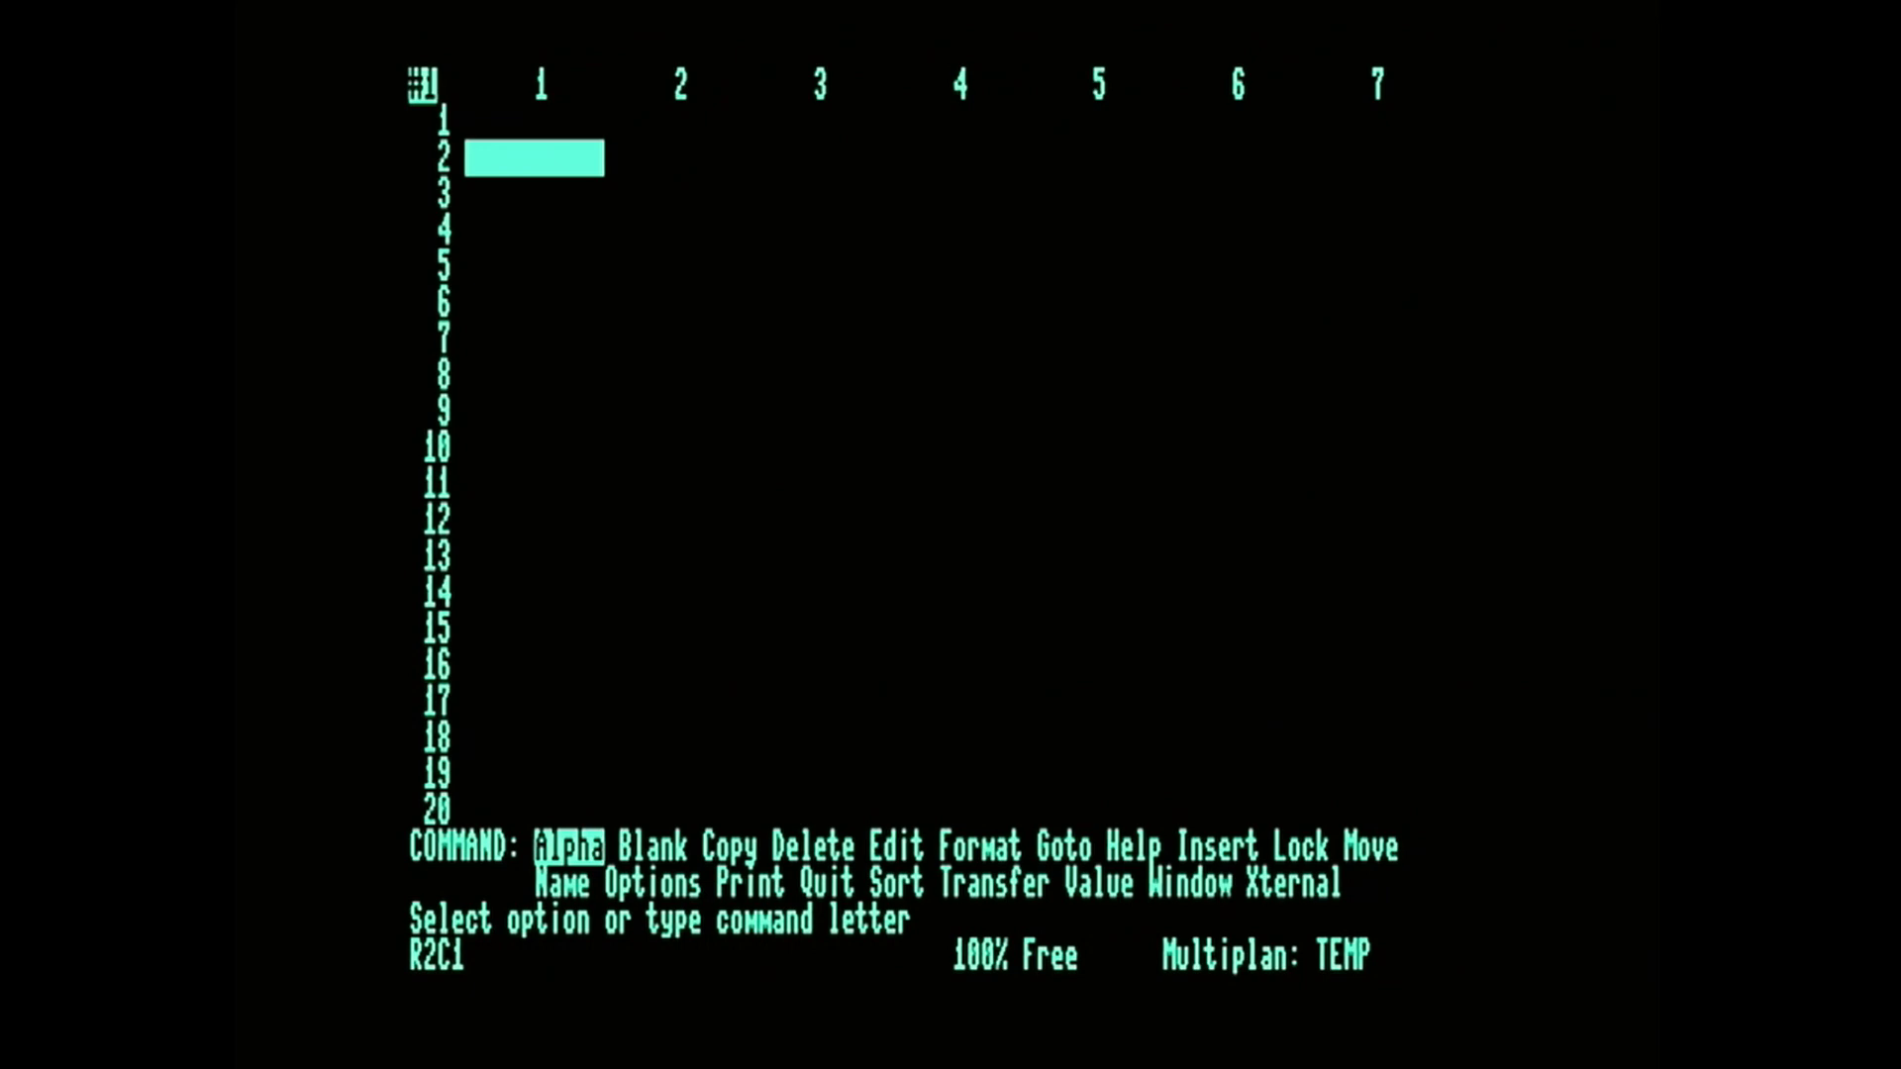
Go down through the lower rows of column 1 and come back up to R1C1.
key("Down")
key("Down")
key("Down")
key("Down")
key("Down")
key("Down")
key("Up")
key("Up")
key("Up")
key("Up")
key("Up")
key("Up")
key("Up")
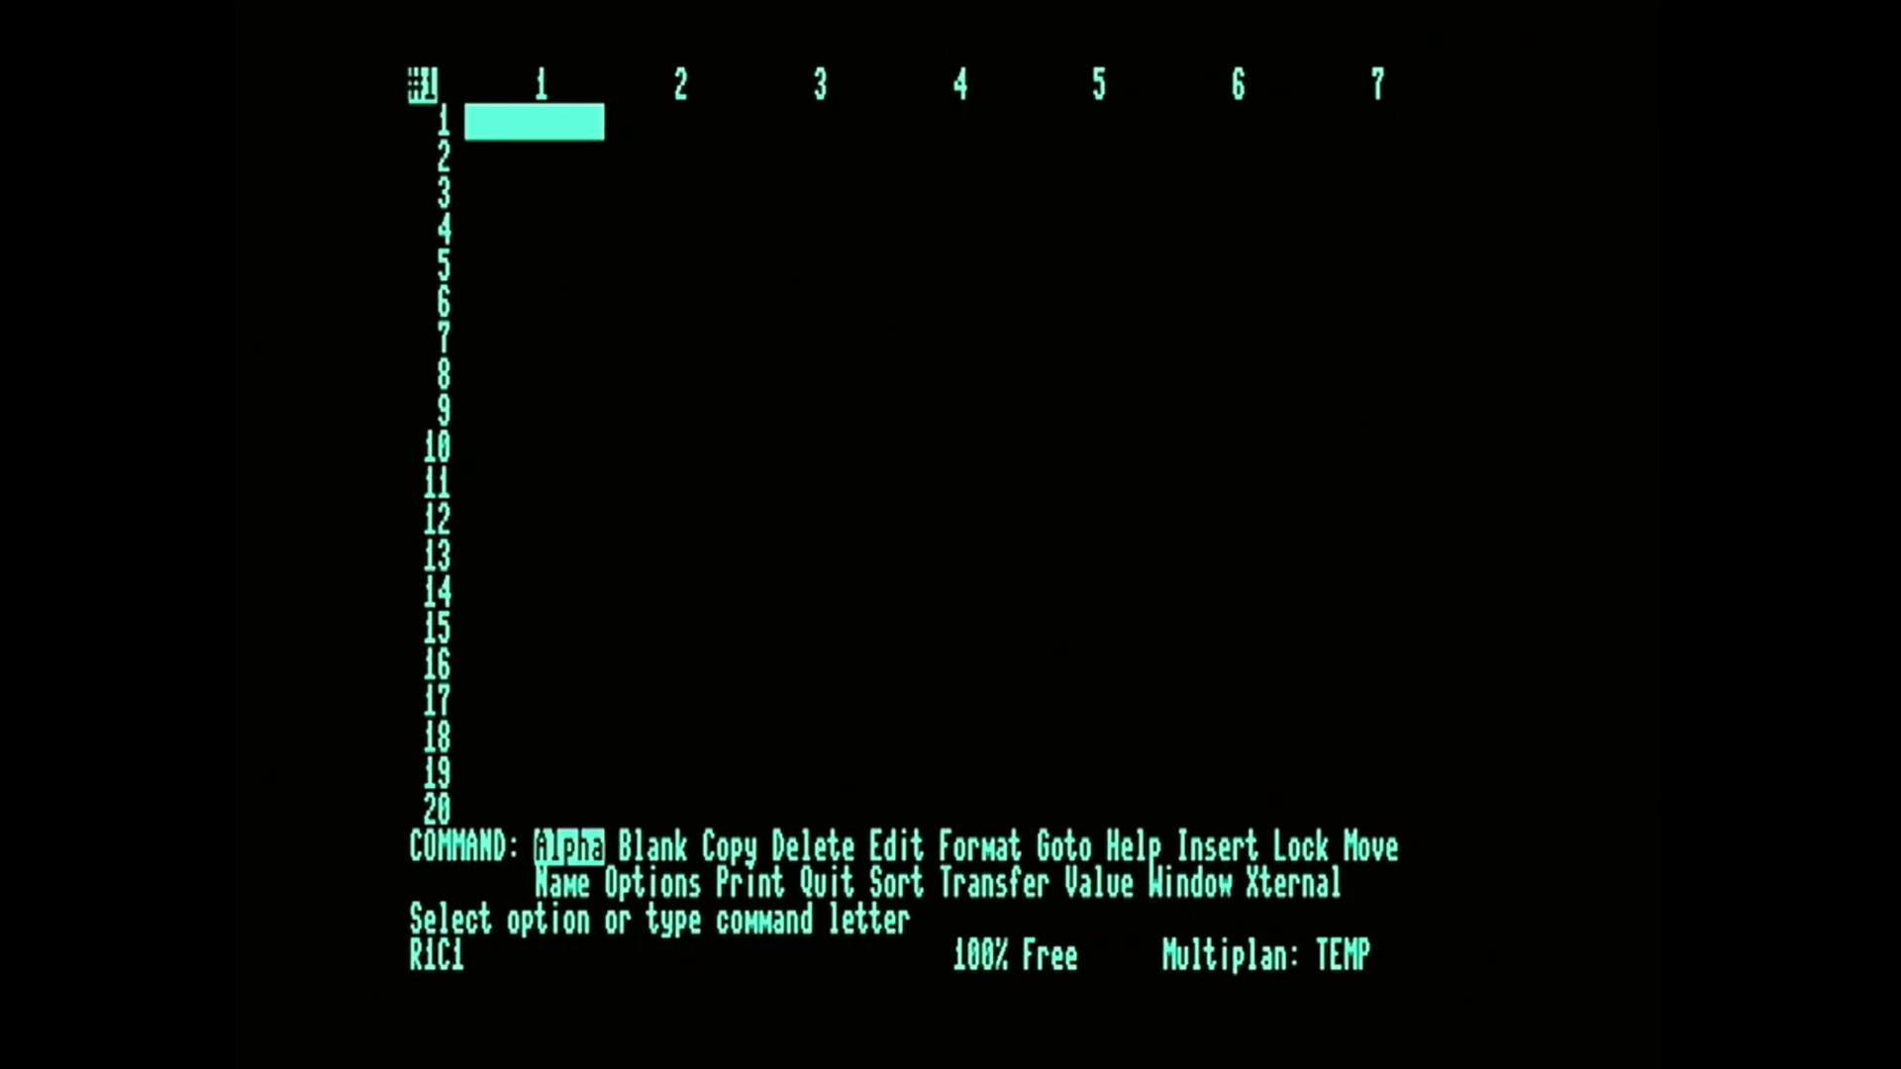
Examine the options offered by the Transfer command, without running any of them.
key("t")
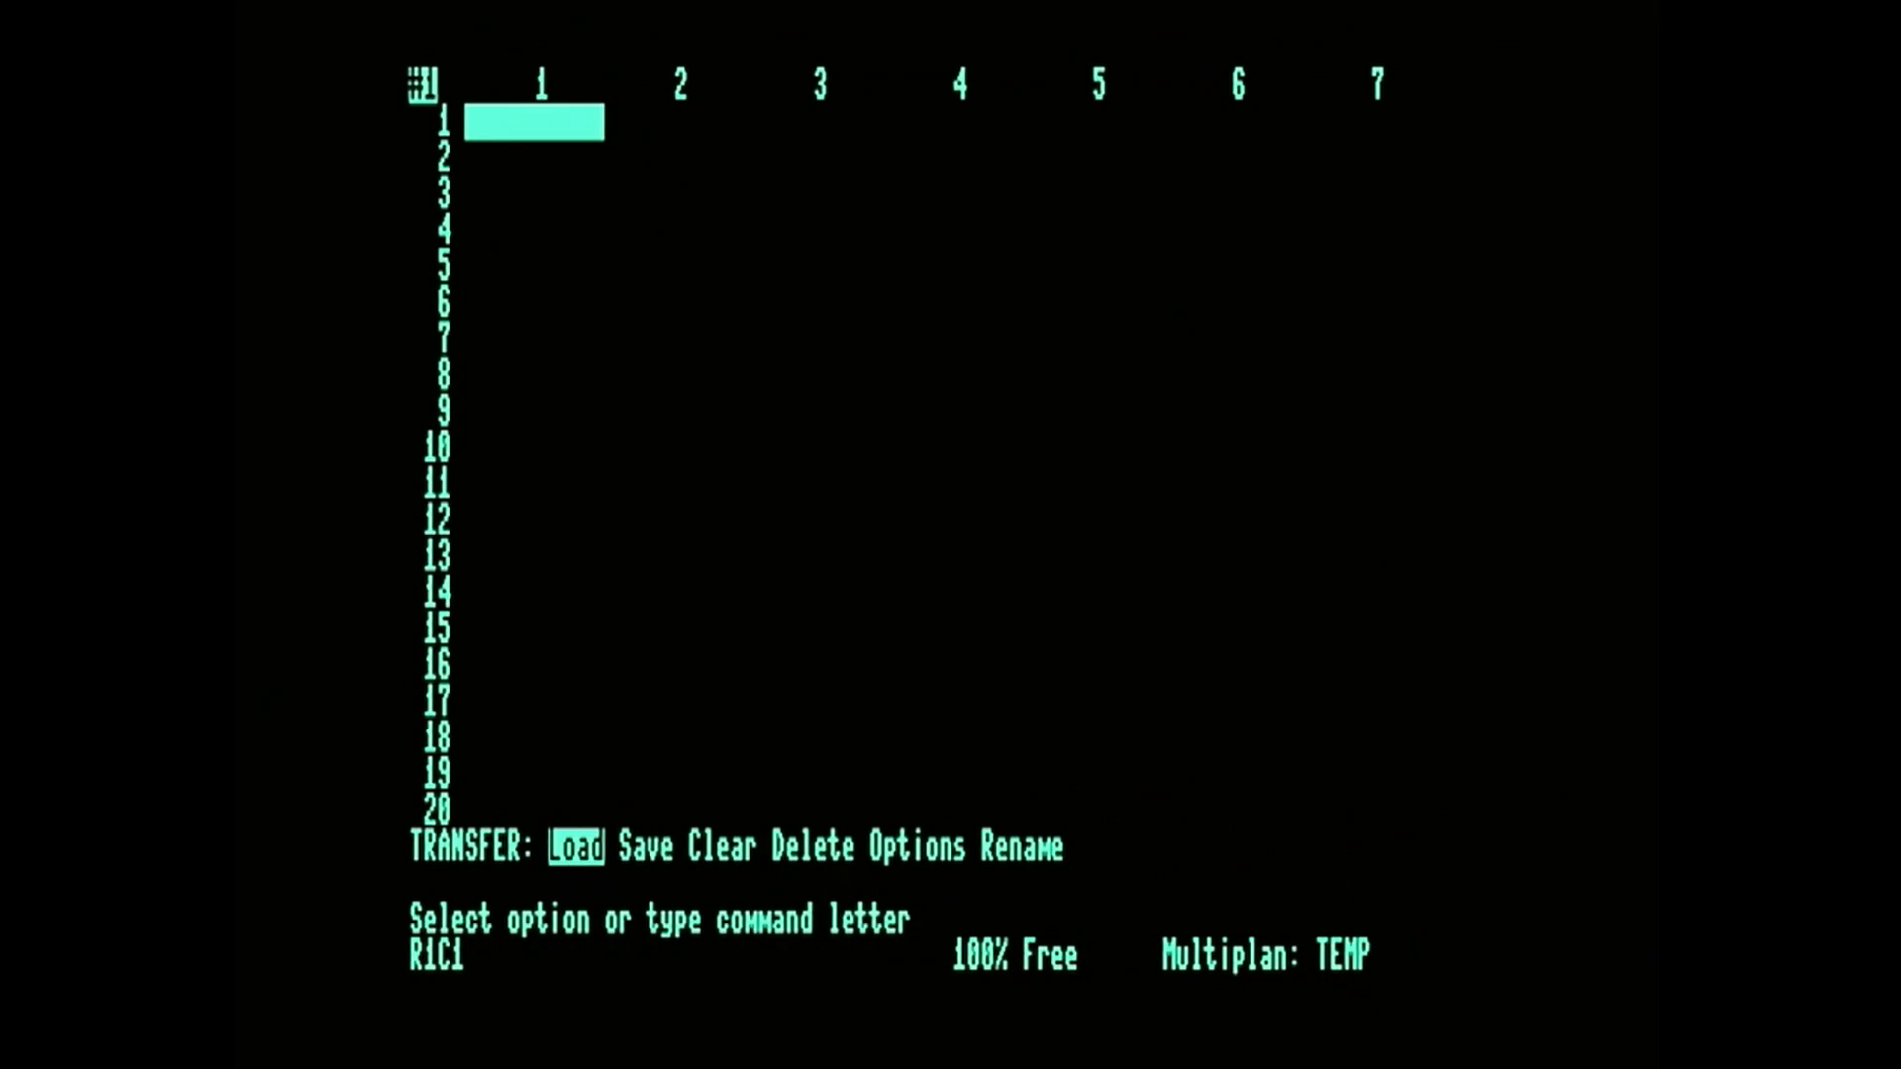
key("space")
key("space")
key("space")
key("space")
key("space")
key("space")
key("space")
key("space")
key("space")
key("space")
key("space")
key("space")
key("space")
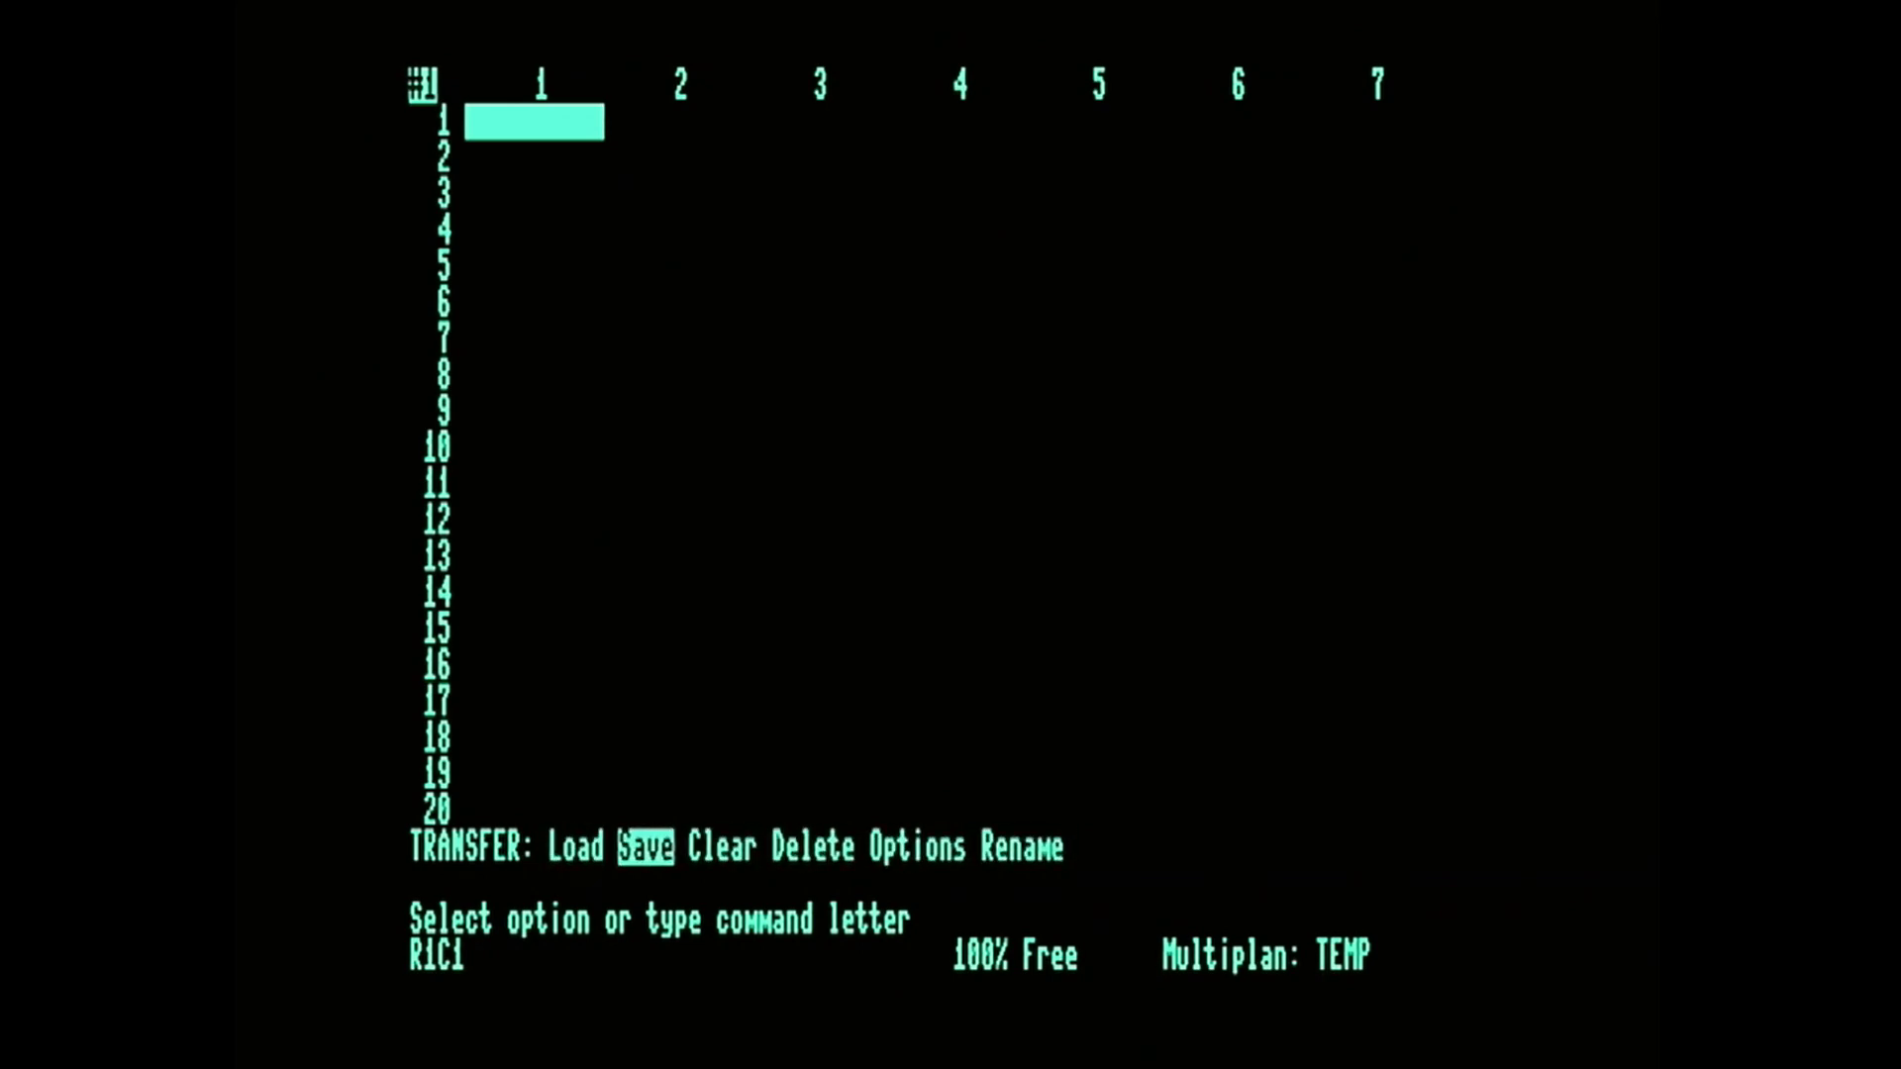
key("Escape")
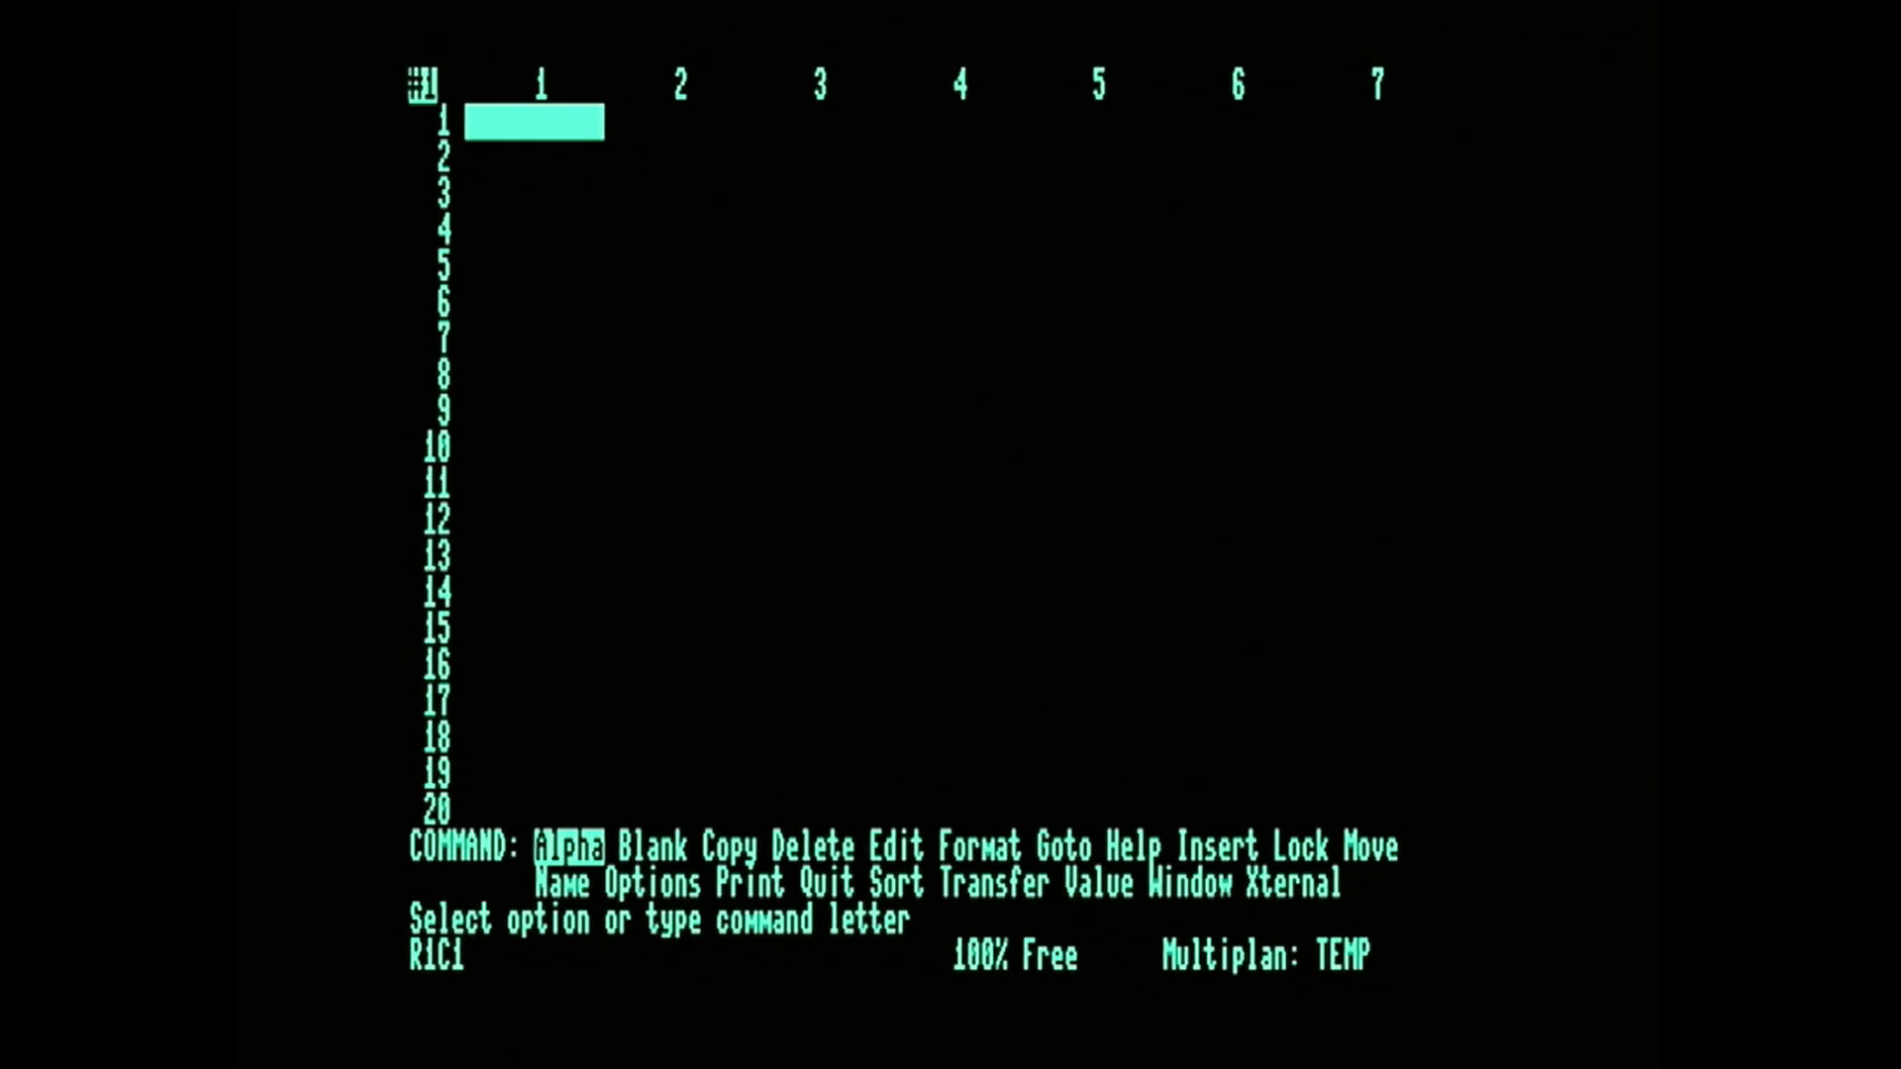
Examine the row and column options of the Insert command, without inserting anything.
key("i")
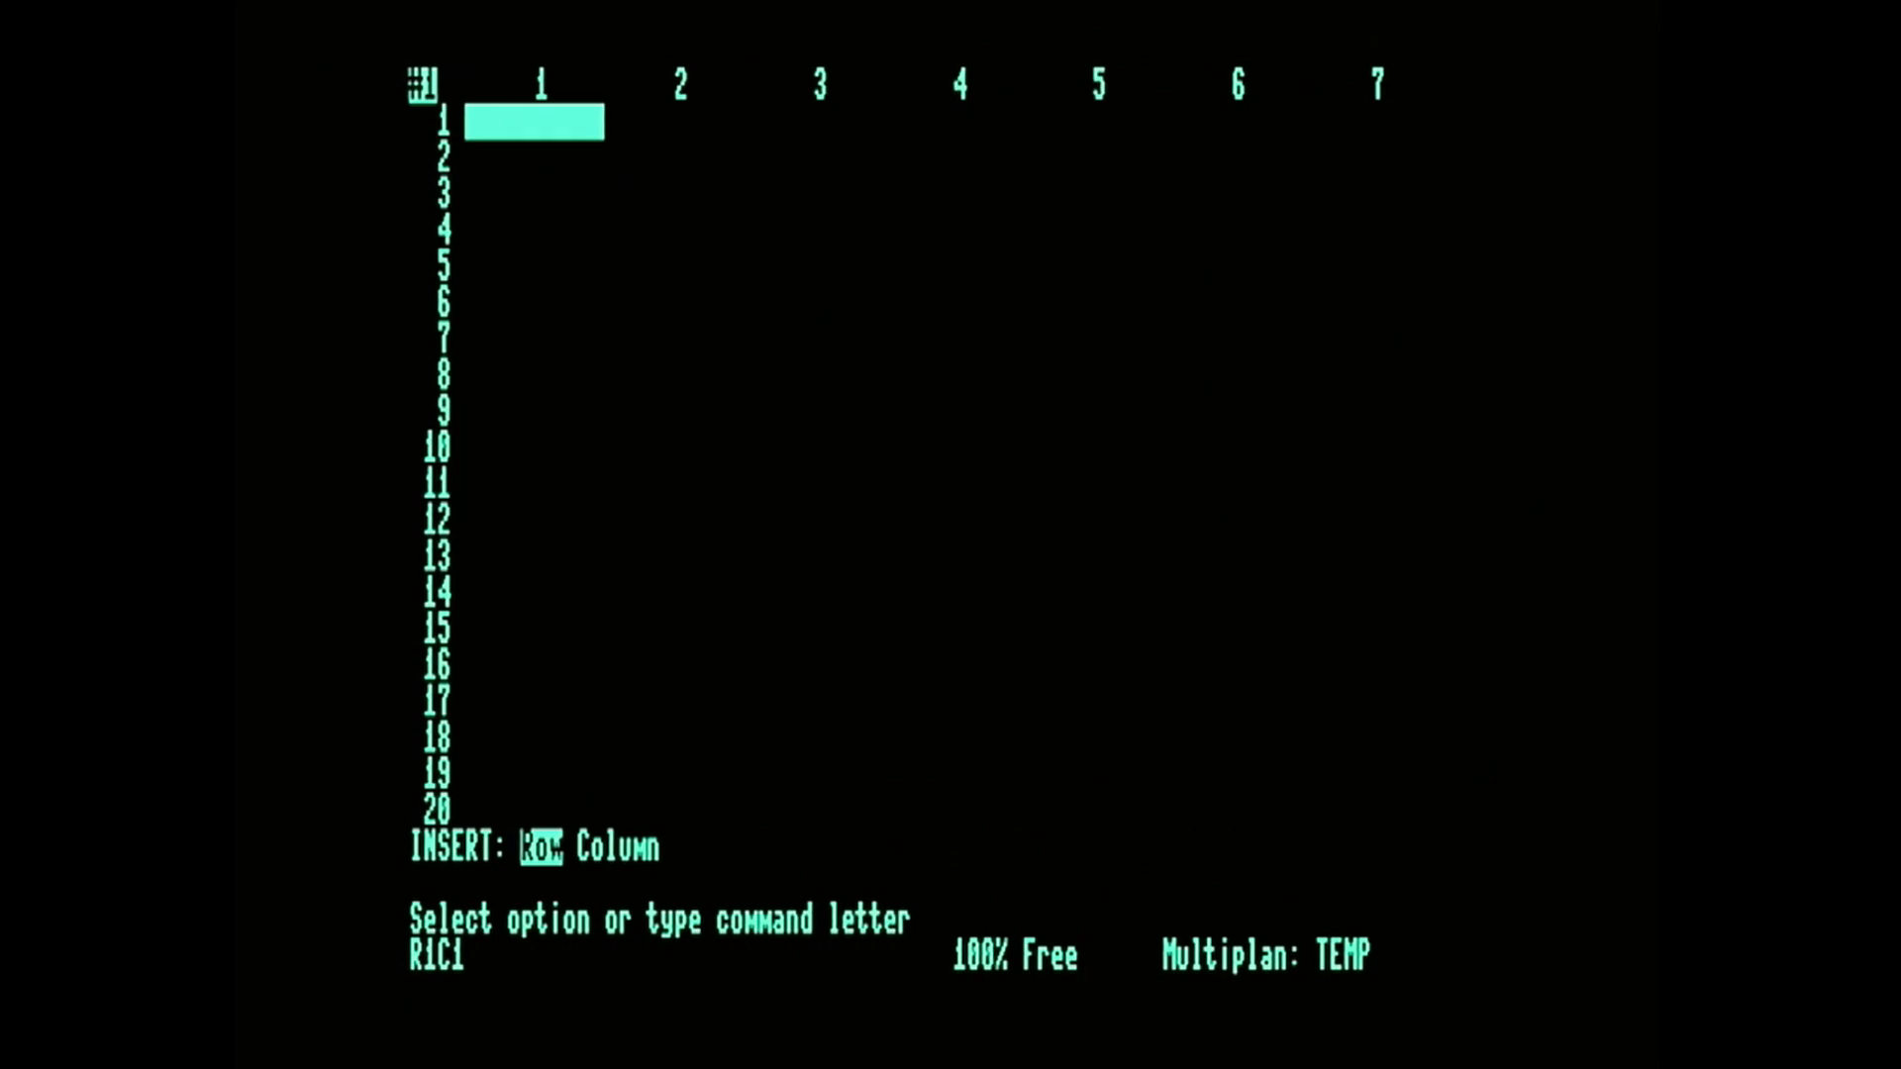
key("space")
key("space")
key("space")
key("space")
key("space")
key("space")
key("Escape")
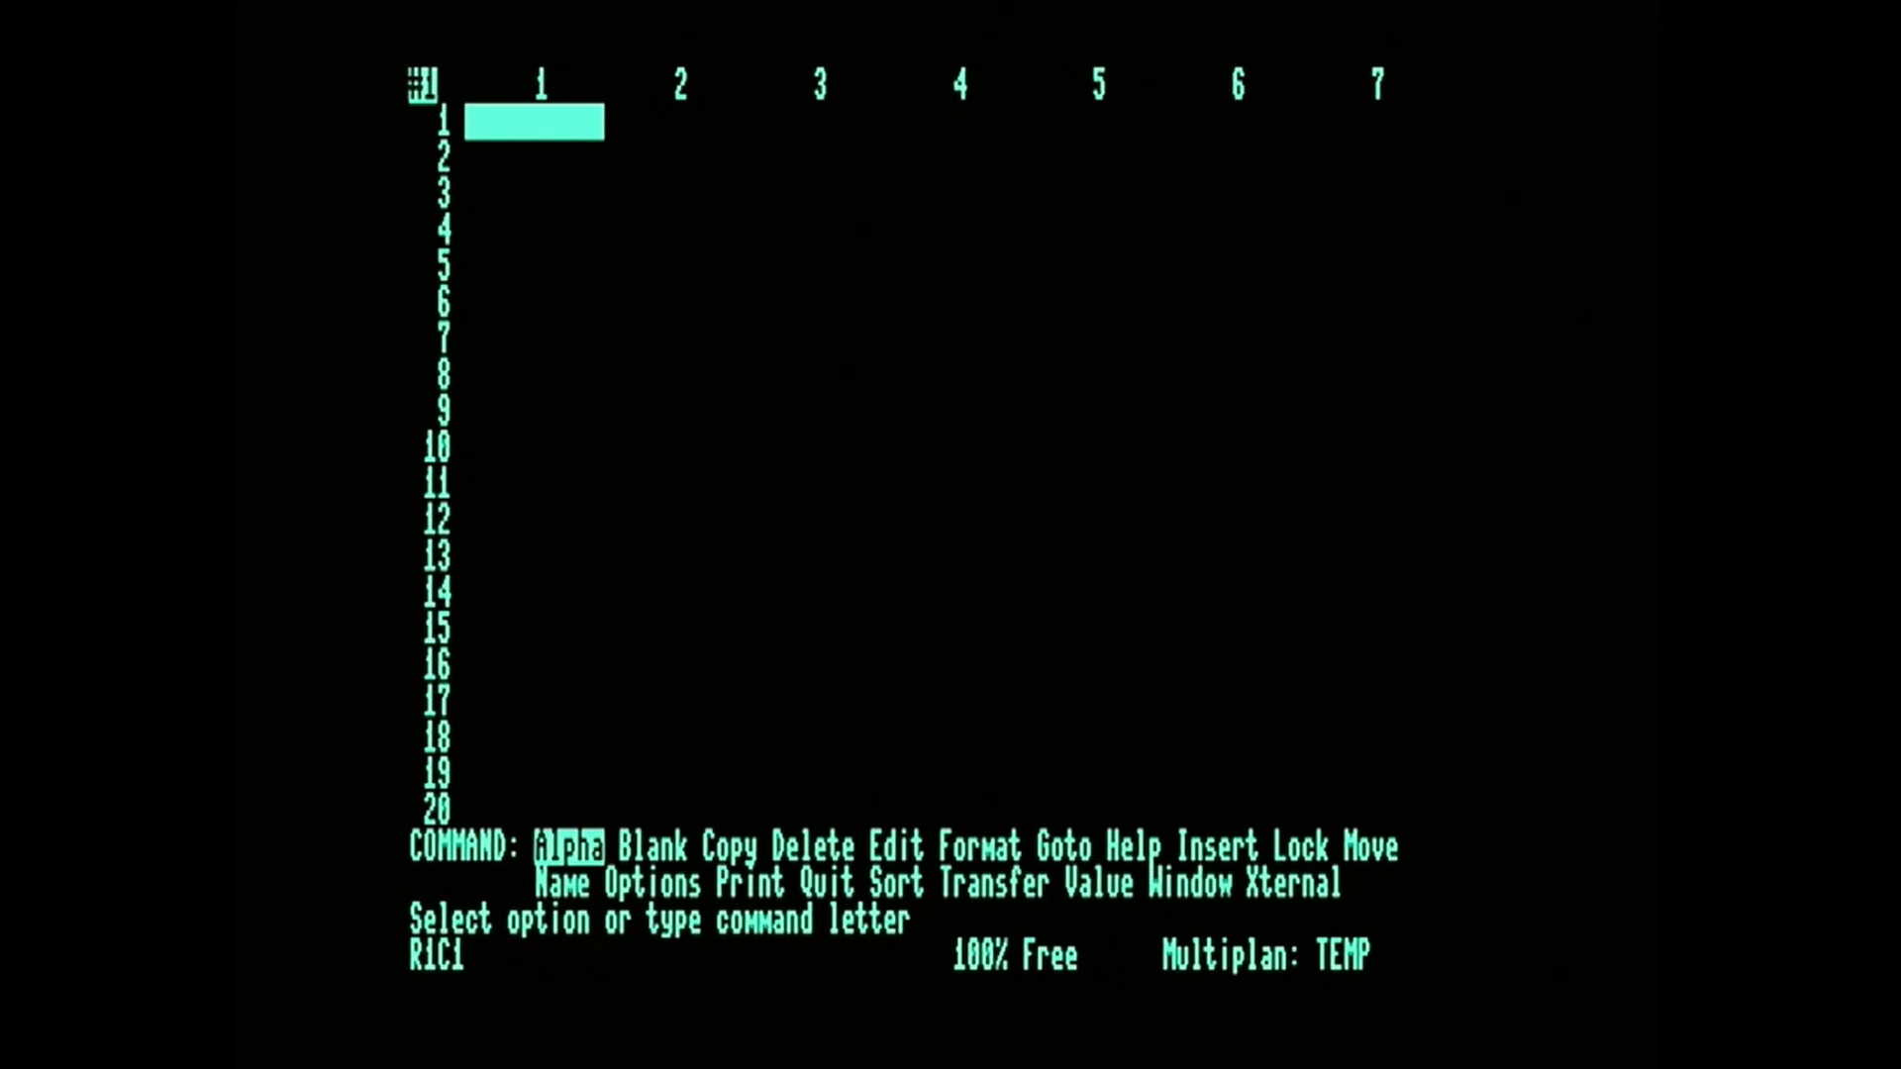
Try to enter "10 MARC Profit" as a value in R1C3, and abandon the entry.
key("Right")
key("Right")
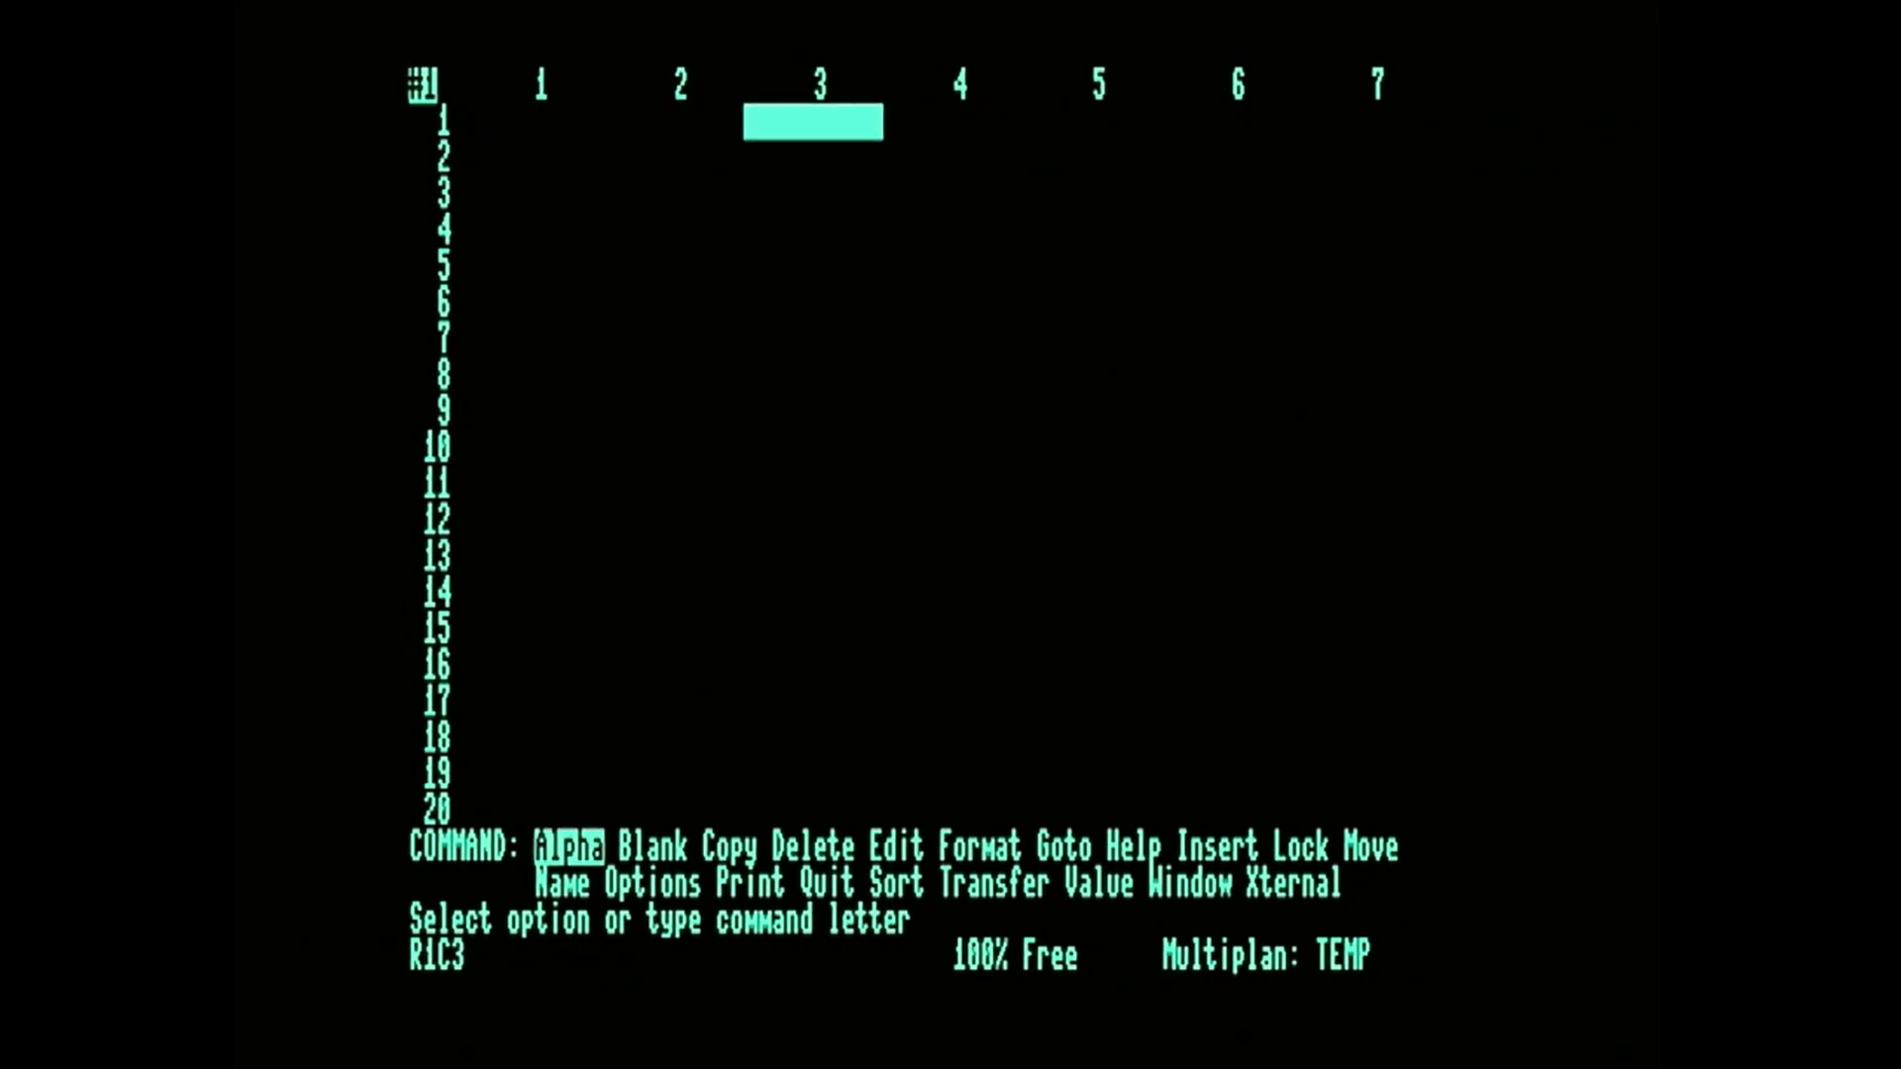
type("10 MARC Profit")
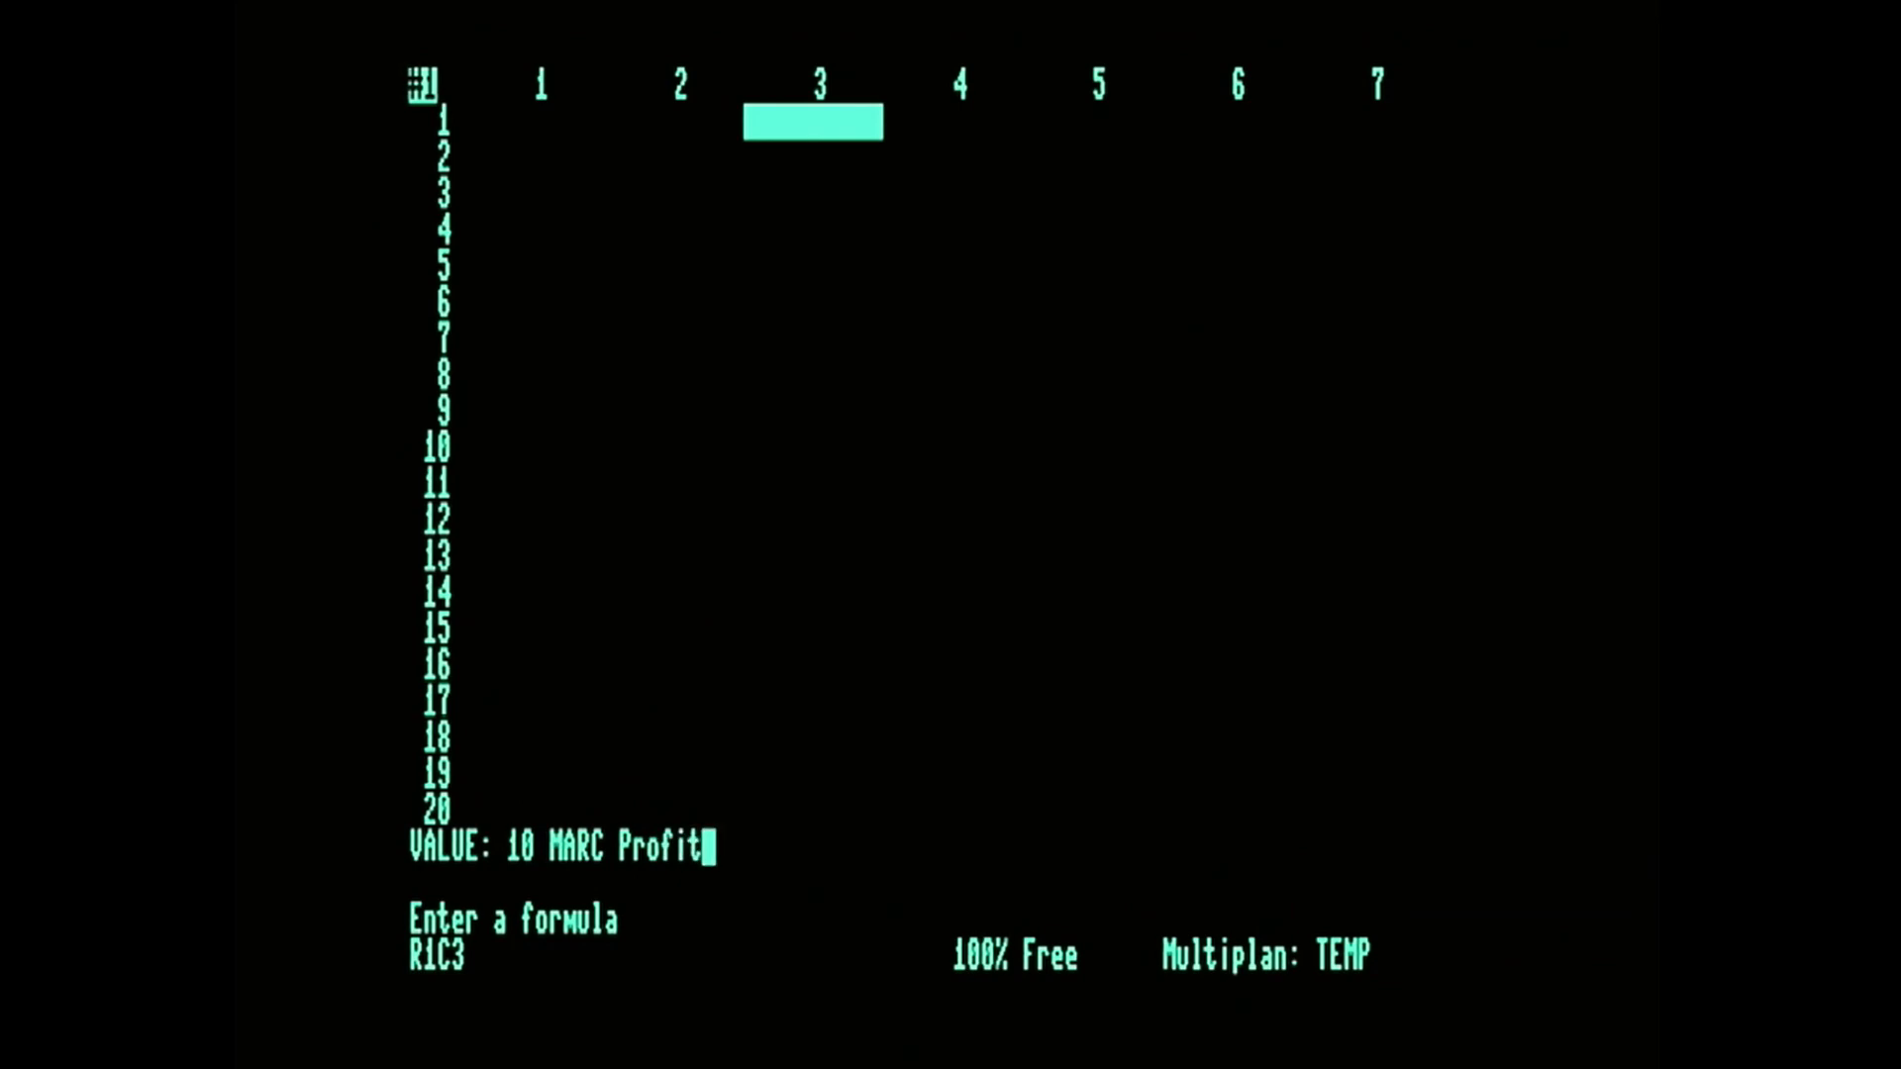
key("Return")
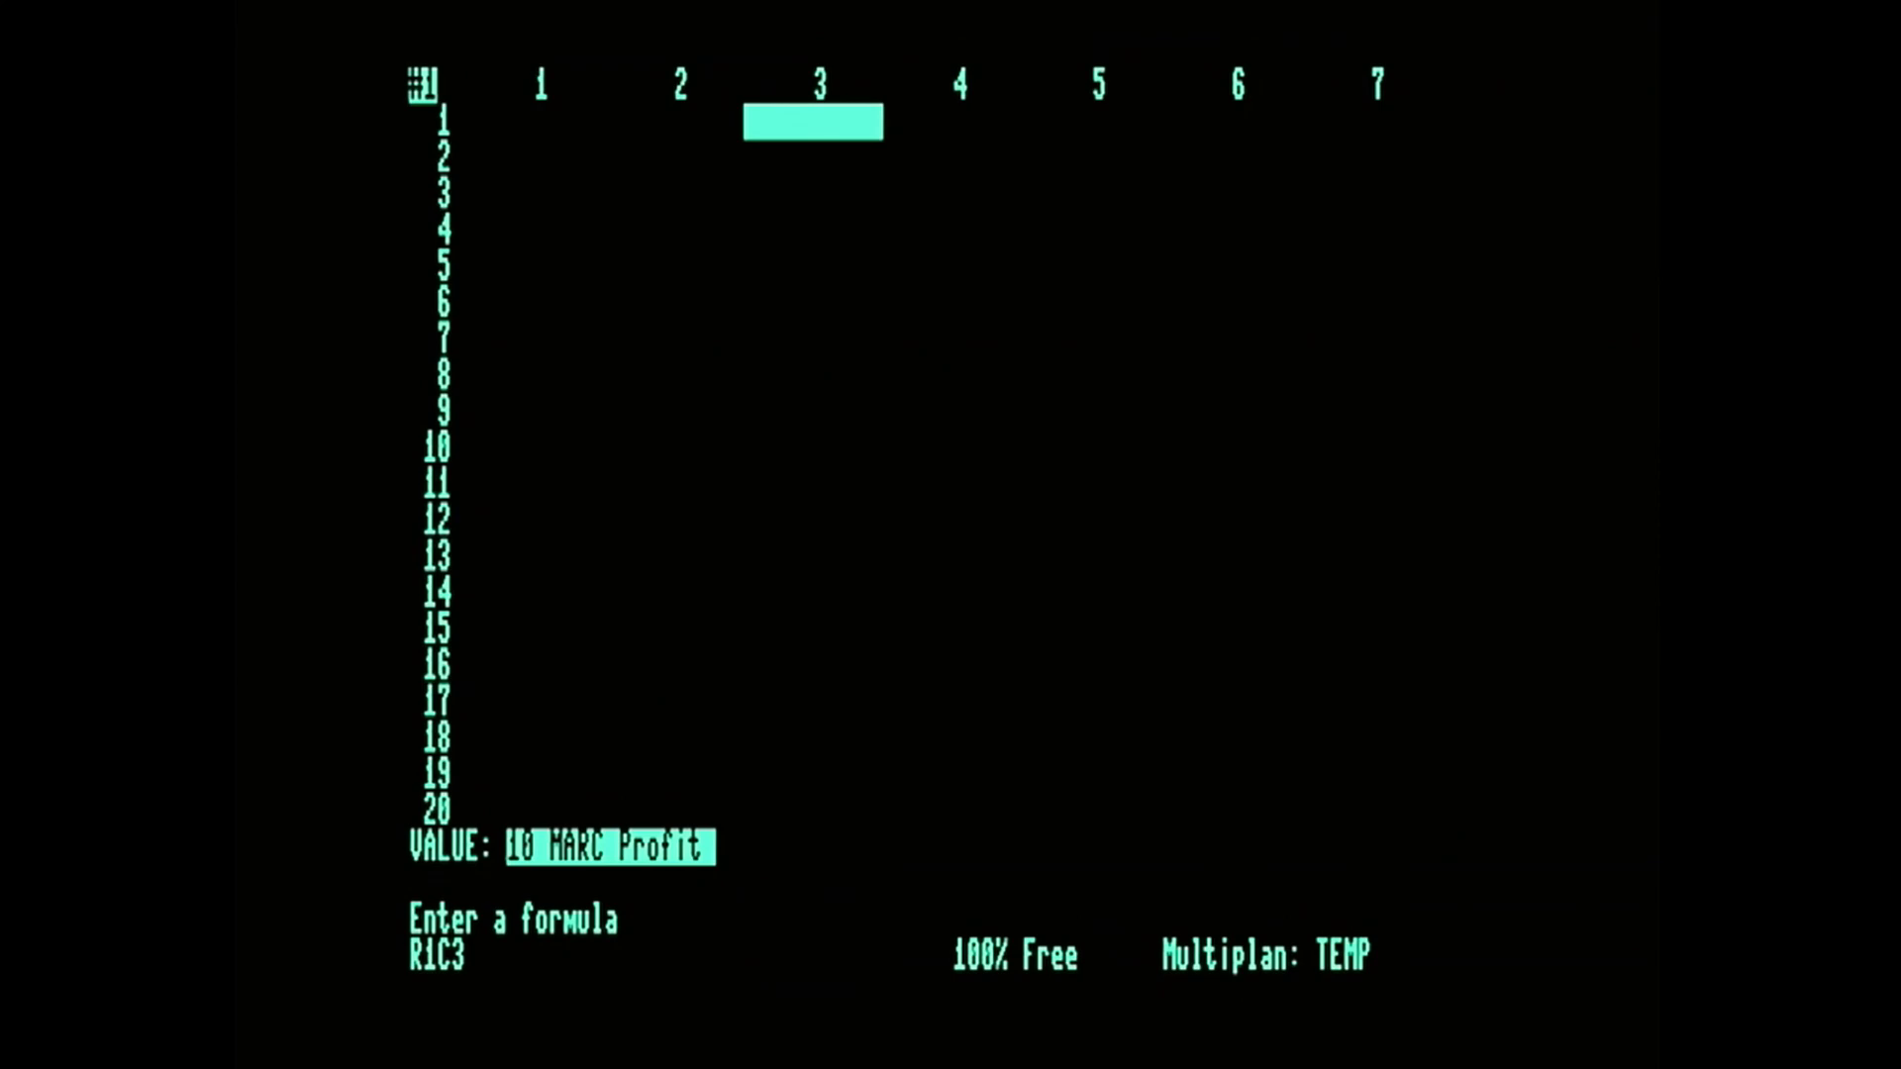
key("Escape")
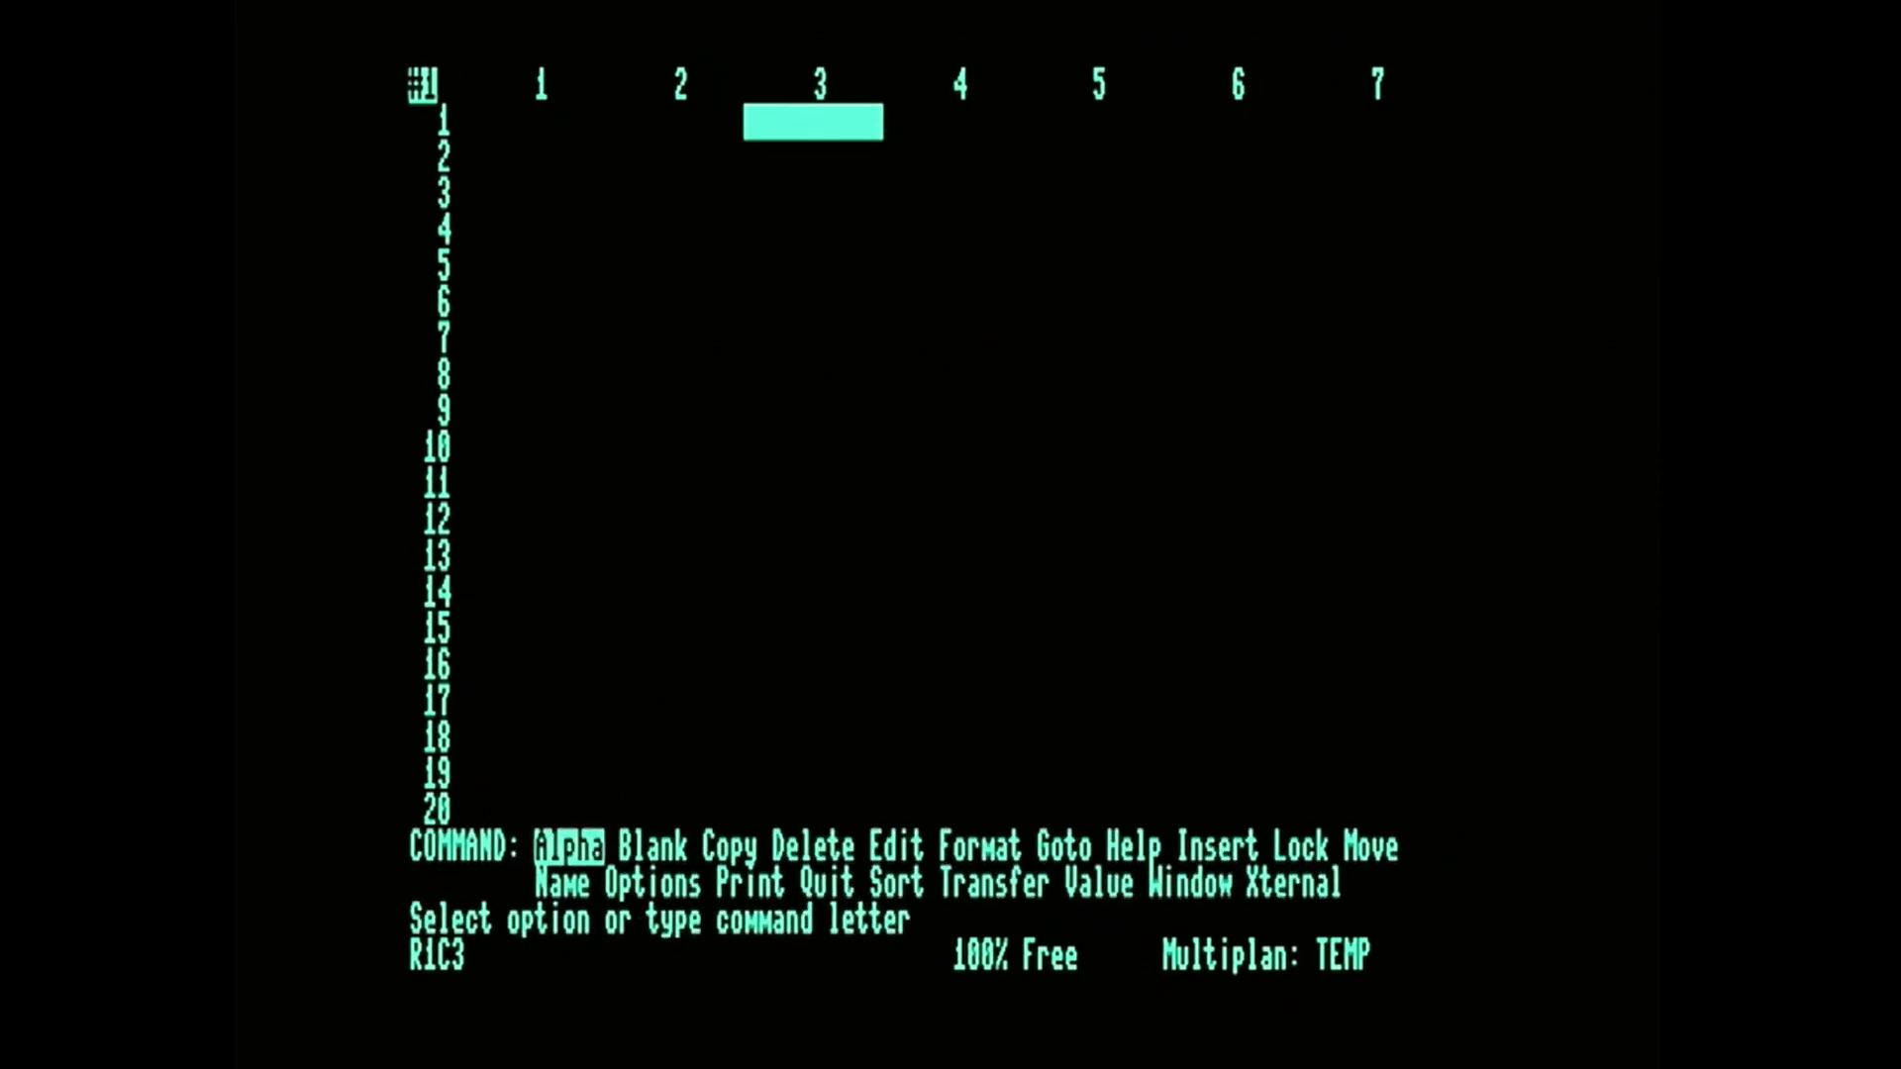
Enter the title "10 MARC Profits" as Alpha text in R1C3.
type("a1")
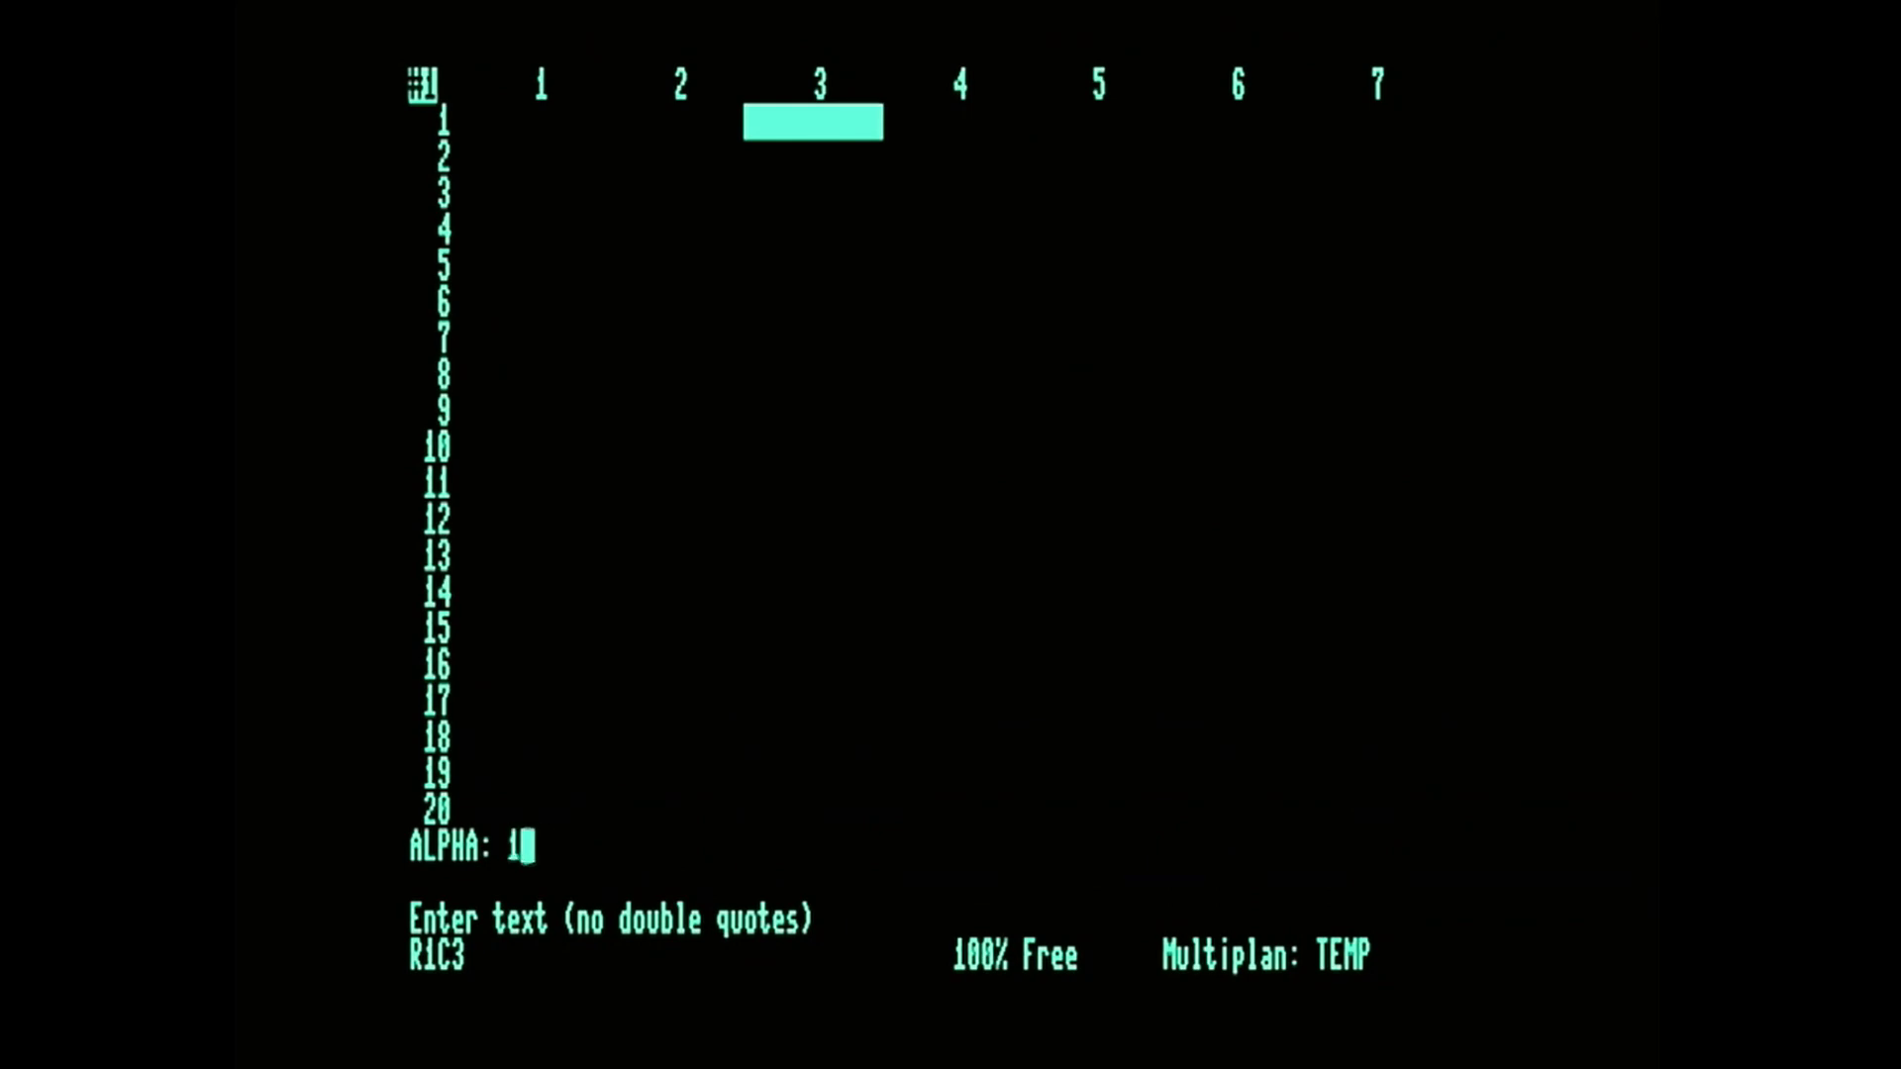
type("0 MAR")
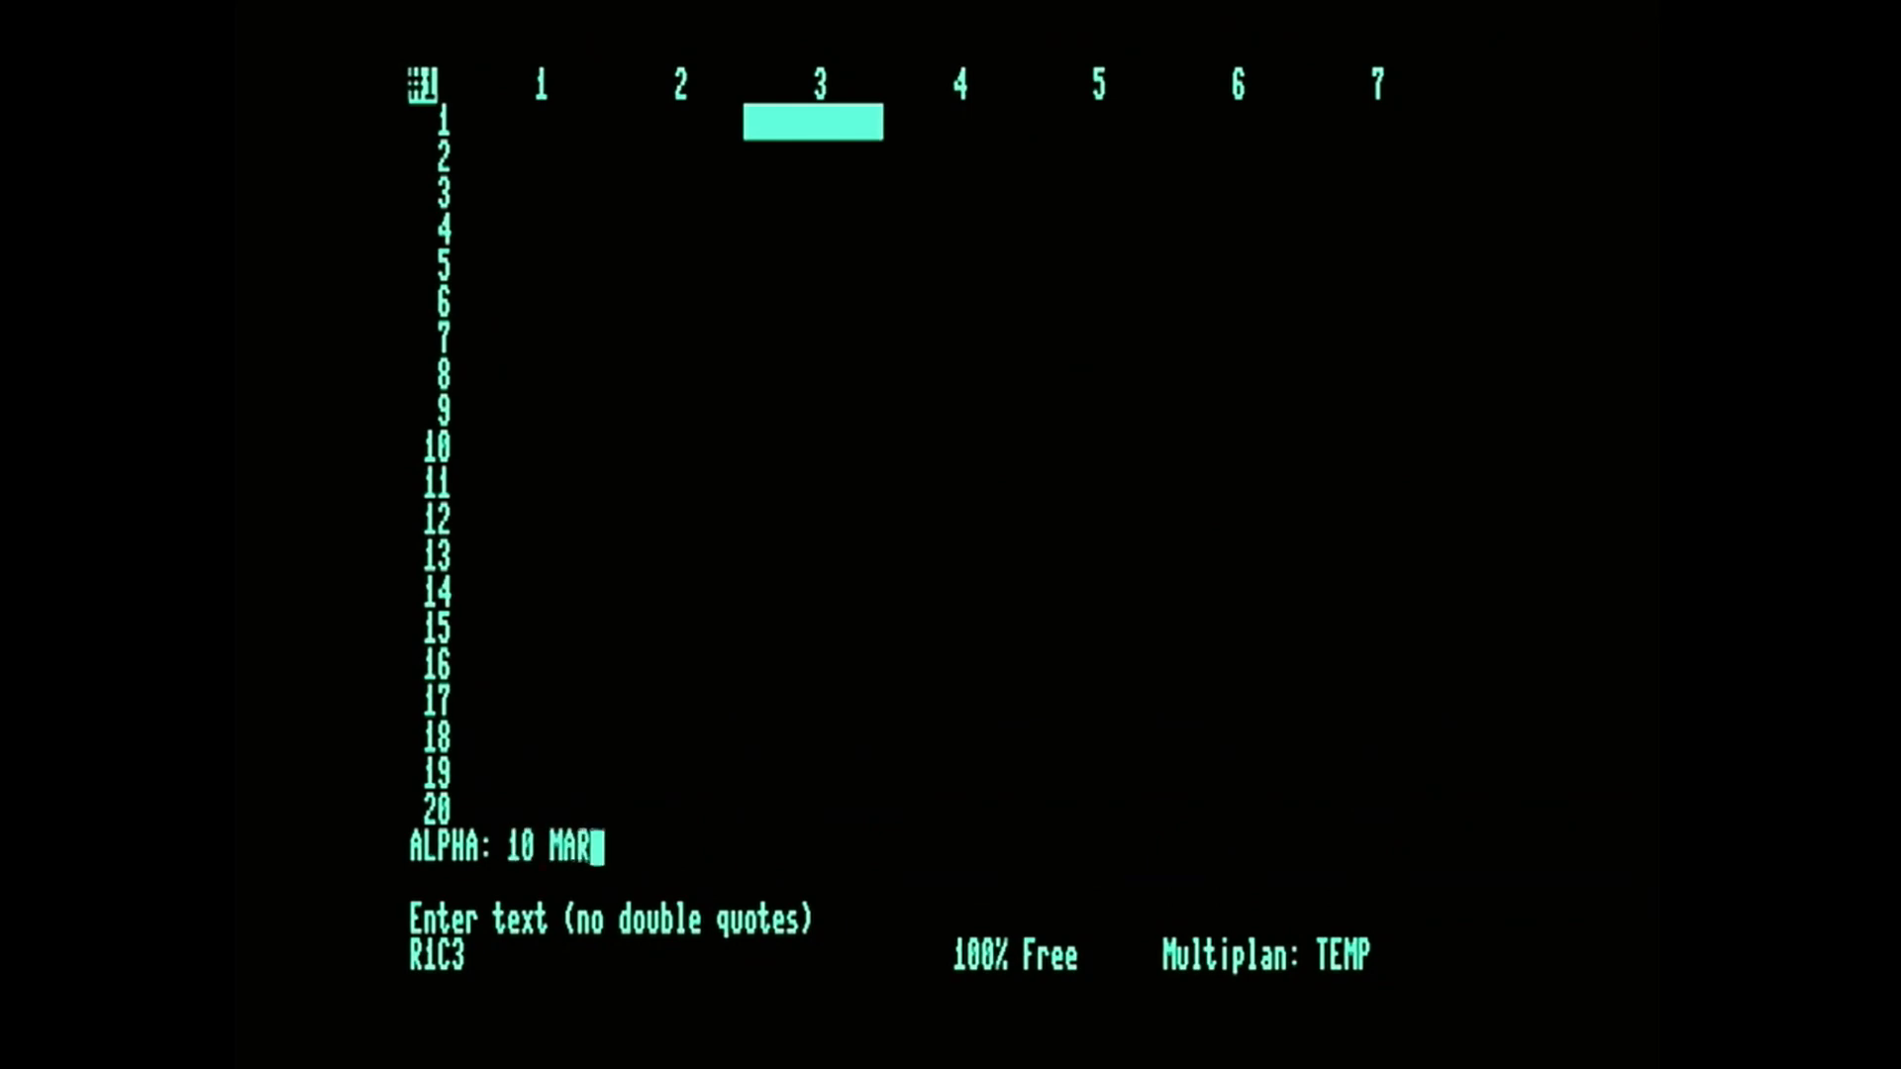
type("C Pr")
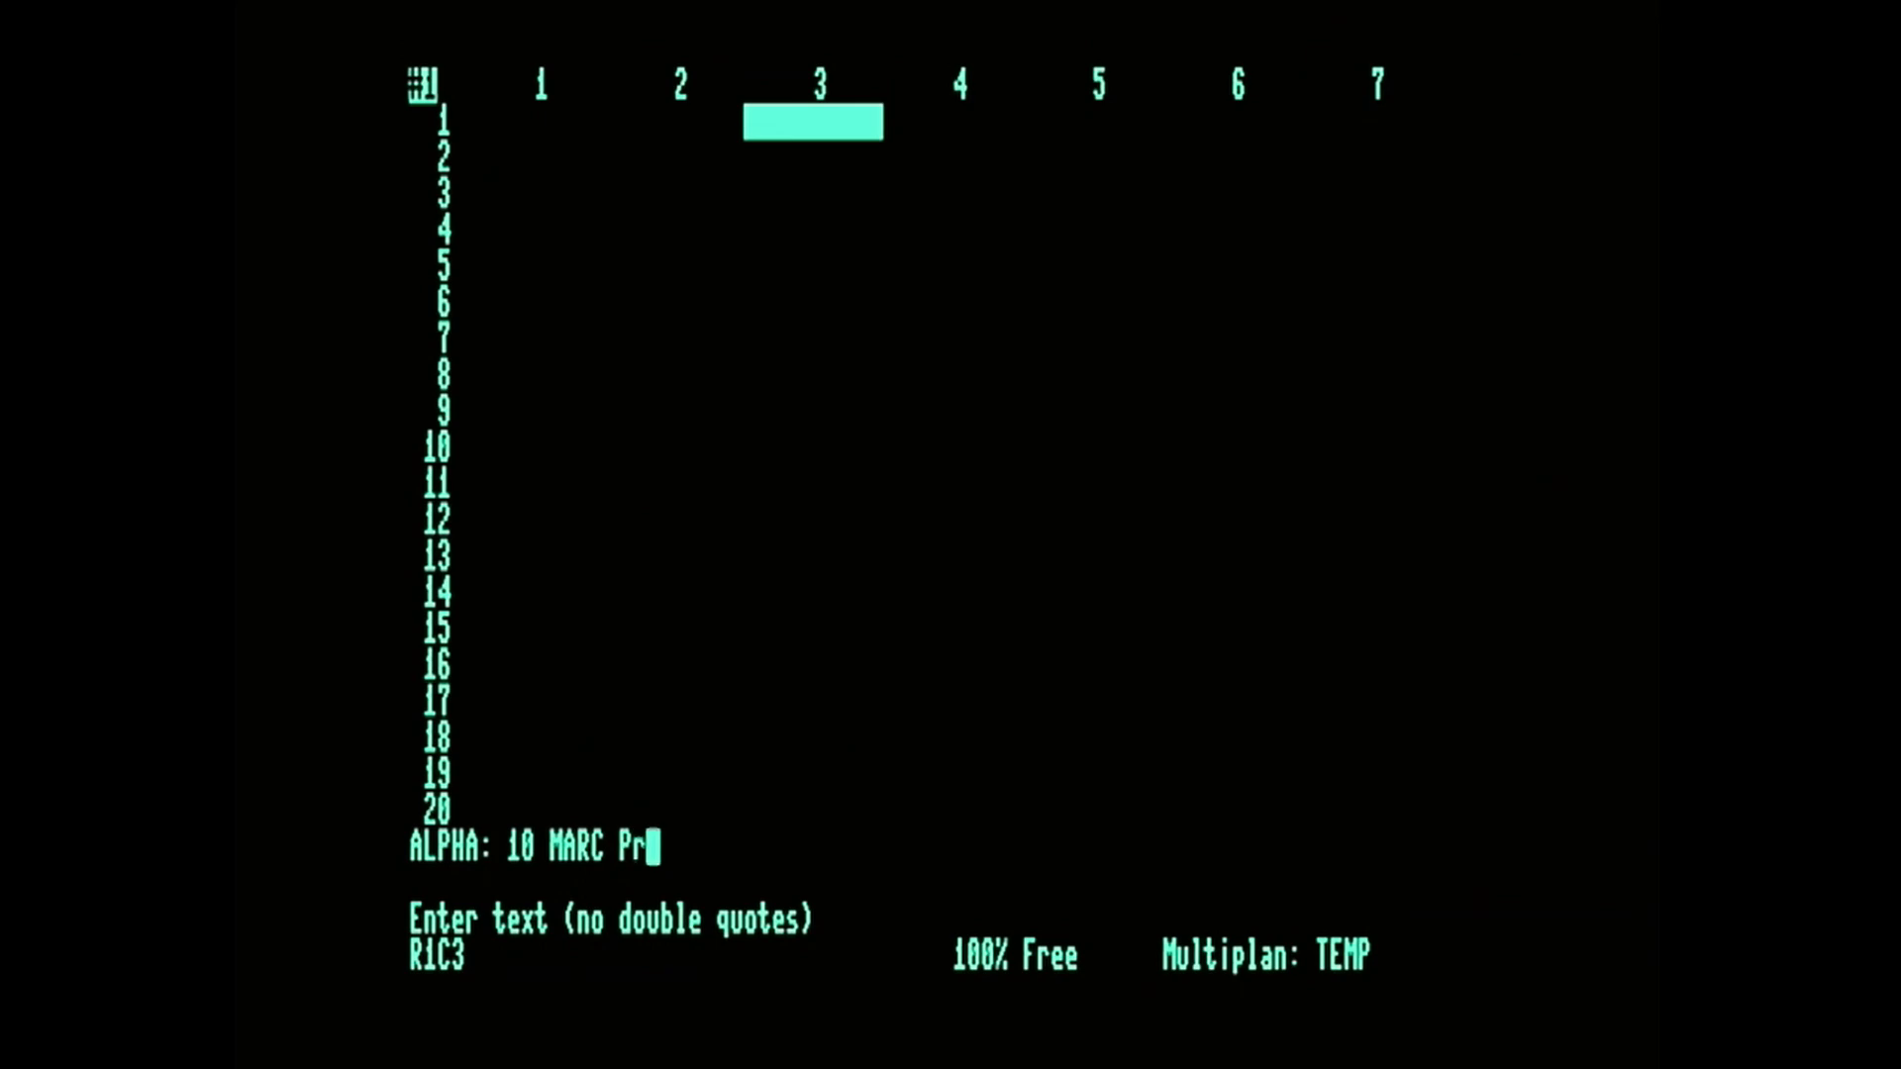
type("ofits")
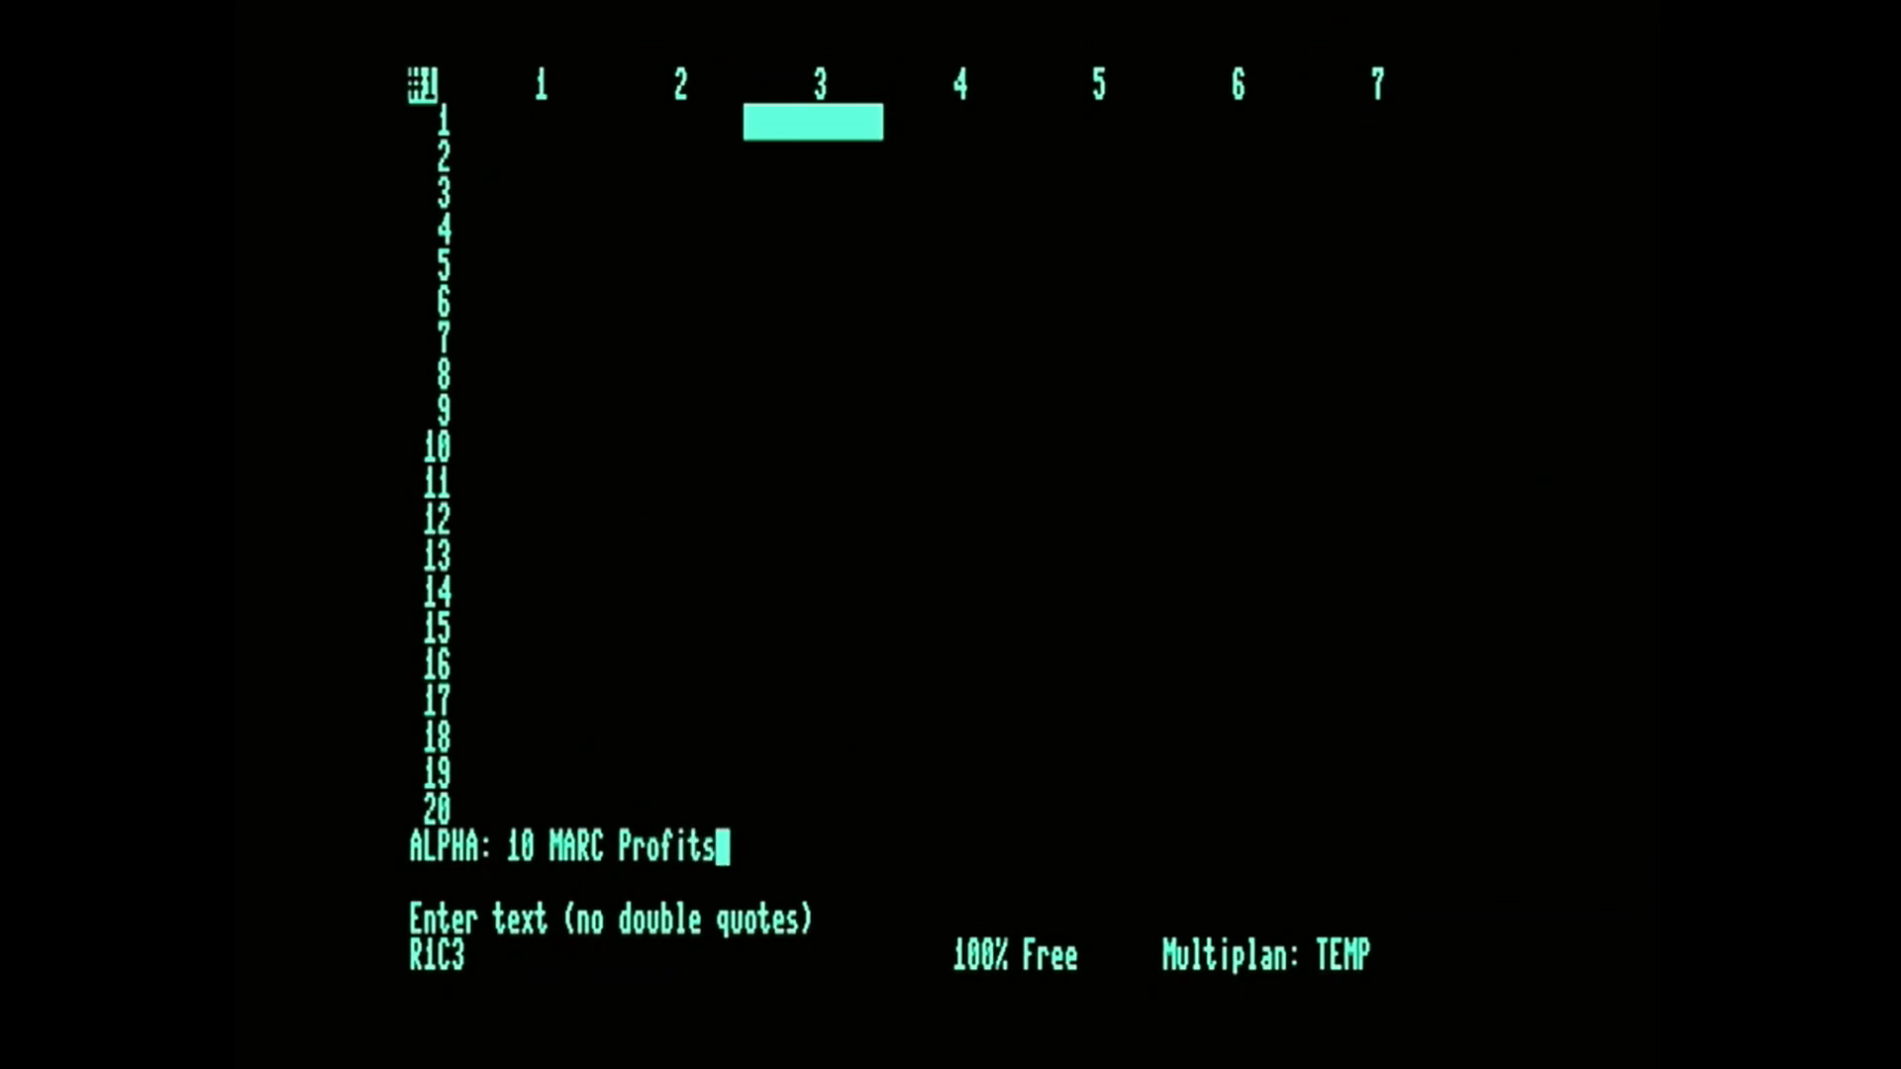
key("Return")
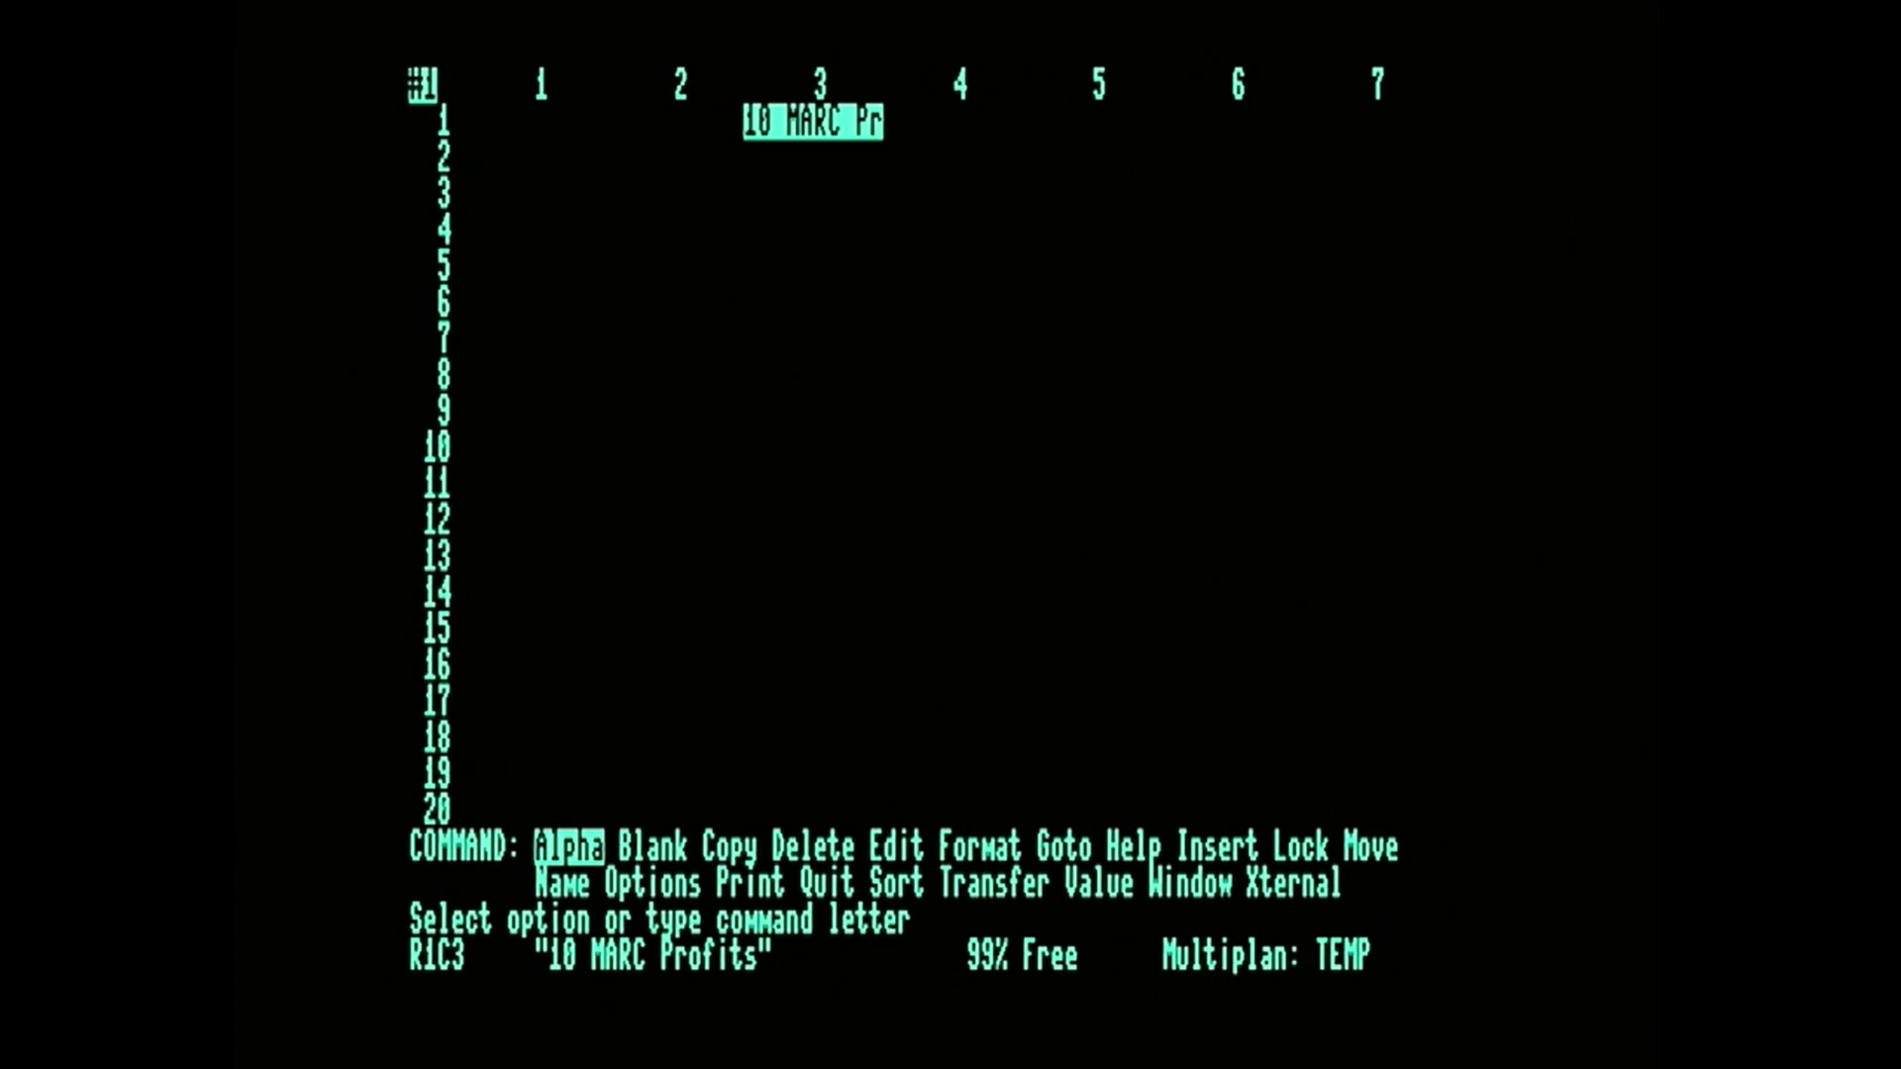
Set the width of column 3 to 15 characters so the whole title fits.
key("f")
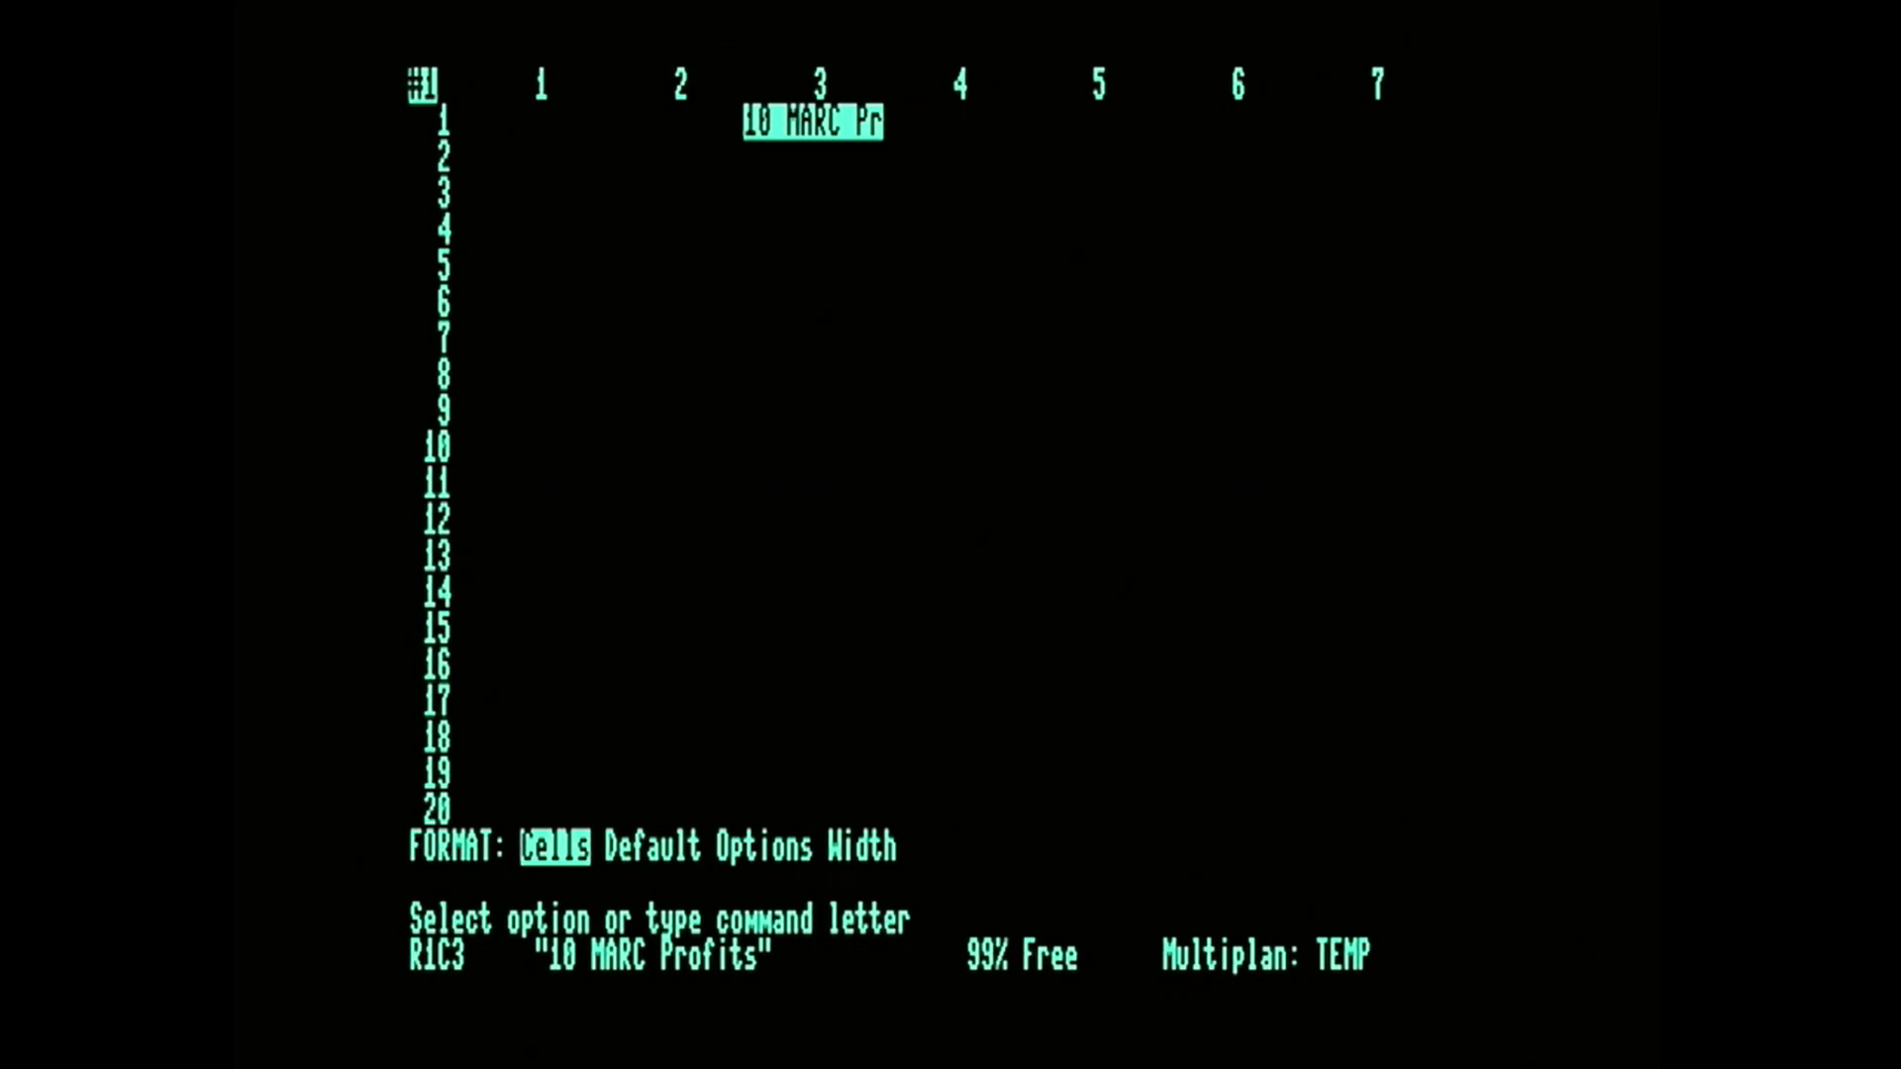
key("w")
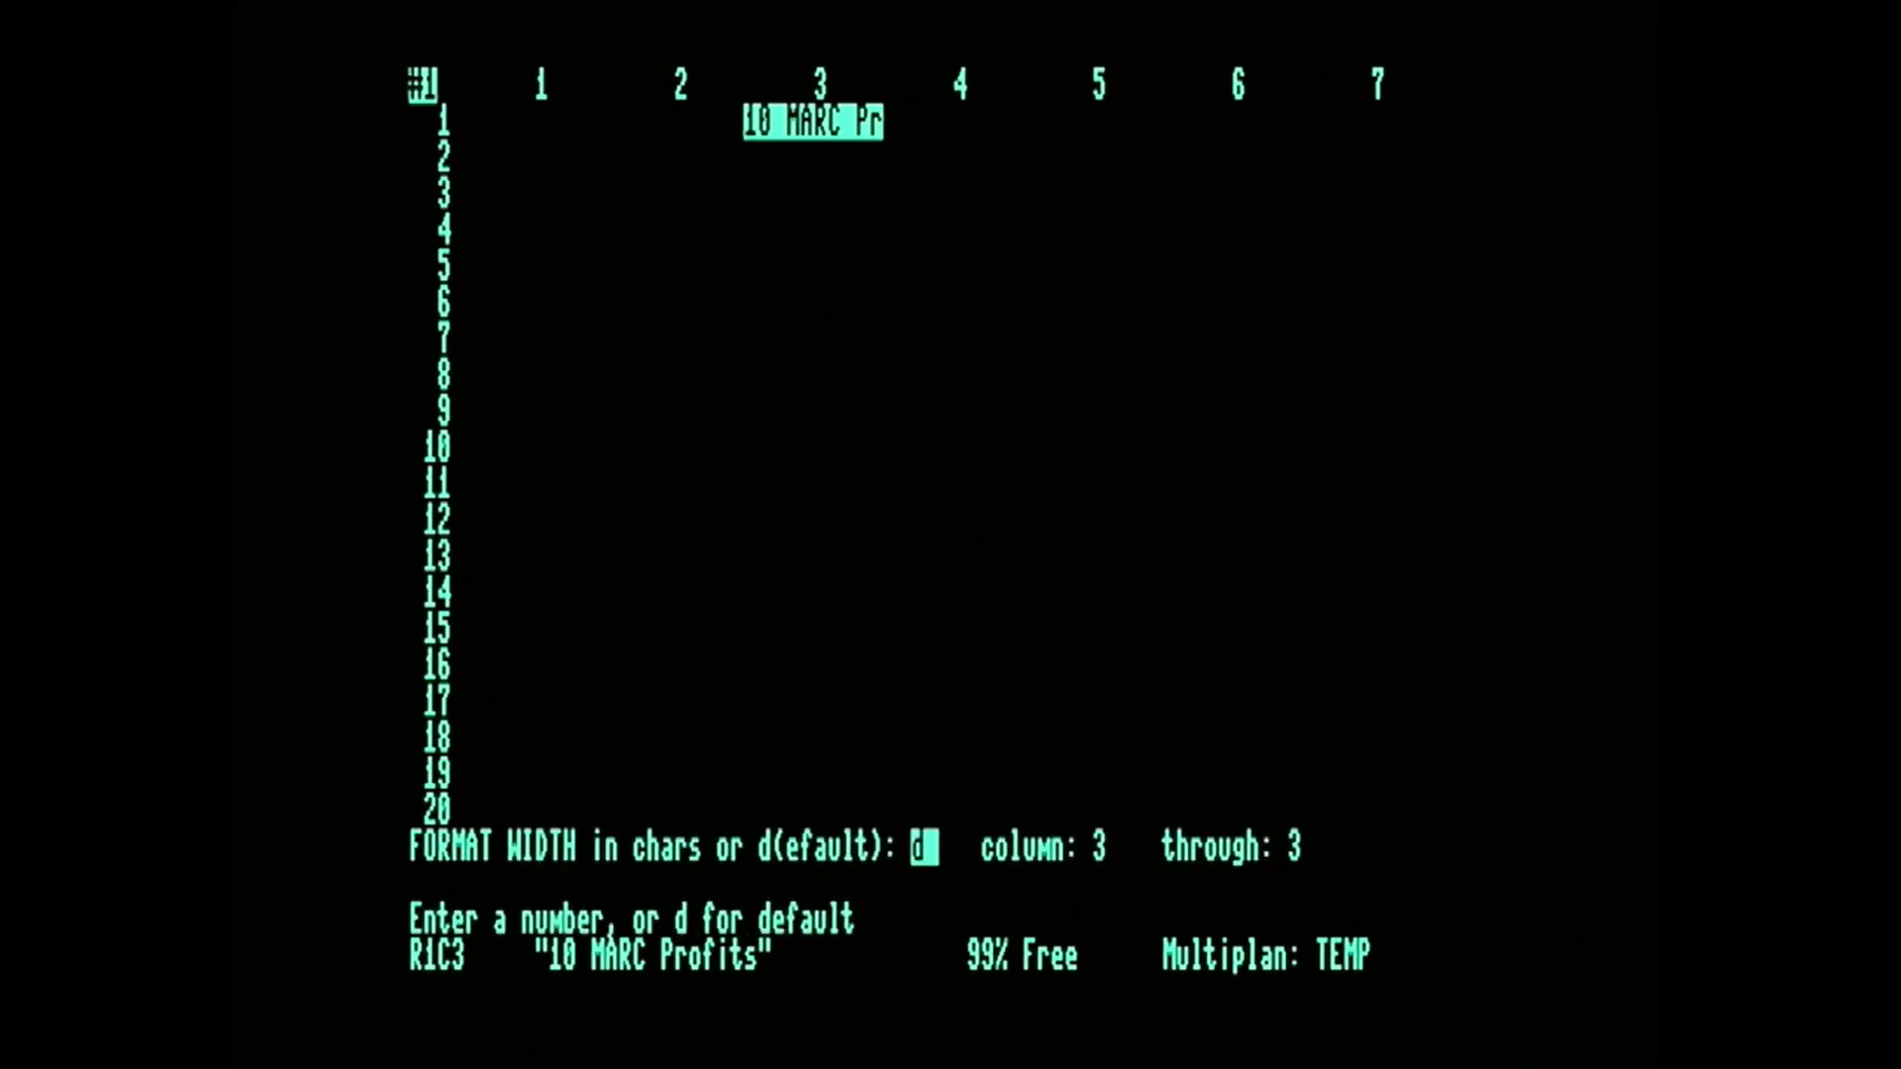
type("14")
key("Return")
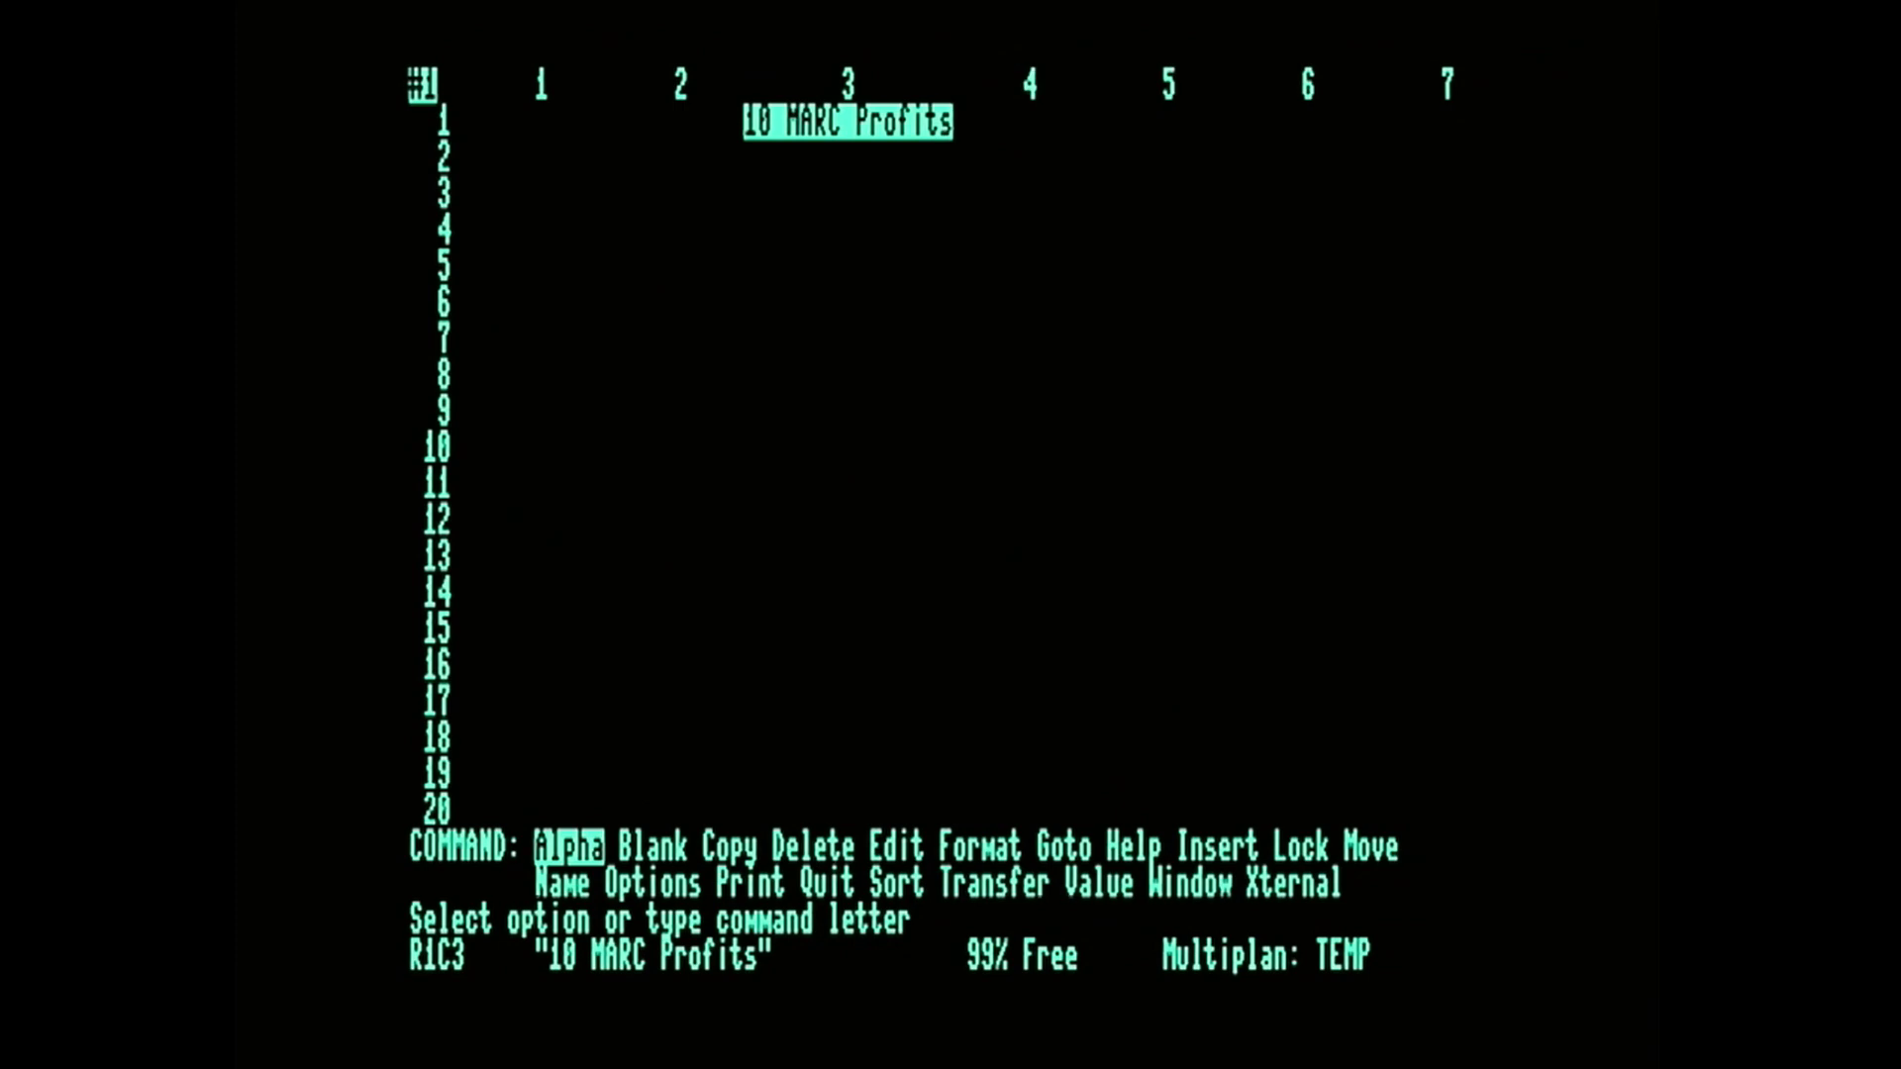
Enter the heading "Jan/Jun" as Alpha text in R2C2 and move on to R2C4.
key("Left")
key("Down")
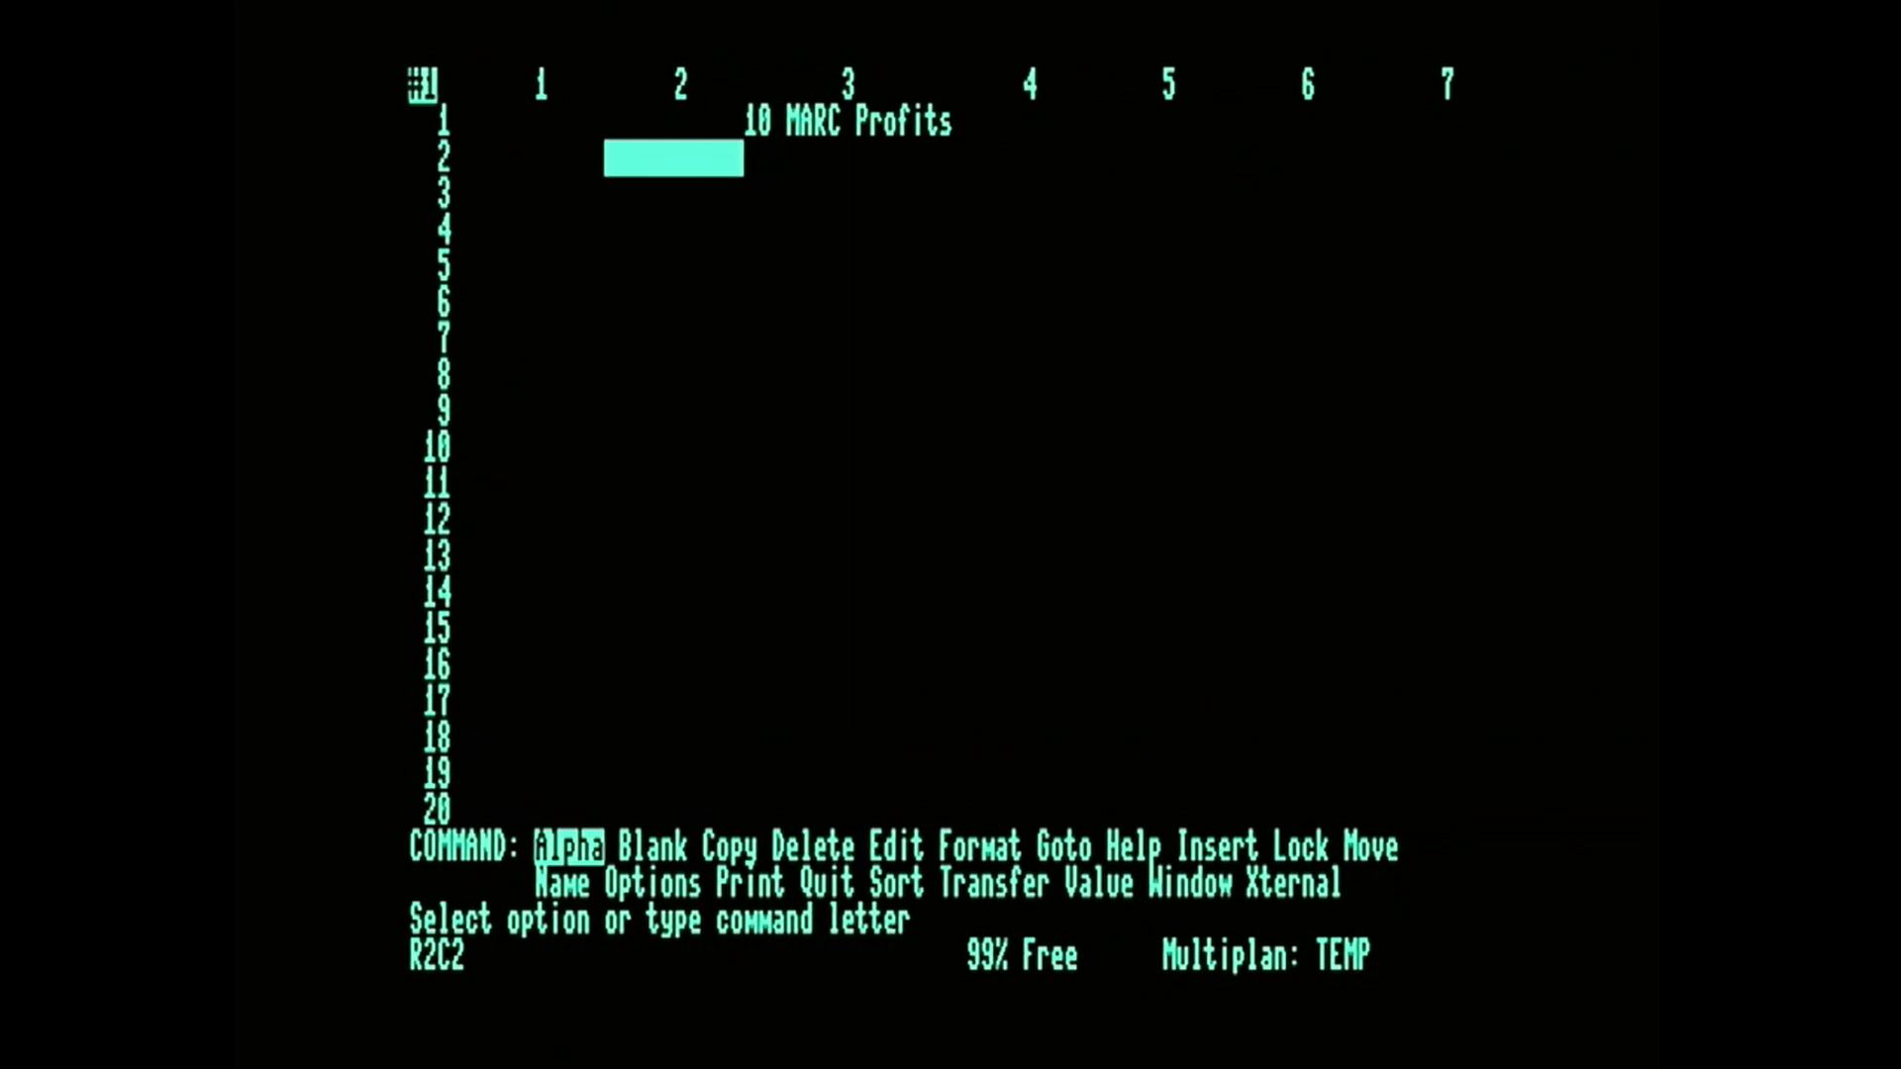
key("Right")
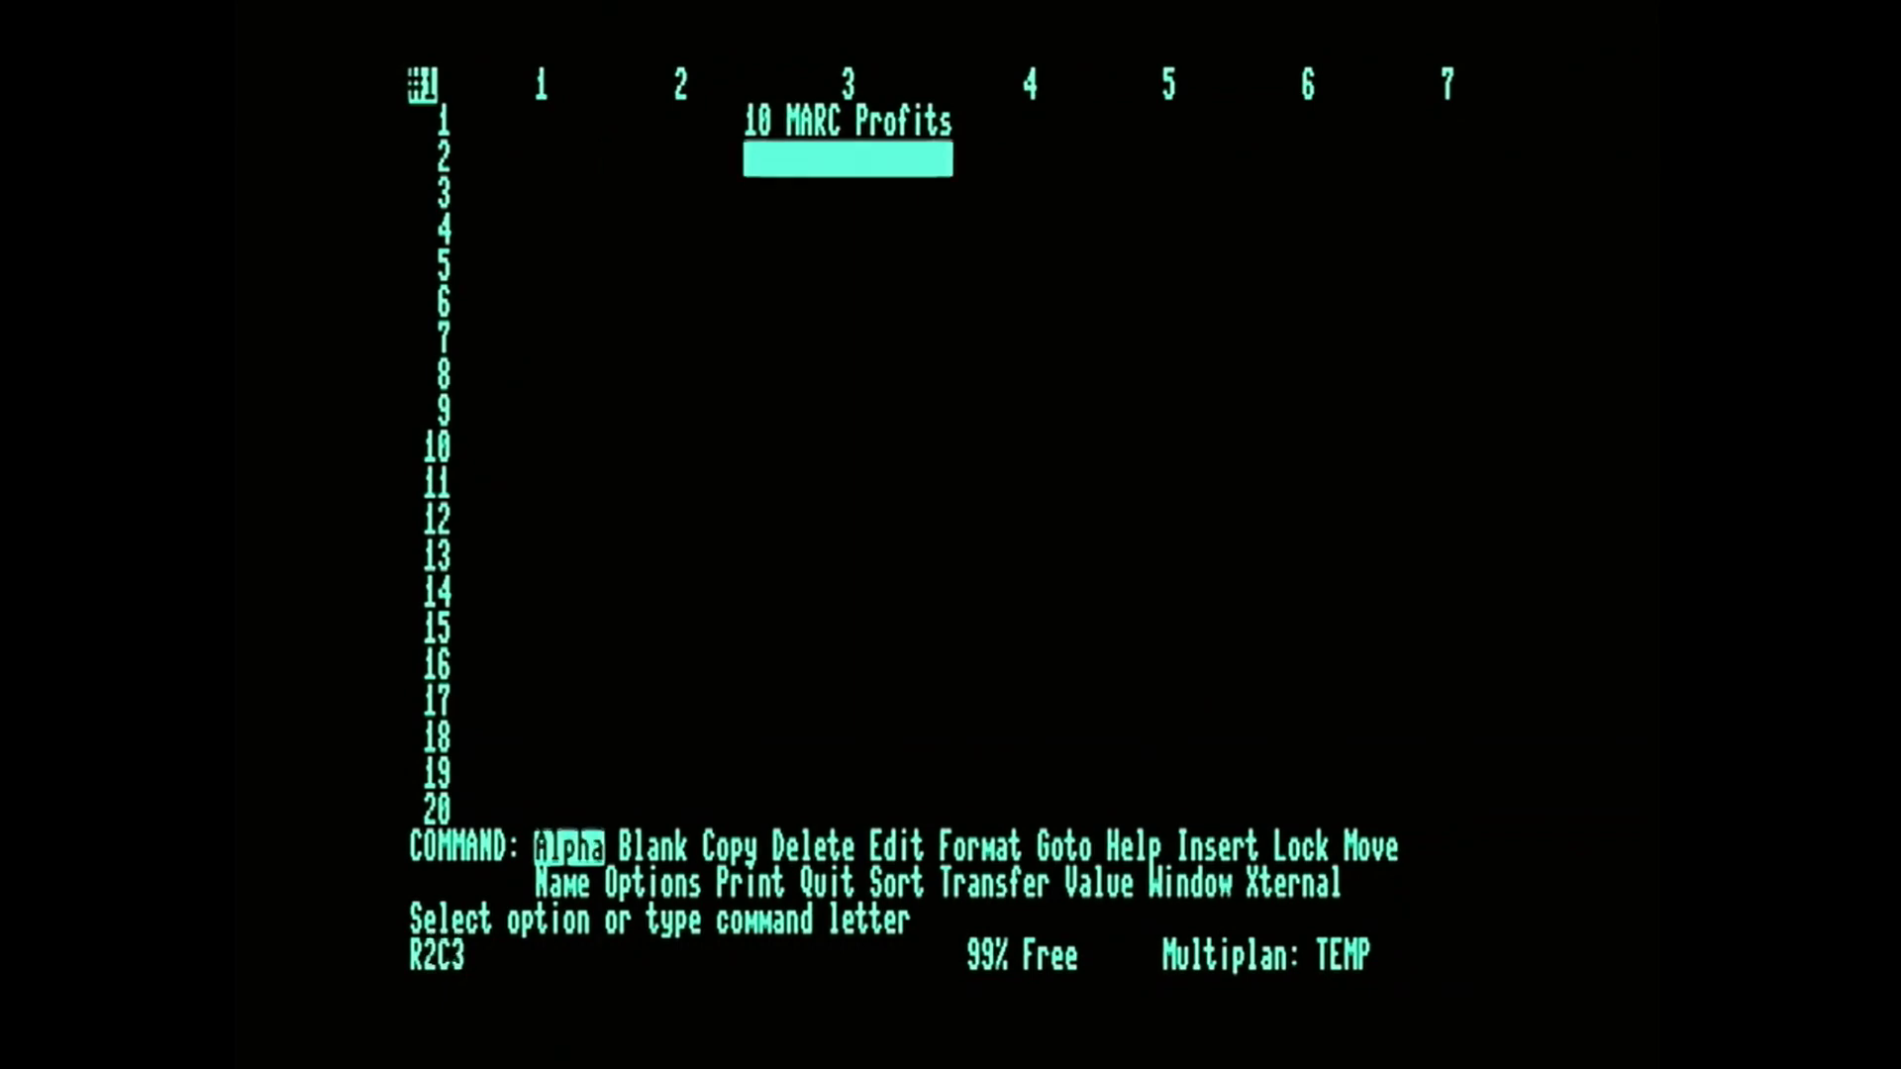
key("Right")
key("Left")
key("Left")
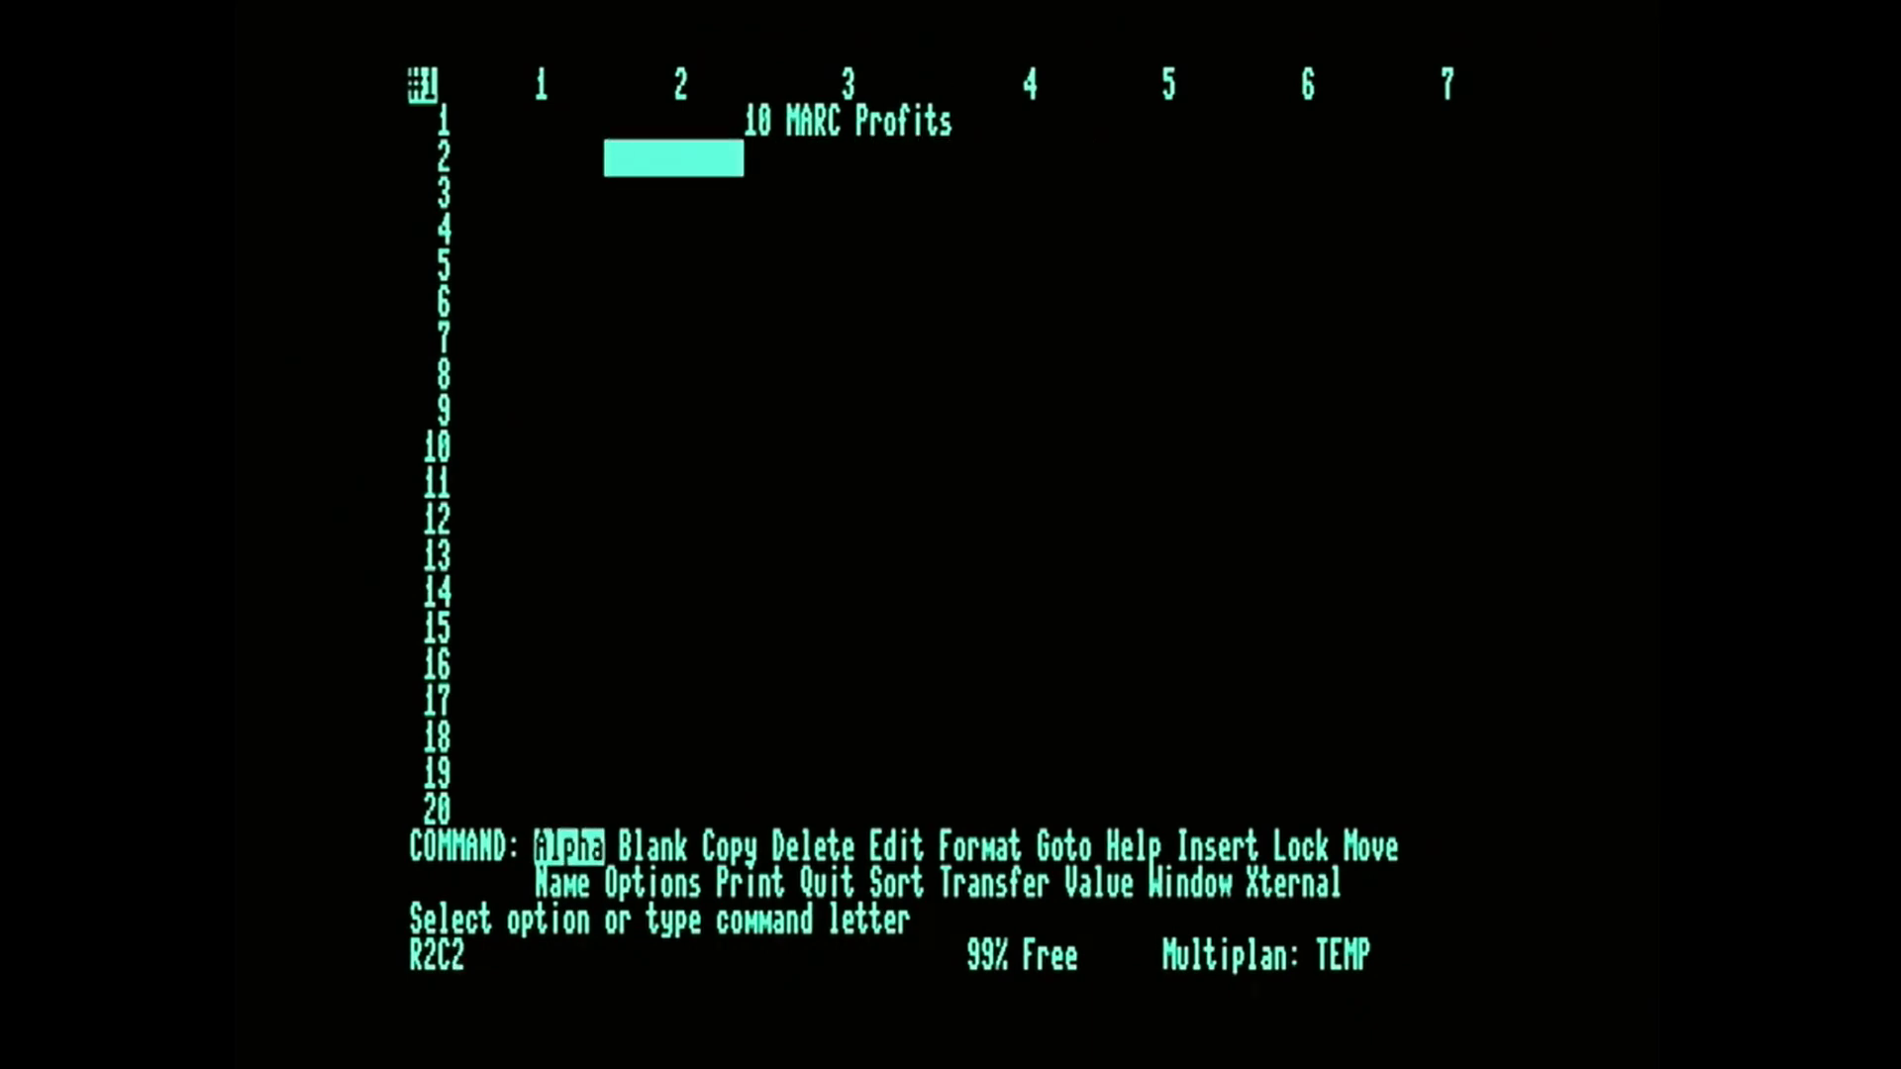
key("a")
type("jan")
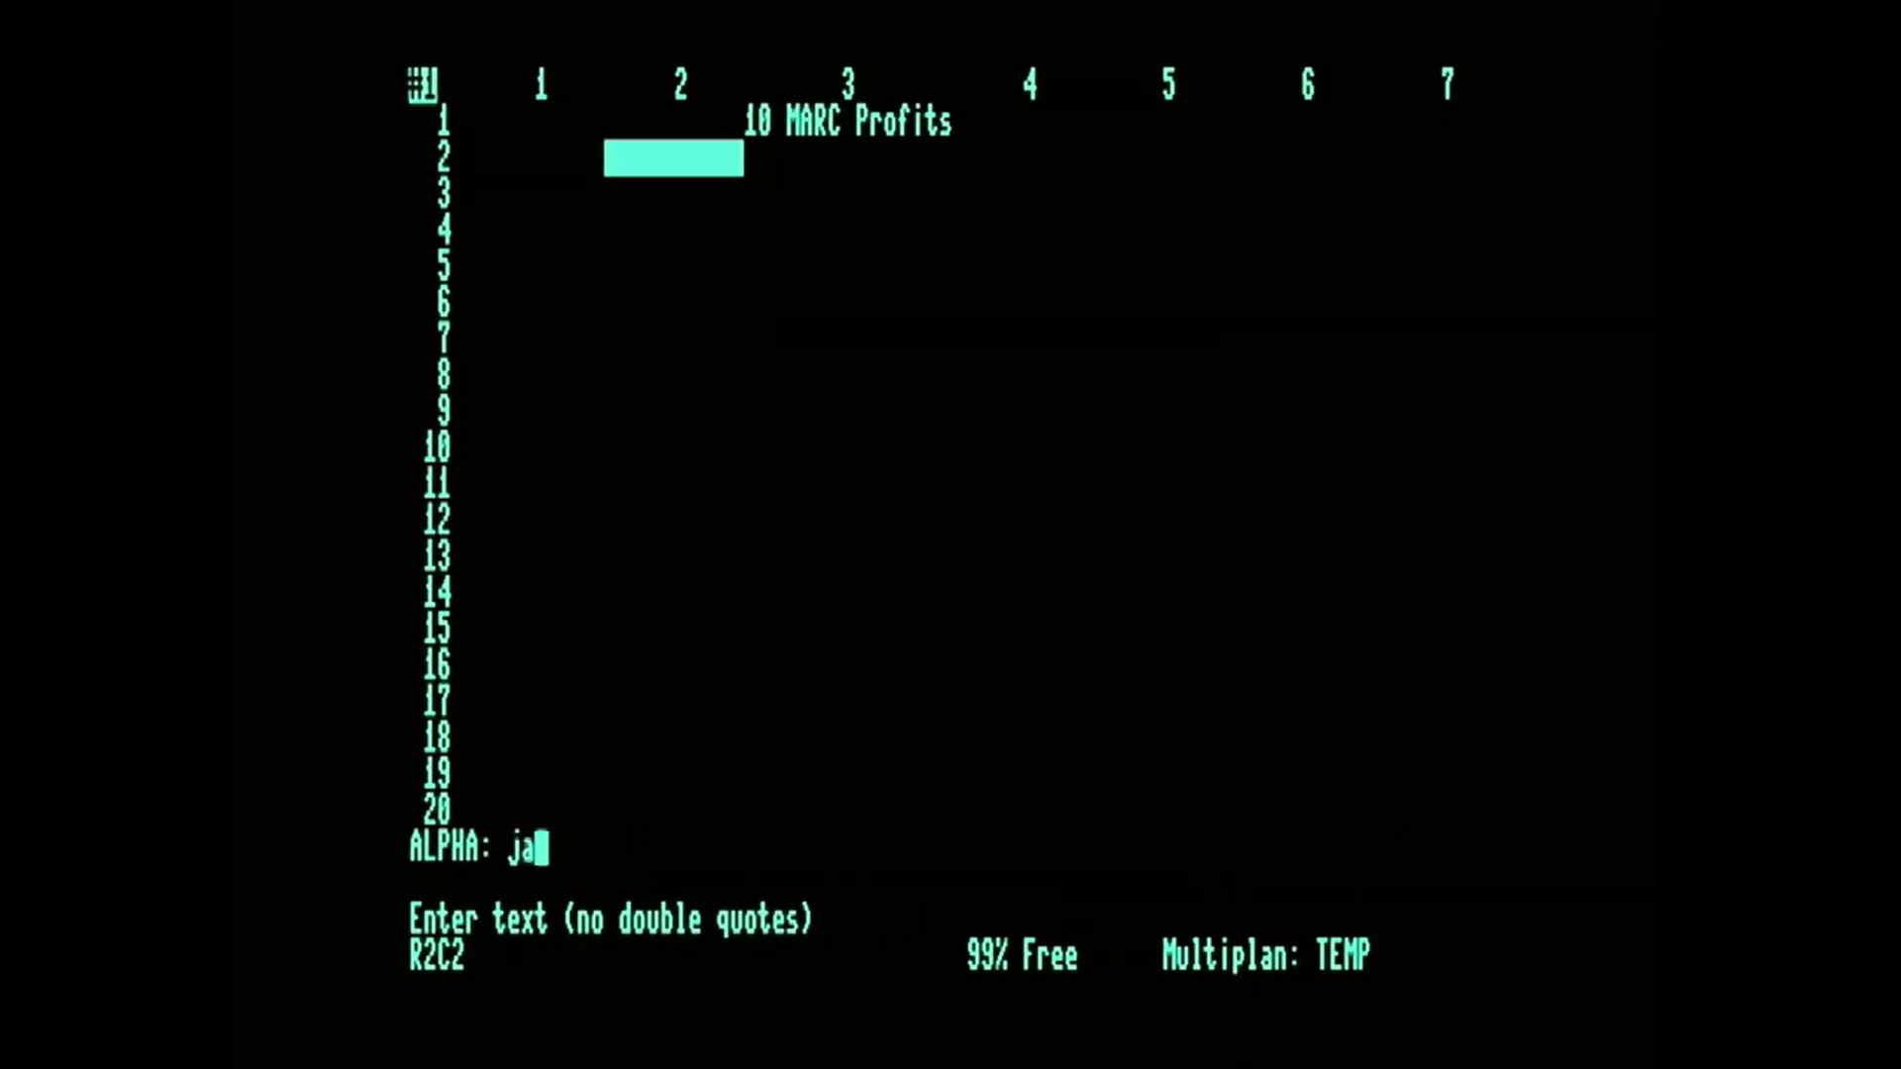
key("BackSpace")
key("BackSpace")
key("BackSpace")
type("Jan/")
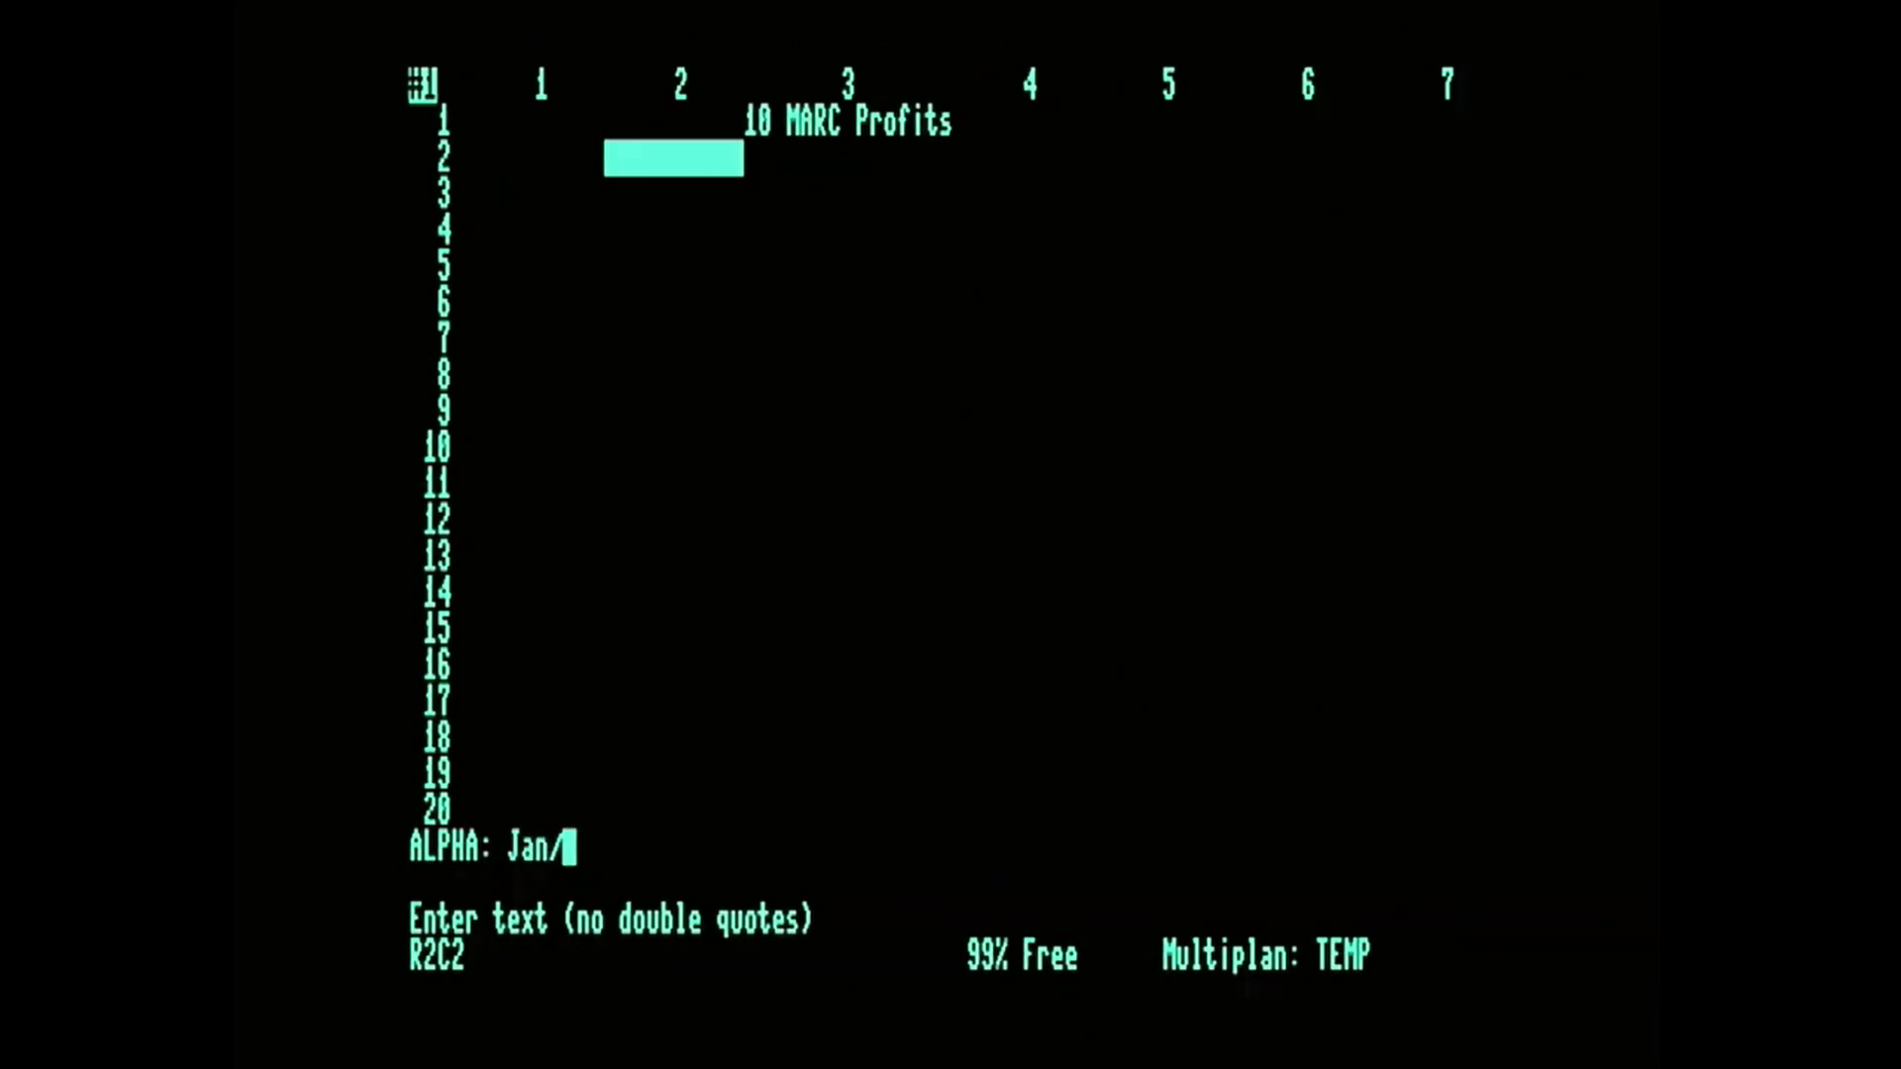
type("Jun")
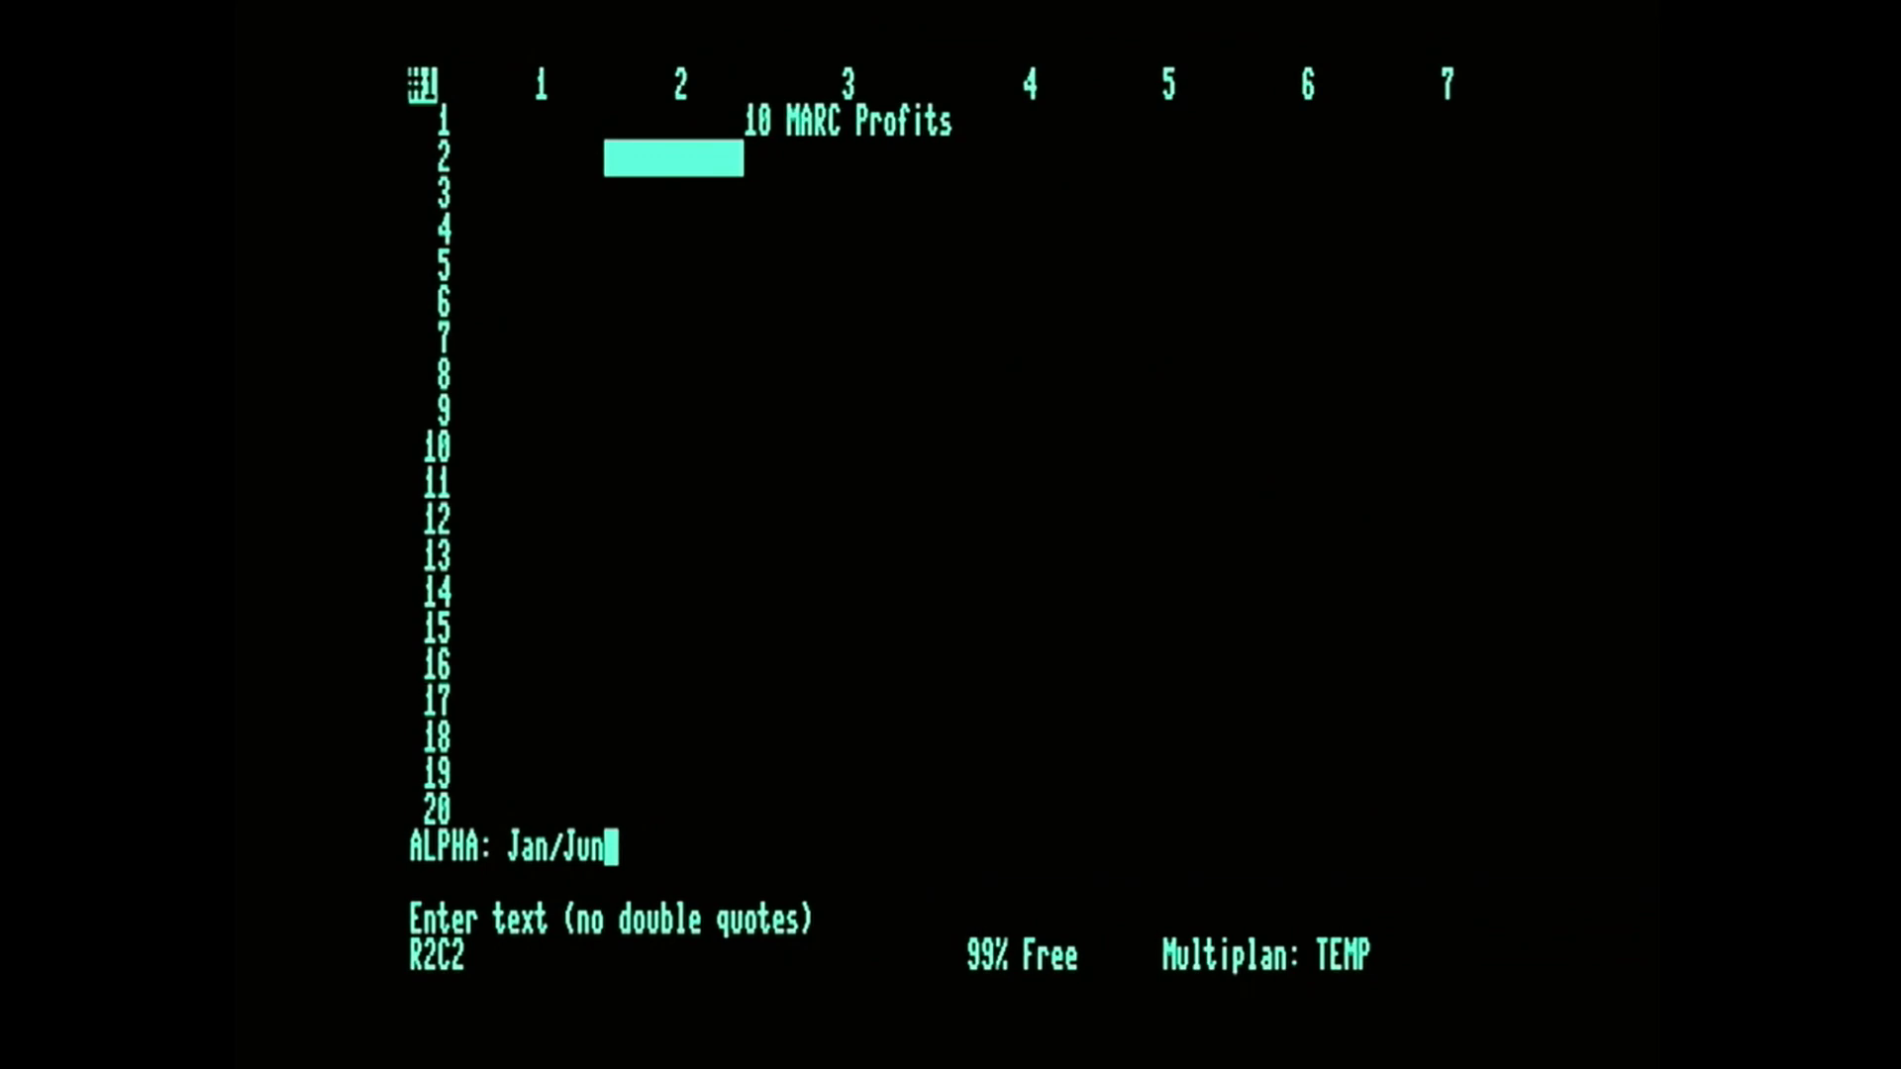
key("Right")
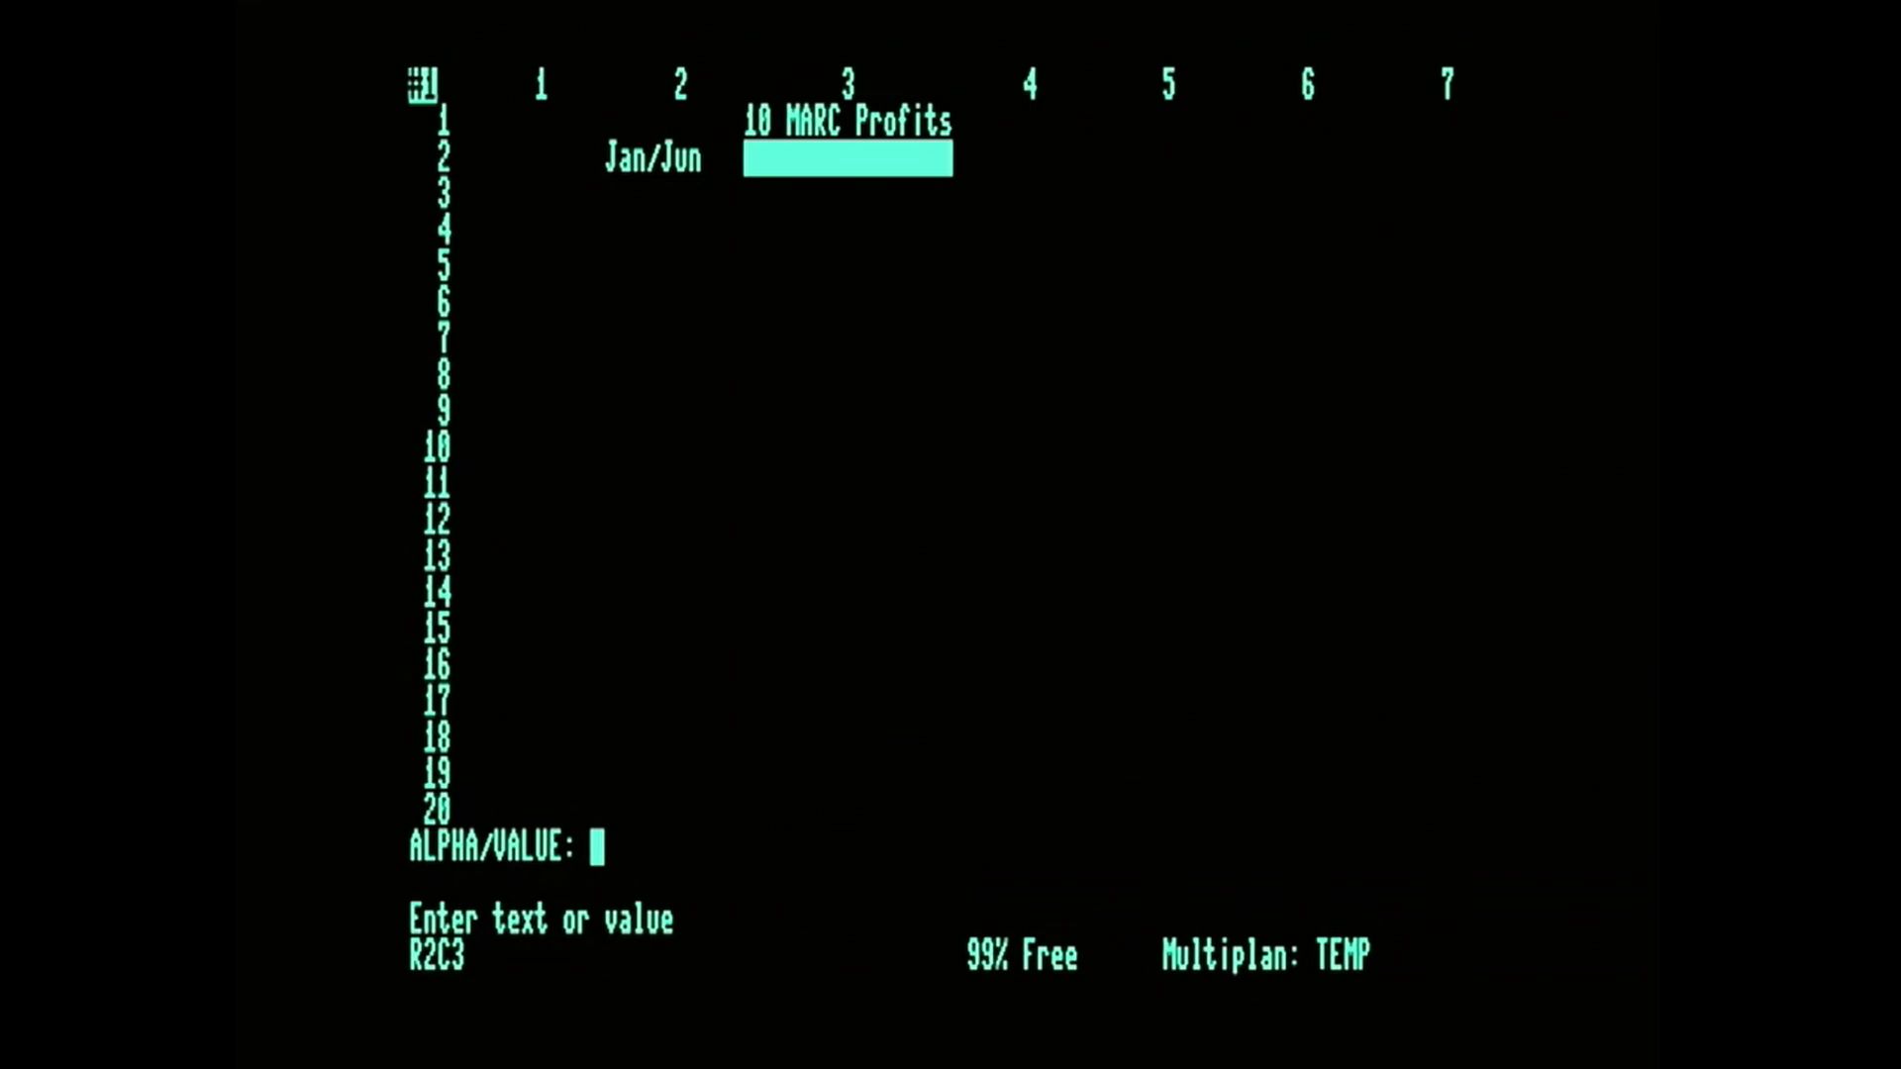
key("Right")
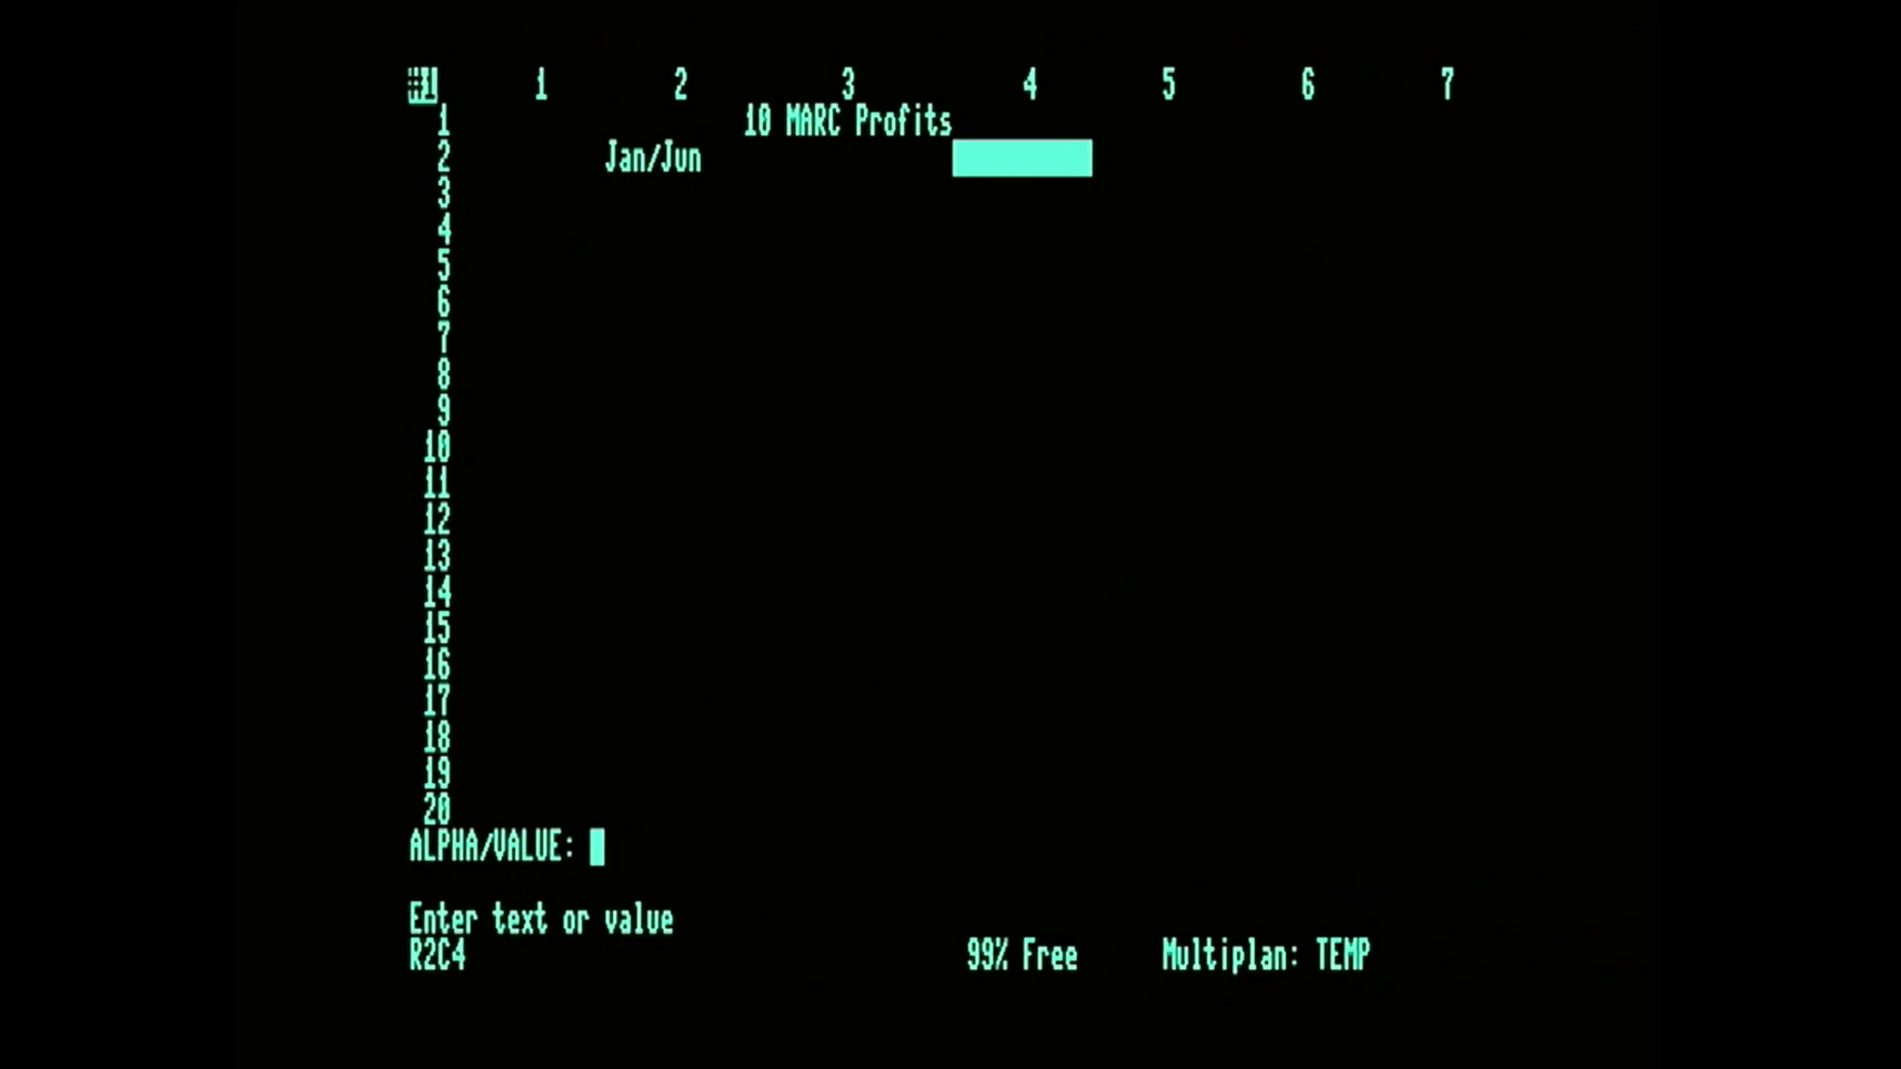
Enter the heading "Jul/Dec" as Alpha text in R2C4.
type("Jul/Dec")
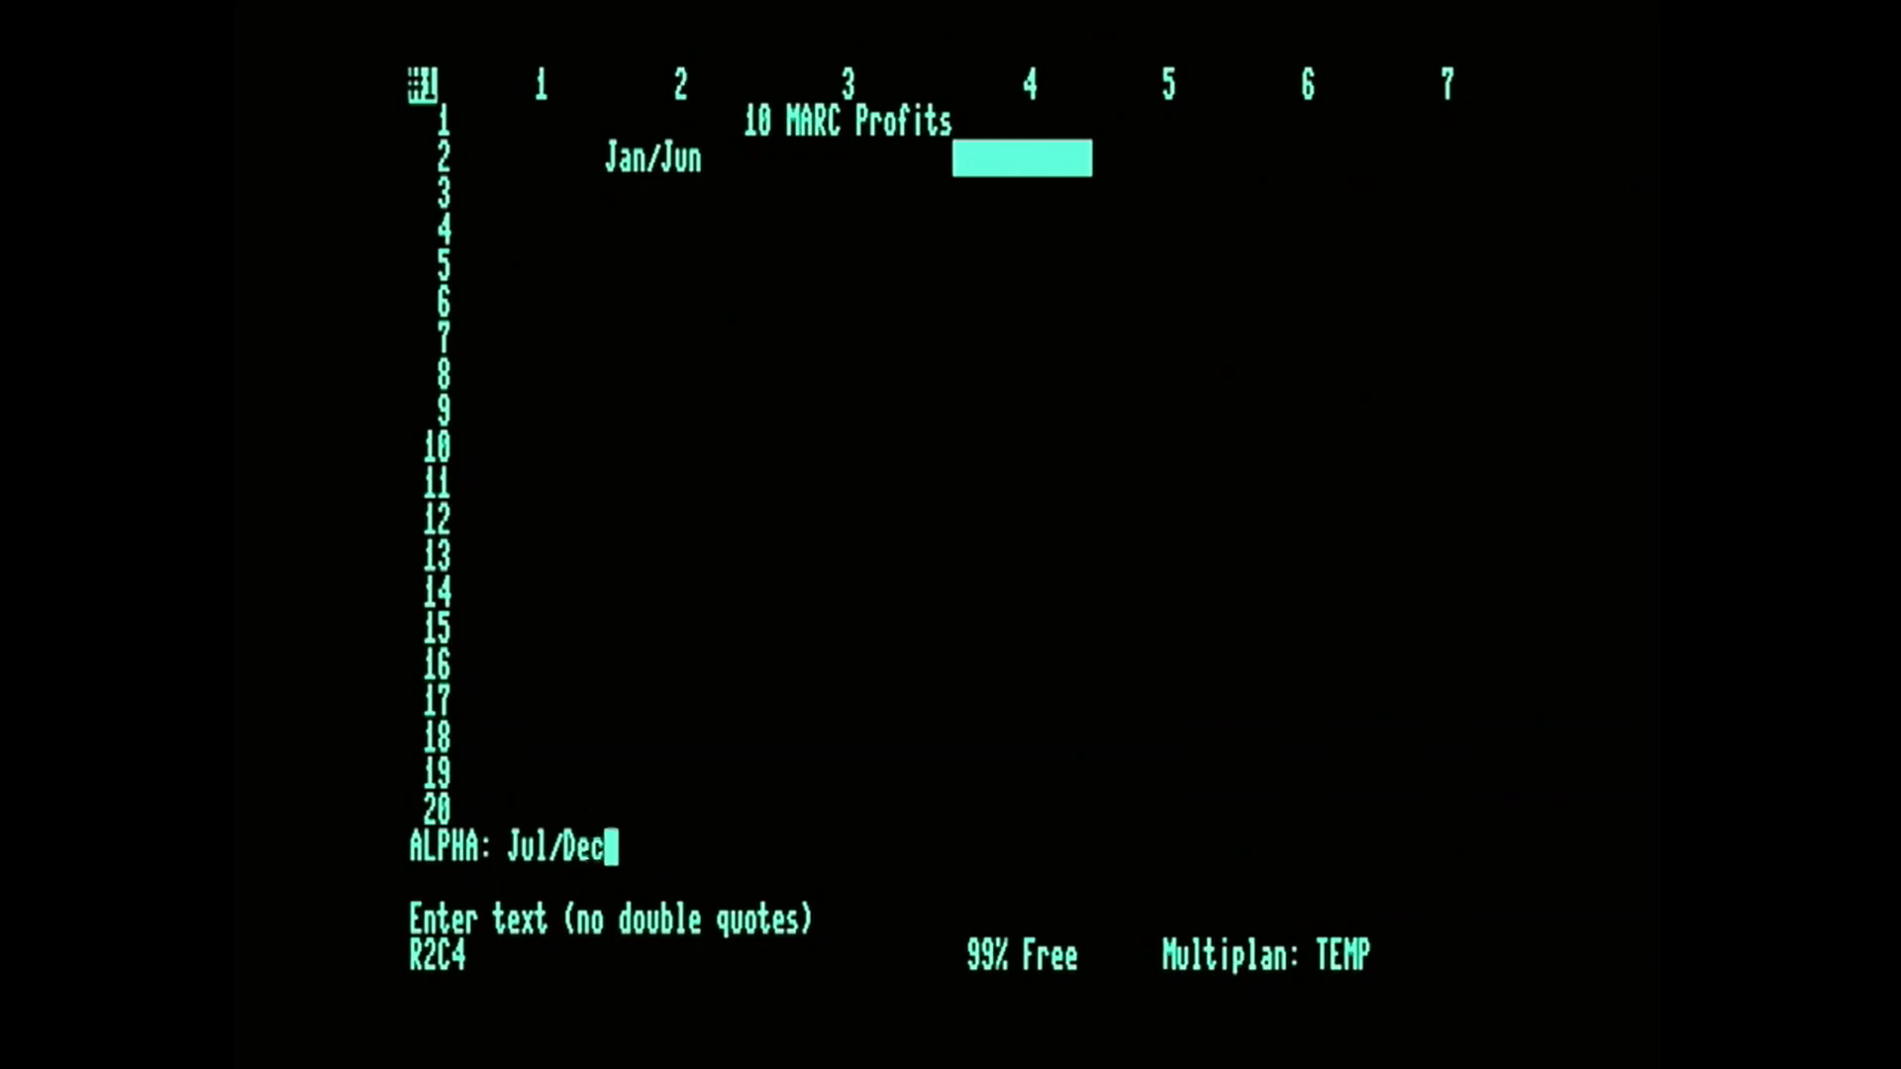
key("Return")
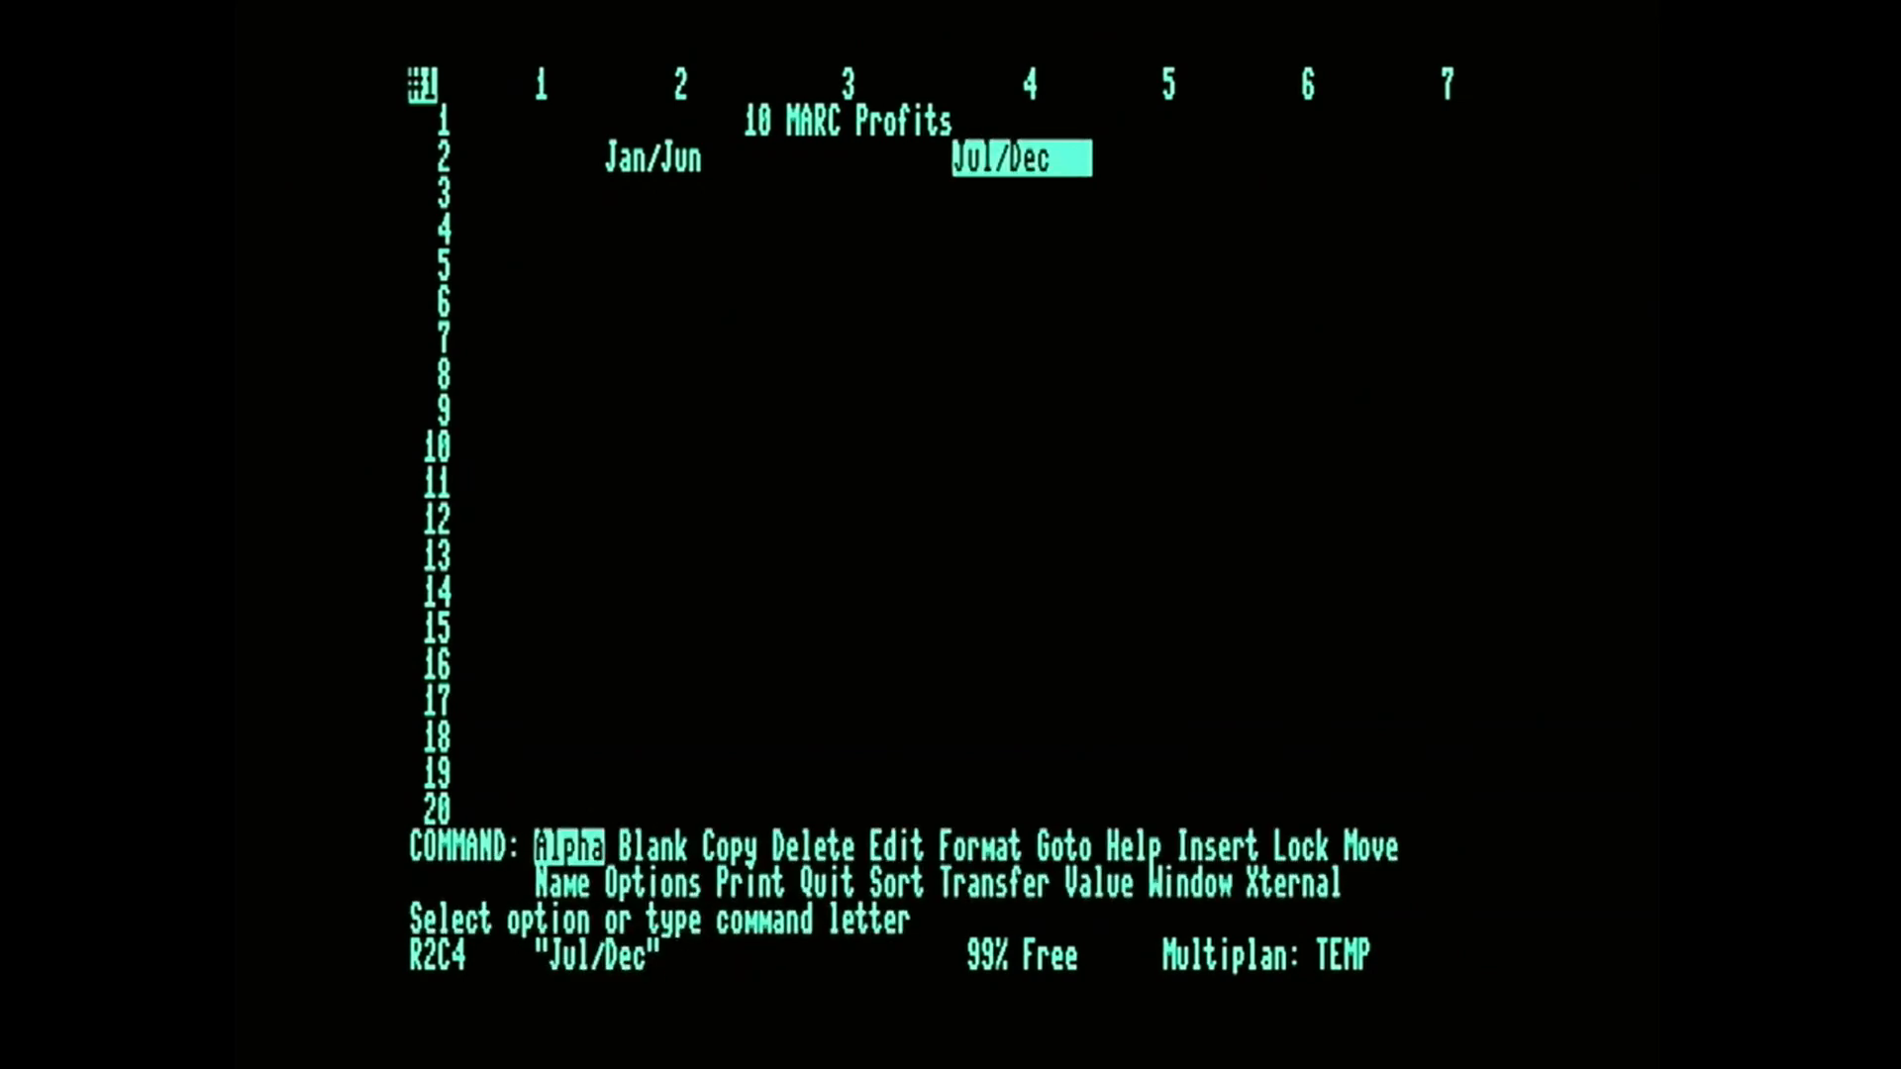
key("Left")
key("Left")
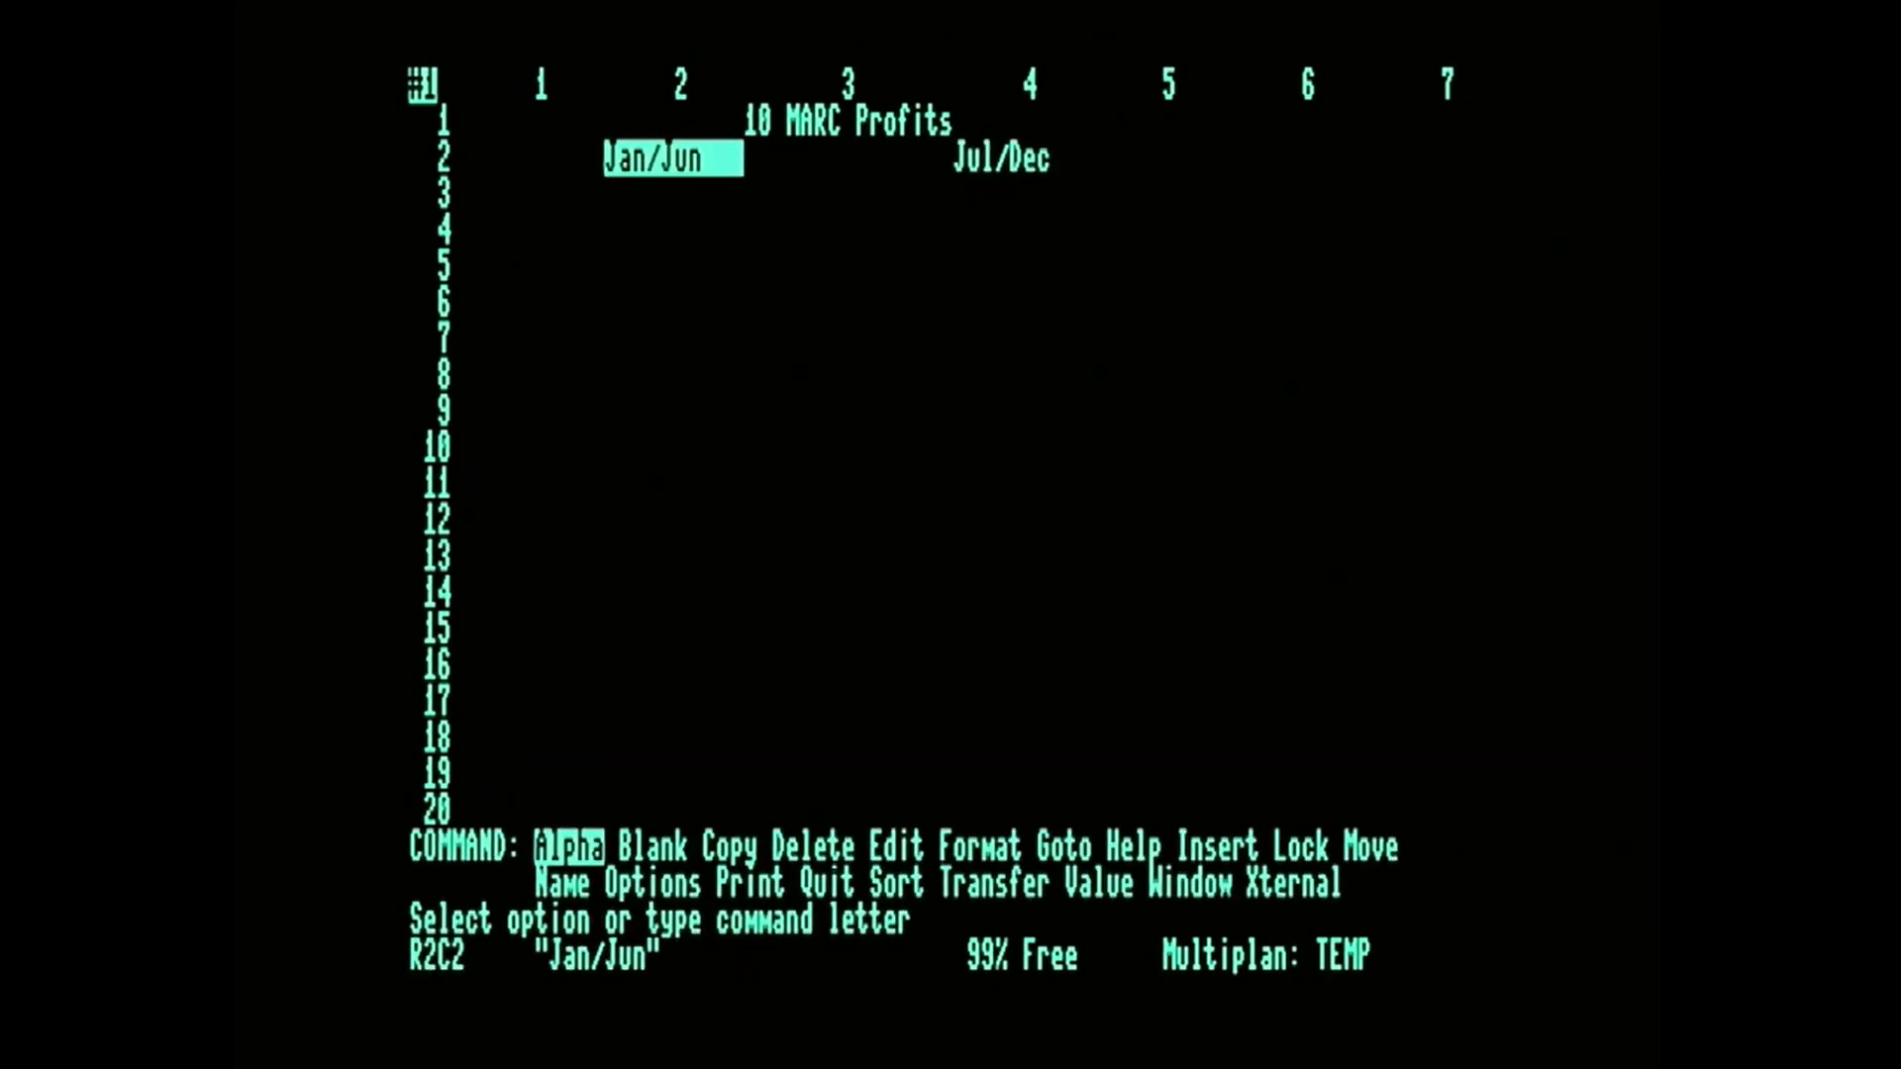
key("Left")
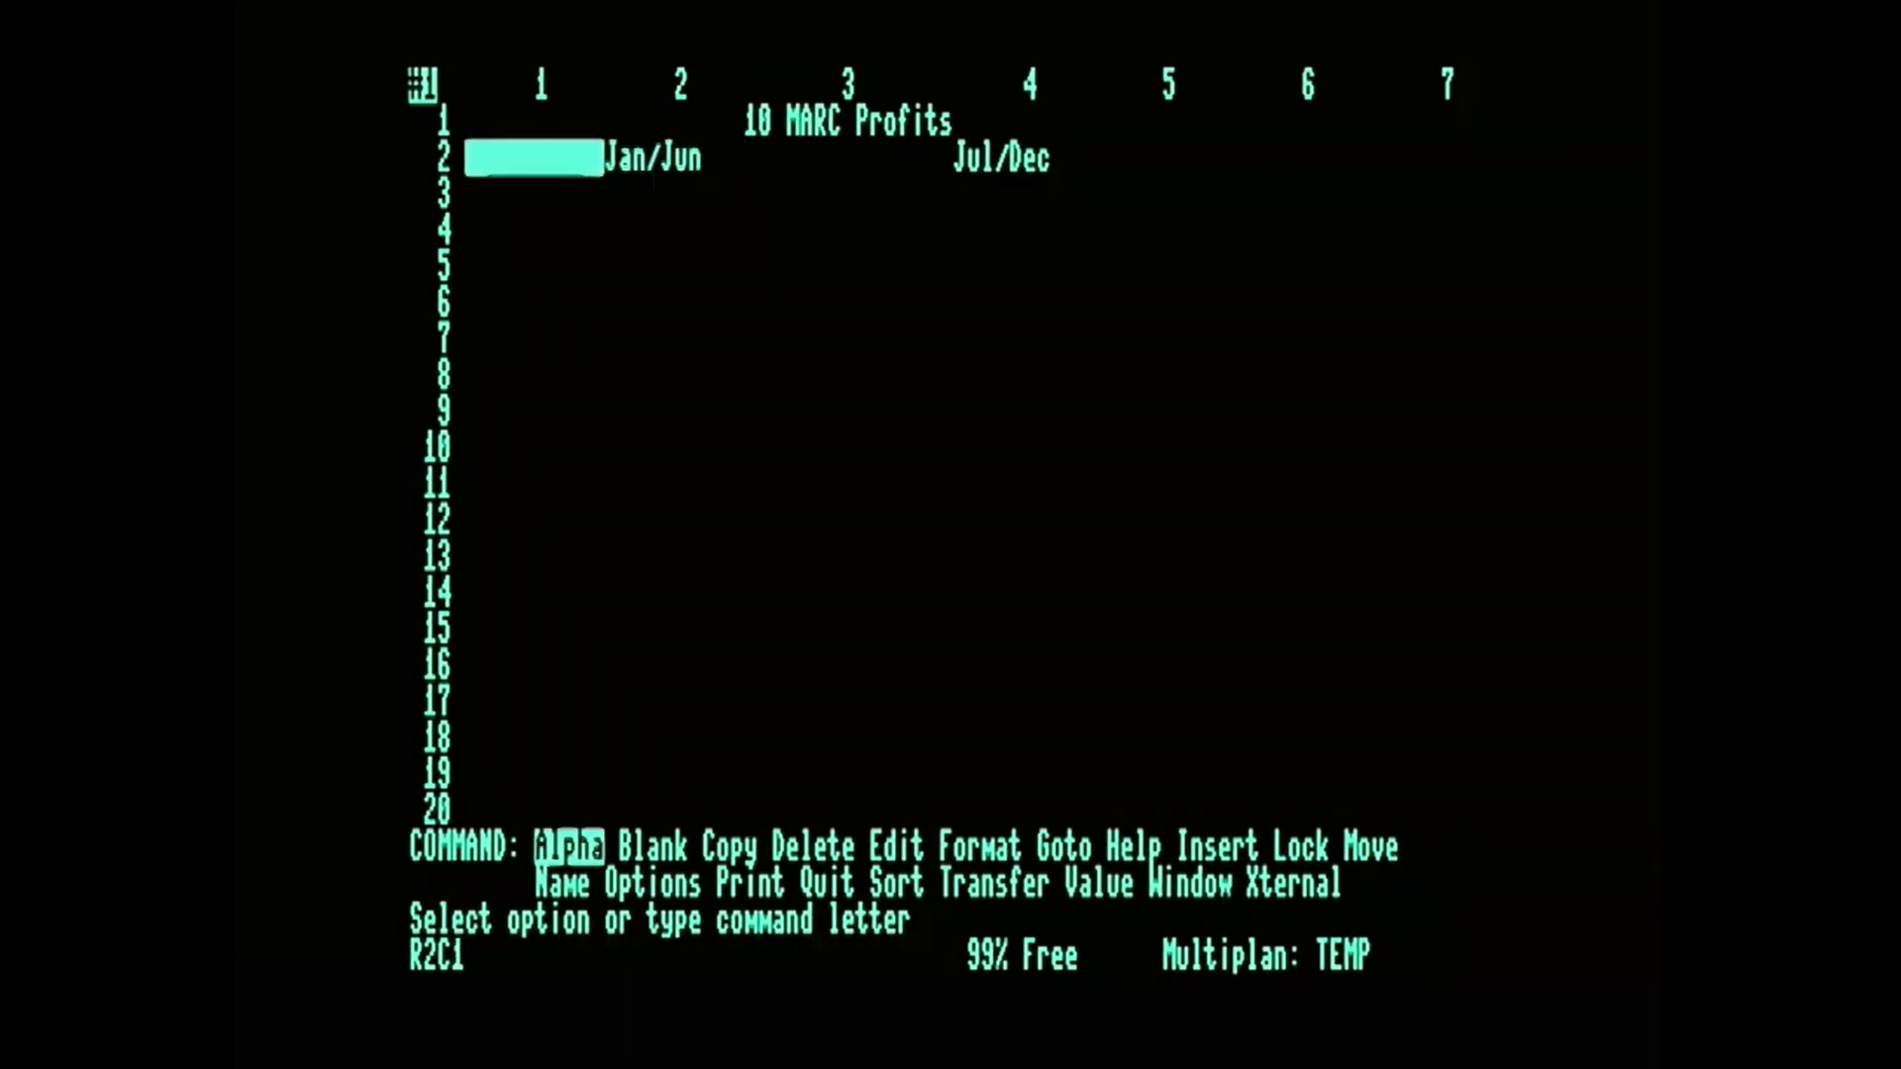
key("Right")
key("Right")
key("Right")
Format cells R2C2:R2C4 with centred (Ctr) alignment, keeping the default format code.
key("Left")
key("Left")
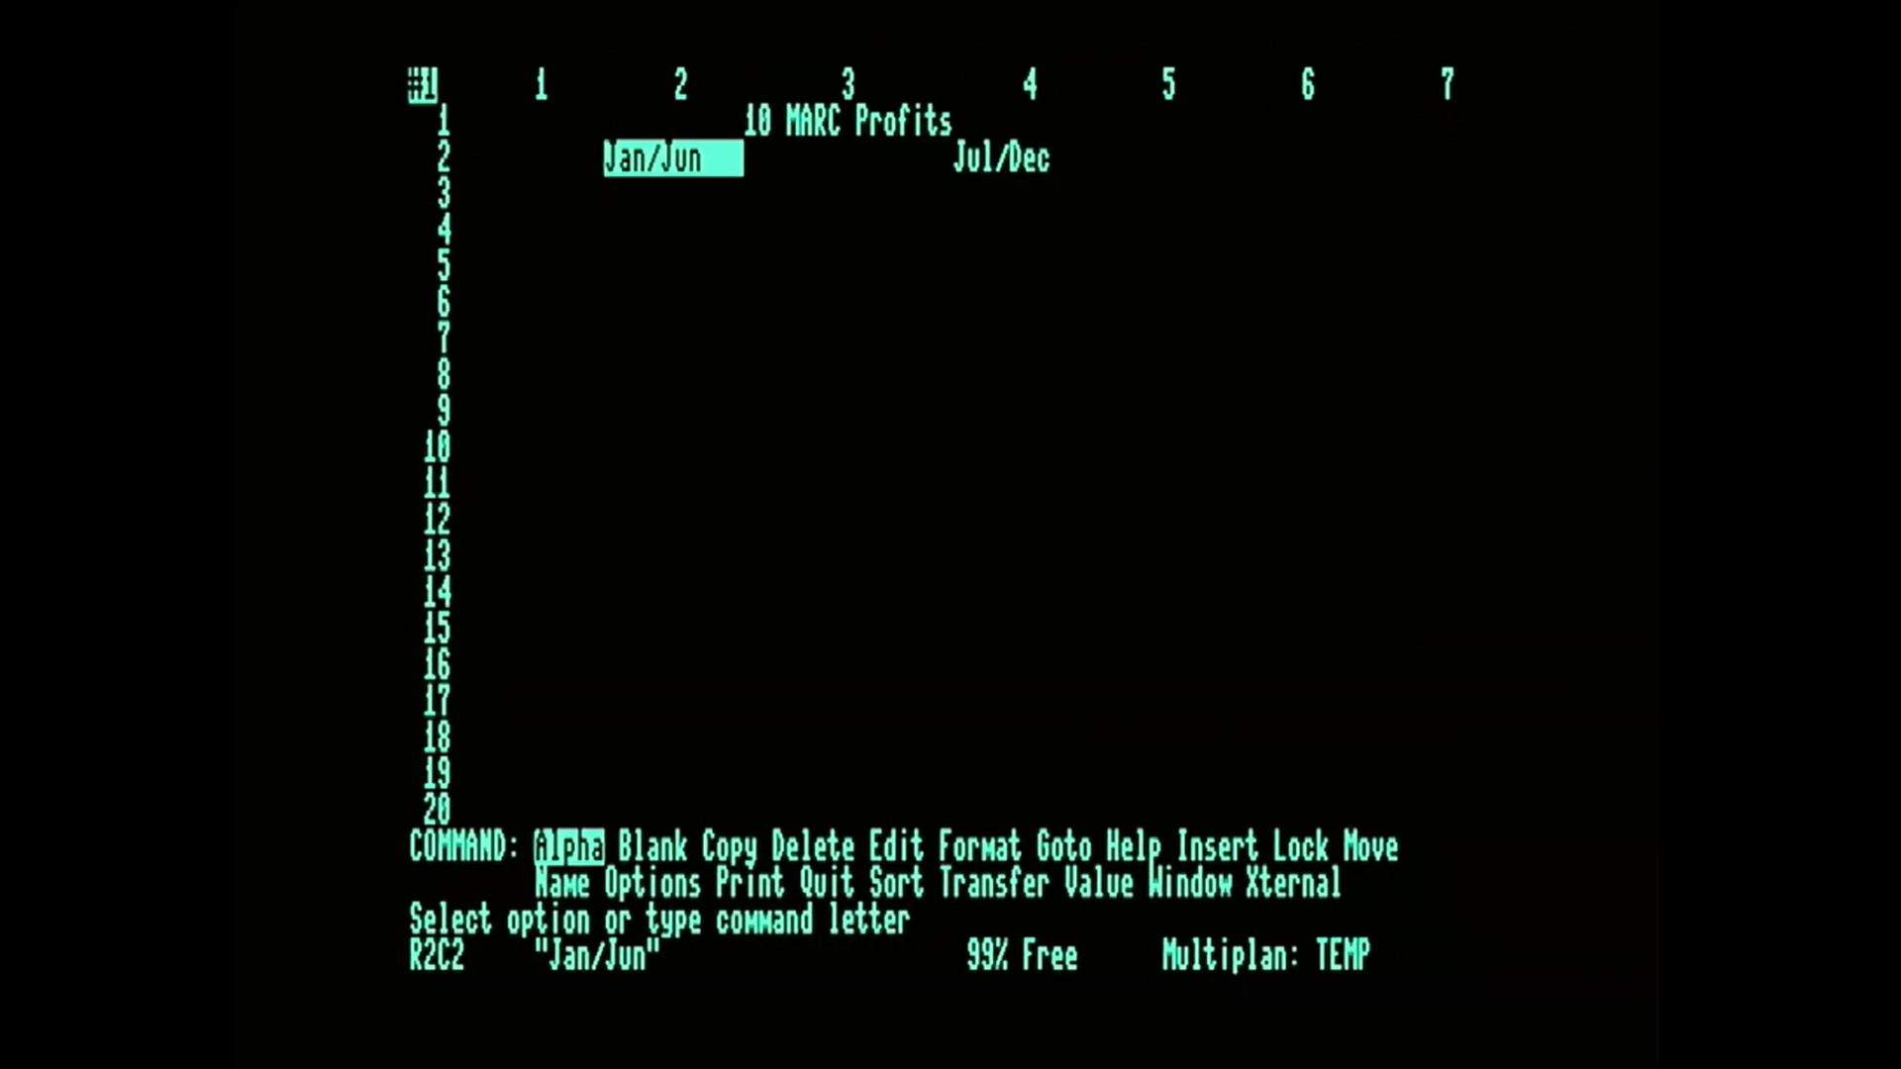
key("f")
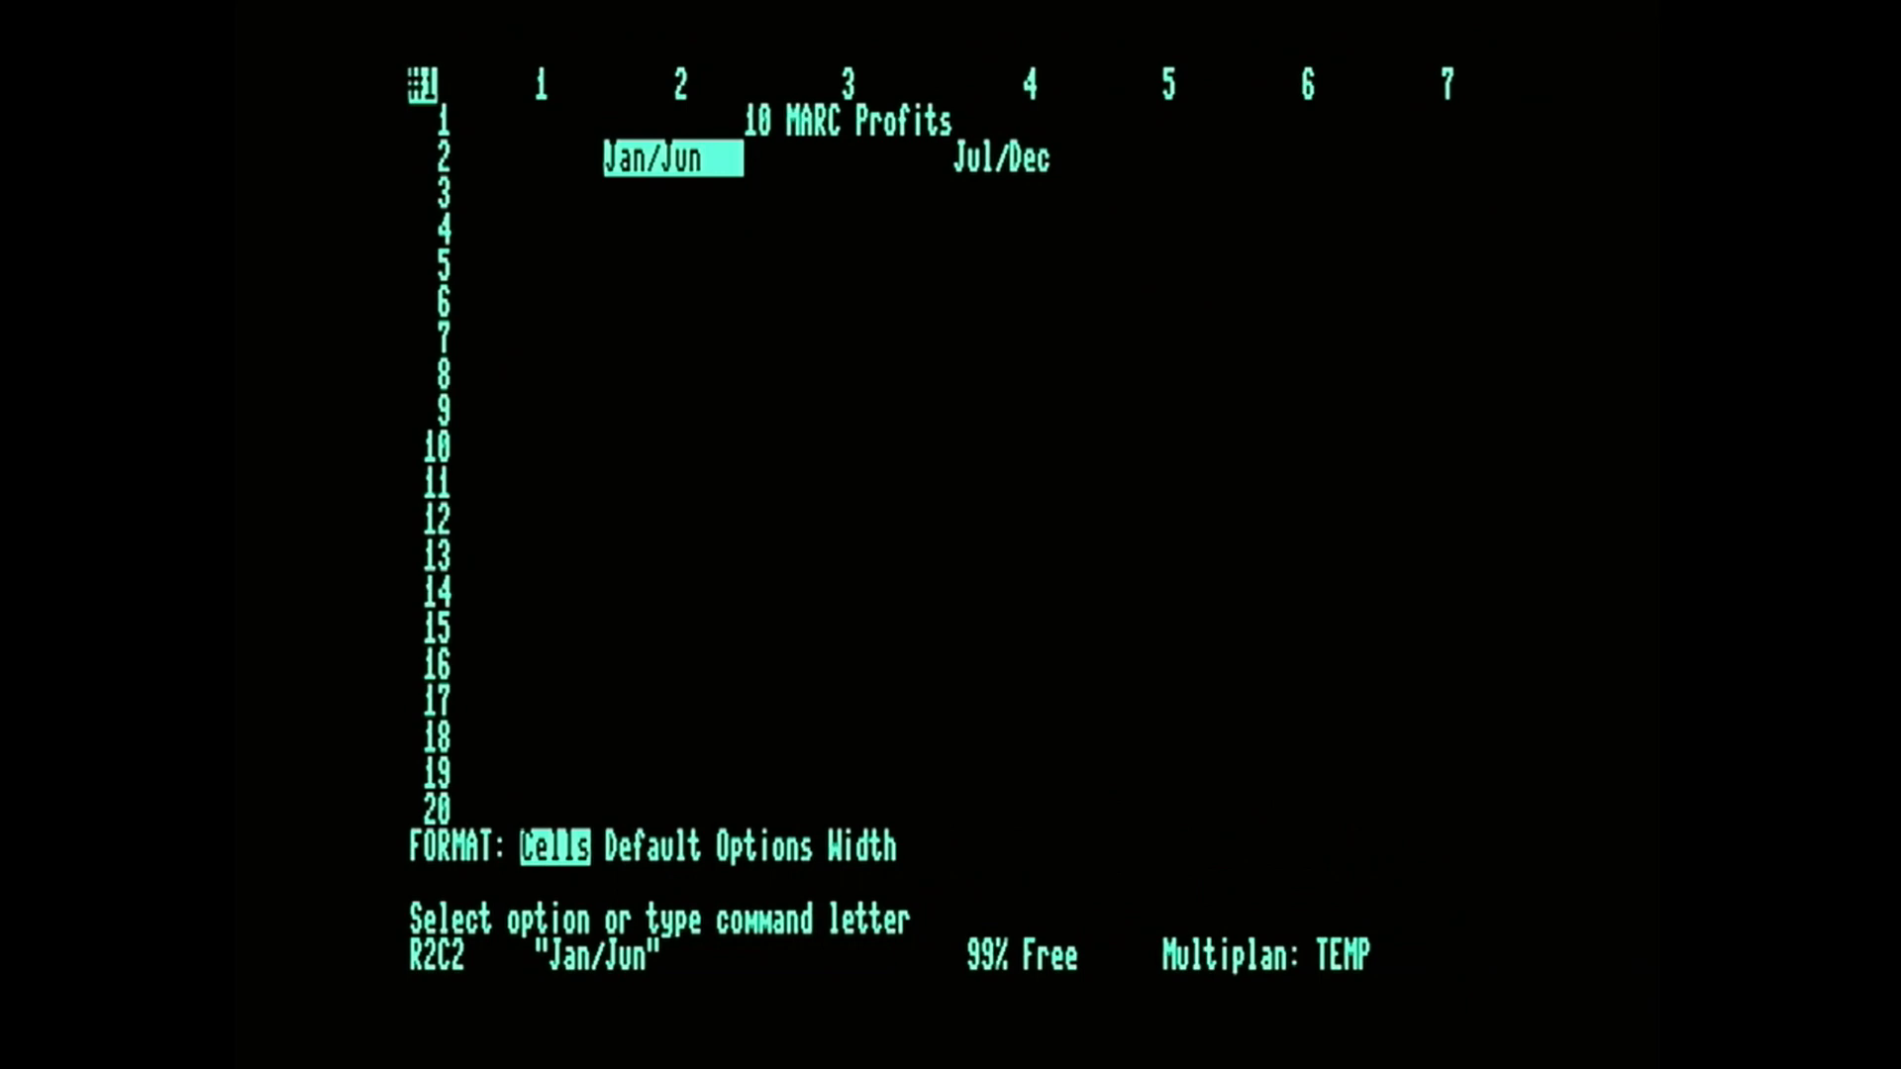
key("c")
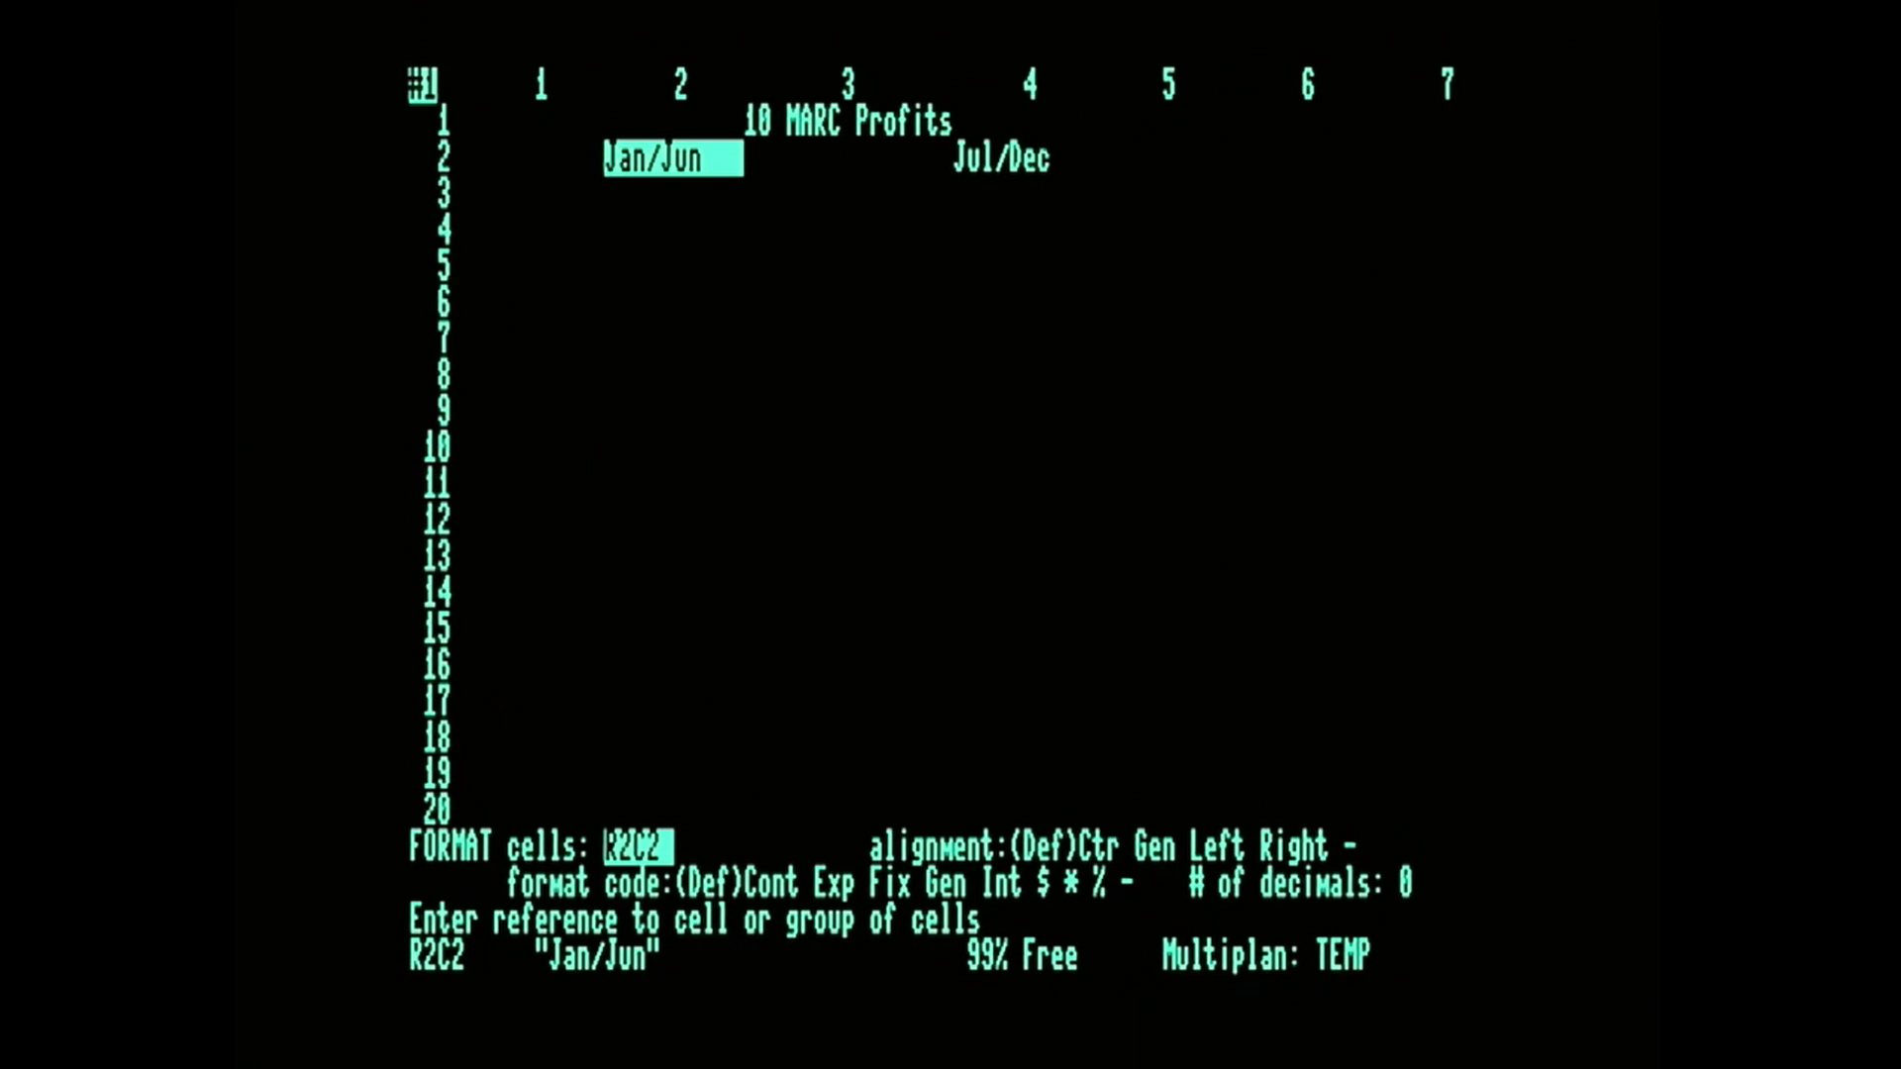
type(":r2c4")
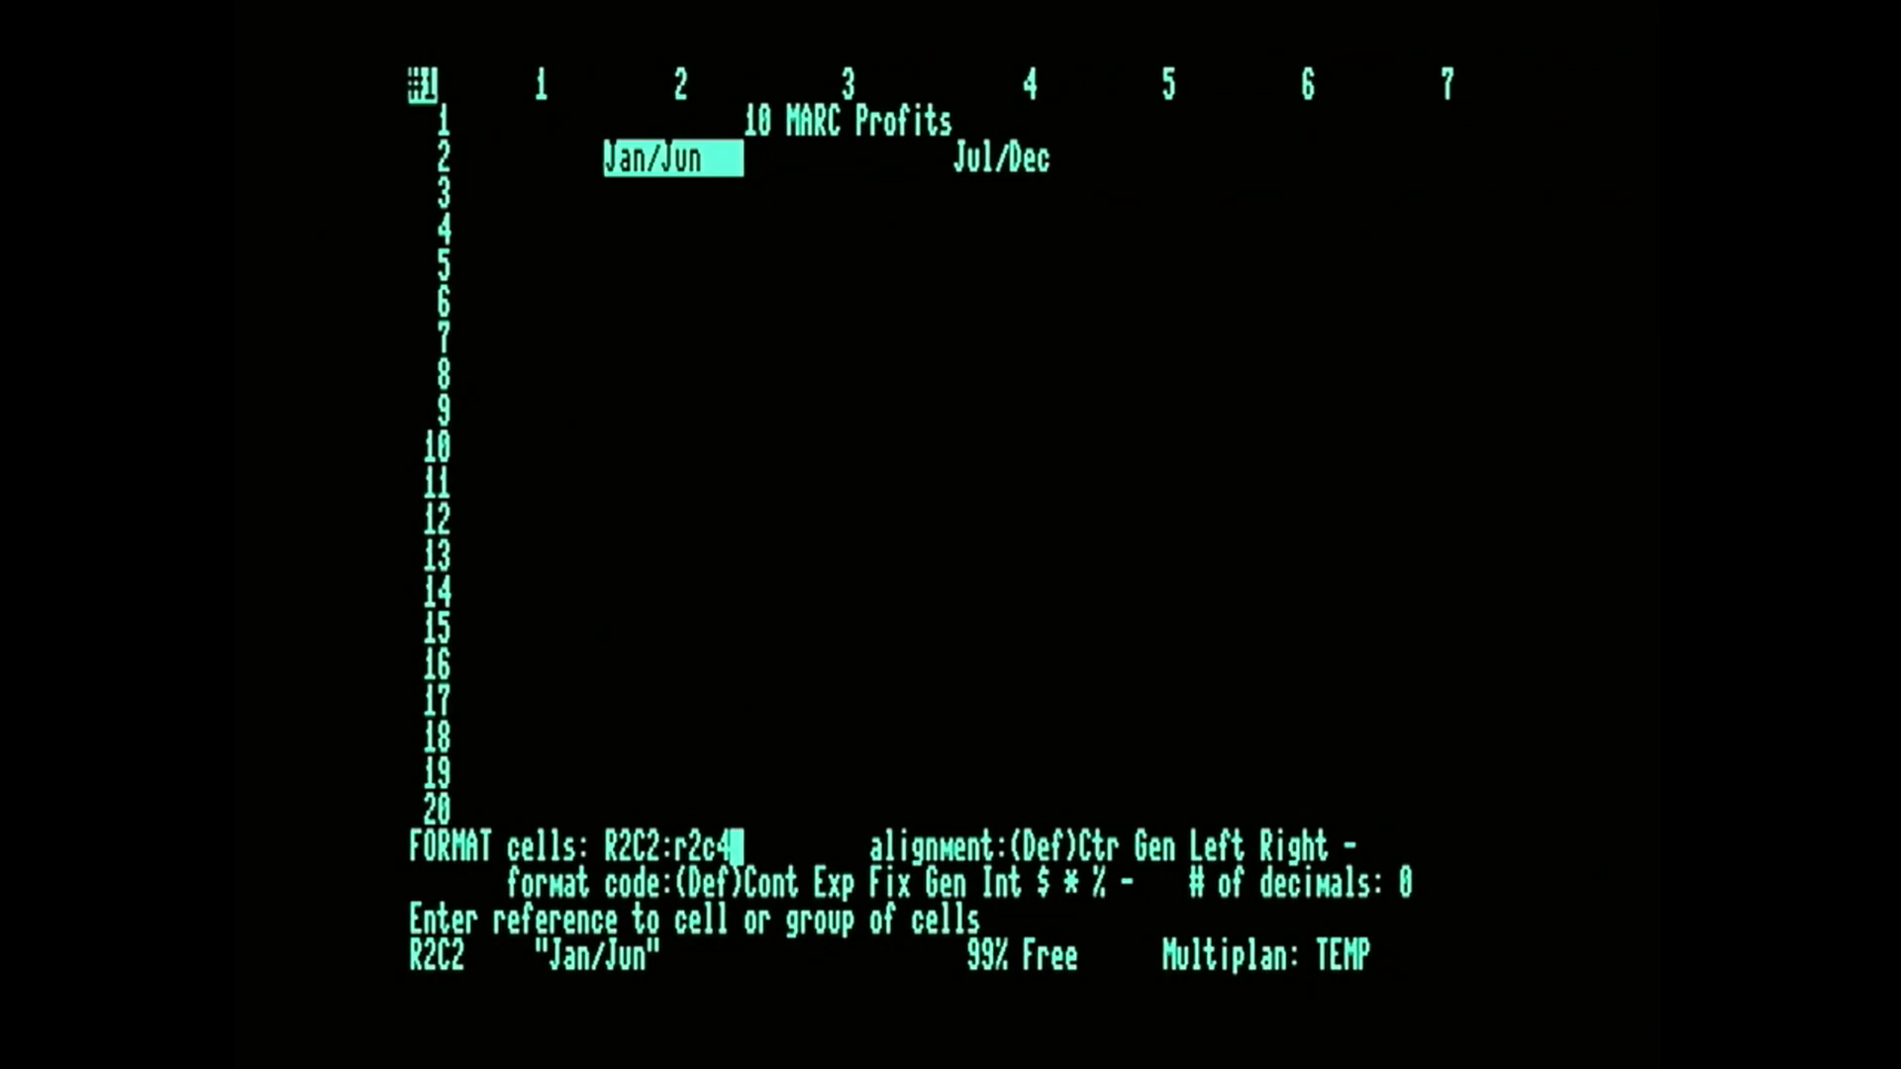
key("Tab")
key("Tab")
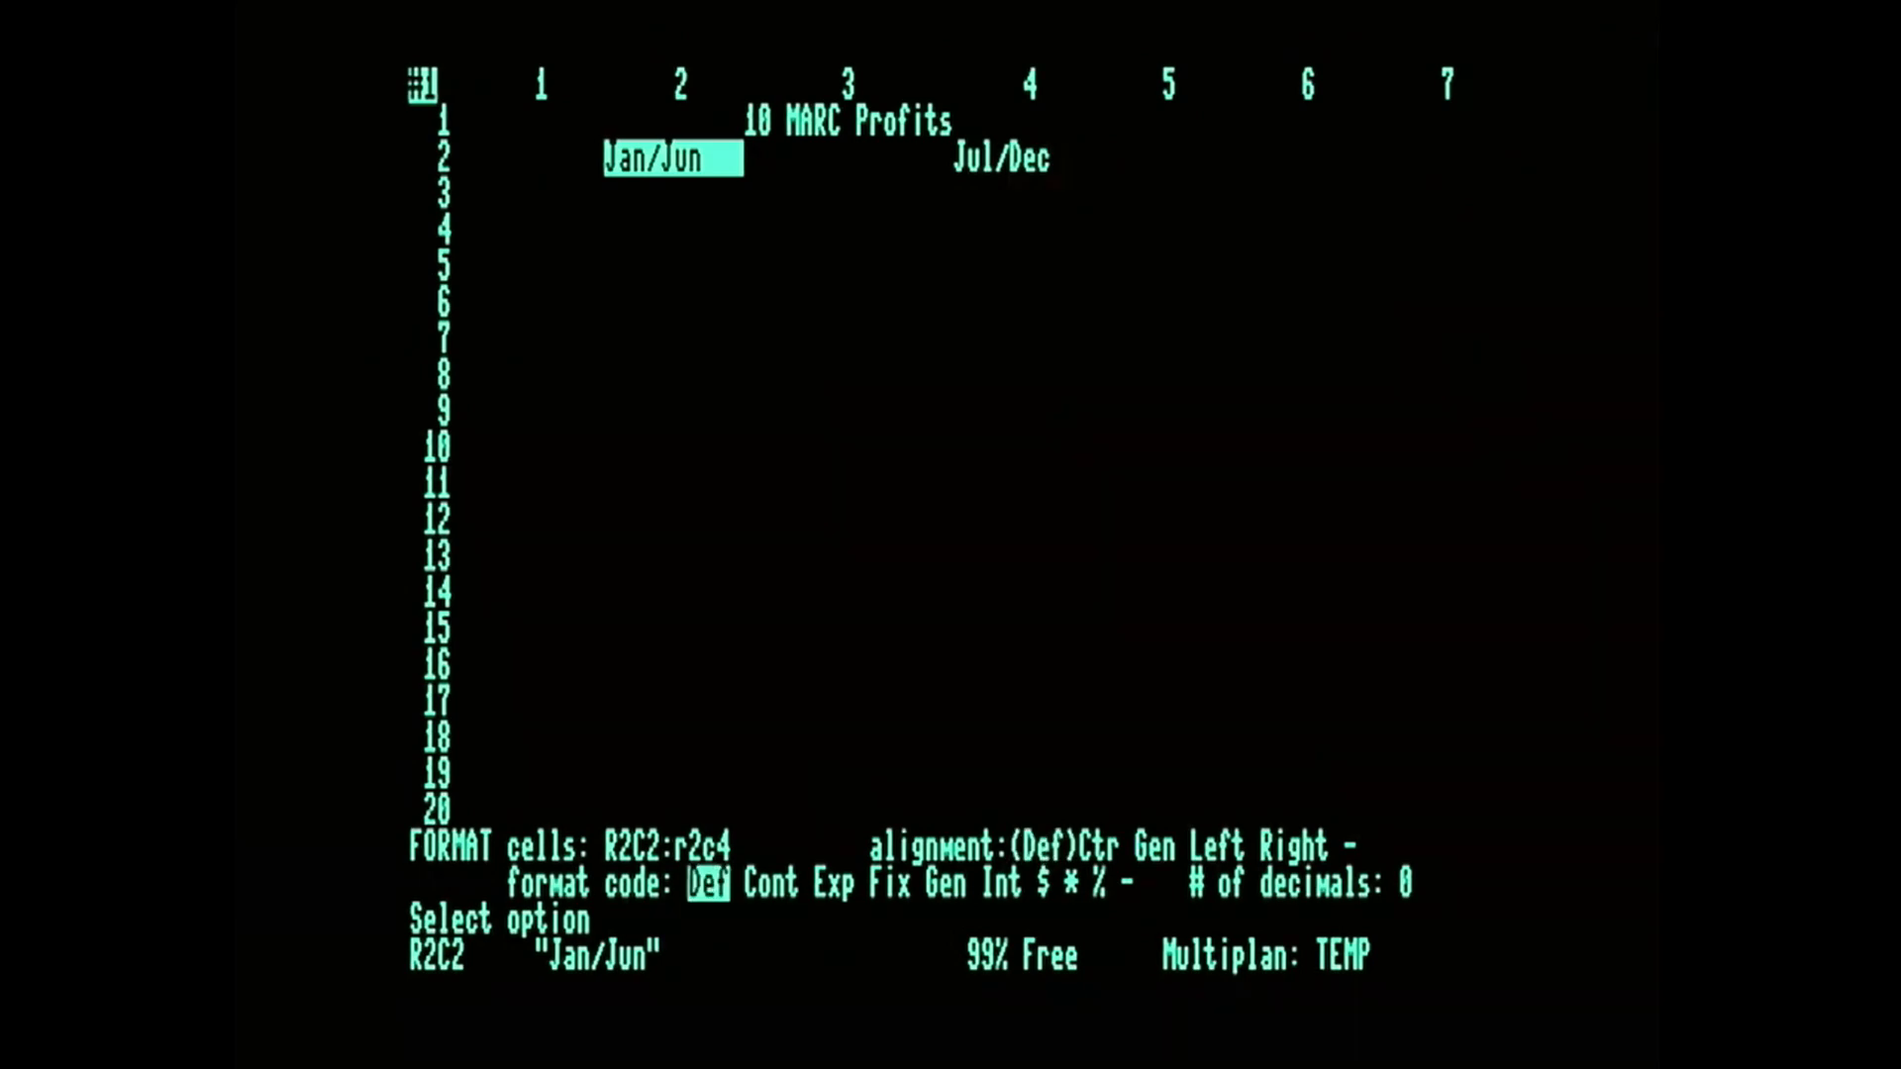
key("Tab")
key("Tab")
key("Tab")
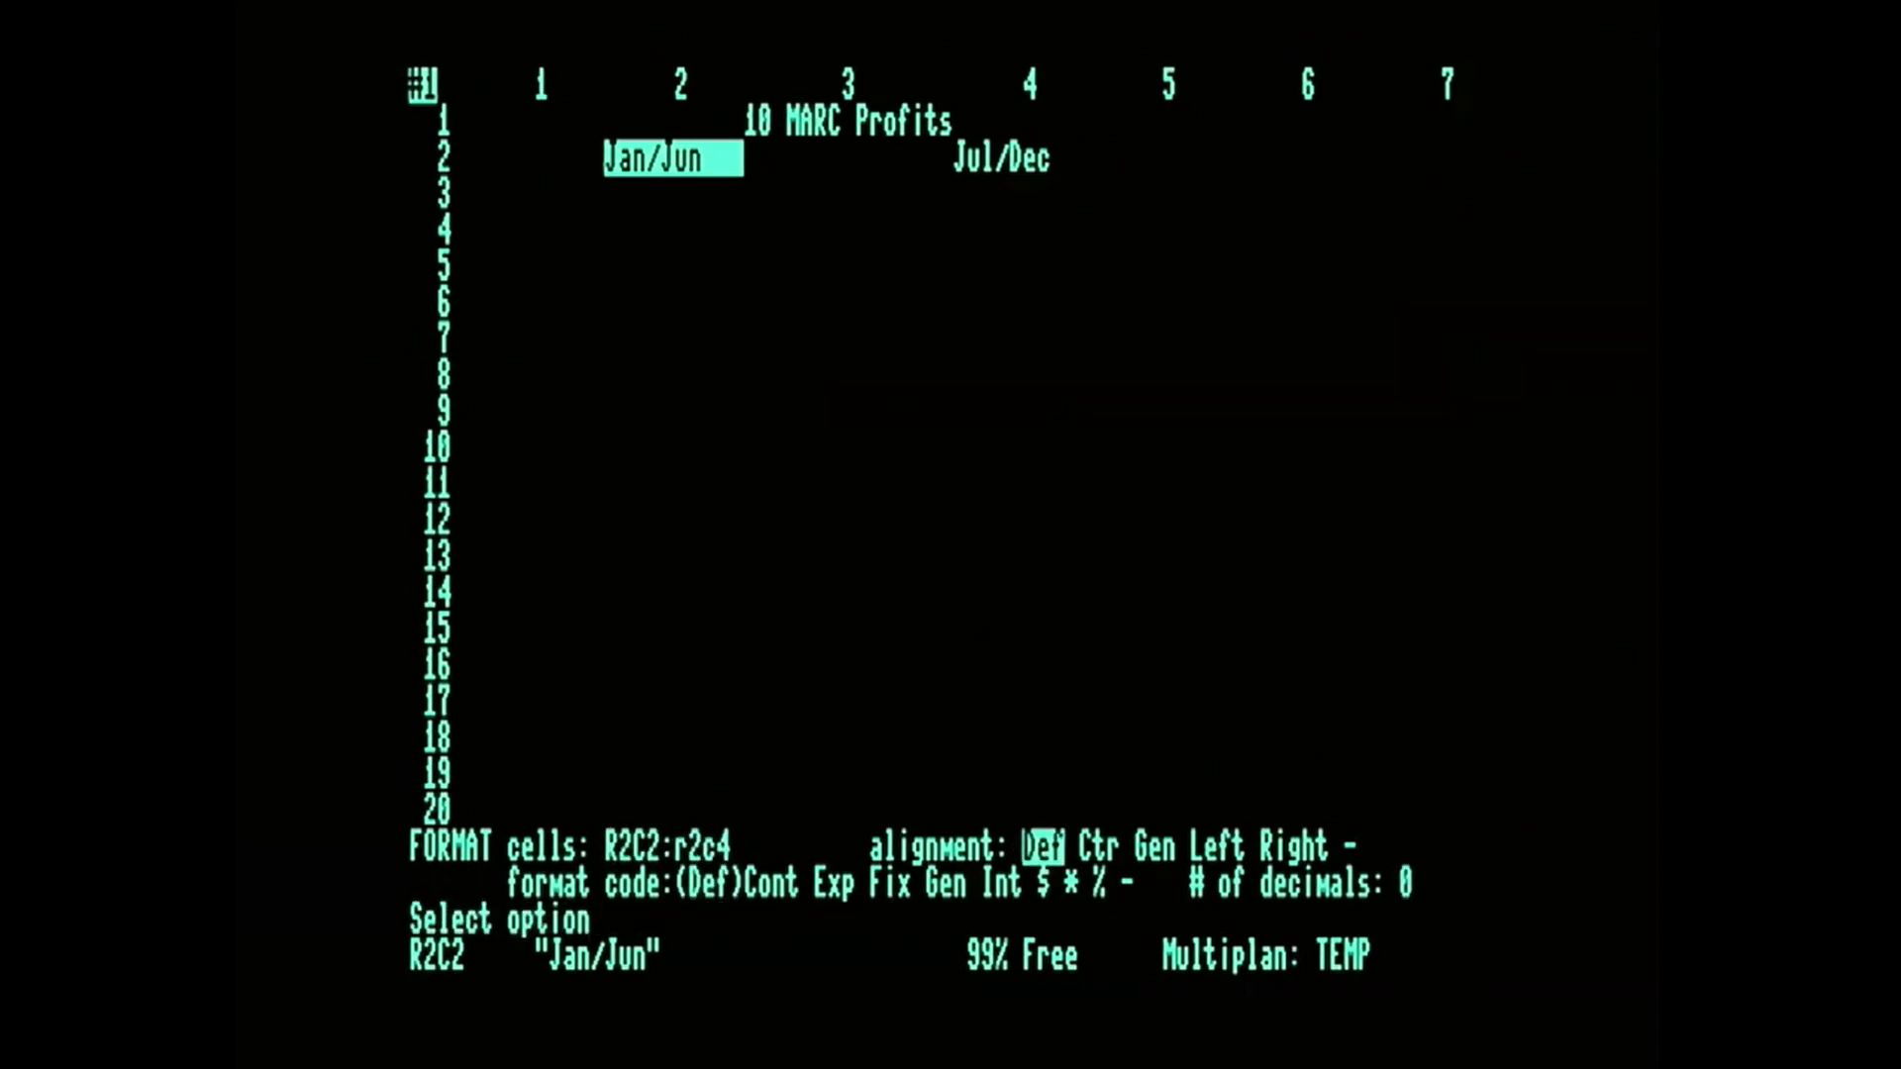
key("space")
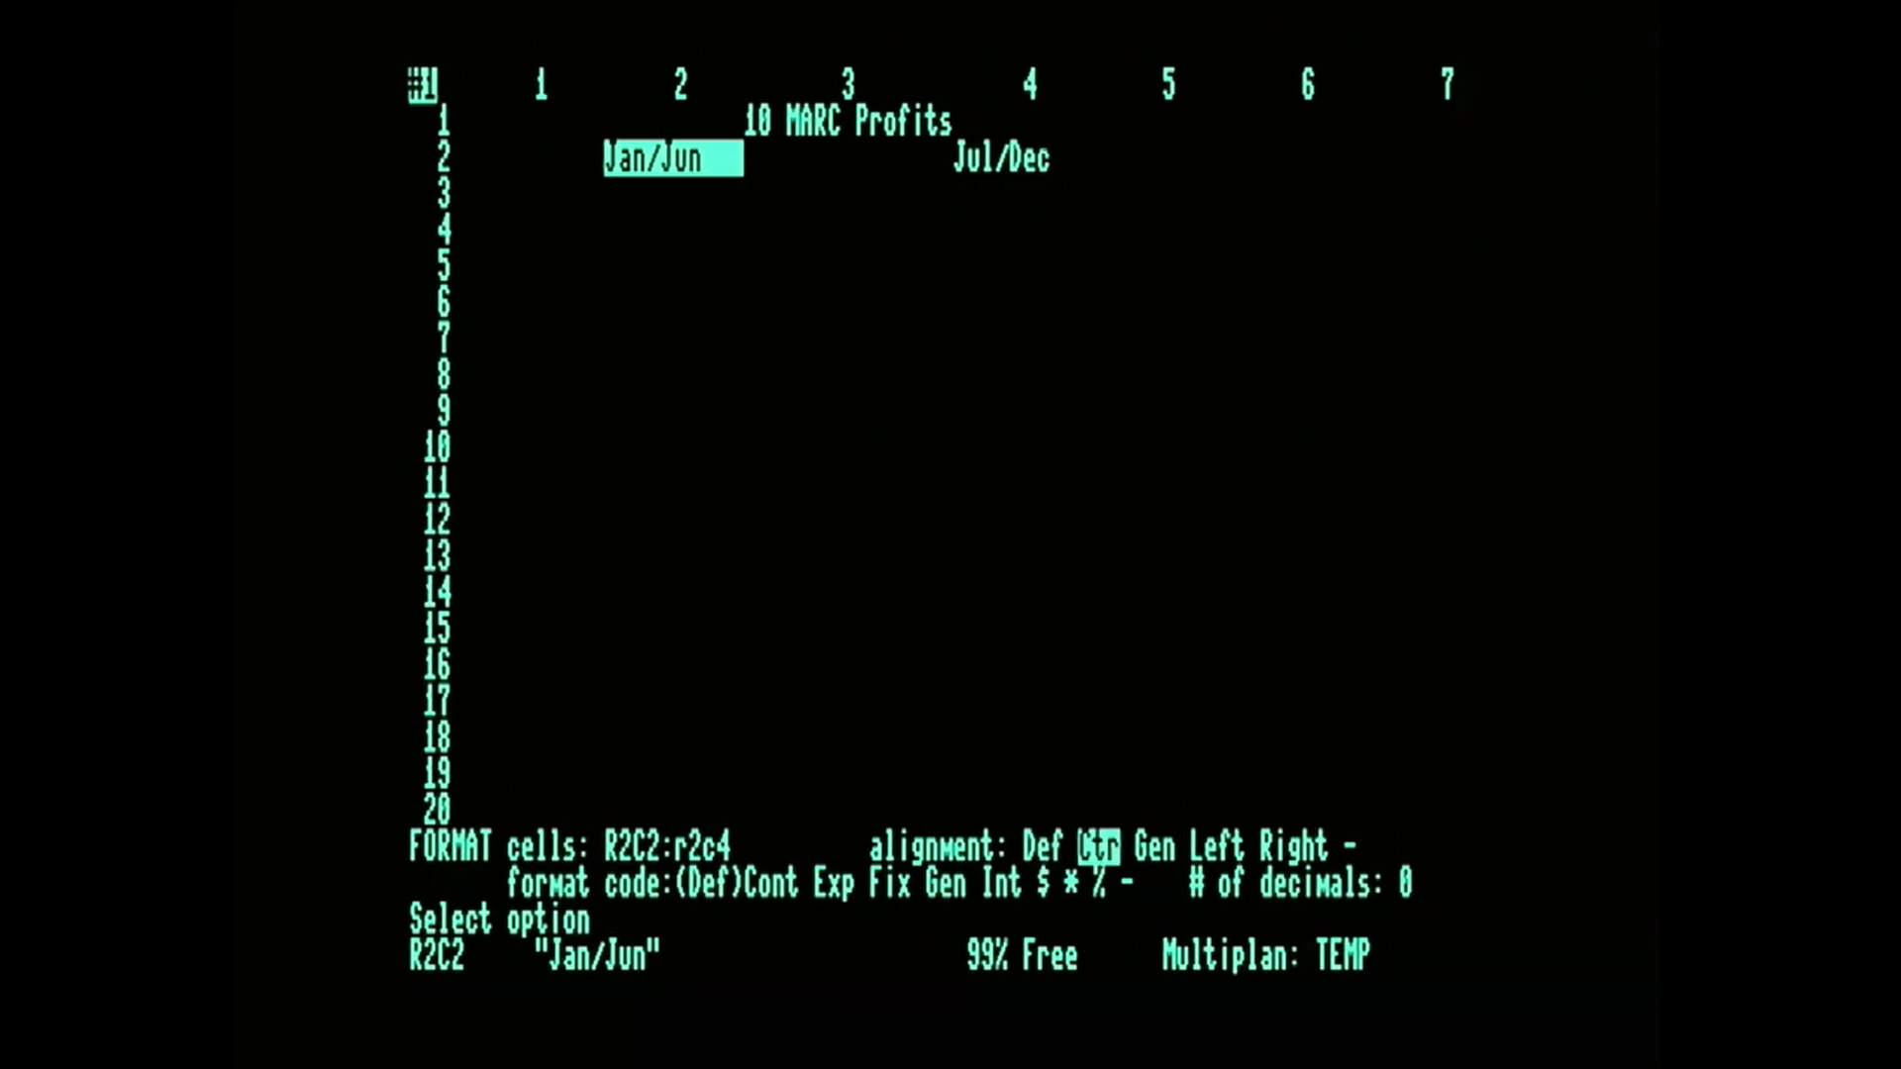
key("Return")
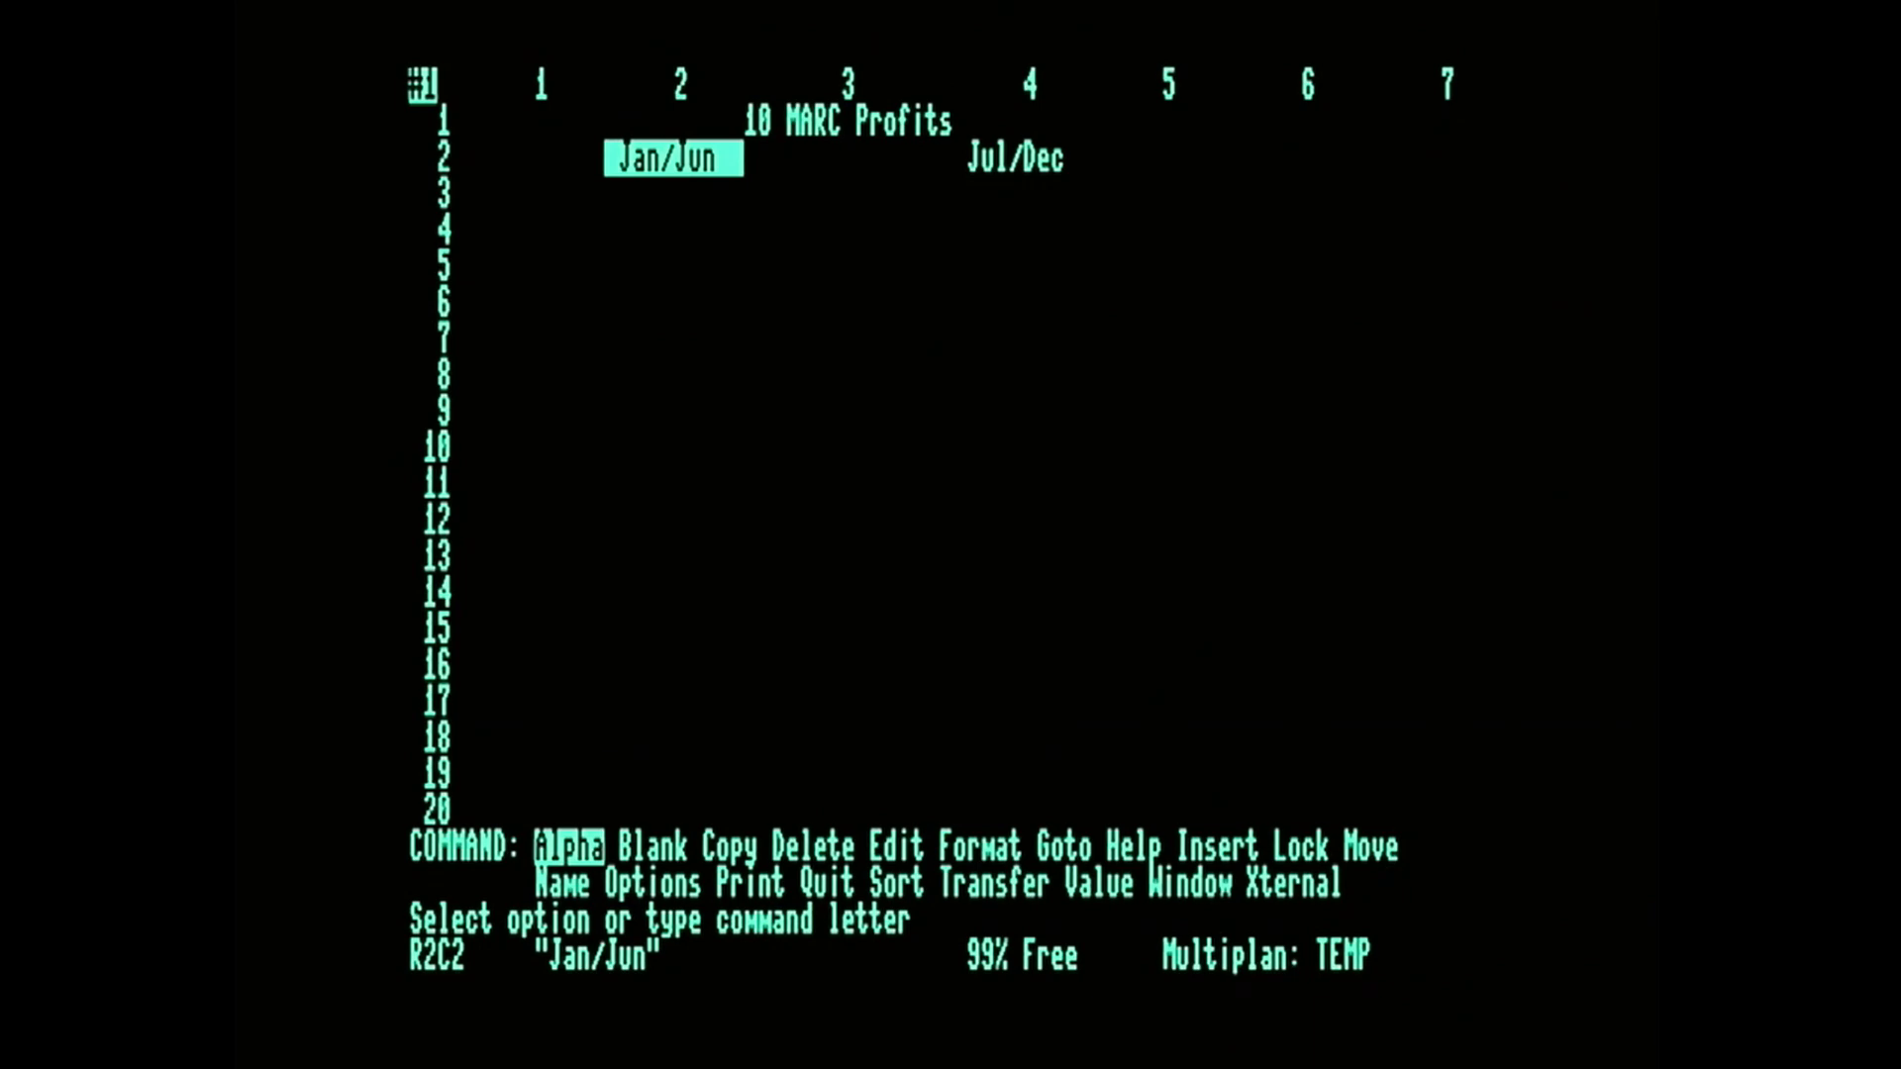
Move the cell pointer to R3C1, the first row-label cell beneath the heading row.
key("Right")
key("Right")
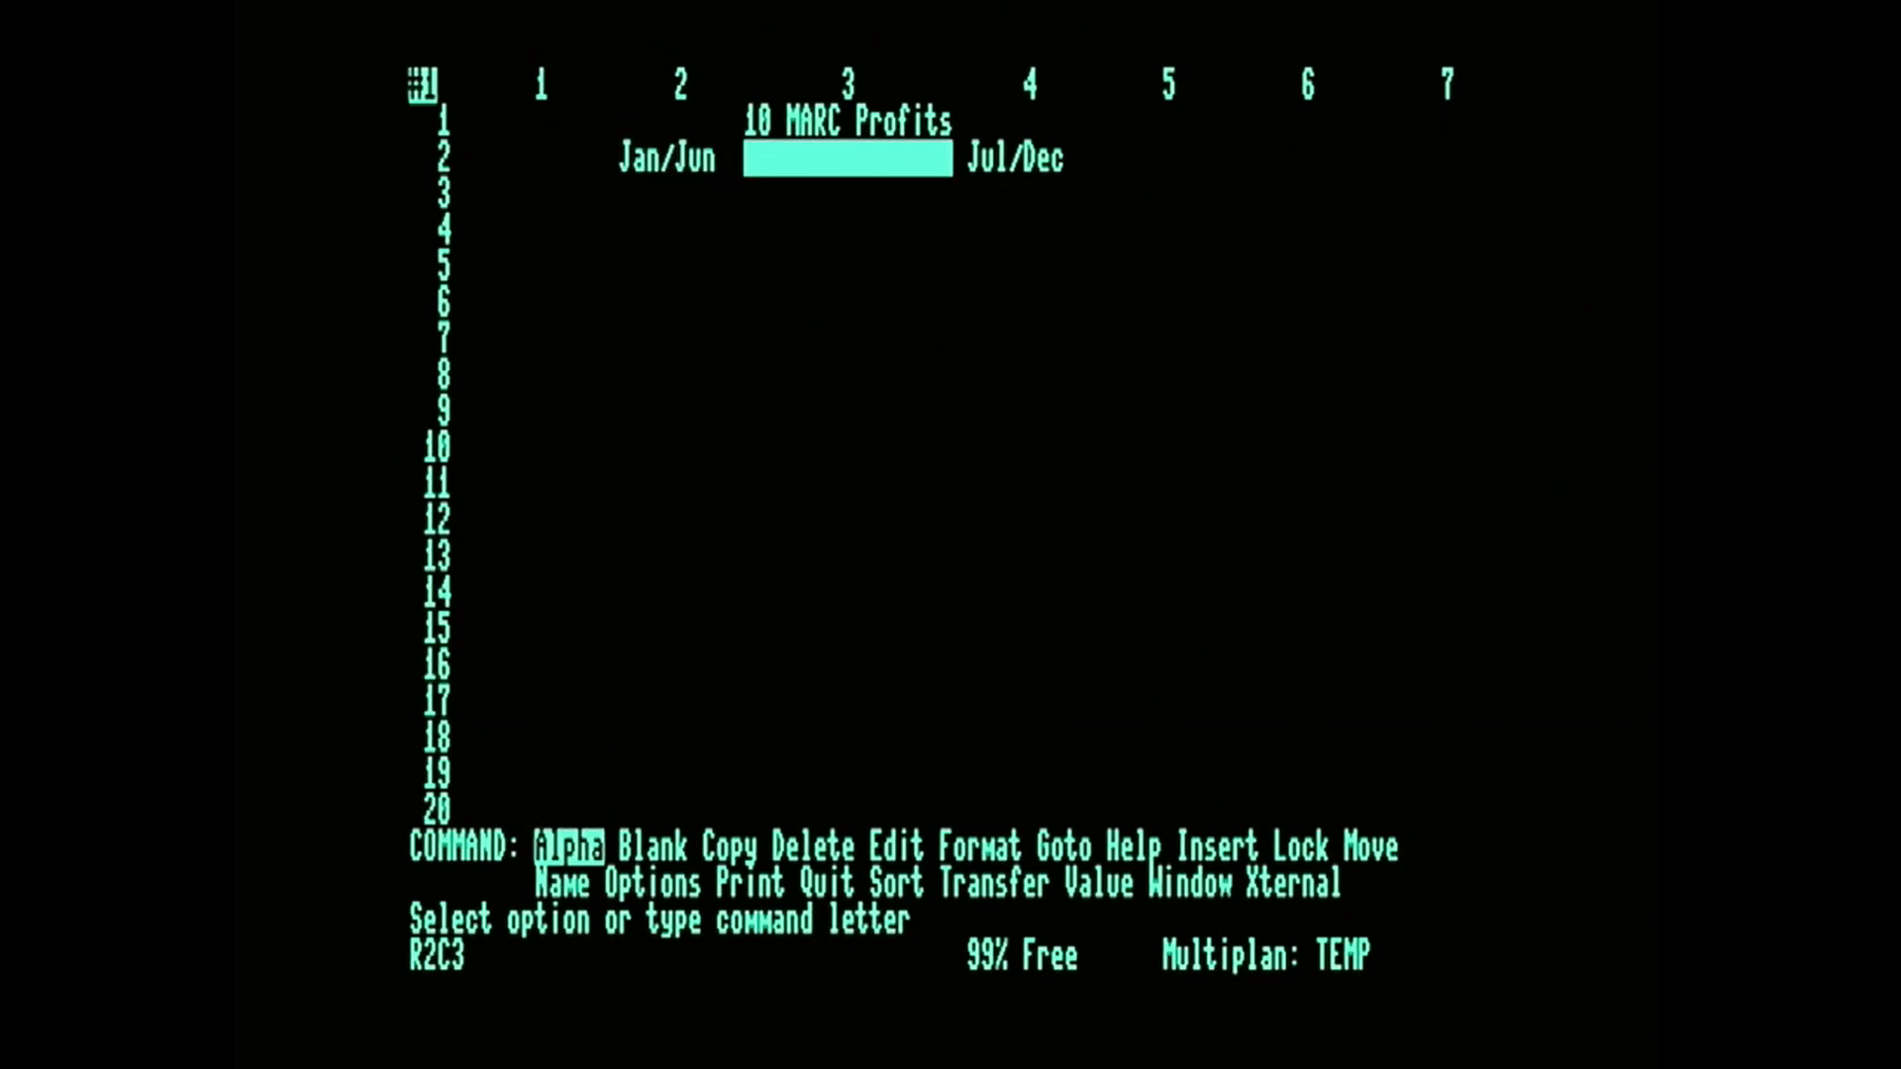
key("Left")
key("Left")
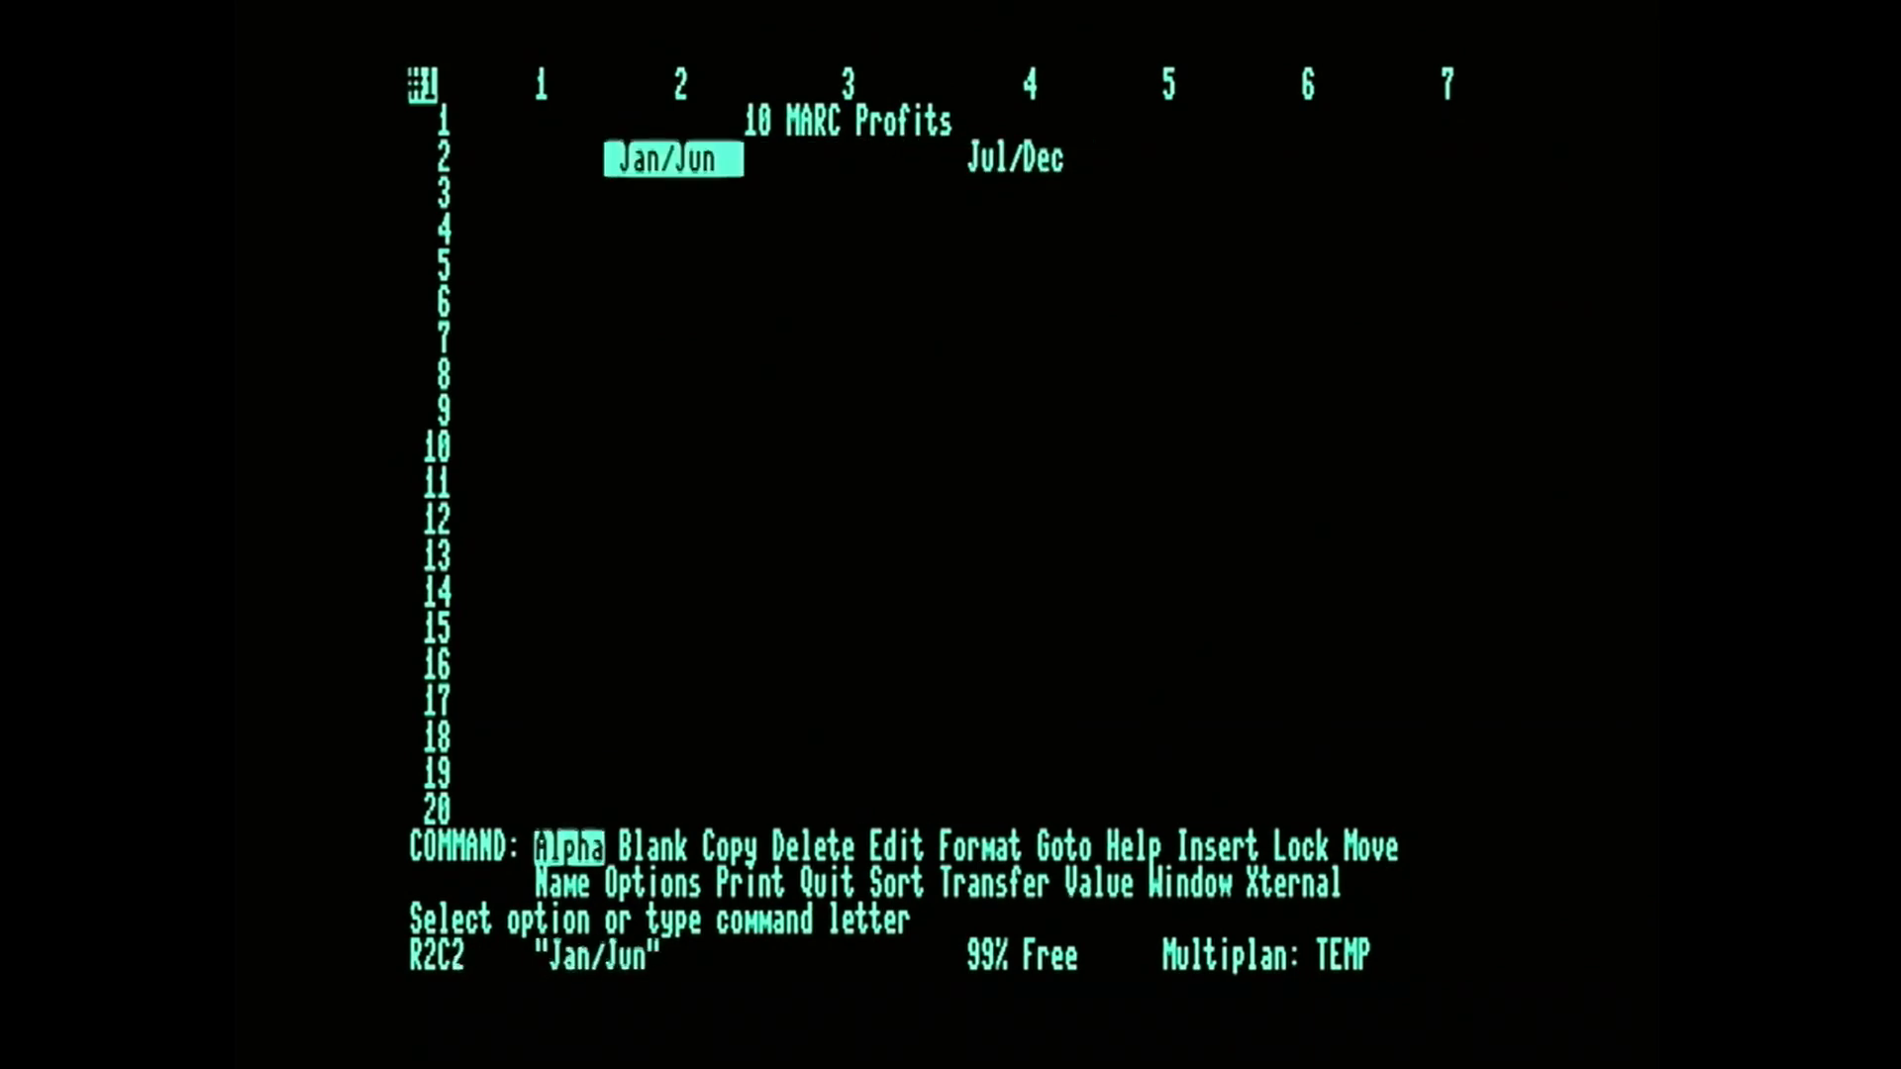
key("Right")
key("Right")
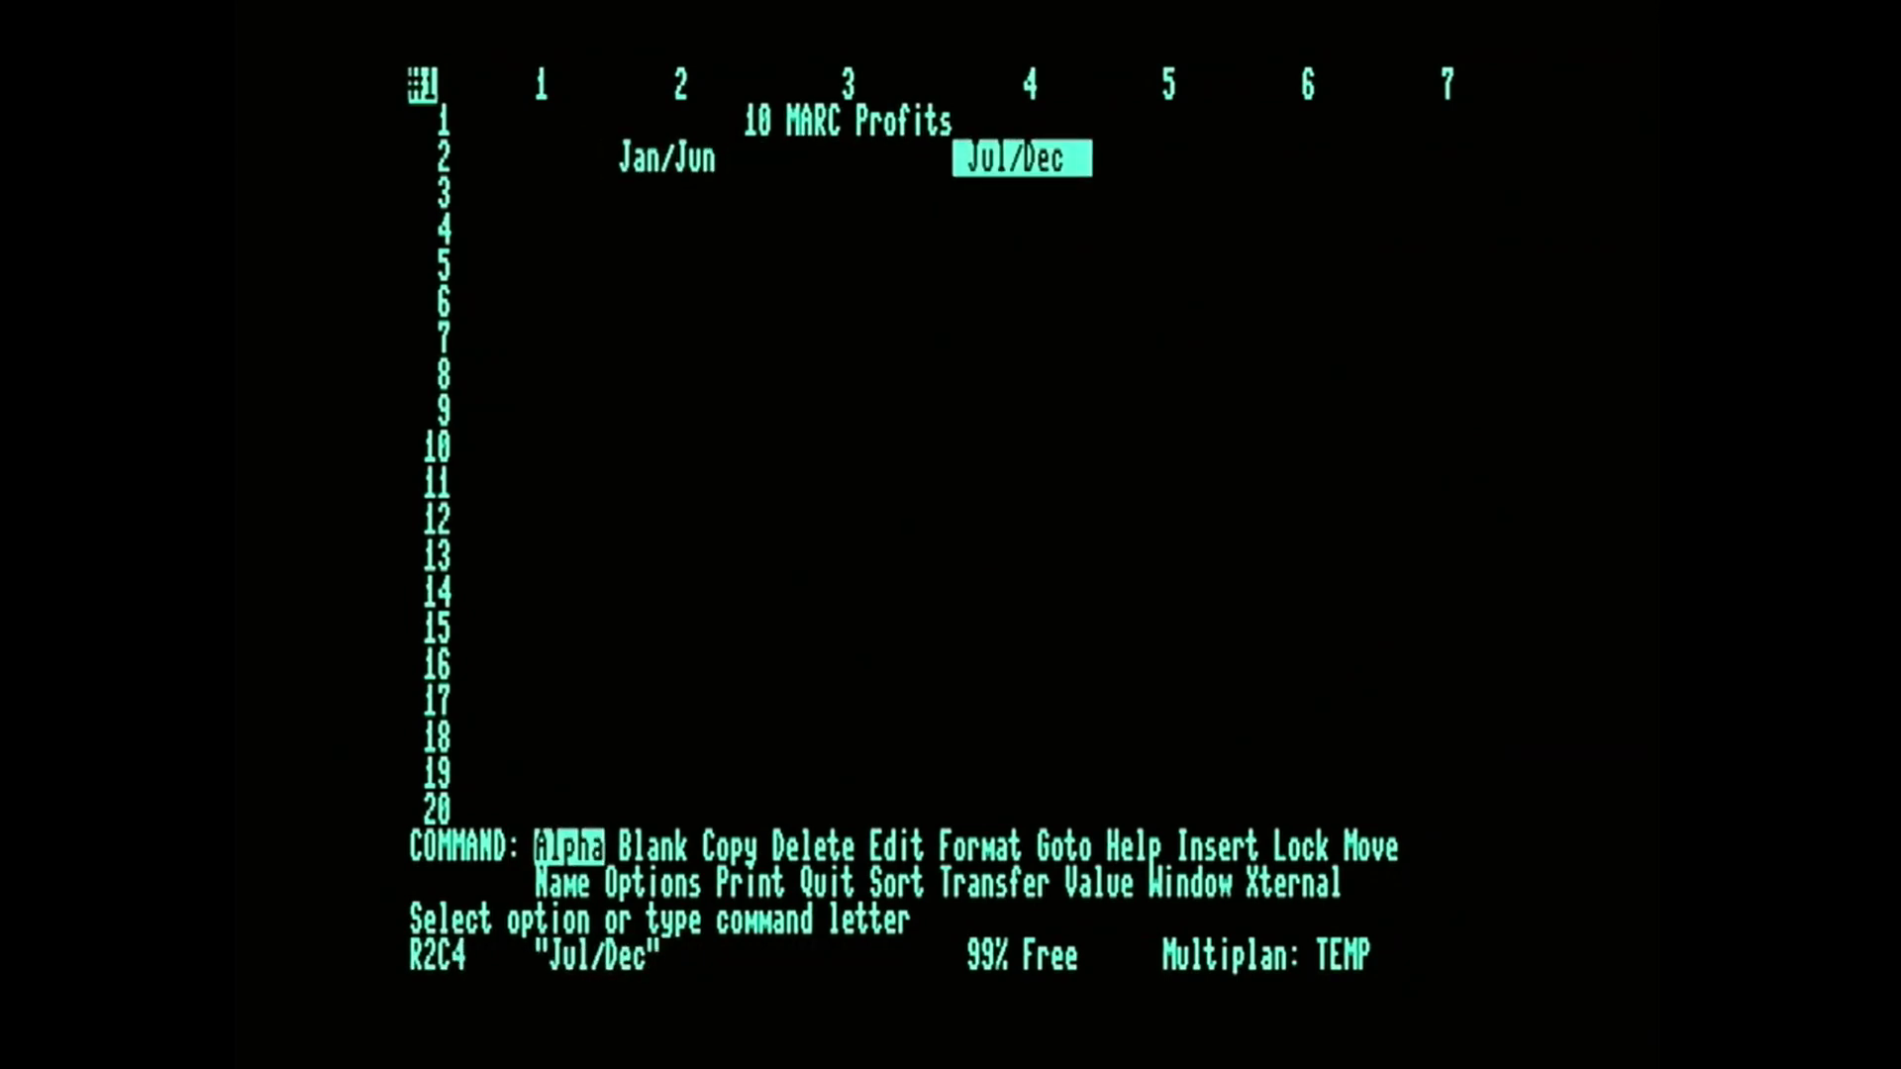
key("Left")
key("Left")
key("Left")
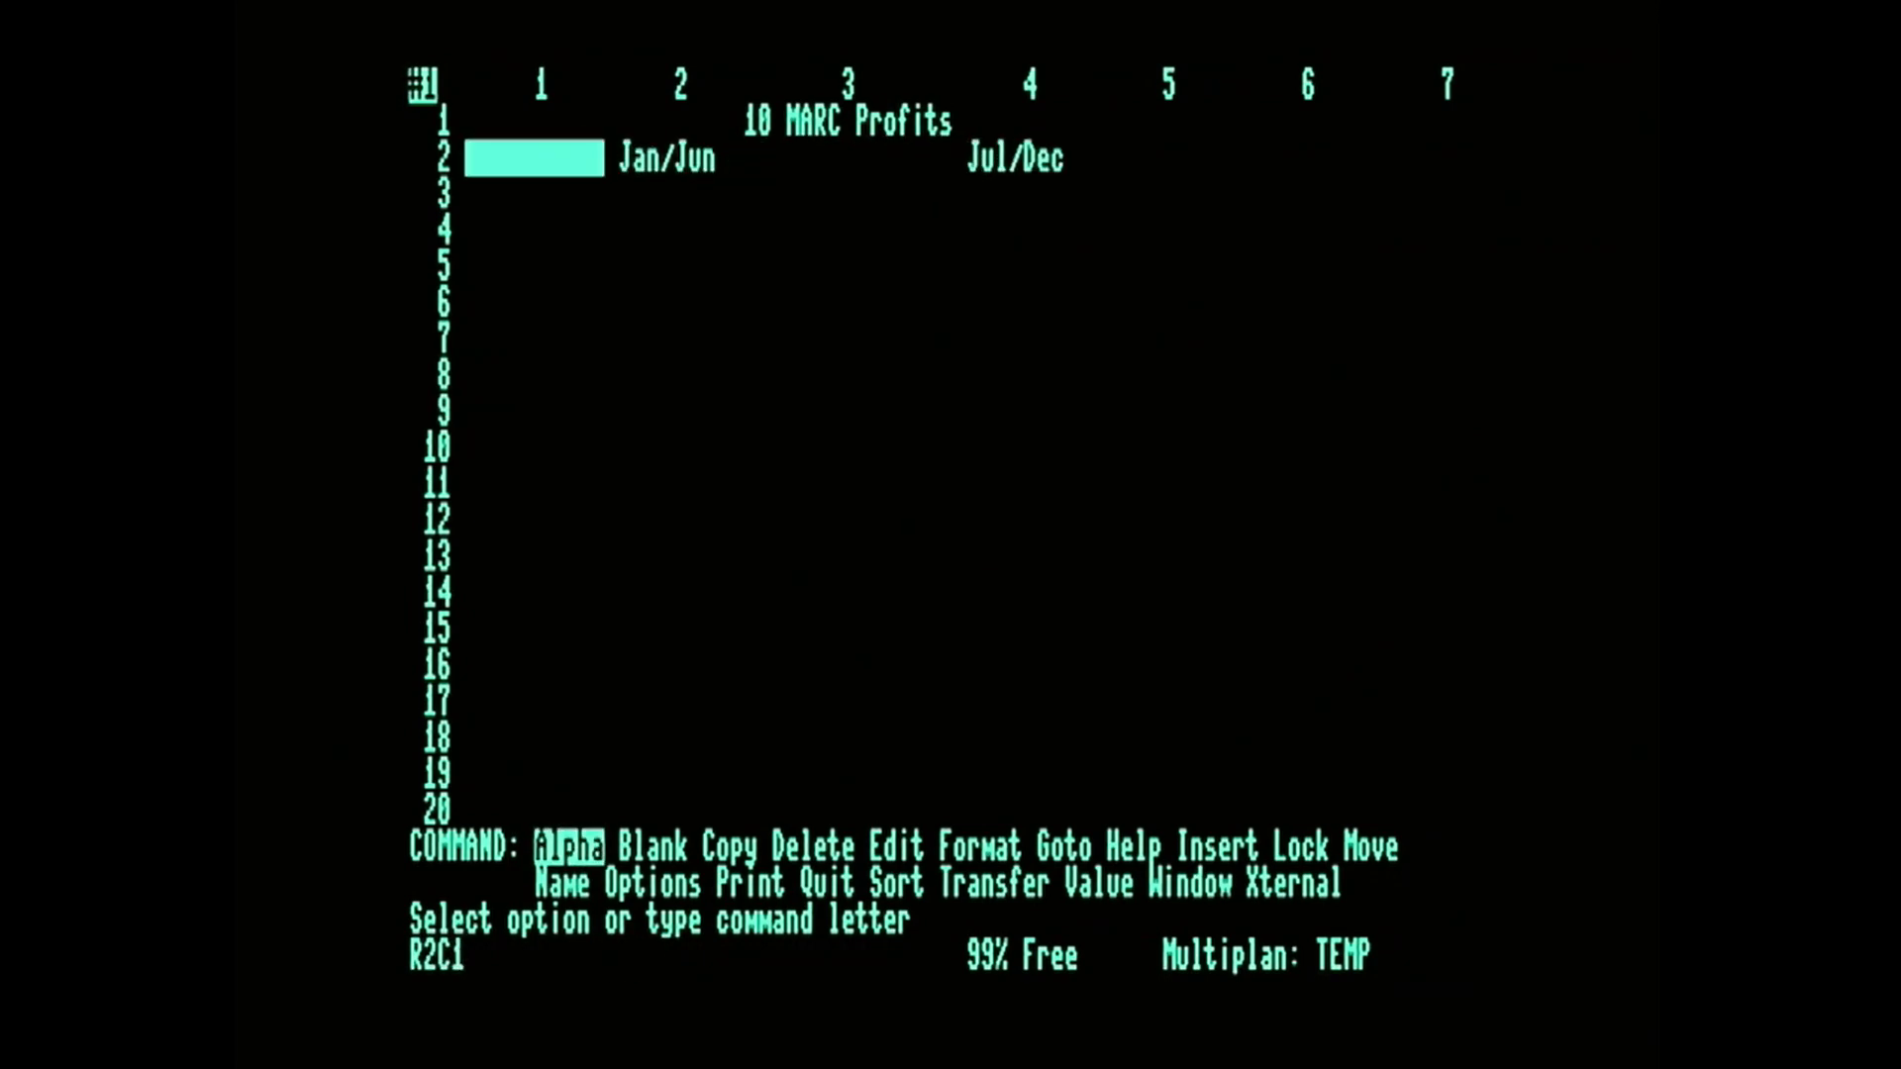
key("Down")
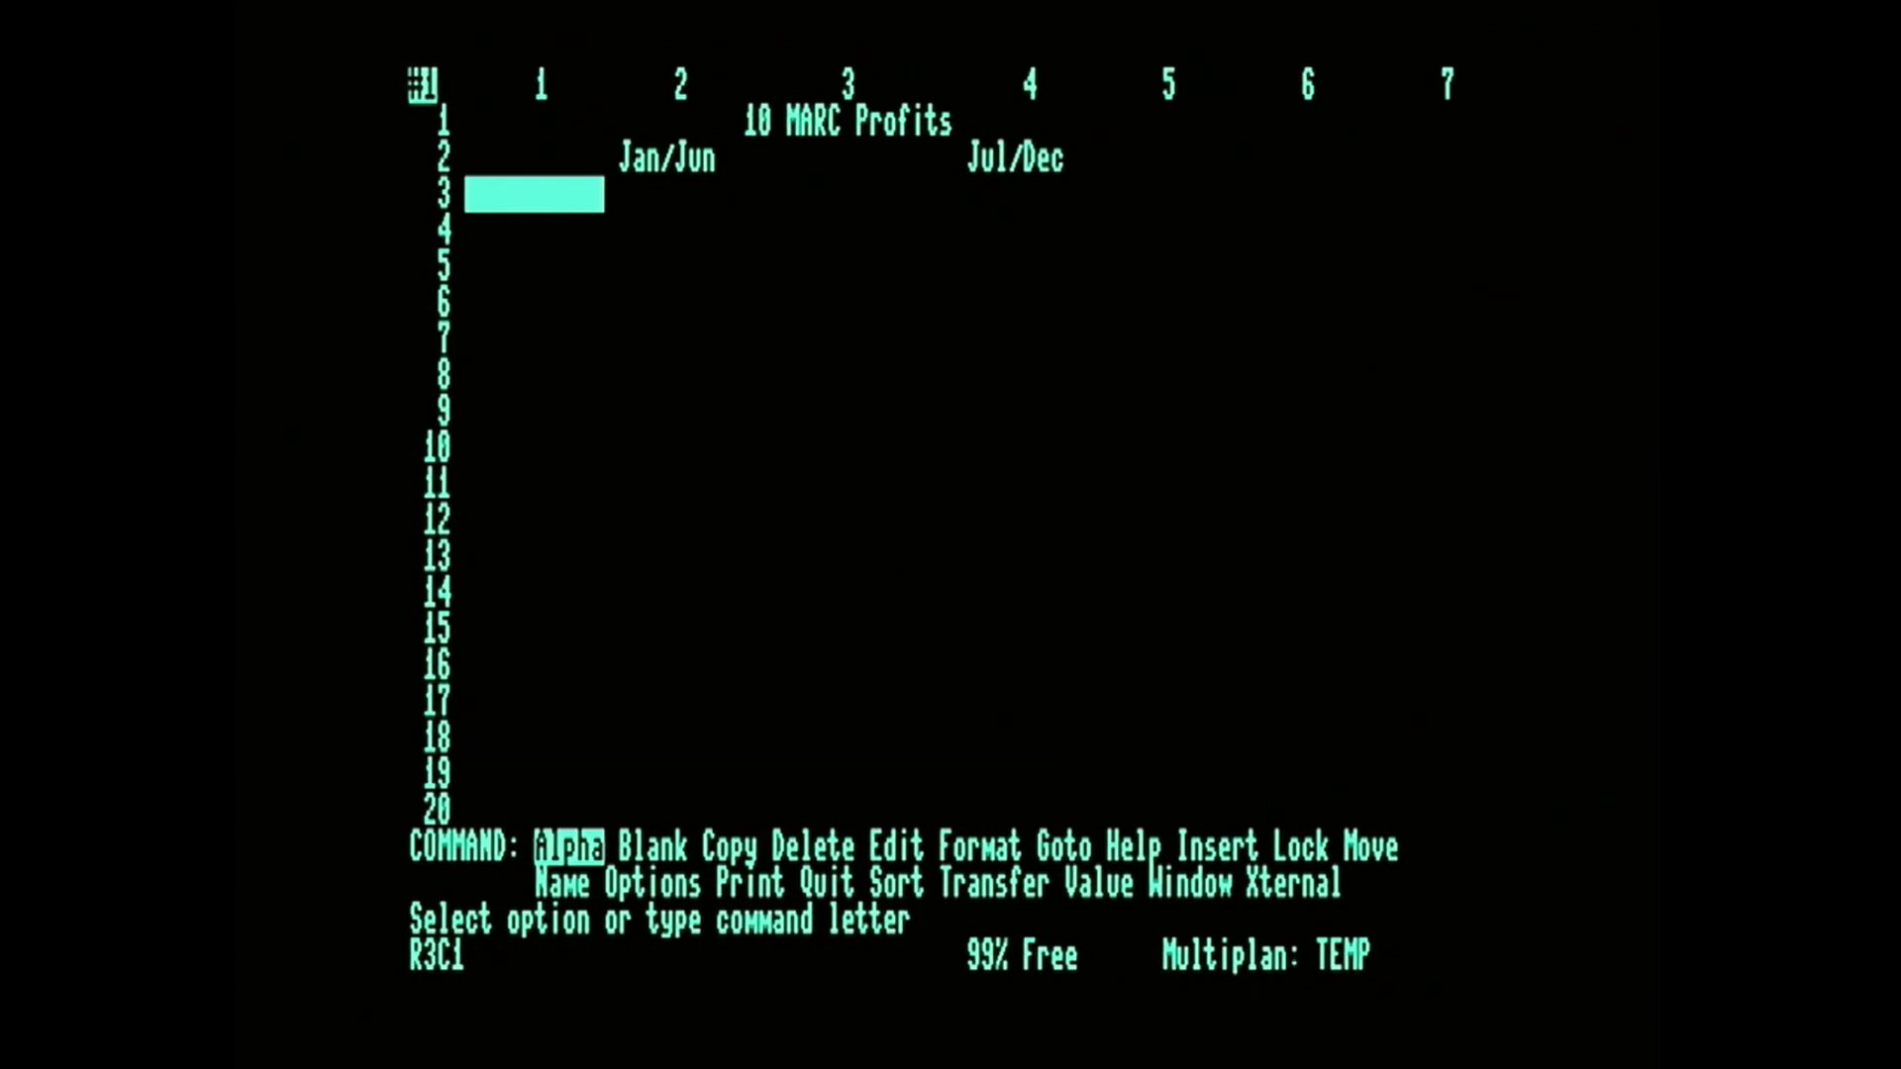
key("j")
key("o")
key("e")
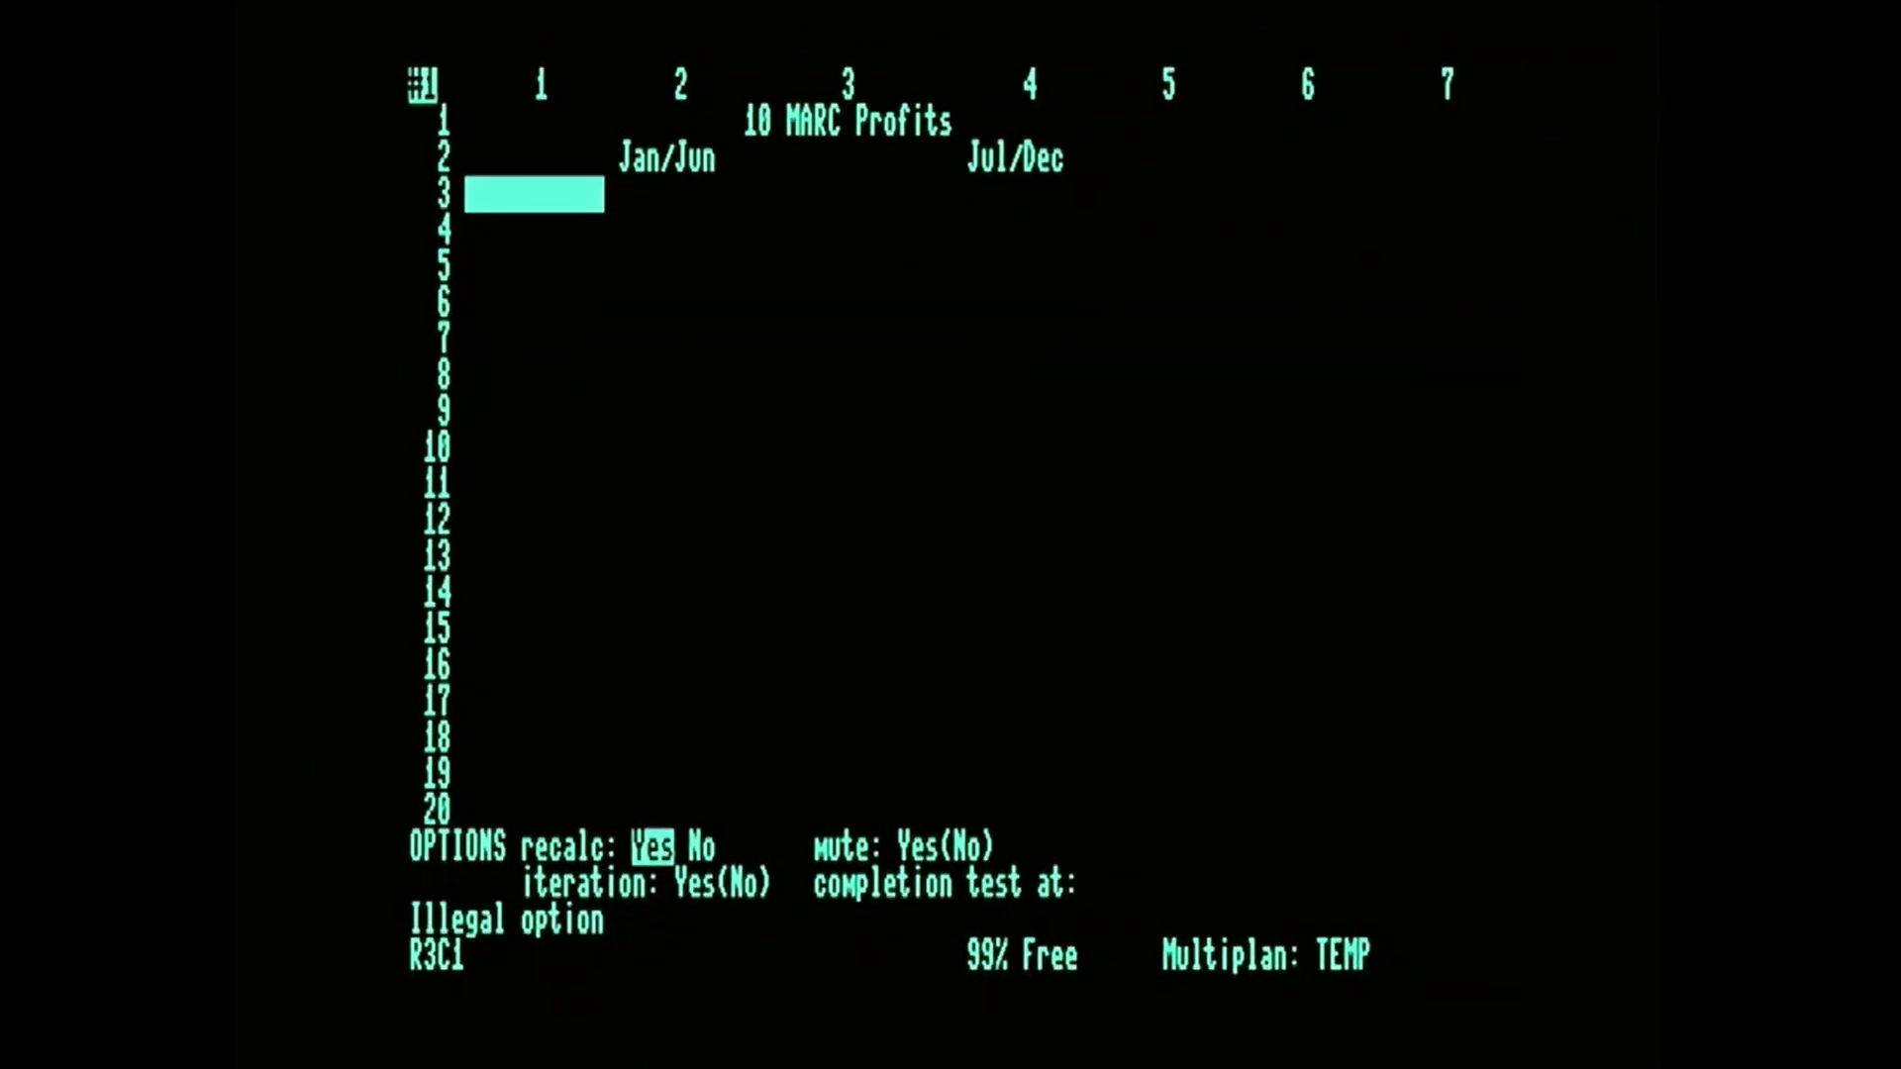
key("Escape")
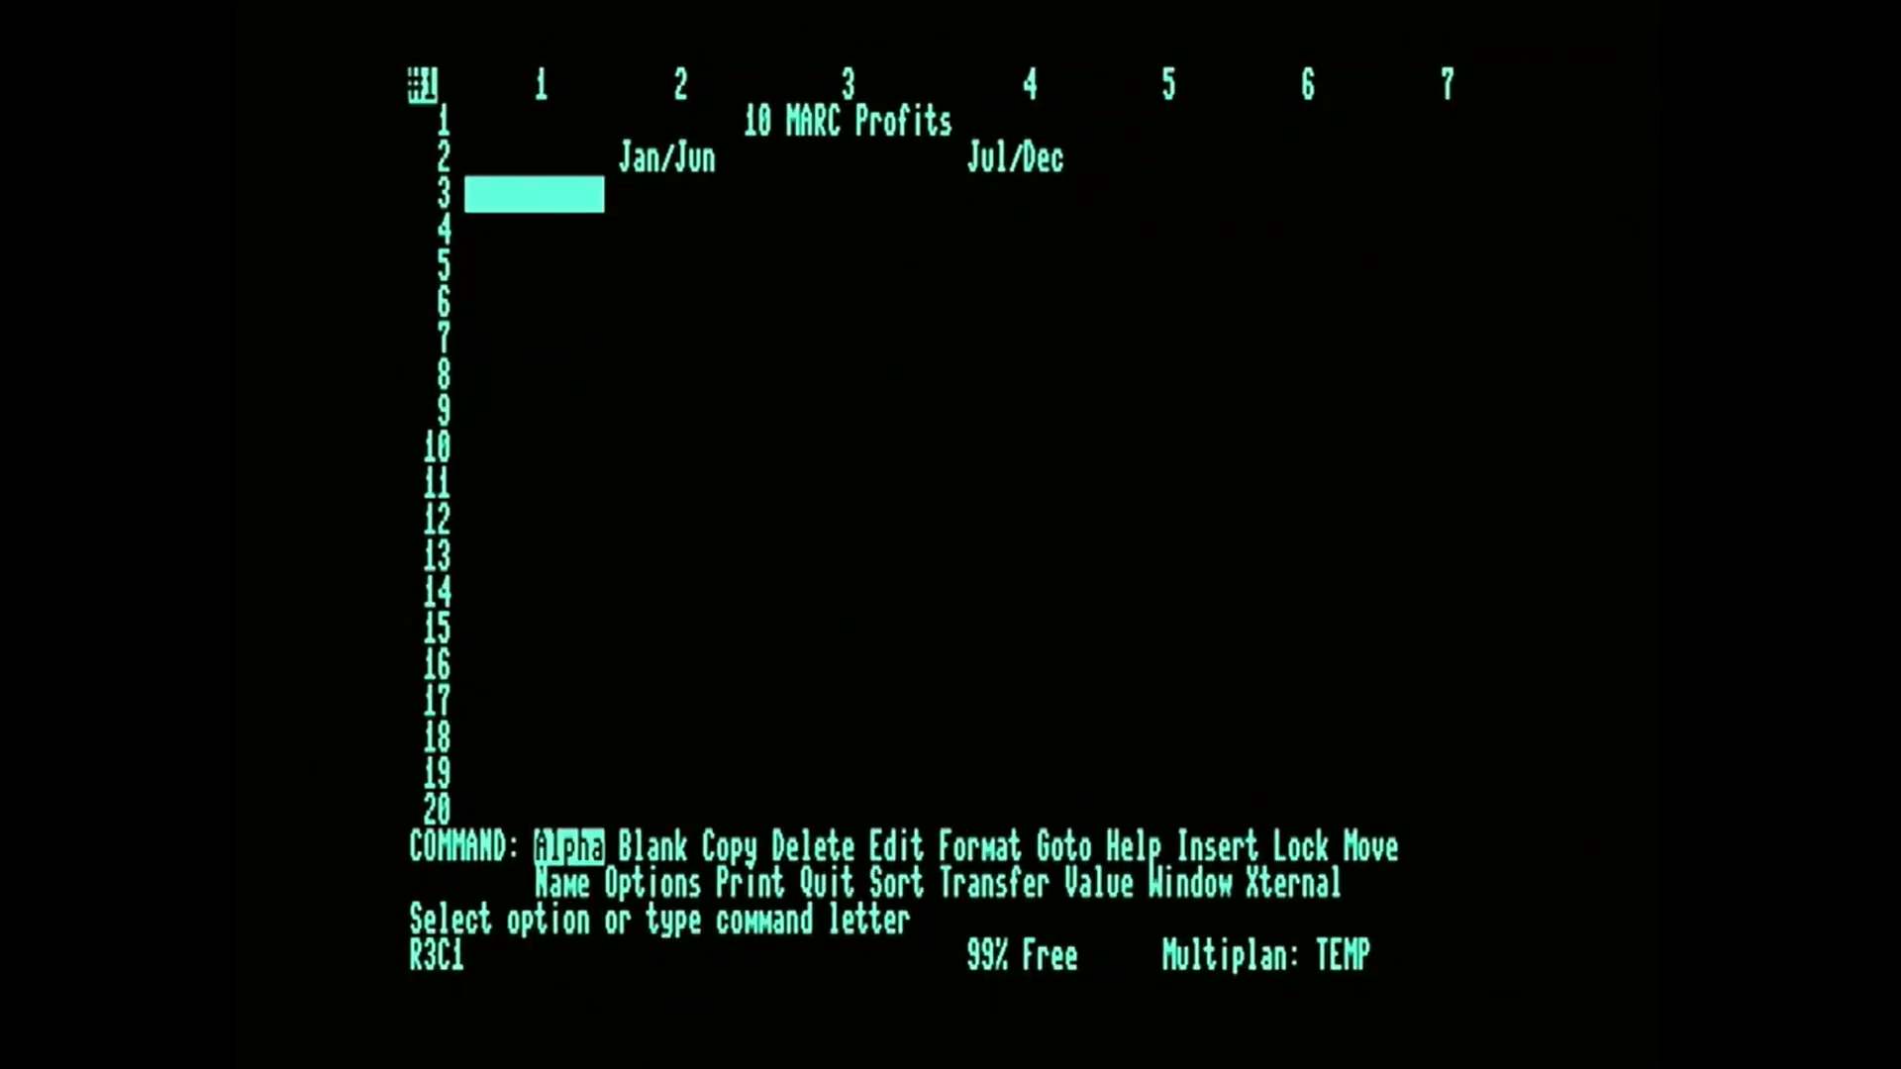
Enter the row label "YouTube Ad Profits" as Alpha text in R3C1.
type("aYou")
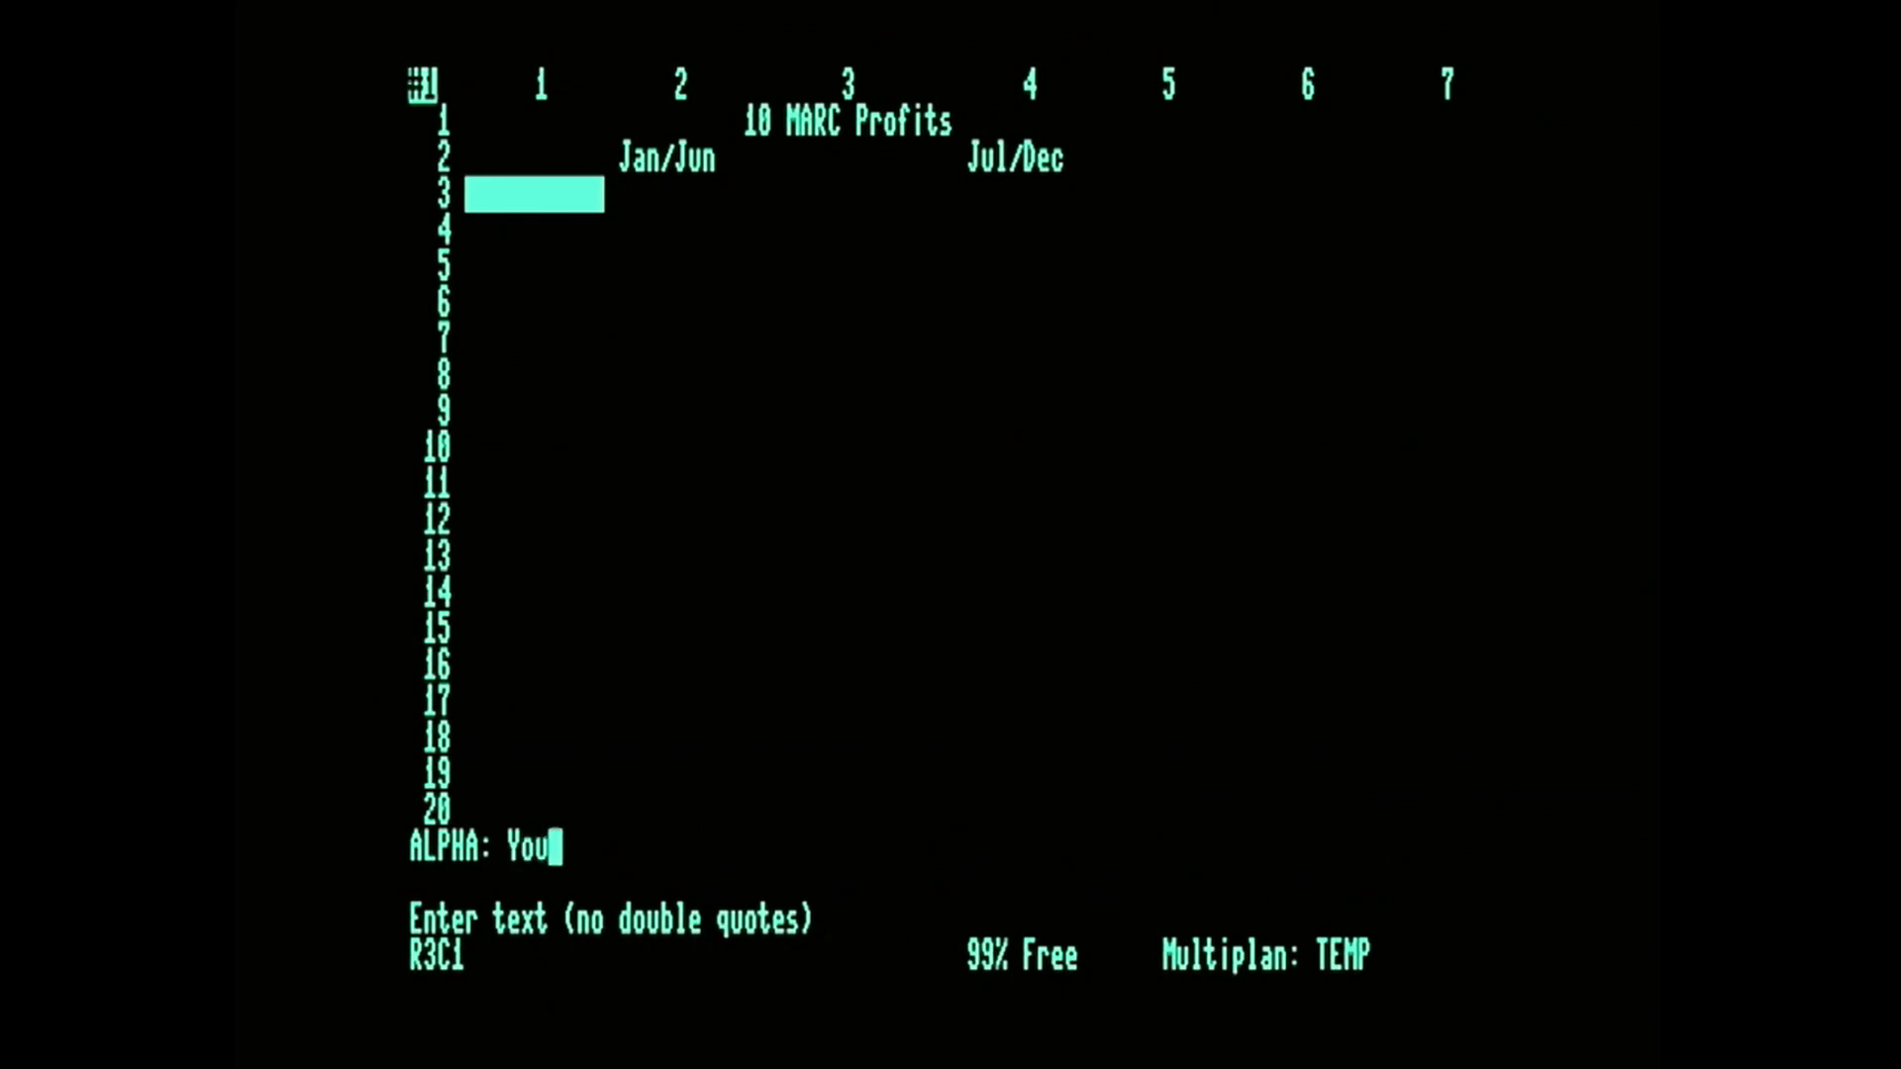
type("Tube Ad ")
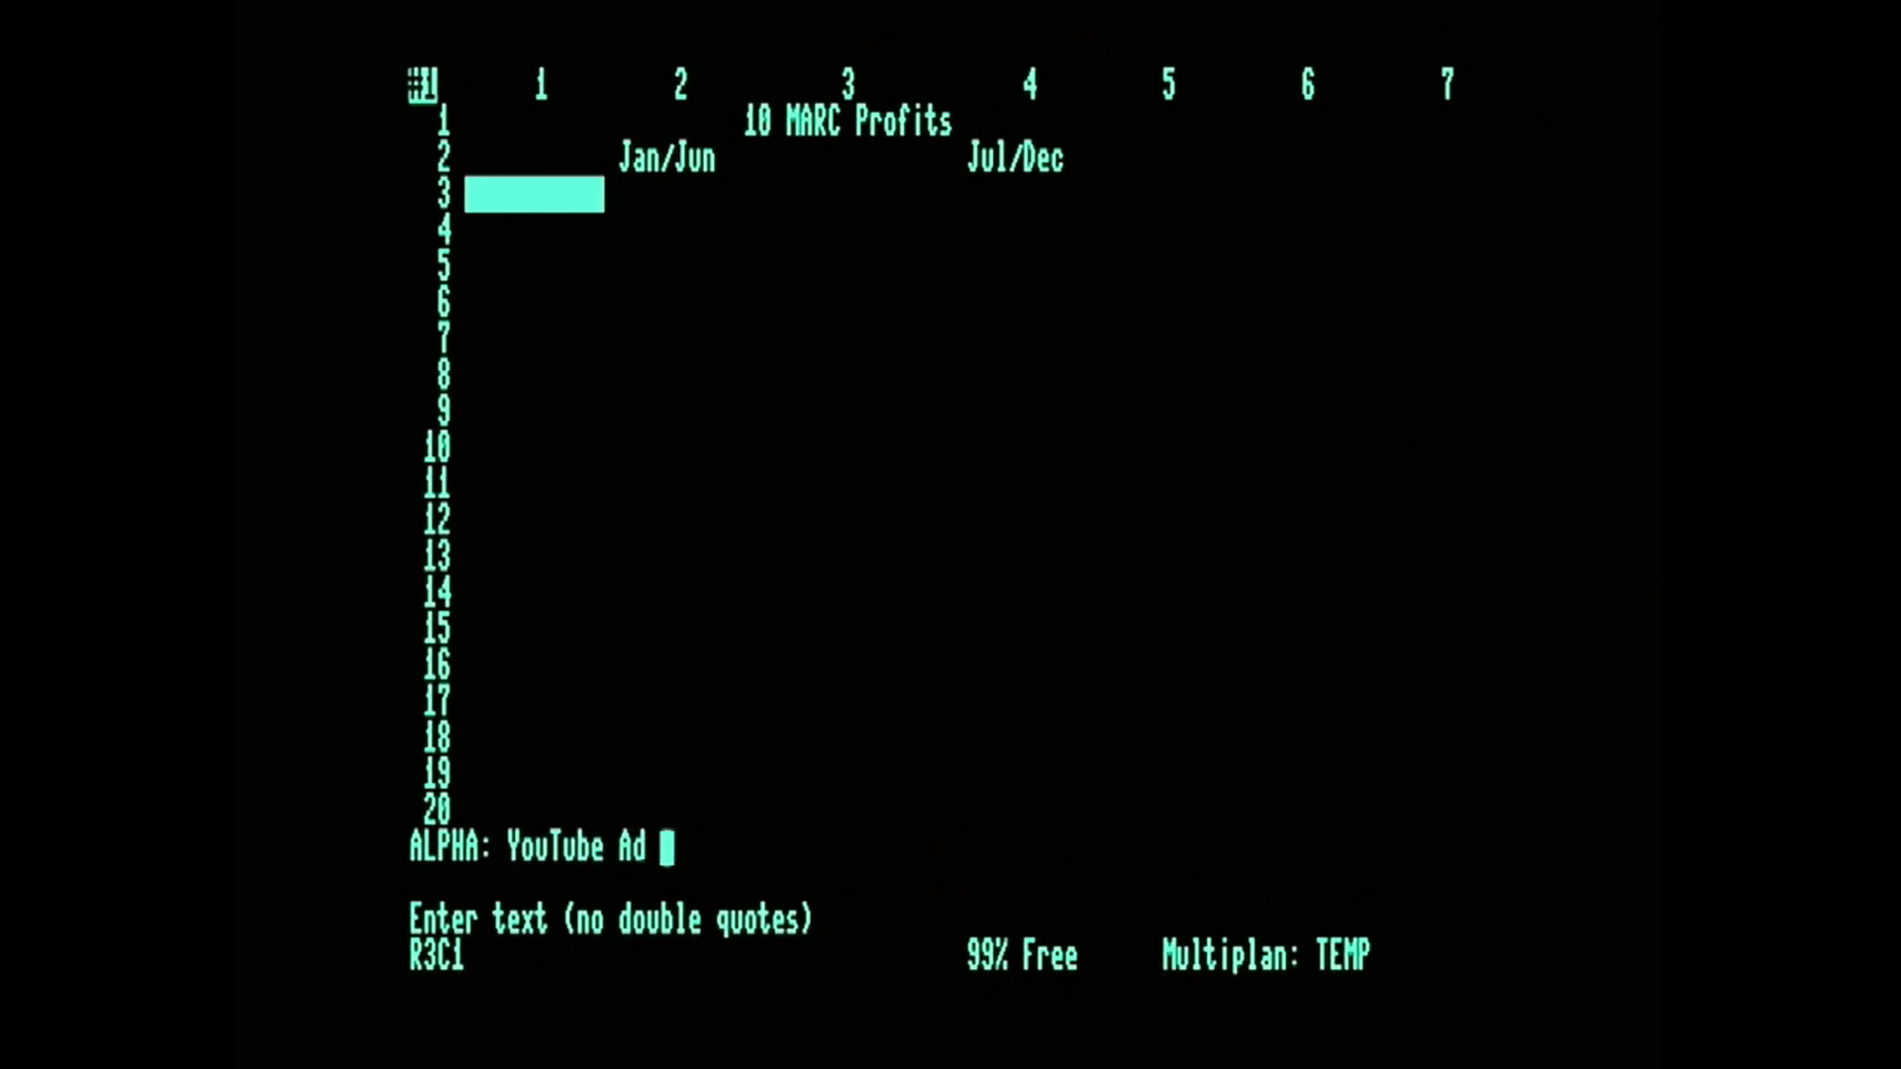
type("Profits")
key("Return")
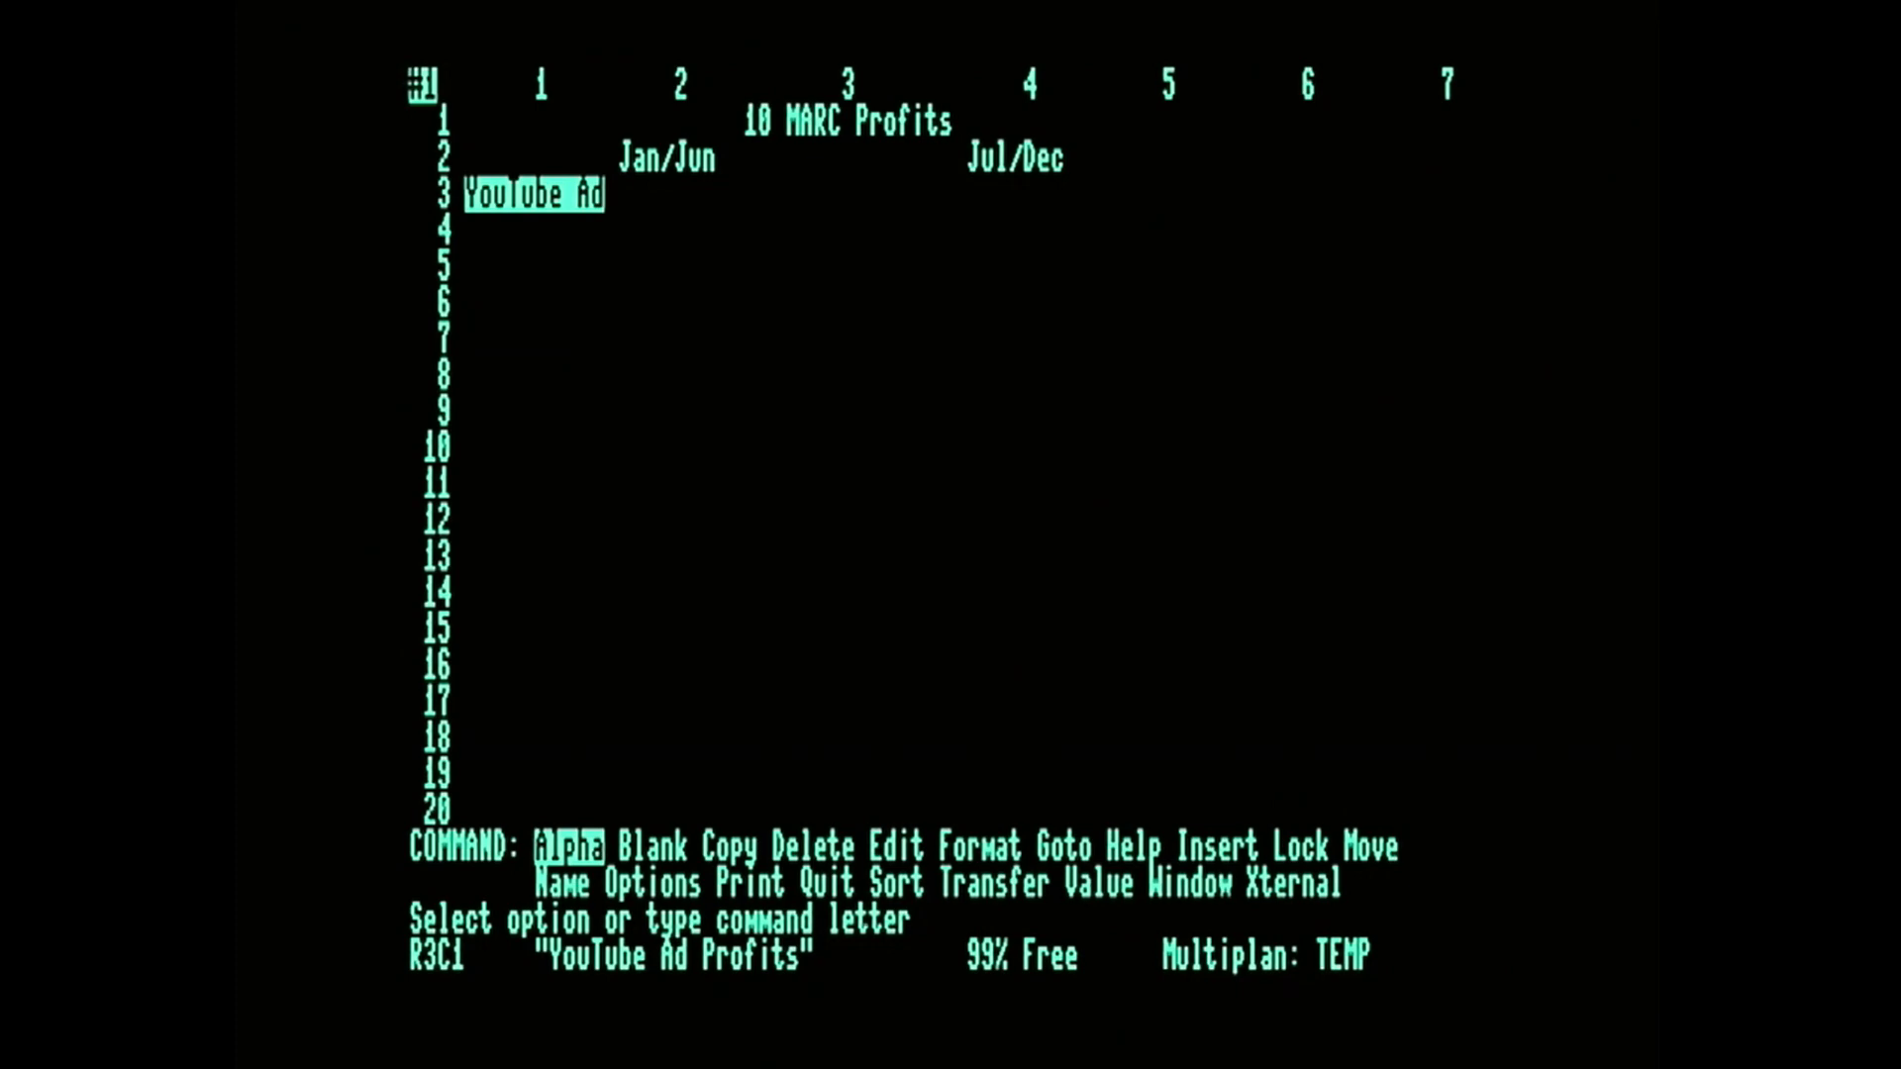
Set the width of column 1 to 18 characters so the whole row label fits.
key("f")
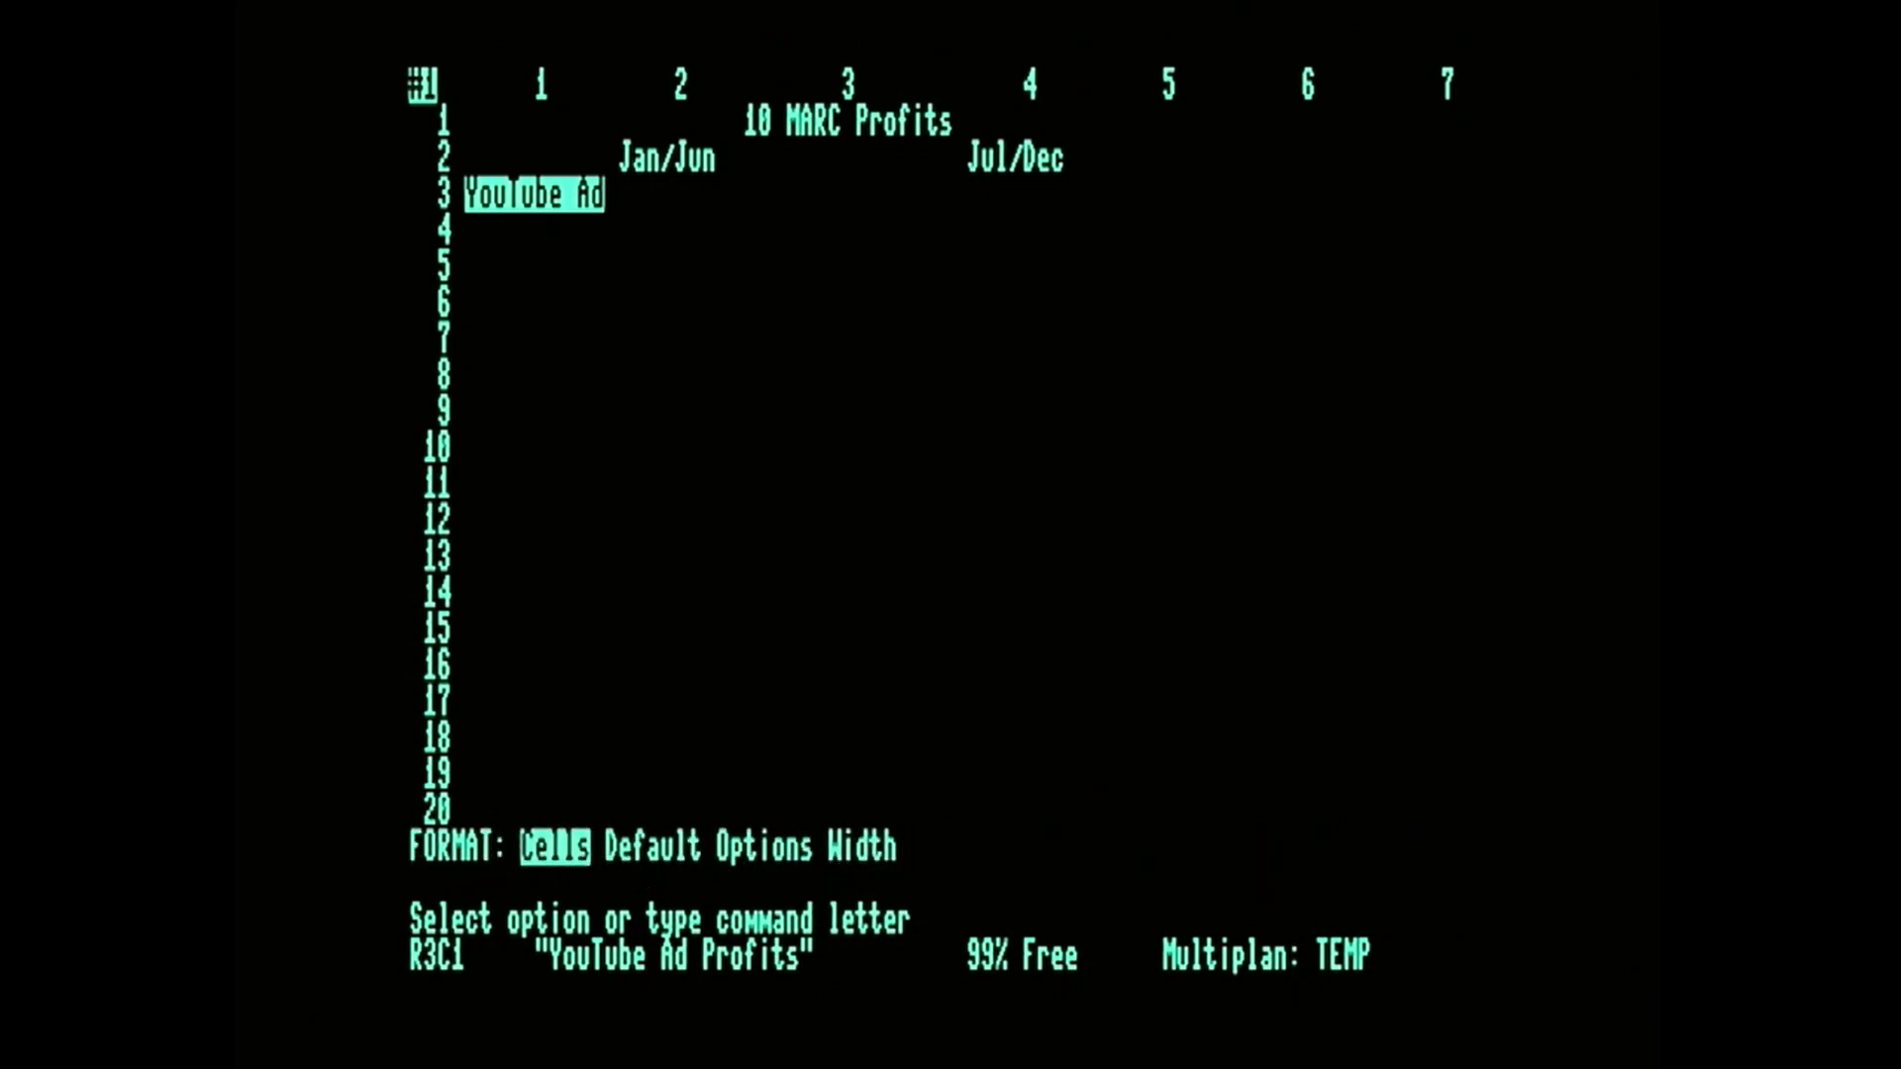
key("w")
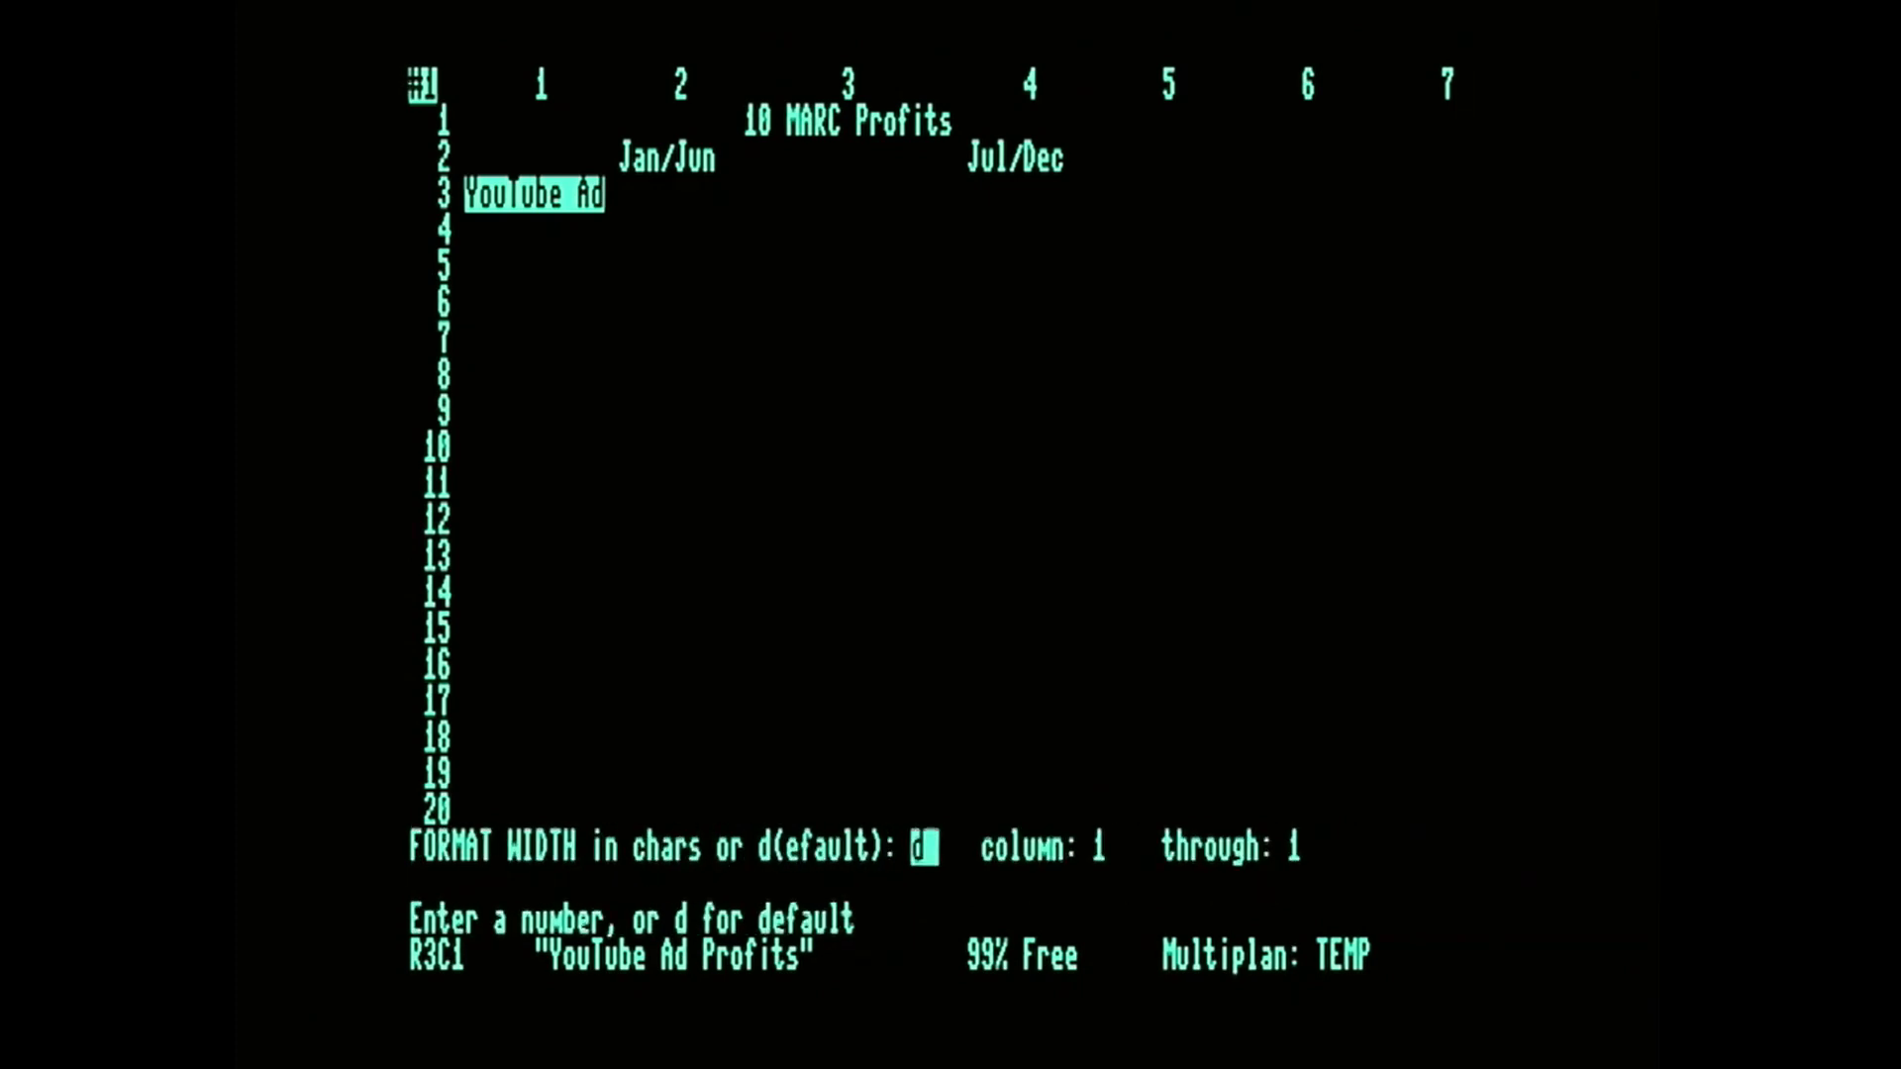
type("15")
key("BackSpace")
type("8")
key("Return")
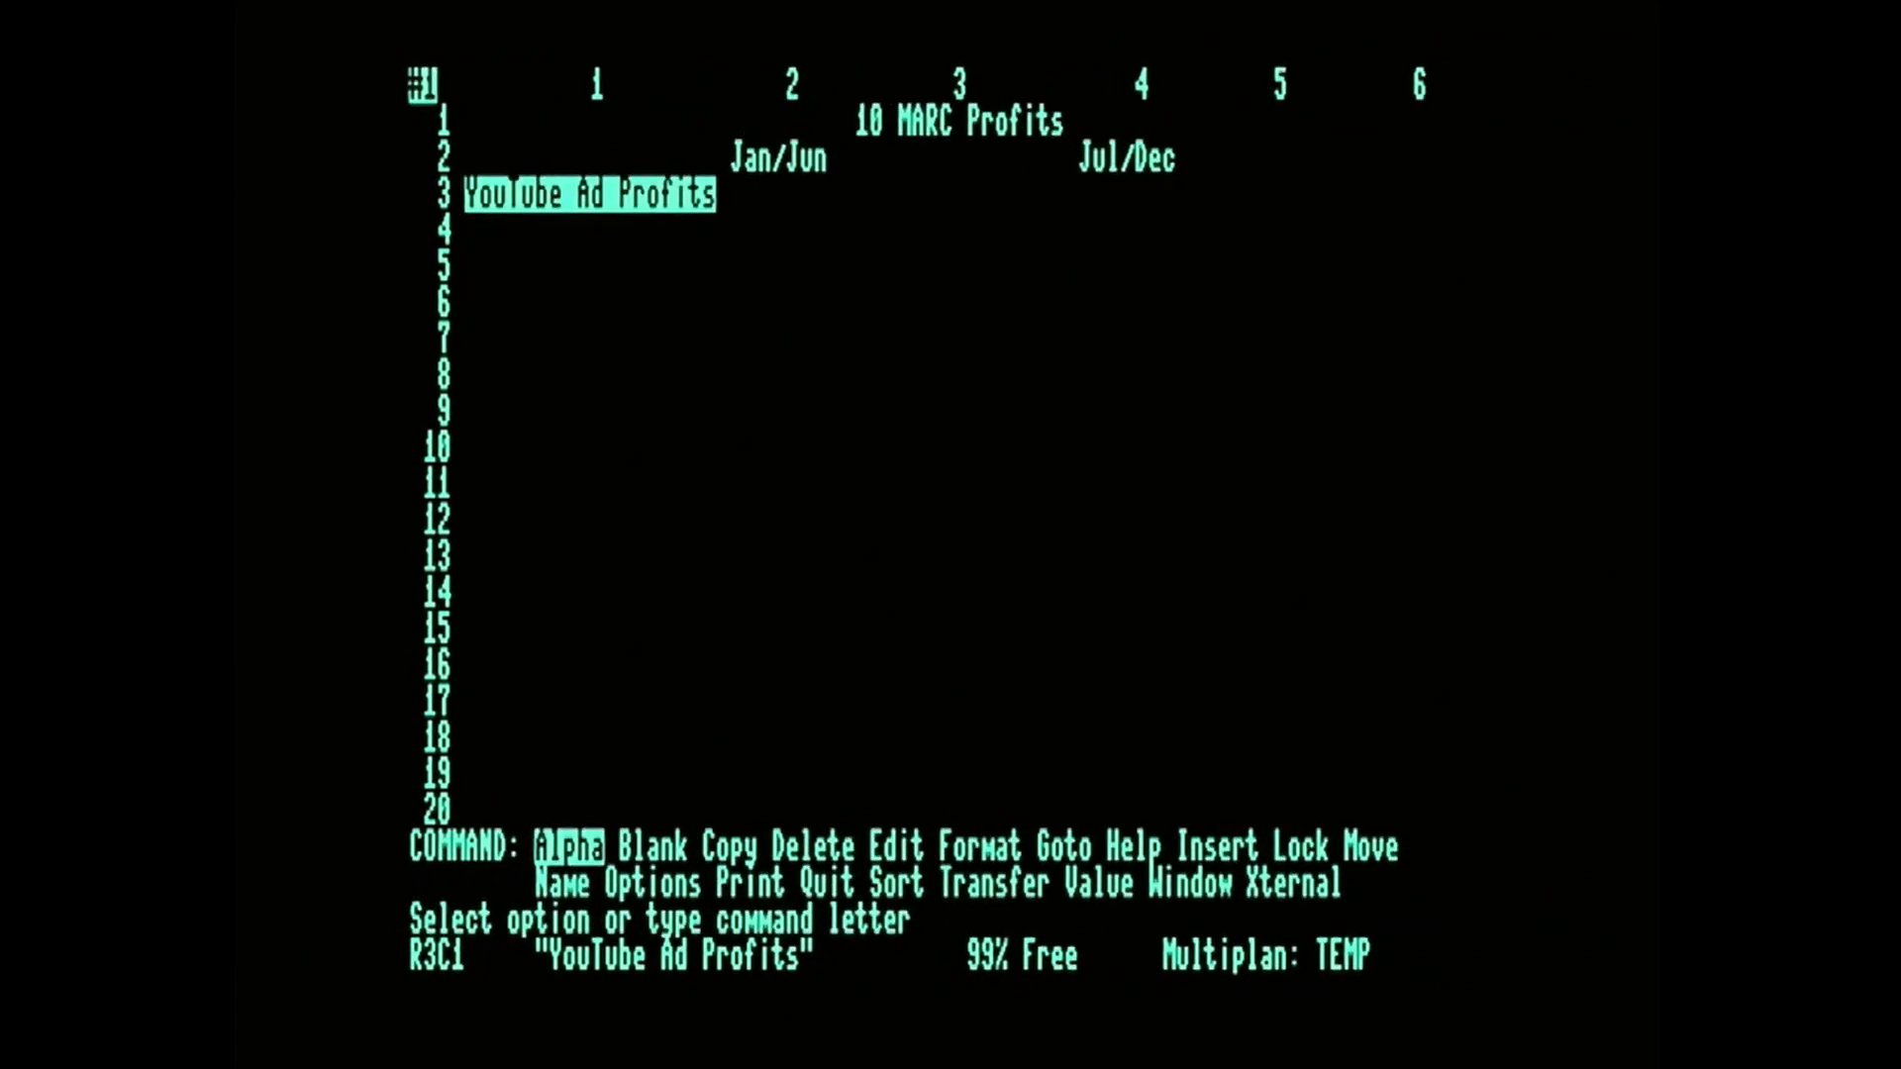
key("Down")
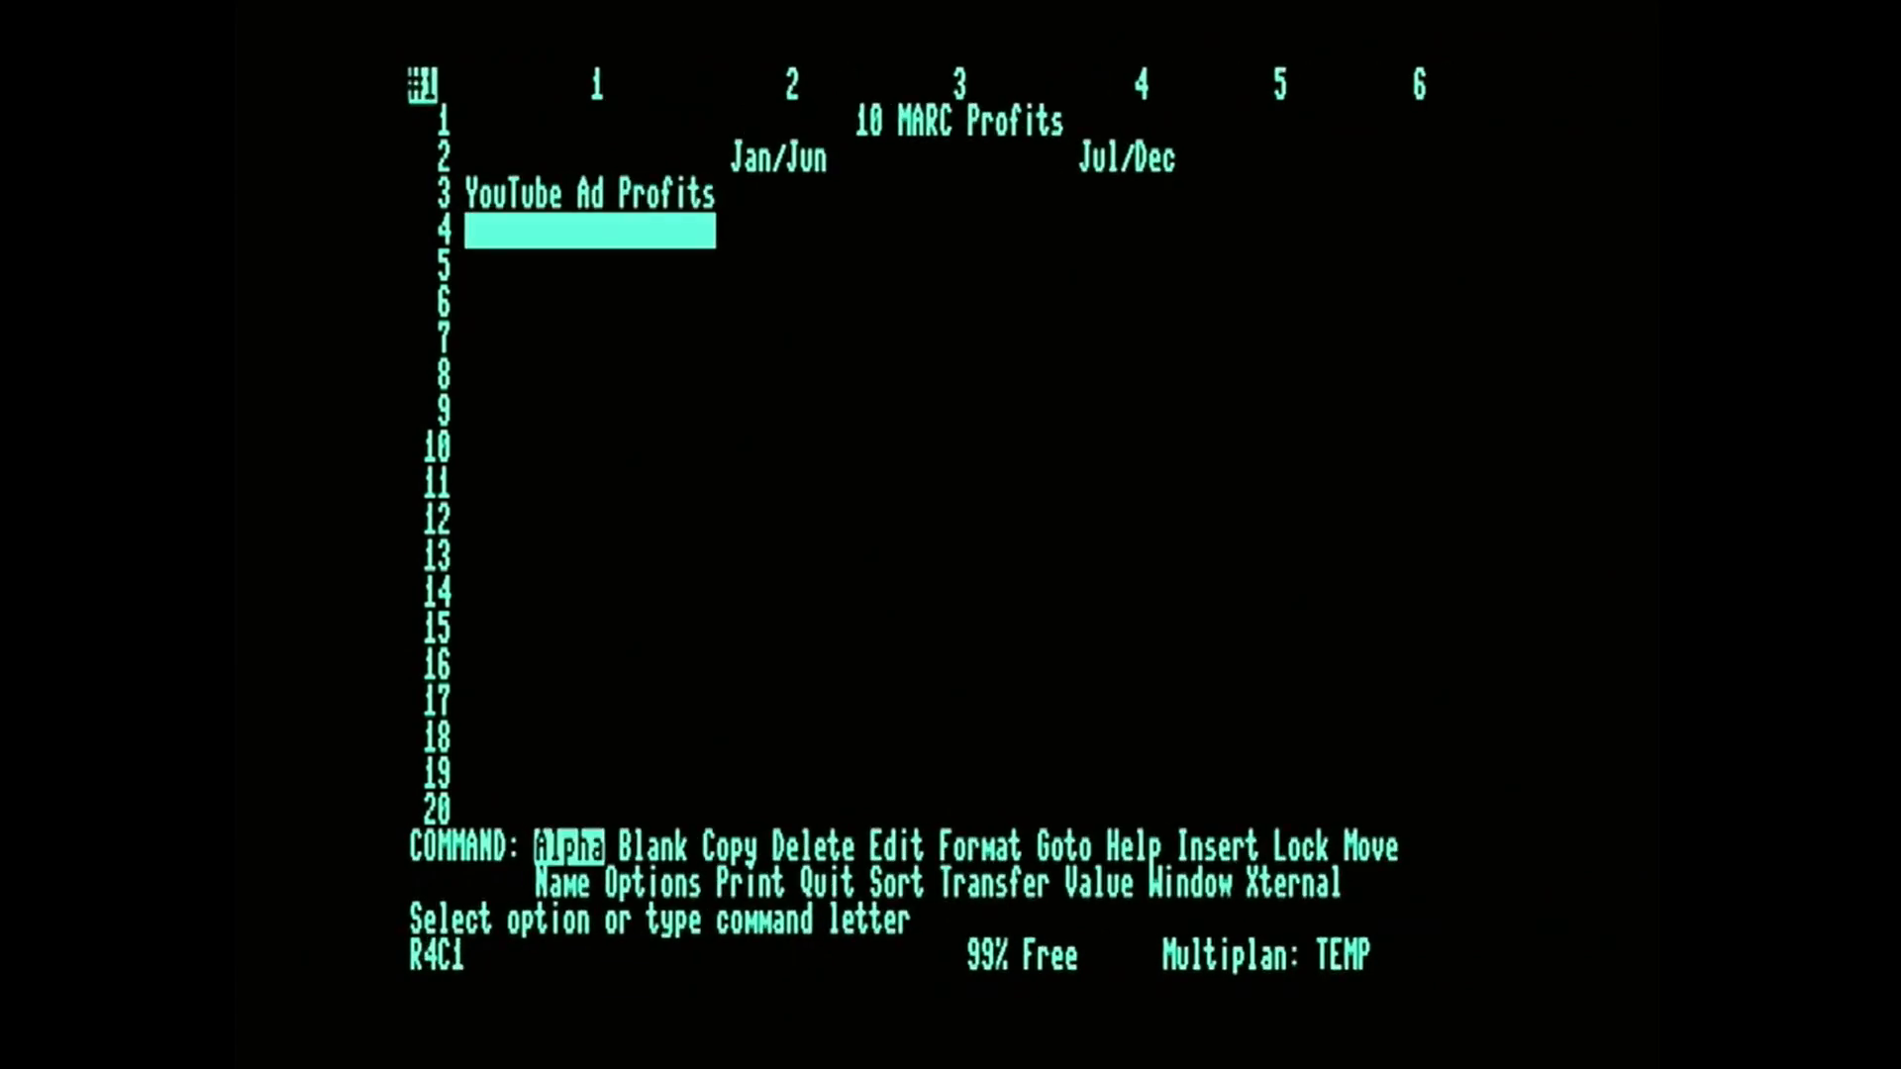
key("Down")
key("Down")
key("Down")
key("Down")
key("Down")
key("Down")
key("Down")
key("Down")
key("Down")
key("Down")
key("Down")
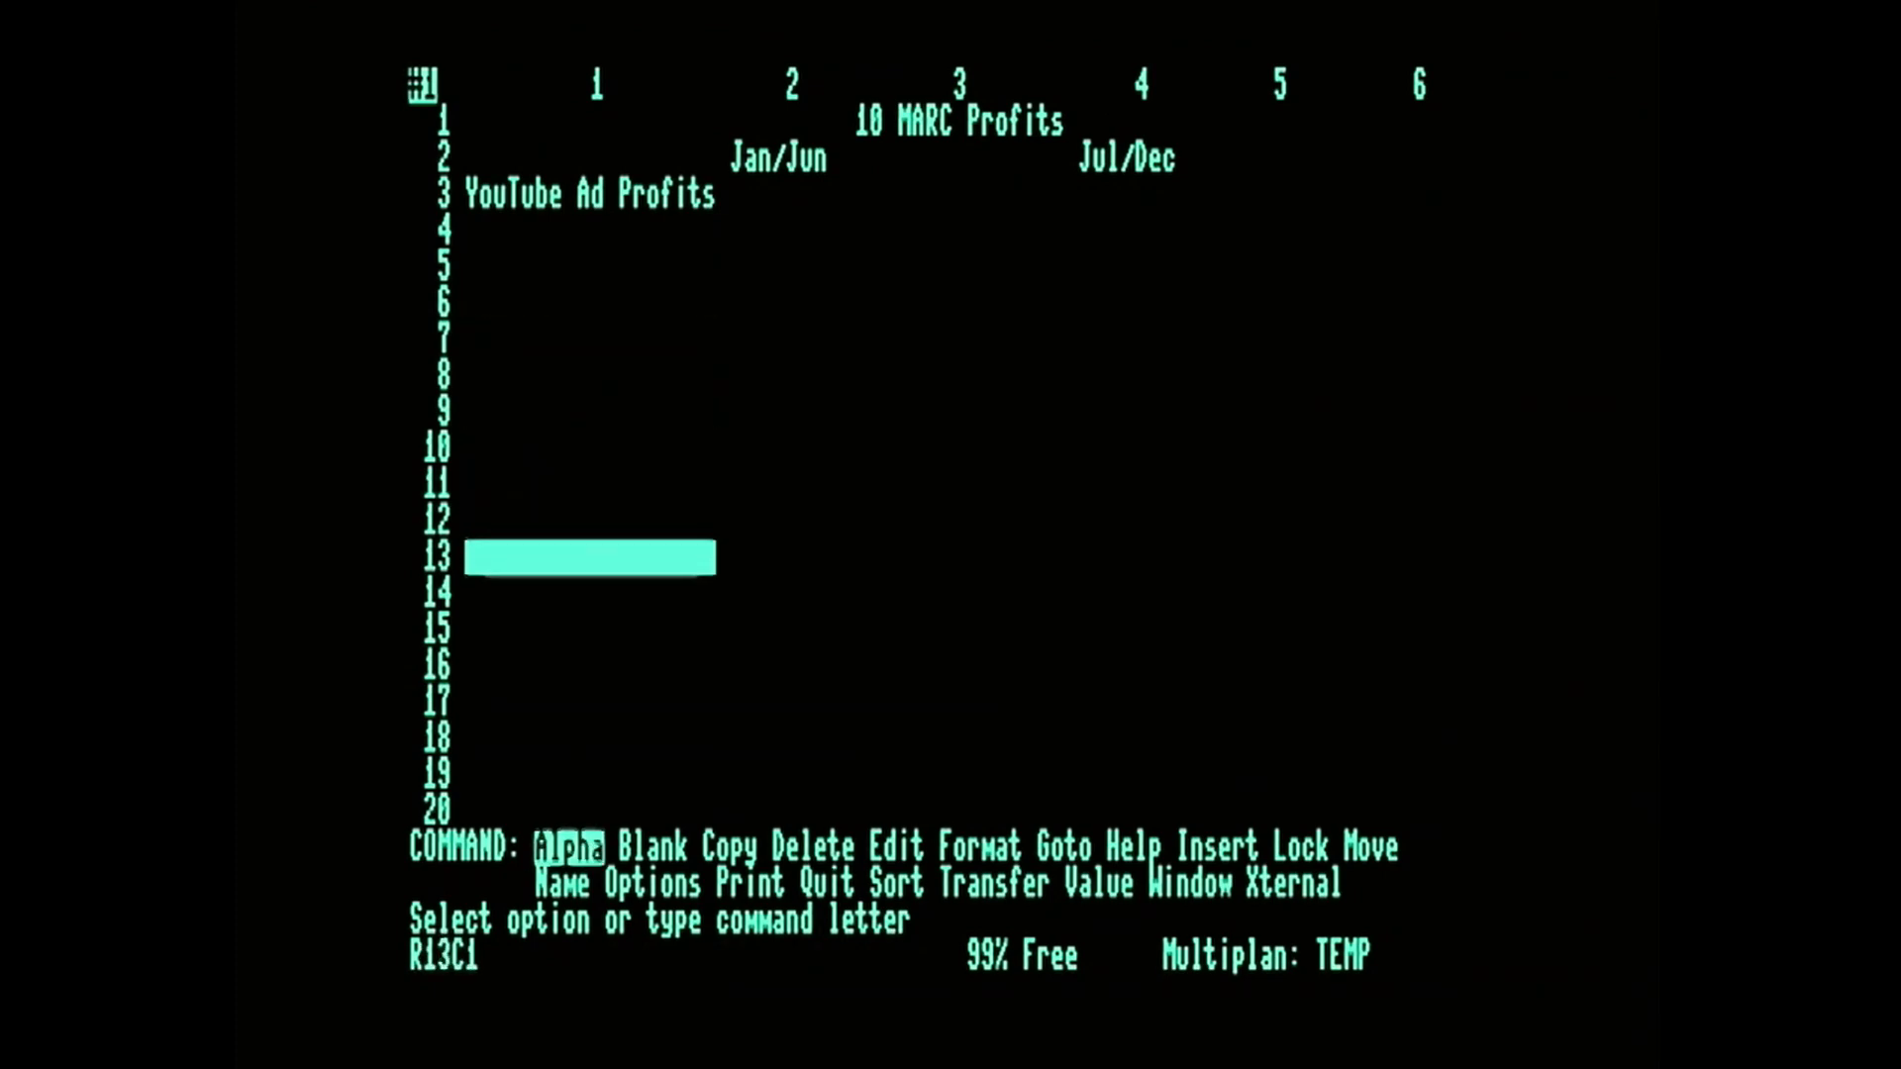
key("Up")
key("Up")
key("Up")
key("Up")
key("Up")
key("Up")
key("Up")
key("Up")
key("Up")
key("Up")
key("Up")
key("Up")
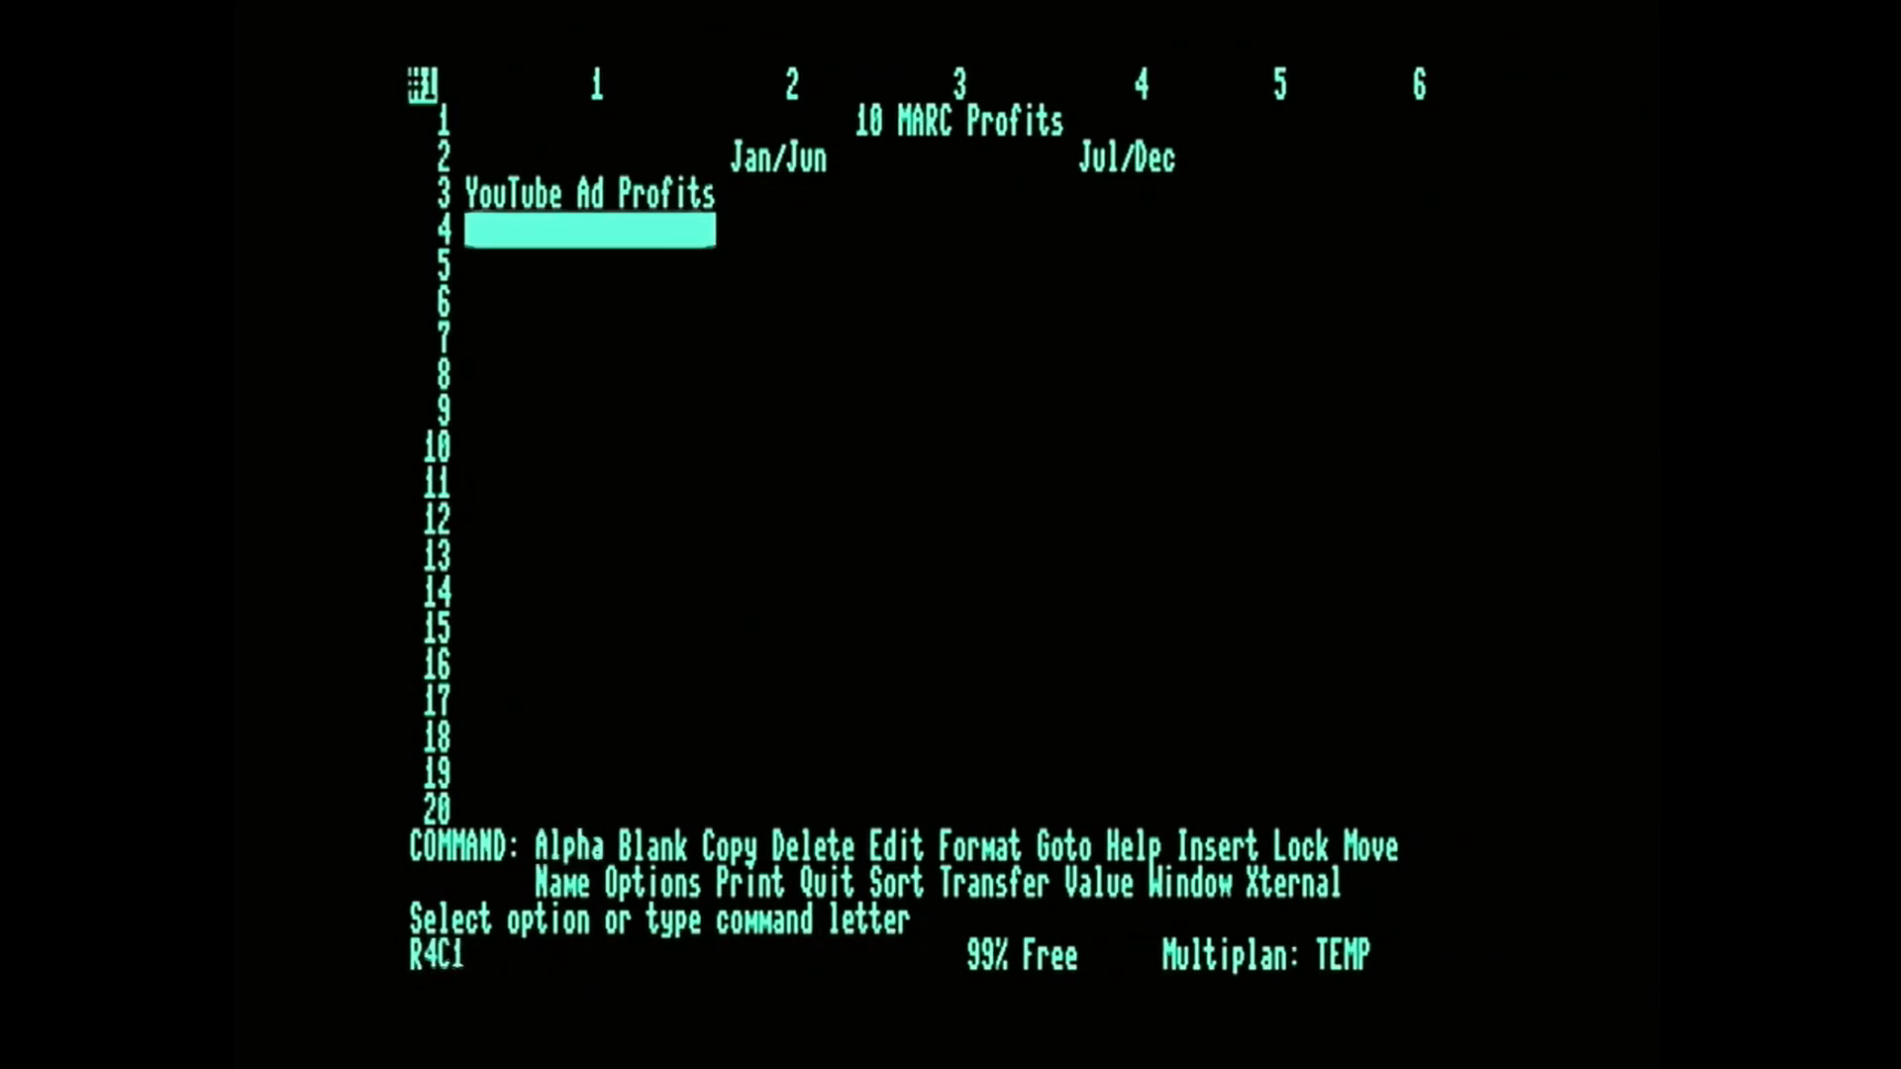
Enter the label "Expenses" as Alpha text in R5C1 and move on to R6C1.
key("Down")
key("Down")
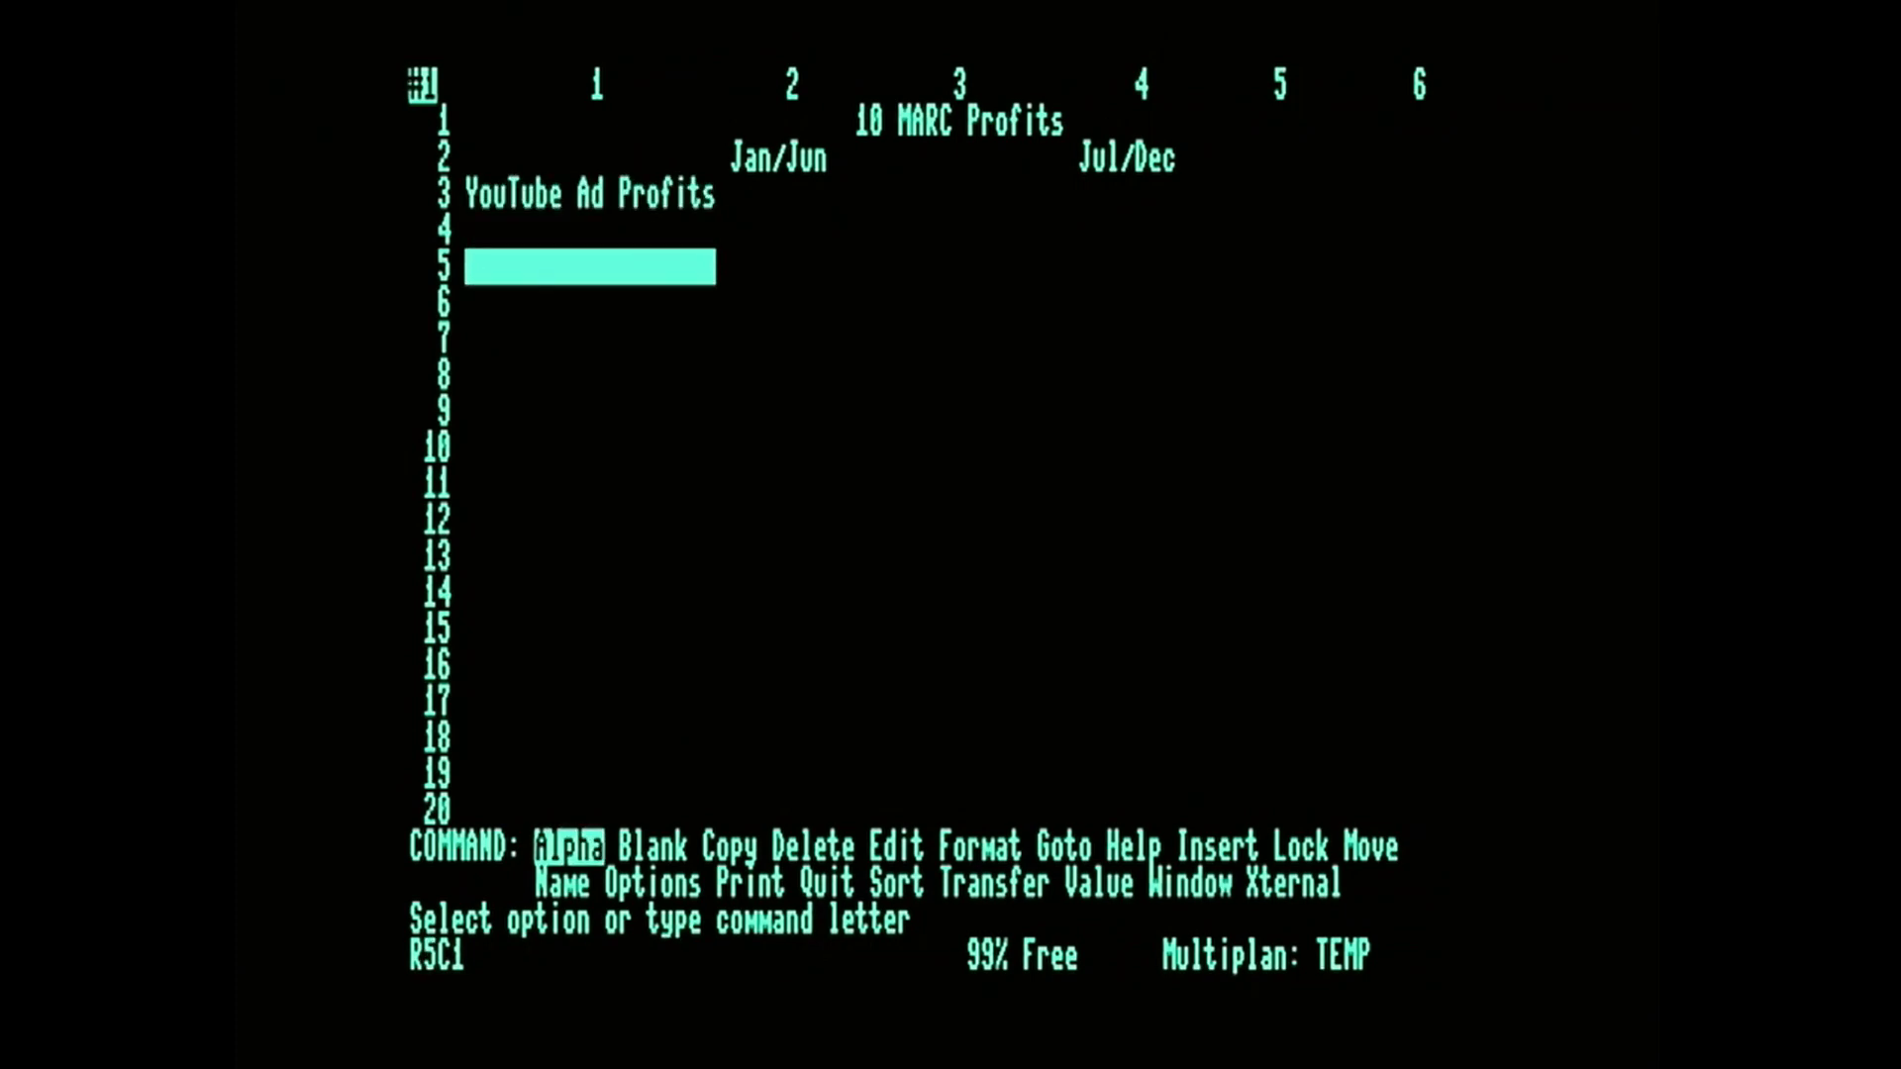
key("e")
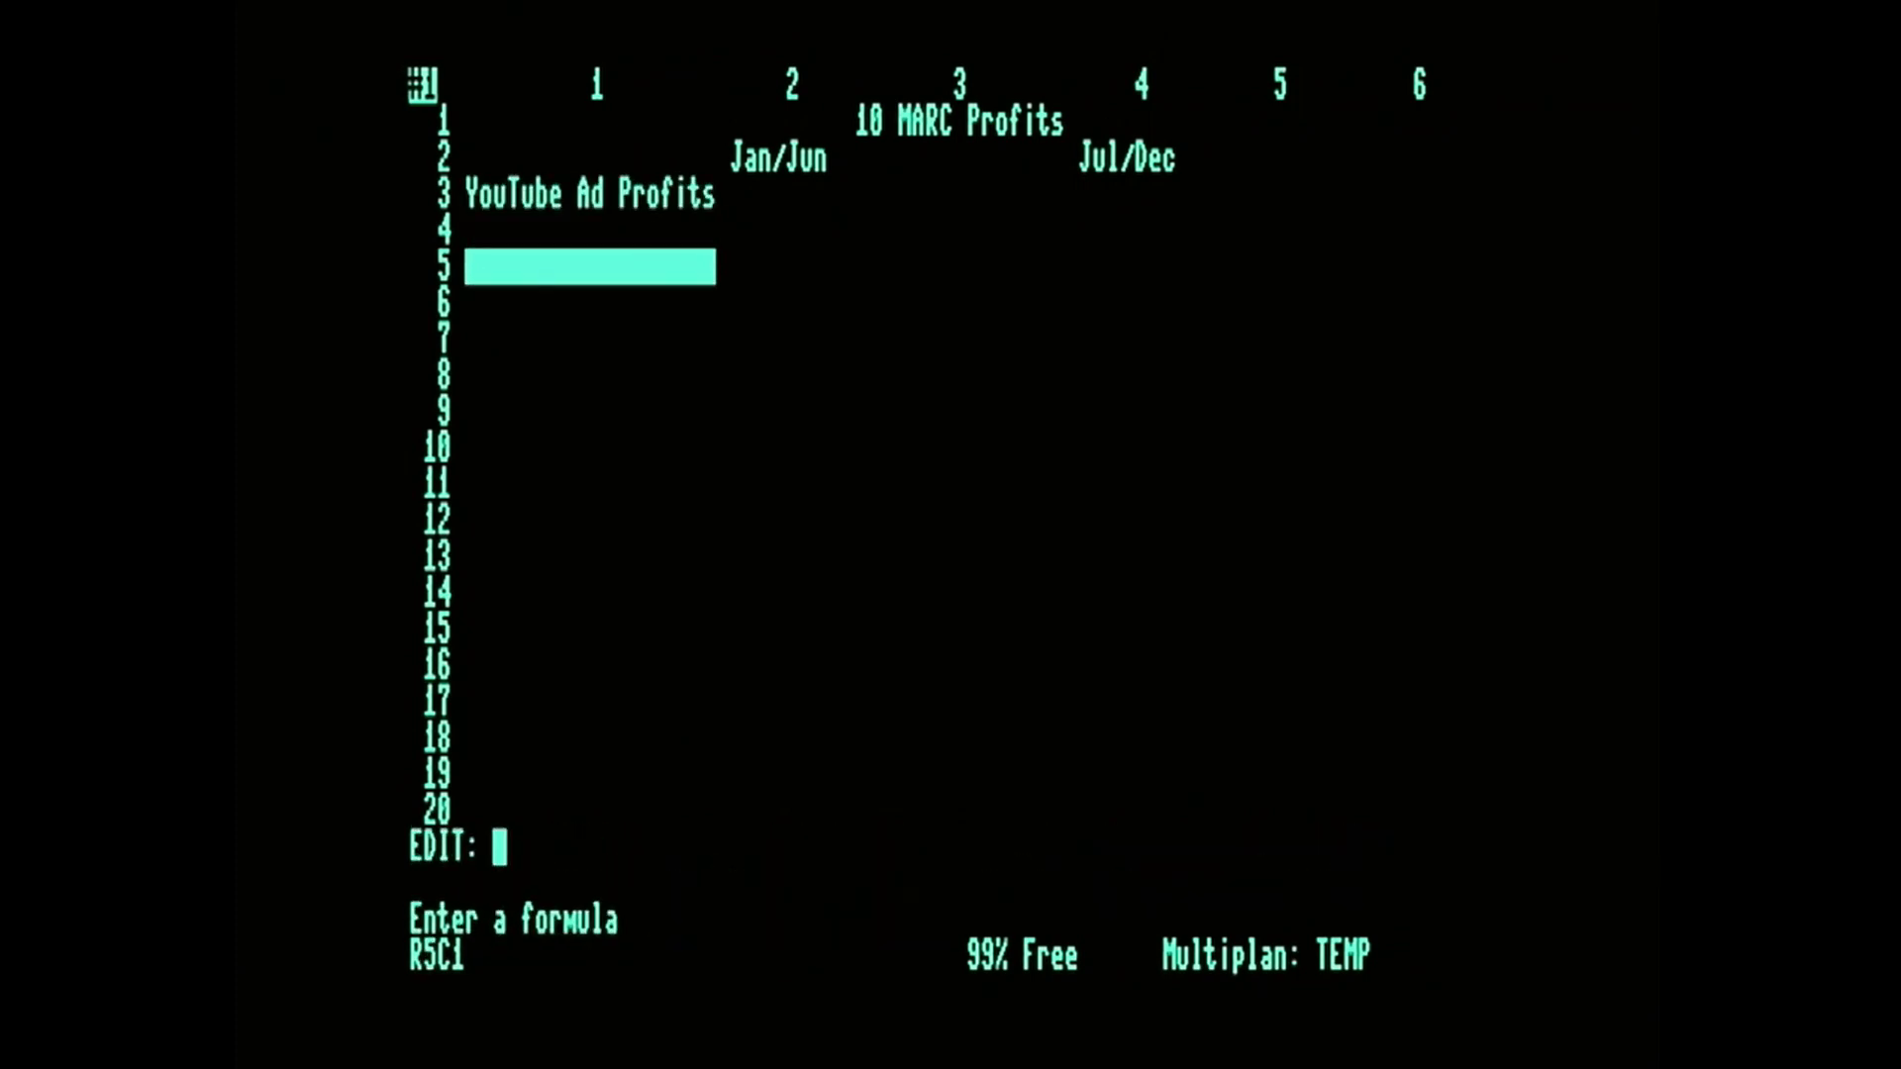
key("Escape")
type("aExpenses")
key("Return")
key("Down")
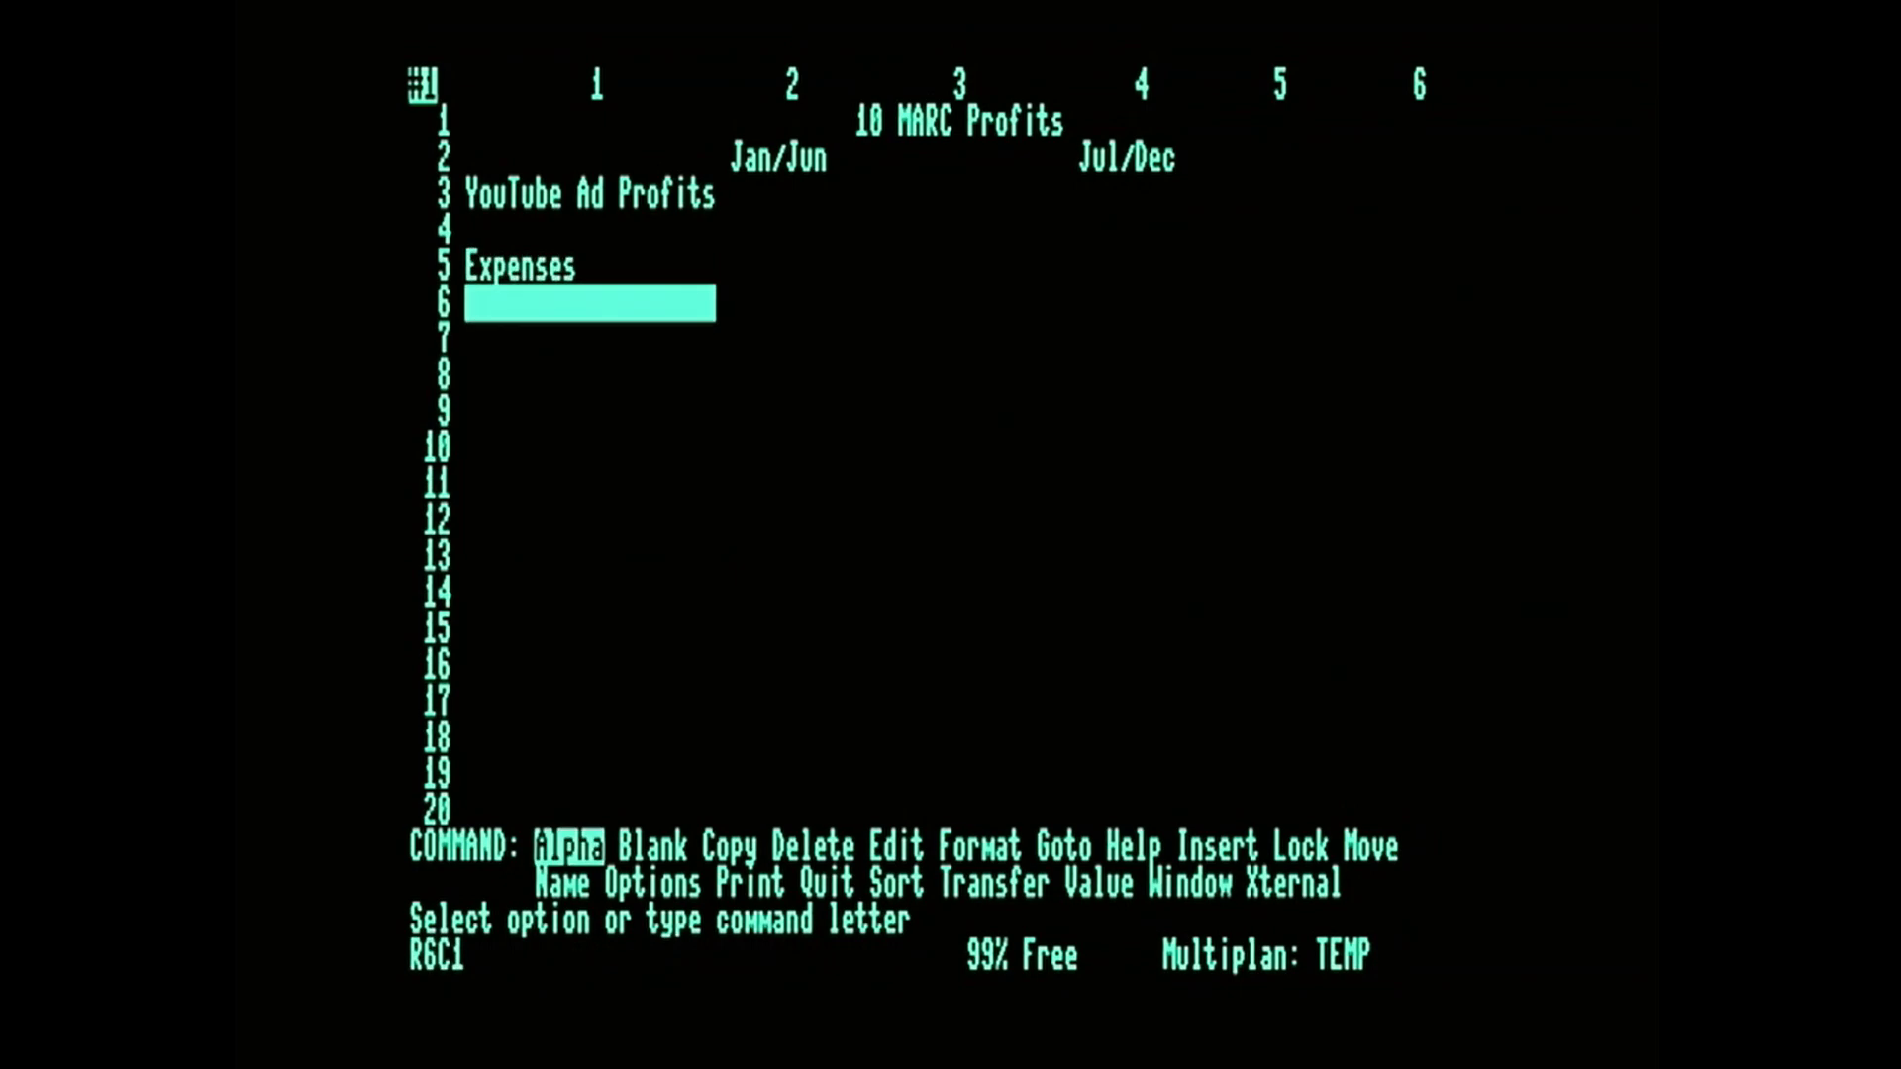
key("m")
key("c")
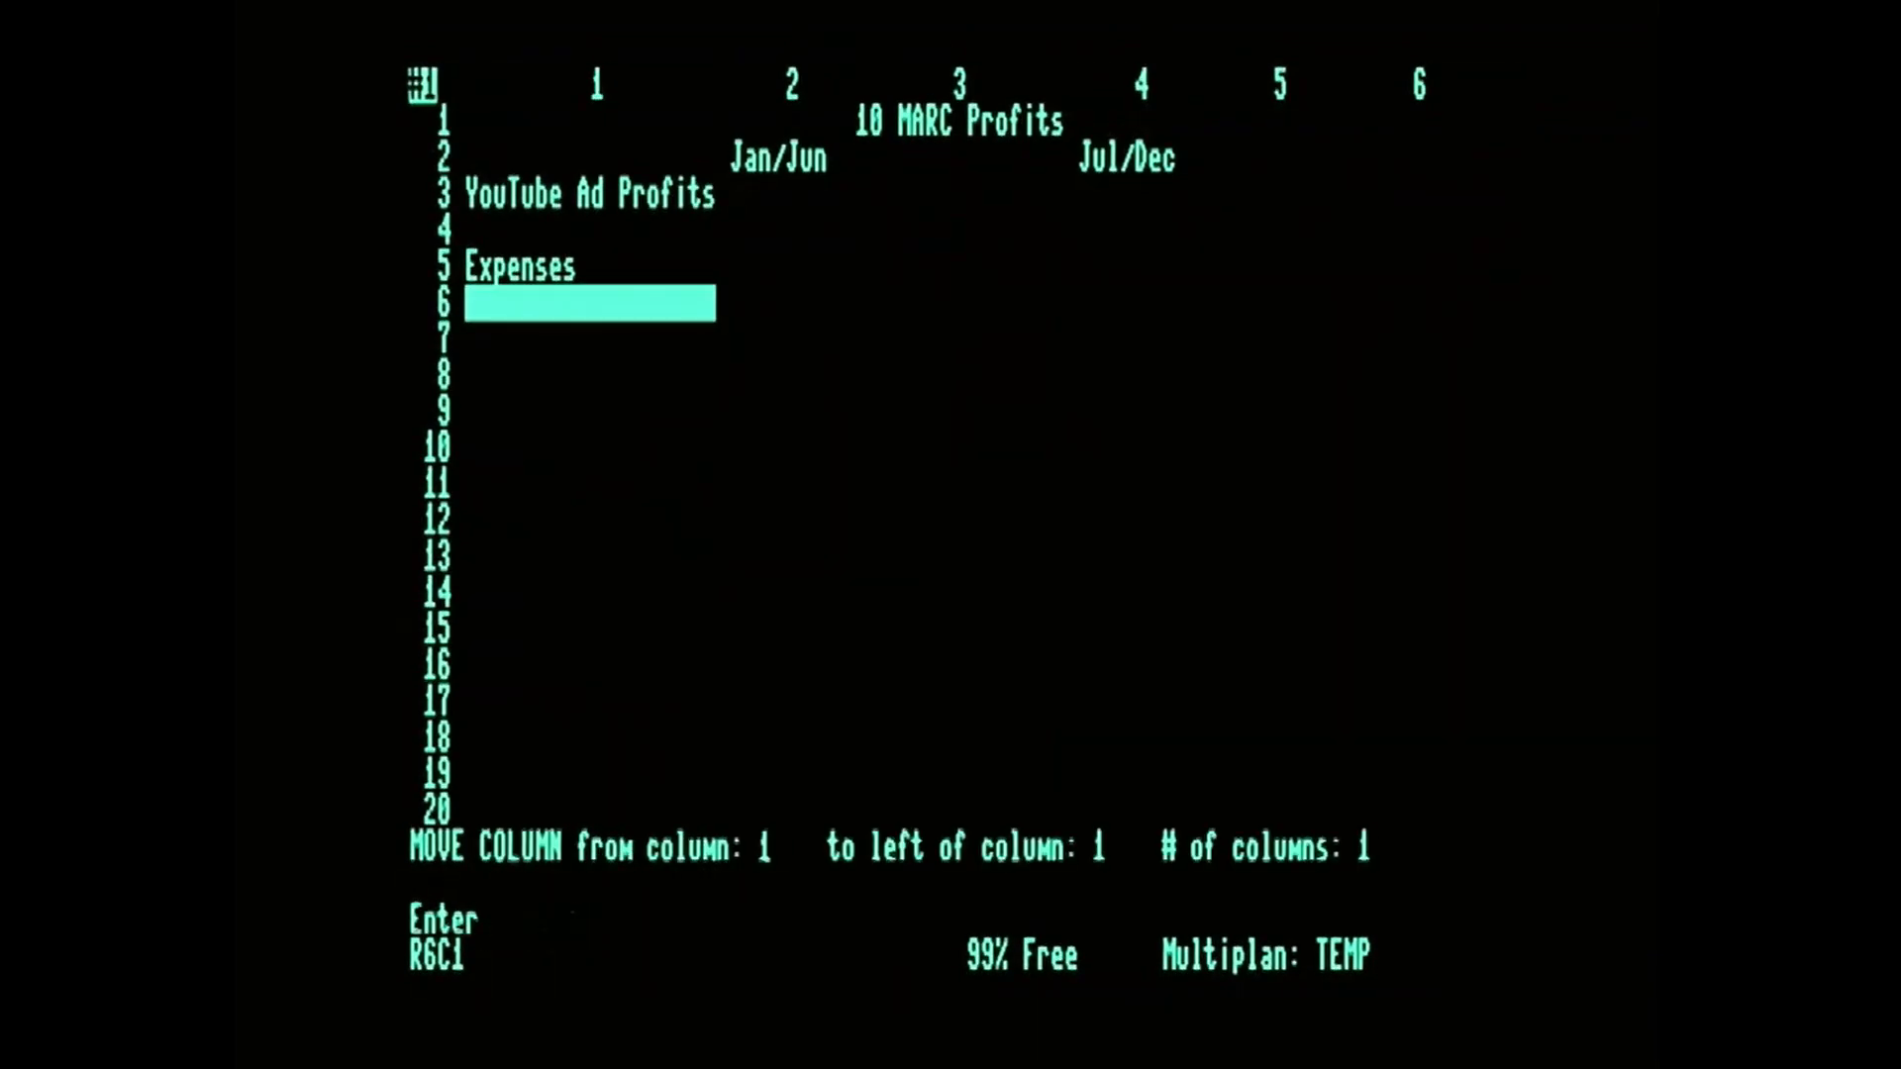
key("Escape")
Enter the row labels "Misc Expenses", "Promotions" and "Retro HW Purchase" in R6C1 through R8C1.
type("aMisc Expenses")
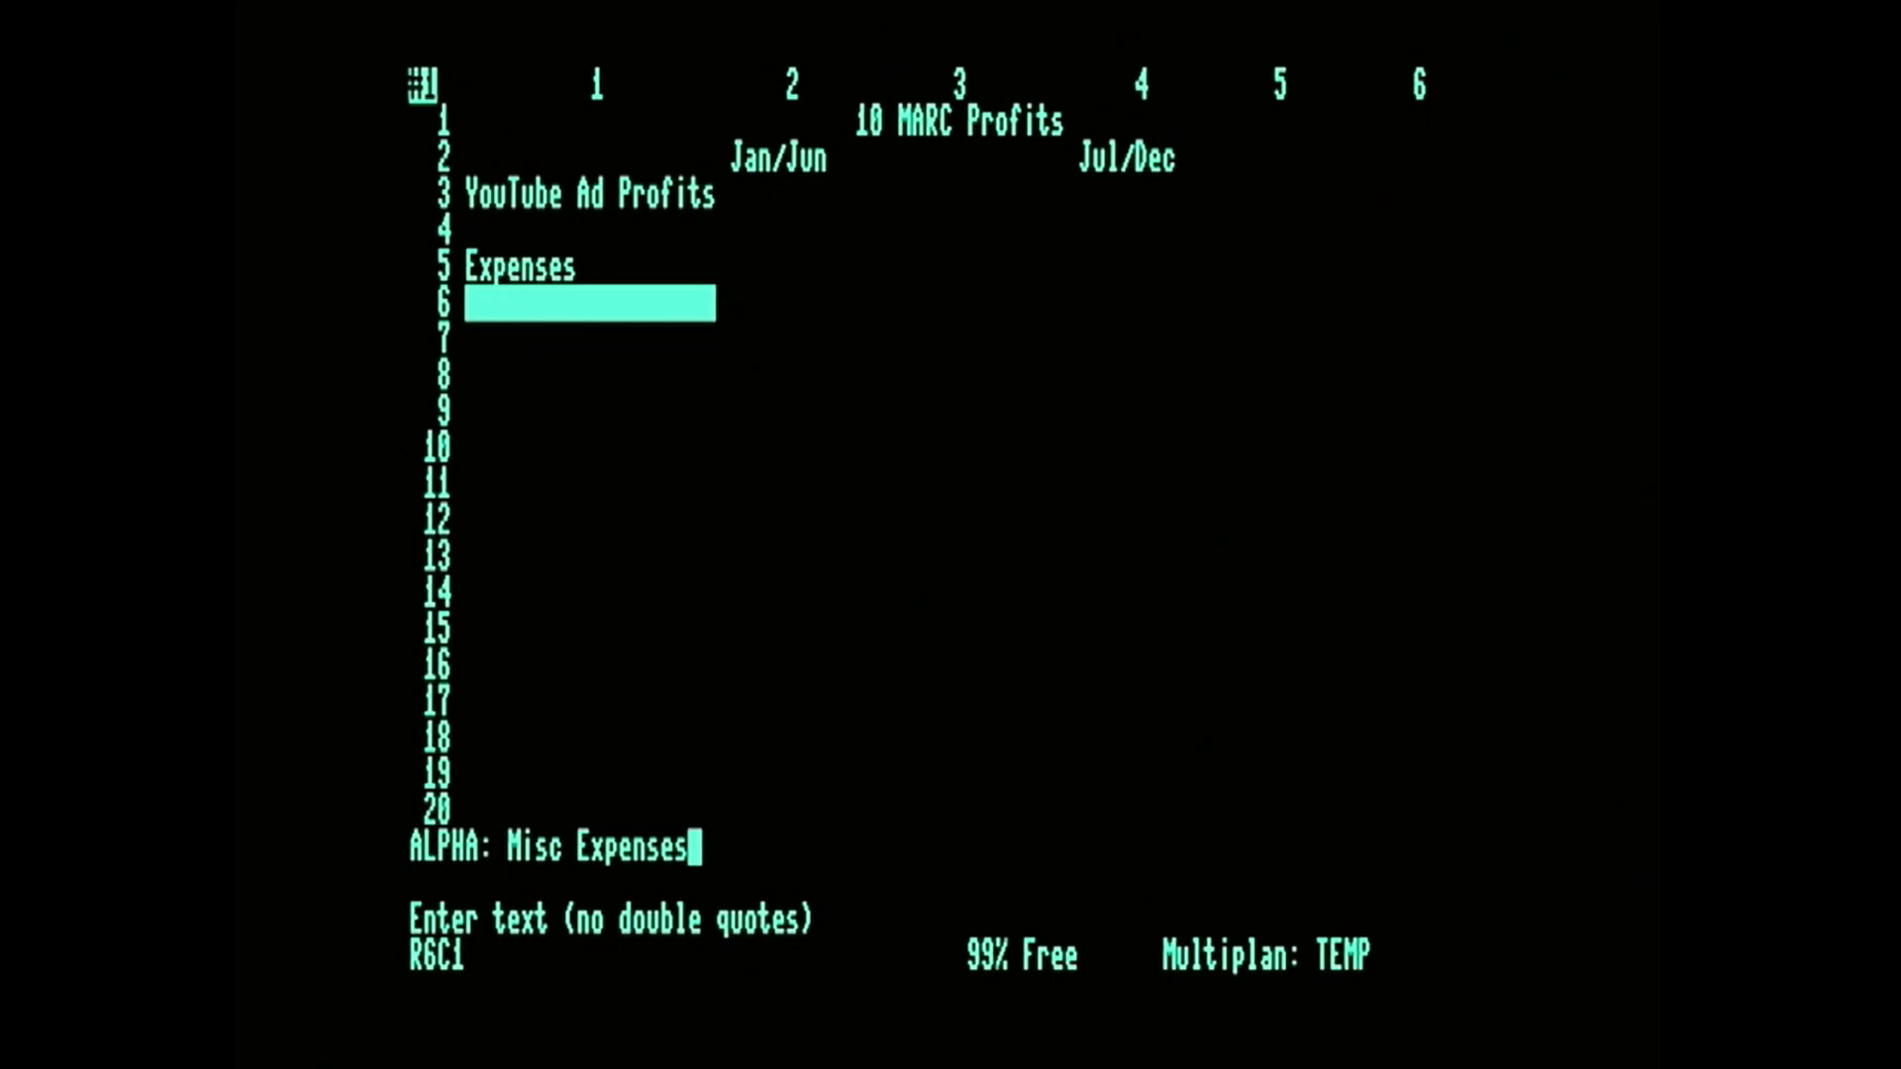
key("Down")
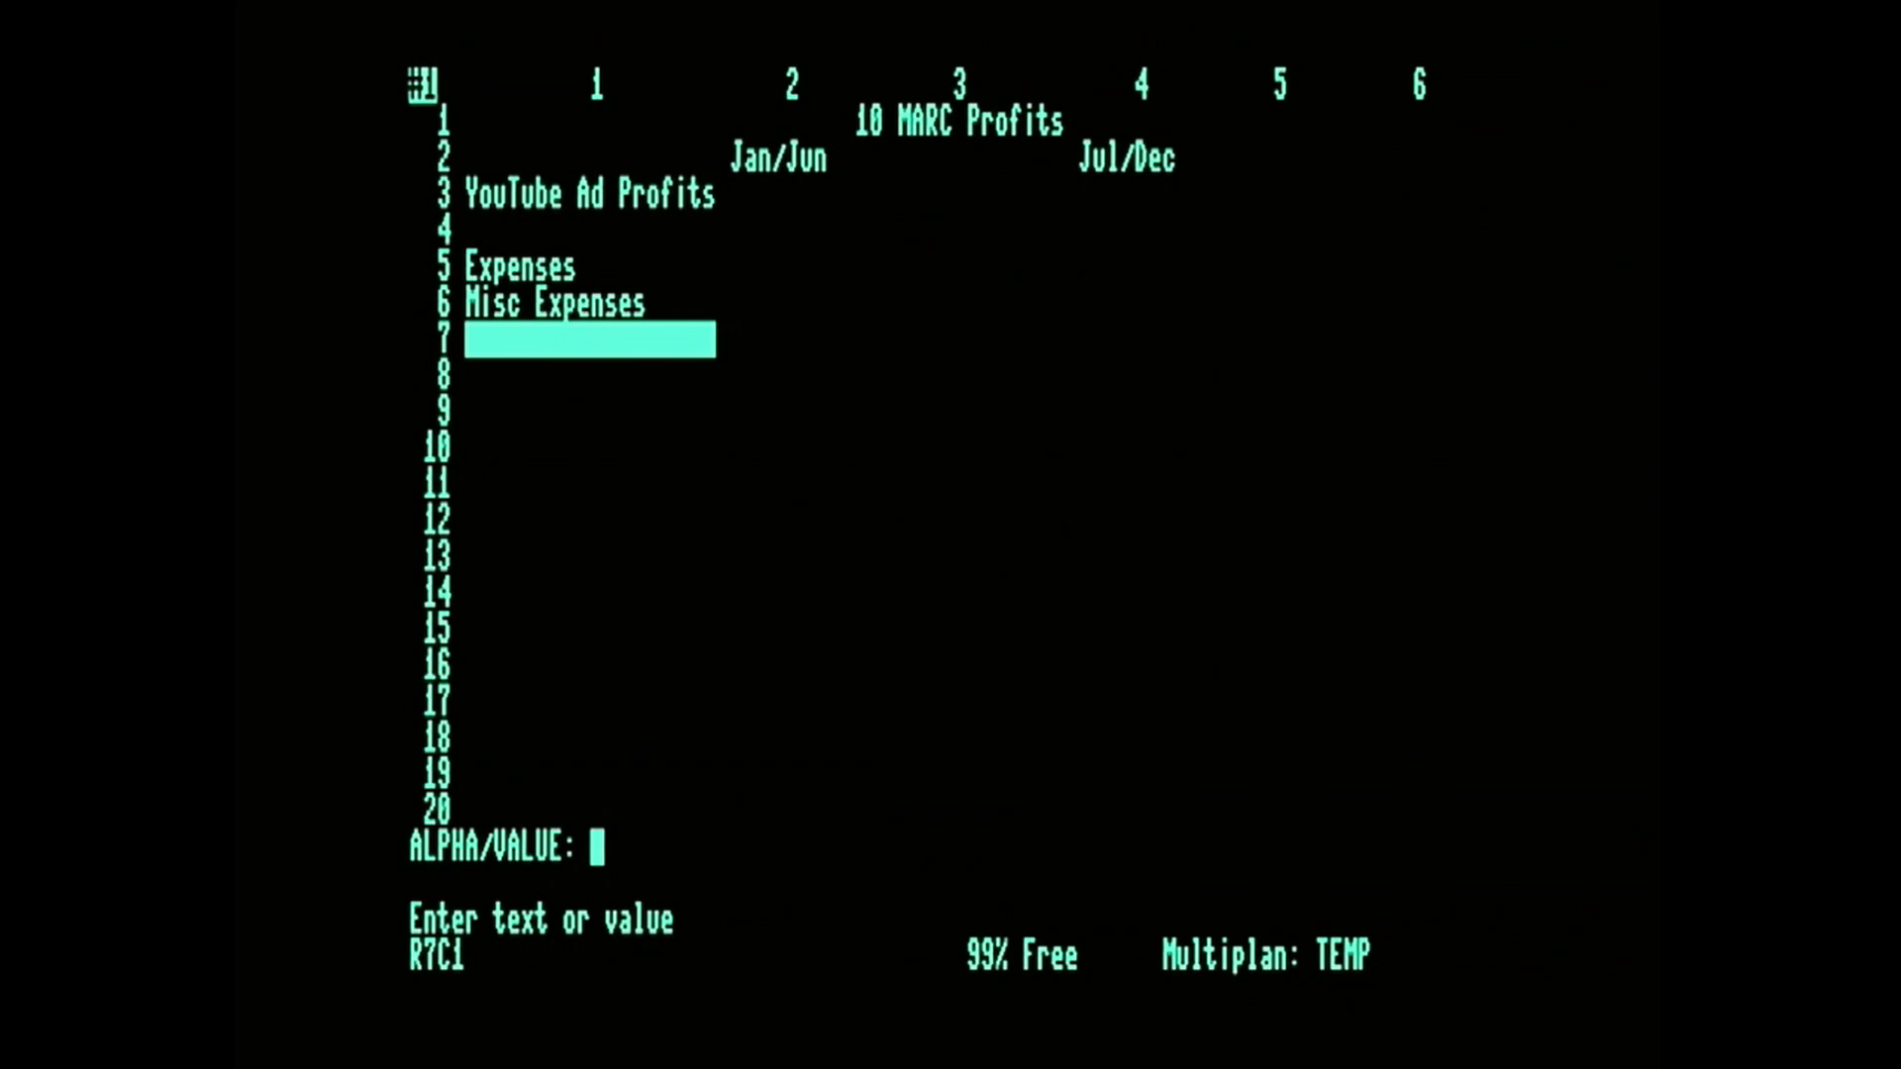
type("Promotions")
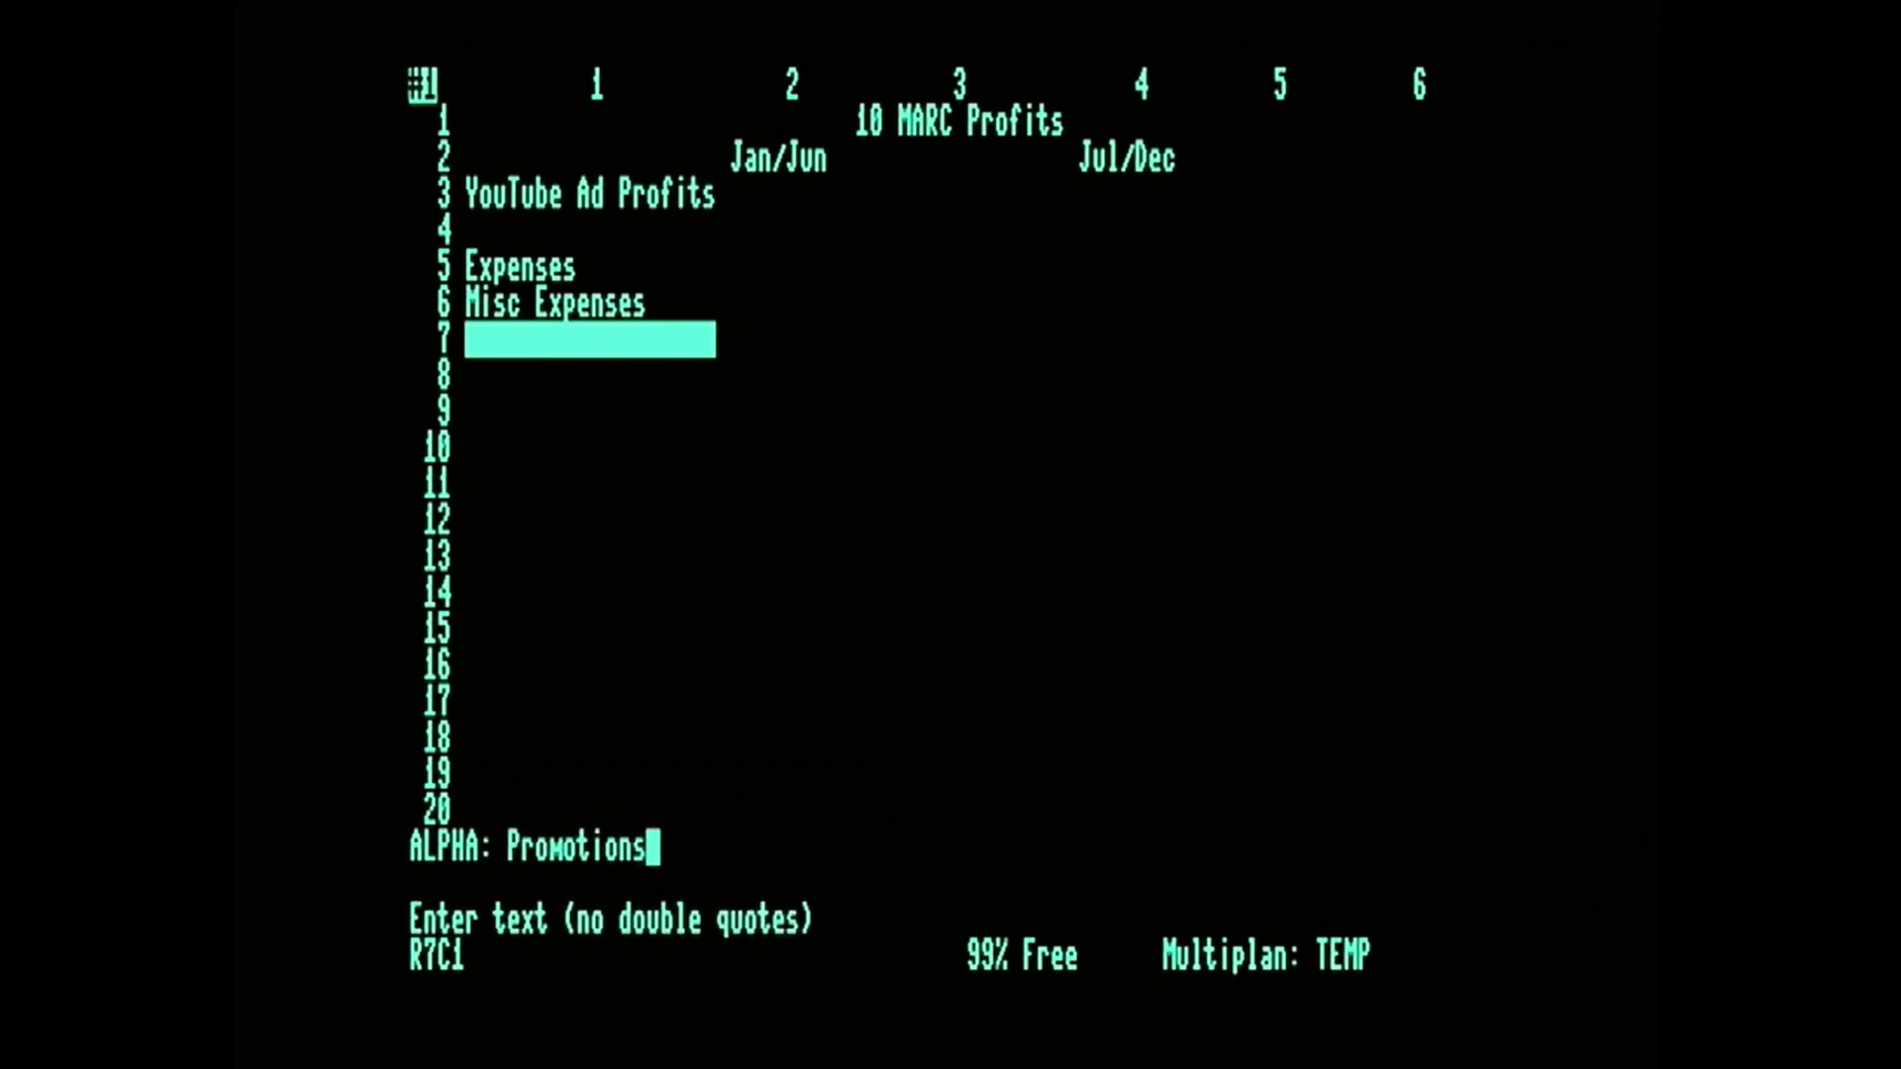
key("Down")
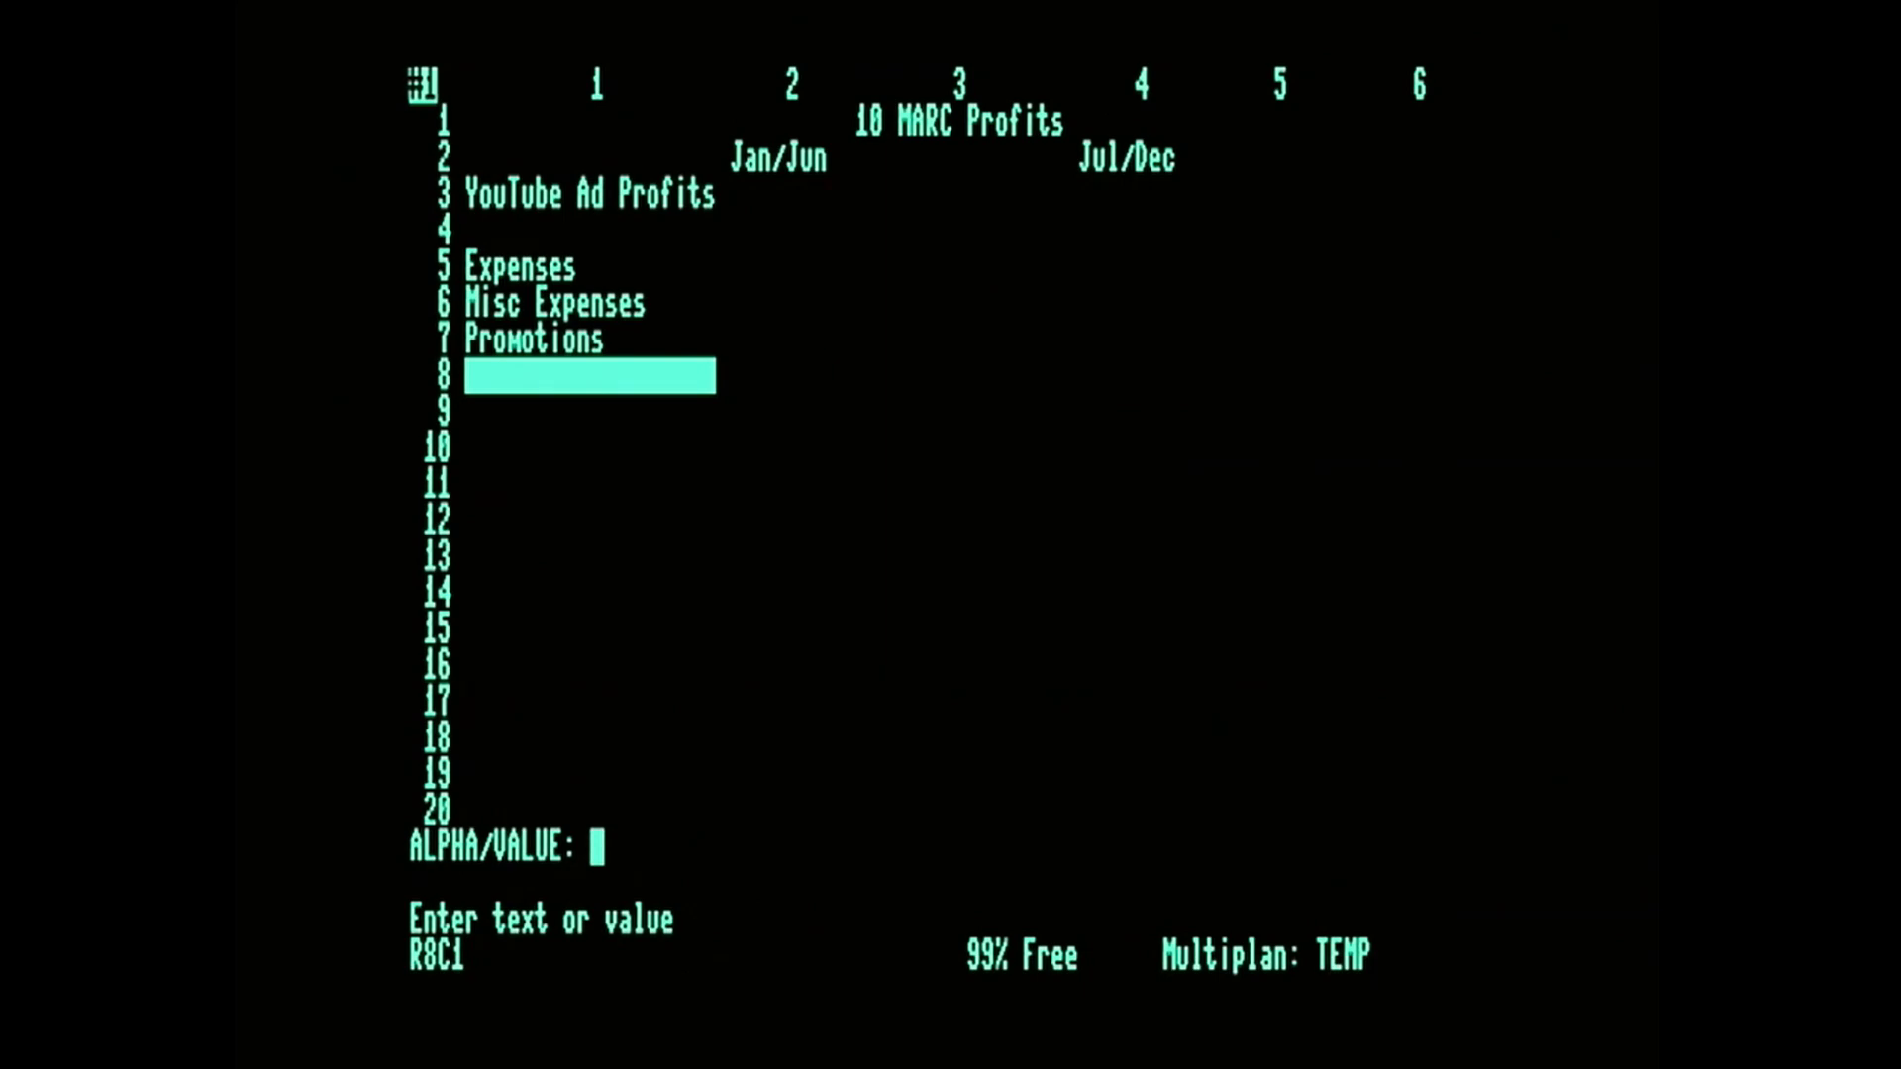
type("Retro HW Purchase")
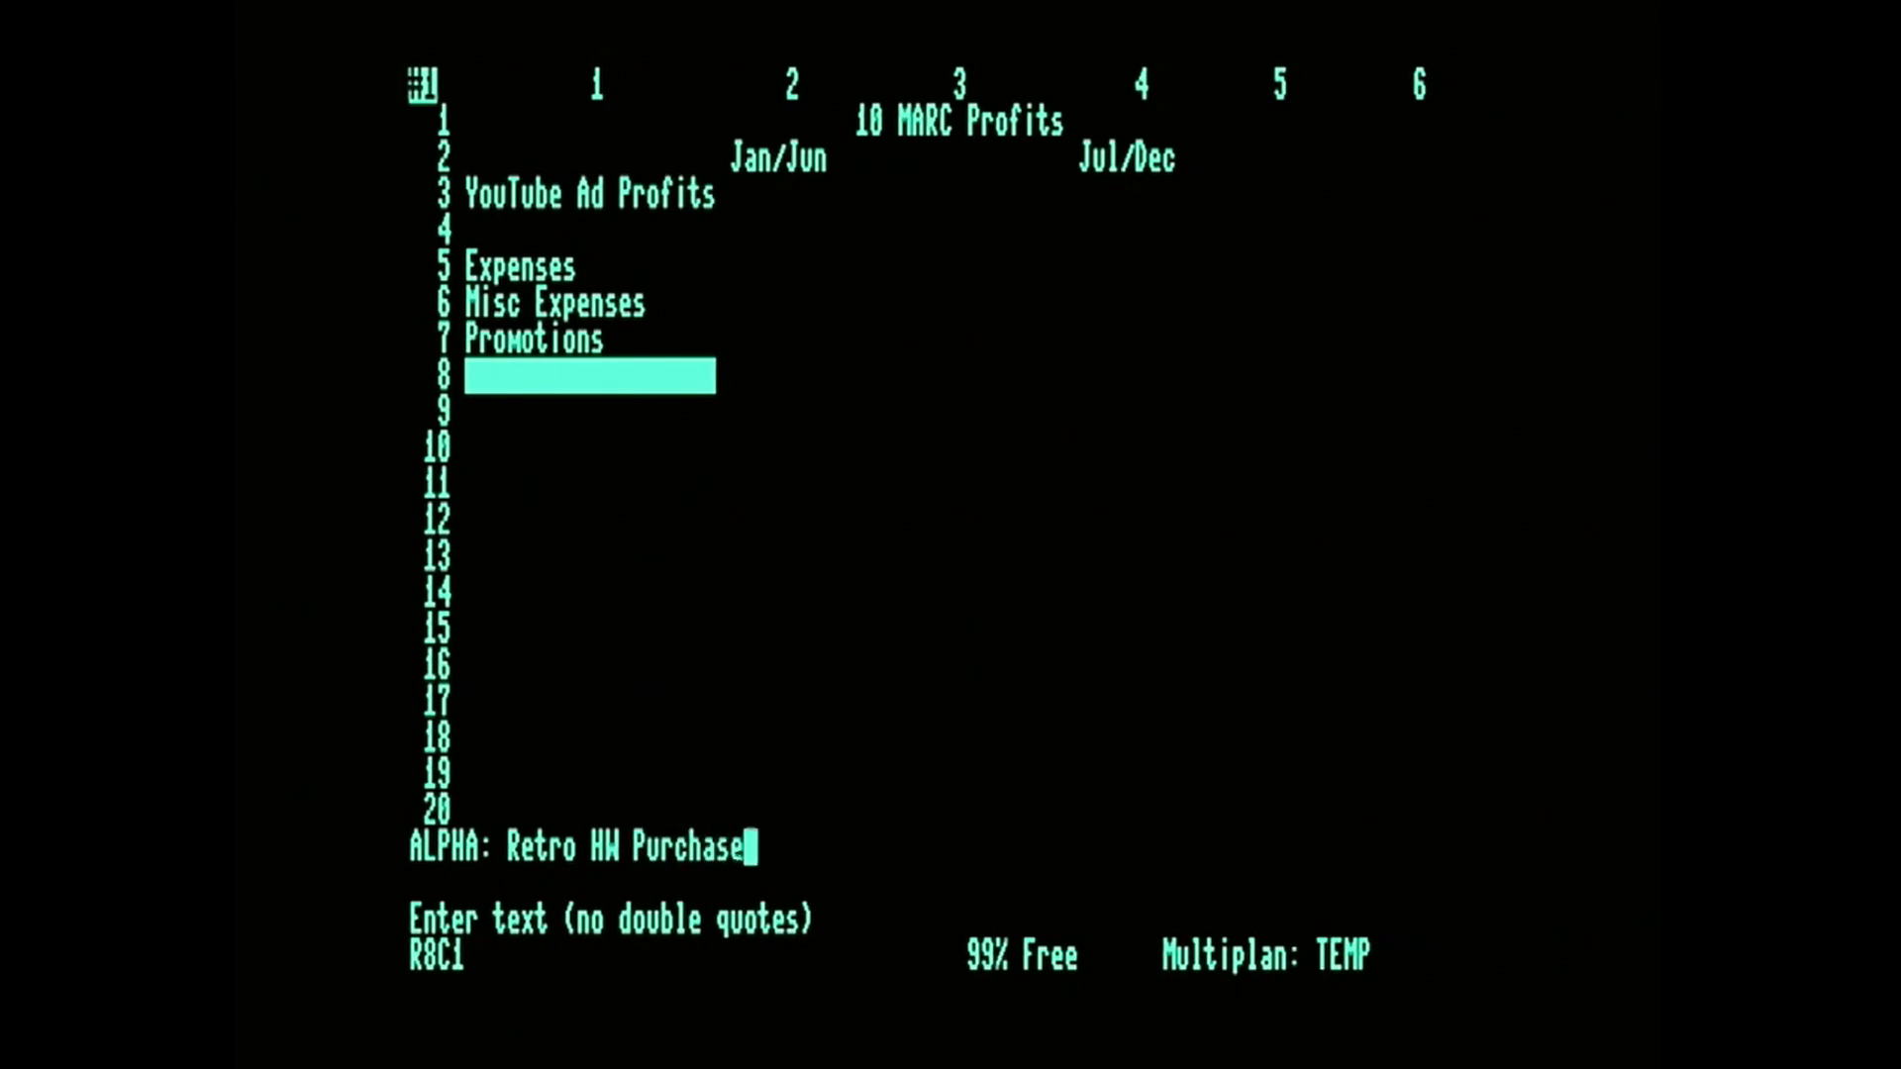
key("Return")
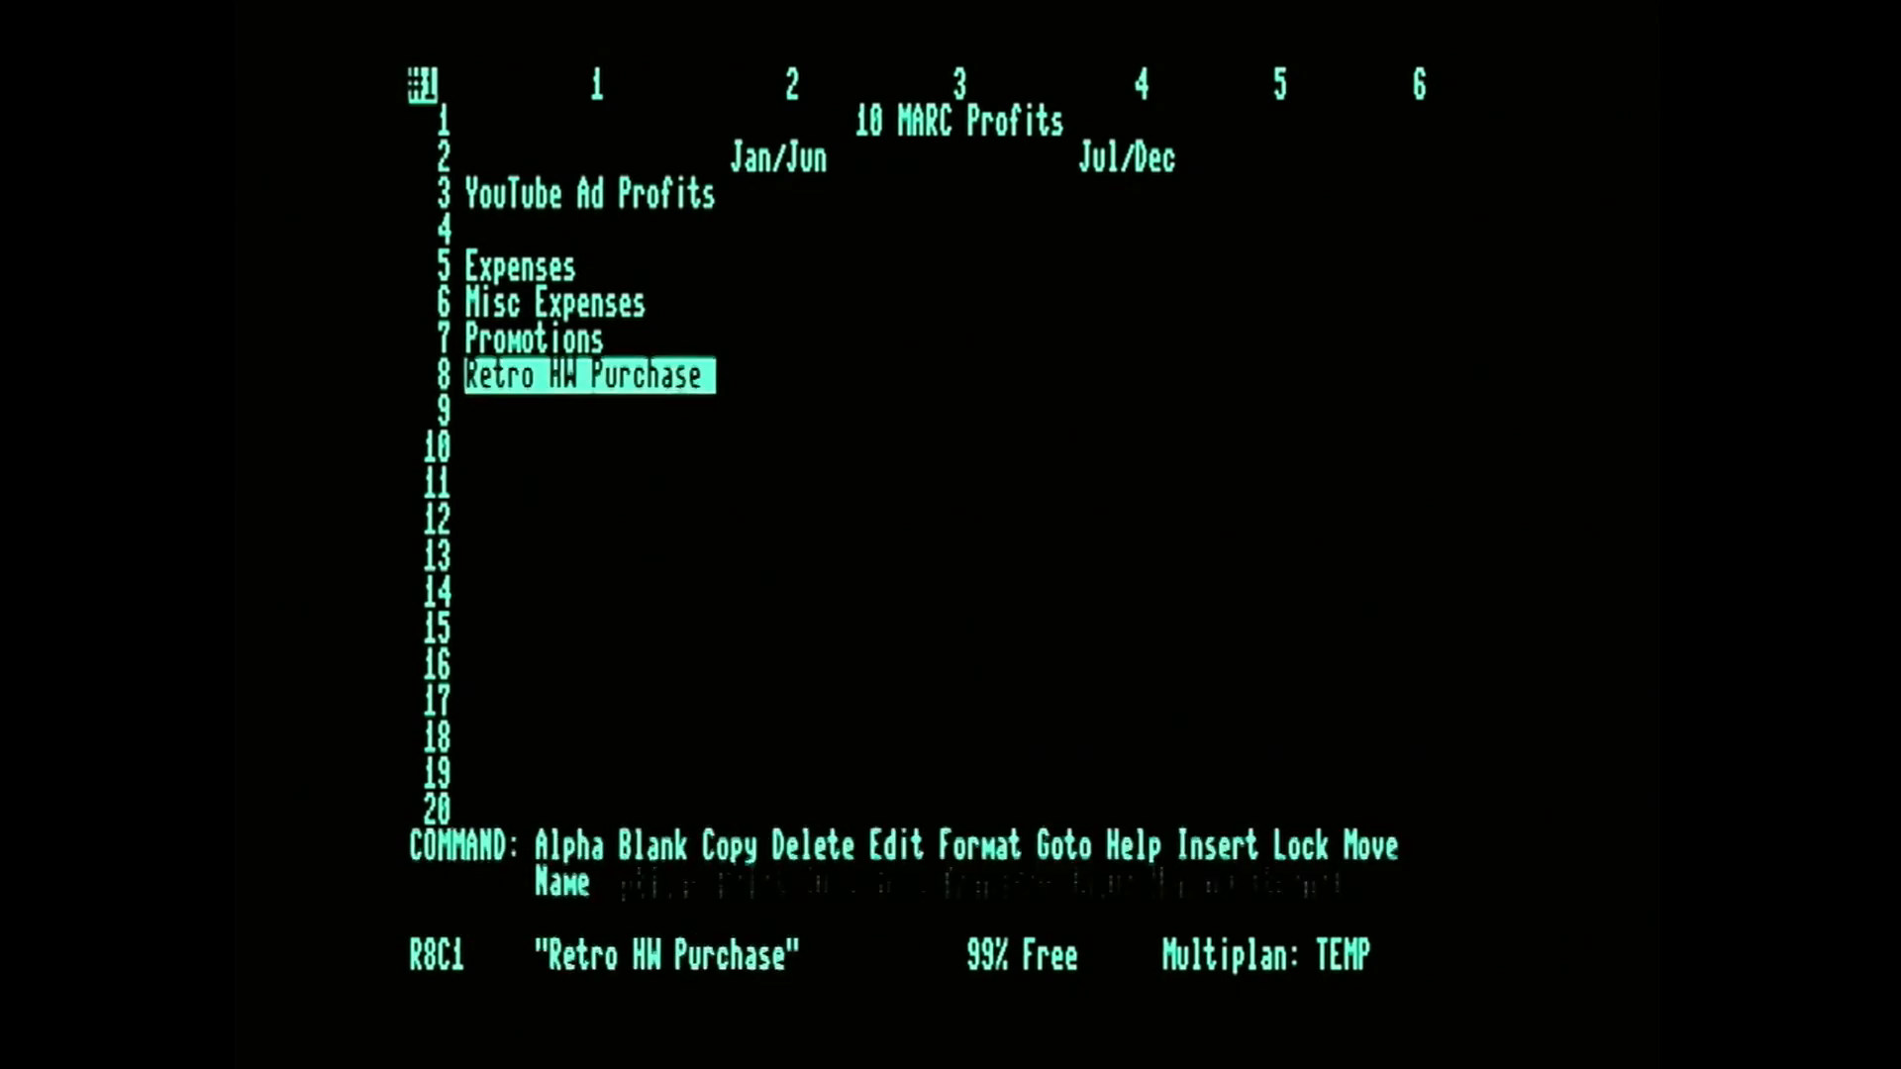
Enter 55 in R3C2 as the Jan/Jun value for YouTube Ad Profits.
key("Up")
key("Up")
key("Up")
key("Up")
key("Up")
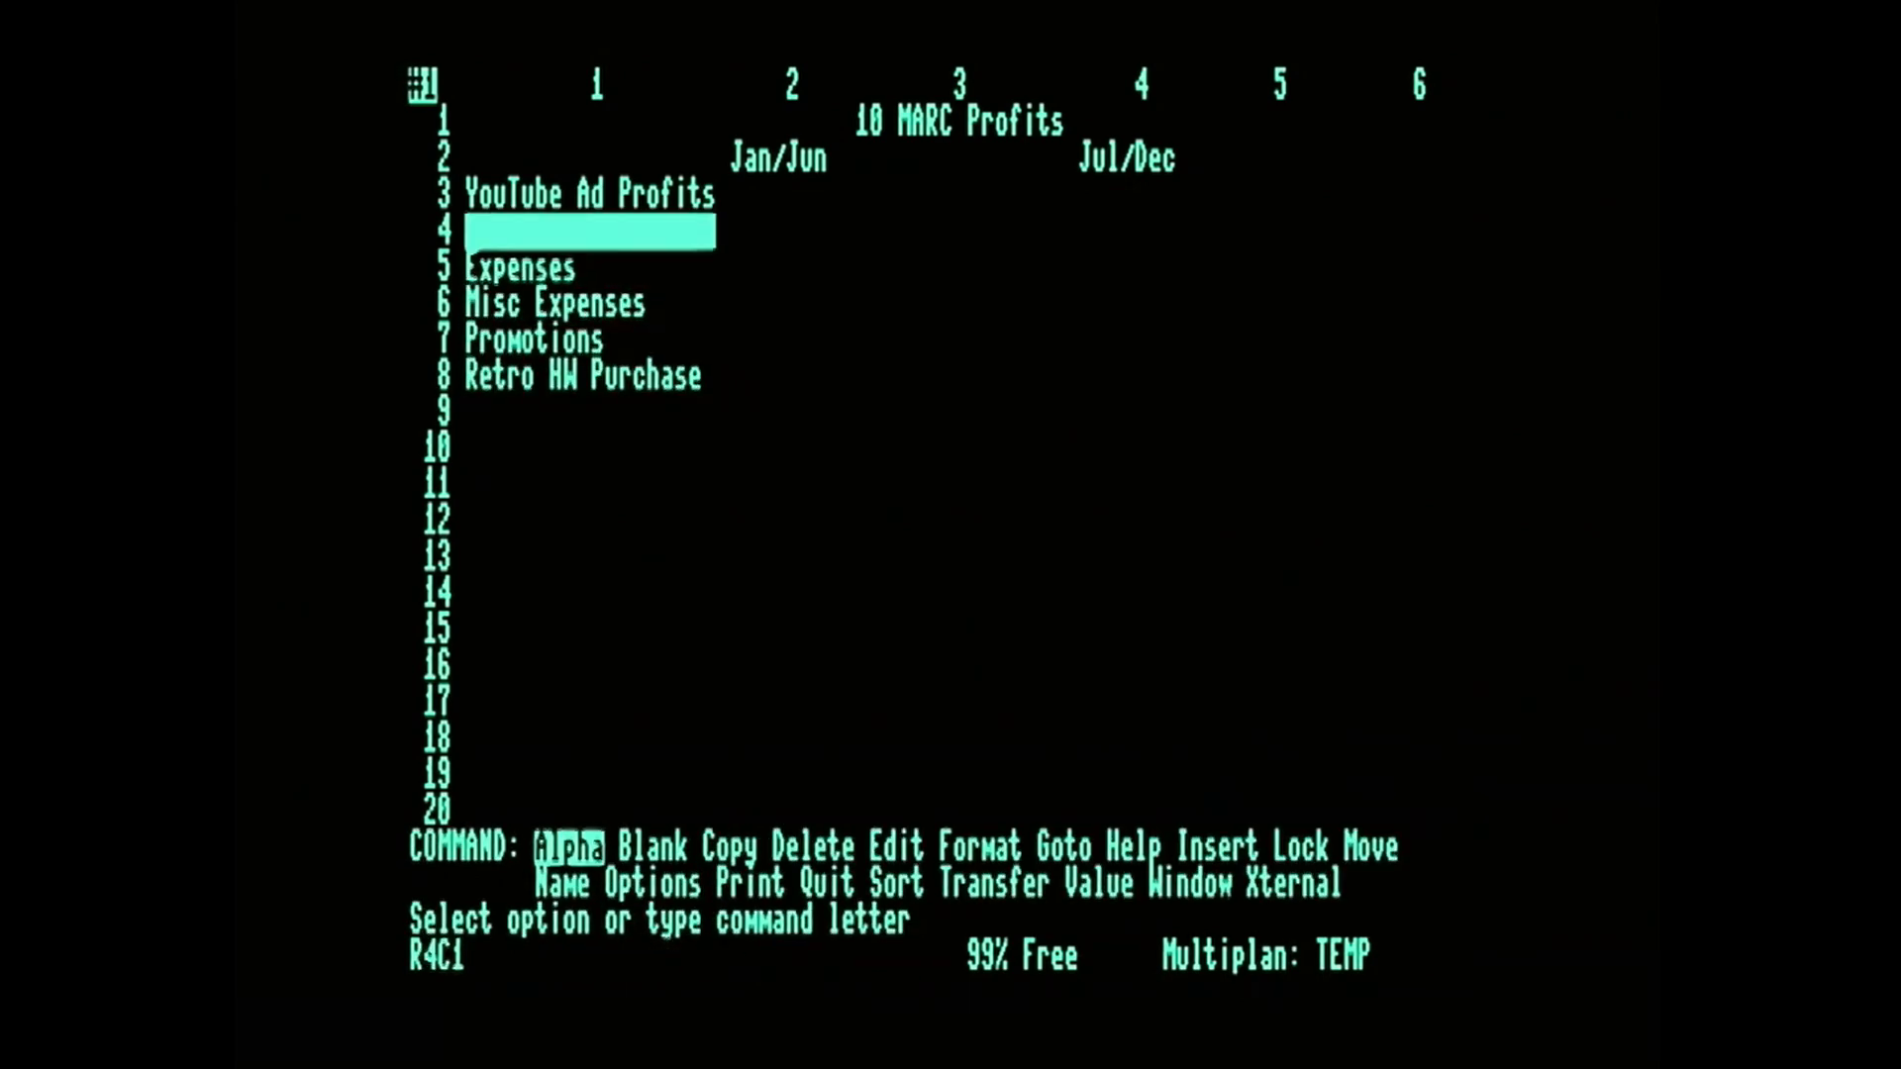
key("Right")
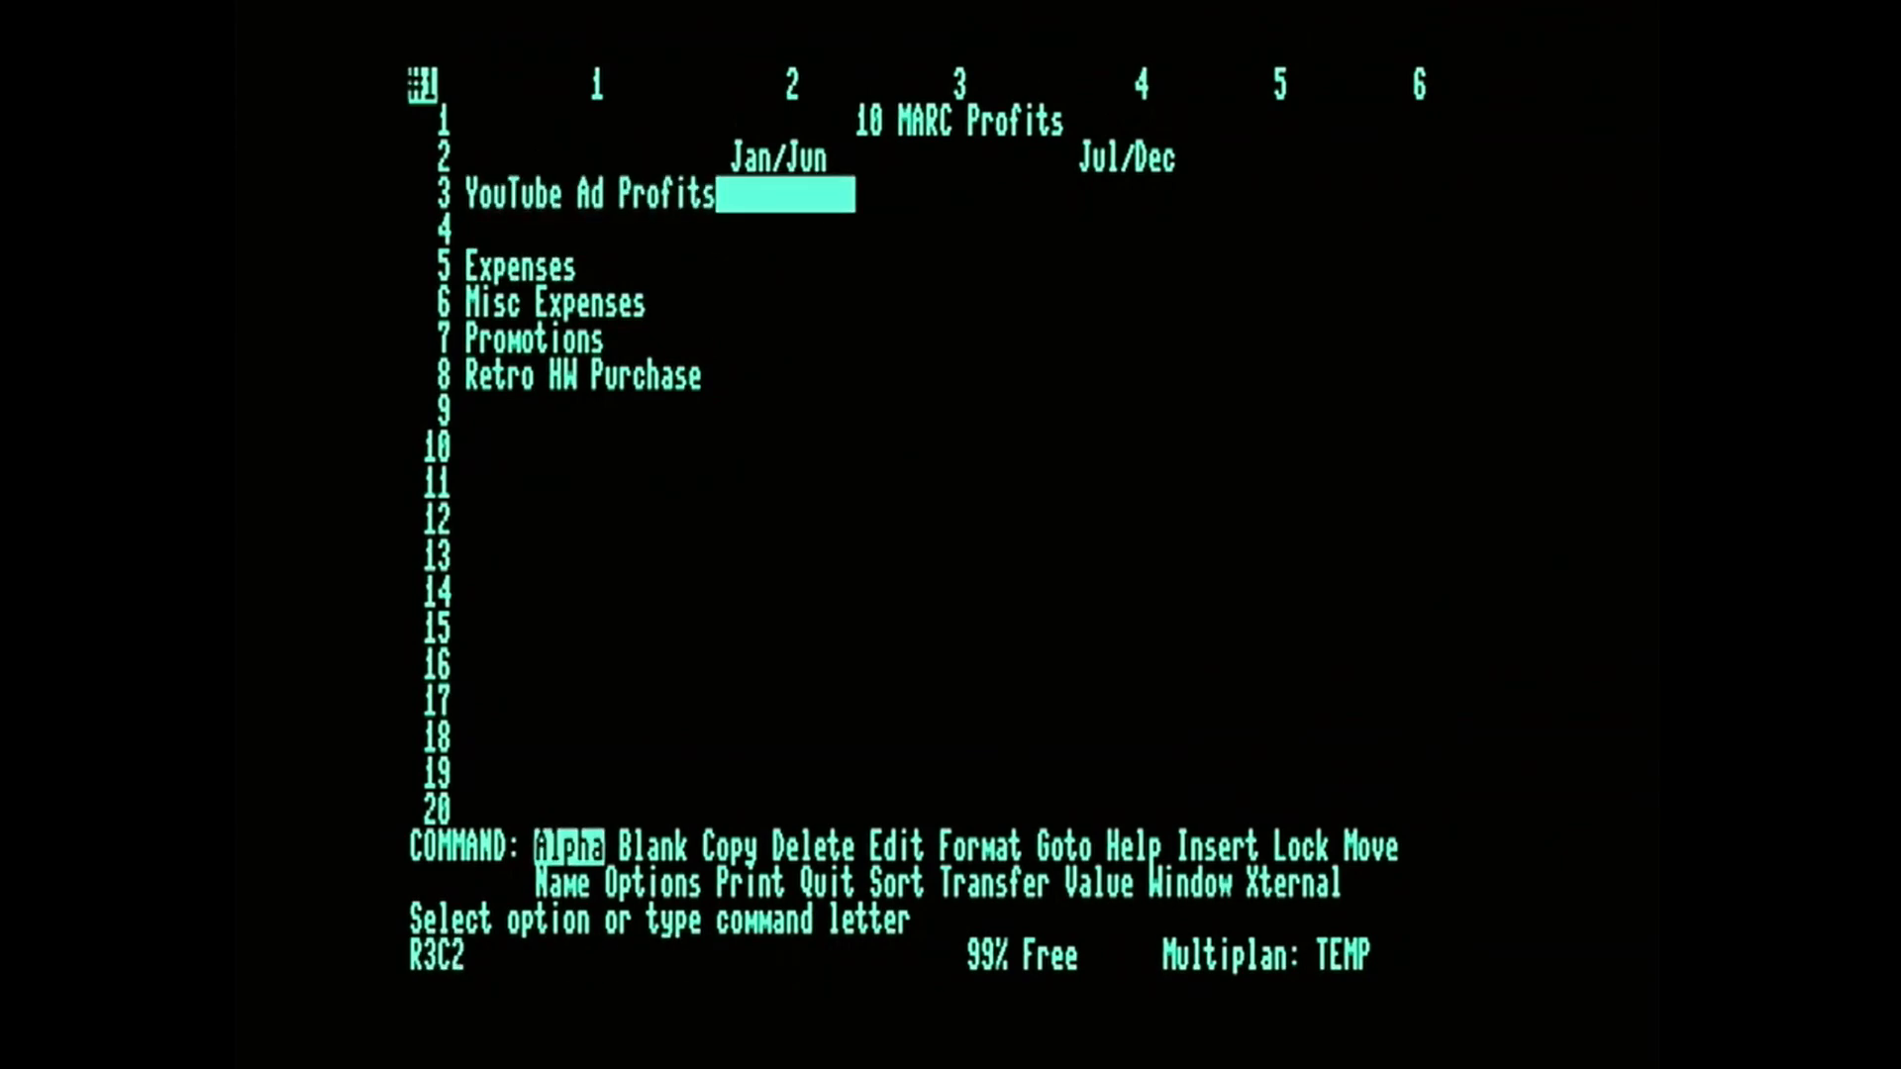
key("Right")
key("Right")
key("Right")
key("Left")
key("Left")
key("Left")
key("Right")
key("Right")
key("Left")
key("Left")
key("Down")
key("Up")
type("55")
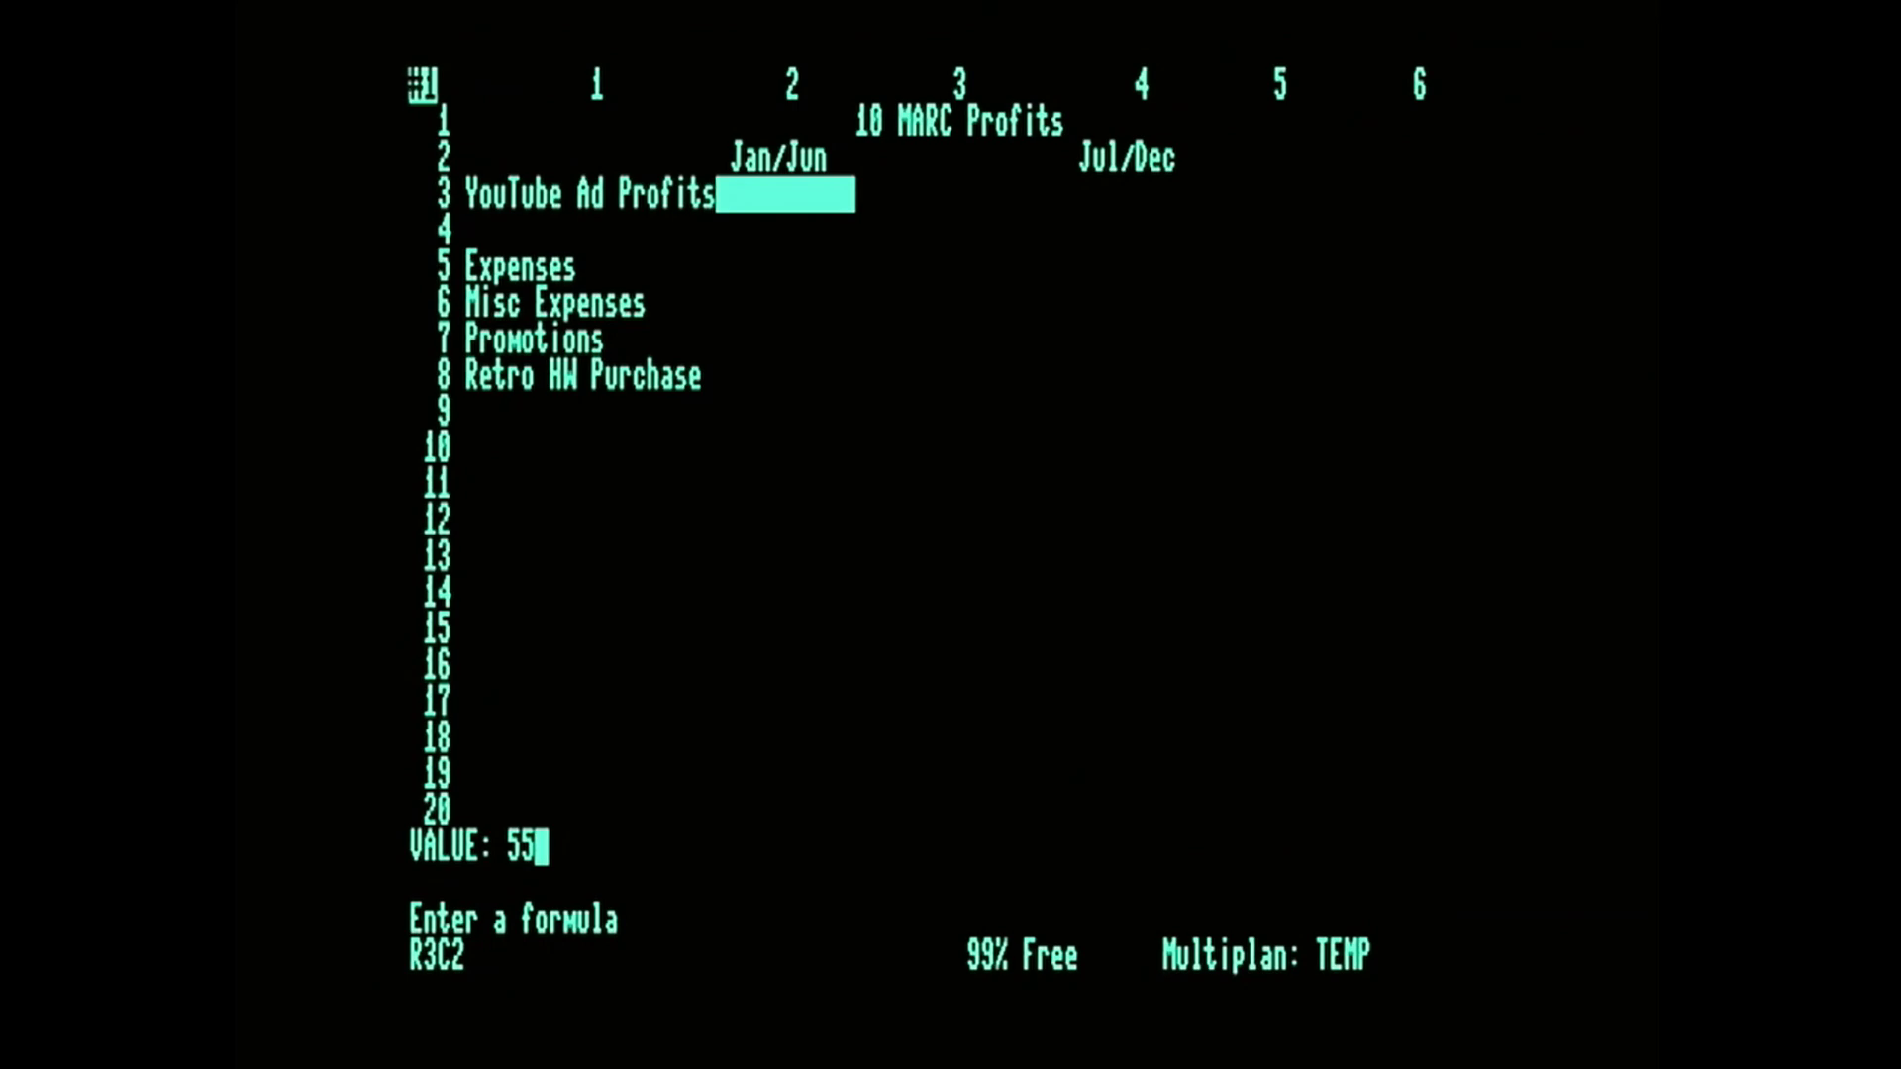
key("Return")
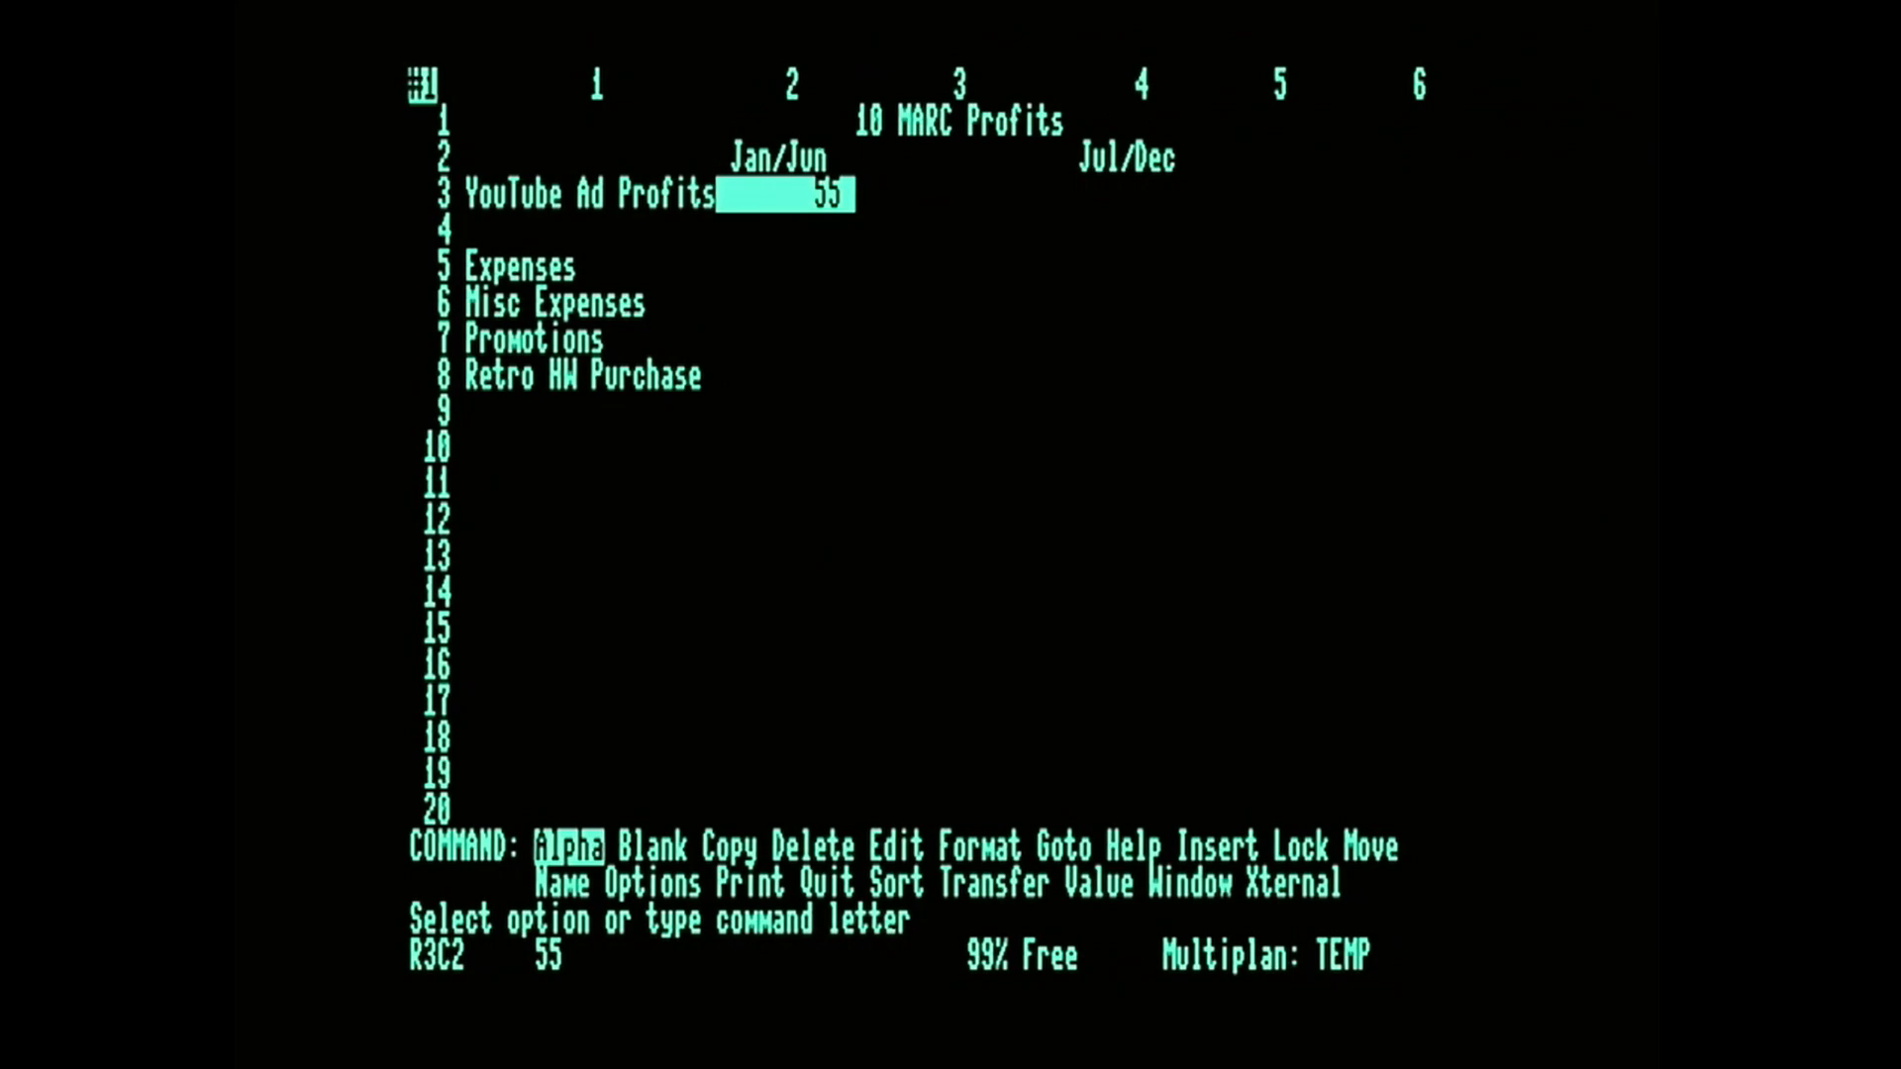
Format the cell range R3C2:R15C4 with the $ format code, keeping the default alignment.
key("f")
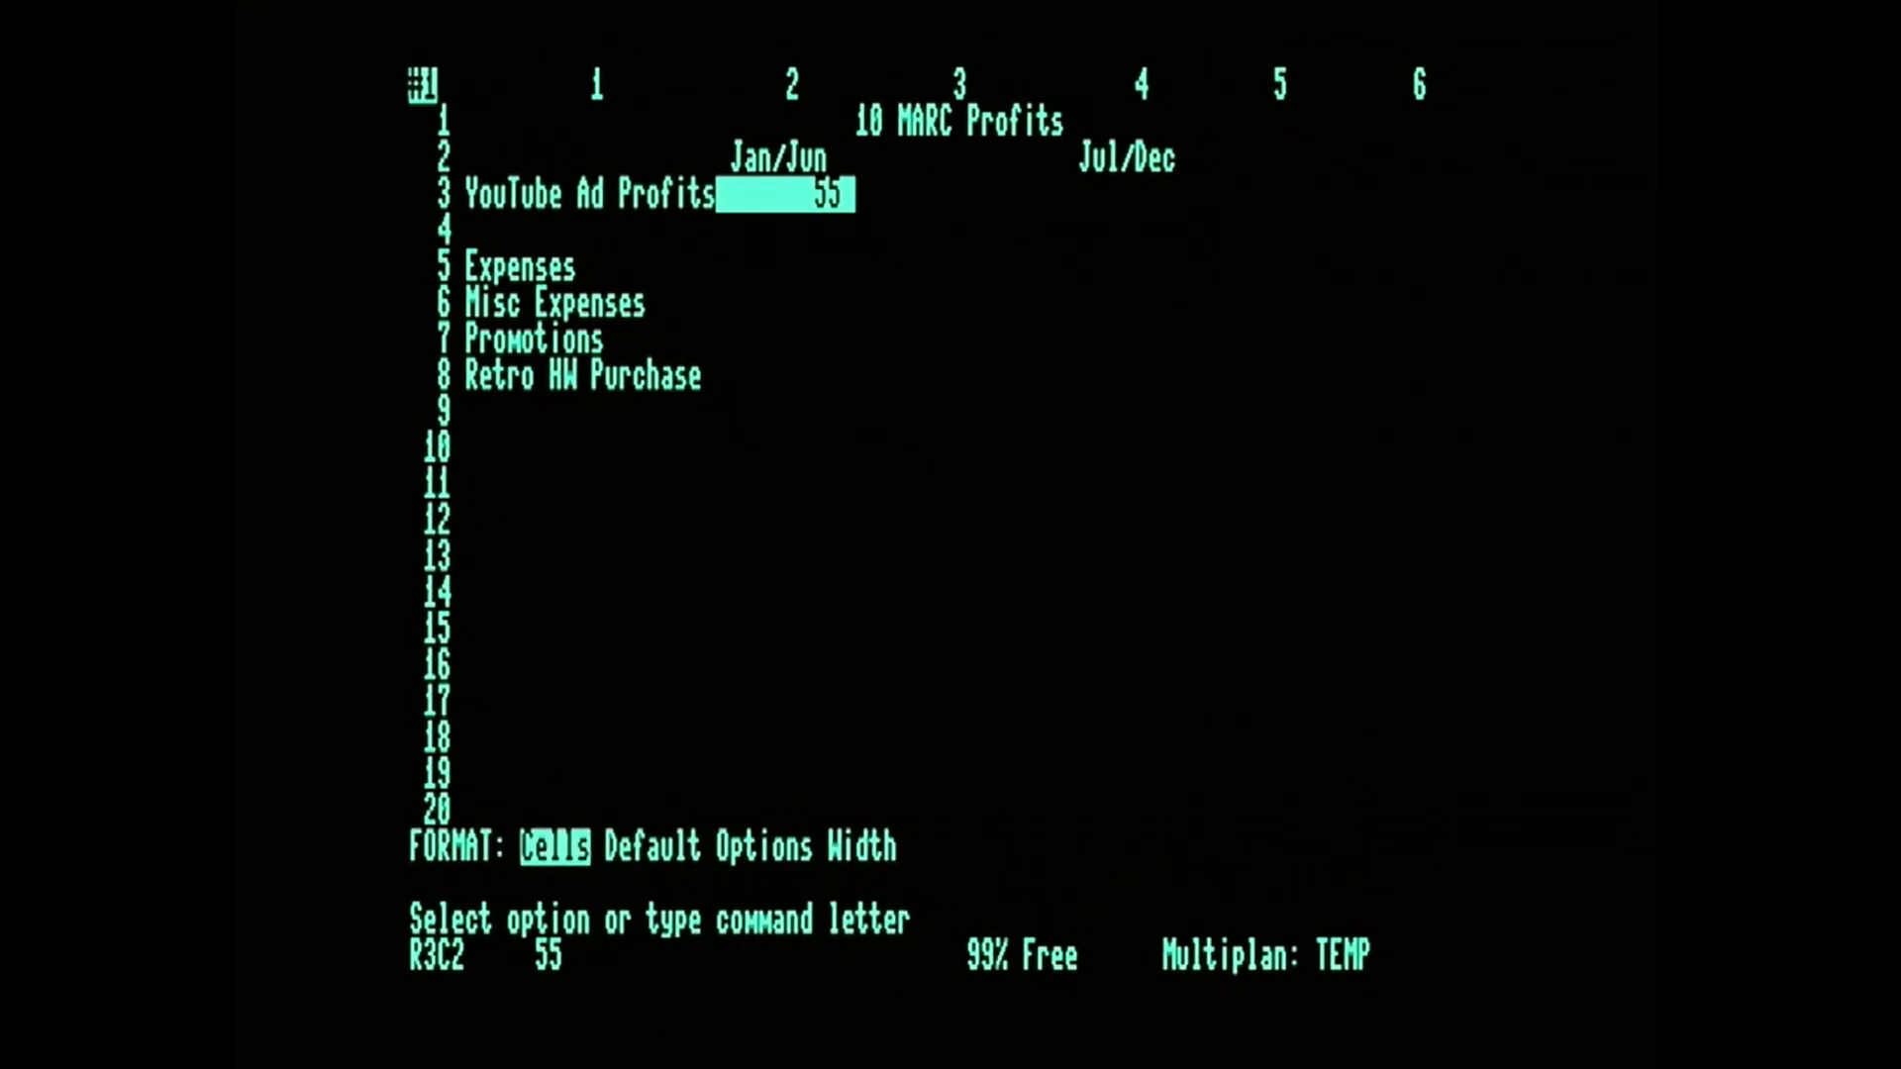
key("c")
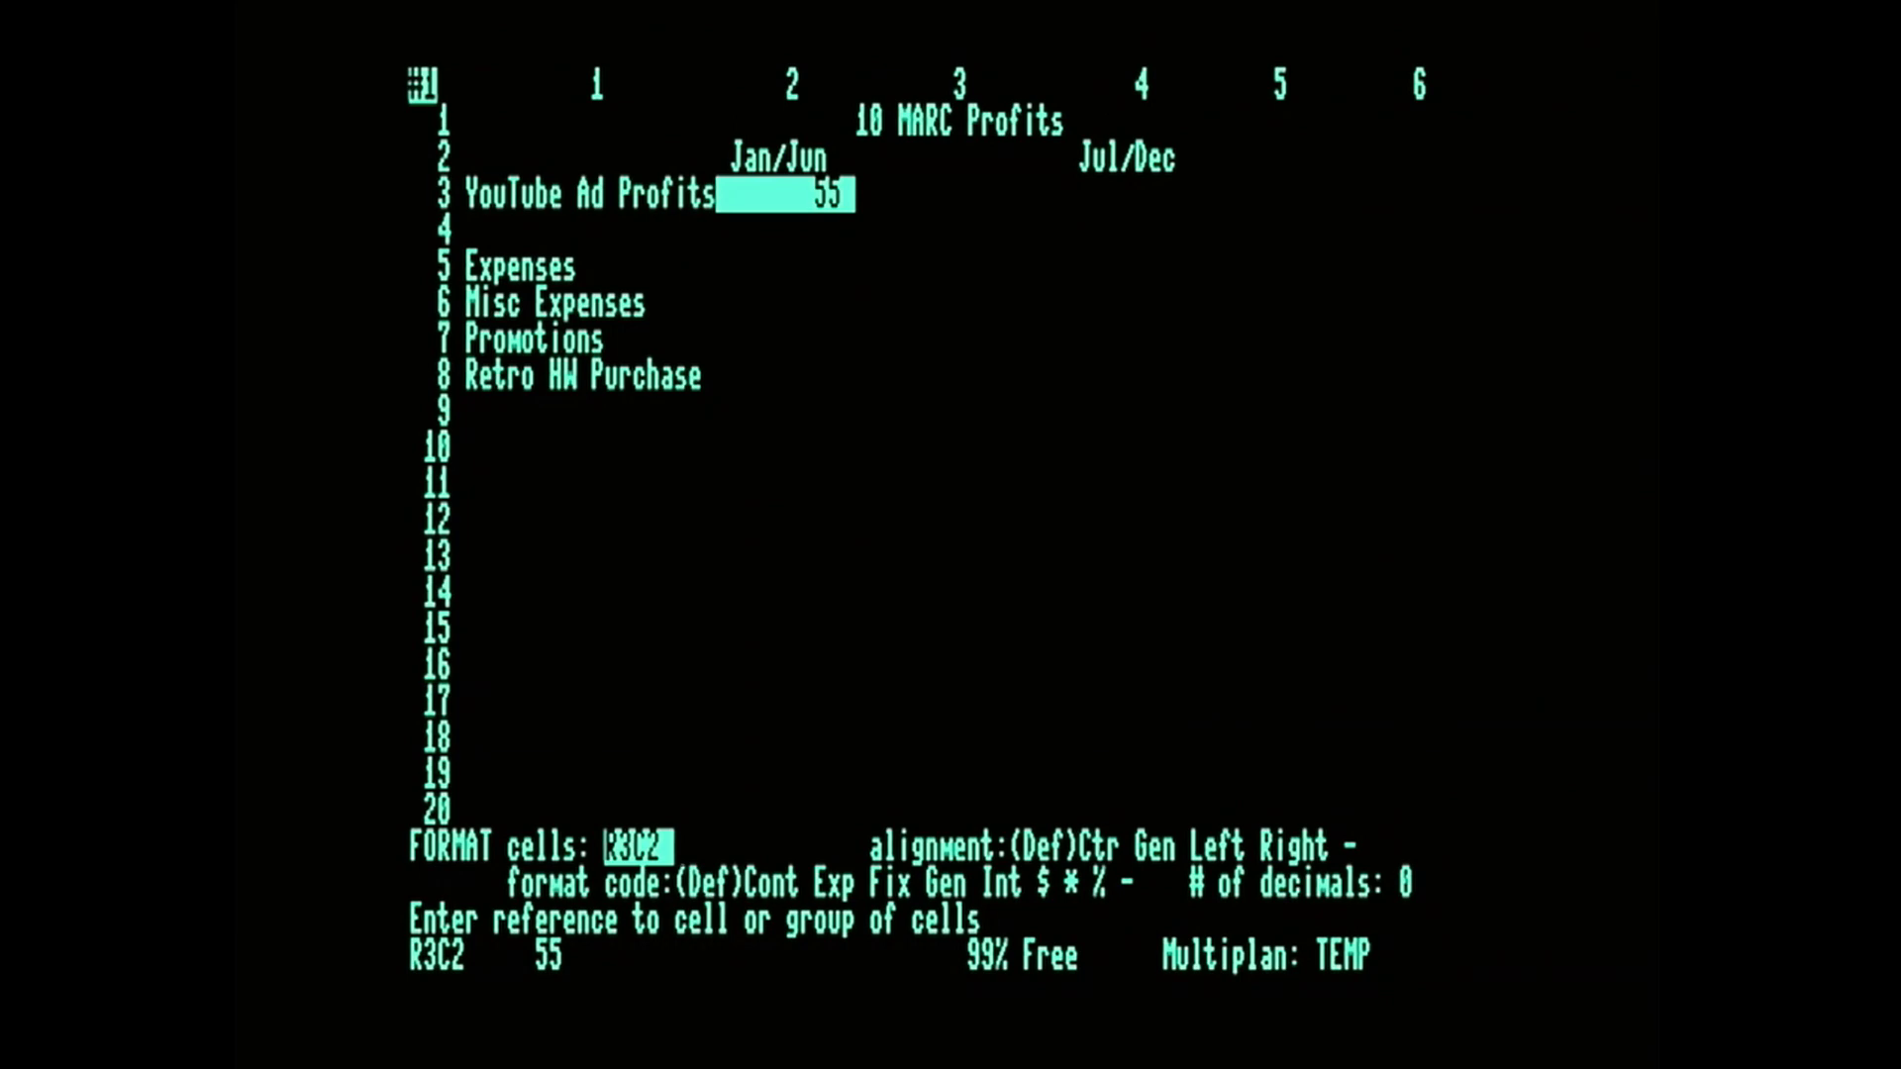
type(":")
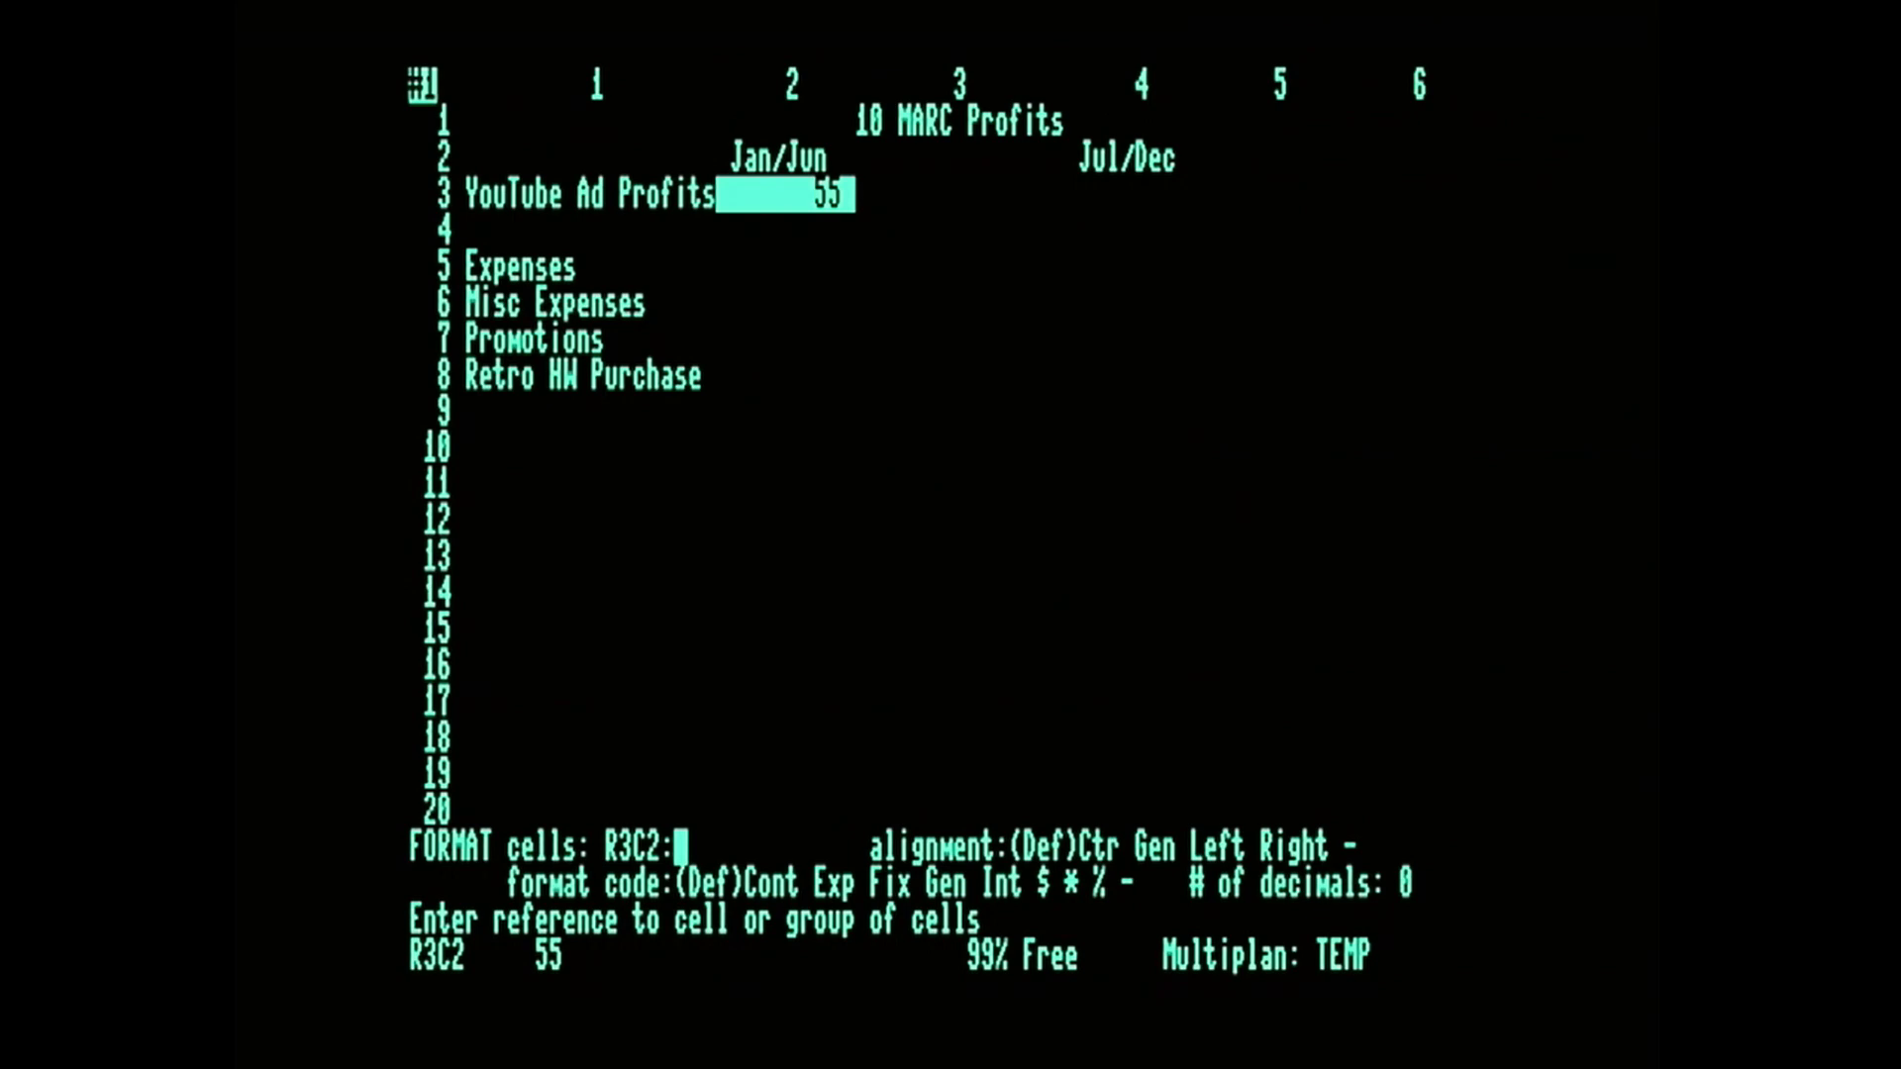
type("r15")
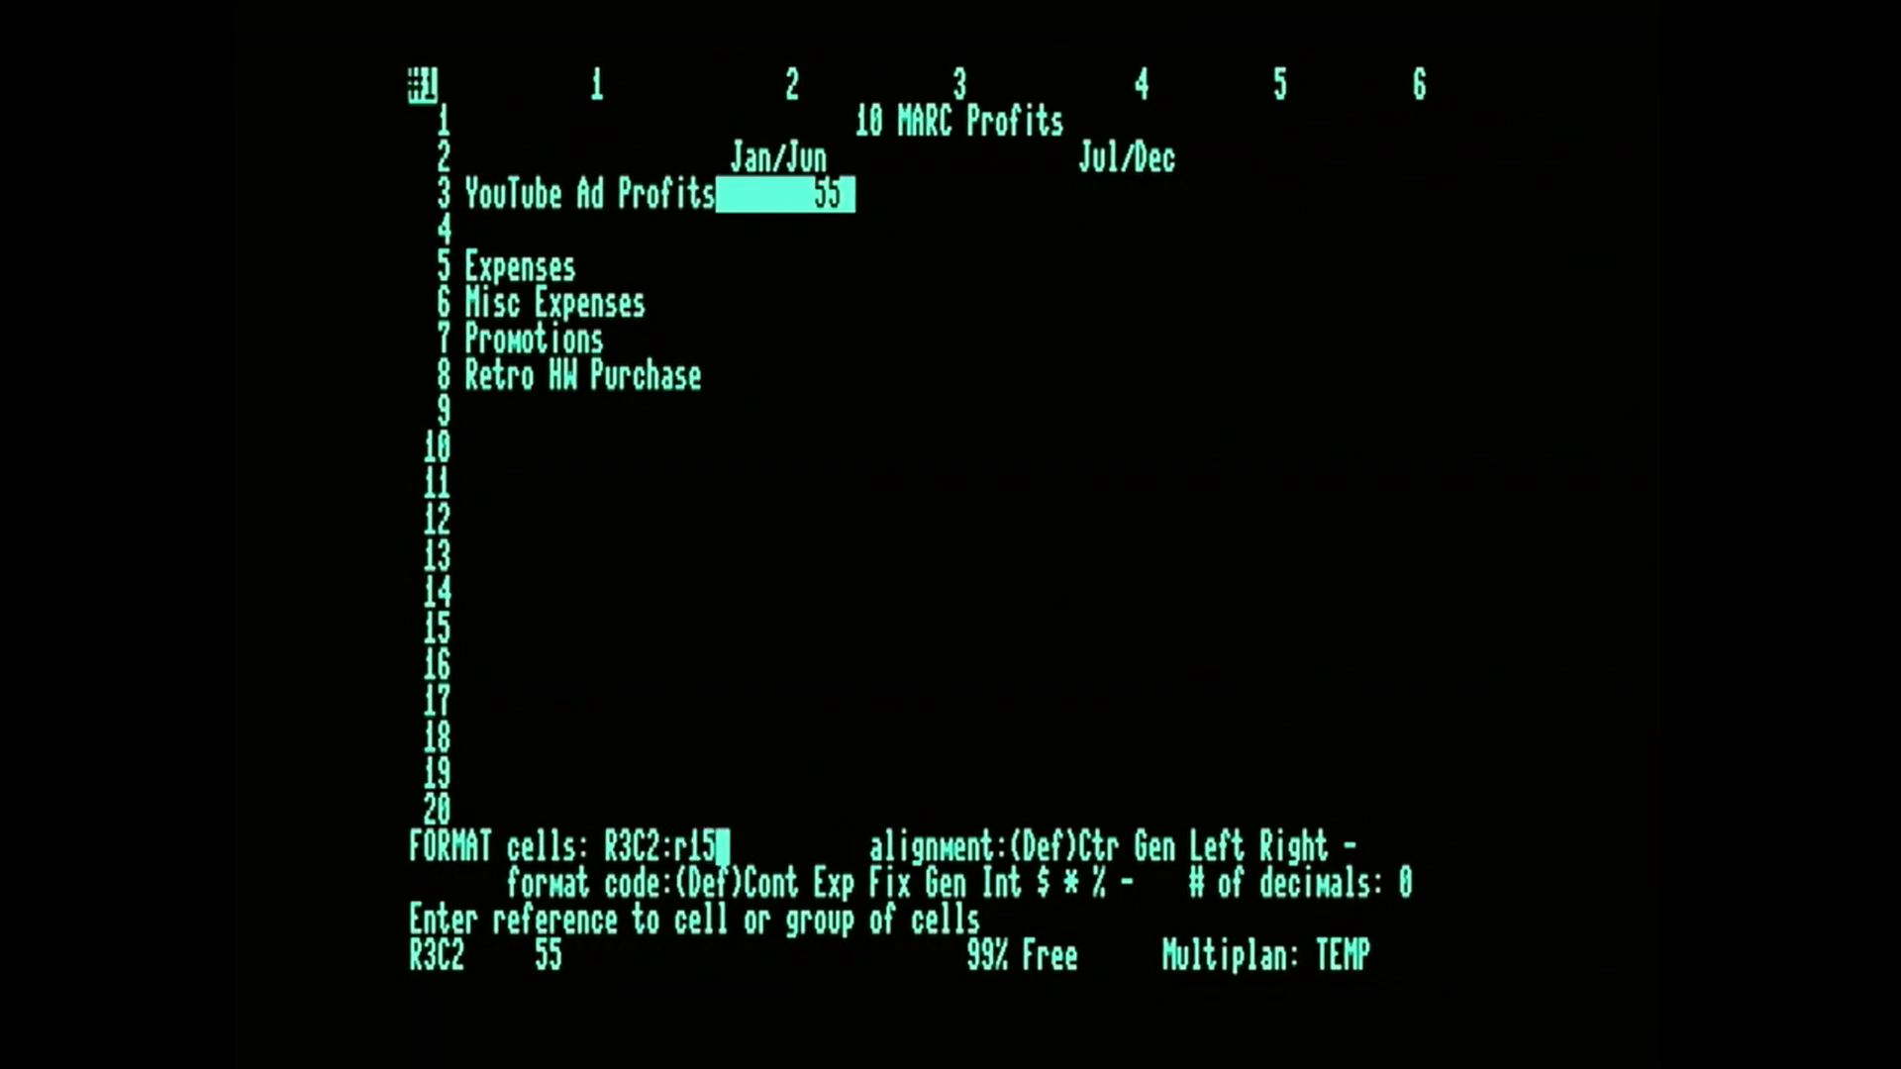
type("c4")
key("Tab")
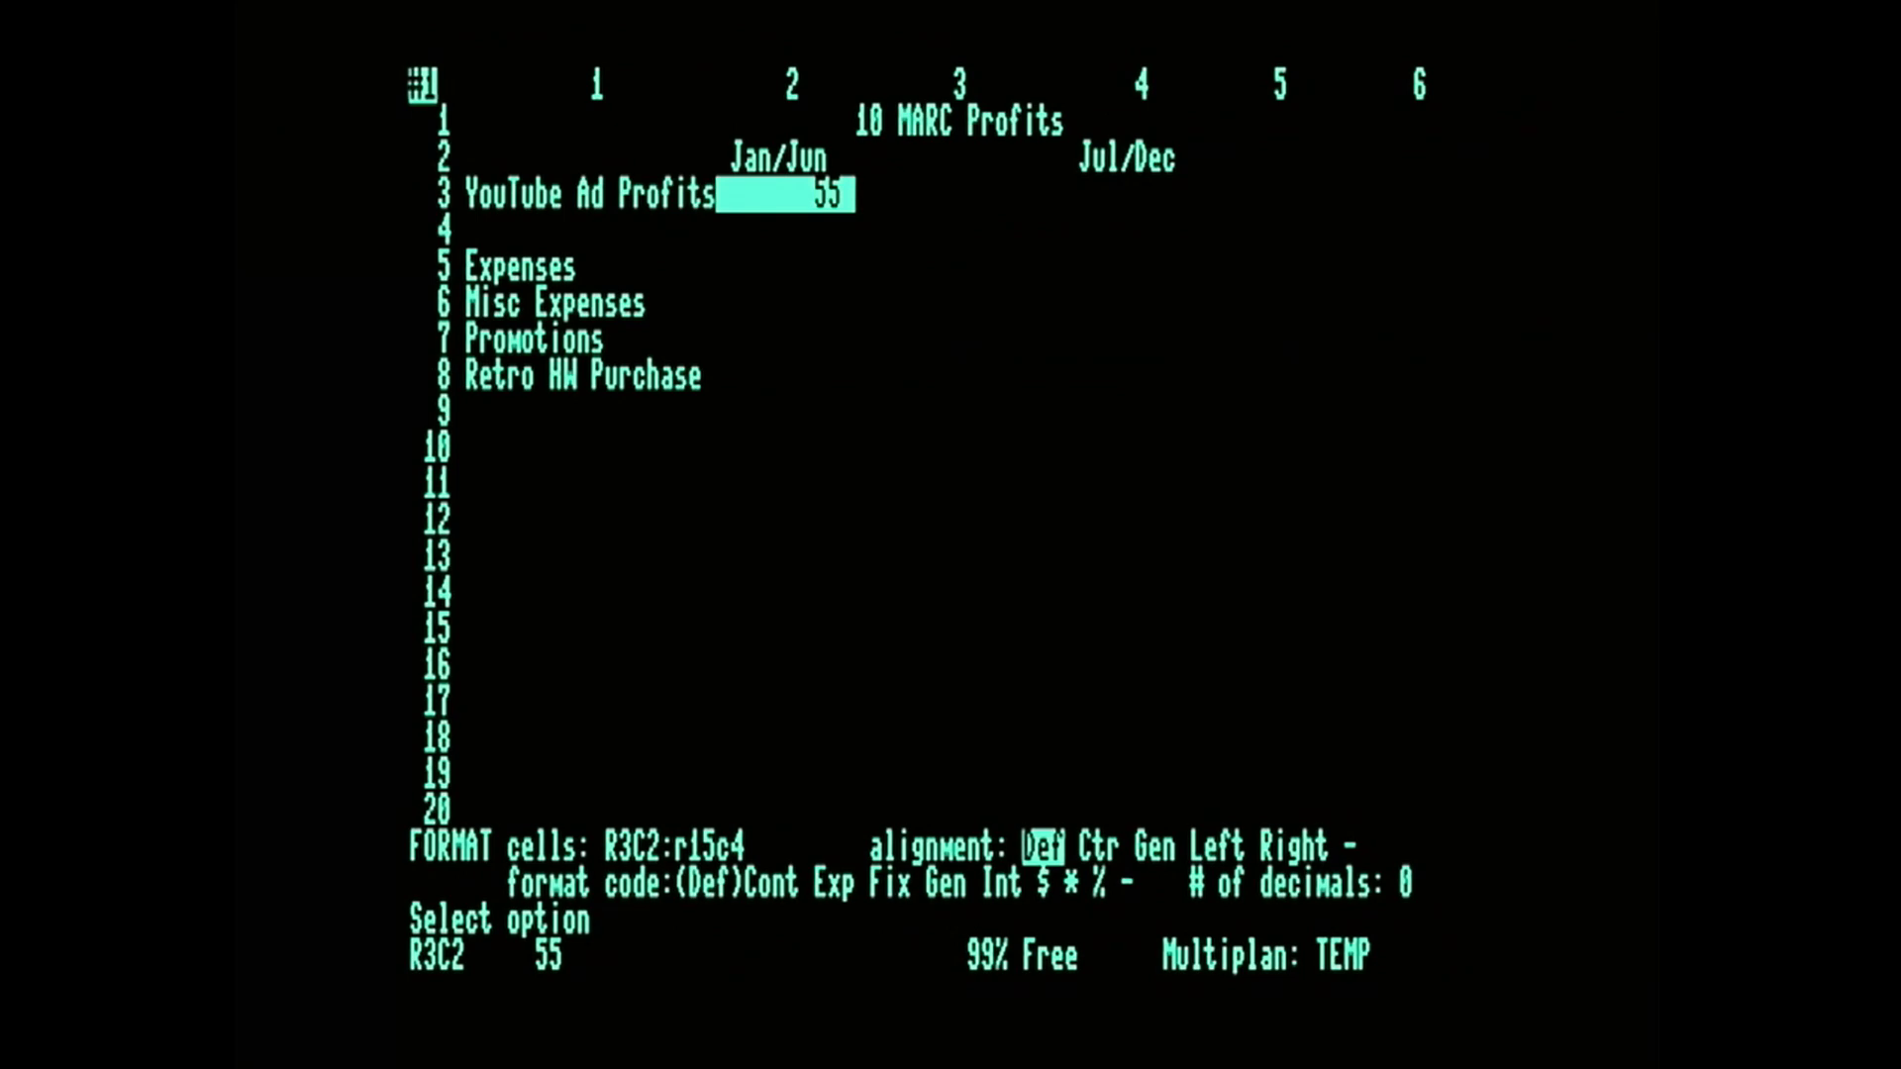
key("Tab")
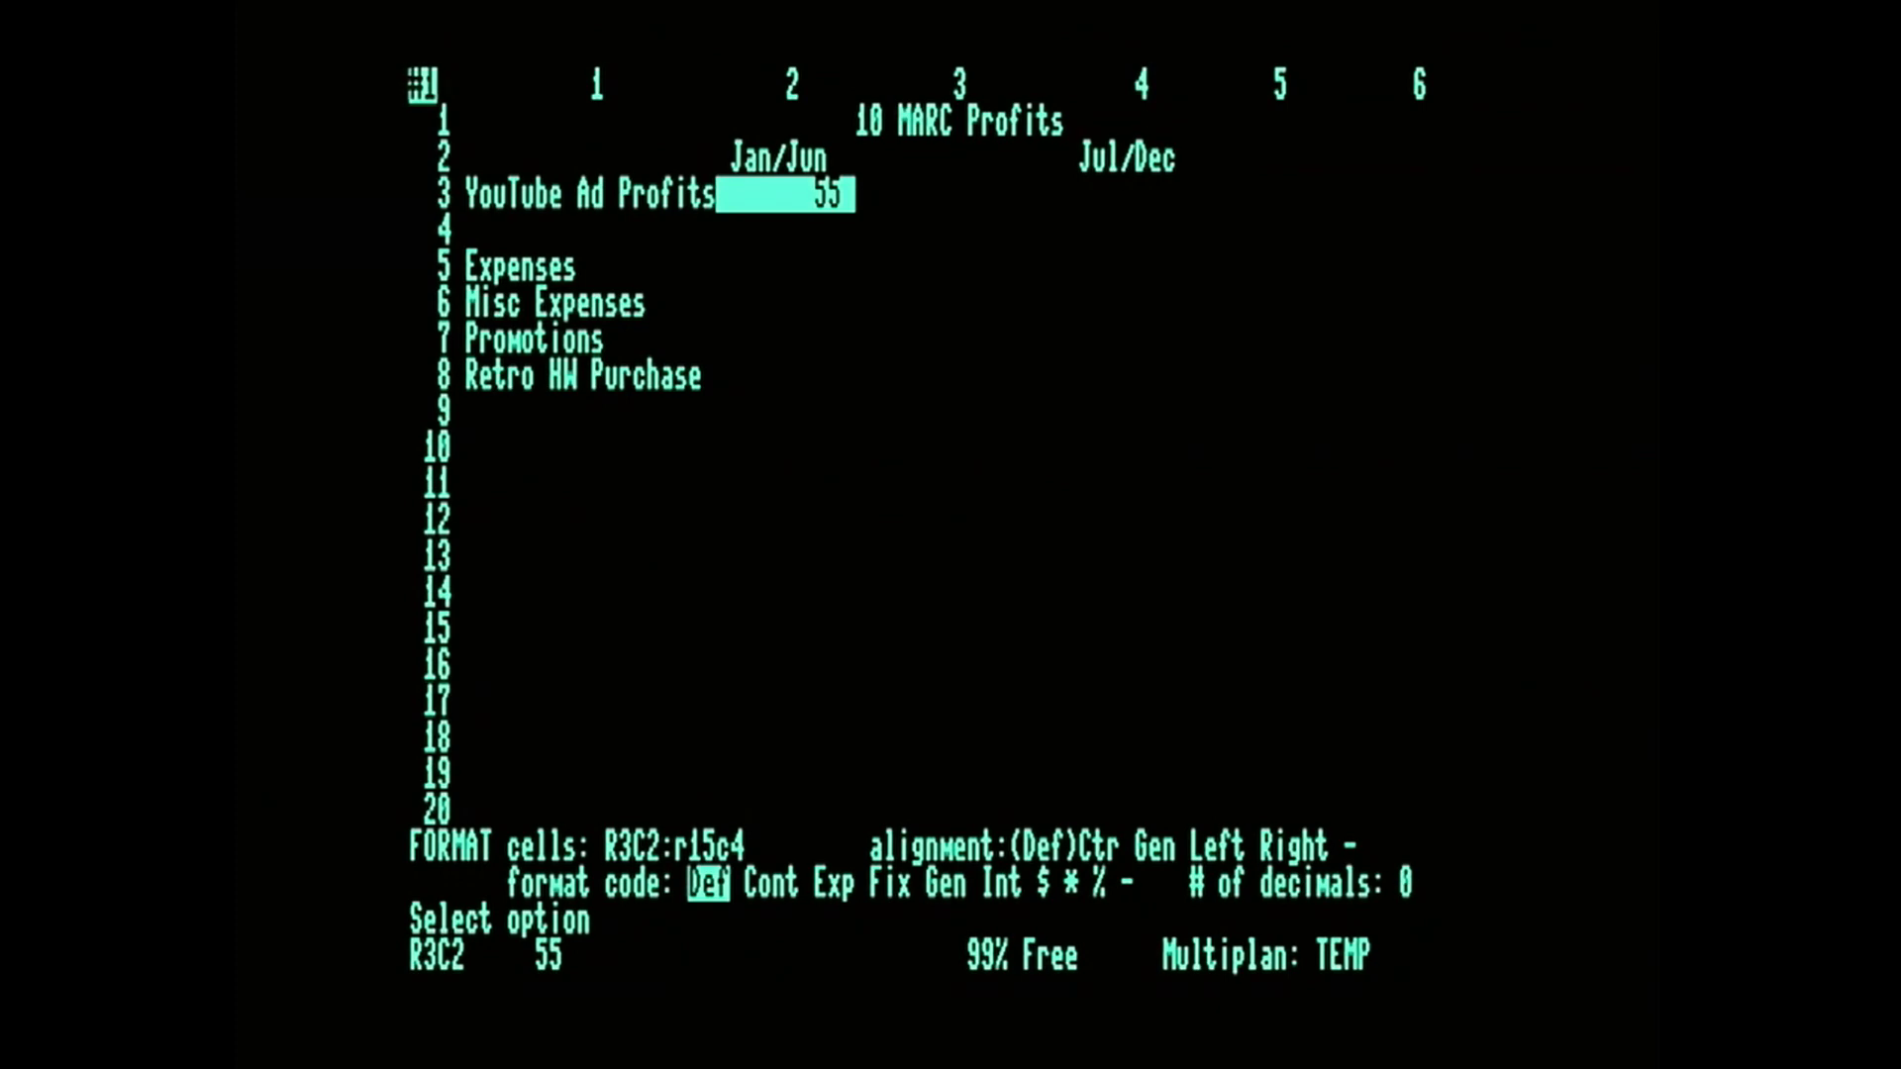
key("shift+4")
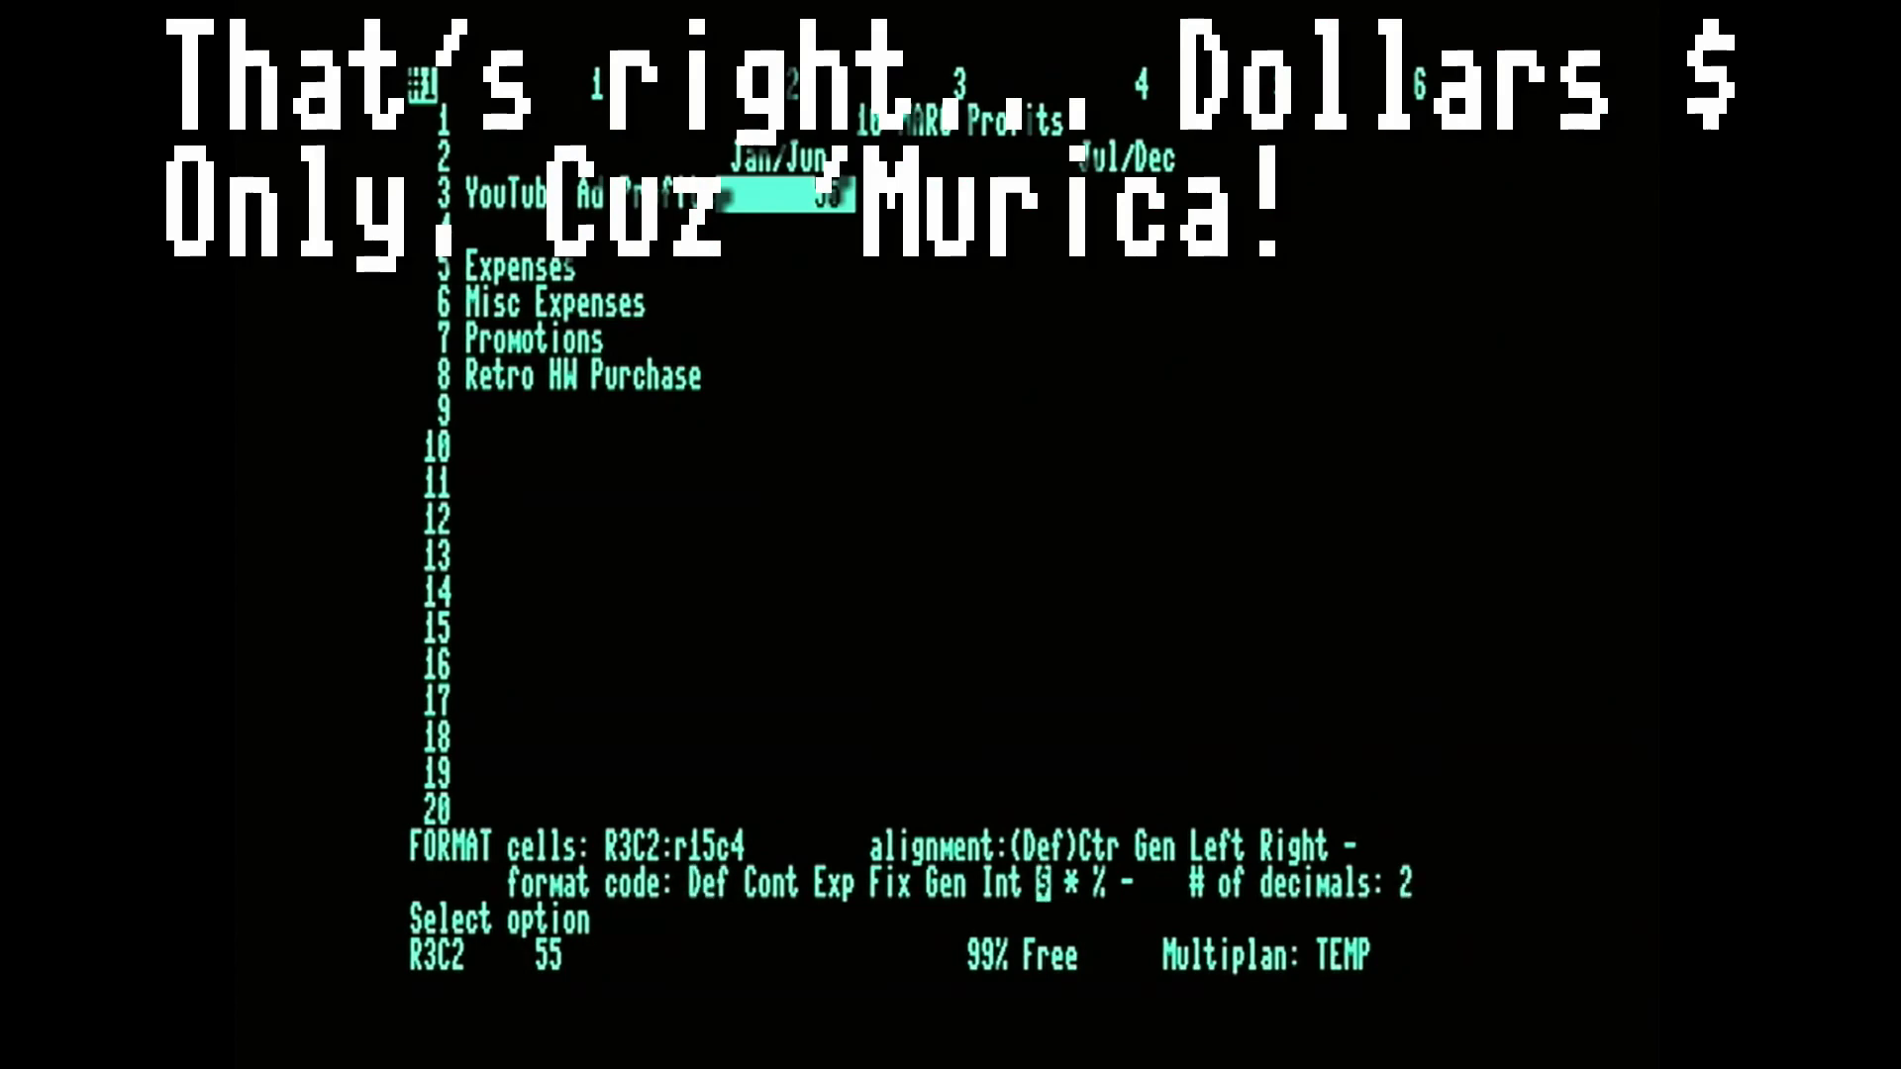
key("Return")
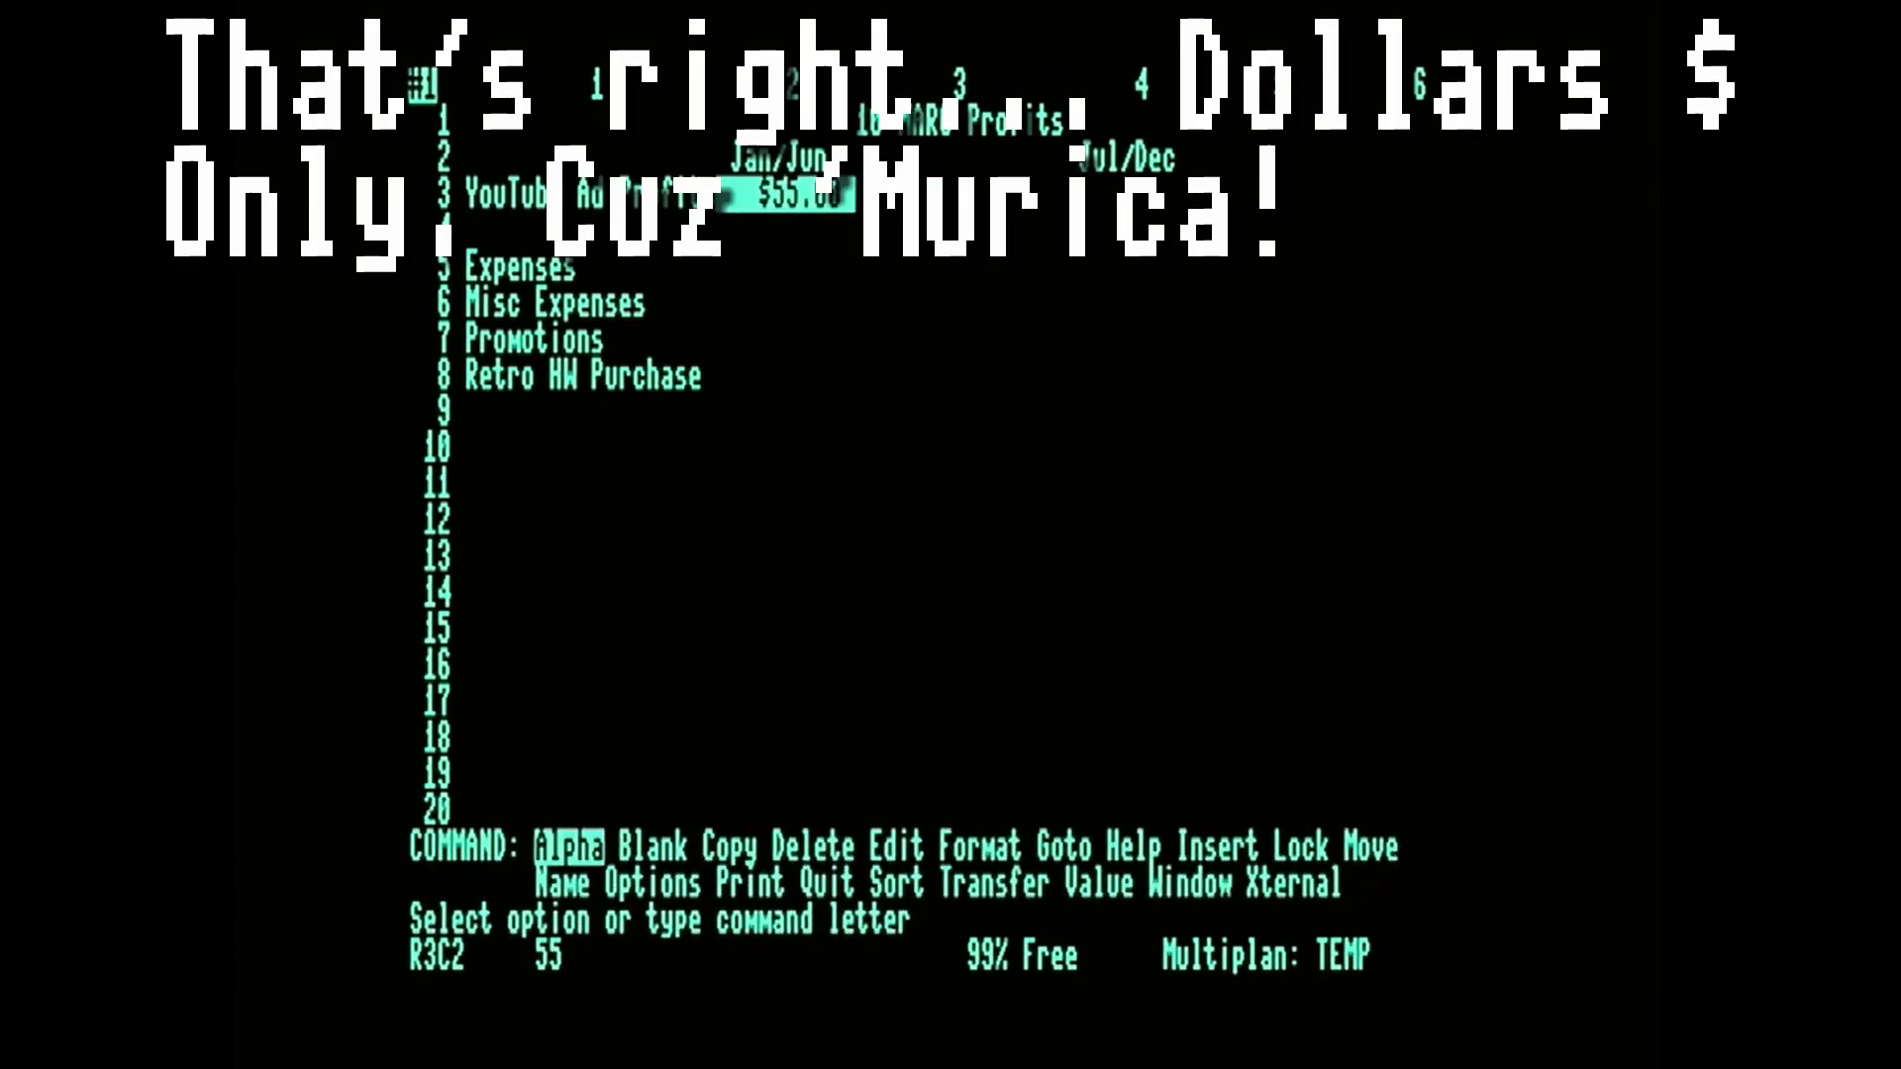
Test the dollar format by entering 43 in the empty cell R10C3 and blanking that cell.
key("Down")
key("Down")
key("Down")
key("Down")
key("Down")
key("Down")
key("Down")
key("Down")
key("Down")
key("Right")
key("Right")
key("Right")
key("Right")
key("Left")
key("Left")
key("Left")
key("Left")
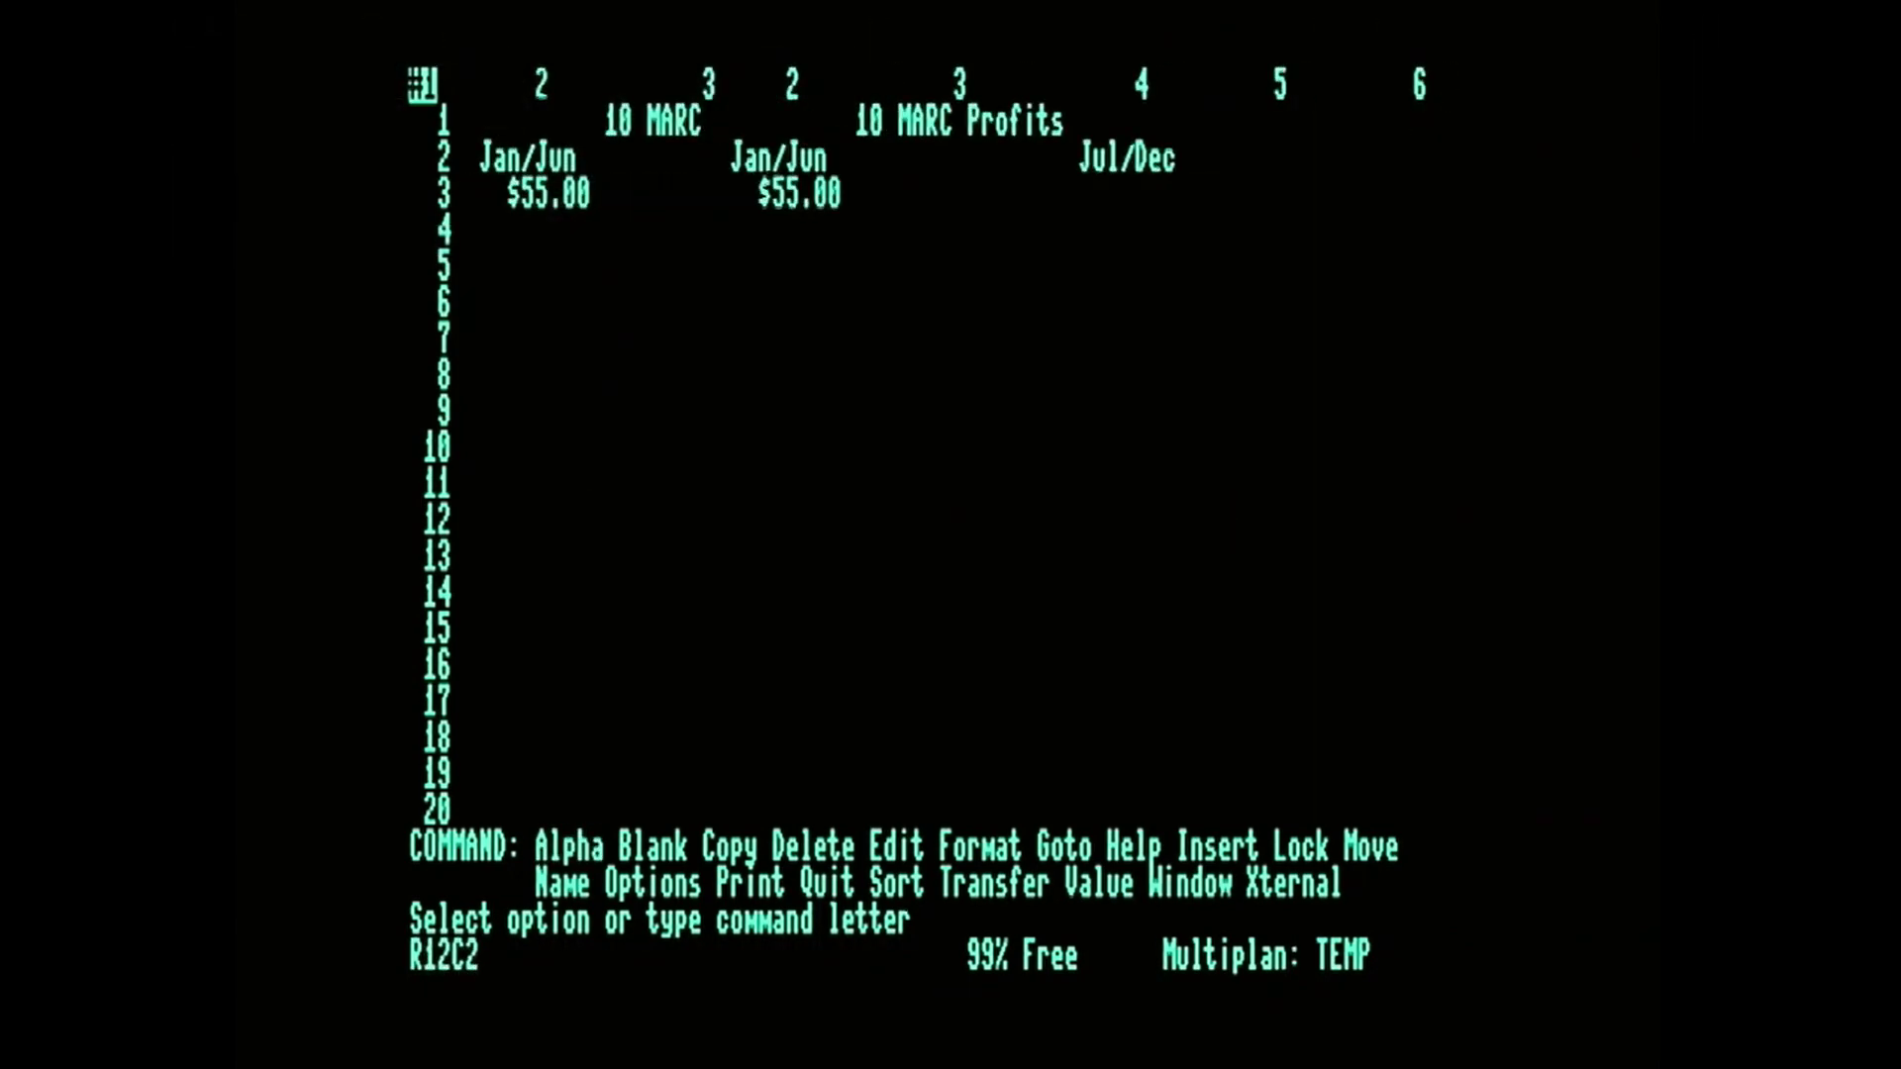
key("Right")
key("Right")
key("Left")
key("Right")
key("Up")
key("Up")
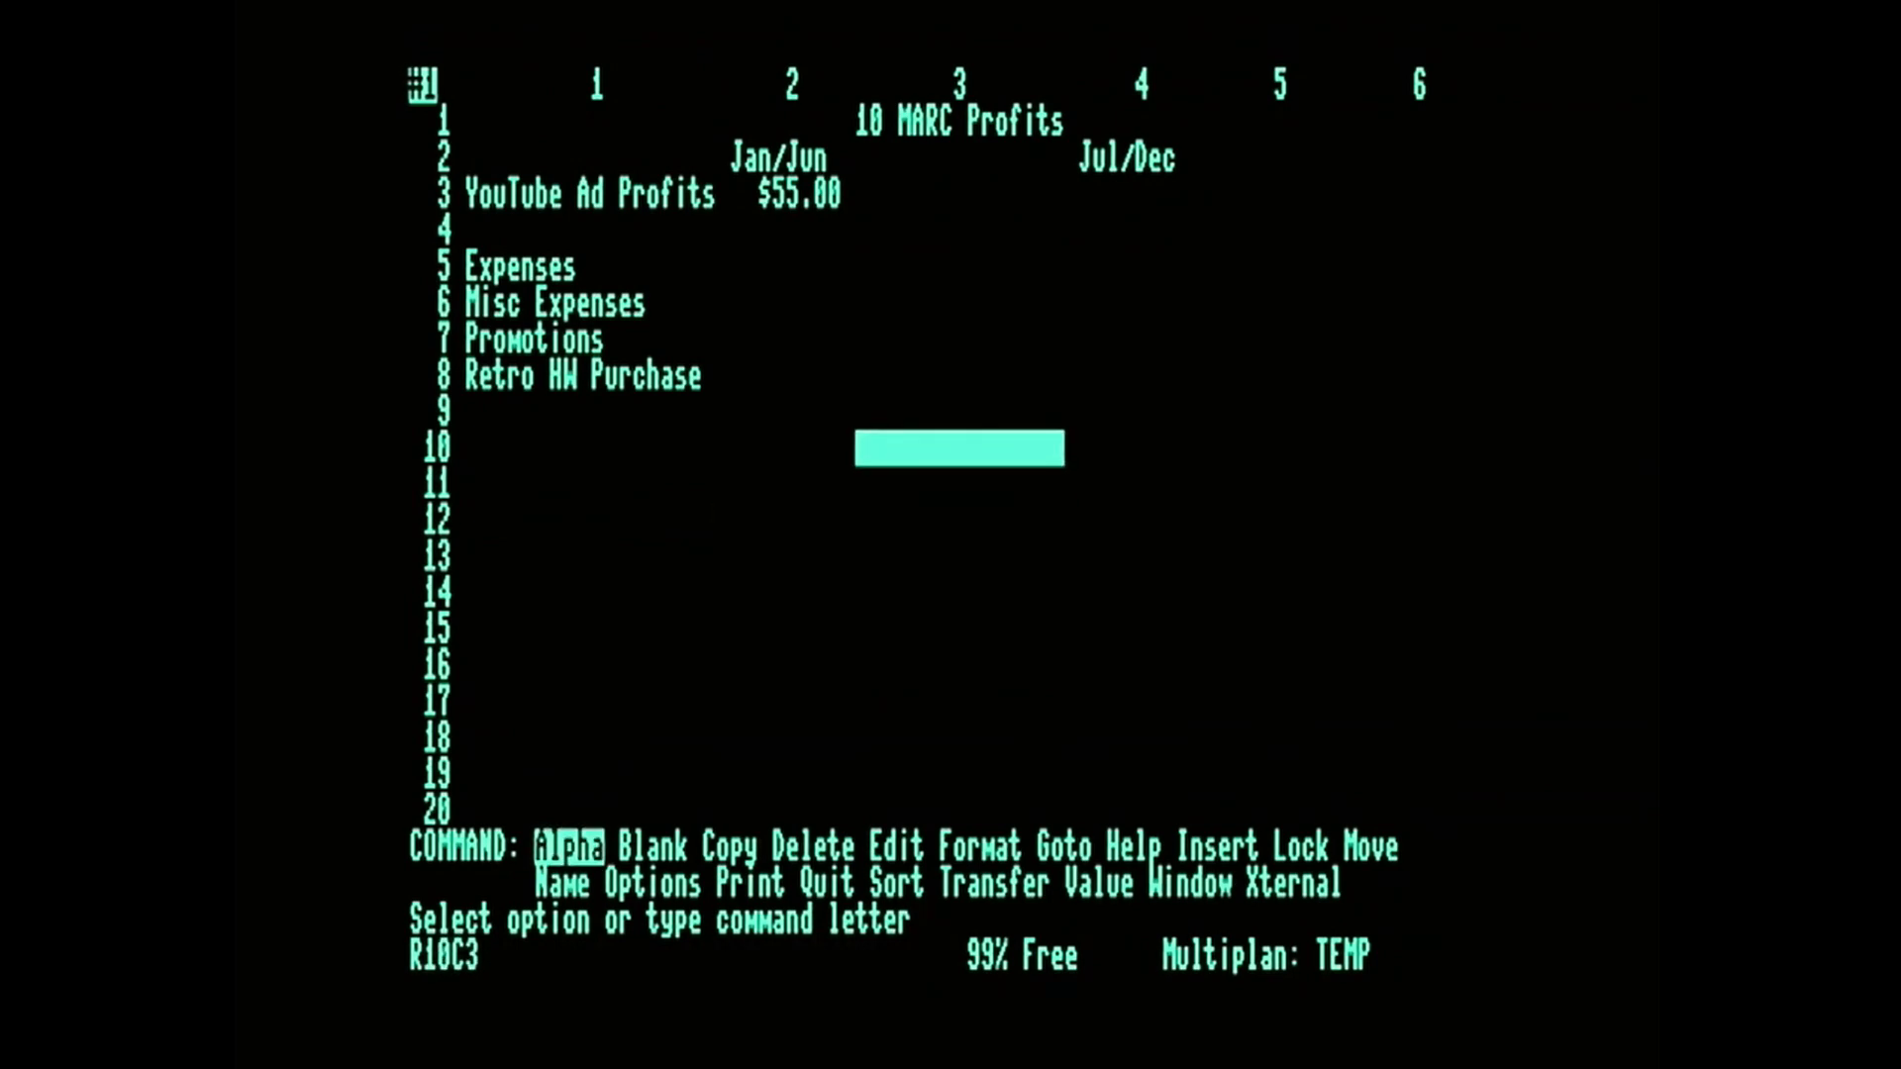
type("43")
key("Return")
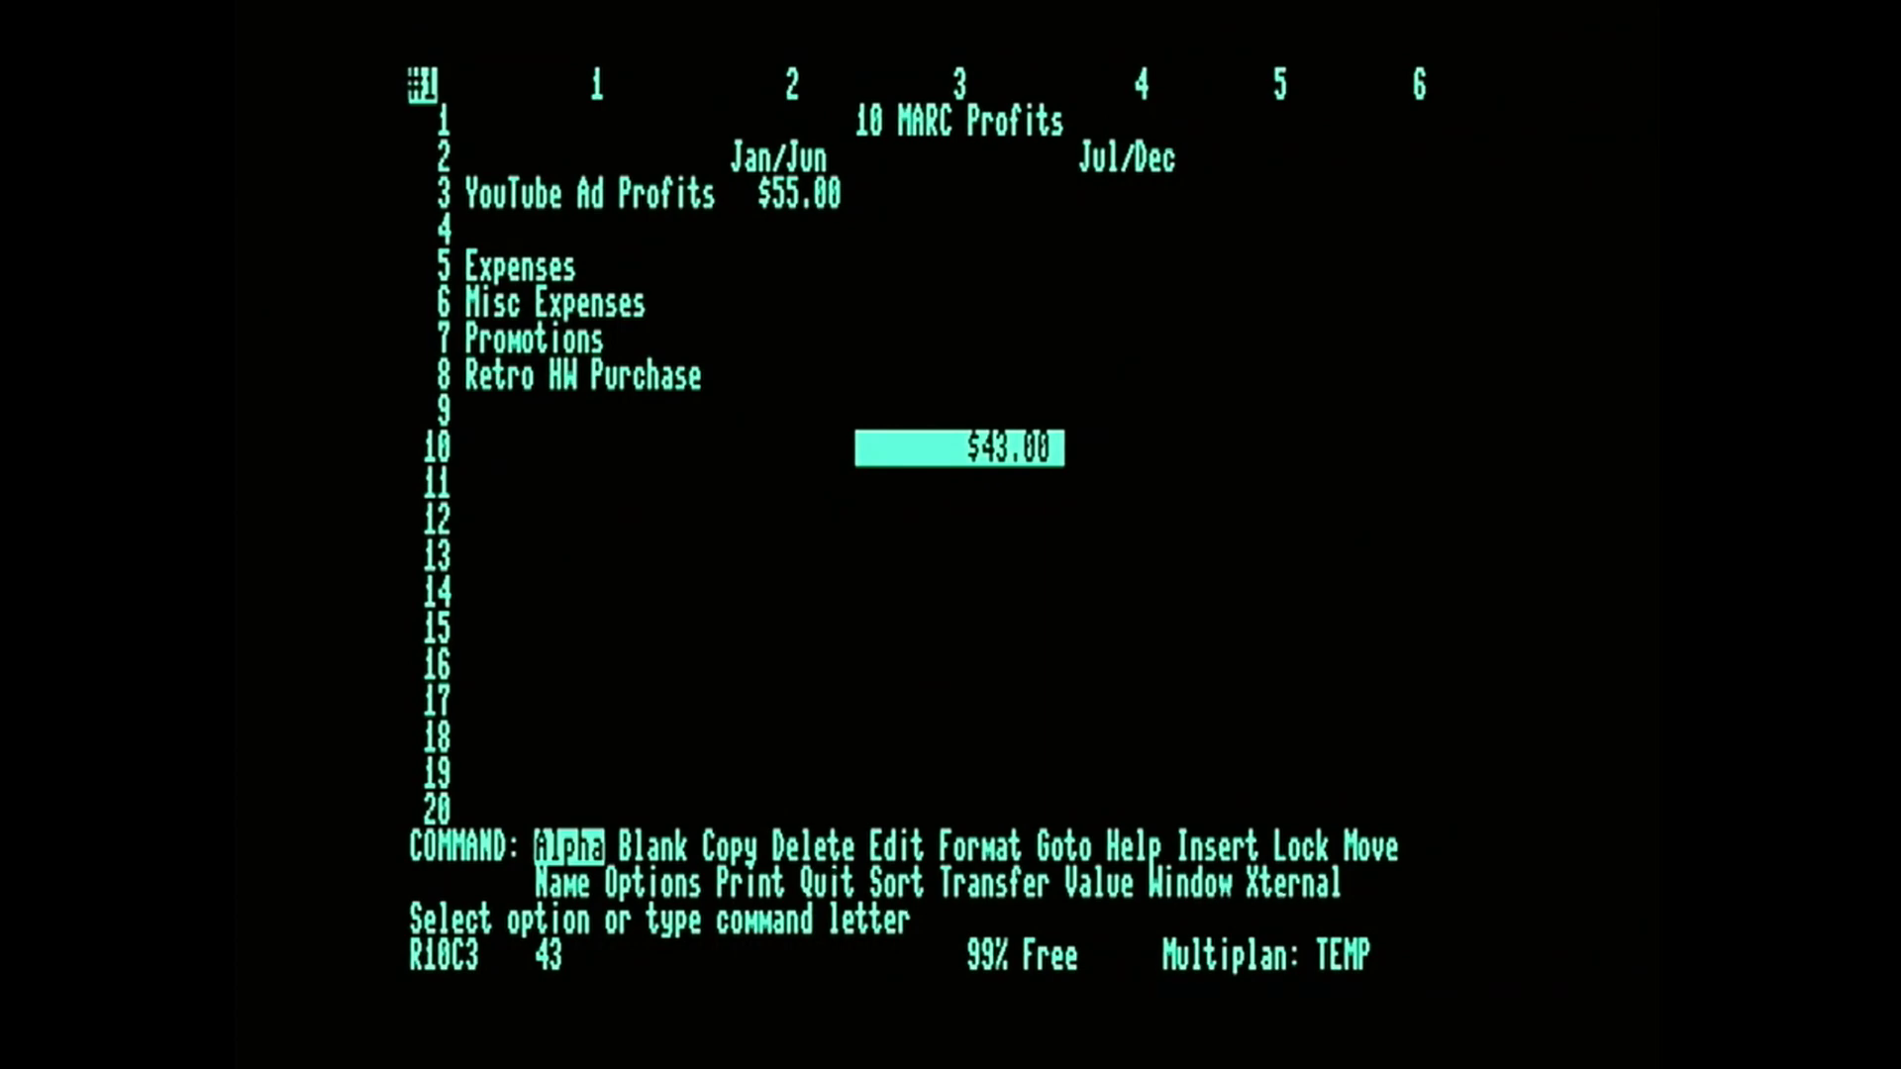
key("b")
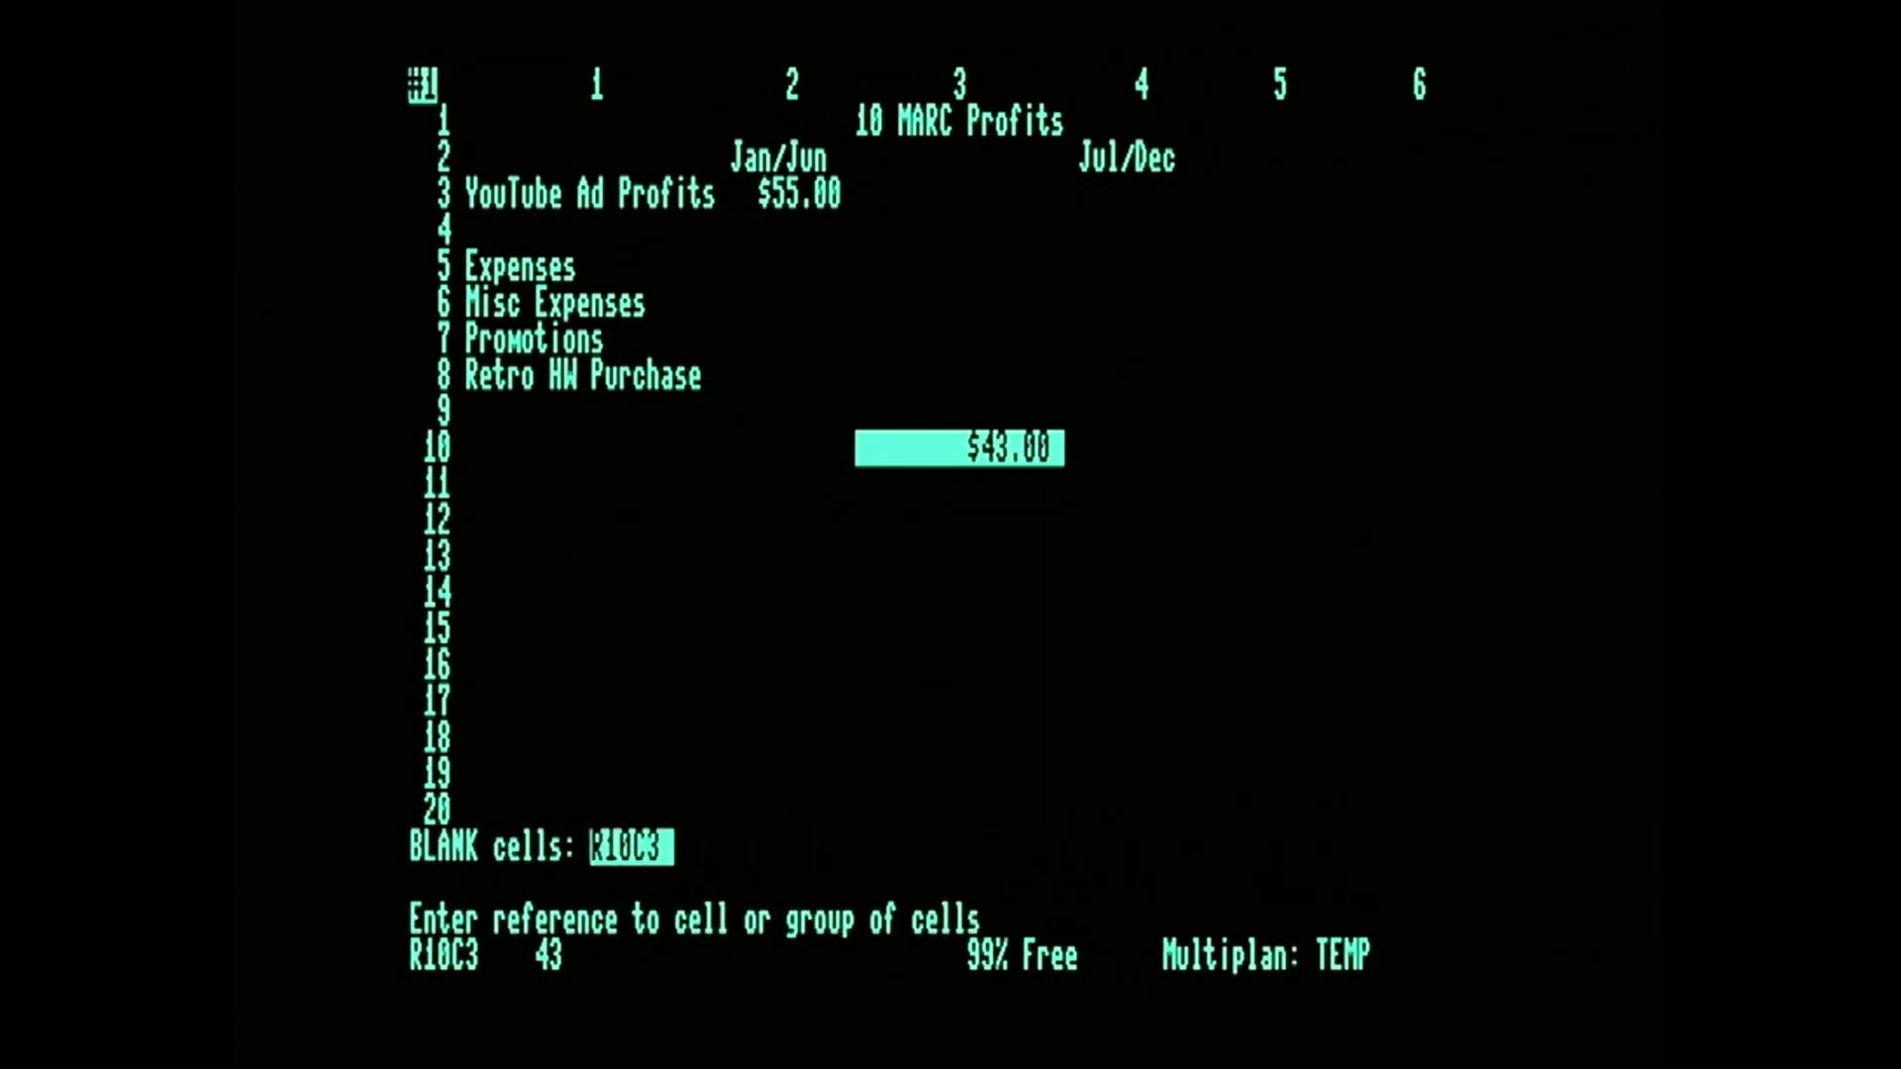
key("Return")
Enter 67 in R3C4 as the Jul/Dec value for YouTube Ad Profits.
key("Up")
key("Up")
key("Up")
key("Up")
key("Up")
key("Up")
key("Up")
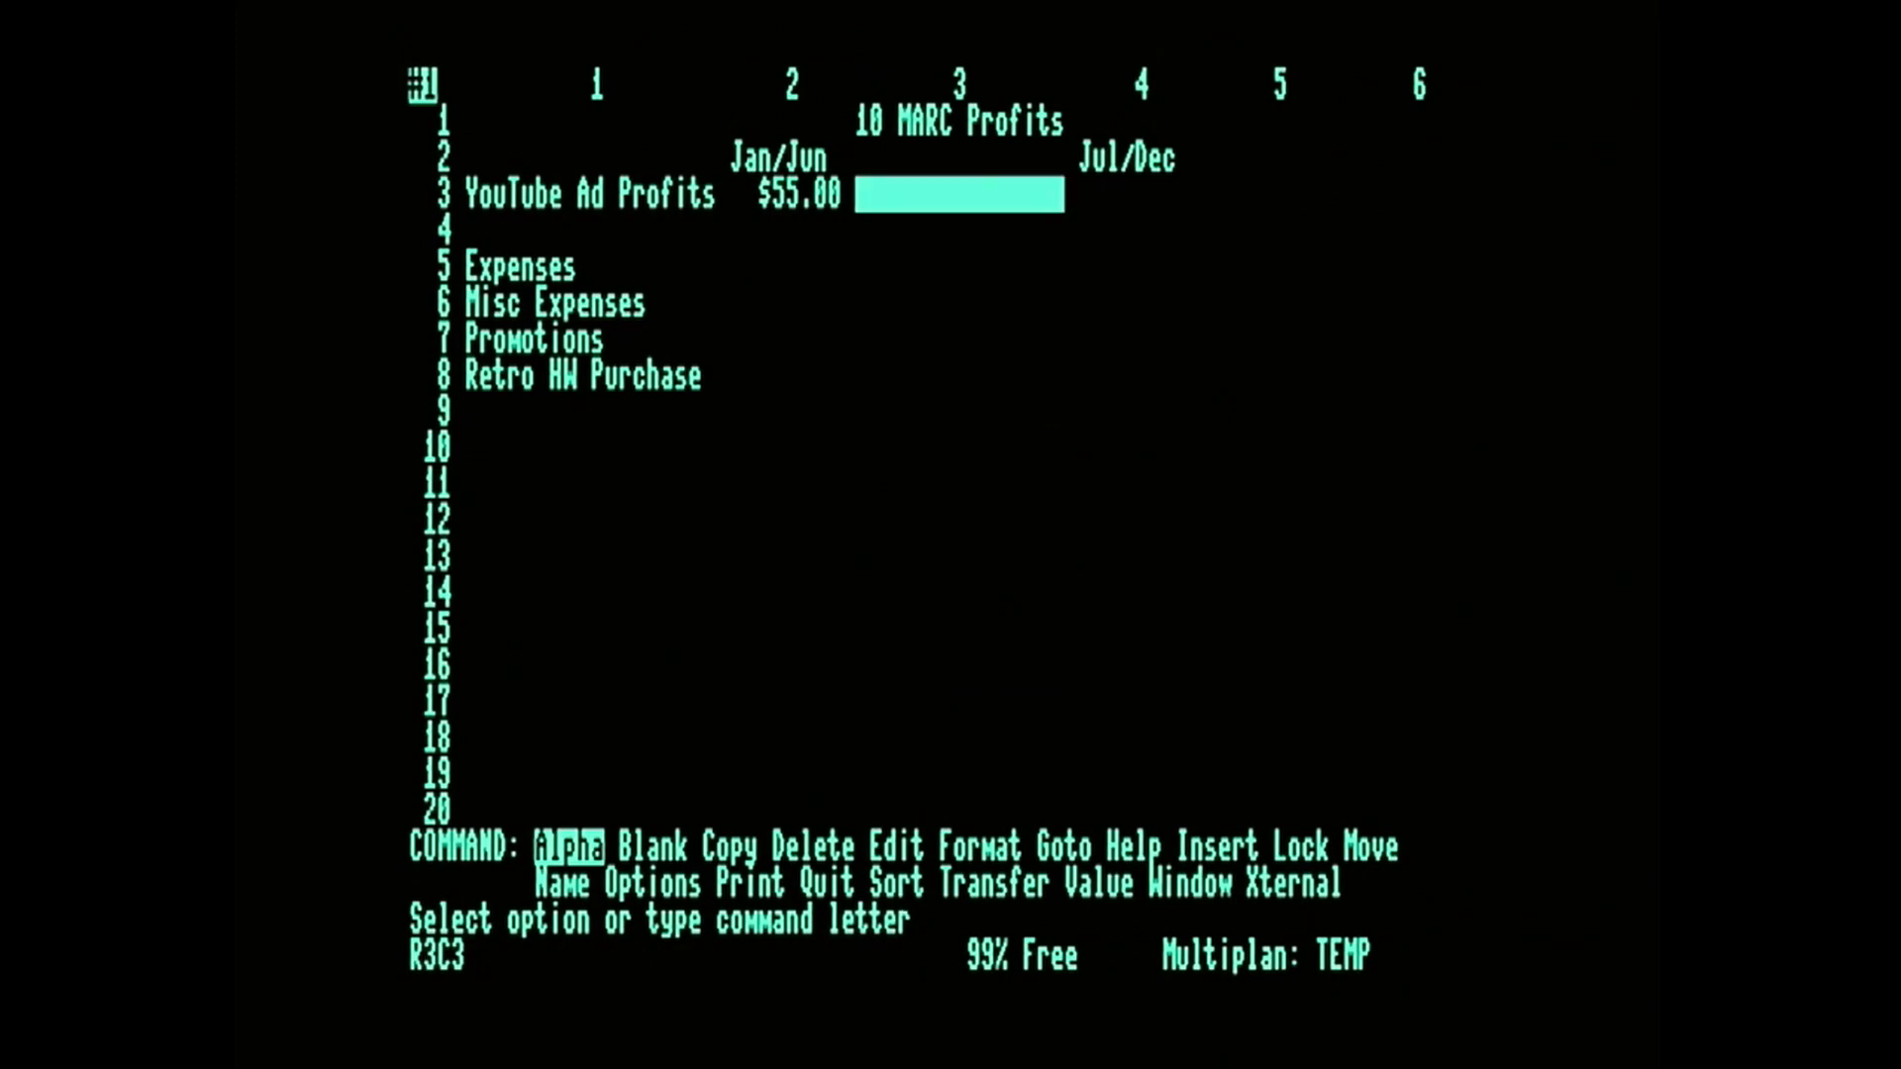
key("Right")
key("Left")
key("Left")
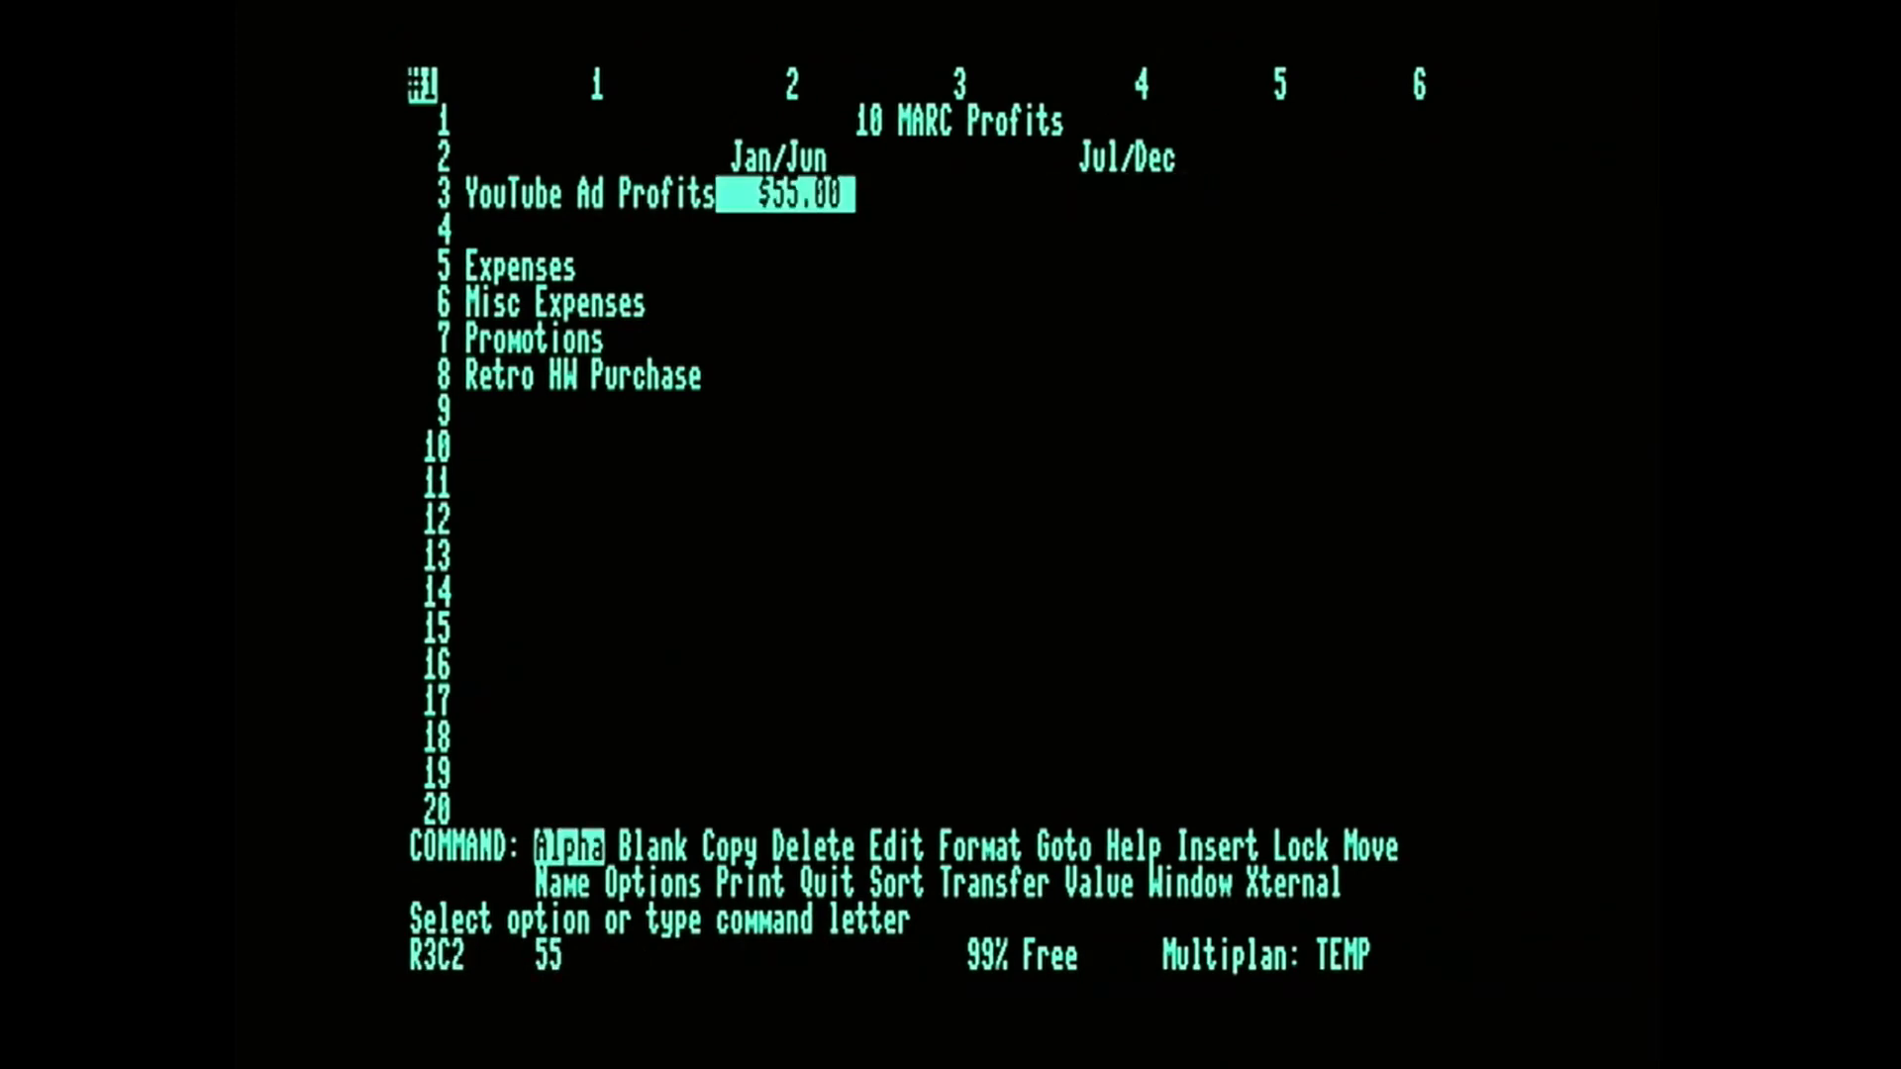
key("Right")
key("Right")
type("67")
key("Down")
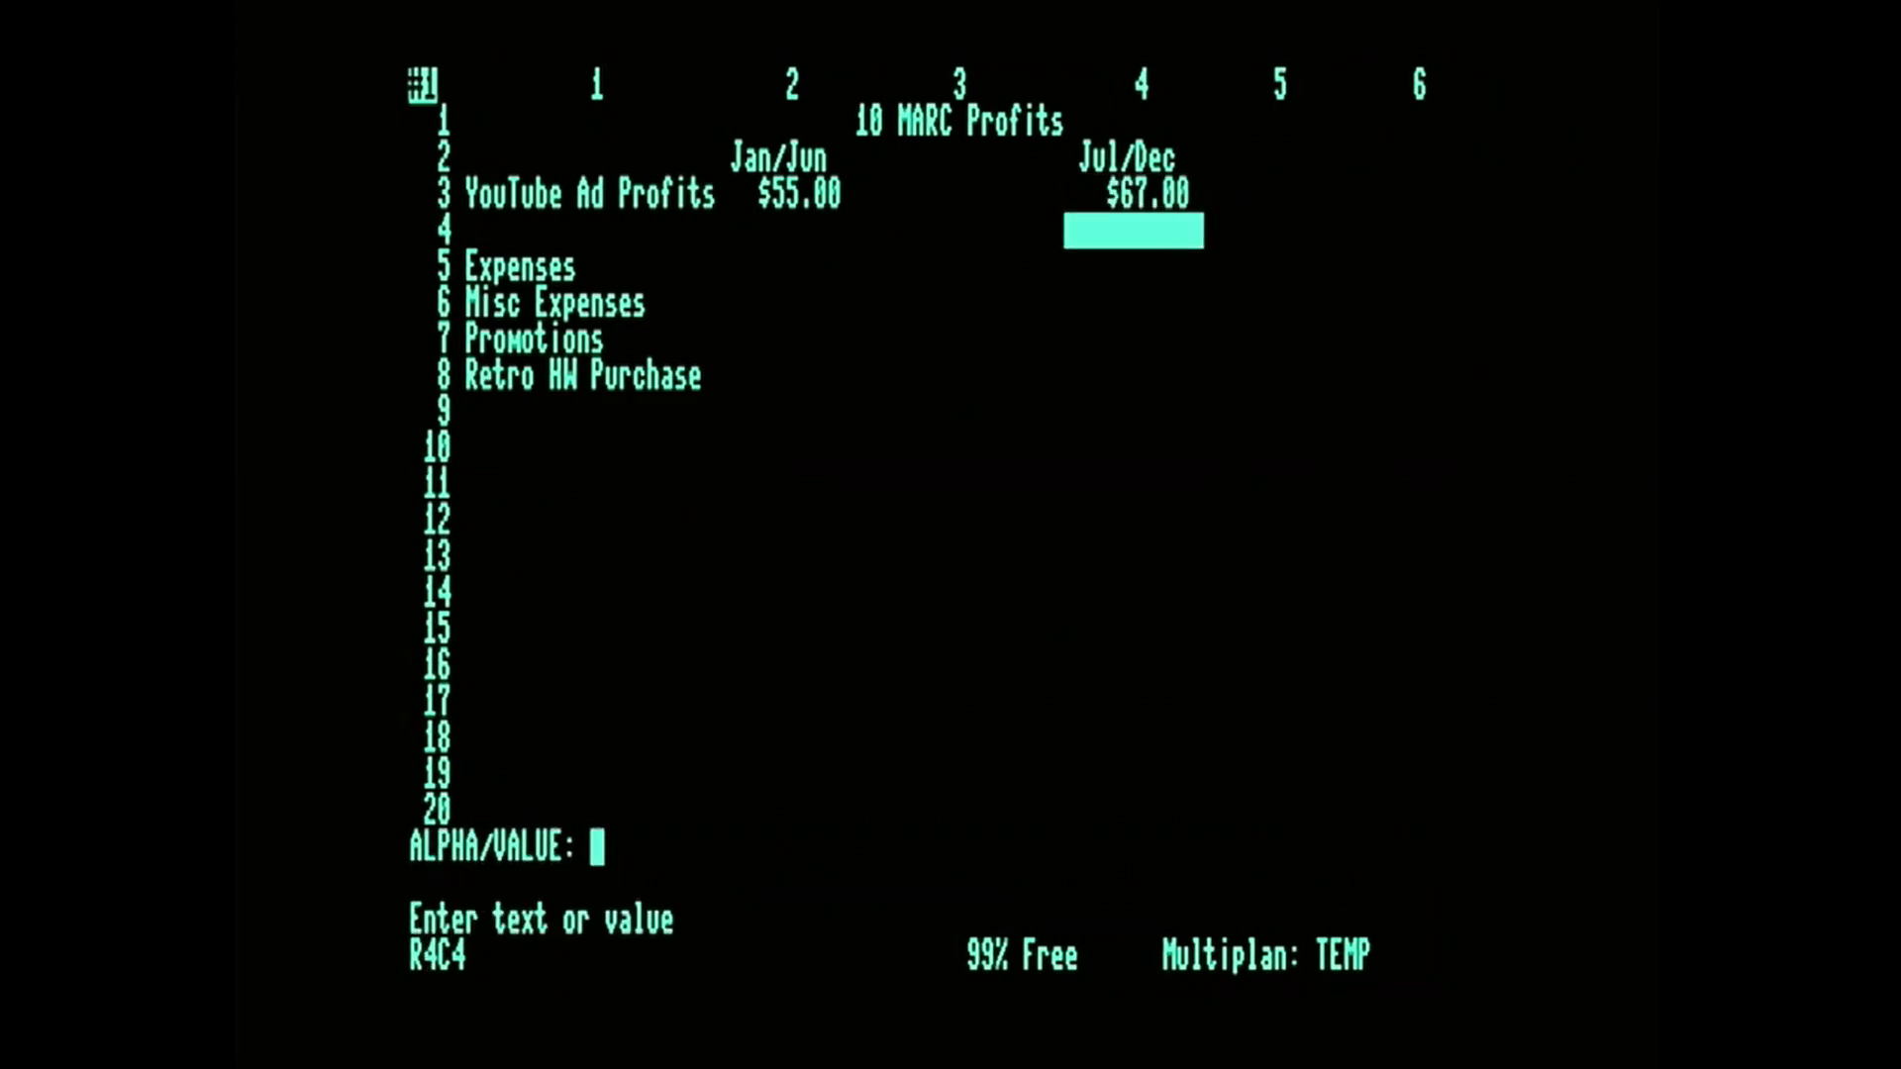
Enter the Misc Expenses values, 125 in R6C2 for Jan/Jun and 145 in R6C4 for Jul/Dec.
key("Down")
key("Down")
key("Left")
key("Left")
key("Left")
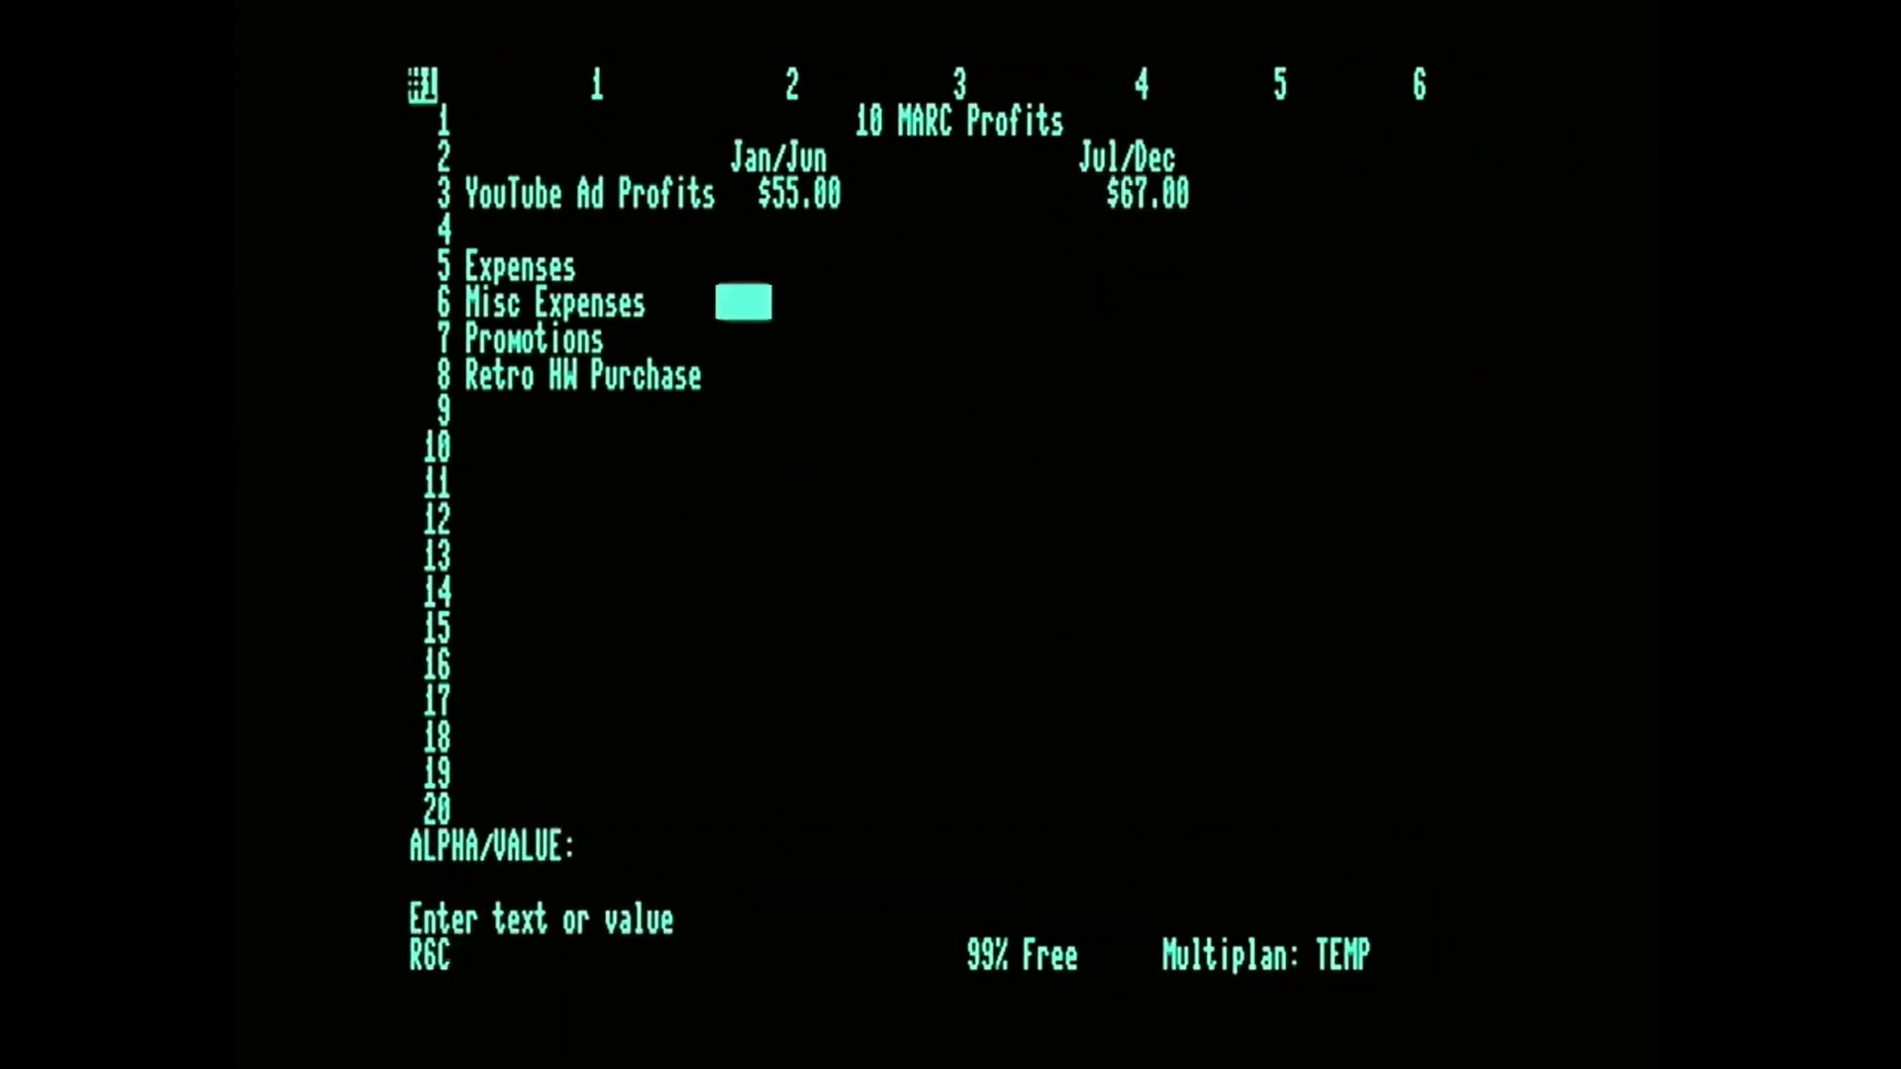
key("Up")
key("Right")
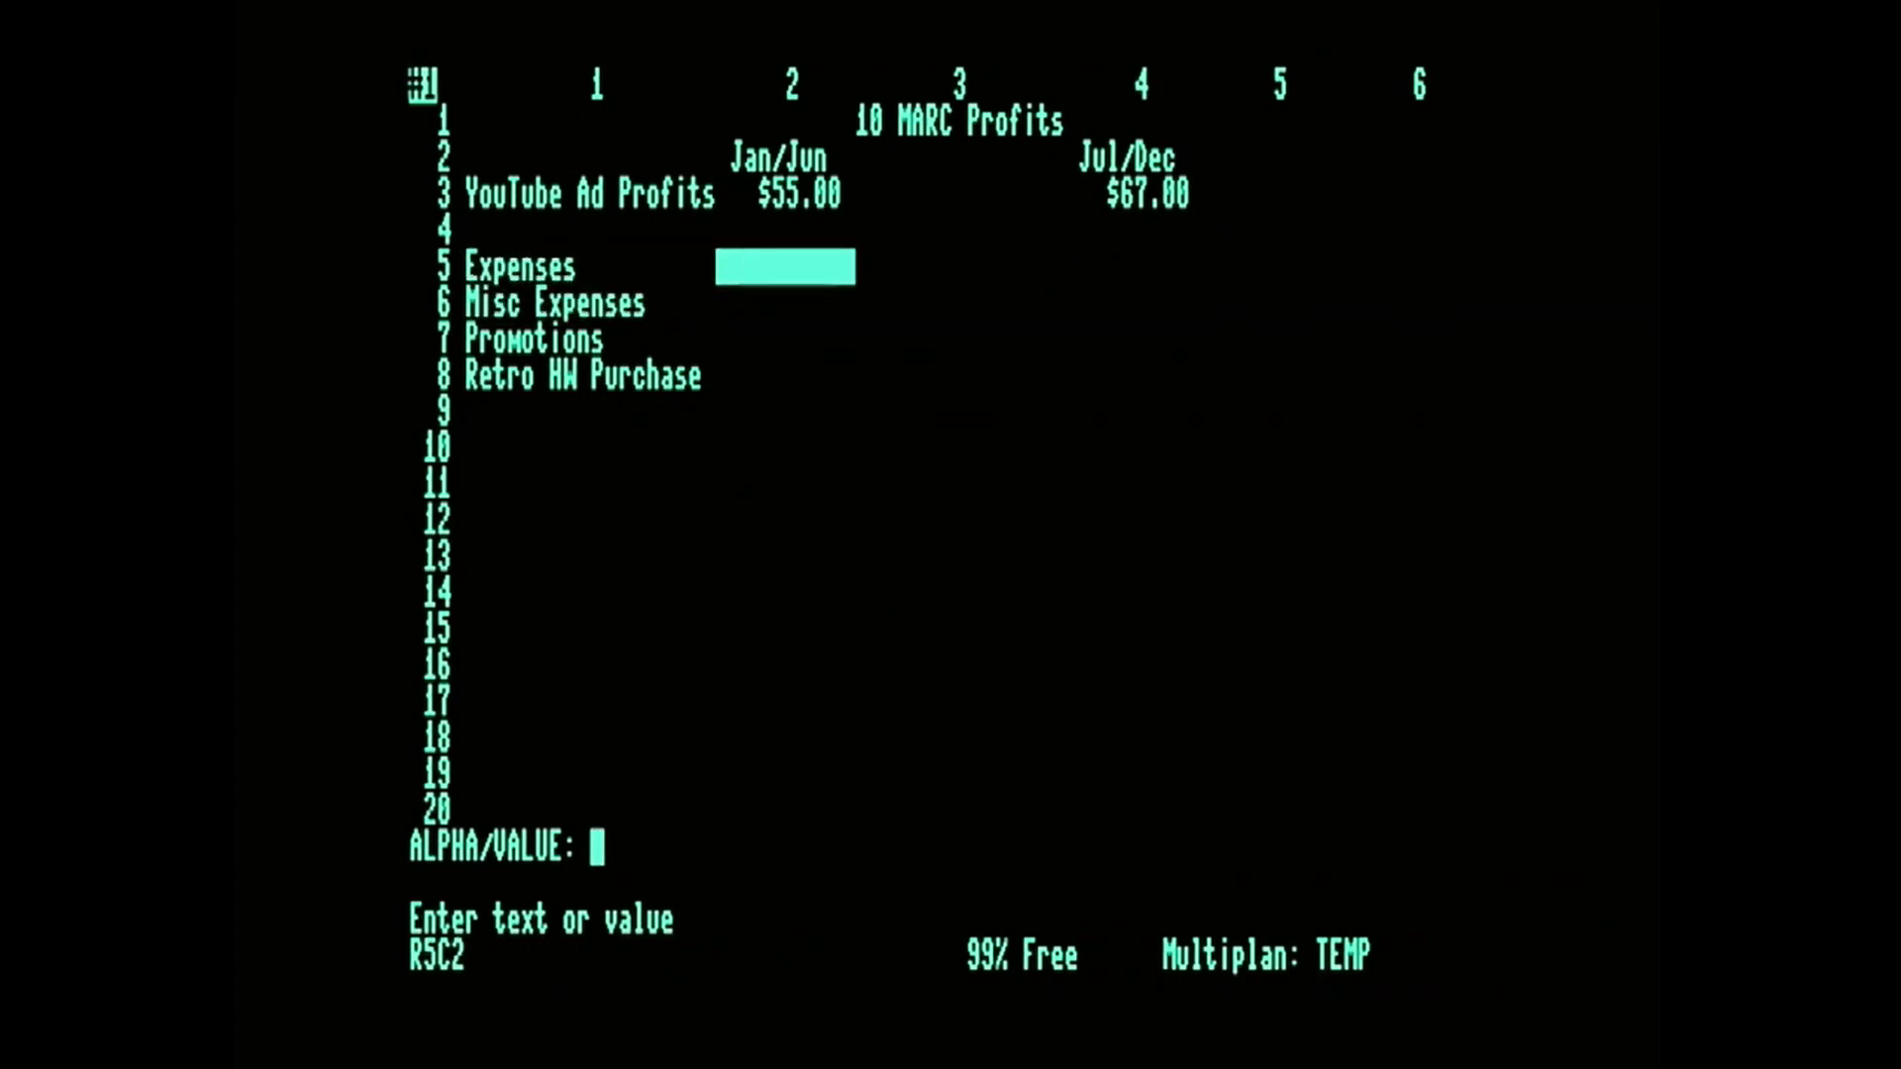
key("Up")
key("Down")
key("Down")
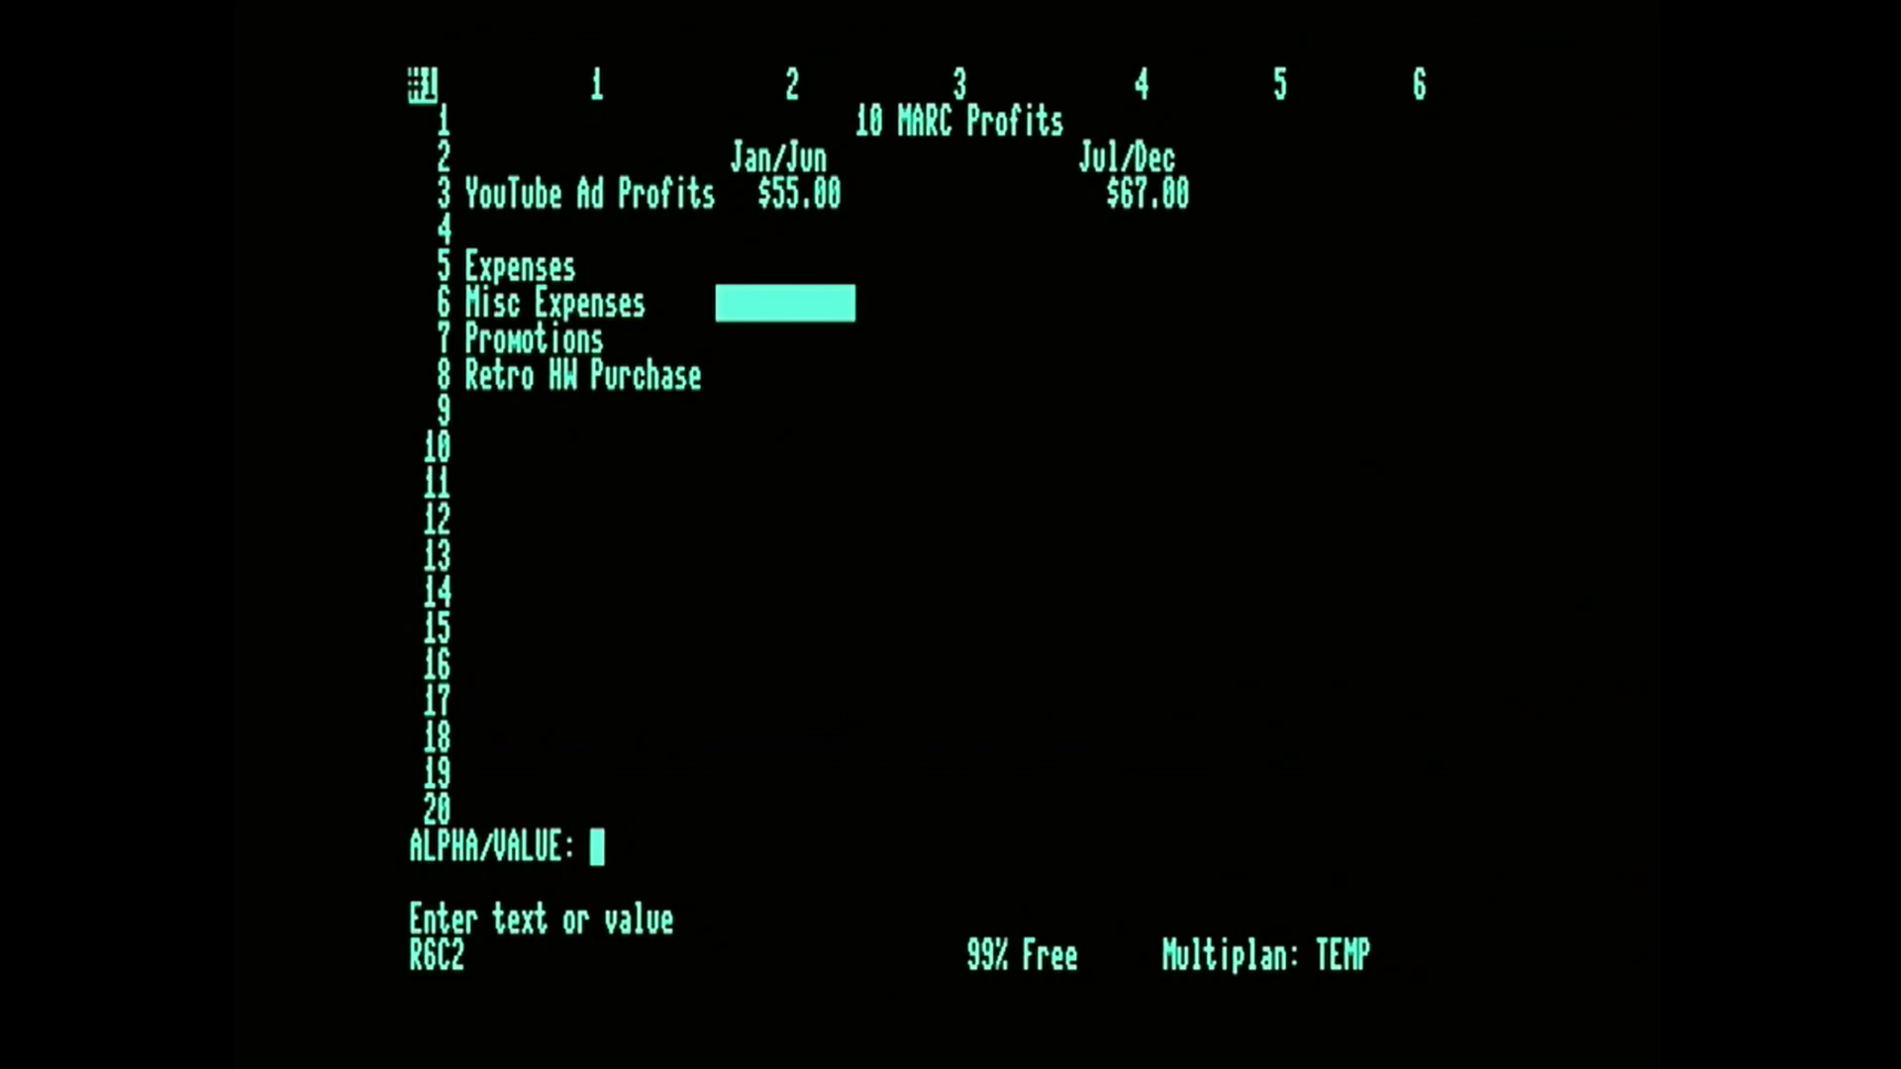
type("125")
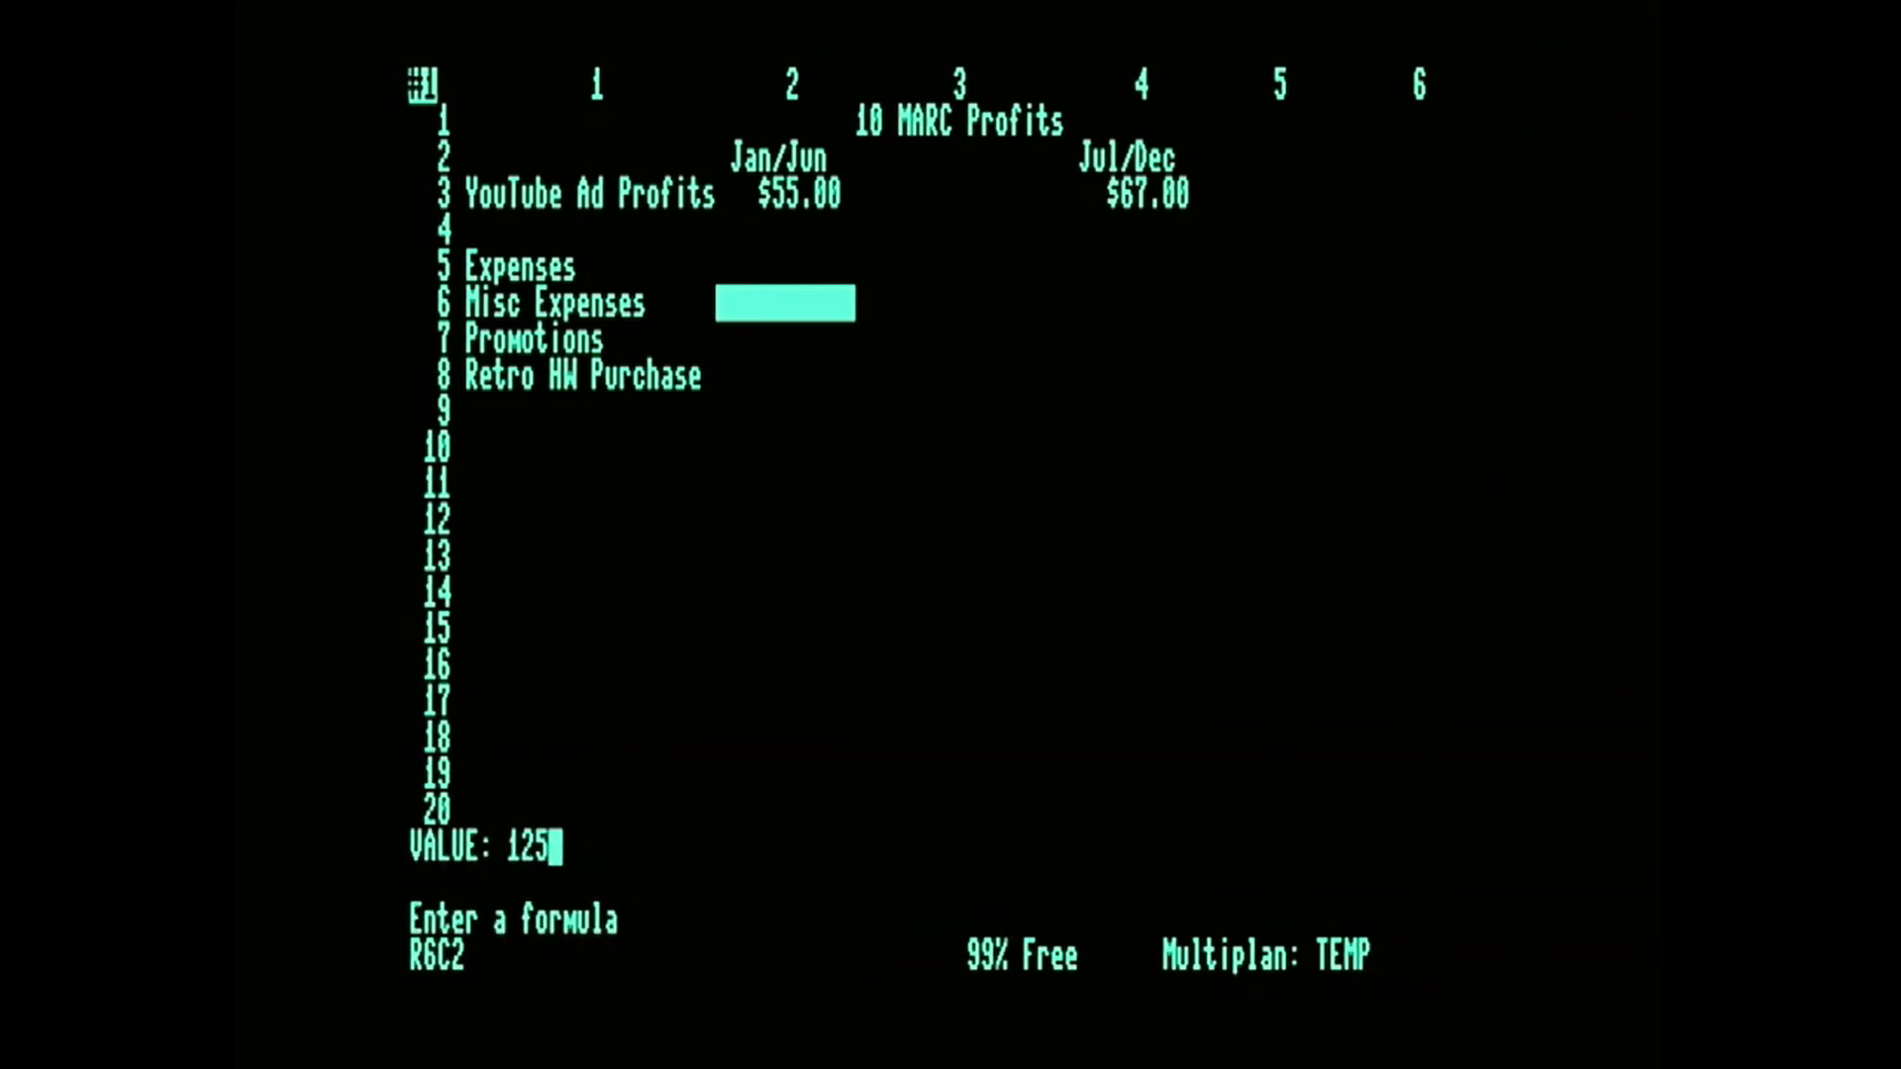
key("Right")
key("Right")
type("145")
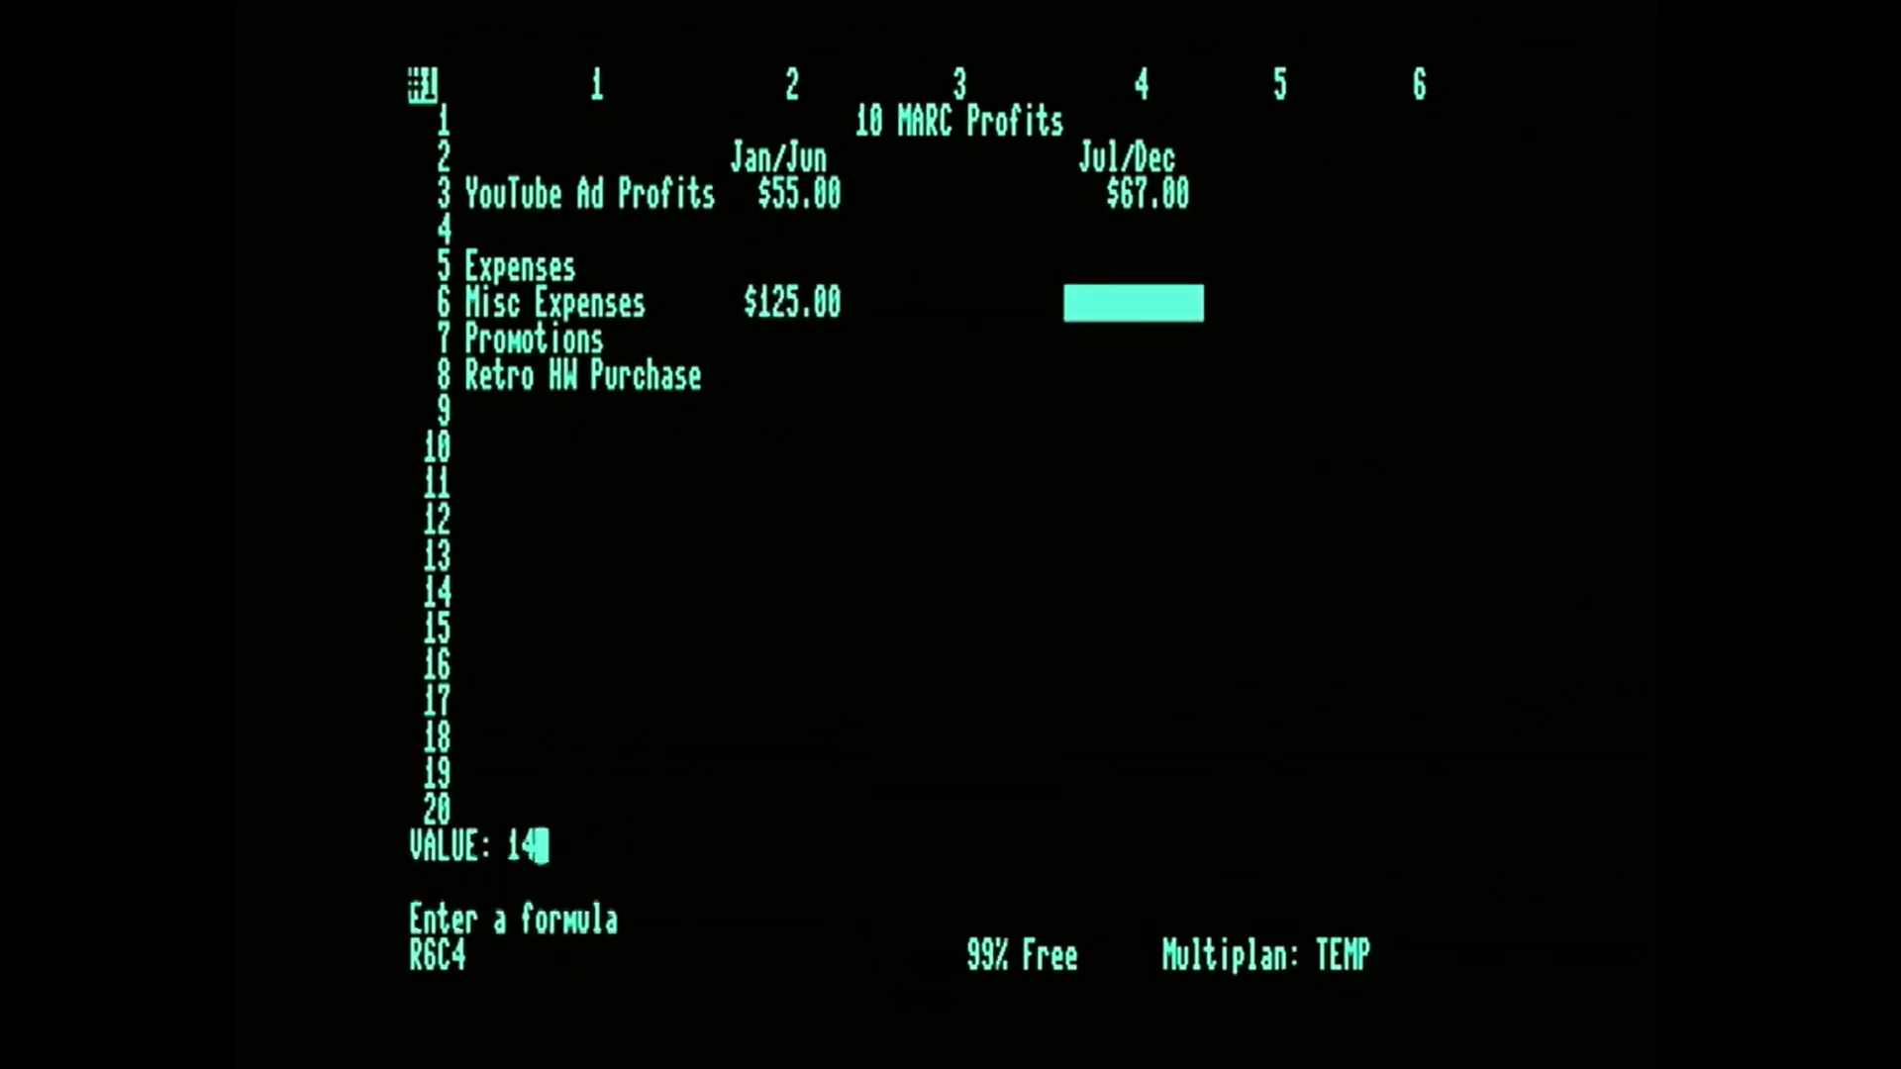
key("Down")
Enter the Promotions values, 56 in R7C2 and 180 in R7C4, and move on to R8C2.
key("Left")
key("Left")
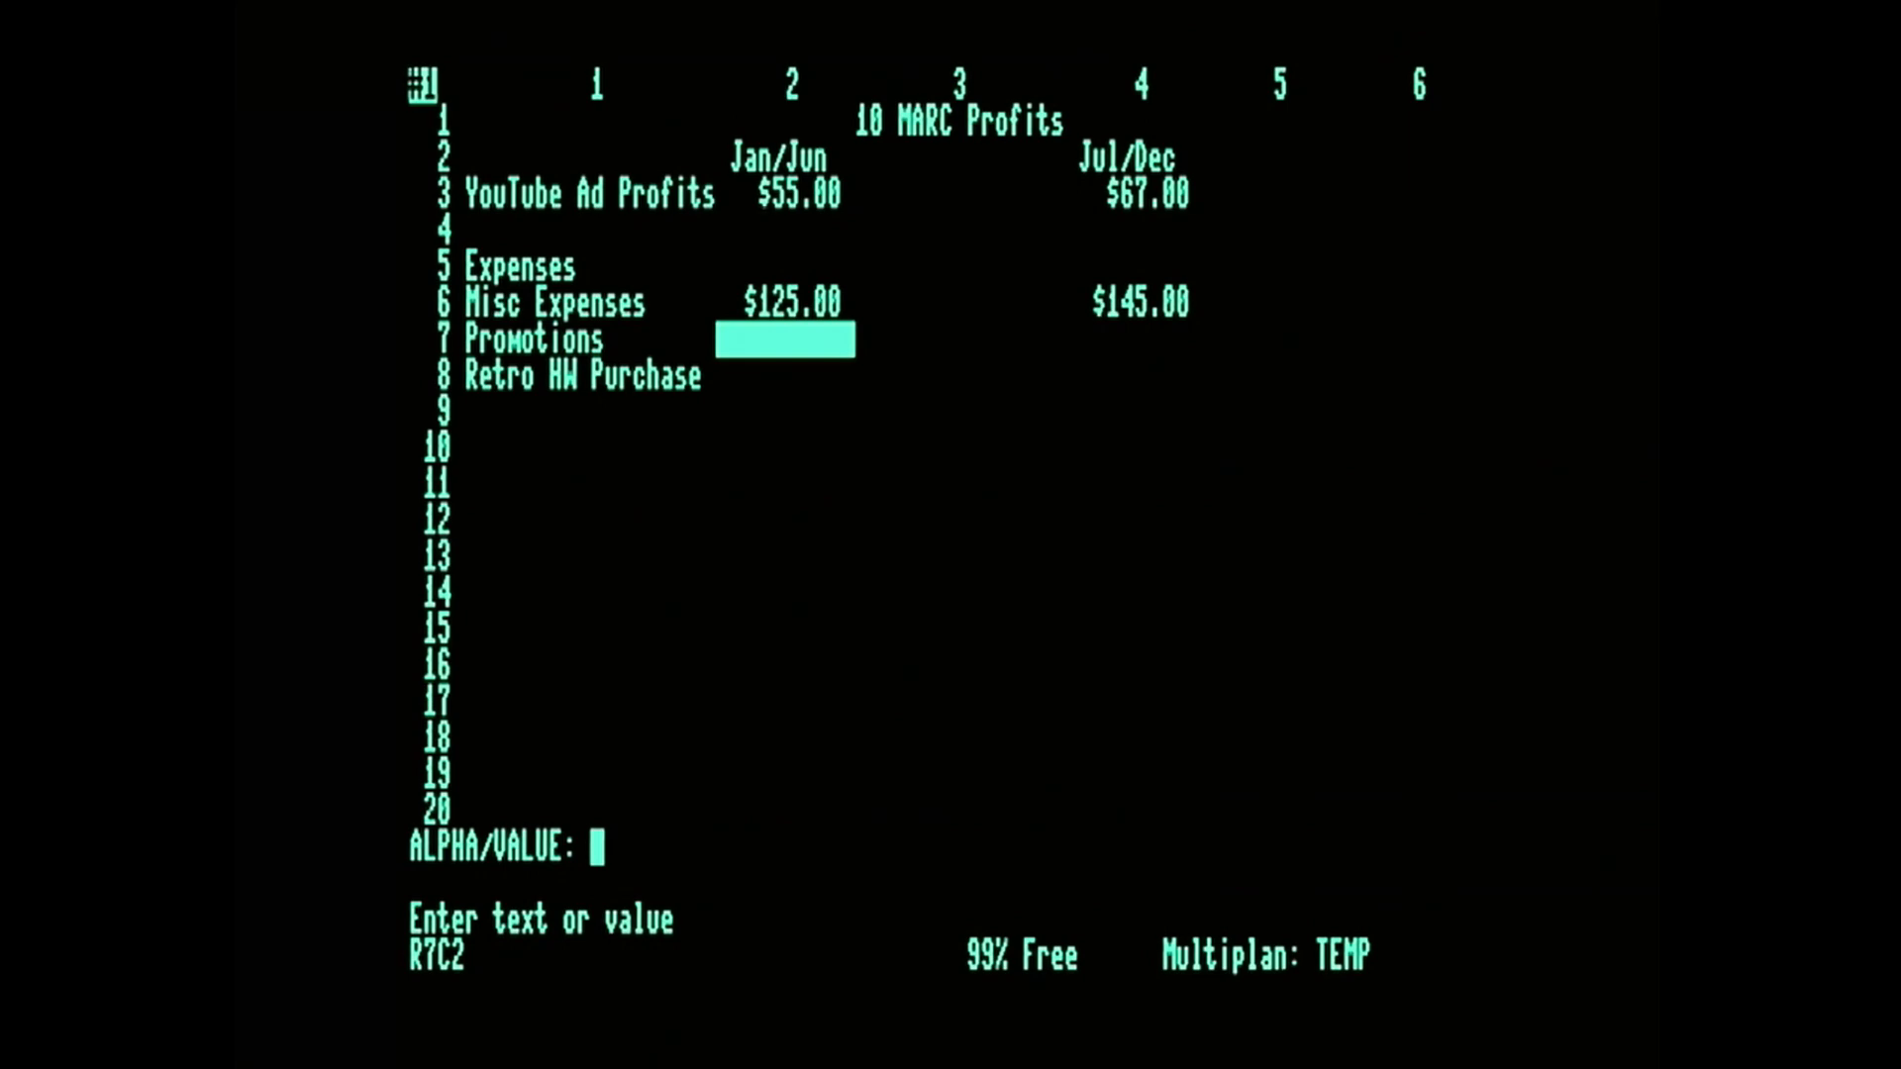
type("56")
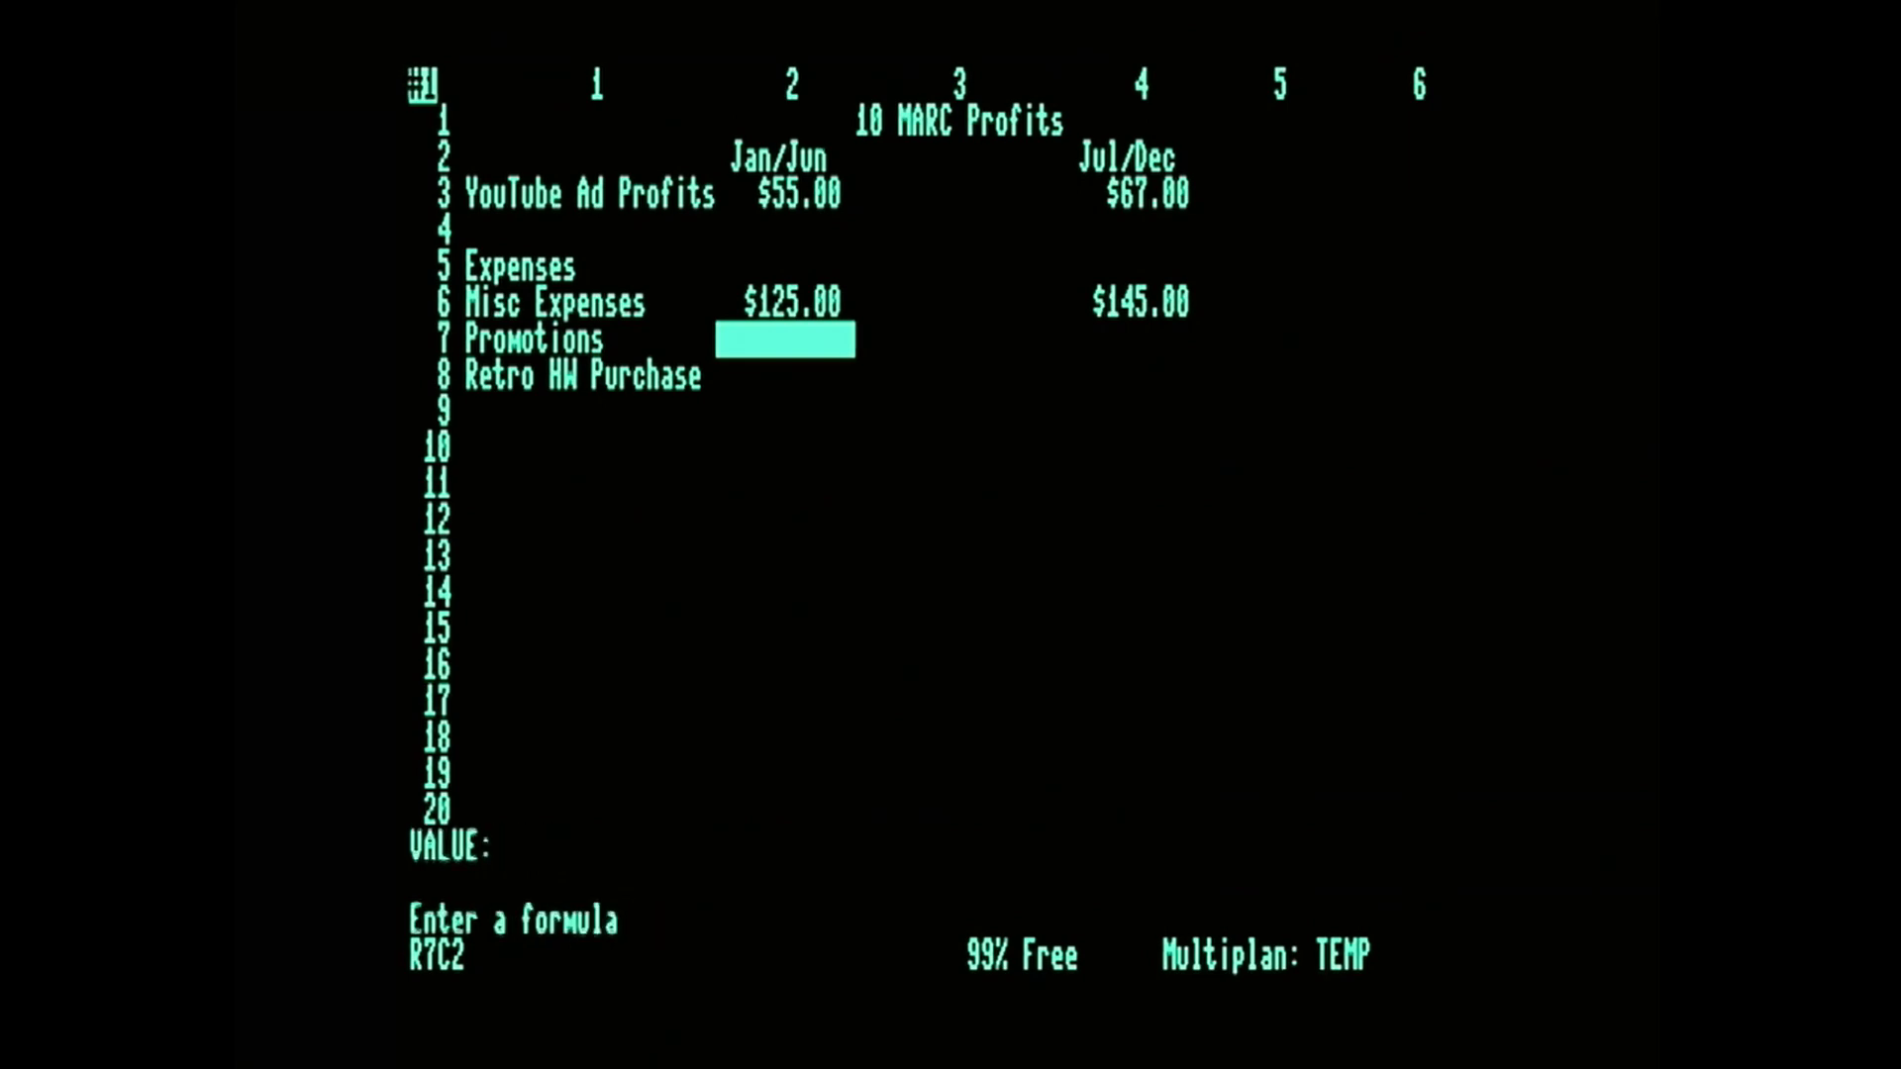
key("Right")
key("Right")
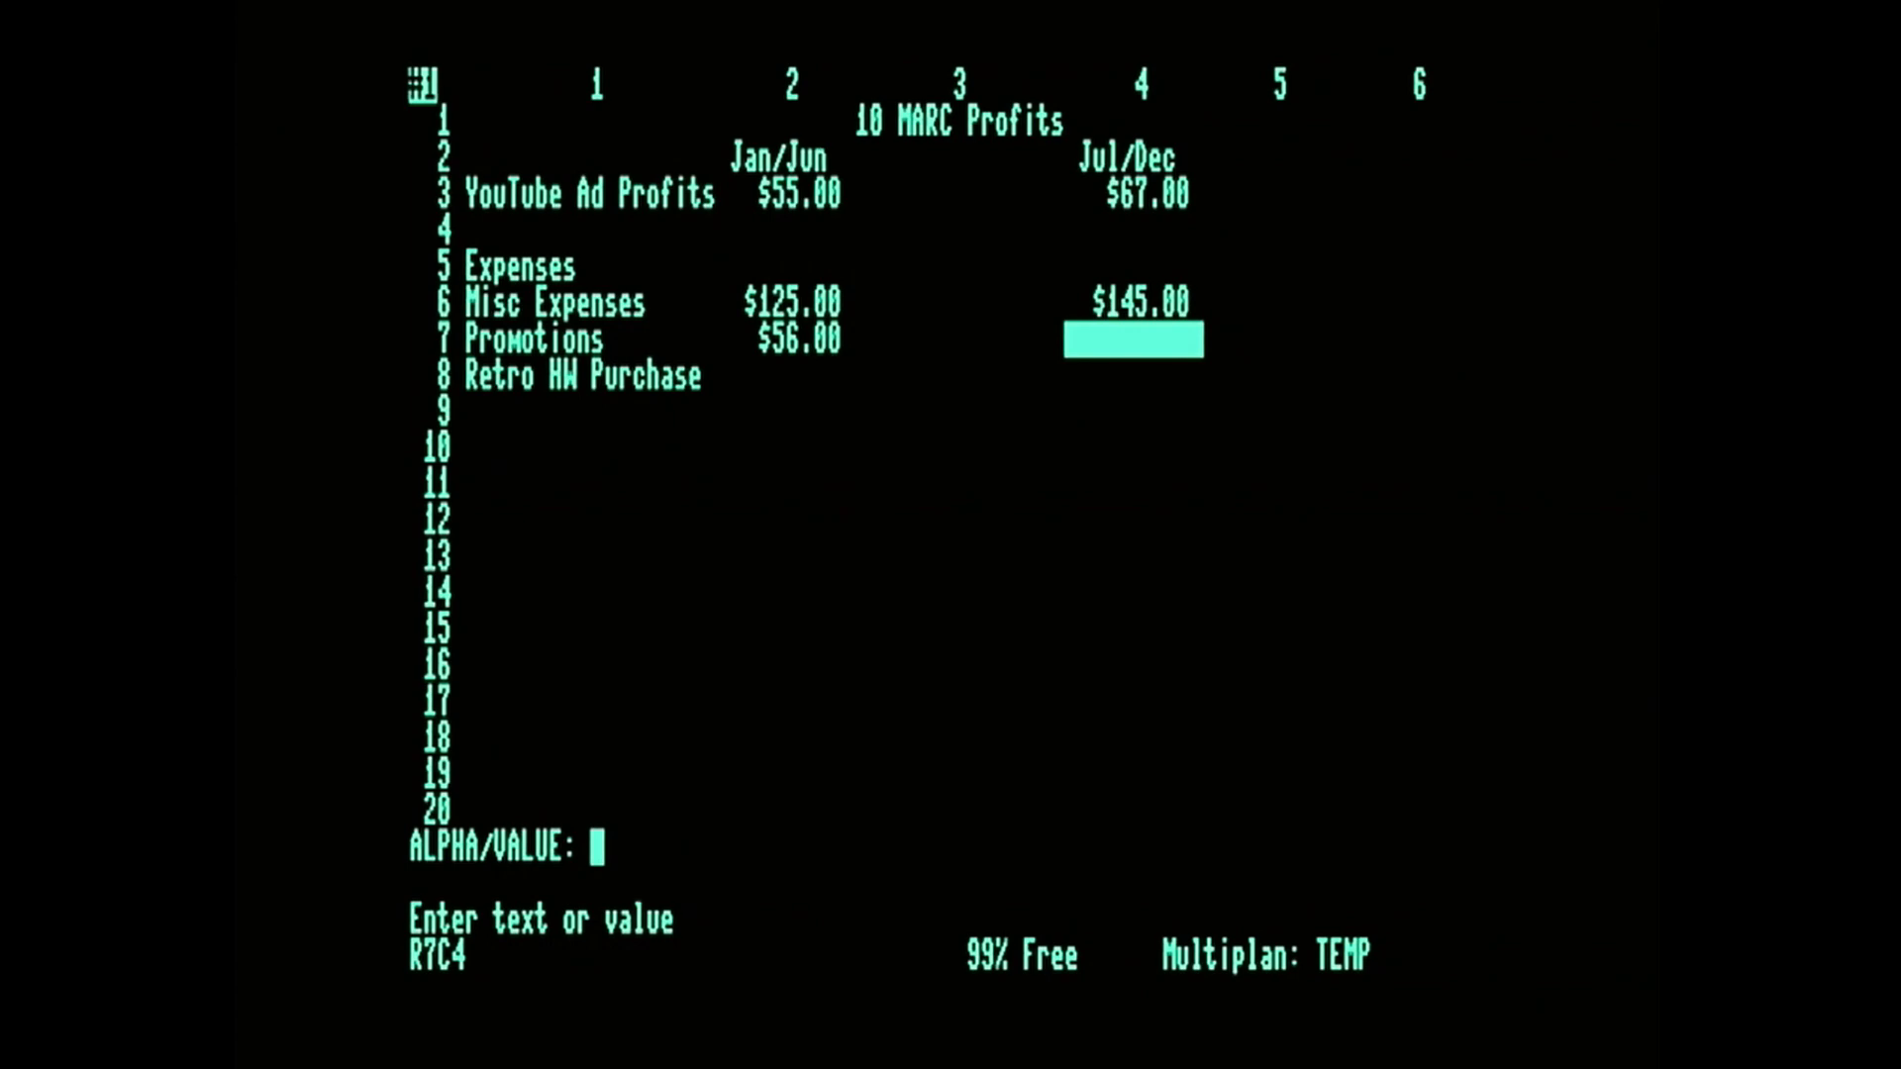
type("180")
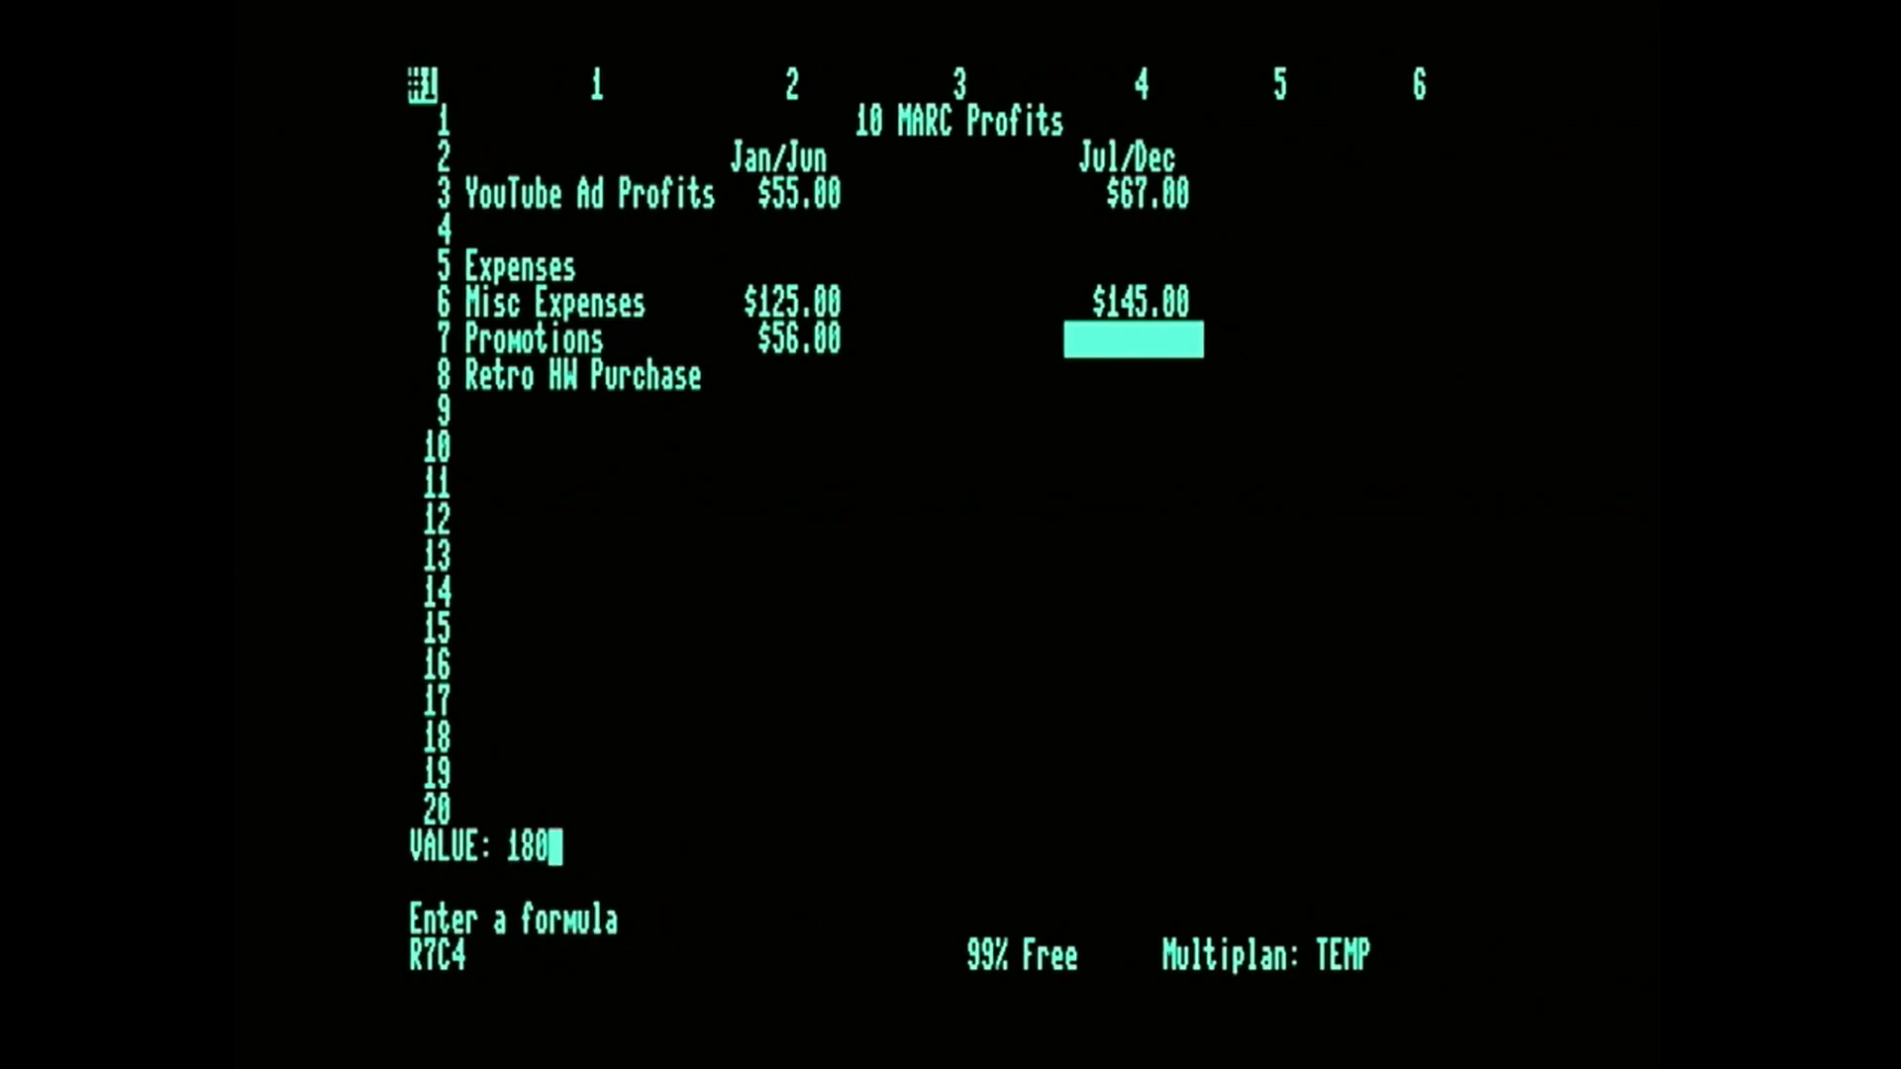
key("Left")
key("Right")
key("Right")
key("Down")
key("Left")
key("Left")
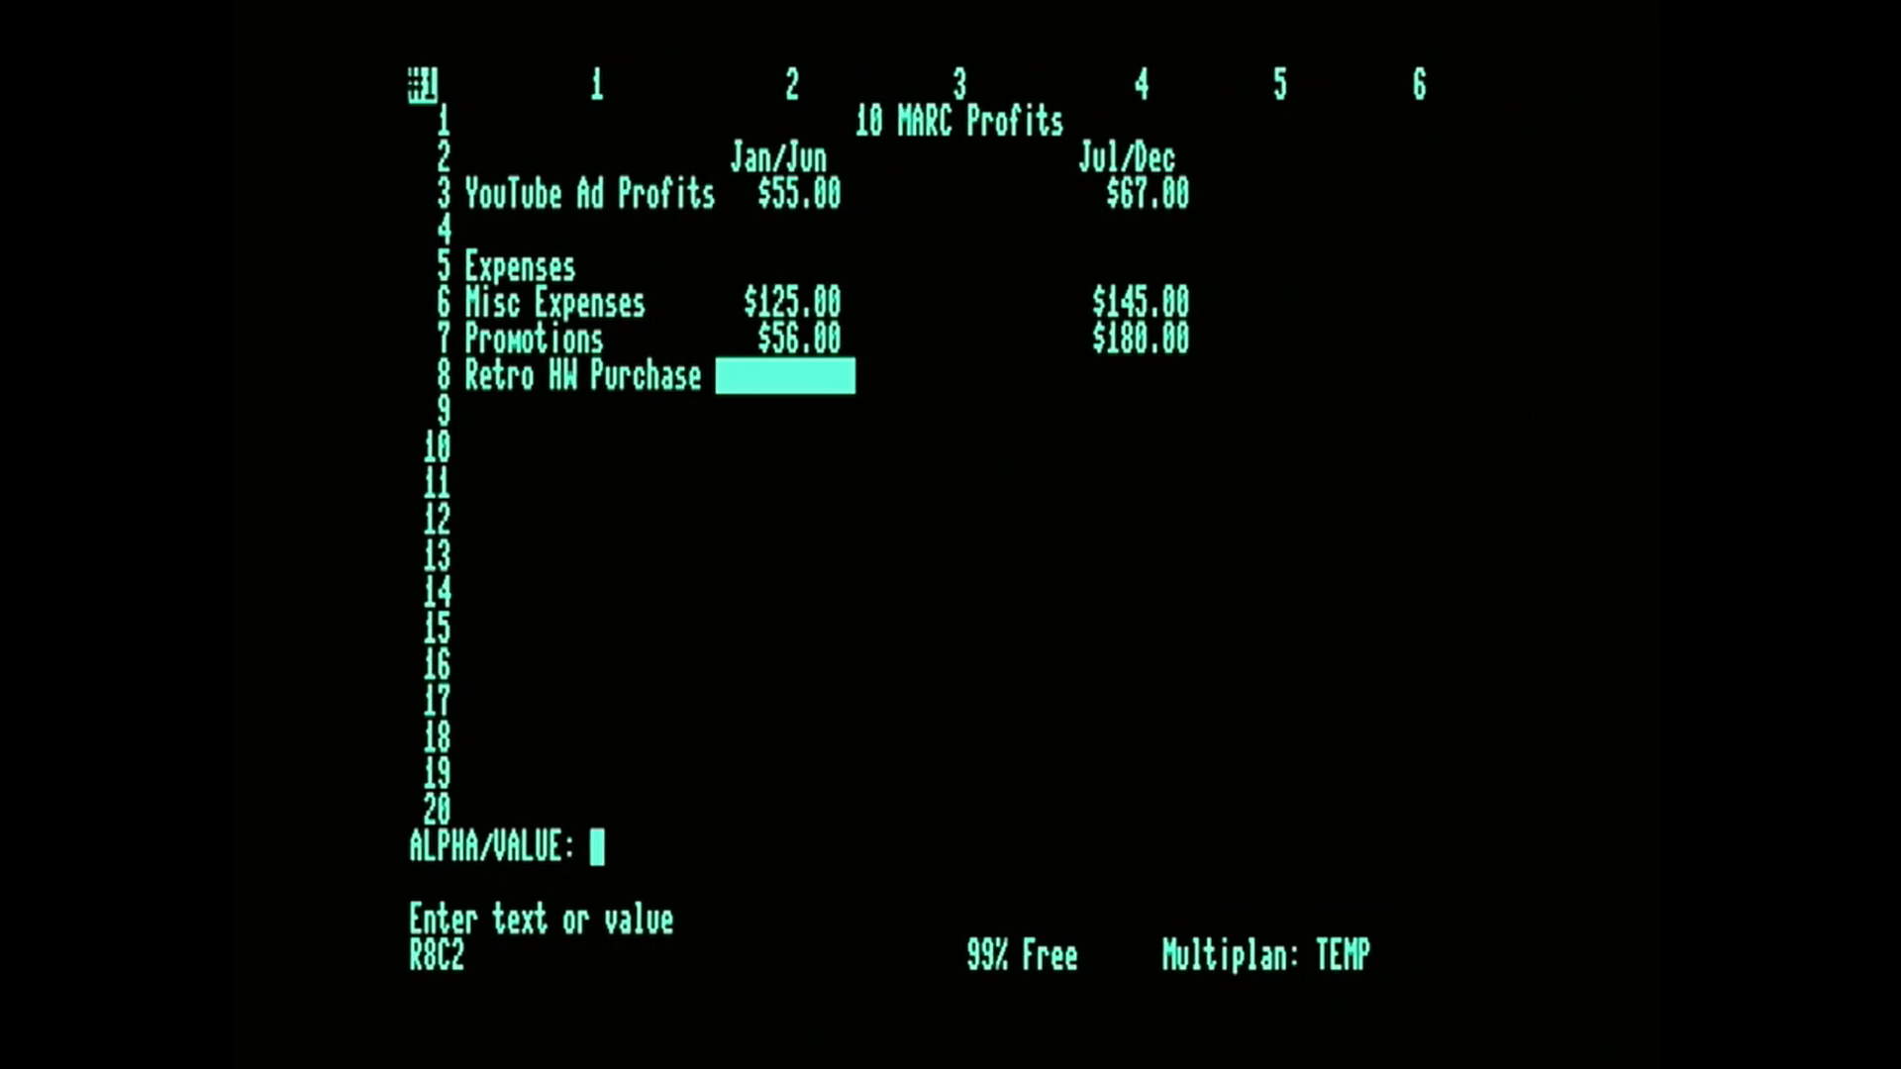
Enter the Retro HW Purchase values, 850 in R8C2 for Jan/Jun and 1250 in R8C4 for Jul/Dec.
type("850")
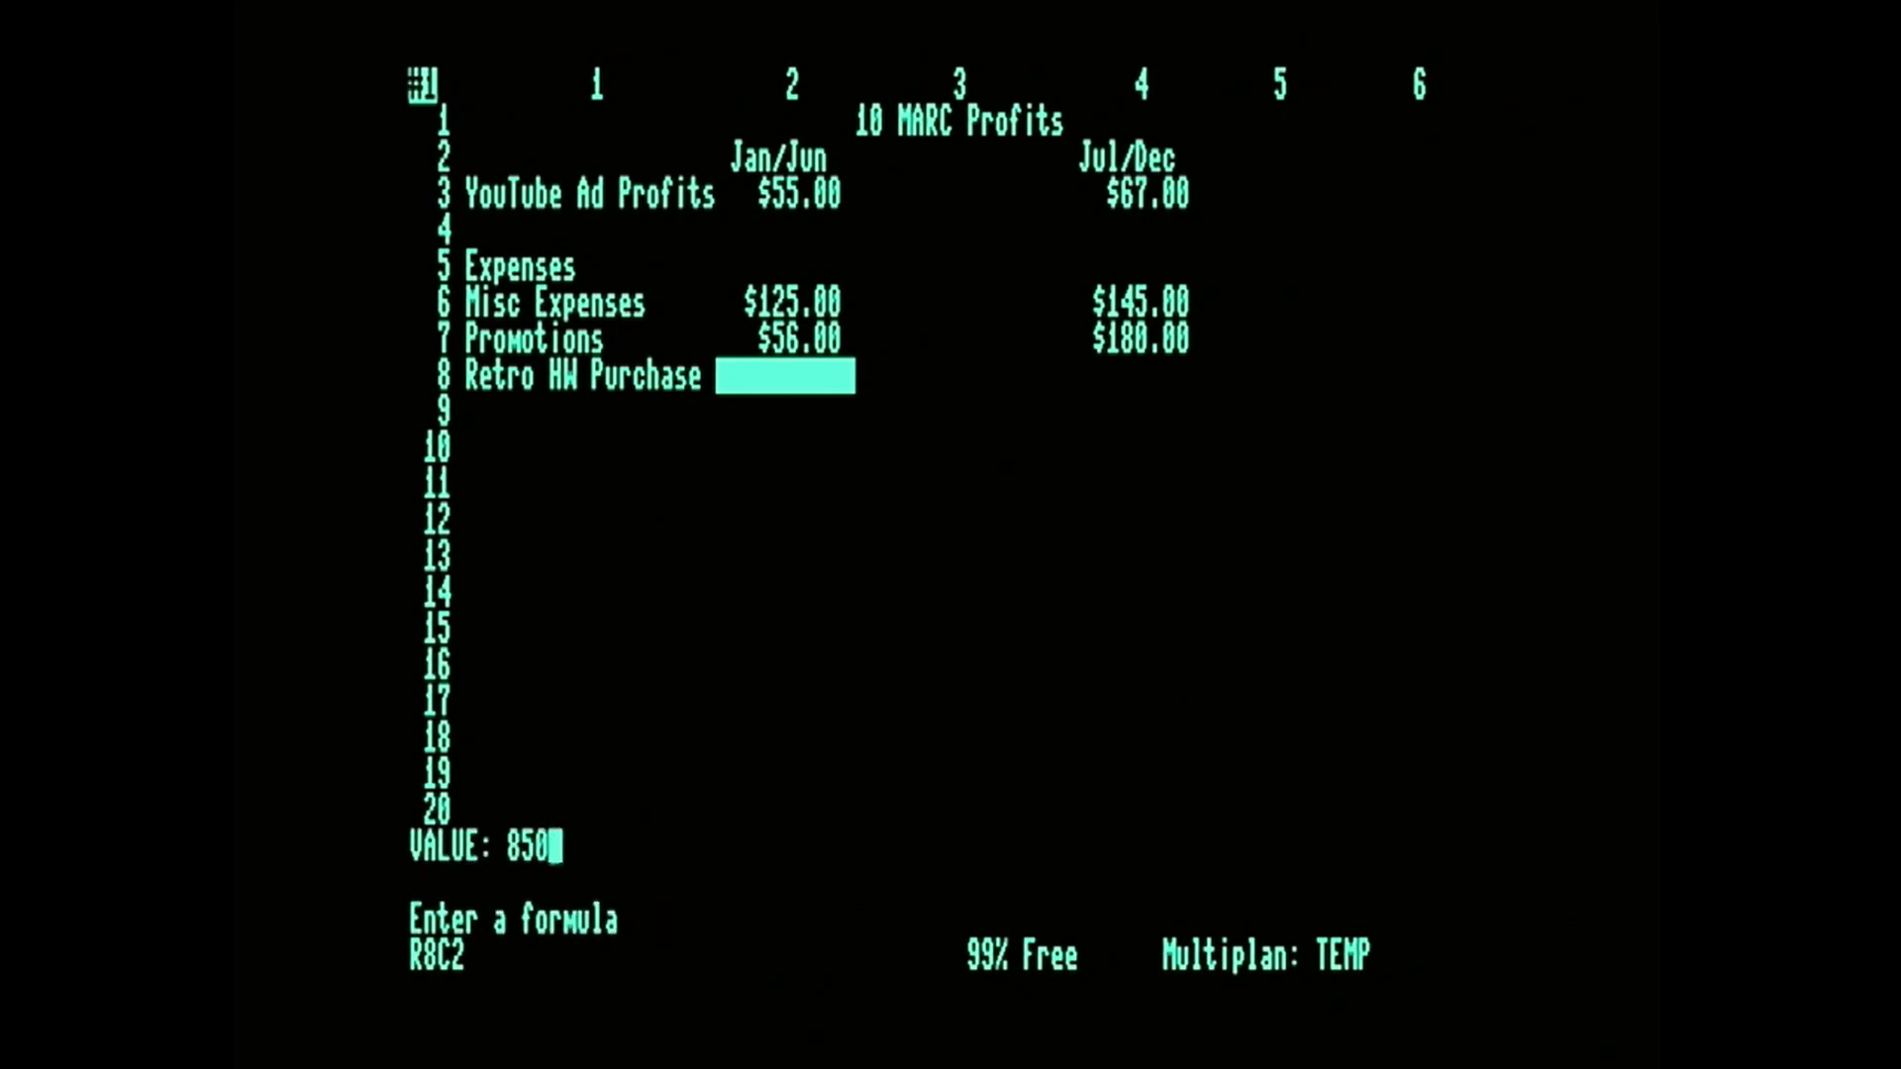
key("Right")
key("Right")
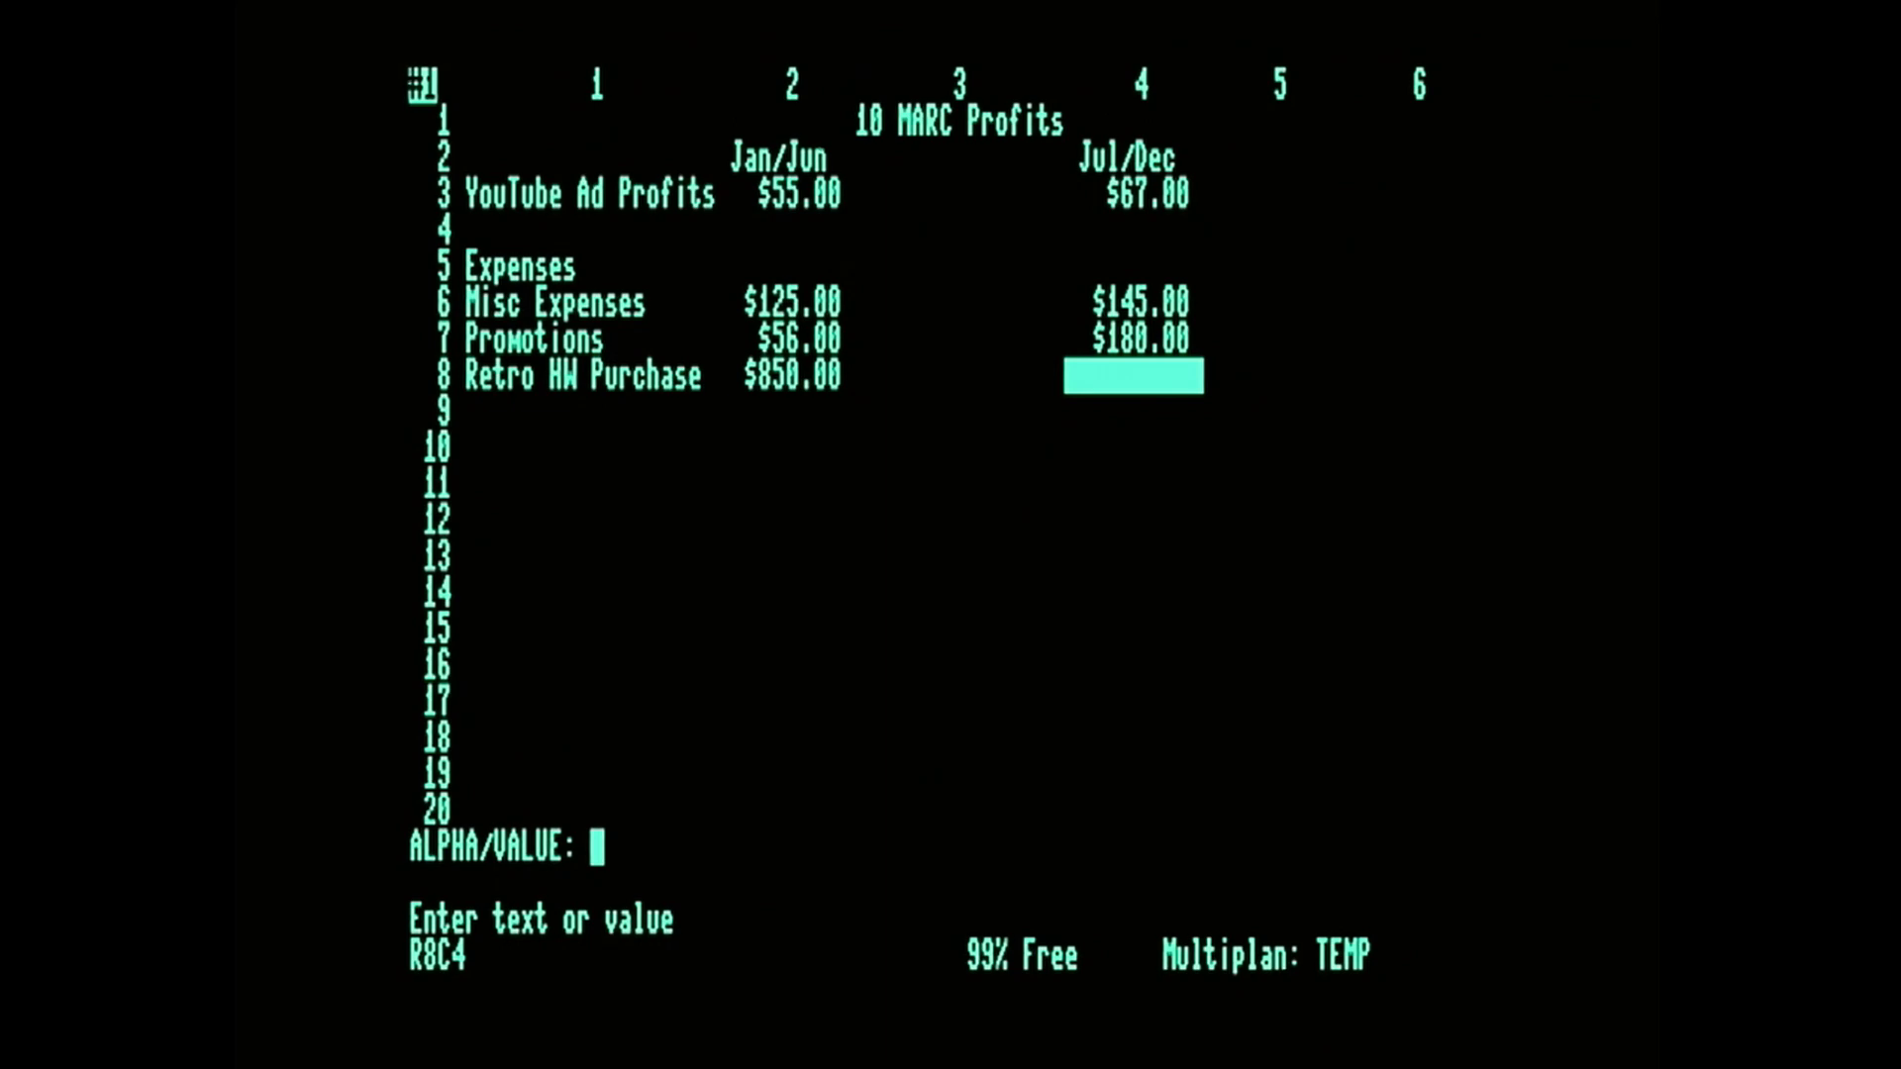
type("1250")
key("Left")
key("Left")
key("Left")
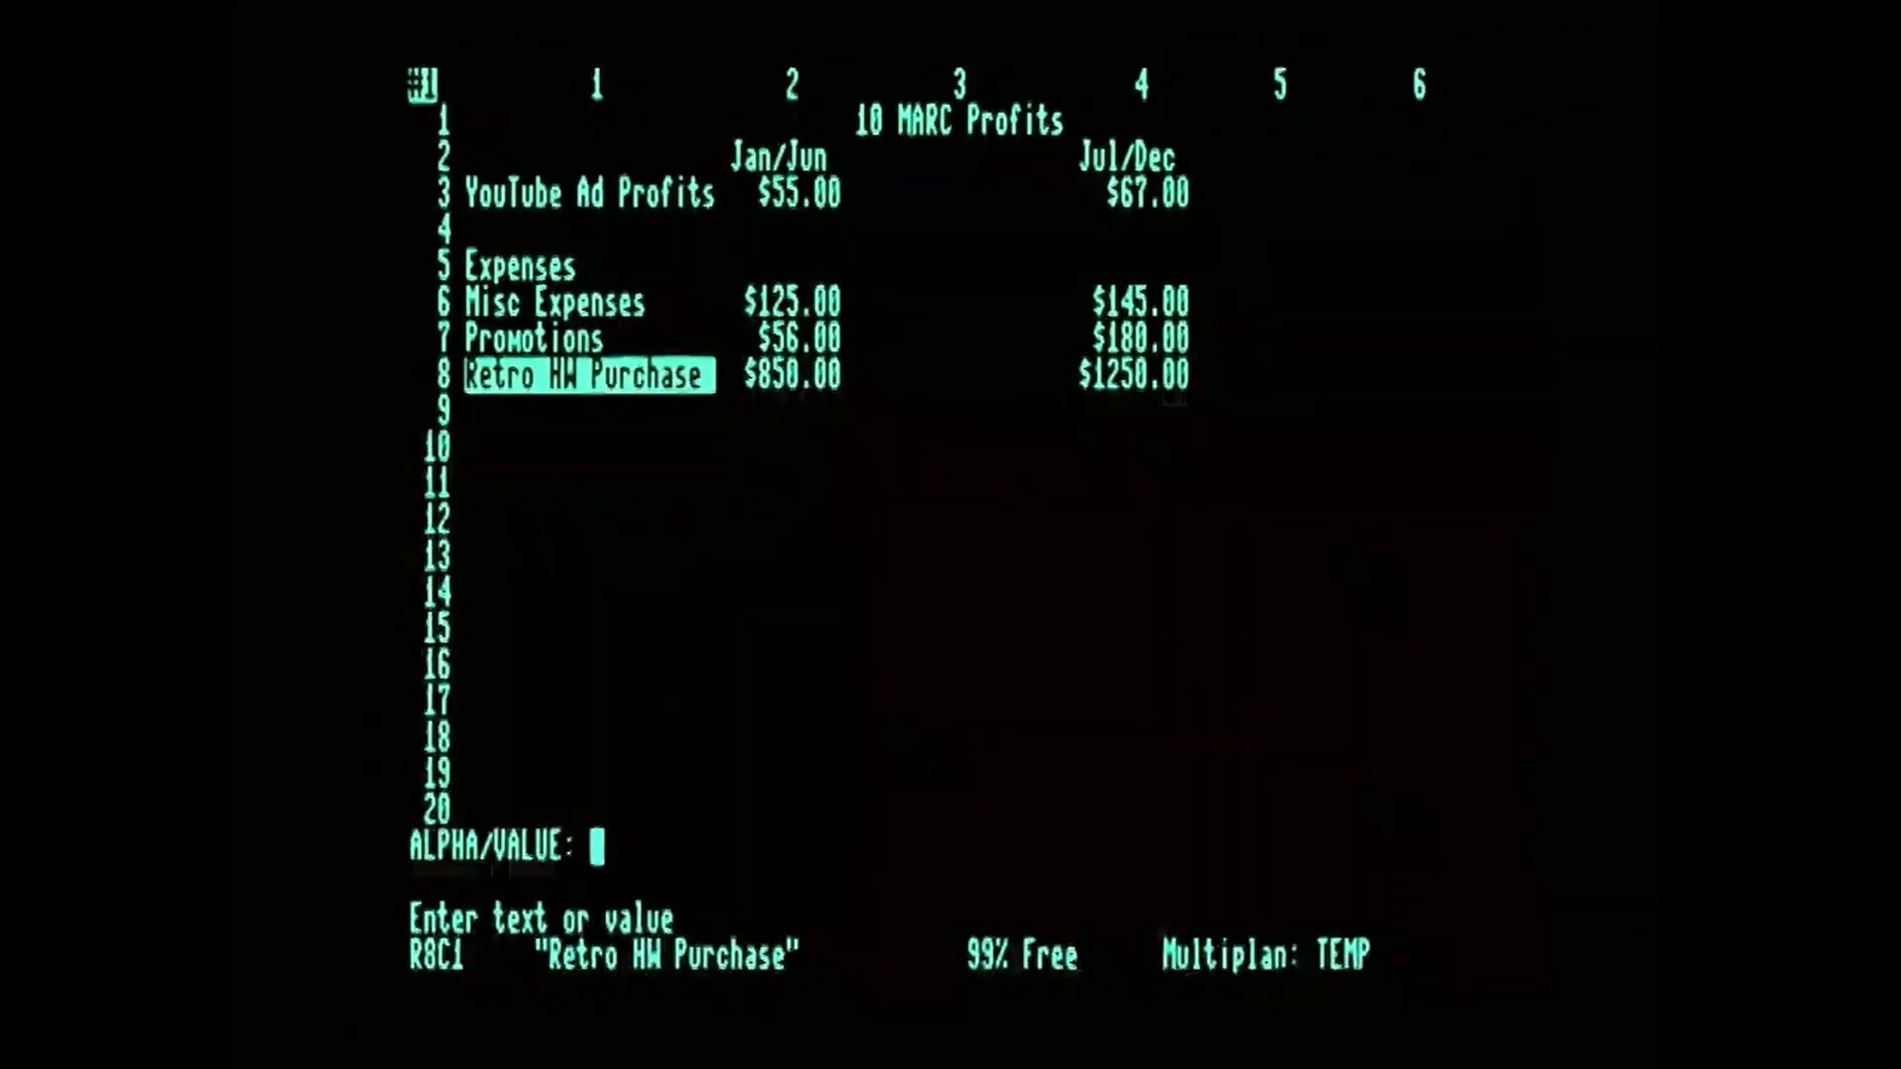
Enter the row label "Total Profit" in R10C1.
key("Down")
key("Down")
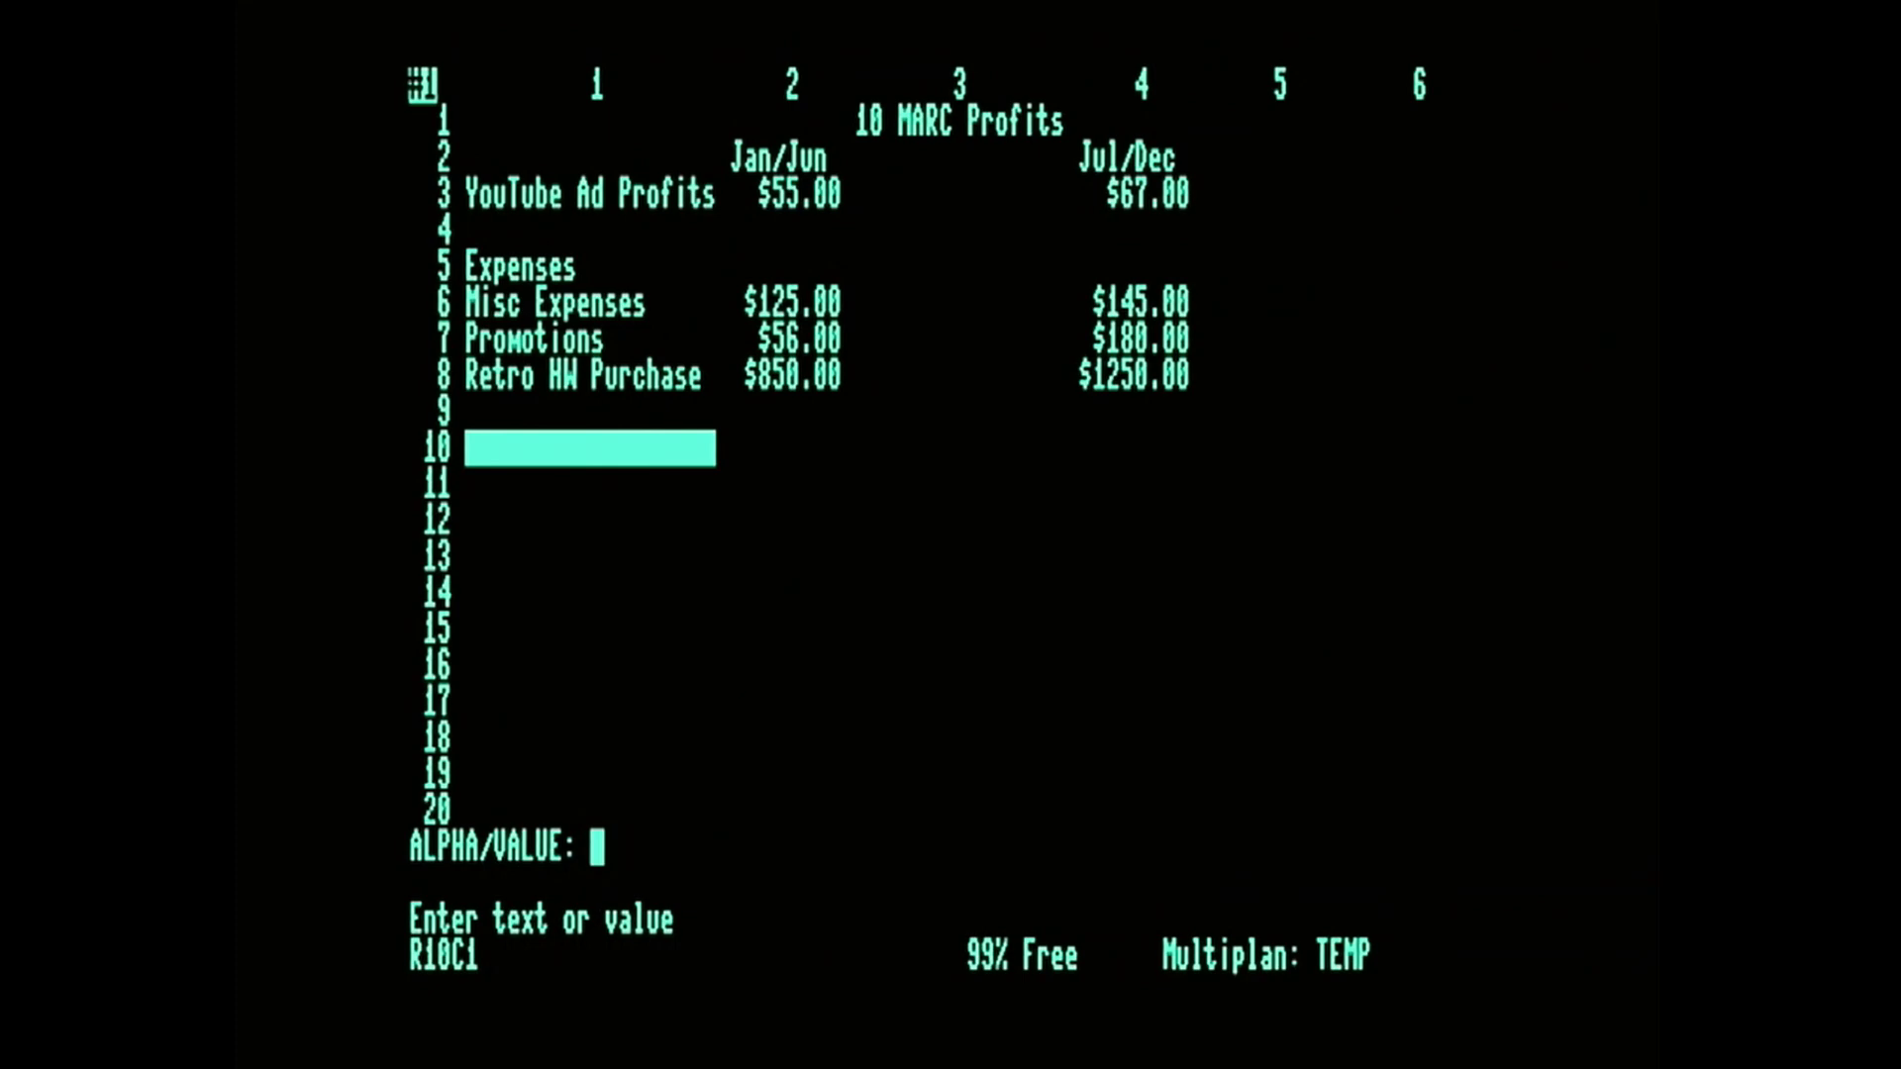
type("T")
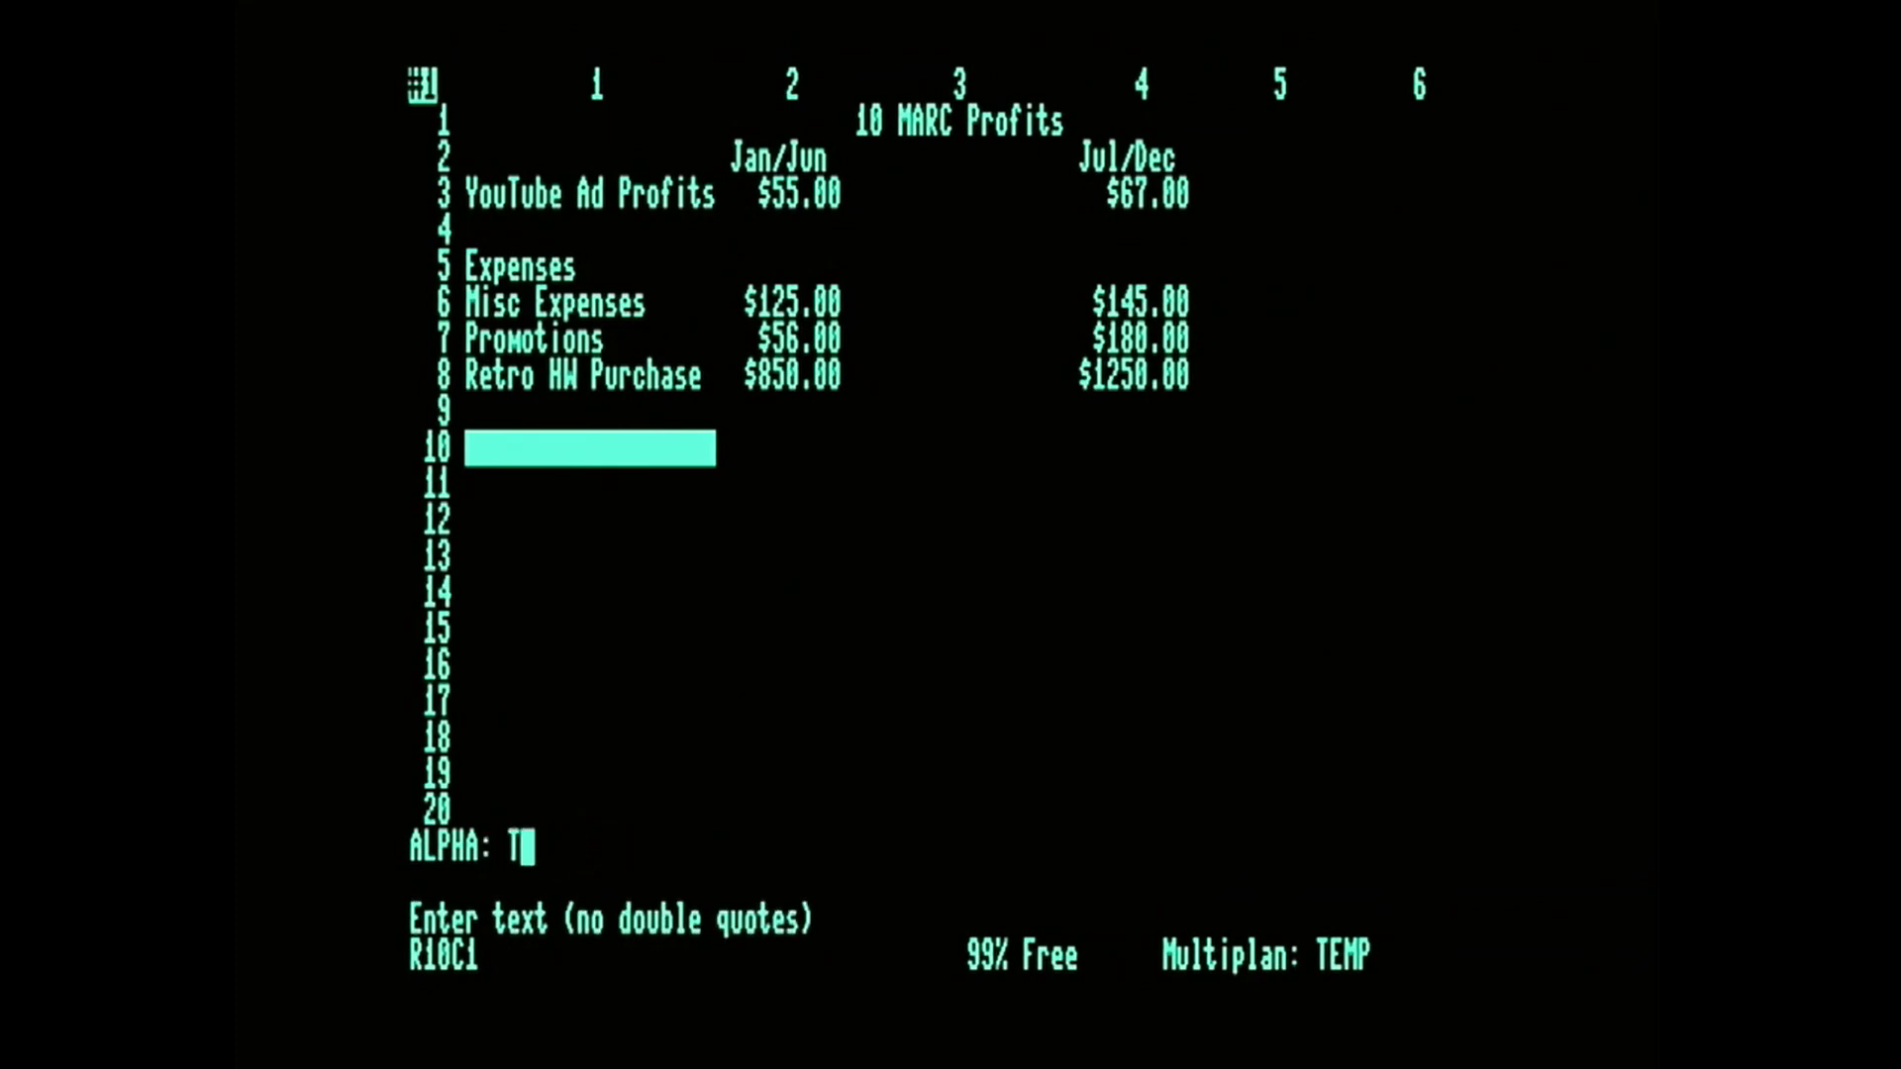
type("otal Profit")
key("Return")
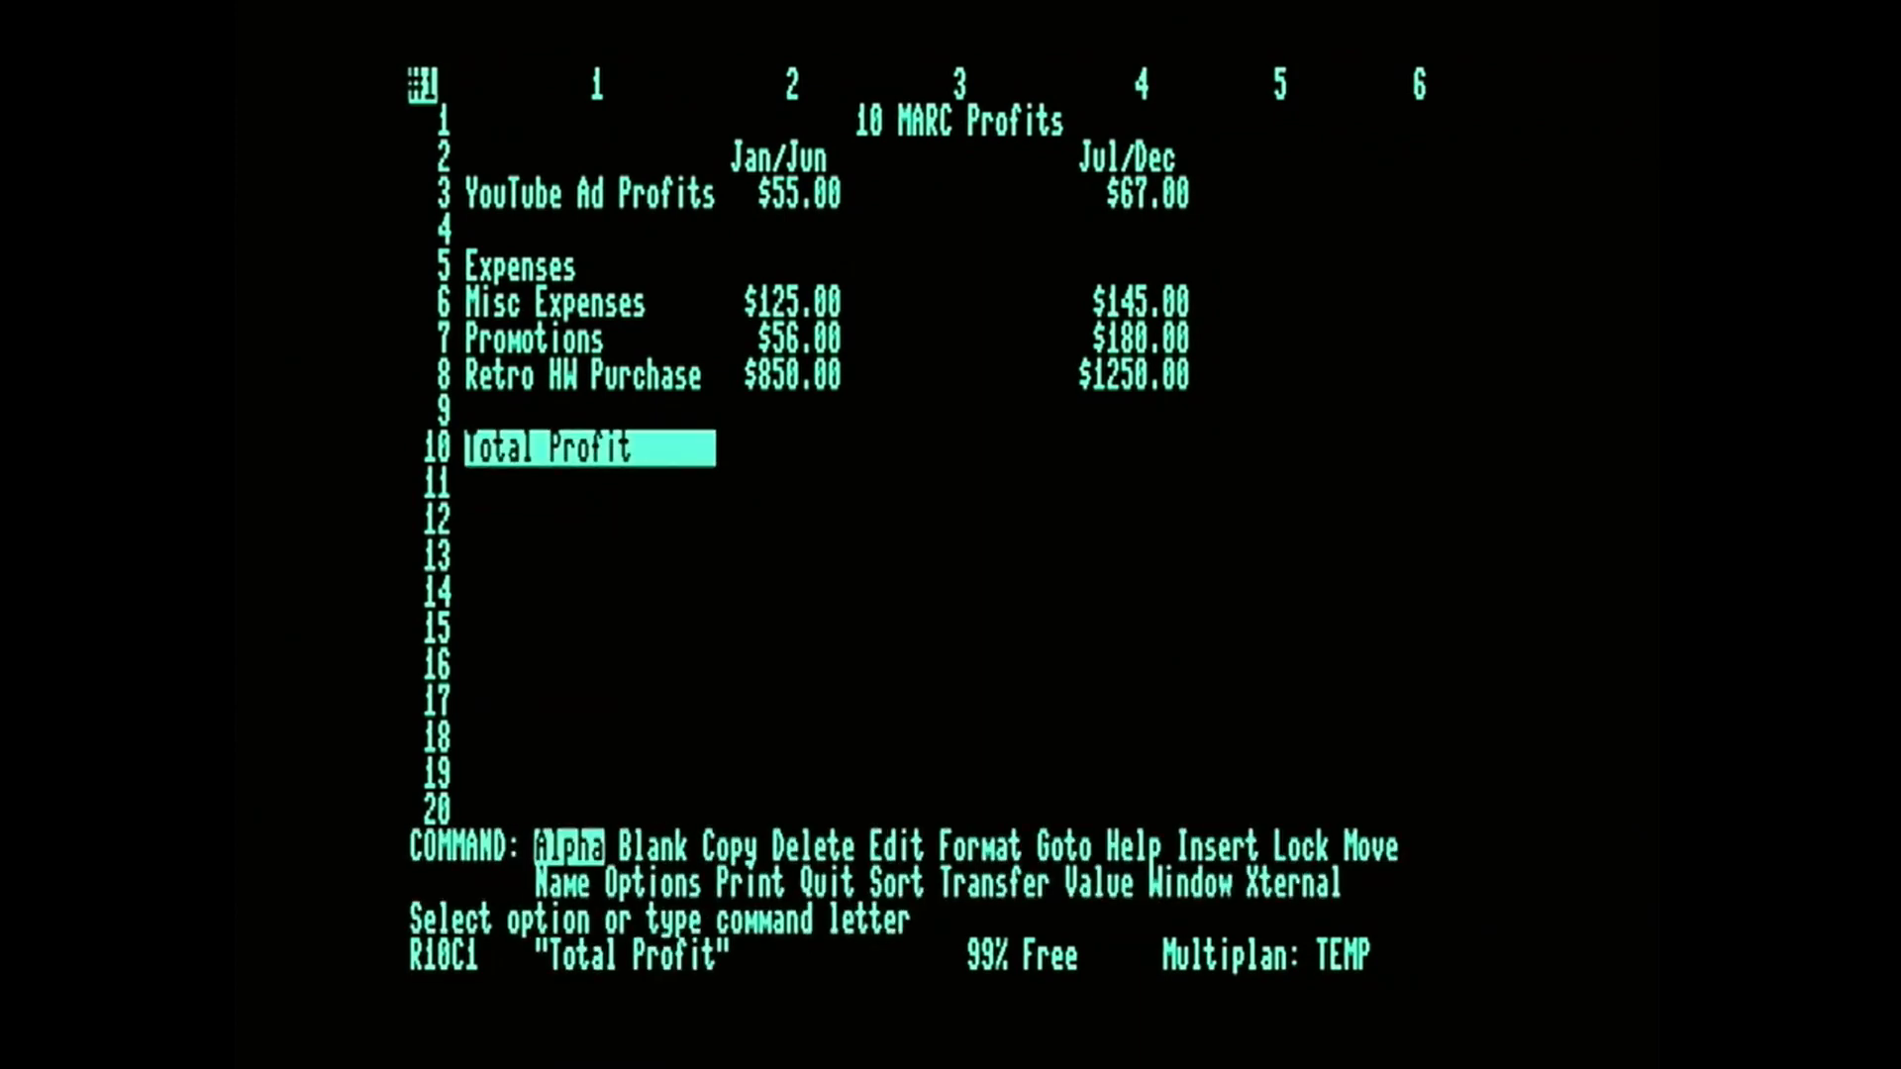
Enter the formula SUM(R3C2) in R10C2 as the Jan/Jun total profit.
key("Right")
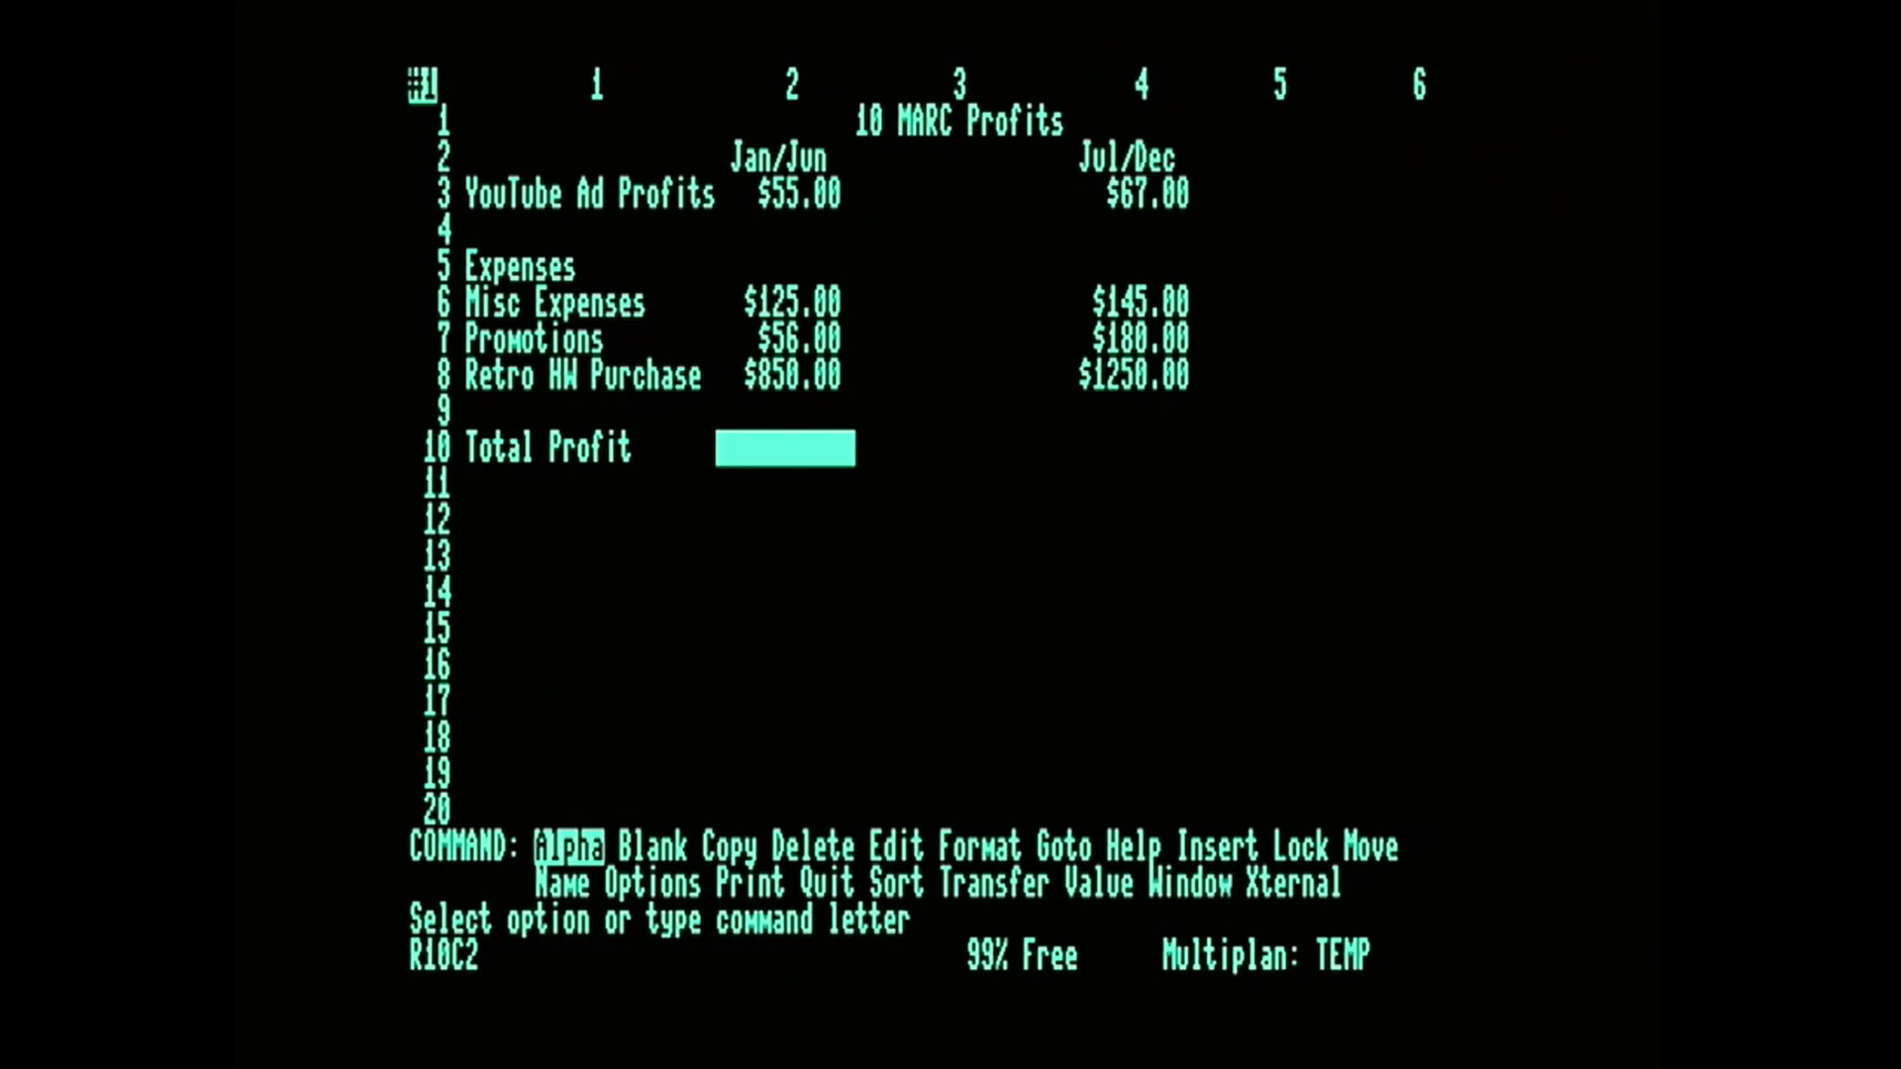
key("v")
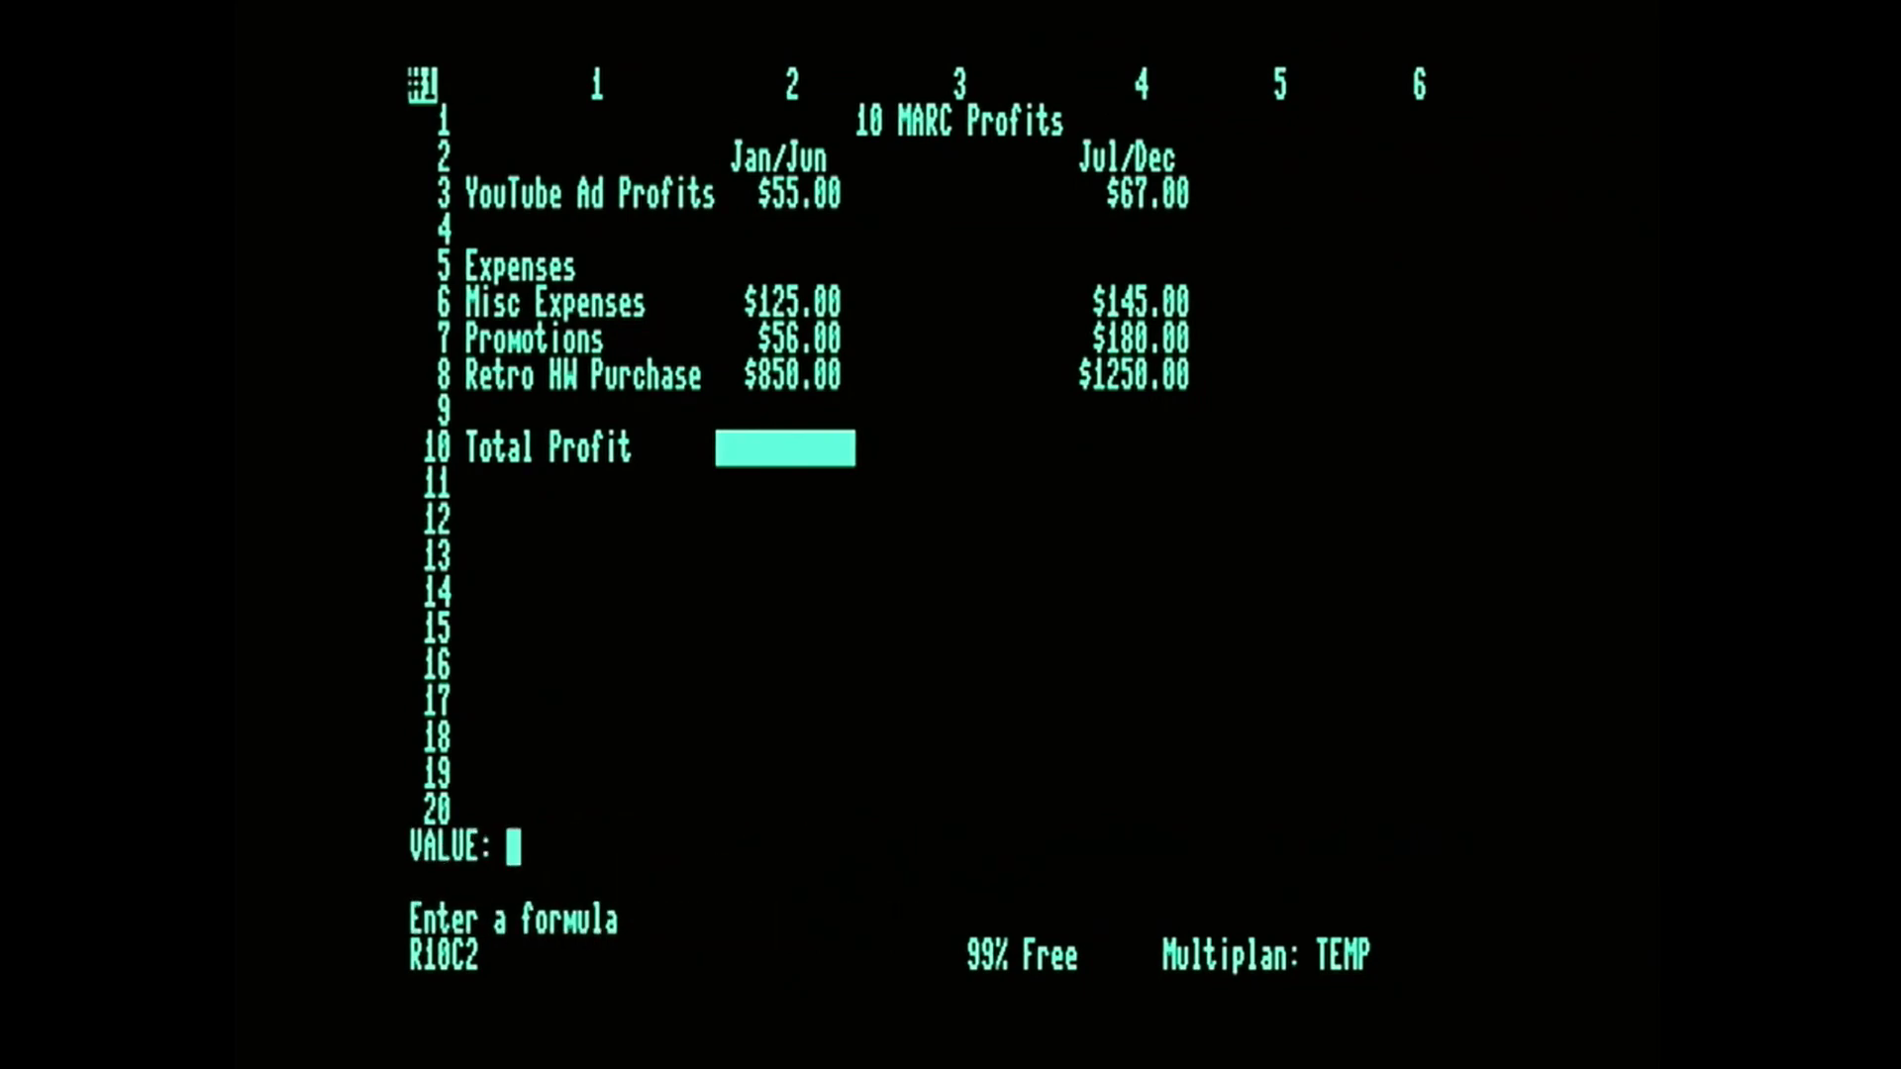
type("sum")
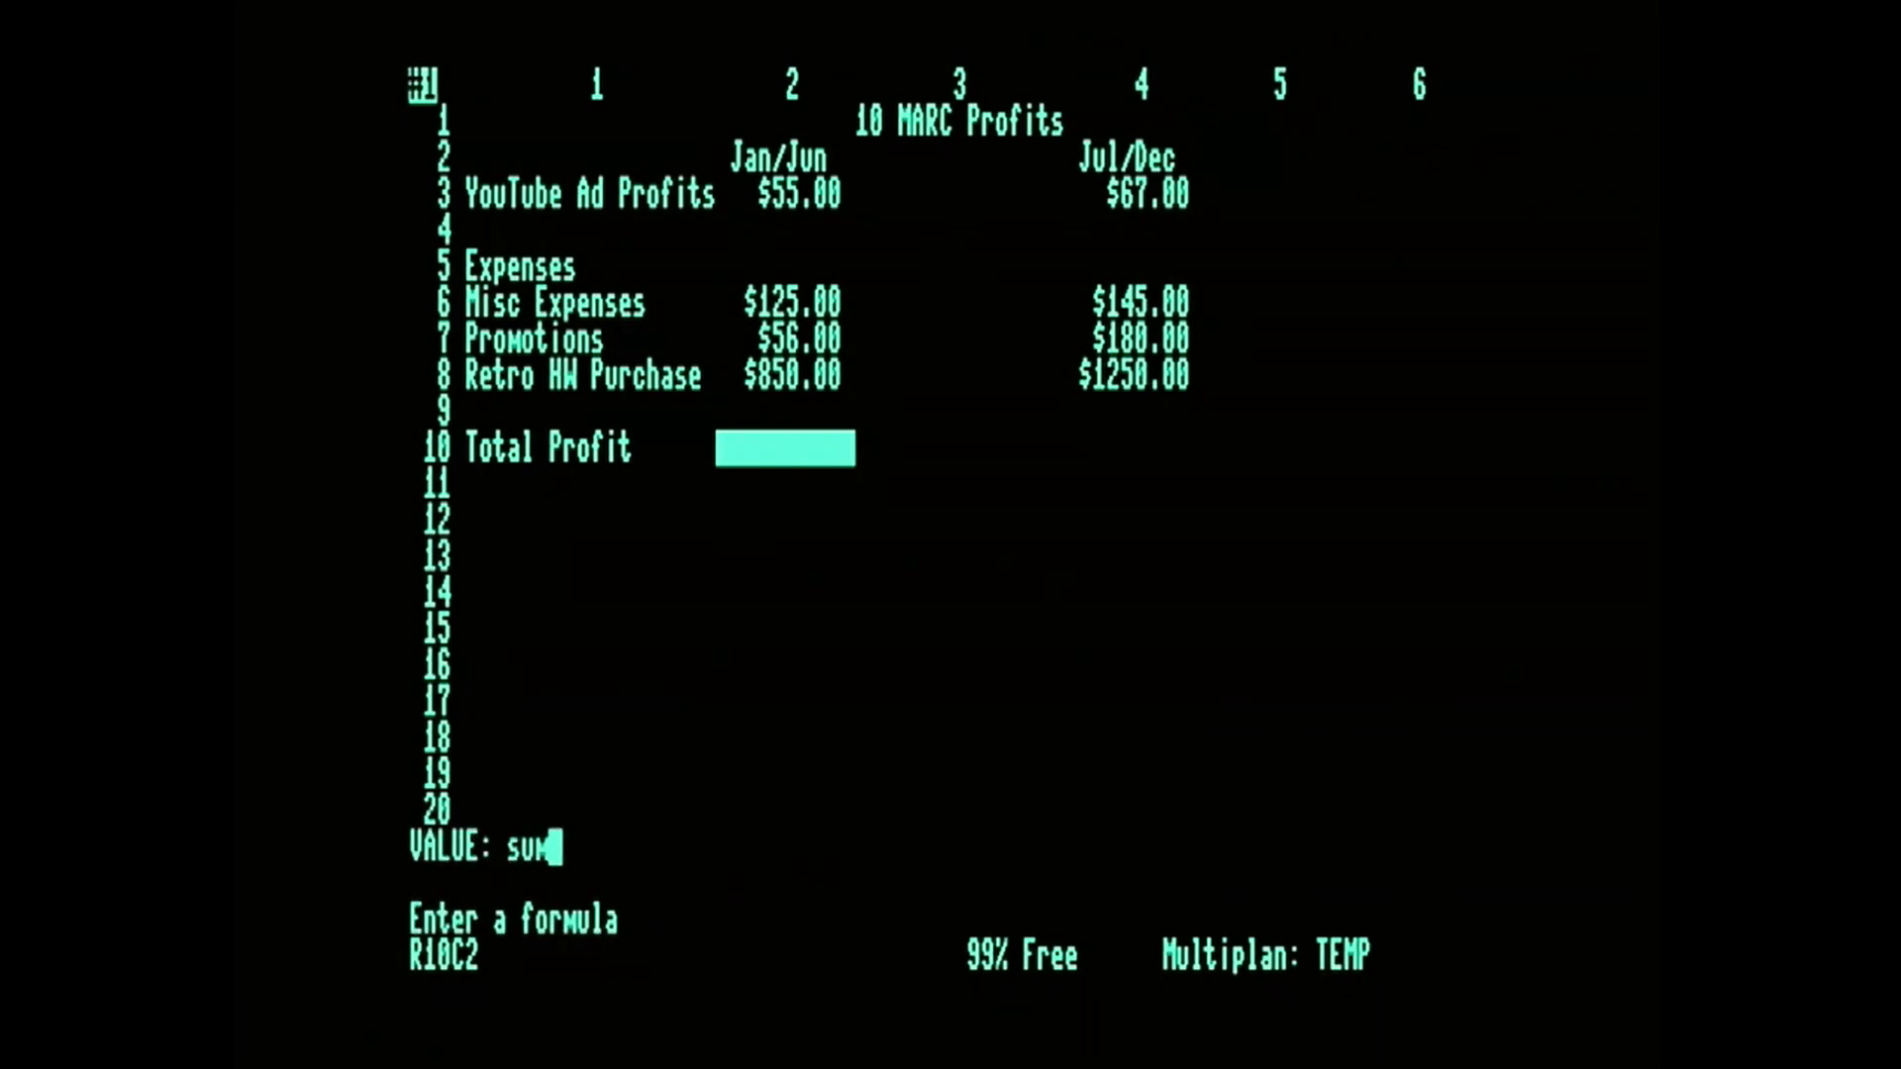
type("(r3c2)")
key("Return")
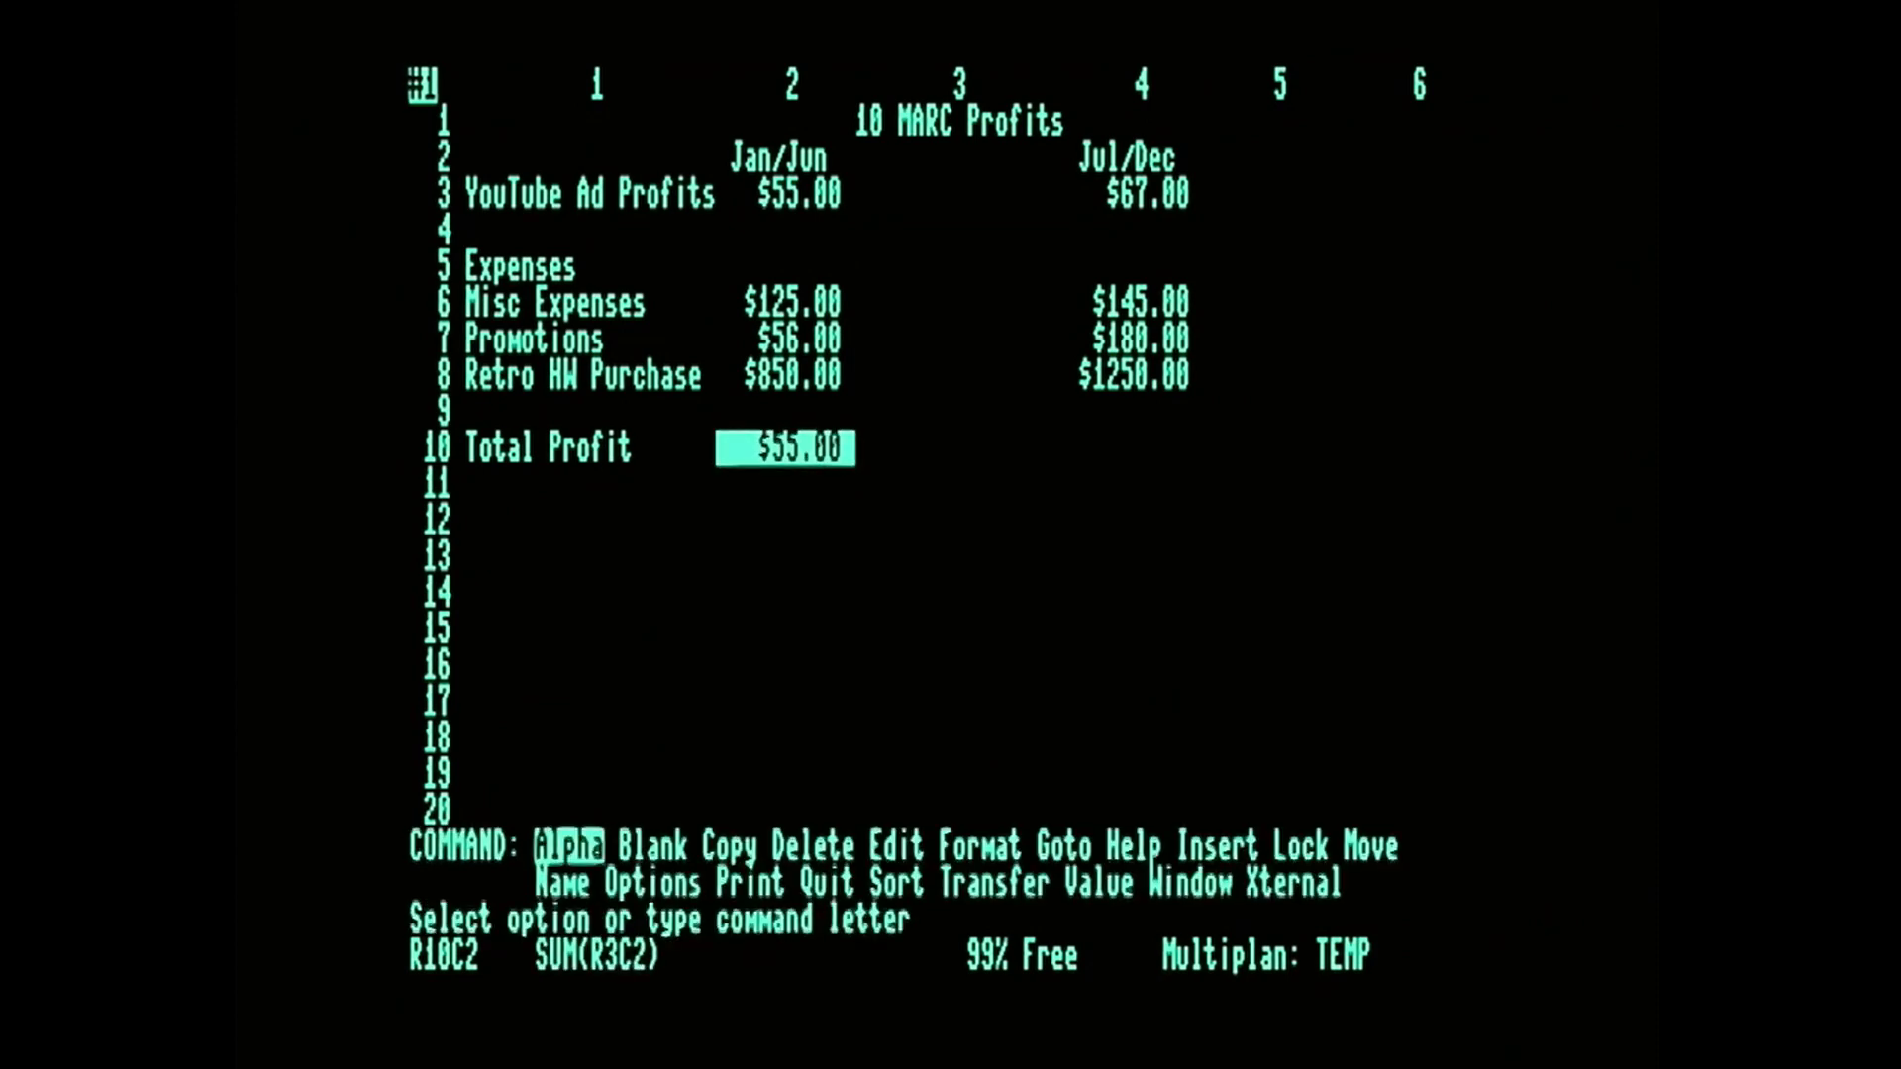
key("Right")
key("Right")
key("Right")
key("Left")
key("Left")
key("Left")
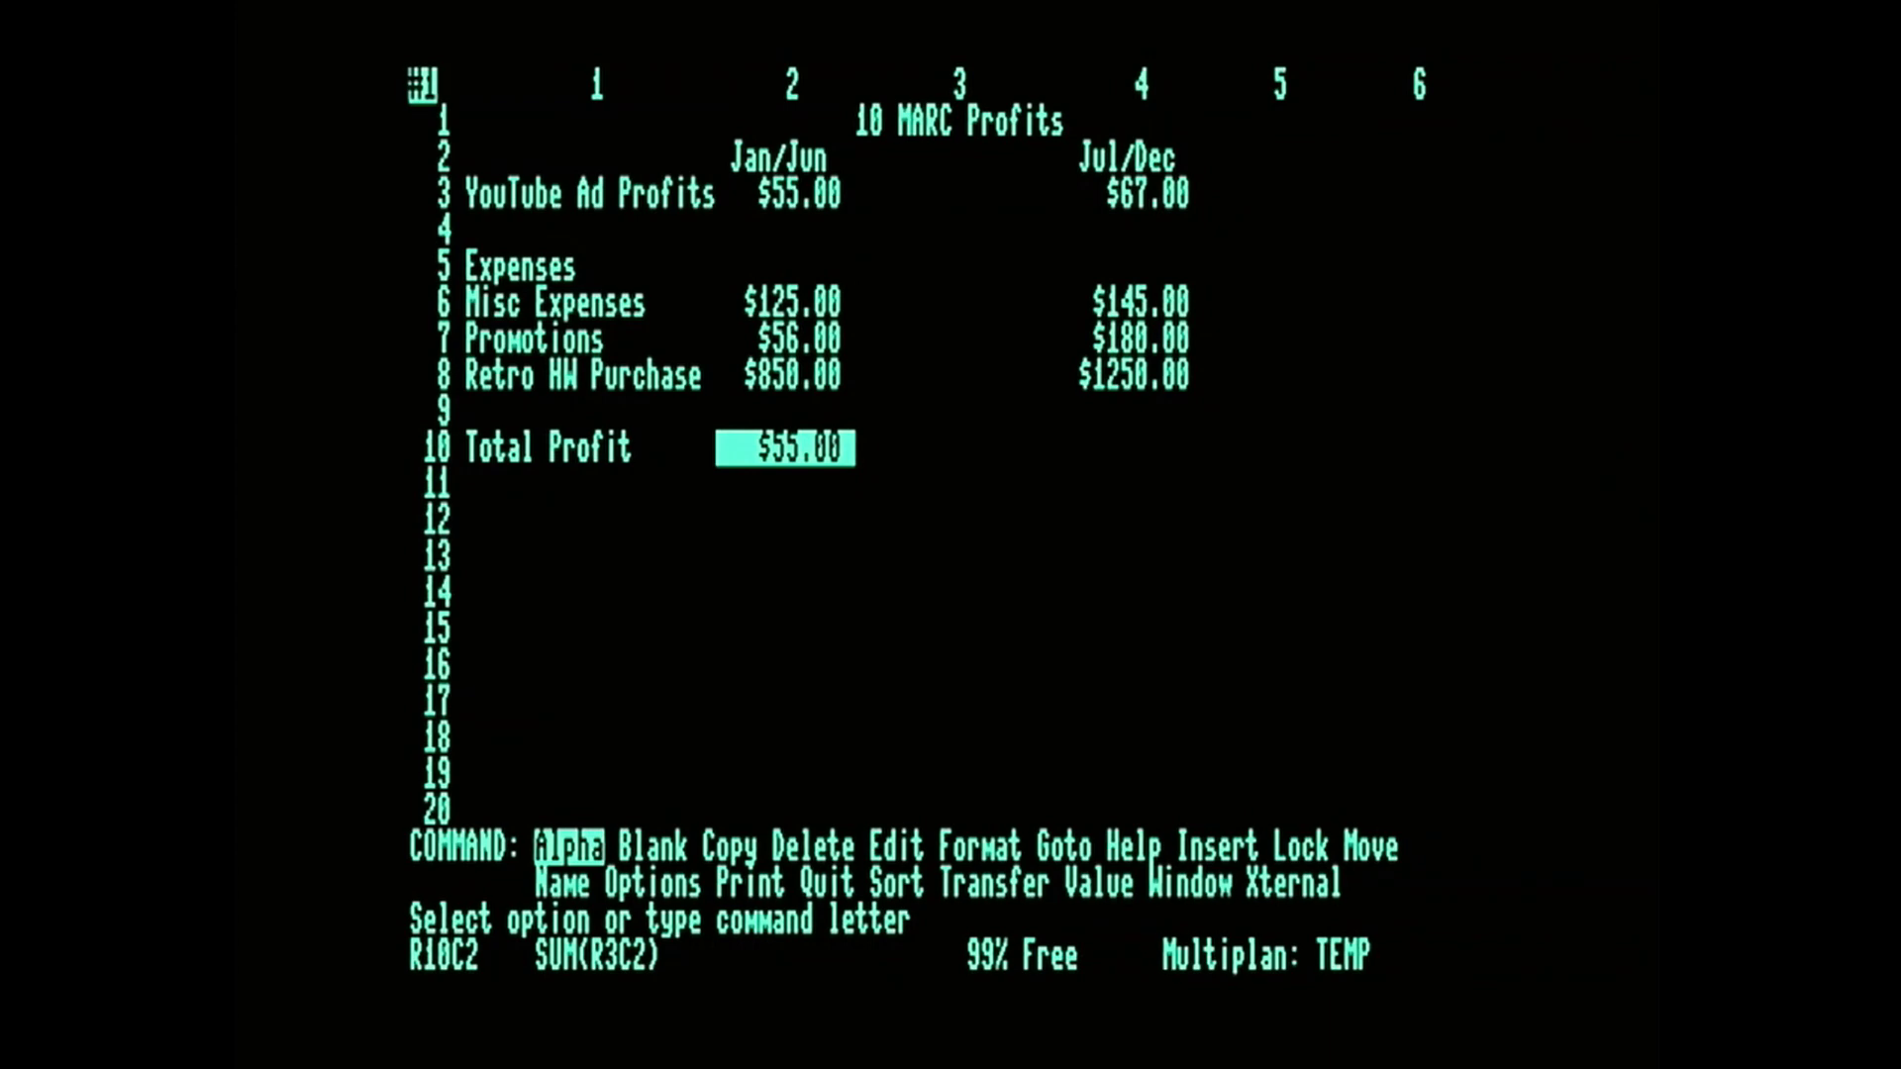
key("Right")
key("Right")
key("Right")
key("Left")
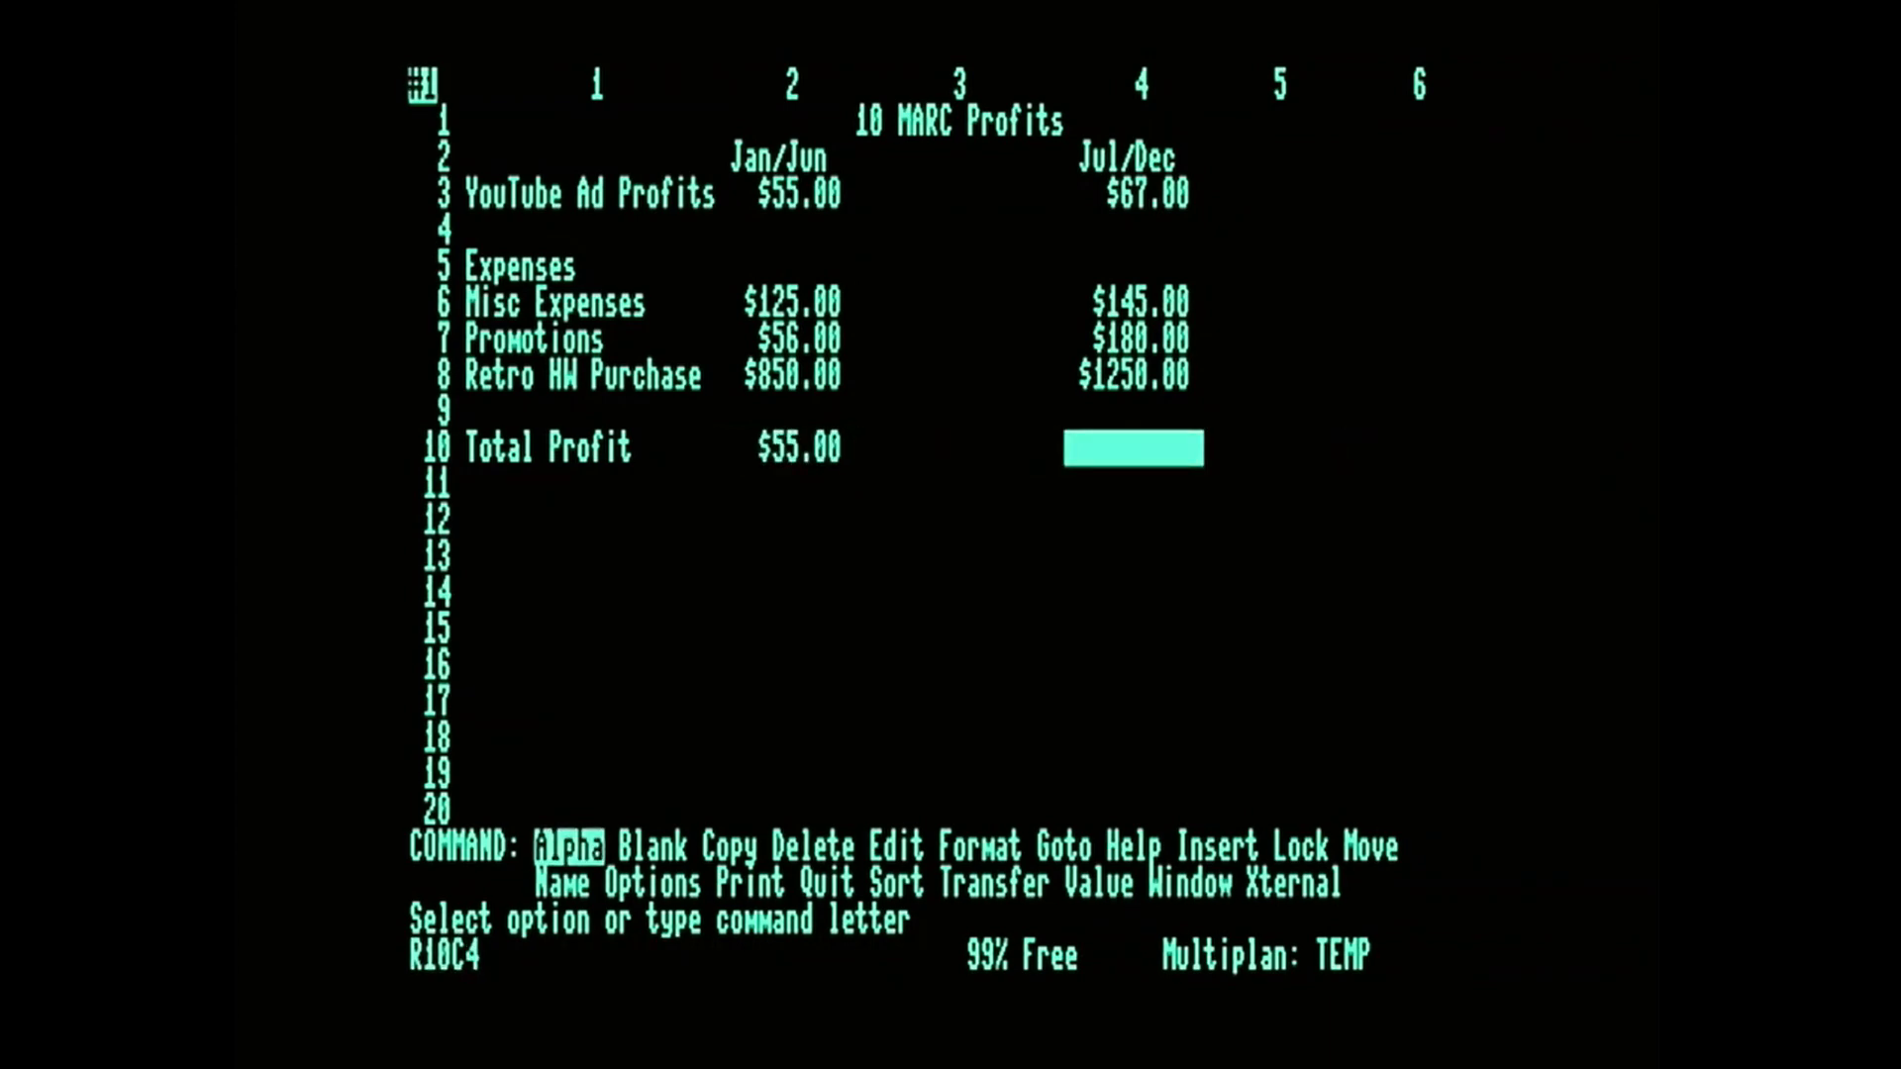
key("Left")
key("Left")
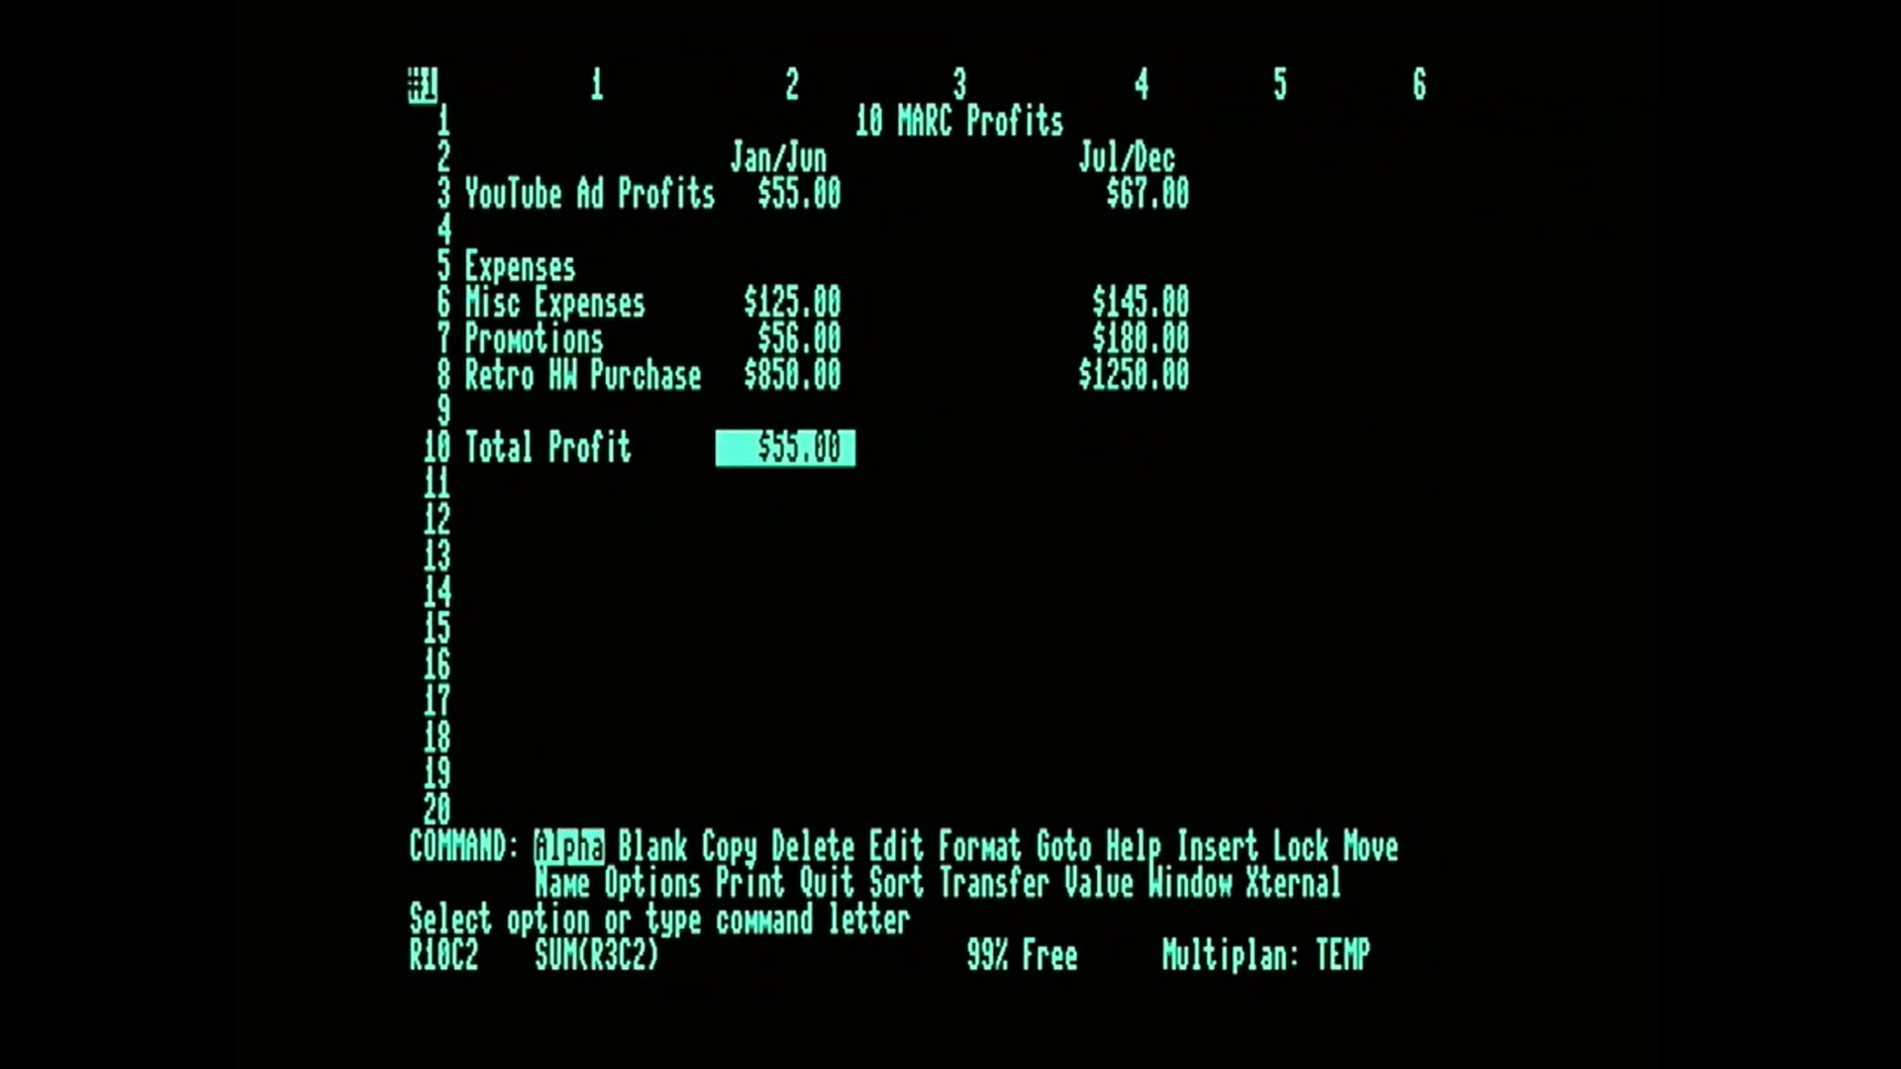
Copy the total profit formula from R10C2 into the two cells to its right.
key("c")
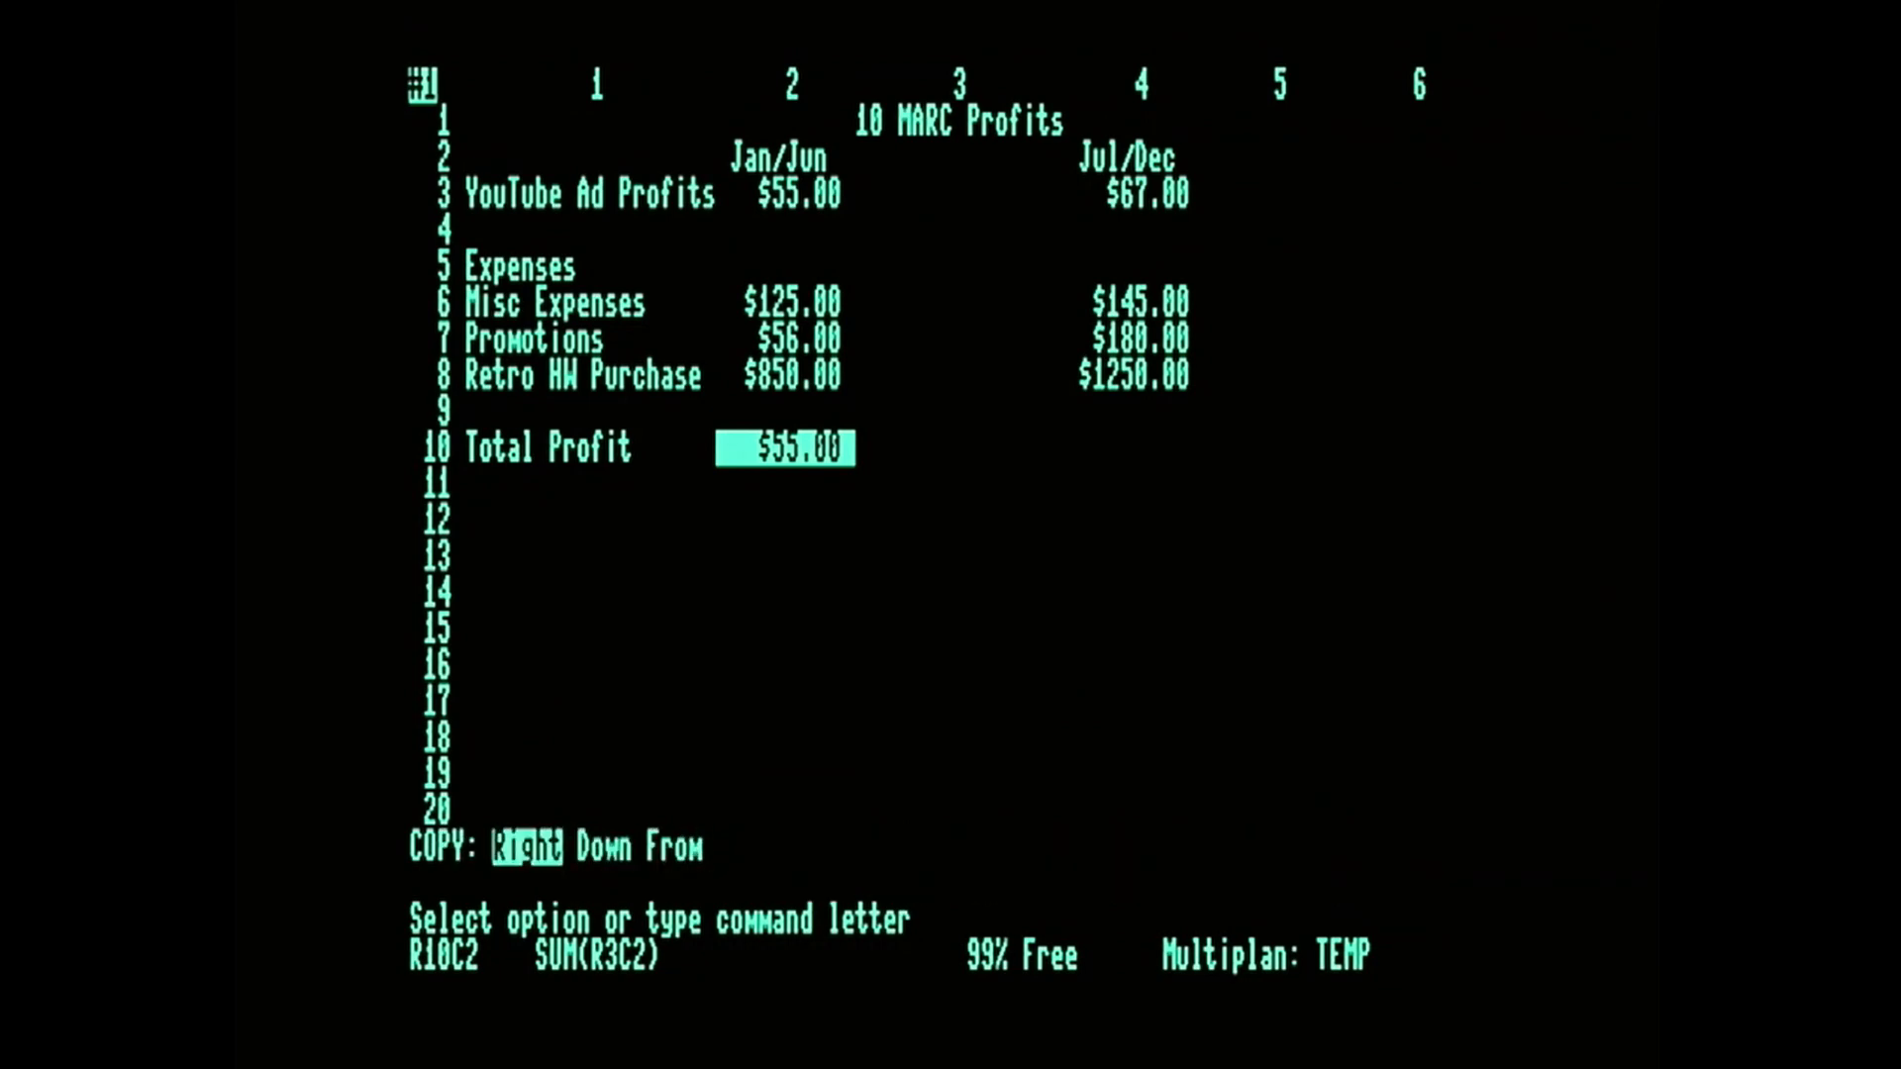
key("r")
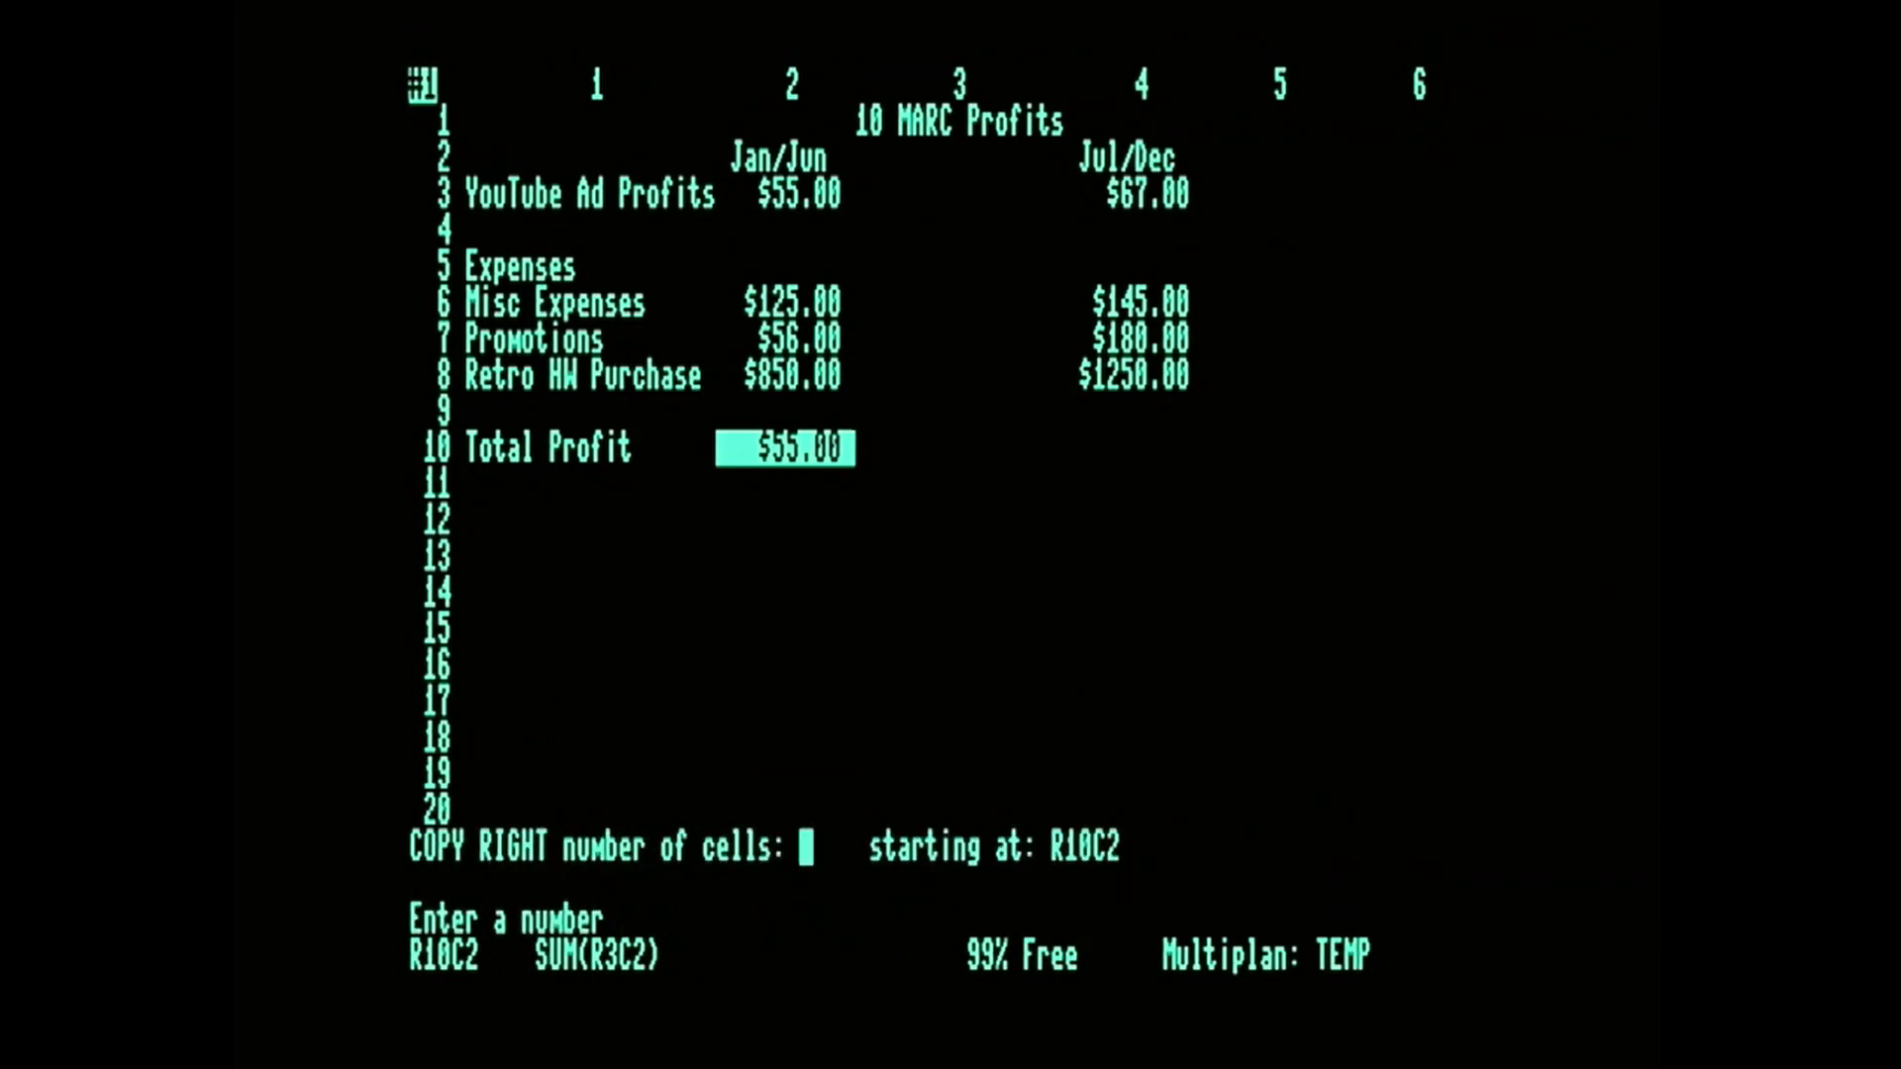
type("2")
key("Return")
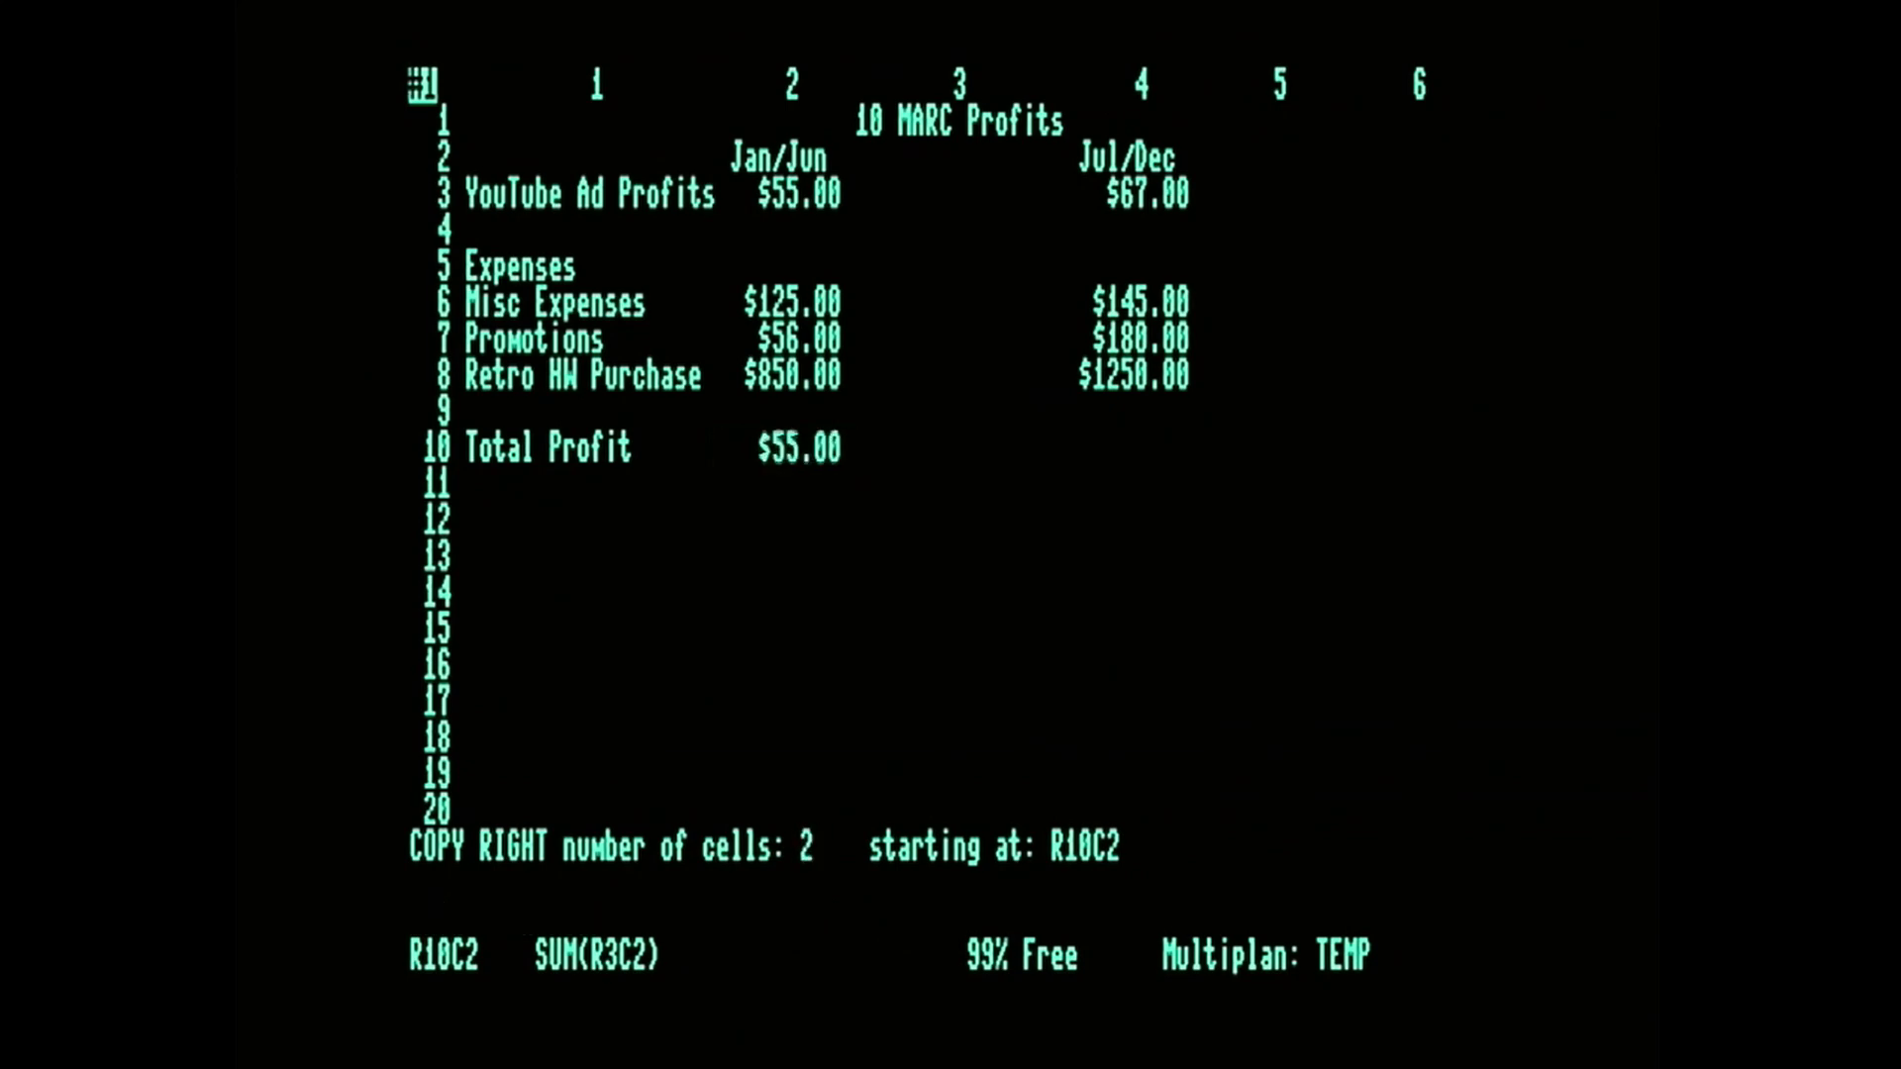
Examine the formula copies in R10C3 and R10C4 against the original in R10C2.
key("Right")
key("Right")
key("Left")
key("Left")
key("Right")
key("Right")
key("Left")
key("Right")
key("Left")
key("Right")
key("Left")
key("Right")
key("Left")
key("Left")
Blank the unneeded formula copy in R10C3 and move on to R10C4.
key("Right")
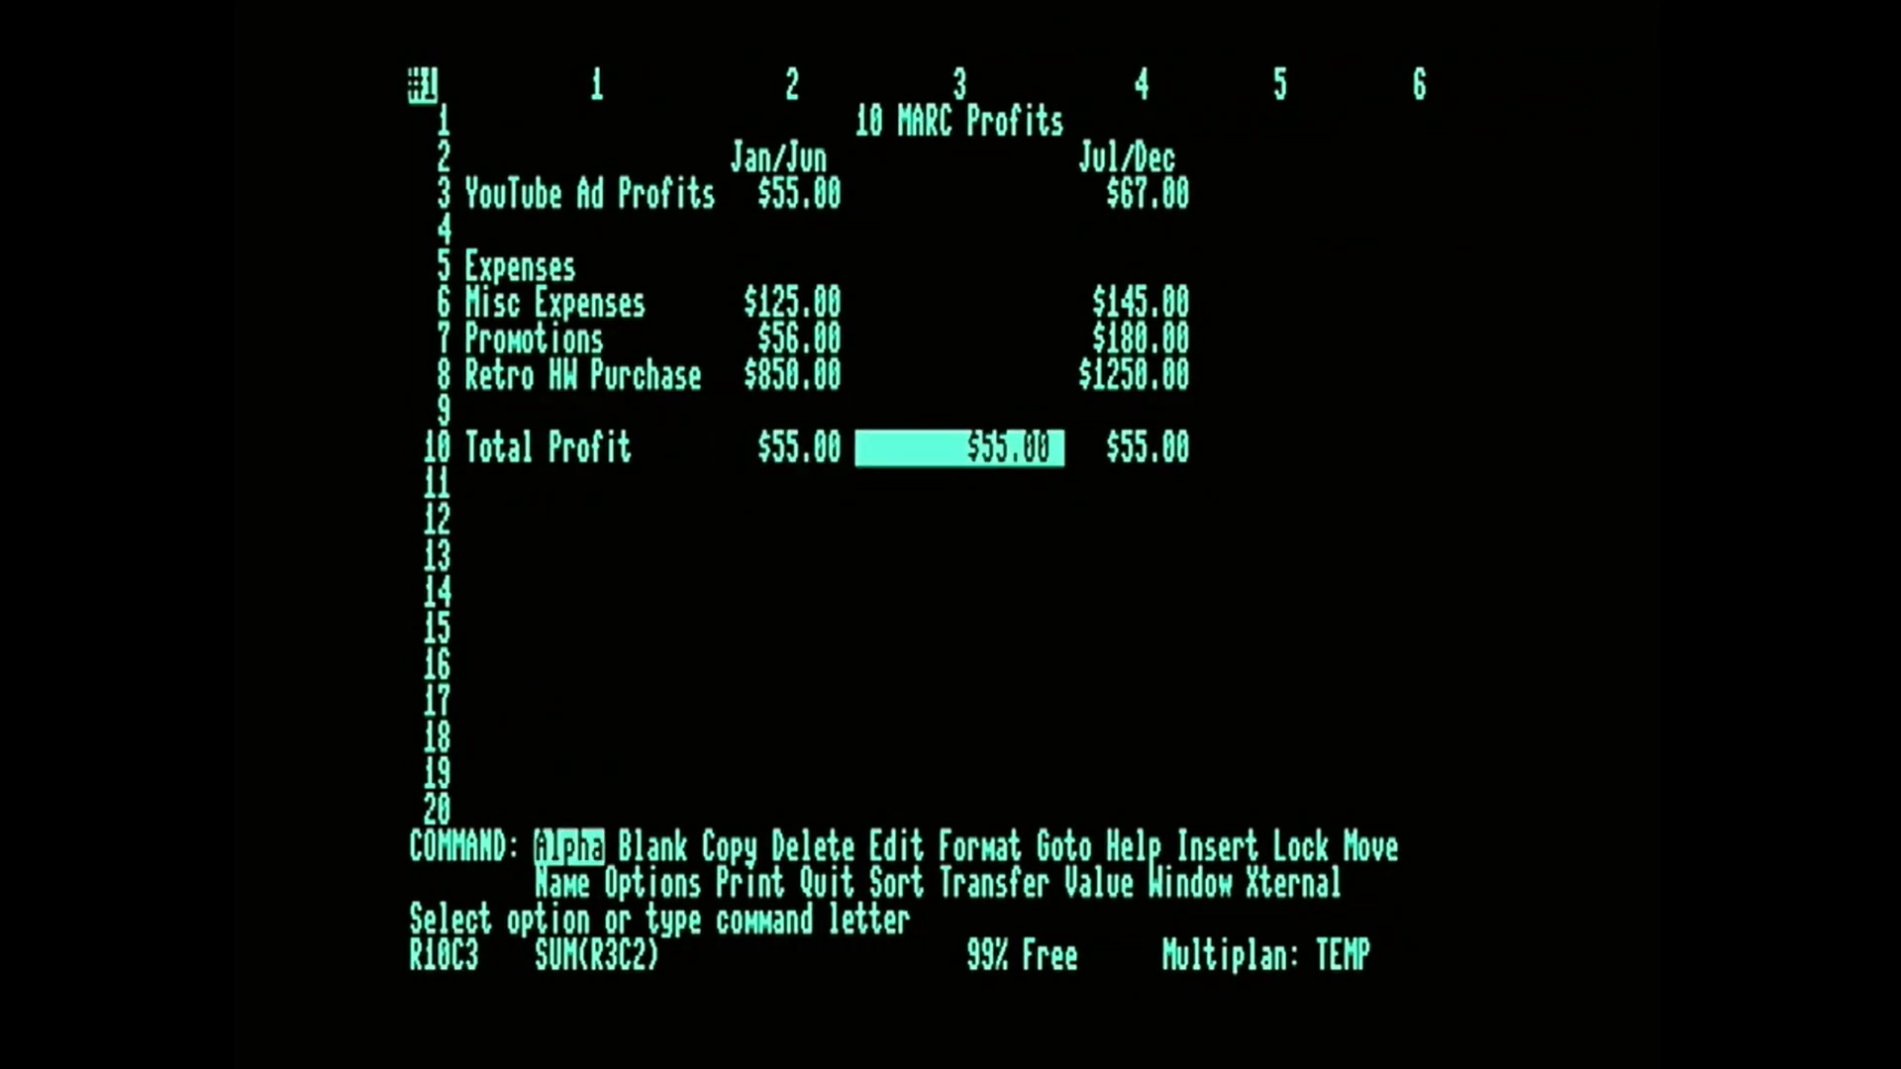
key("b")
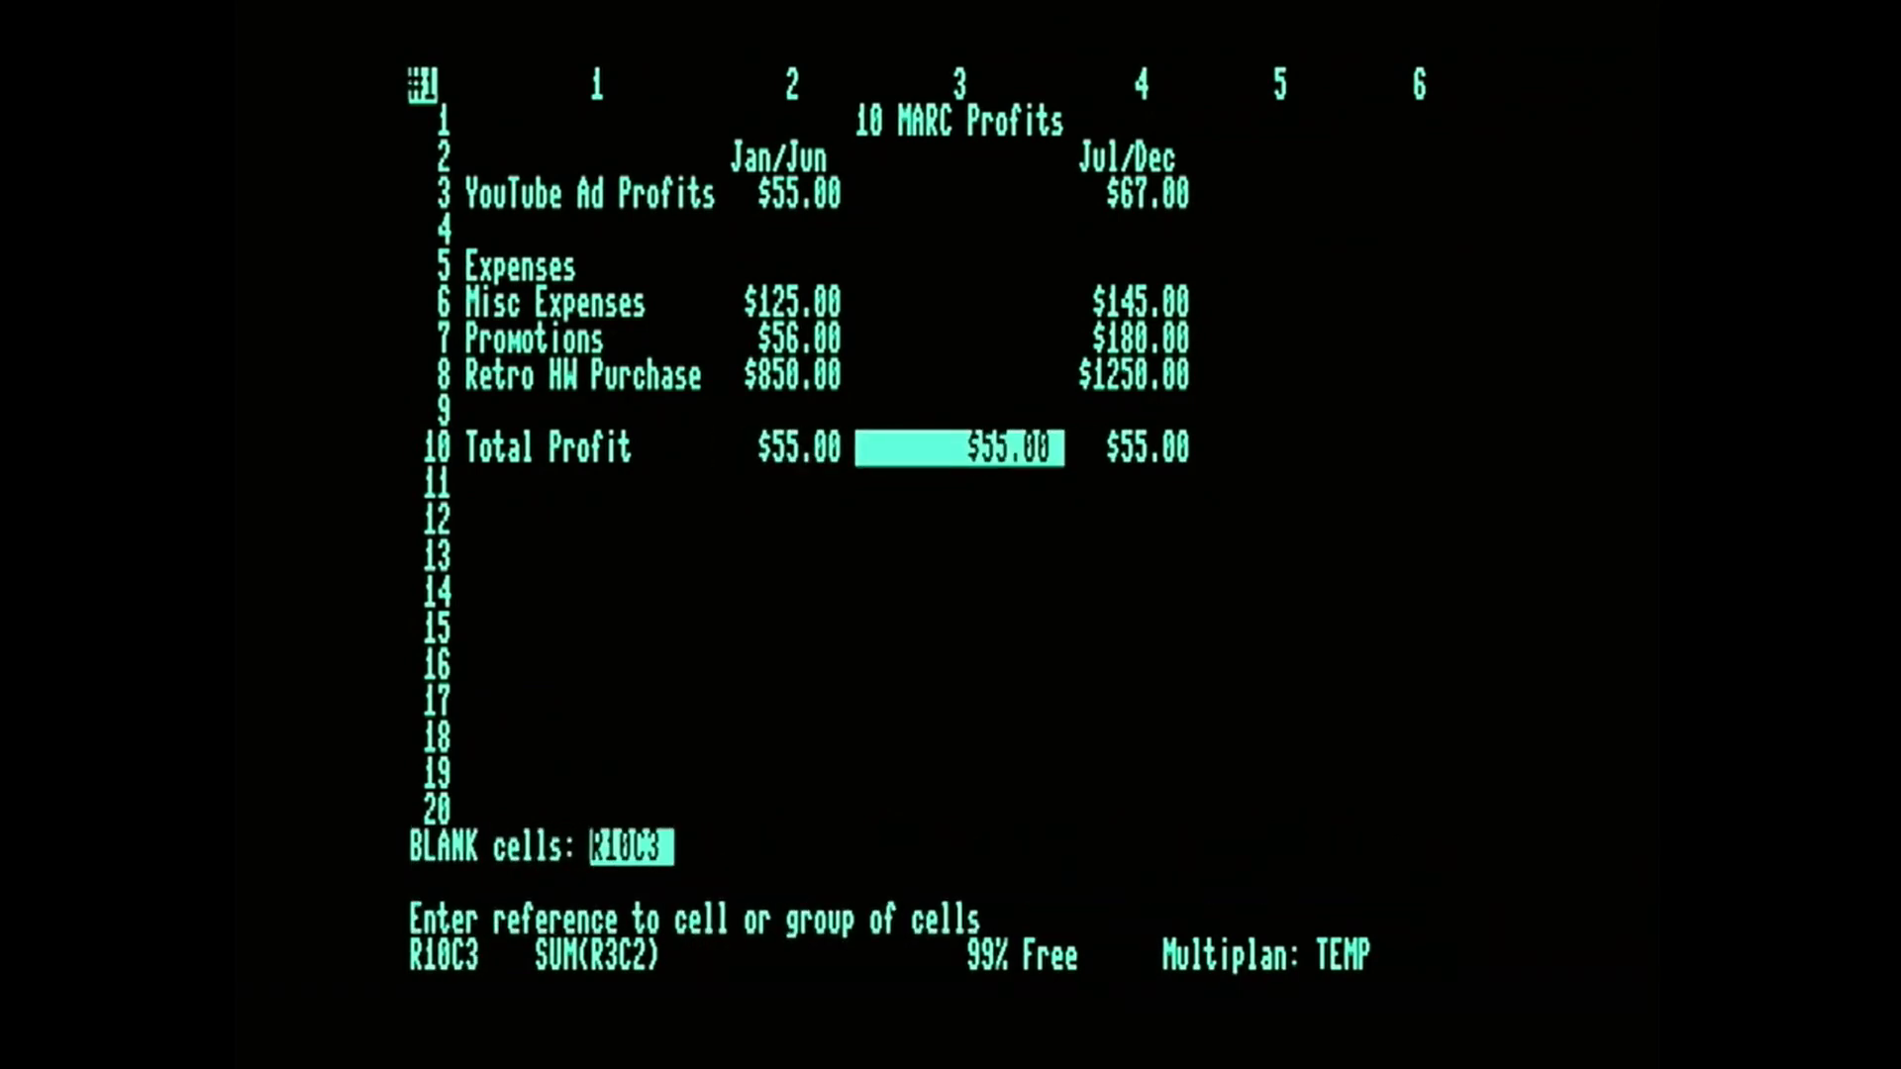
key("Return")
key("Right")
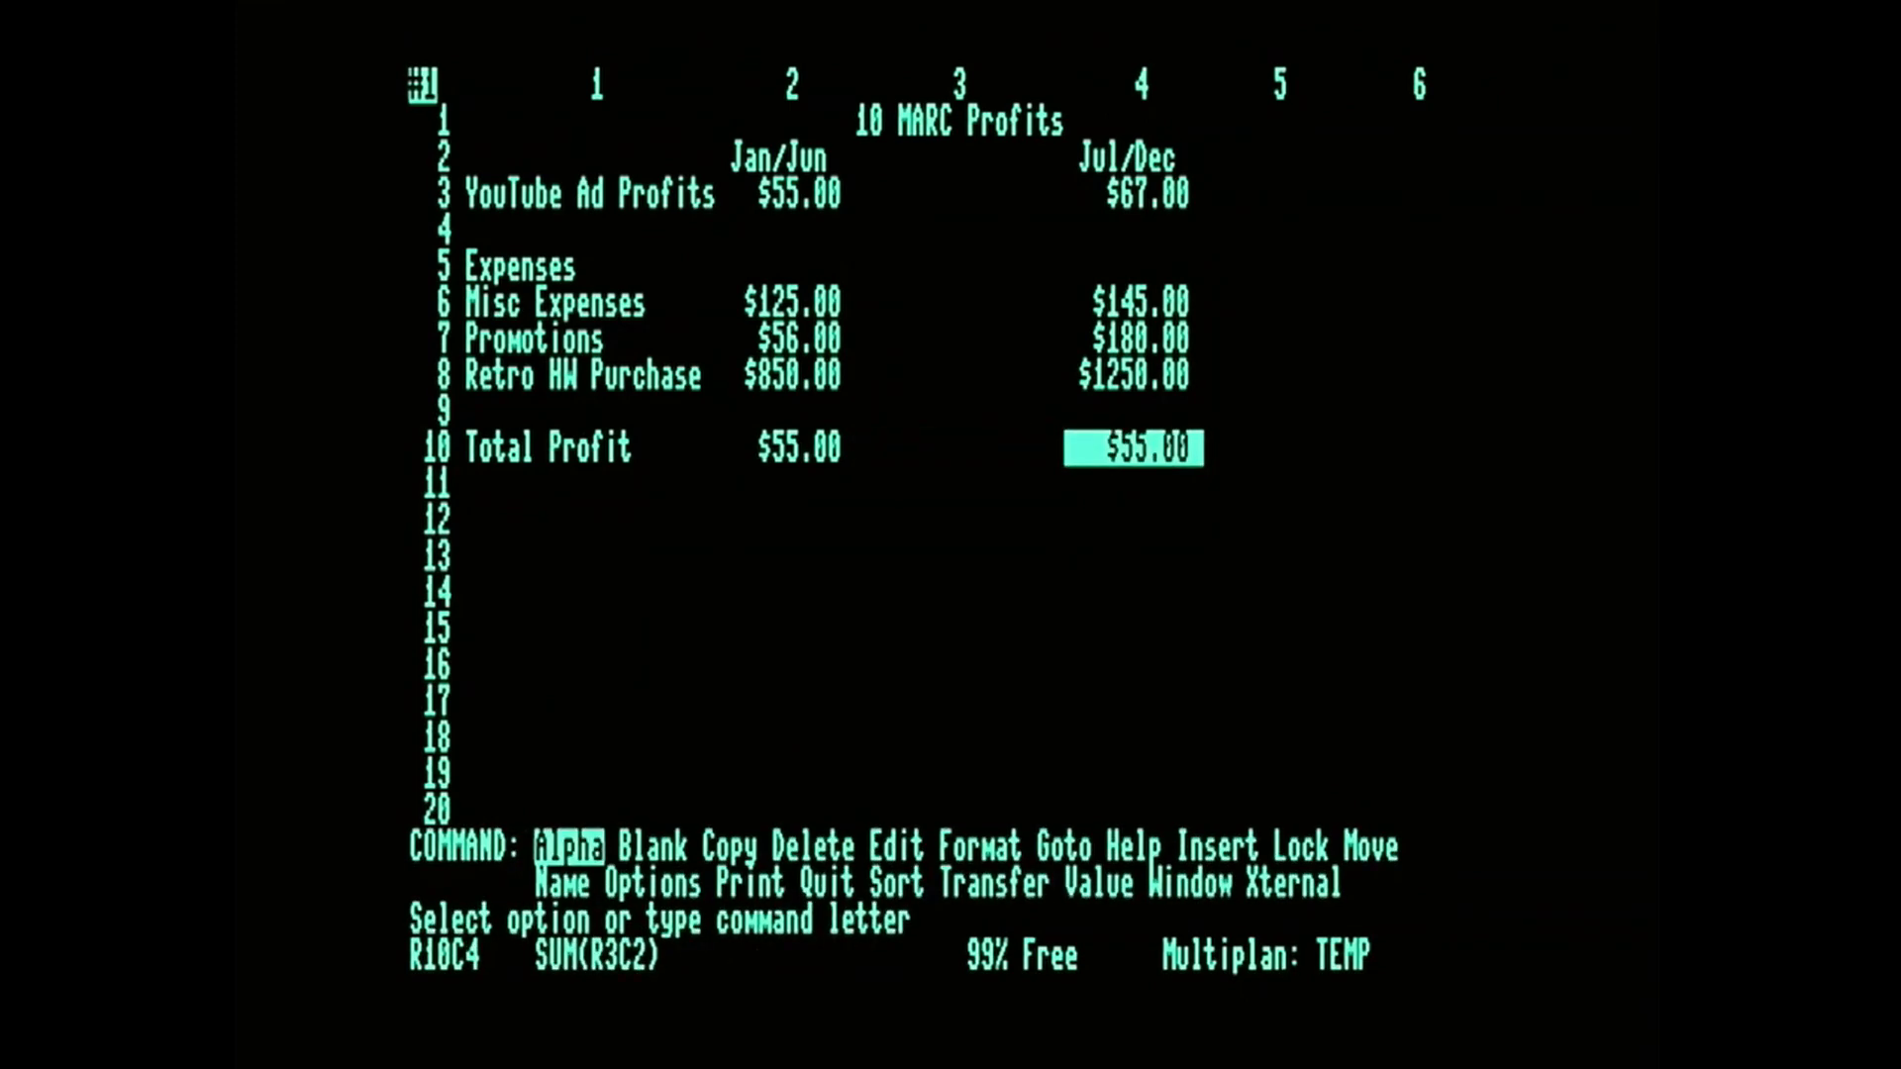
key("e")
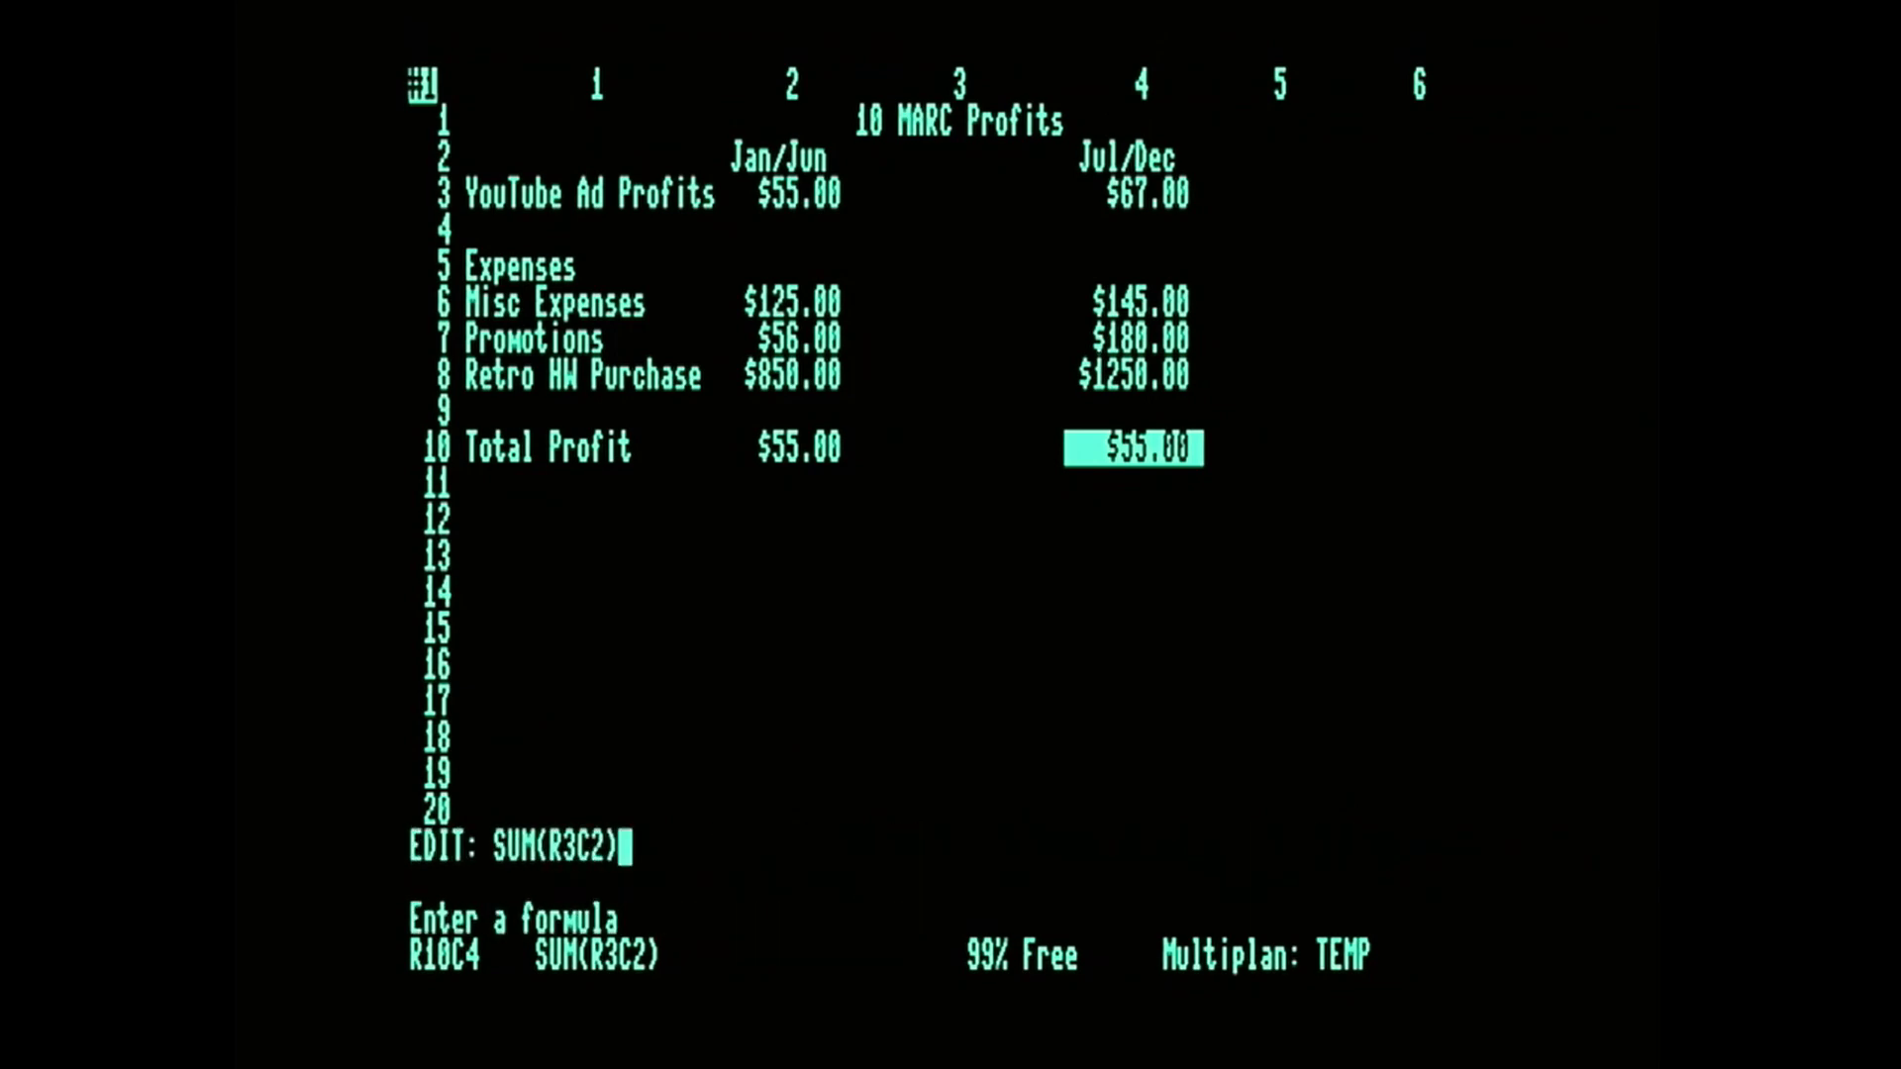
key("Left")
key("Right")
key("Left")
key("Left")
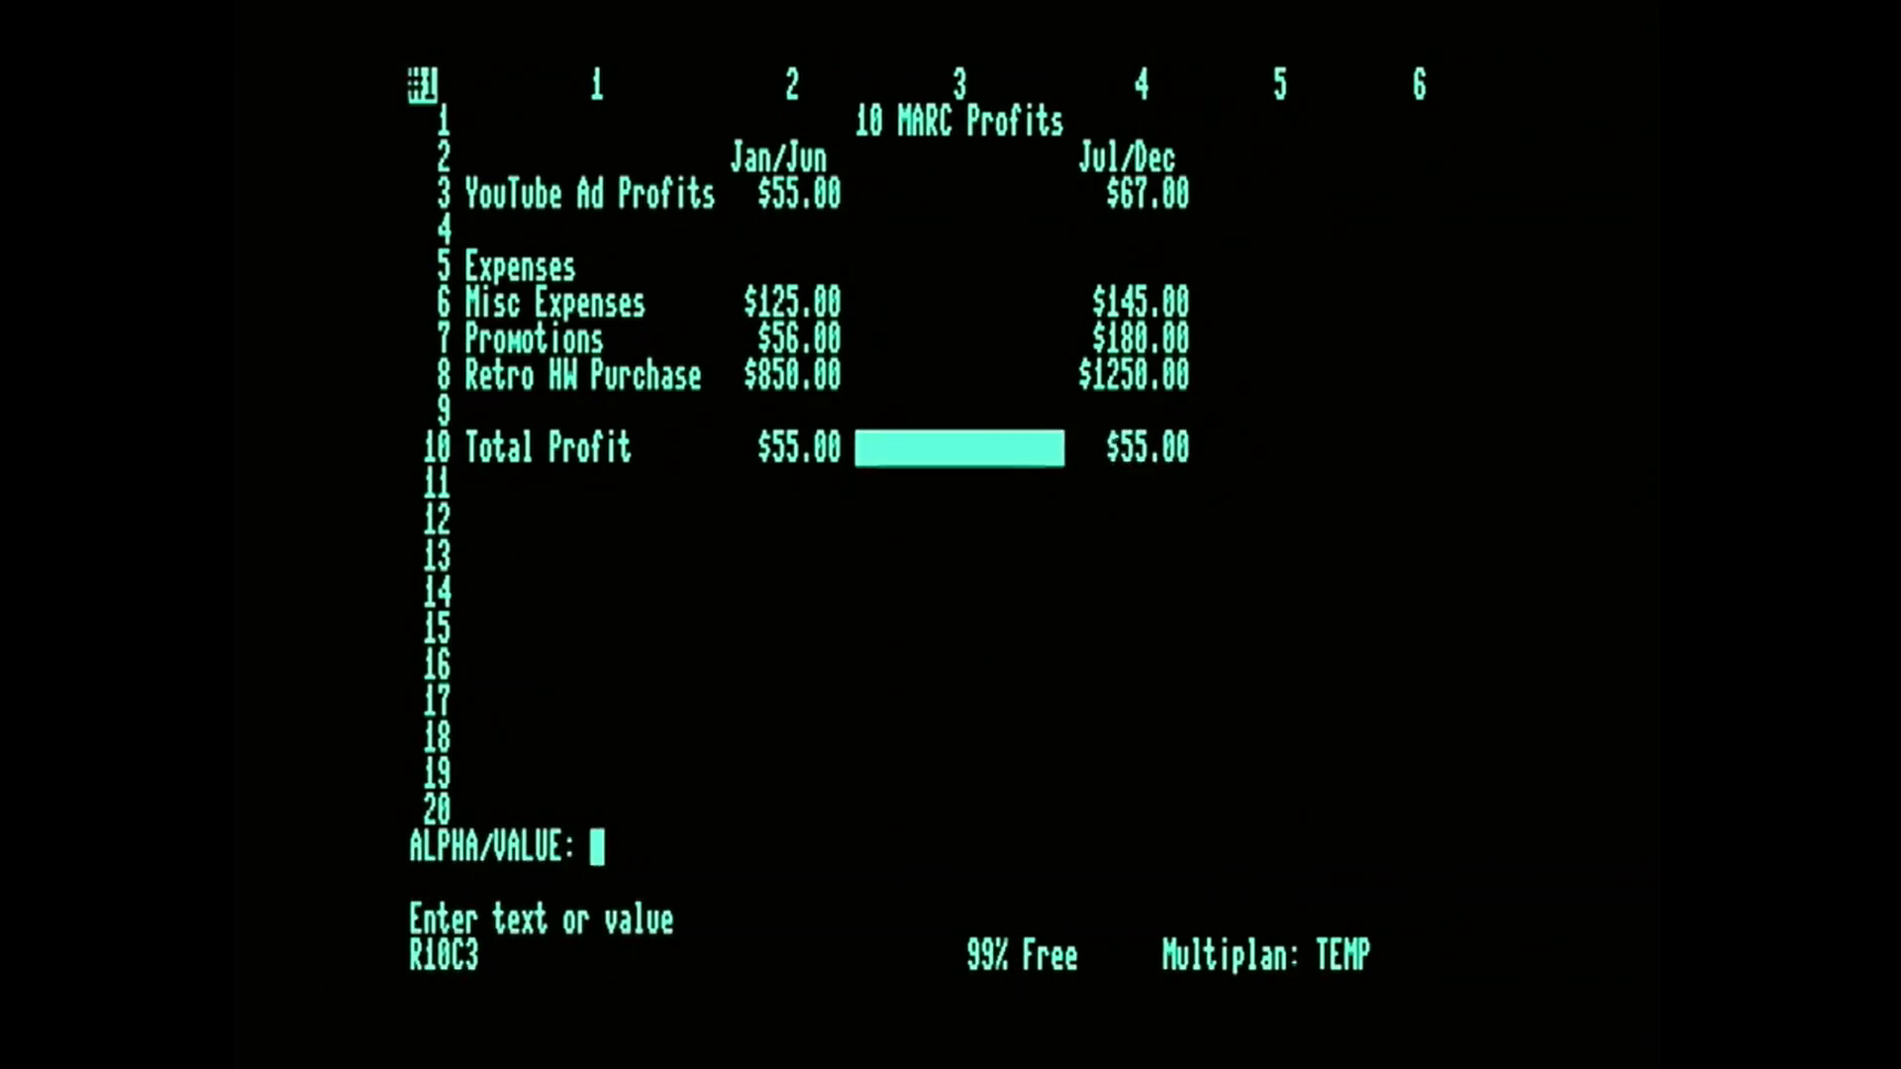
key("Right")
key("Right")
key("Left")
key("Left")
key("Right")
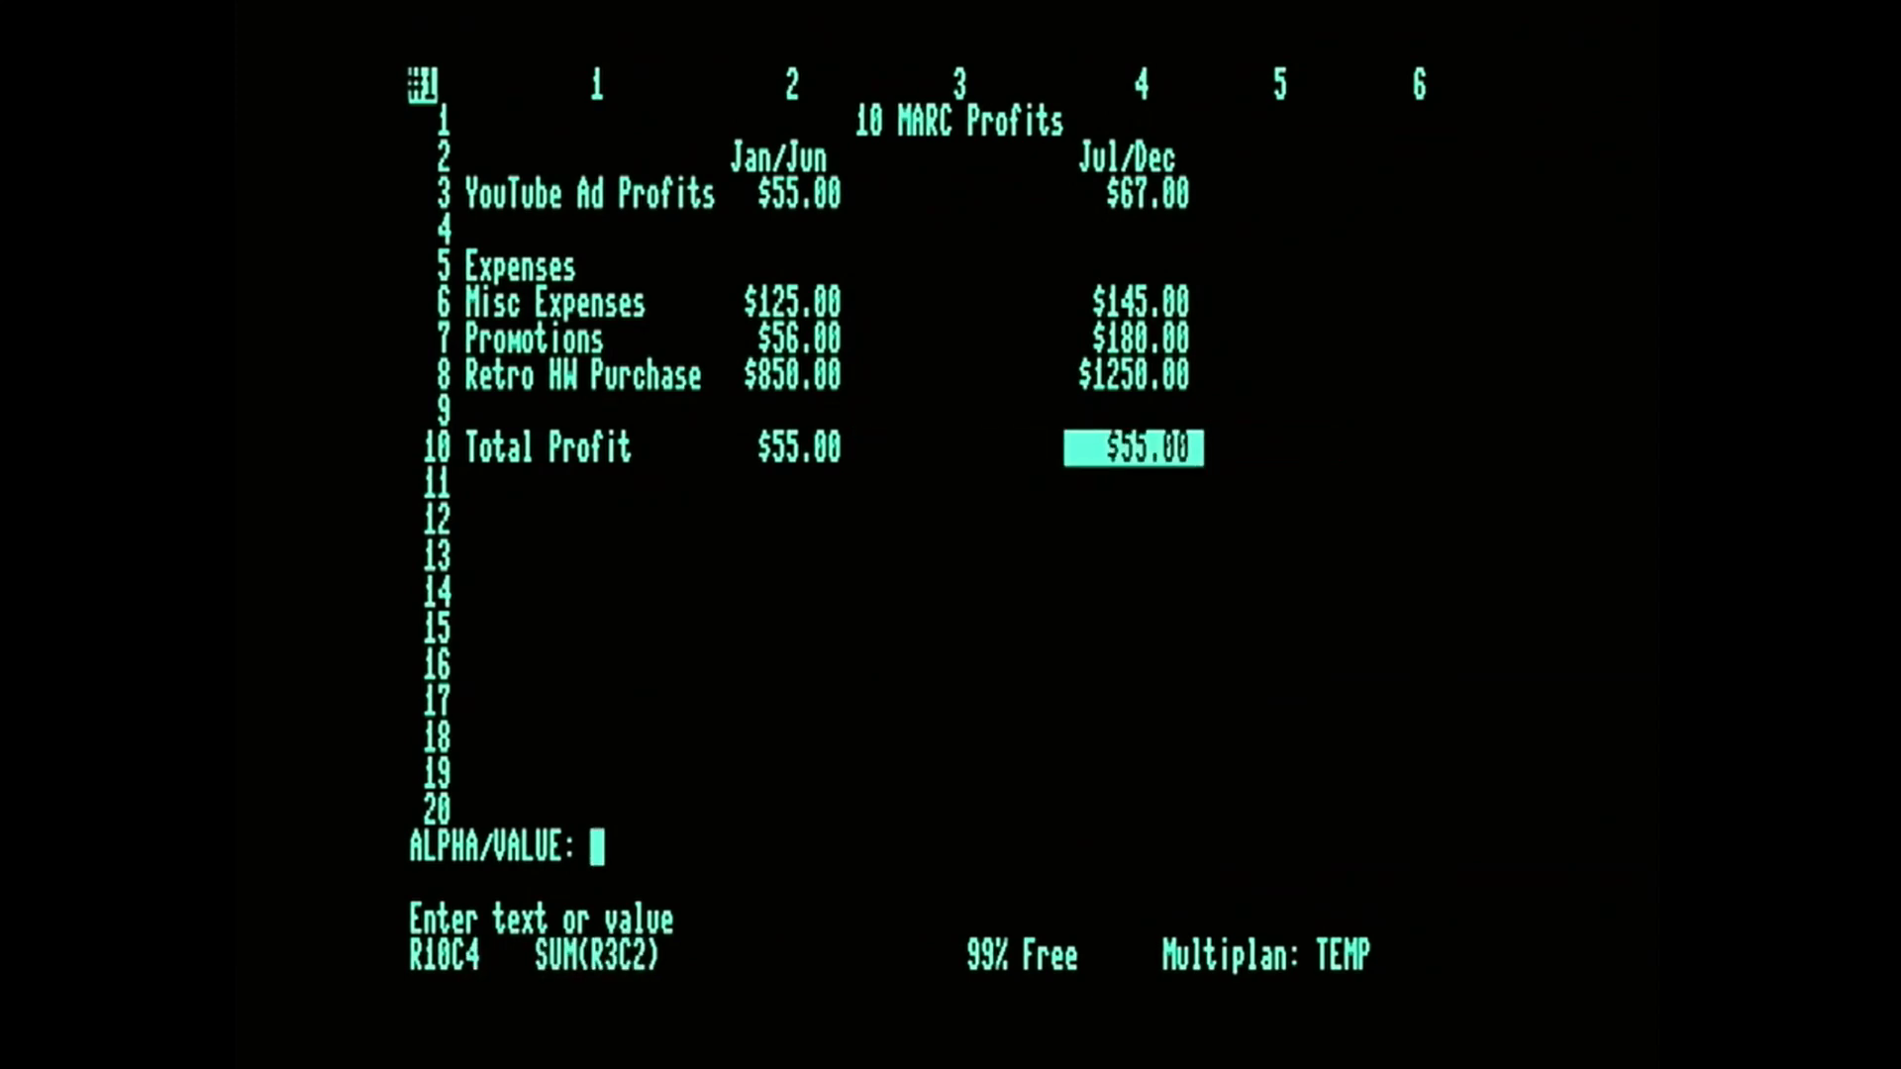
type("e")
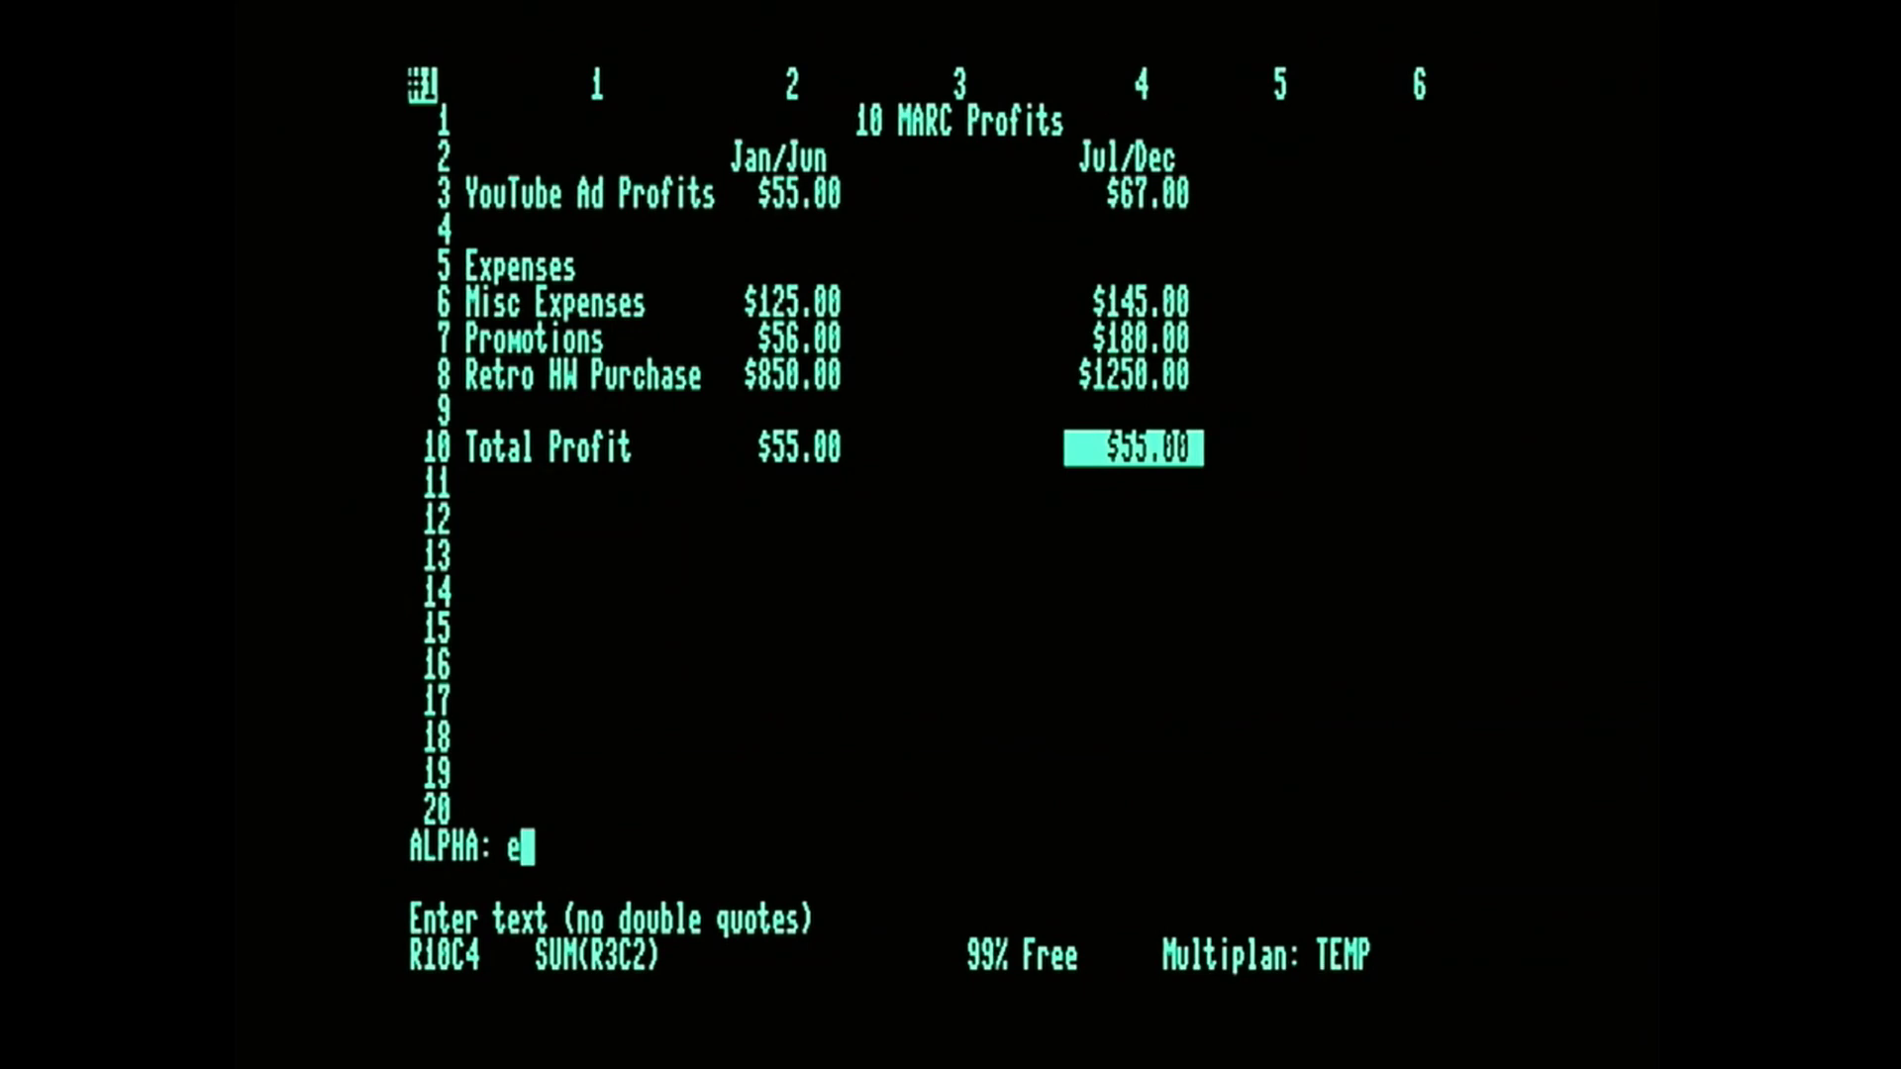
key("Escape")
Edit the Jul/Dec total profit formula in R10C4, inserting a 4 into its column reference to make it SUM(R3C42).
key("e")
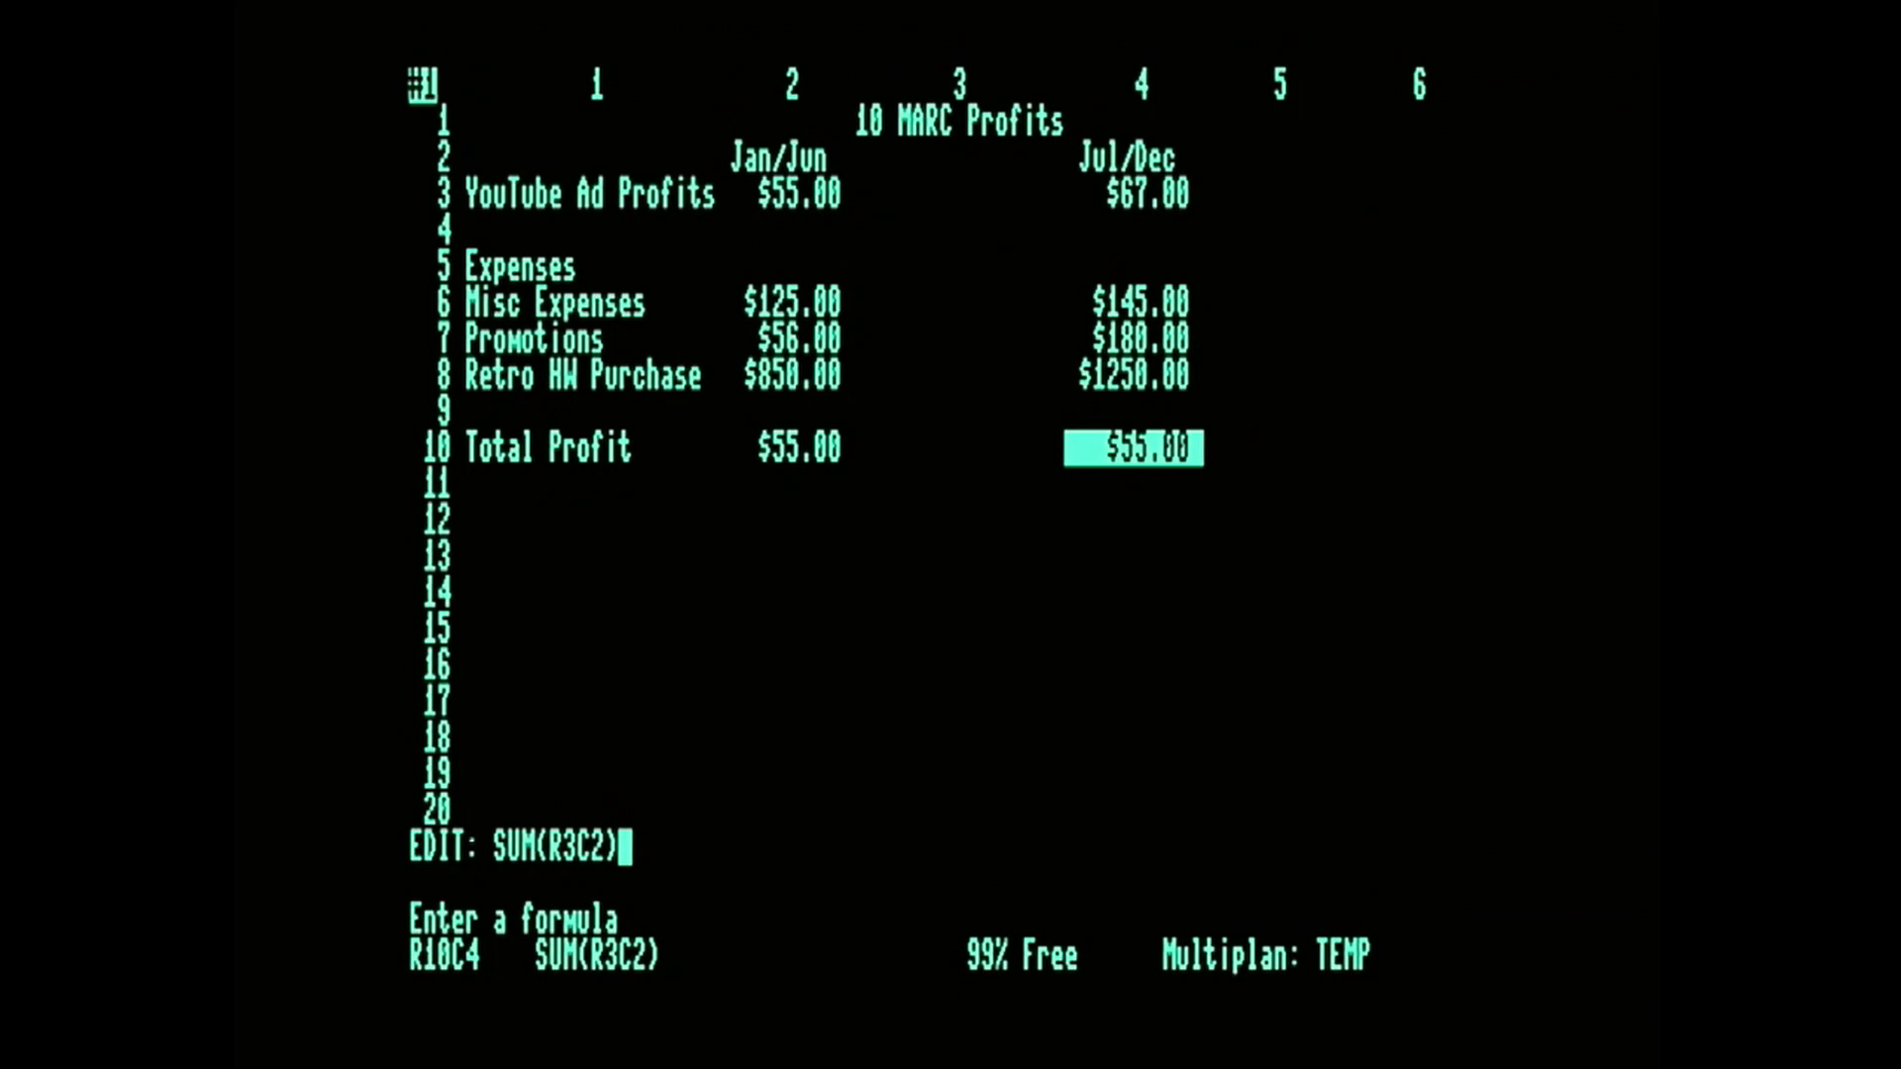
key("Left")
key("Left")
key("Left")
key("Left")
key("Left")
key("Left")
key("Right")
key("Right")
key("Right")
key("Right")
key("Left")
key("Left")
key("Left")
key("Right")
key("Right")
key("Right")
key("Left")
key("Right")
type("4")
key("Return")
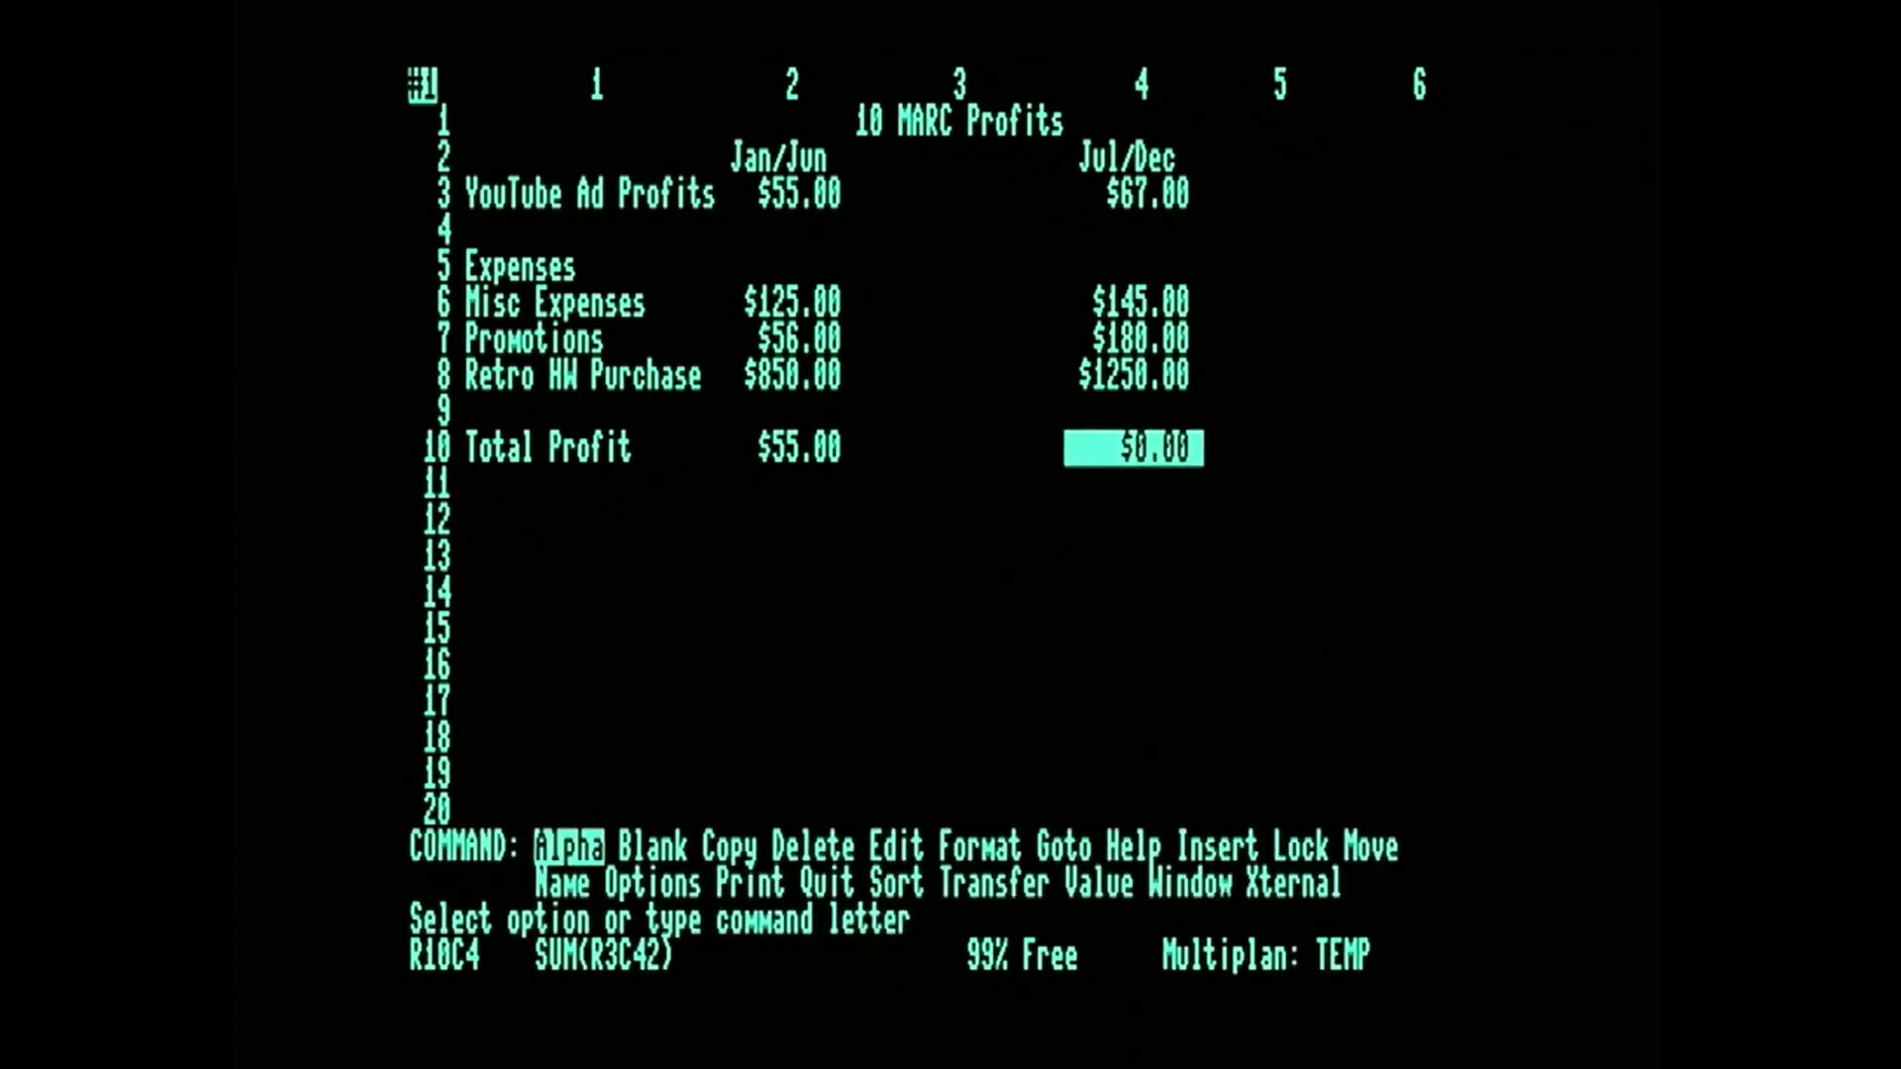
Remove the stray 2 from the formula in R10C4 so it reads SUM(R3C4).
key("e")
key("BackSpace")
key("Return")
key("a")
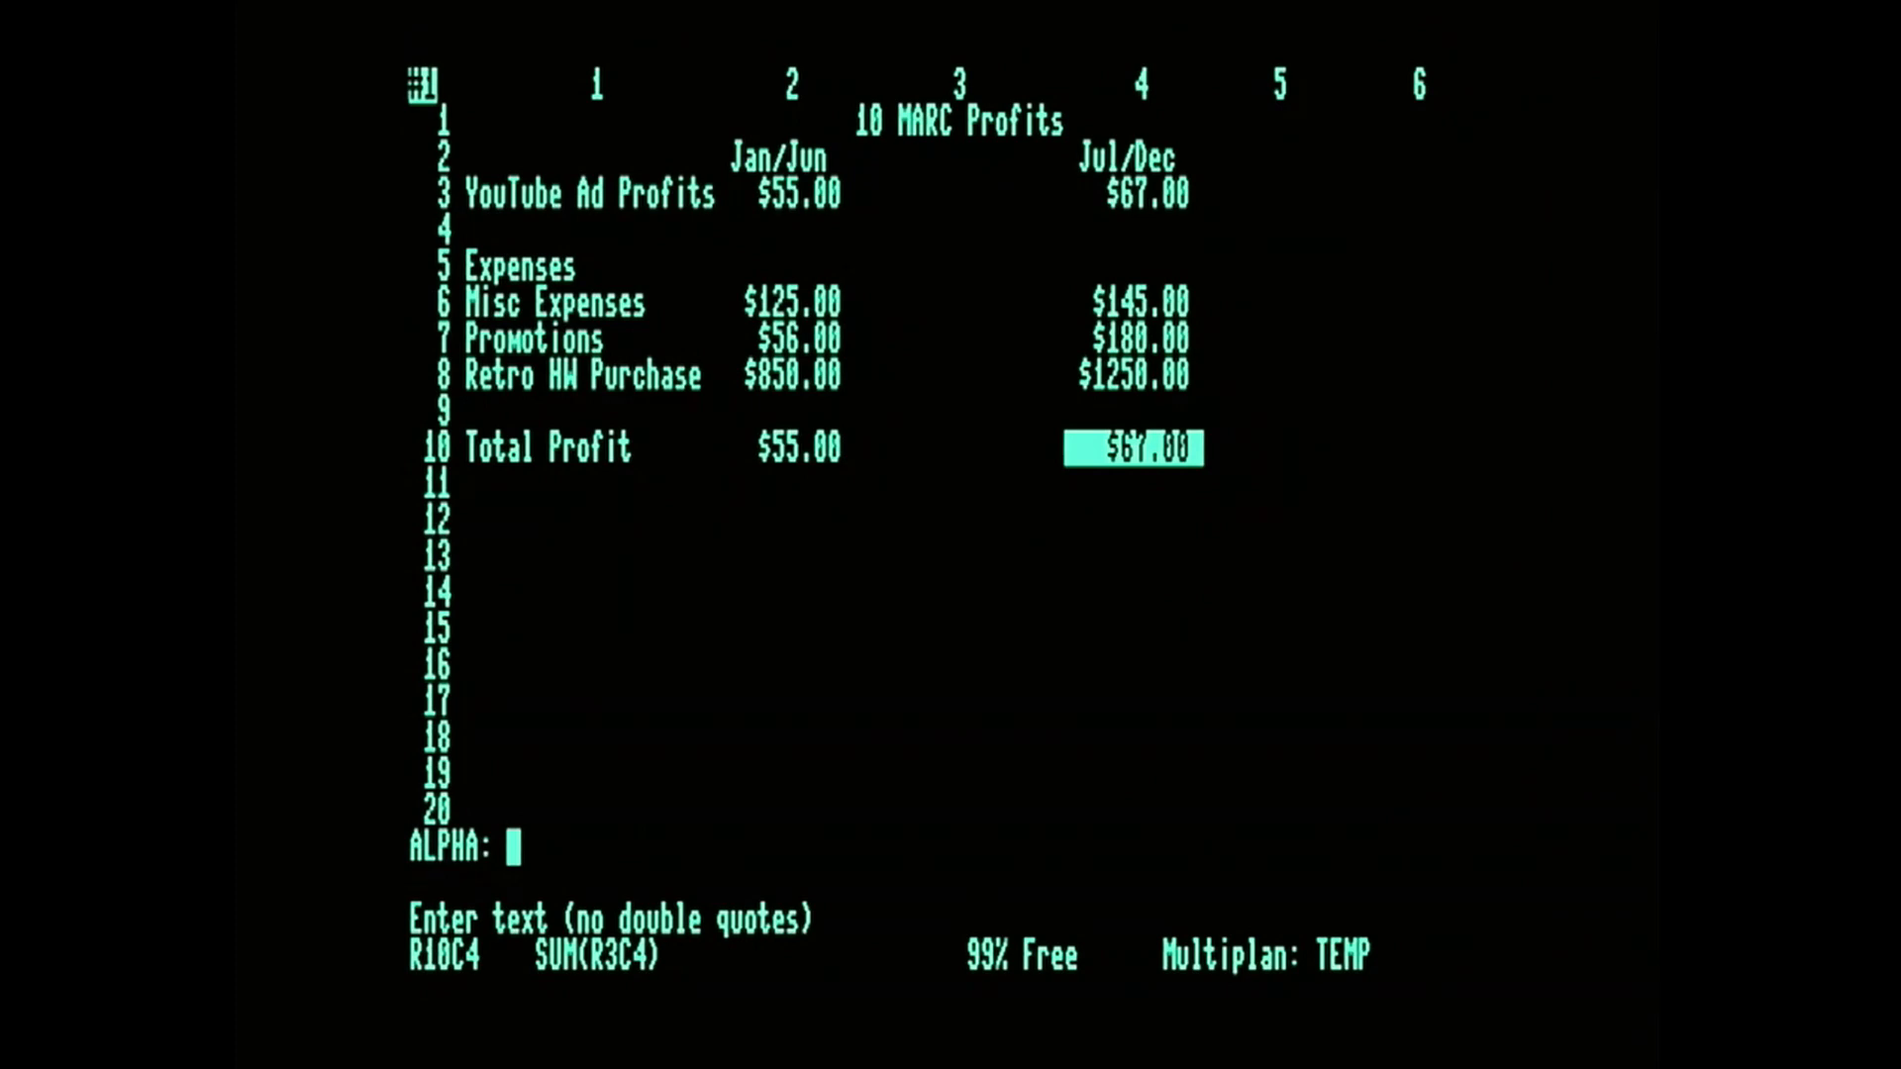
key("Escape")
Enter the row label "Total Expenses" in R12C1.
key("Down")
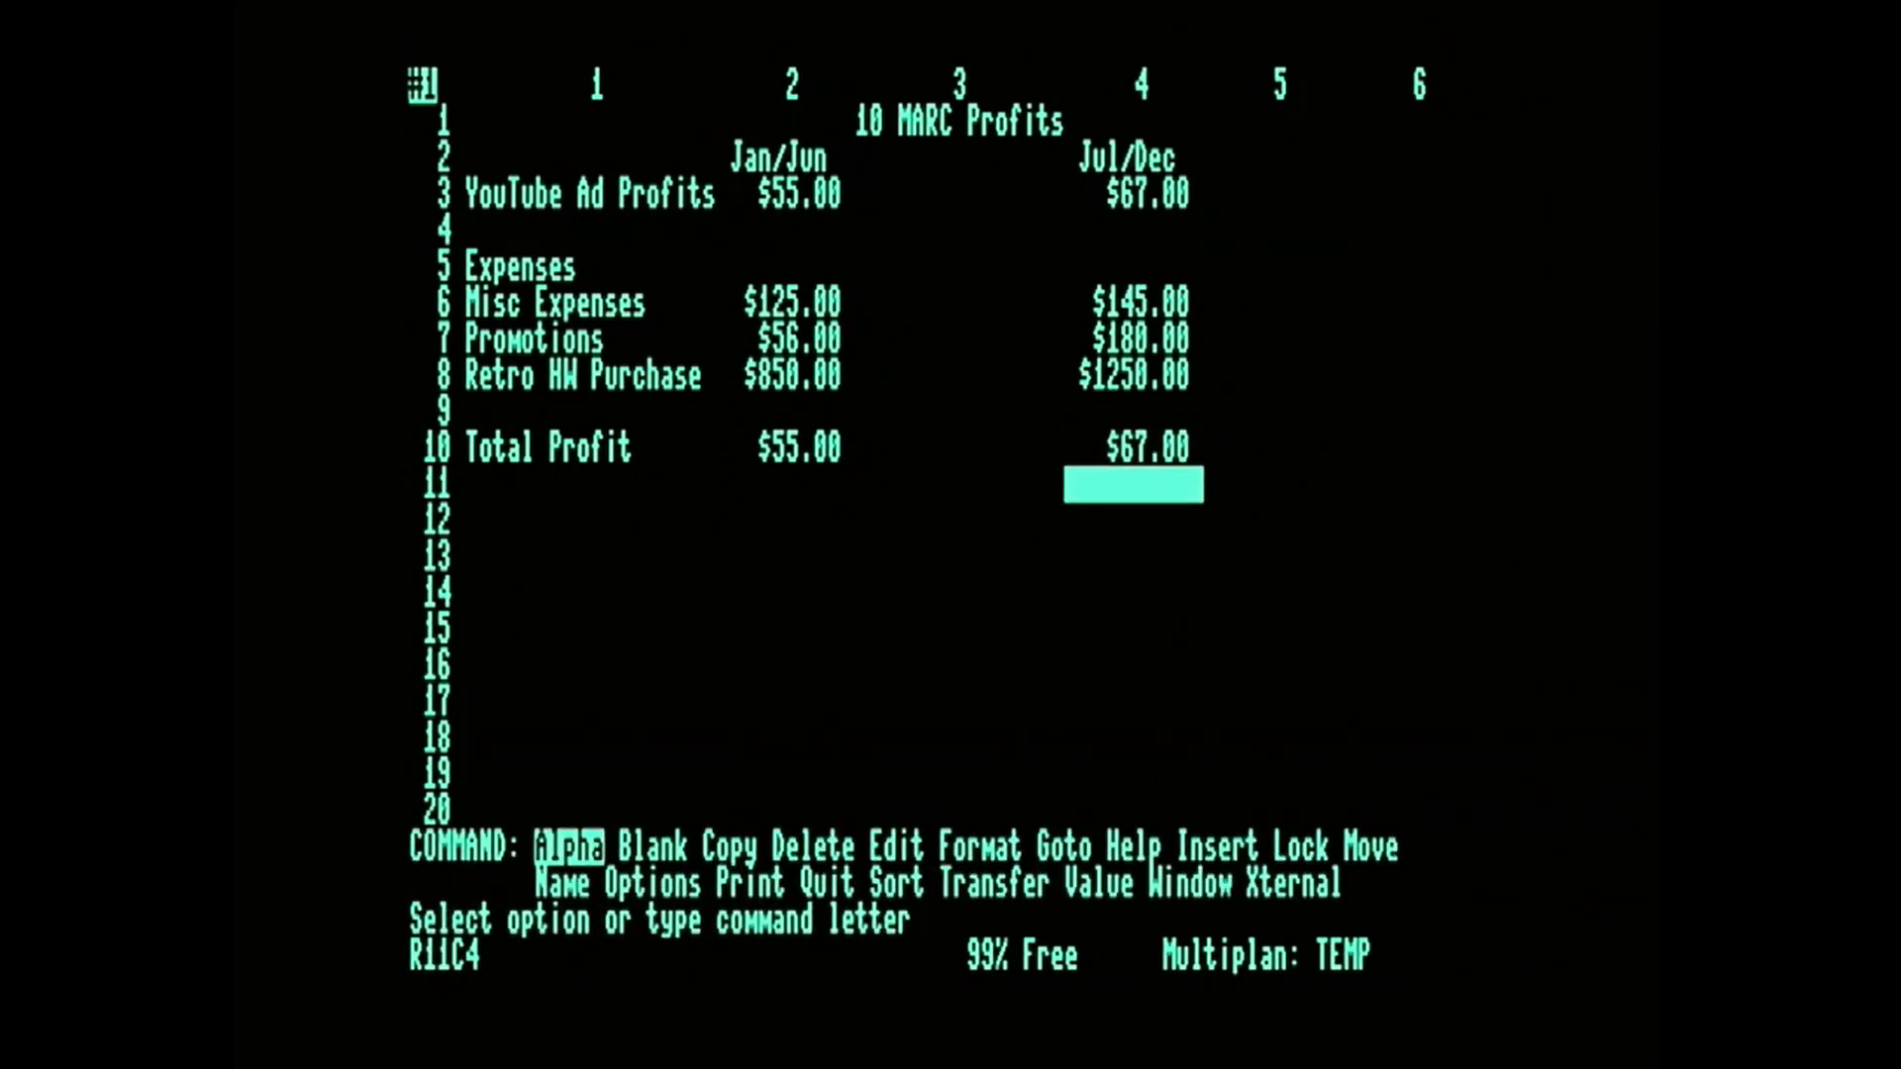
key("Left")
key("Left")
key("Left")
key("Down")
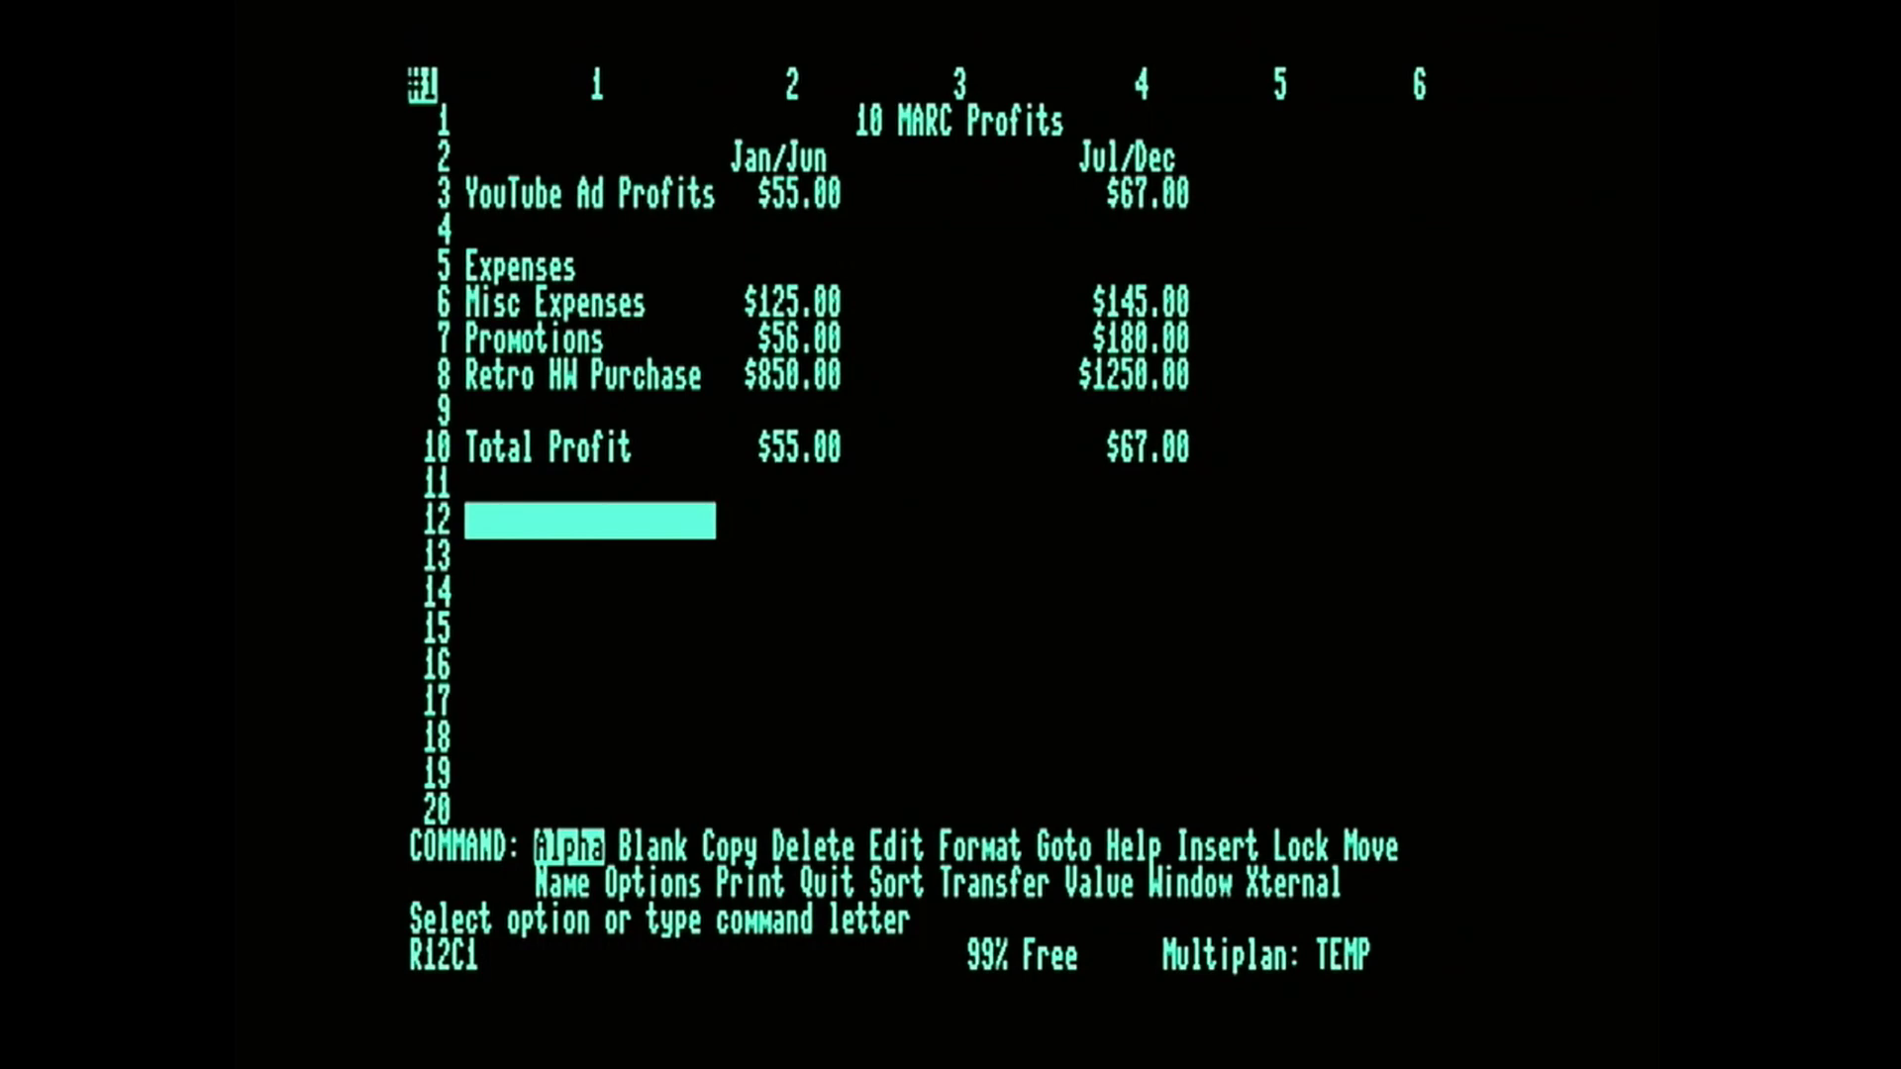
key("t")
key("BackSpace")
key("Escape")
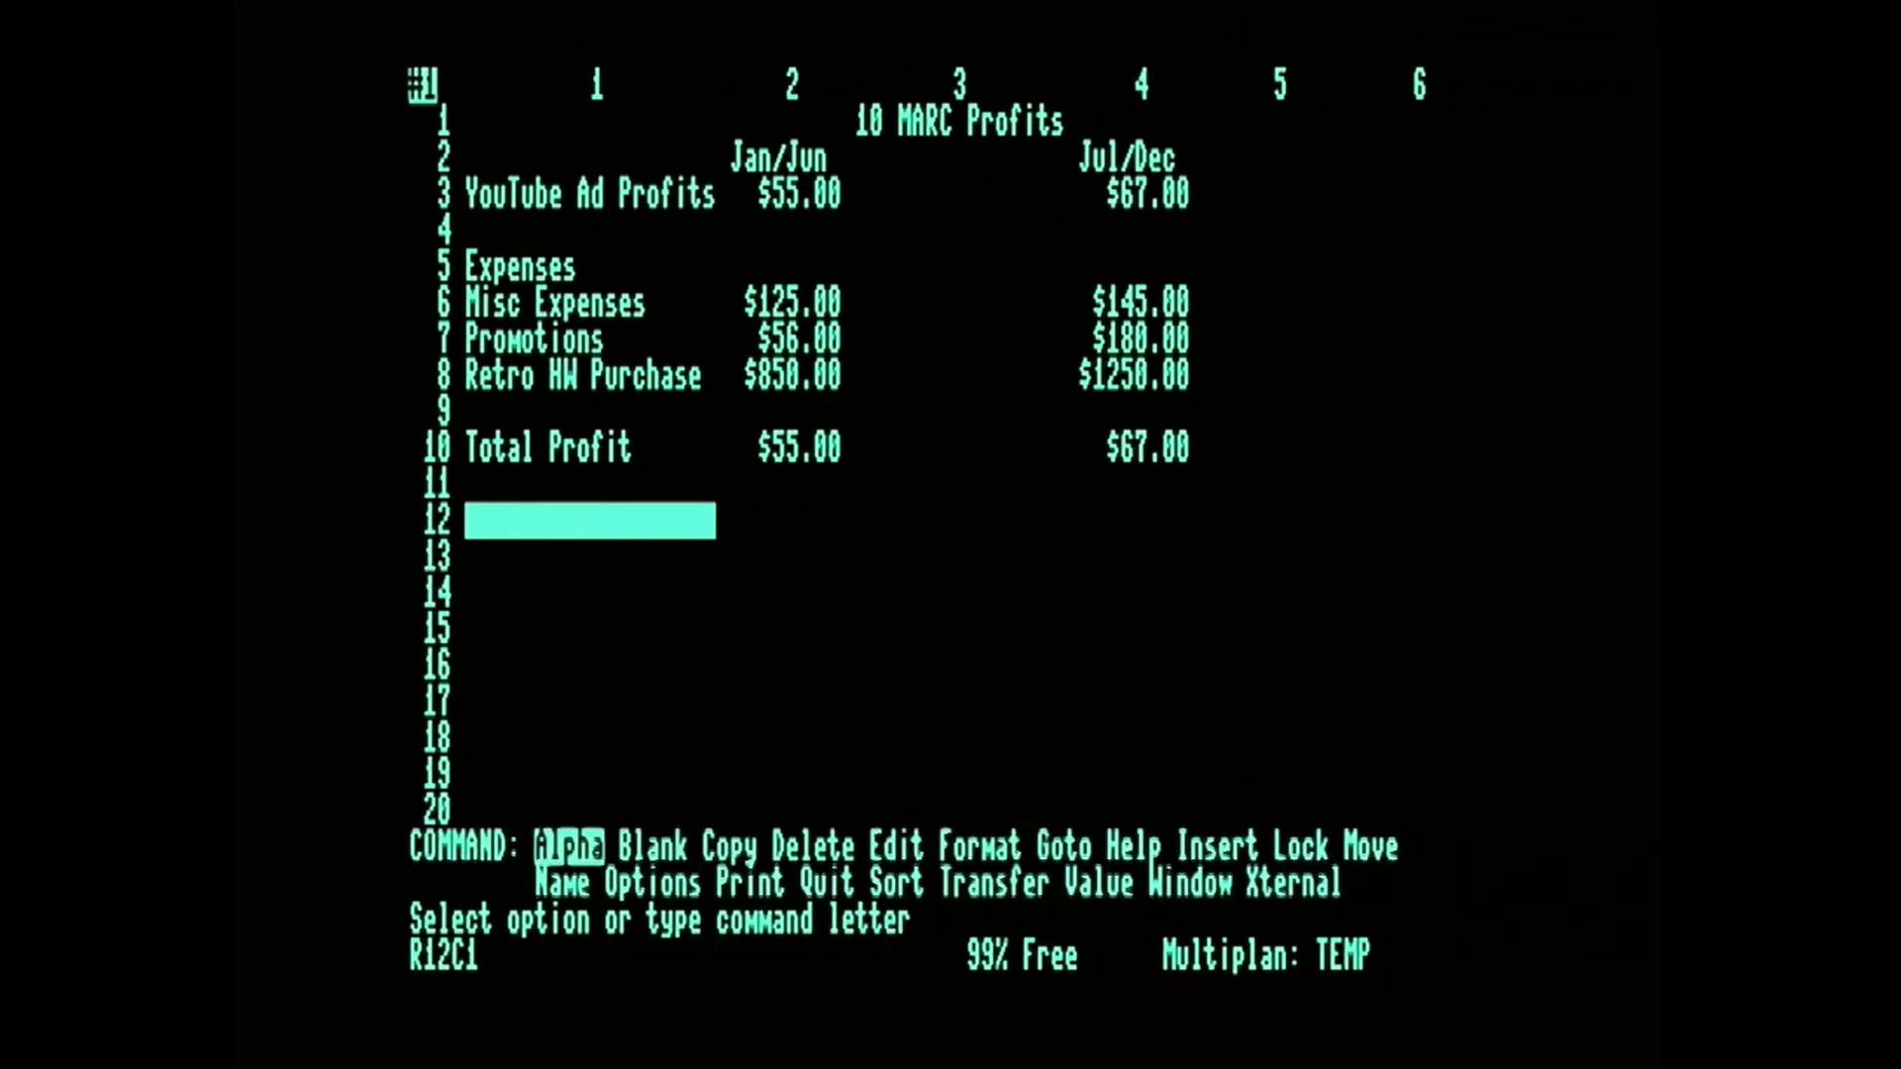
type("aTotal Ex")
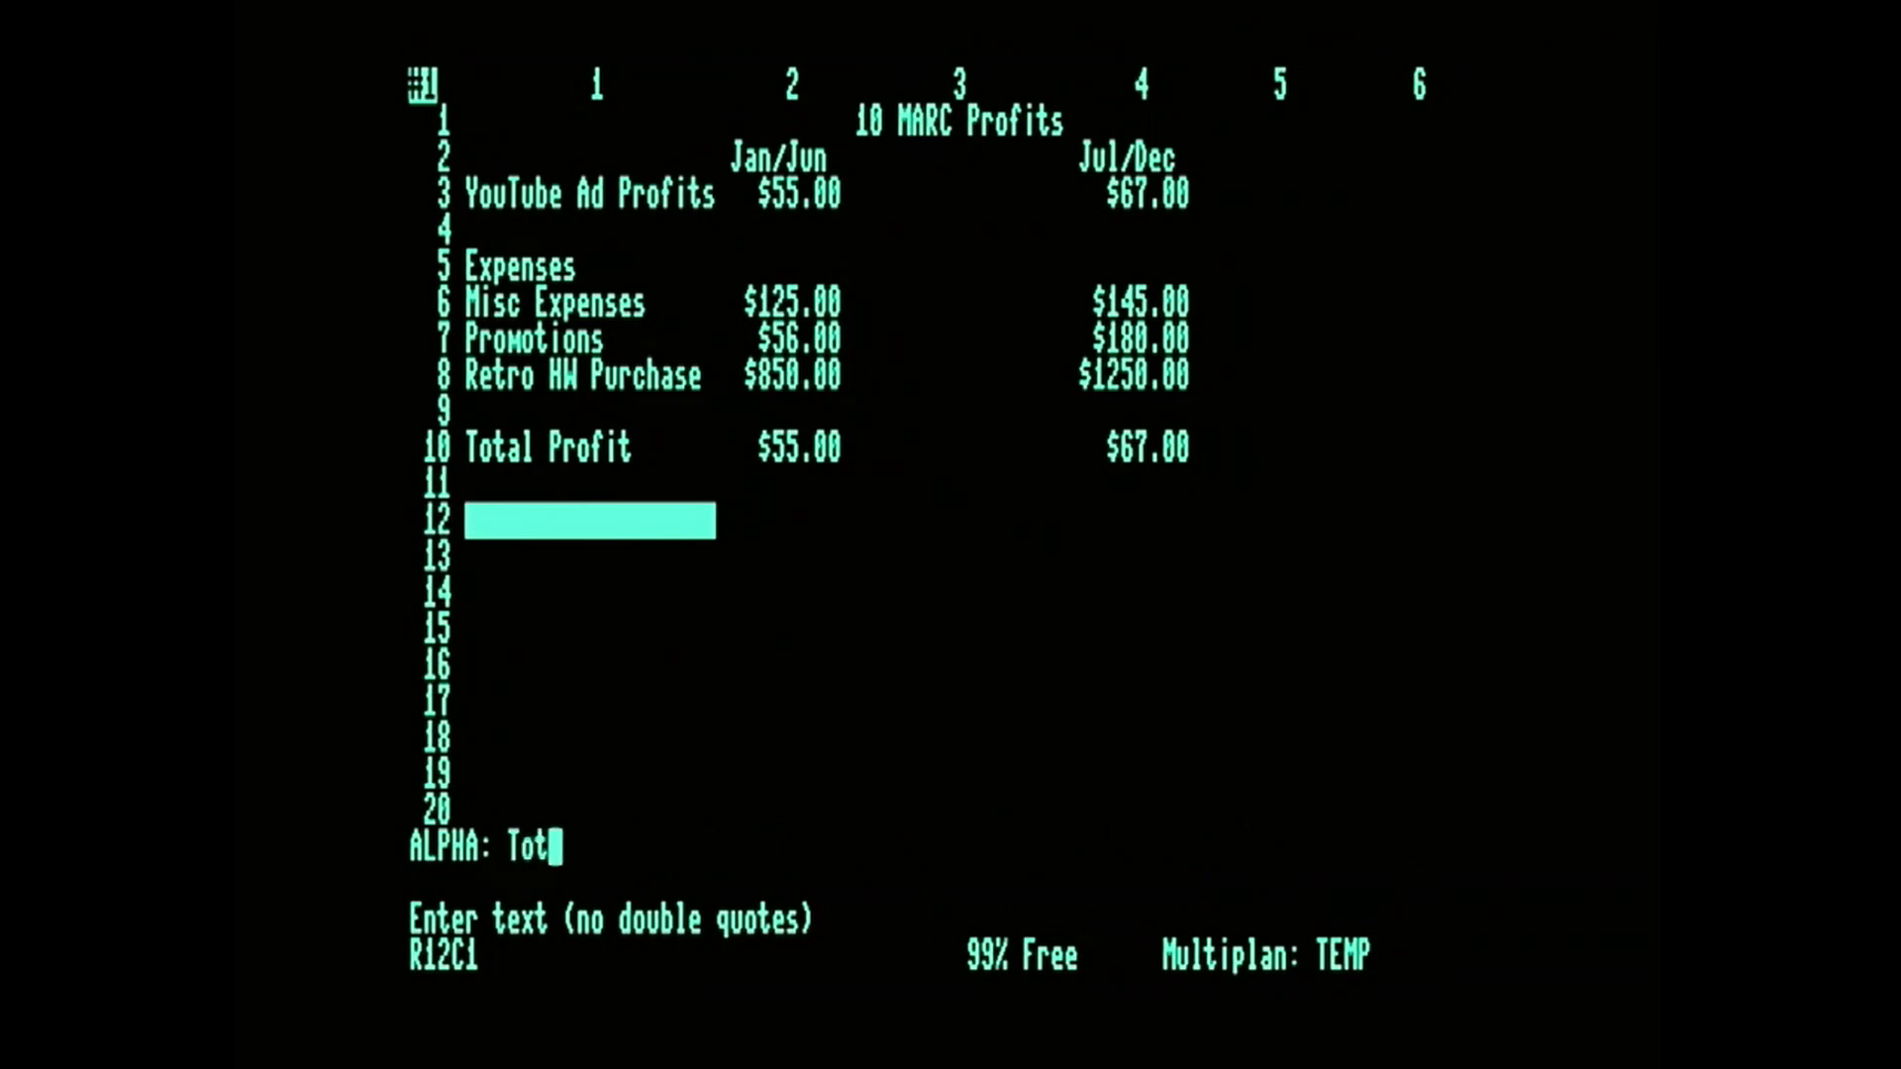
type("penses")
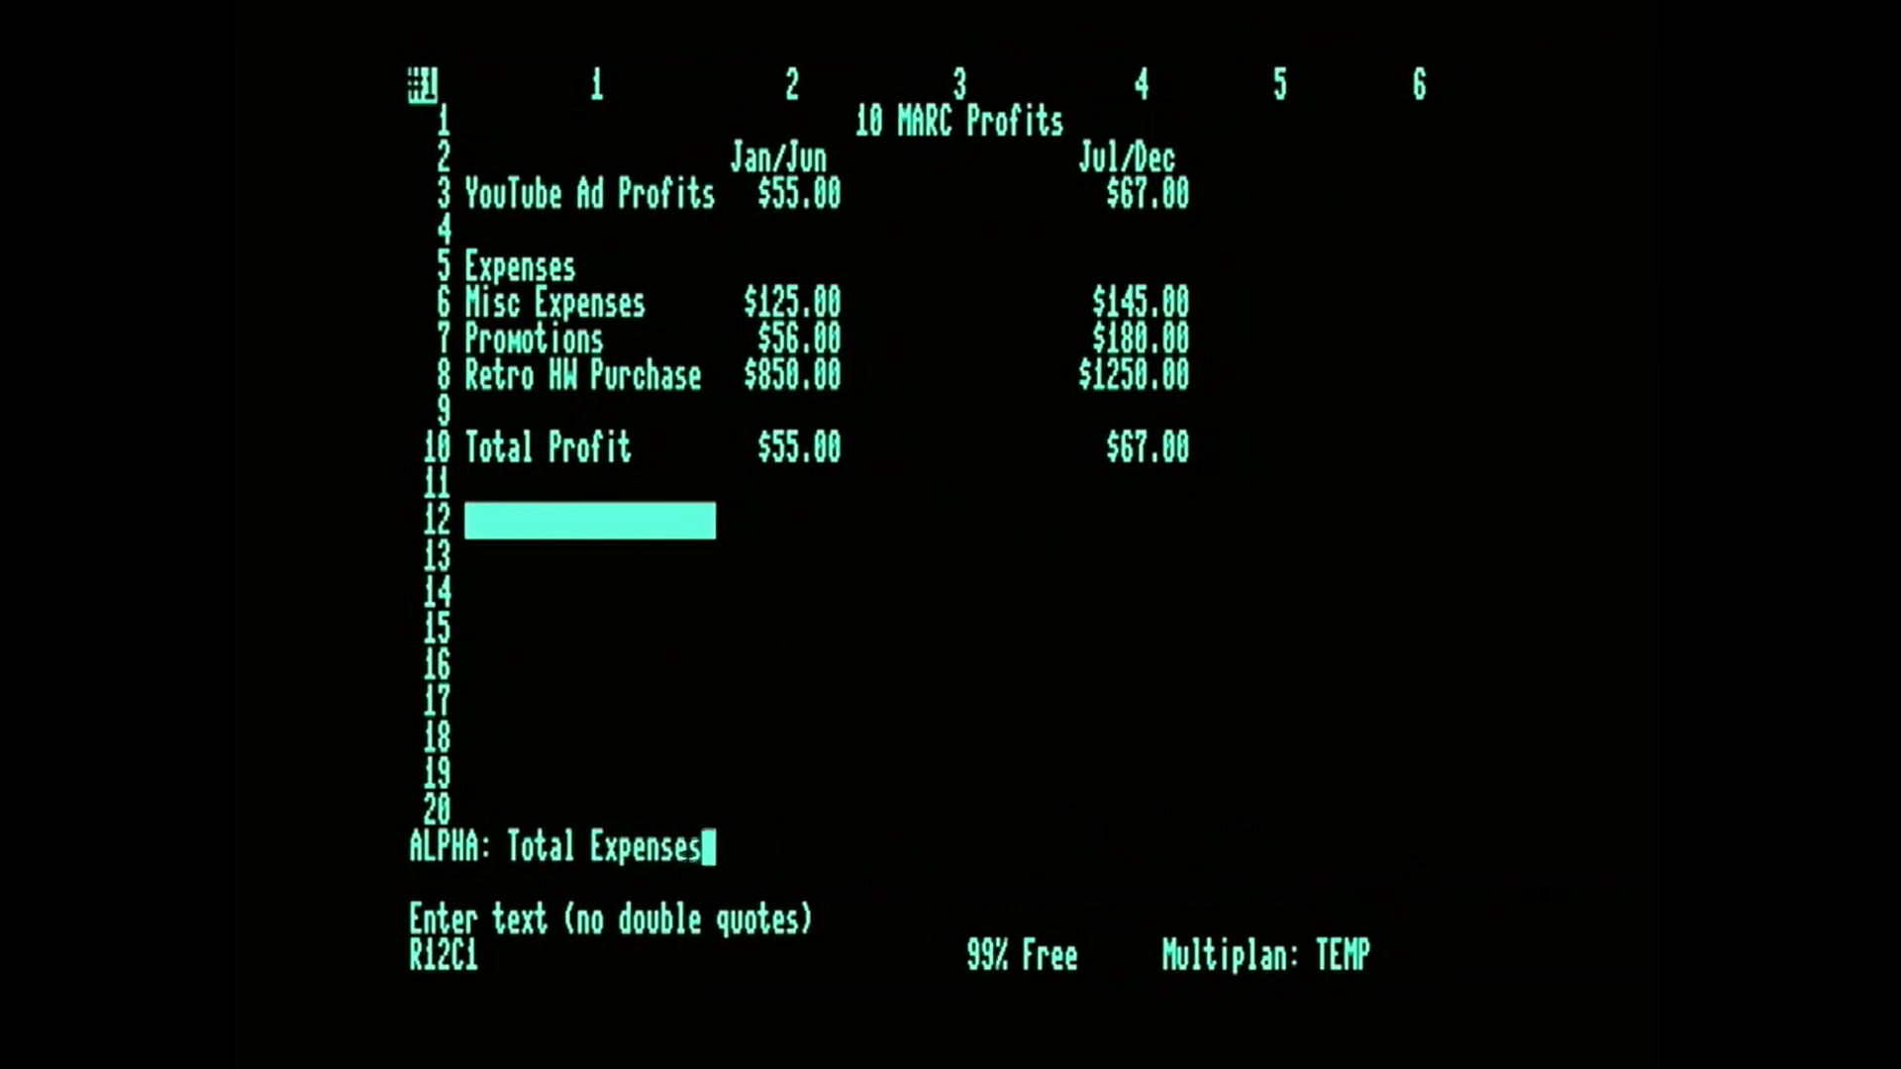
key("Return")
Enter the formula SUM(R6C2:R8C2) in R12C2 to total the Jan/Jun expenses.
key("Right")
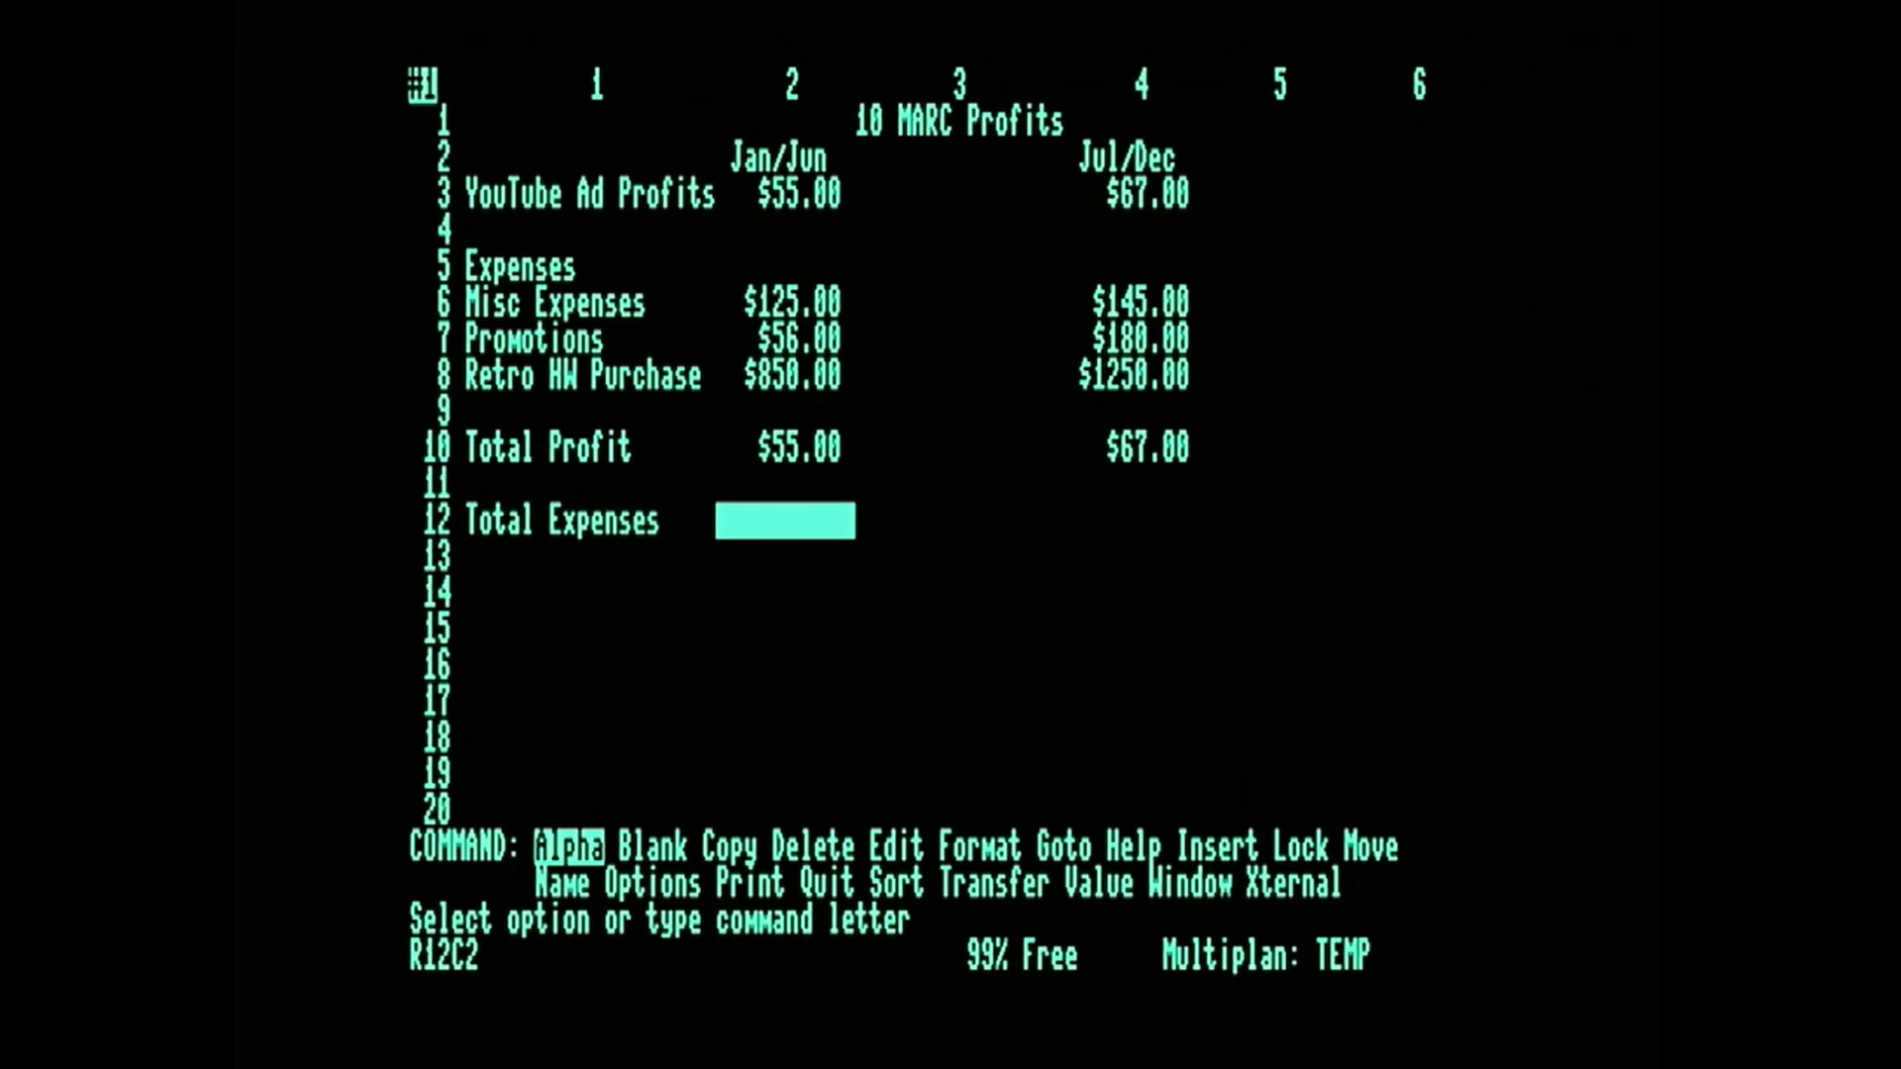
key("v")
type("sum(r6")
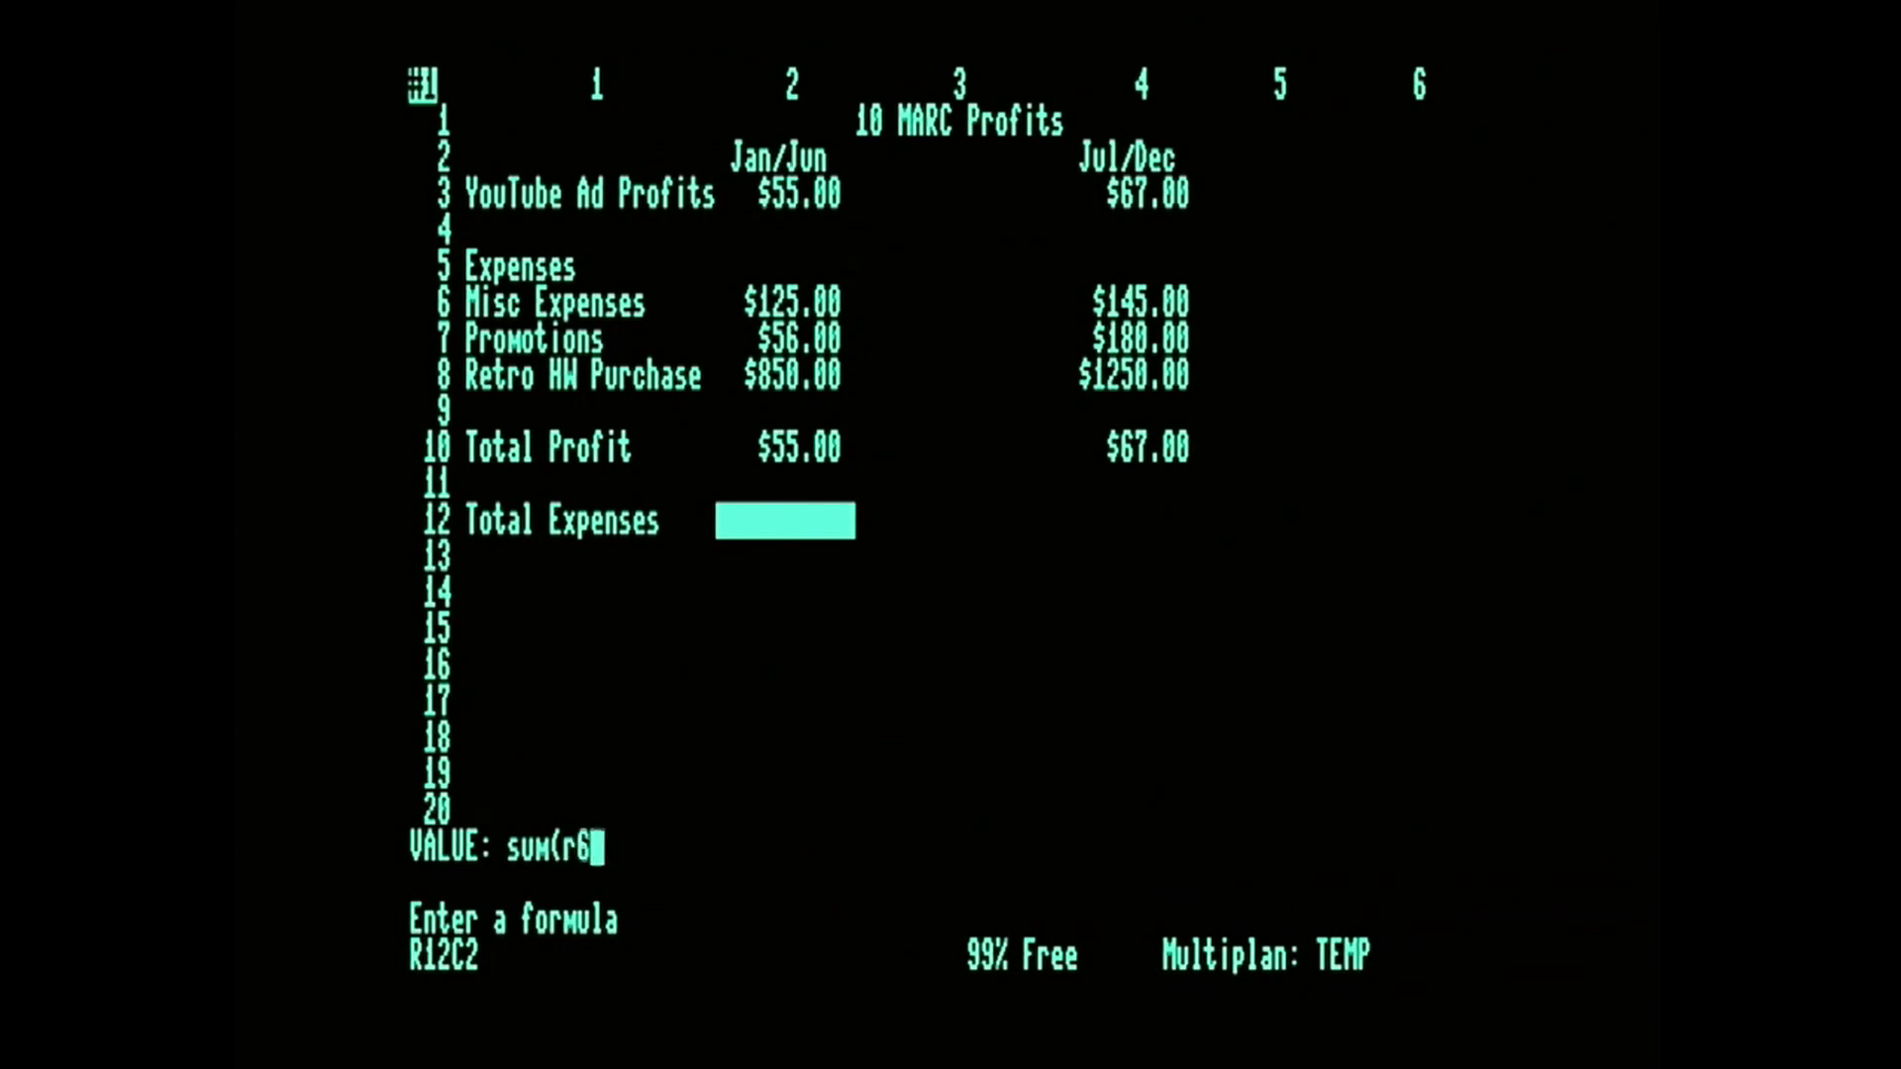
type("c2:r8")
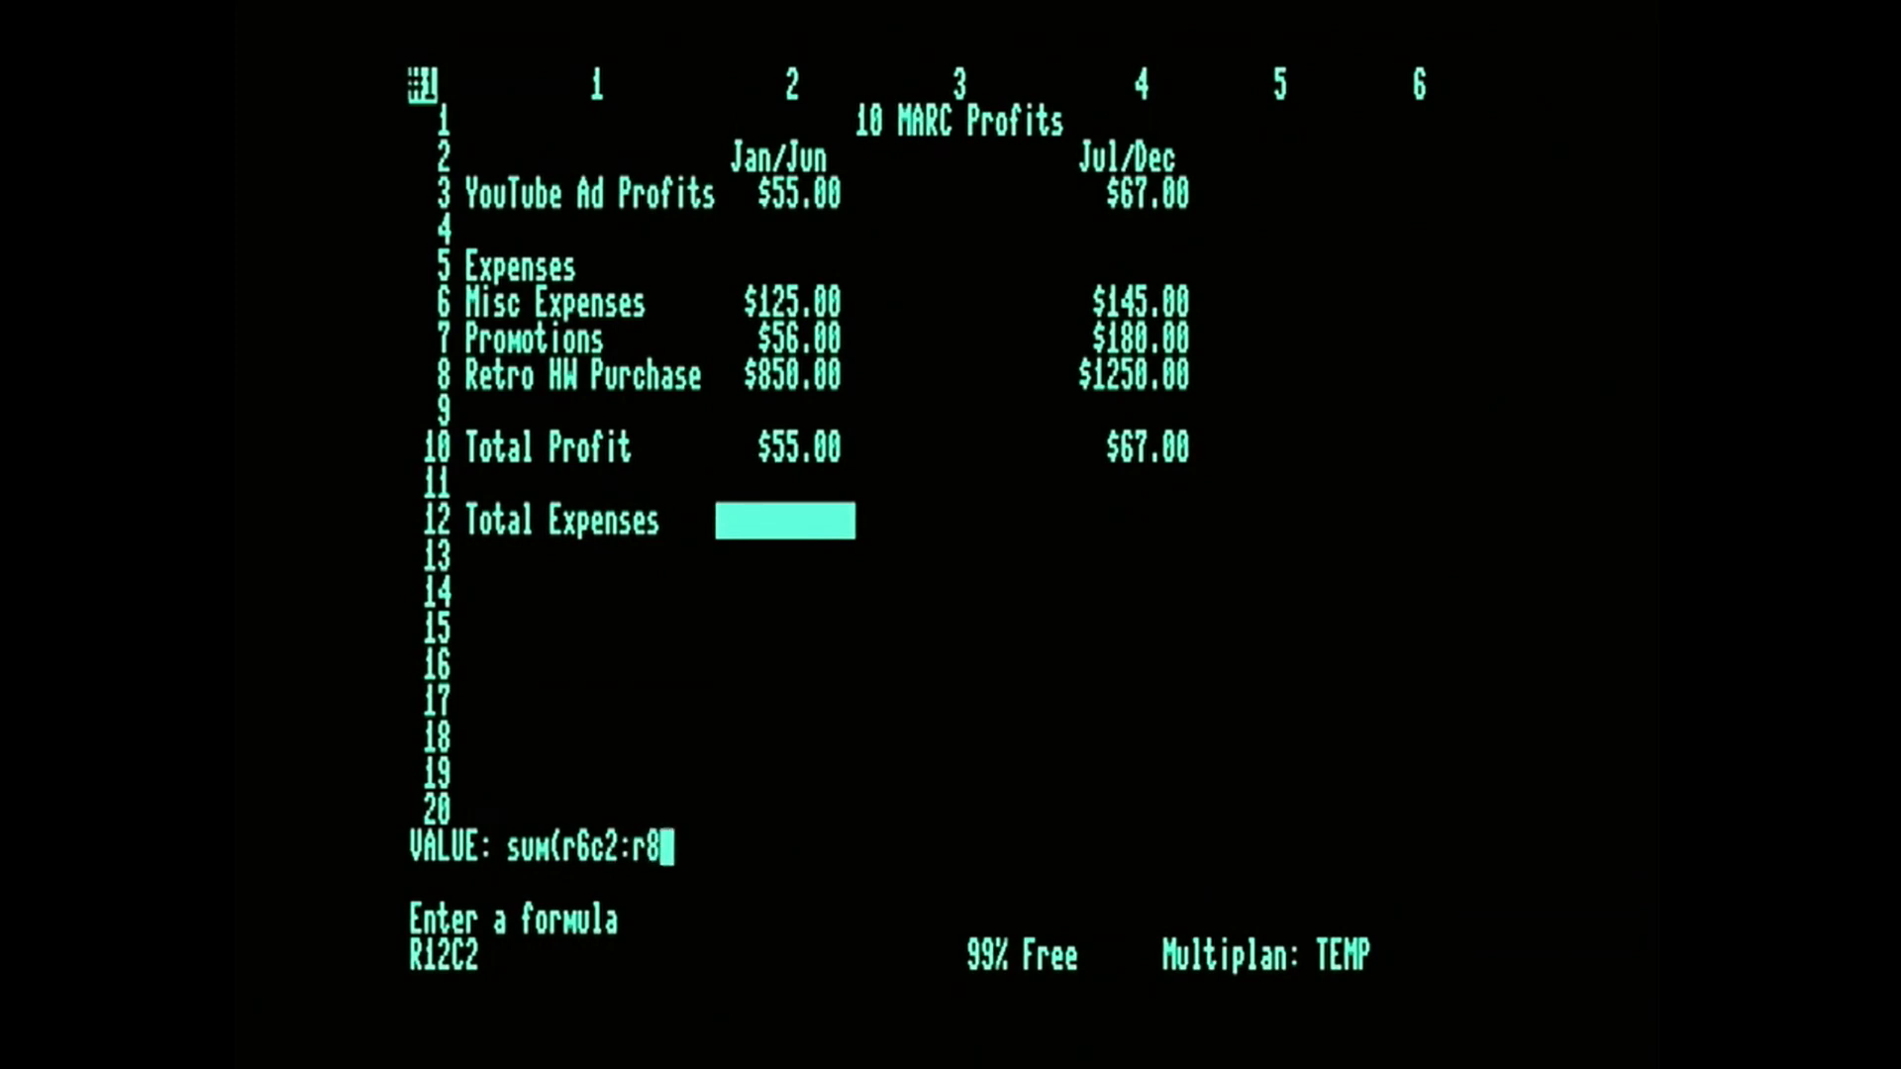
type("c2)")
key("Return")
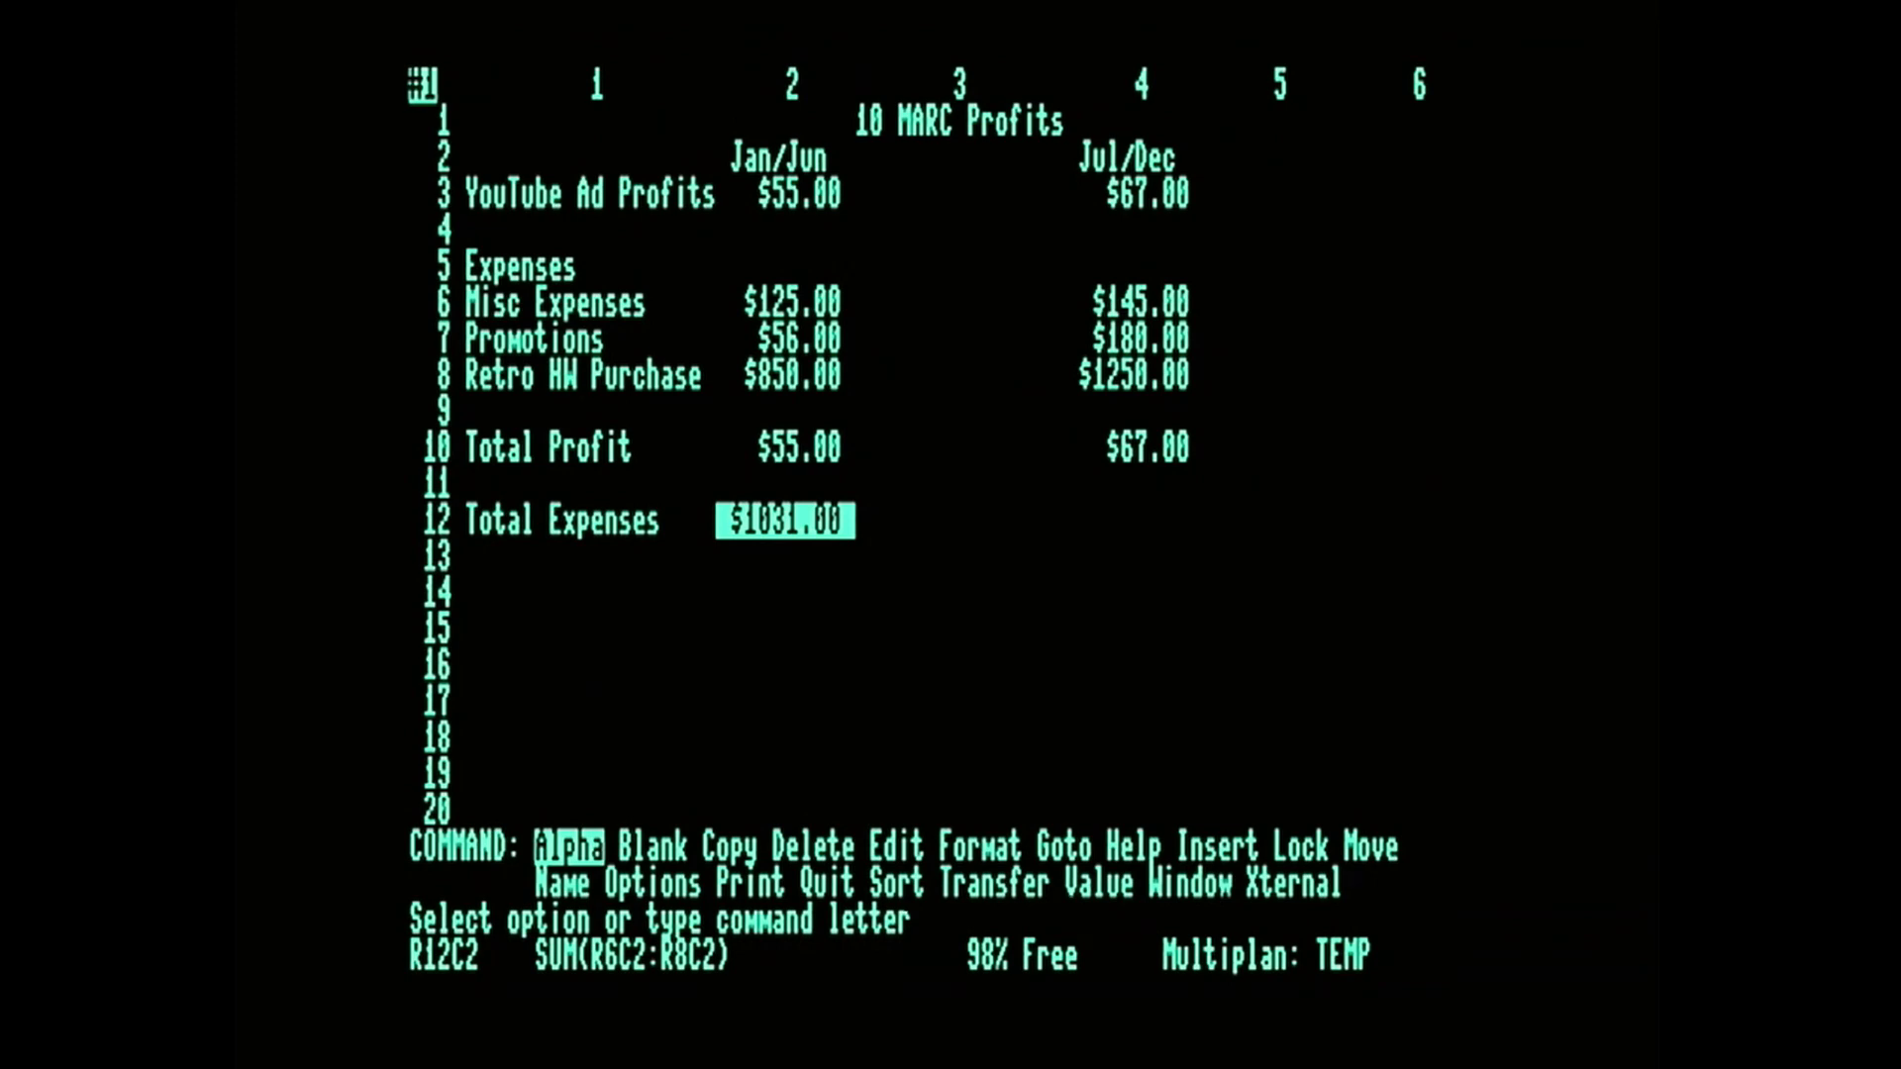
Enter a formula in R12C4 that totals the Jul/Dec expenses.
key("Right")
key("Right")
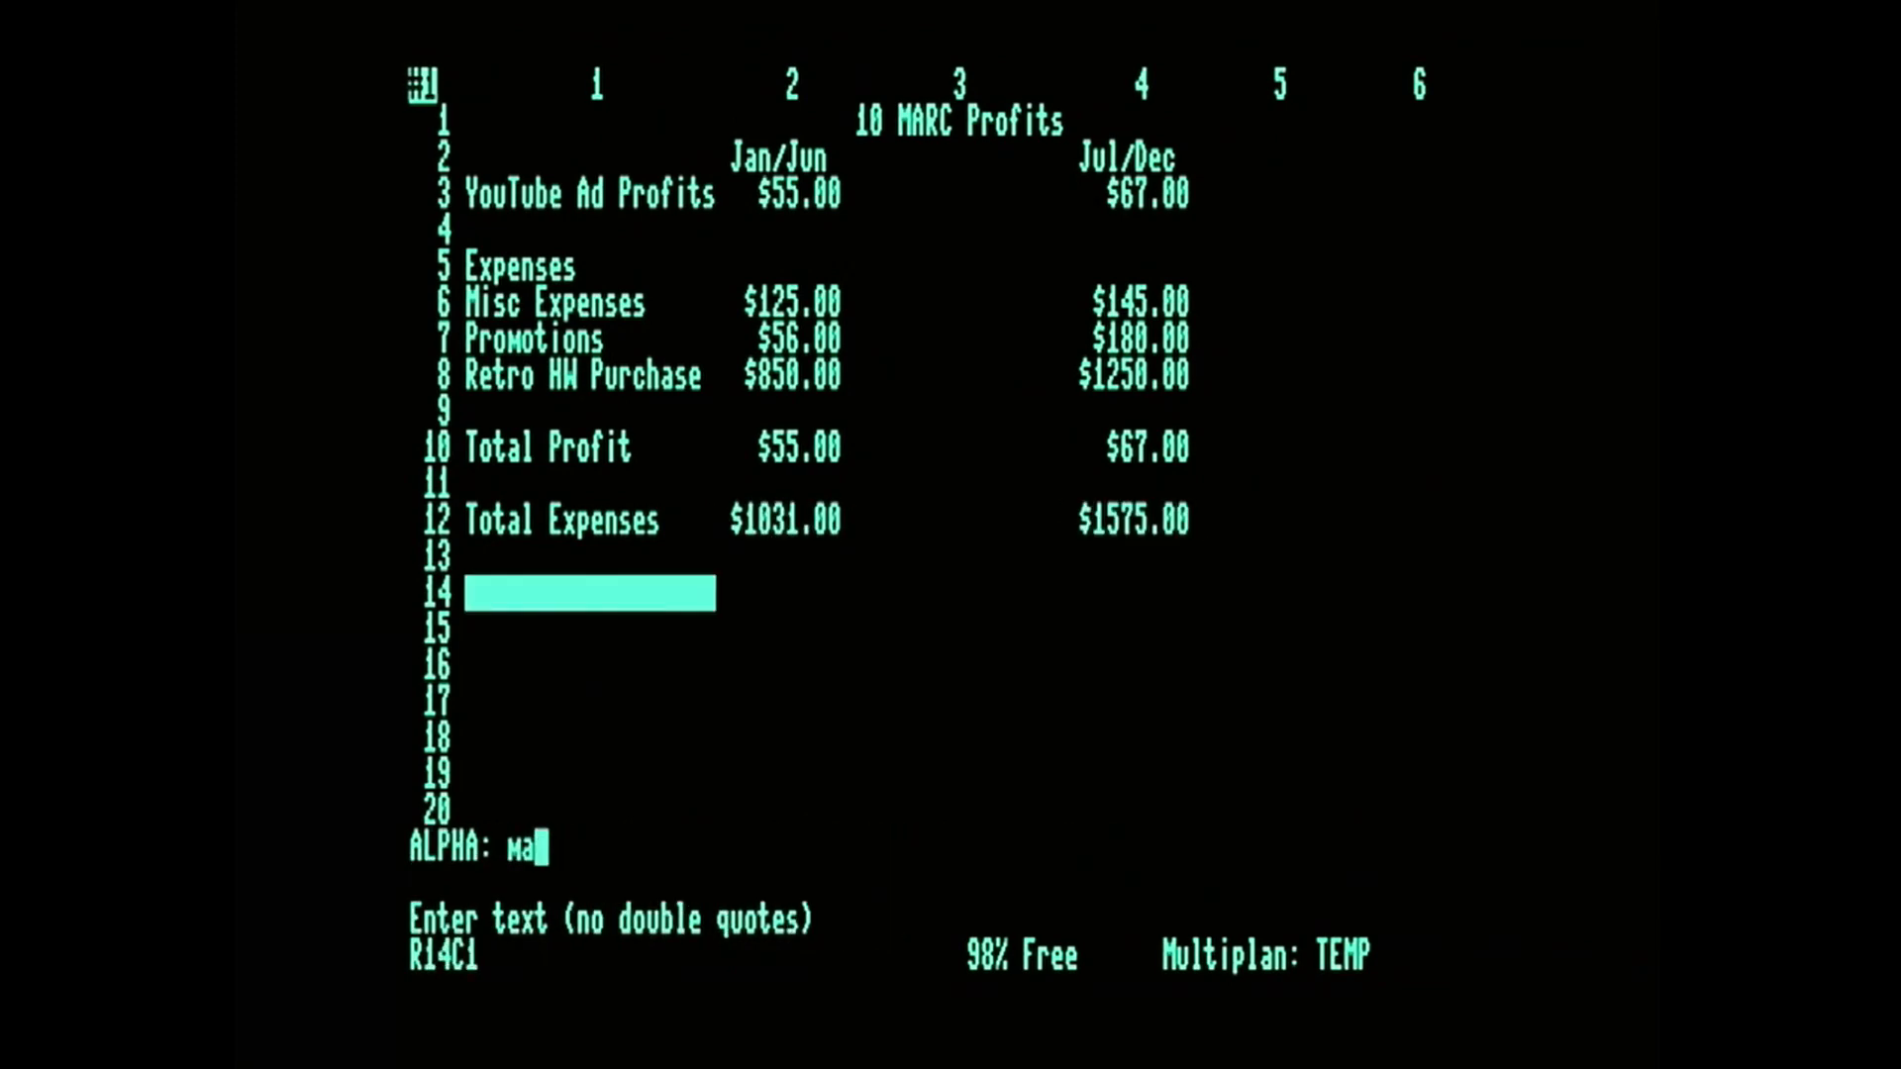
key("BackSpace")
key("BackSpace")
Enter a line of dashes in R13C1 as a separator below the Total Expenses label.
key("Escape")
key("Up")
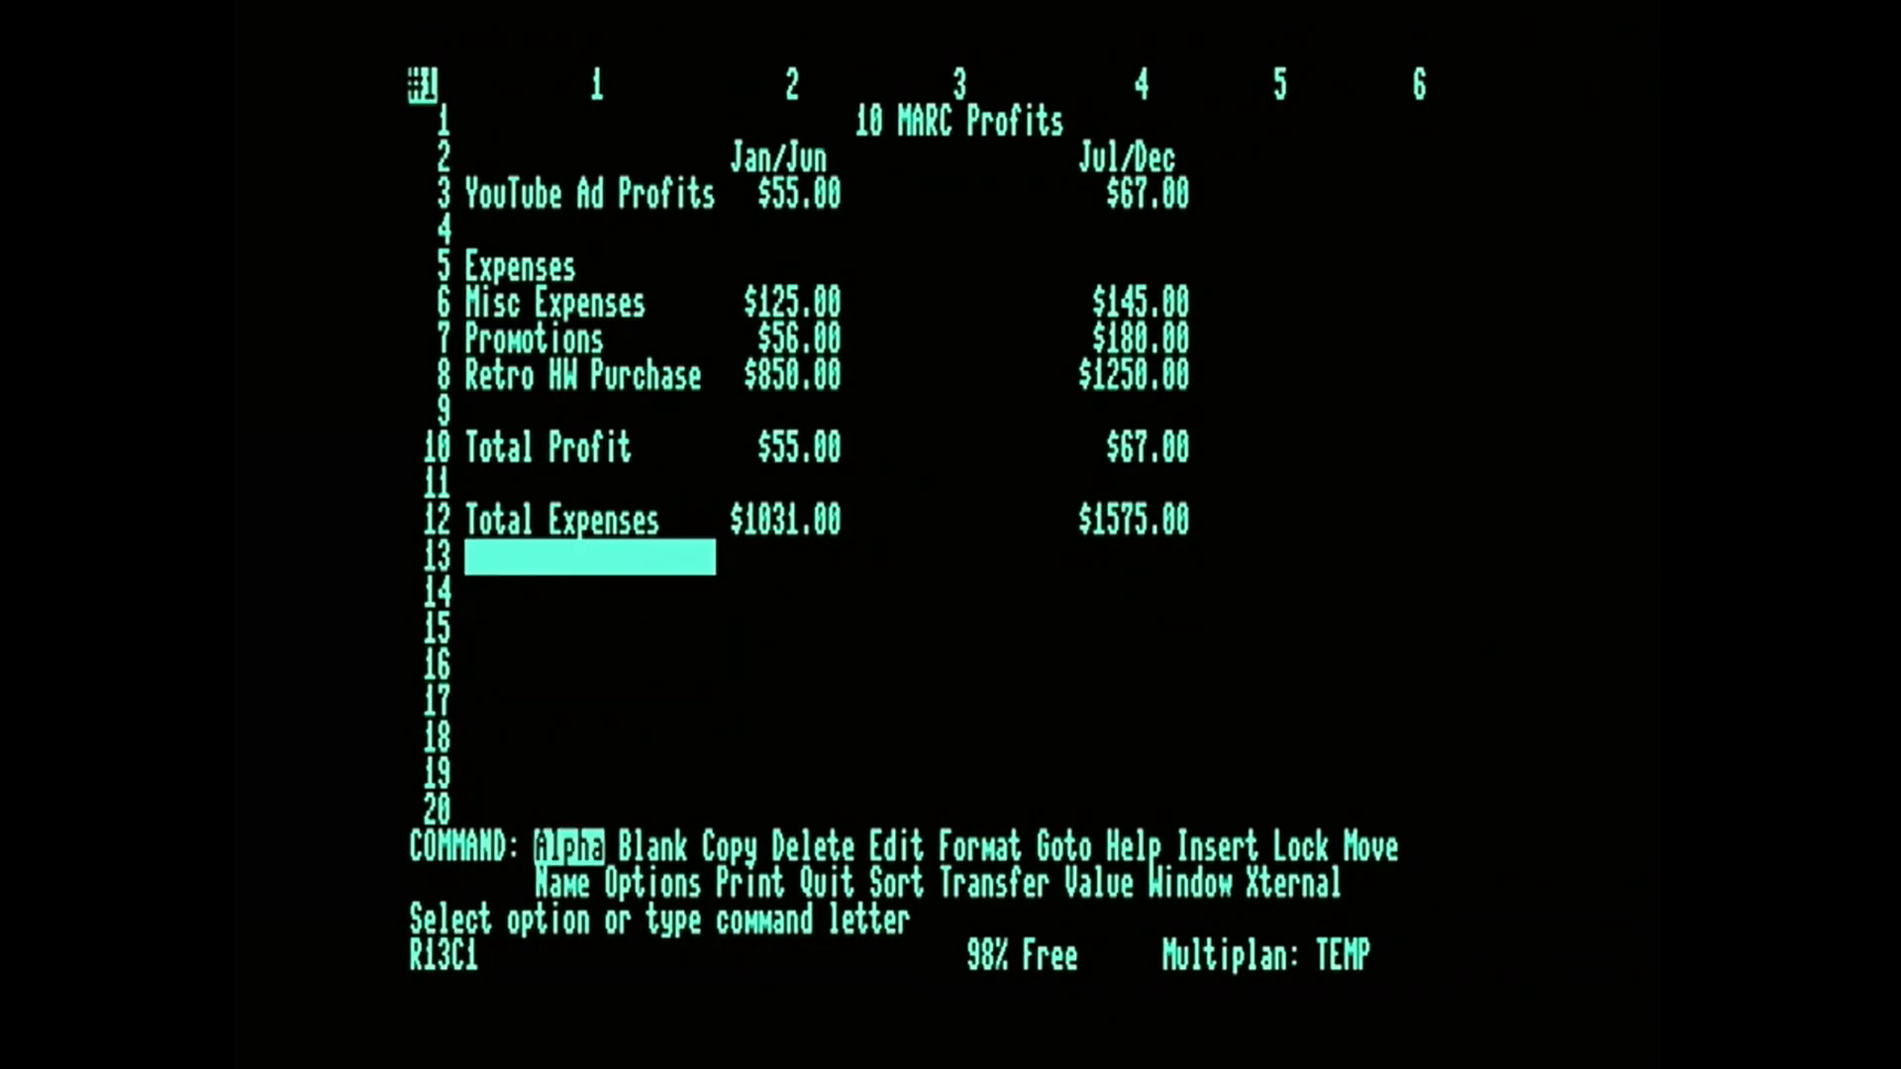
key("a")
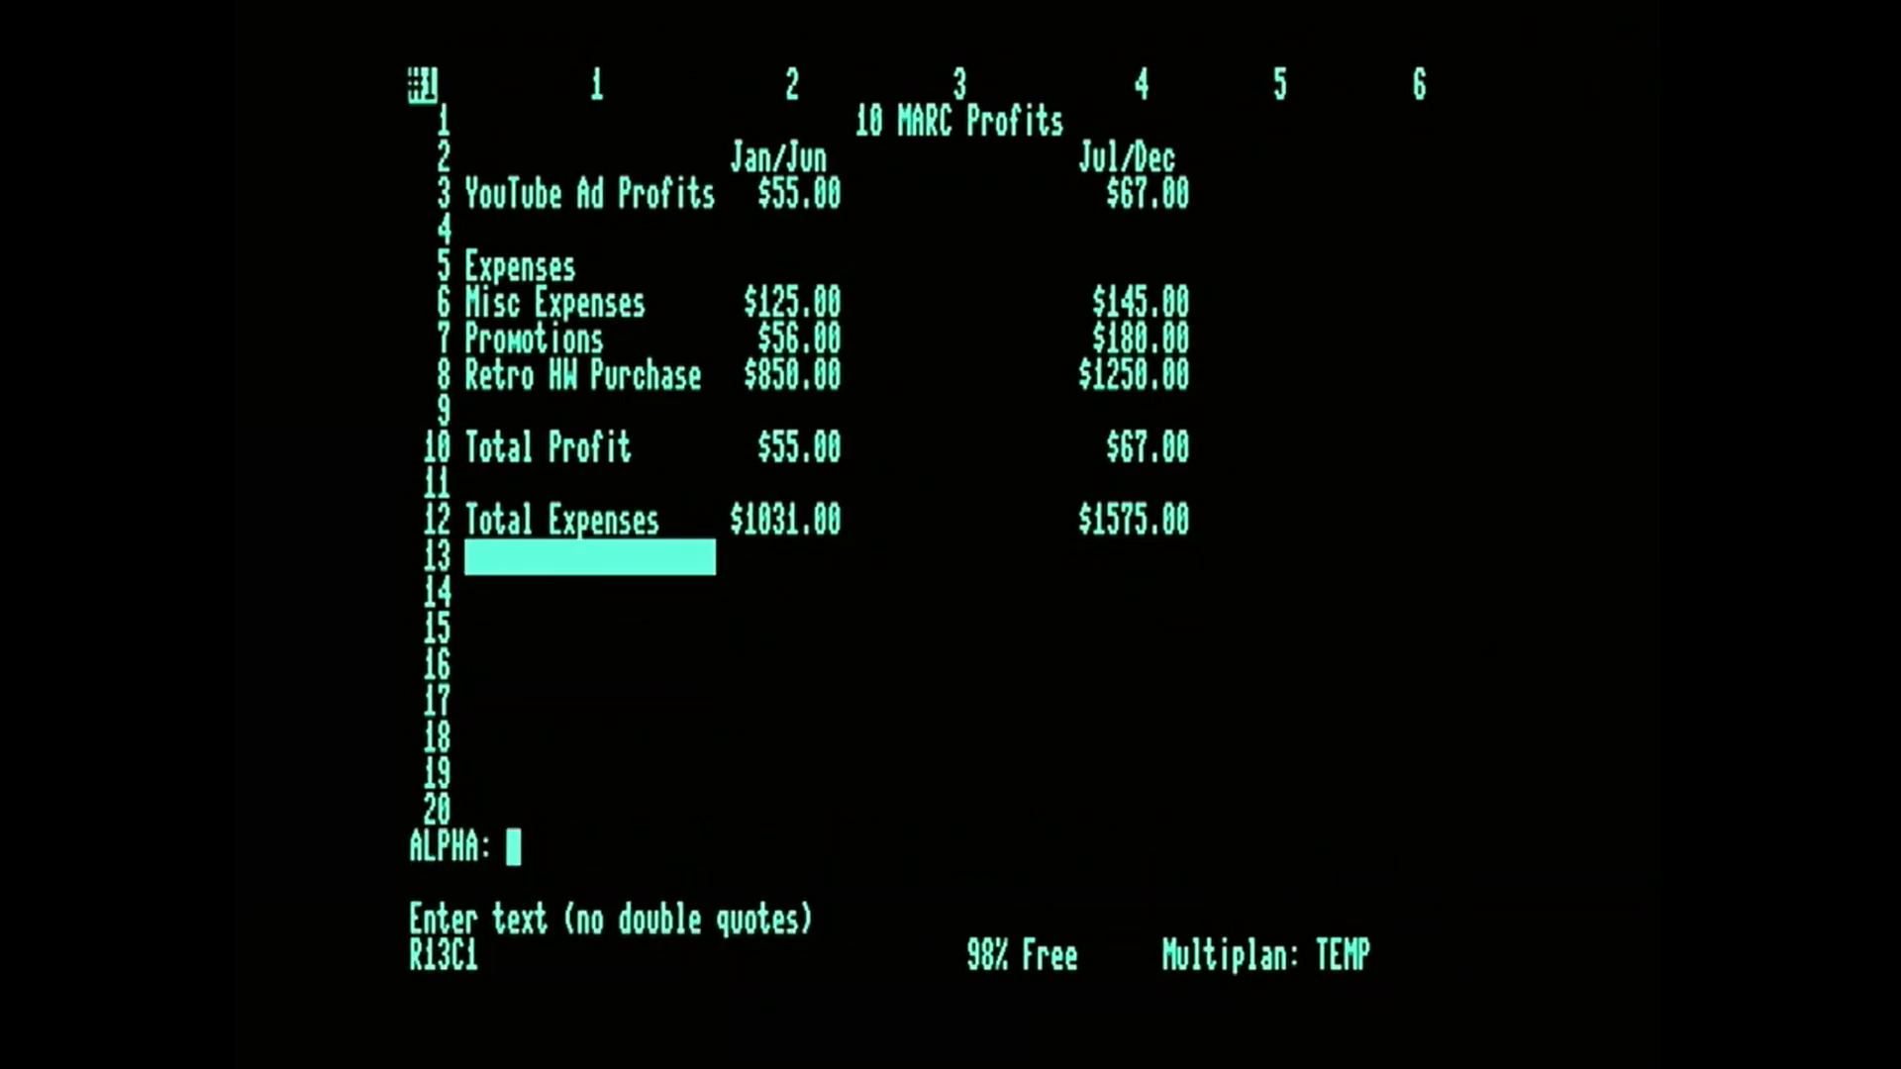
type("]]]]]]]]]]")
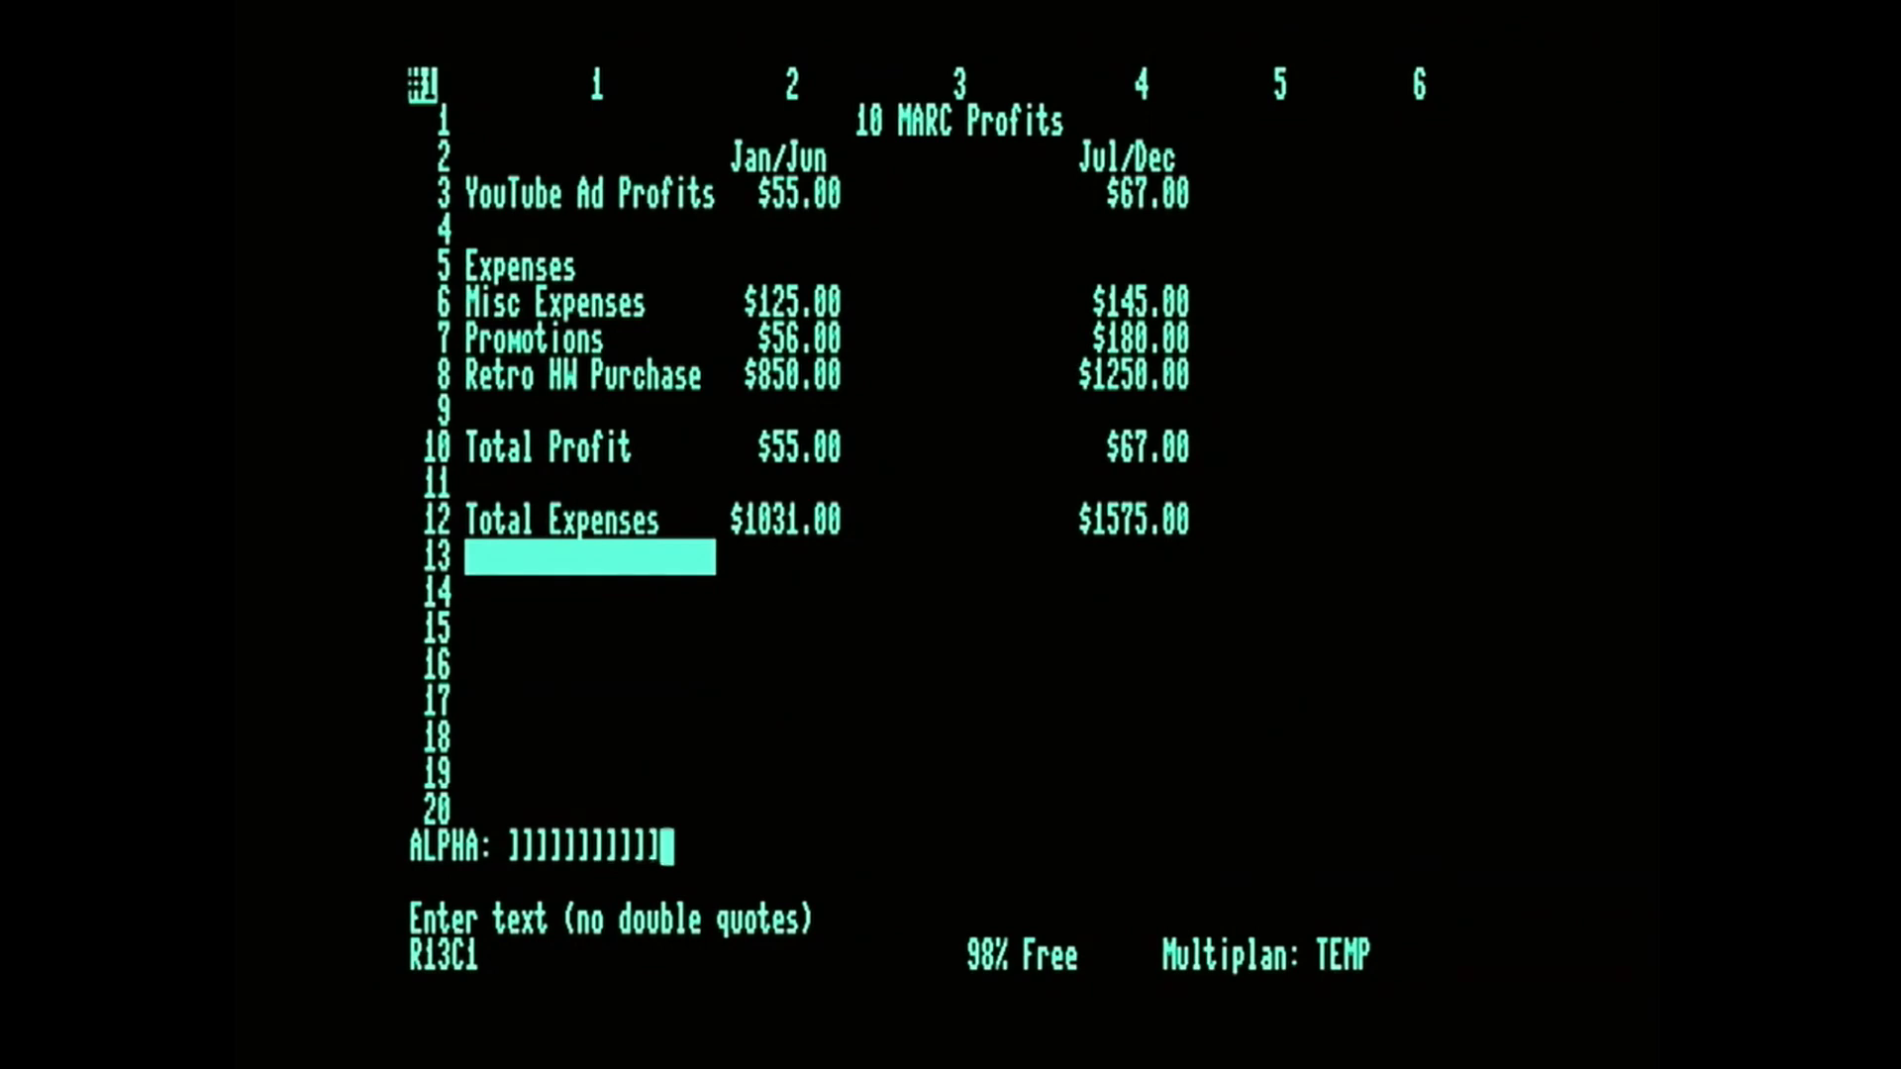
key("BackSpace")
key("BackSpace")
key("BackSpace")
key("BackSpace")
key("BackSpace")
key("BackSpace")
key("BackSpace")
key("BackSpace")
key("BackSpace")
key("BackSpace")
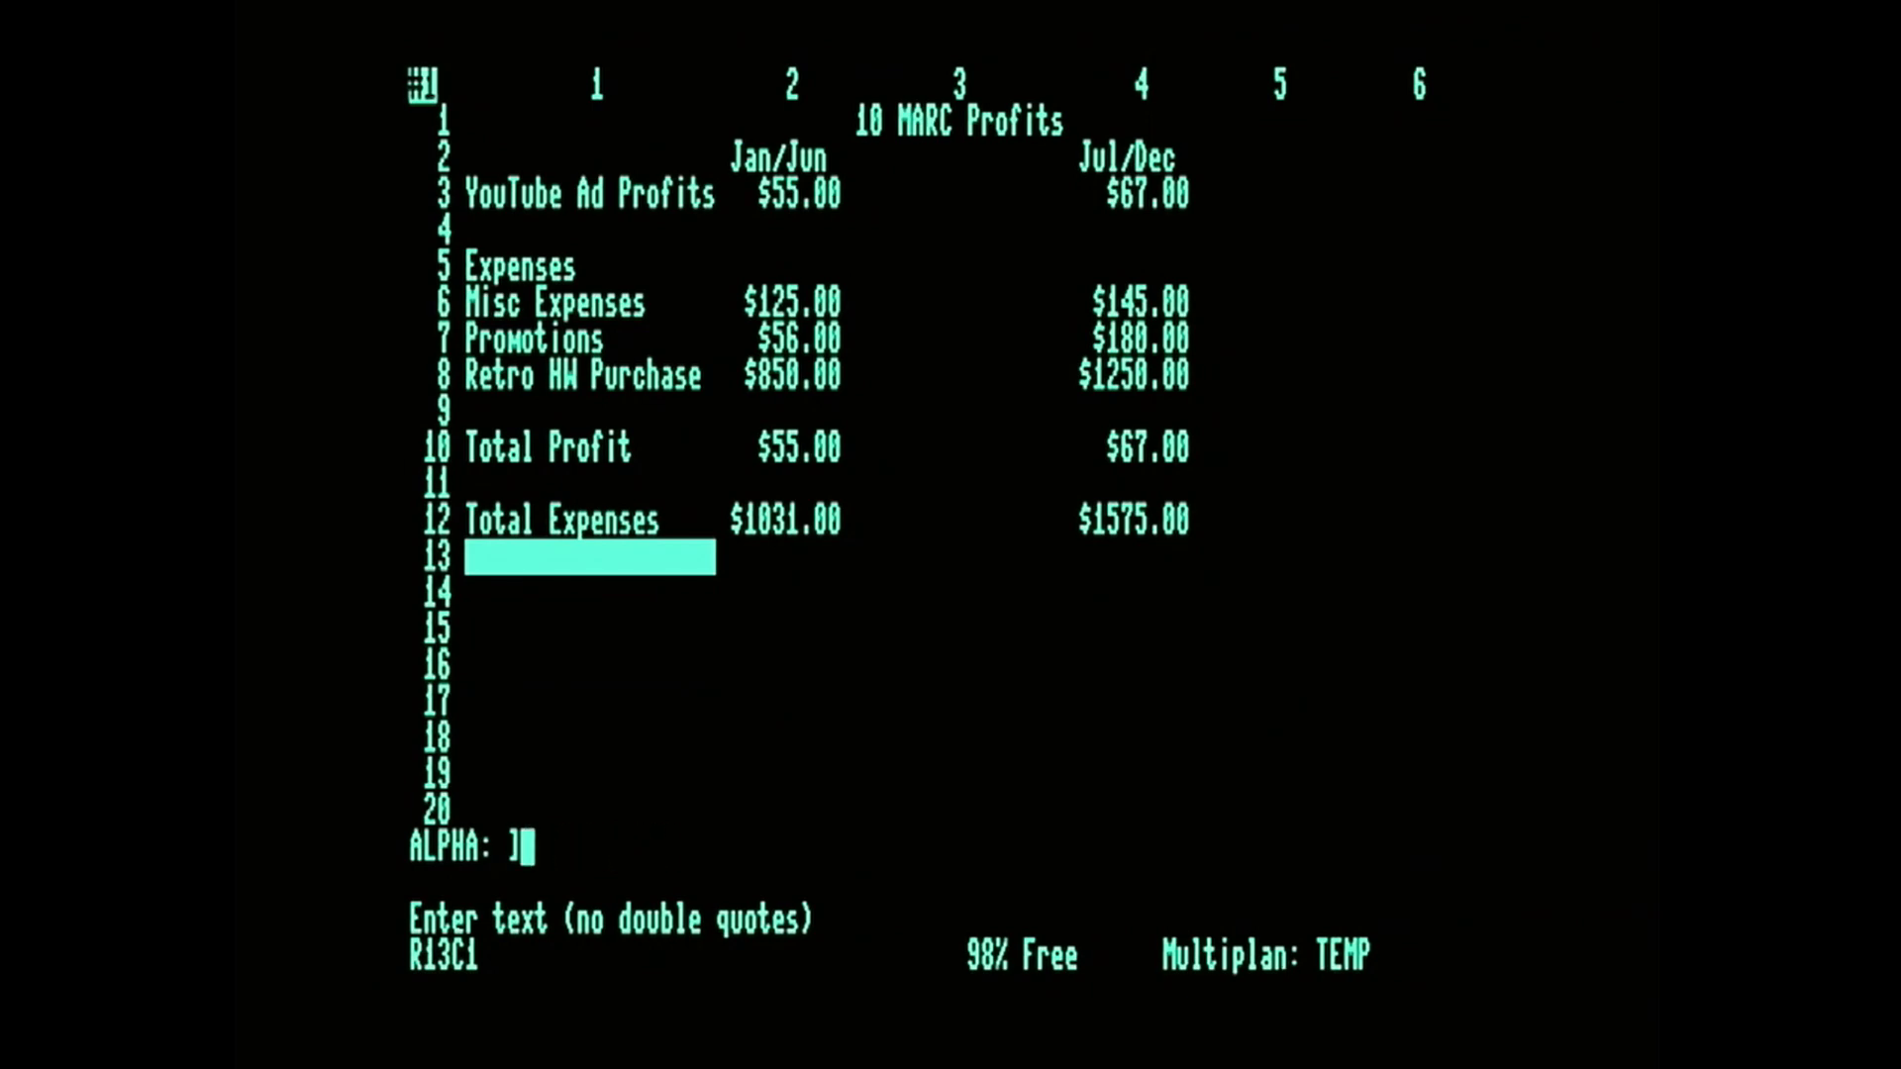
type("-------------------")
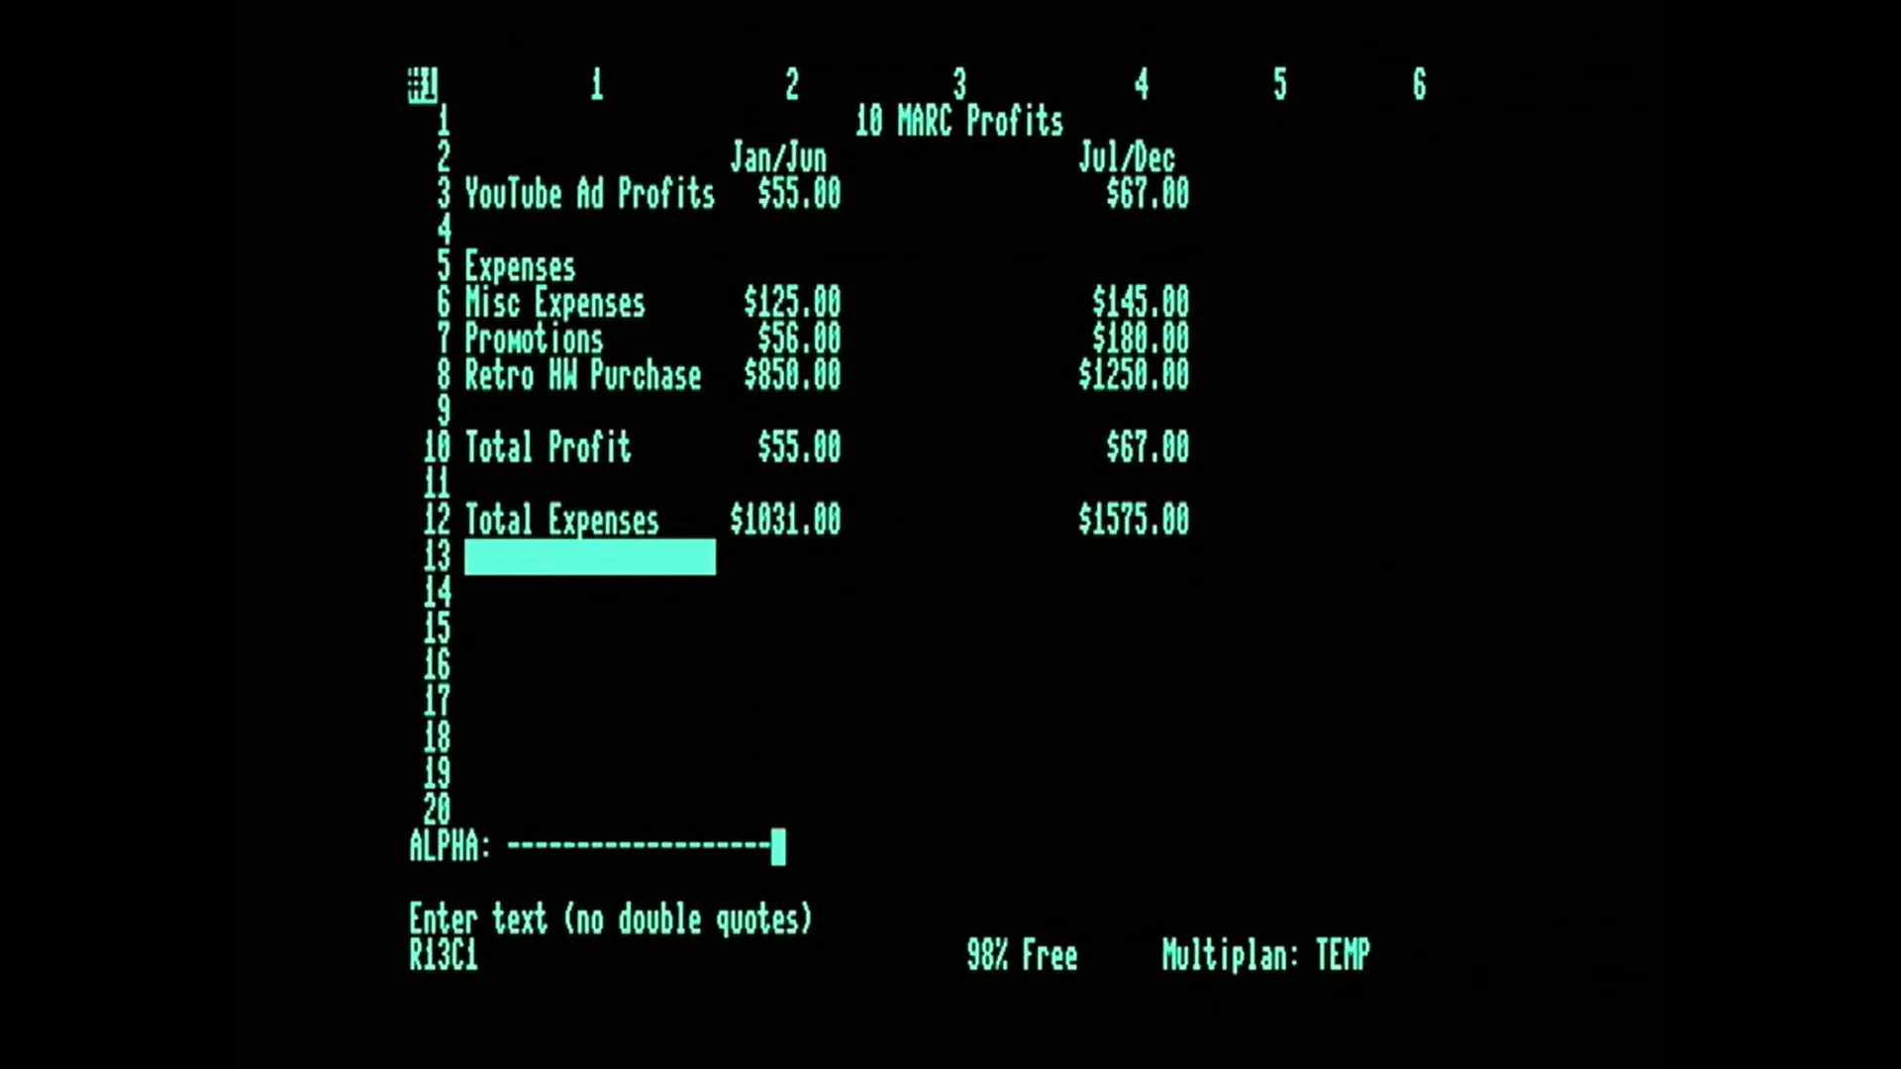
key("Return")
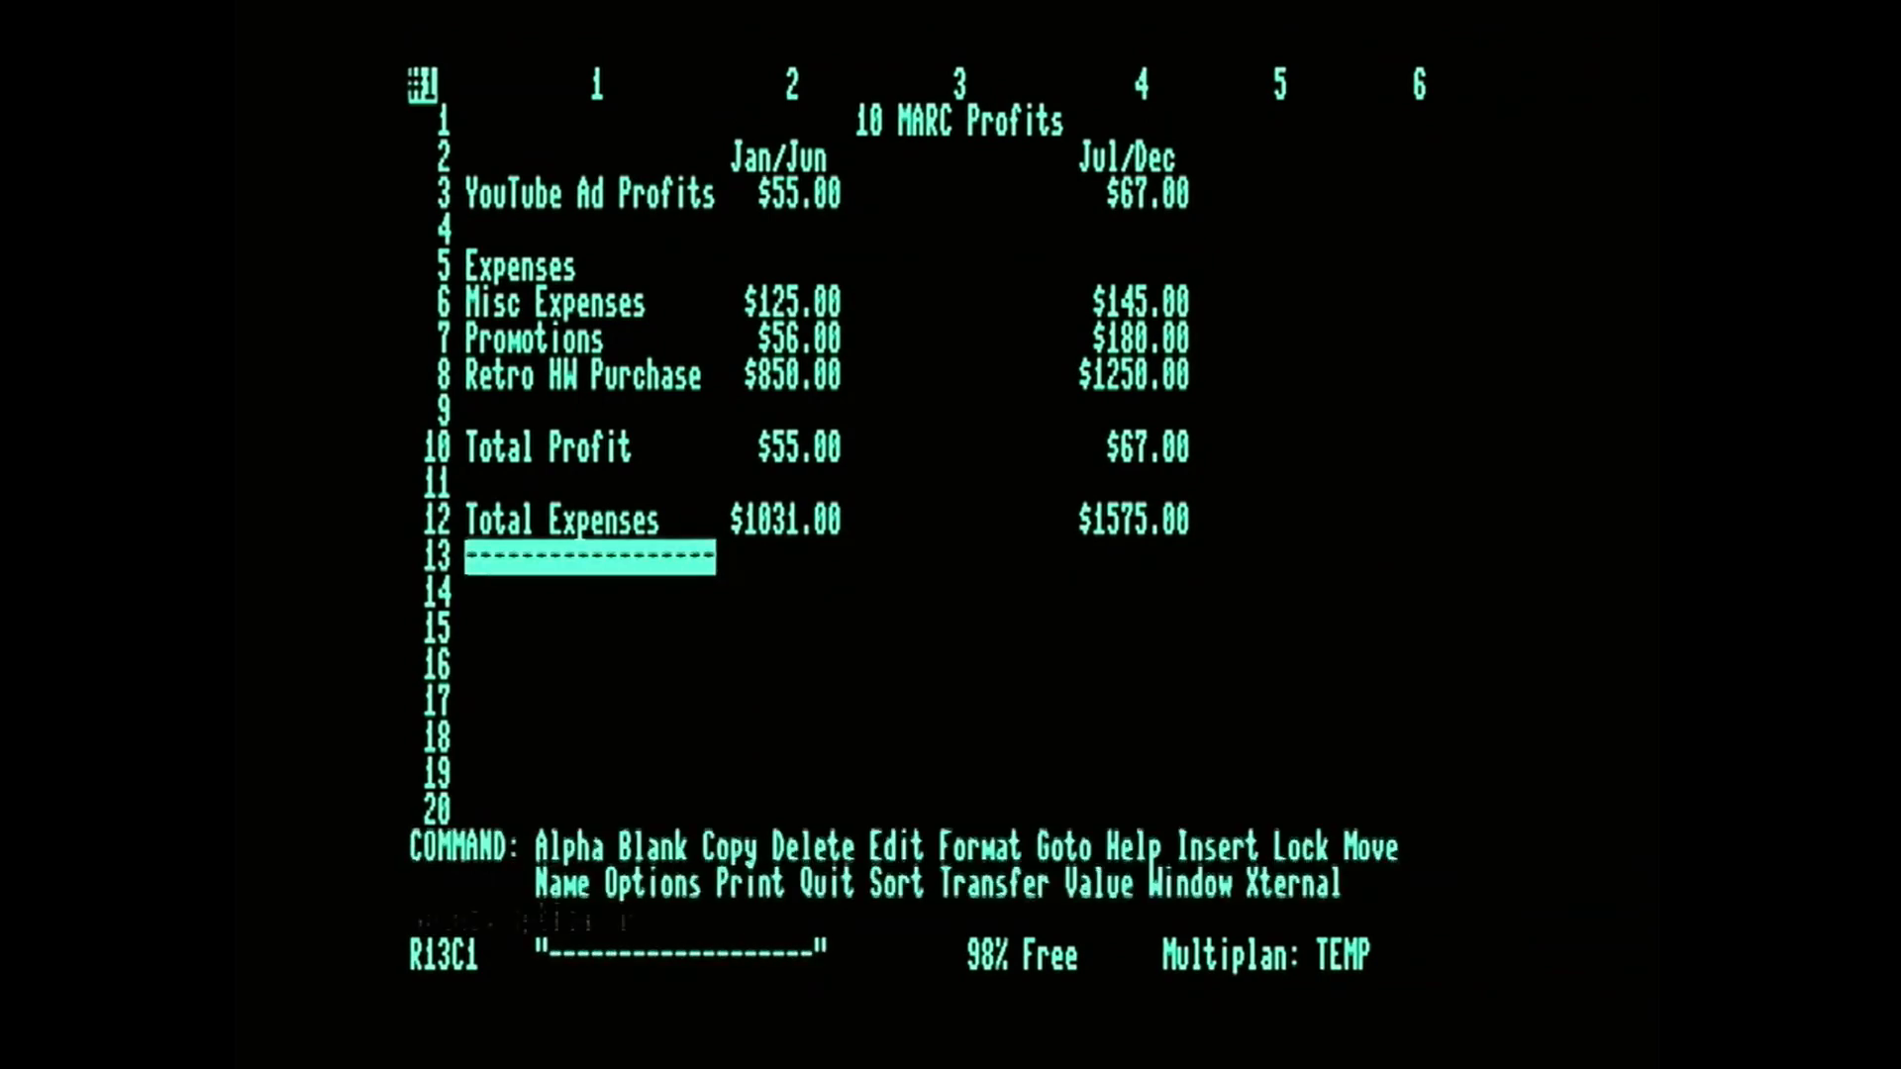
Enter the row label "Amazing Profits" in R14C1.
key("Down")
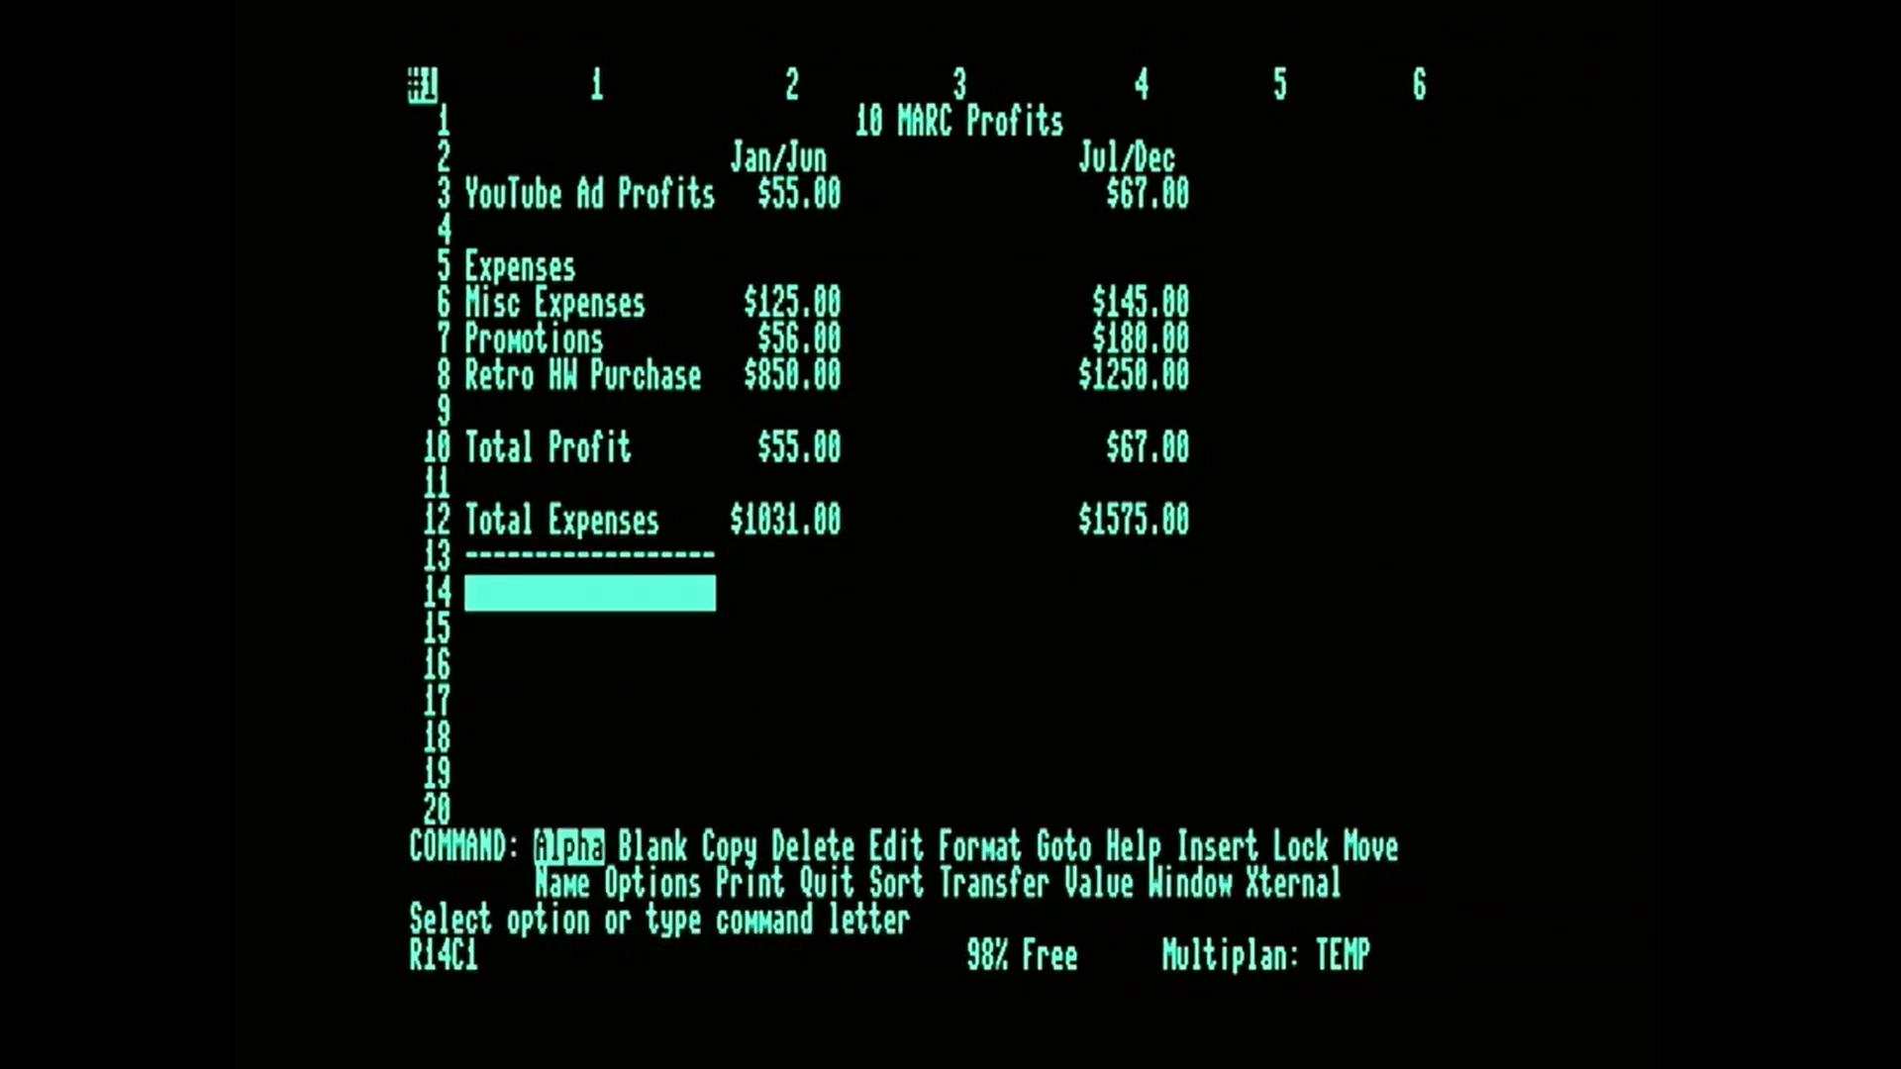
type("amazing ")
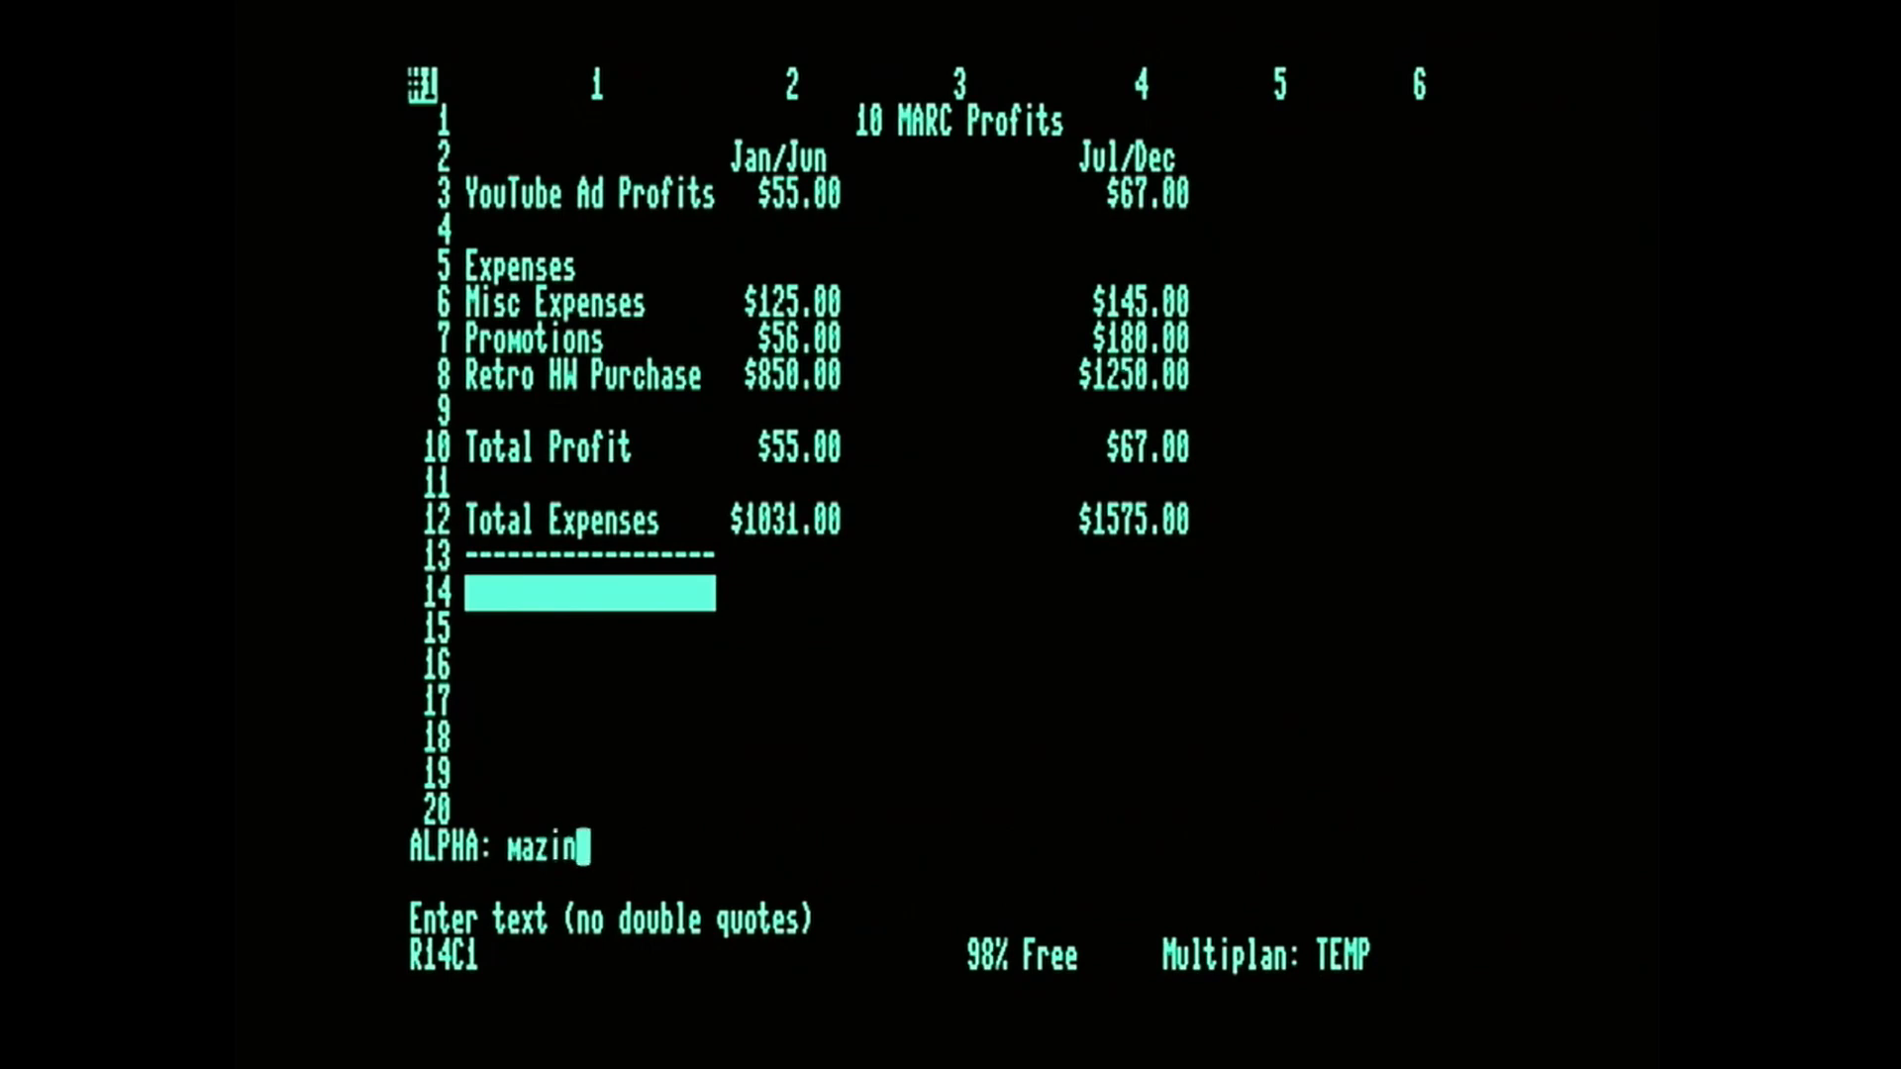
type("Profits")
key("Return")
Enter the formula SUM(R10C2-R12C2) in R14C2 to subtract the Jan/Jun total expenses from the total profit.
key("Right")
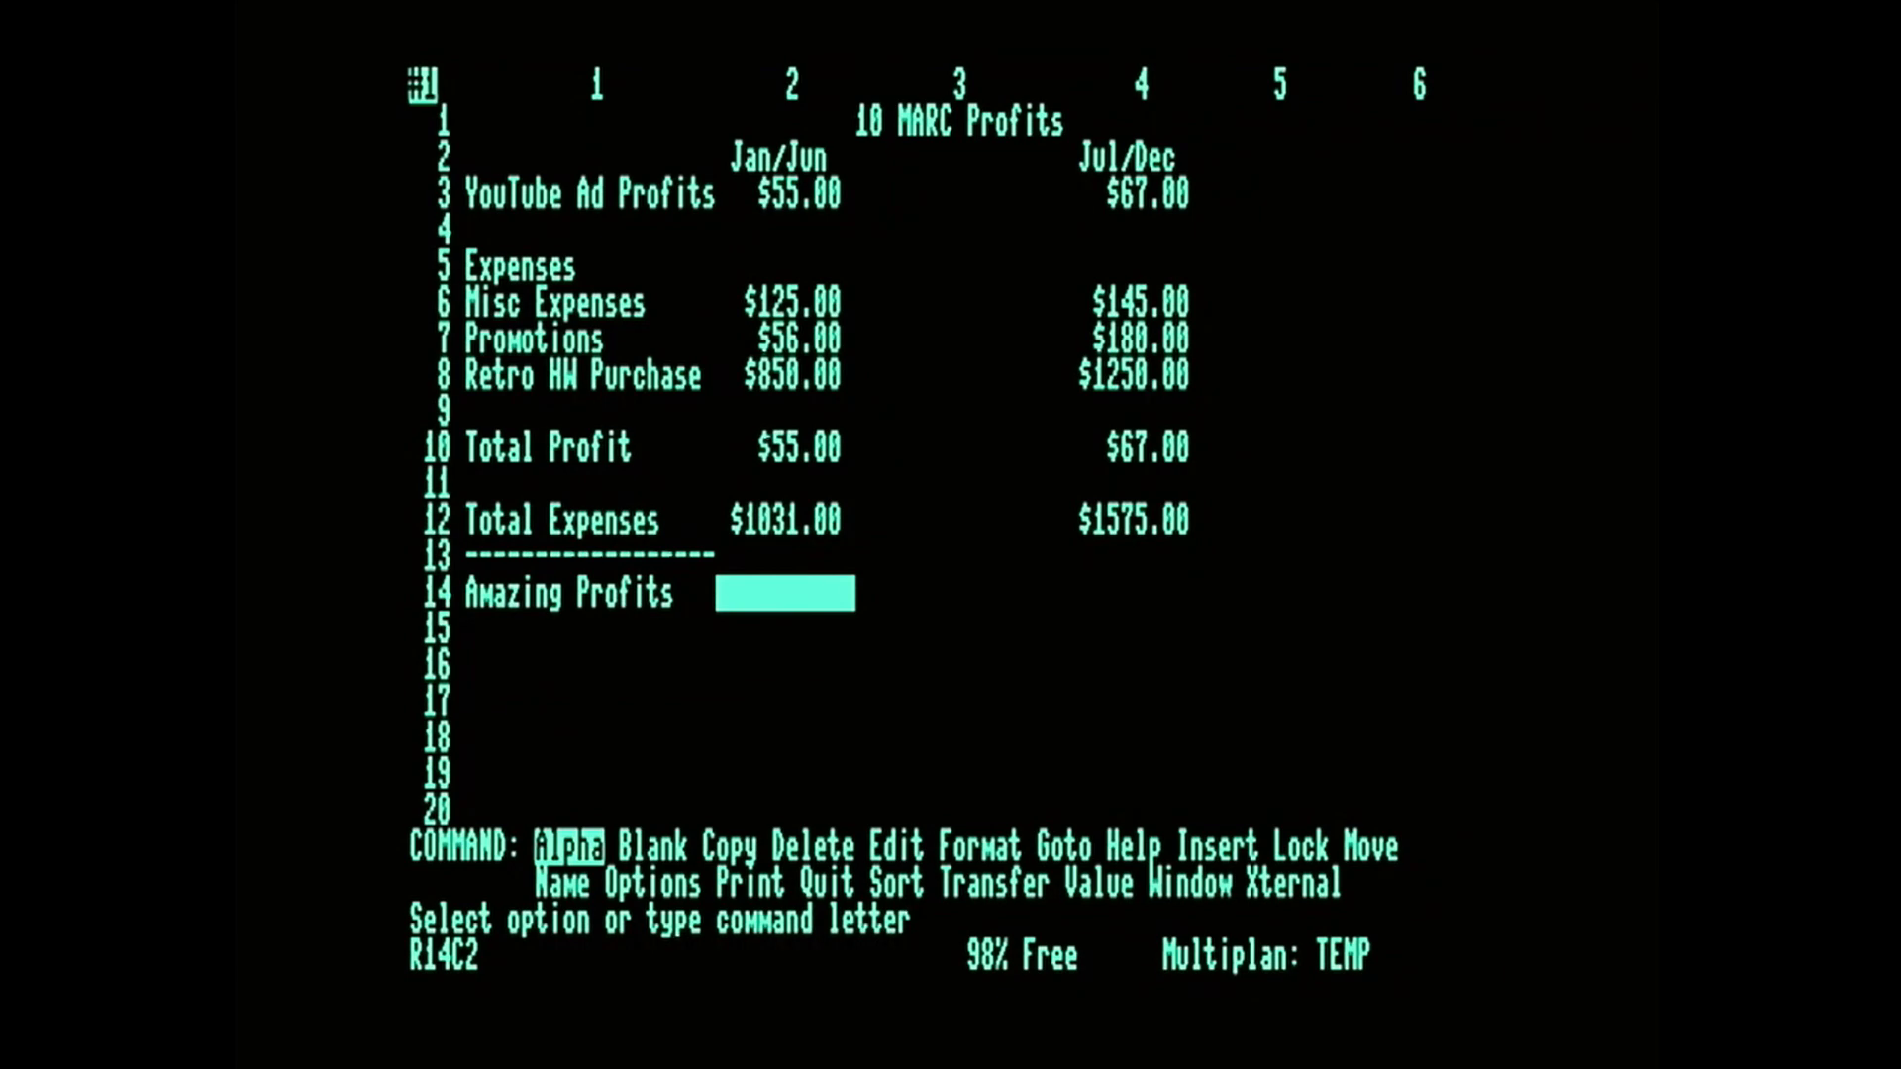
type("v")
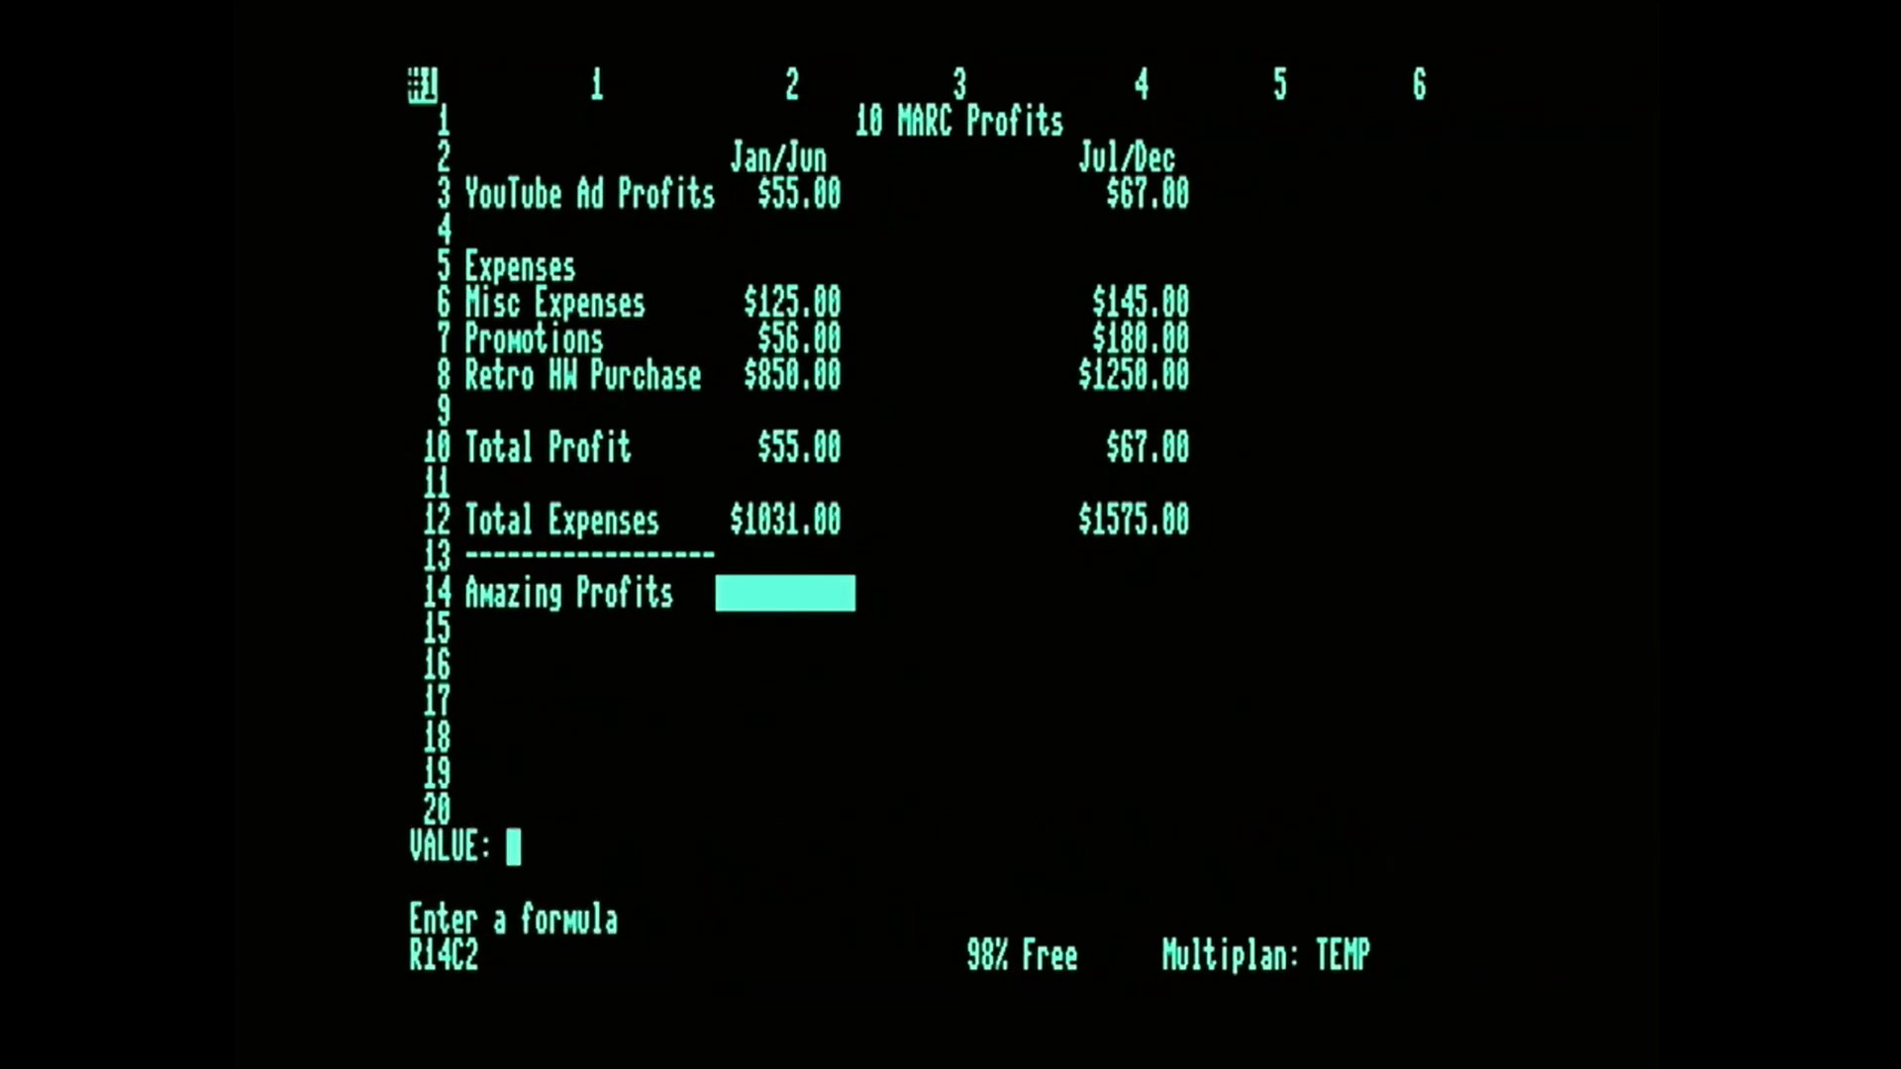
type("sum(")
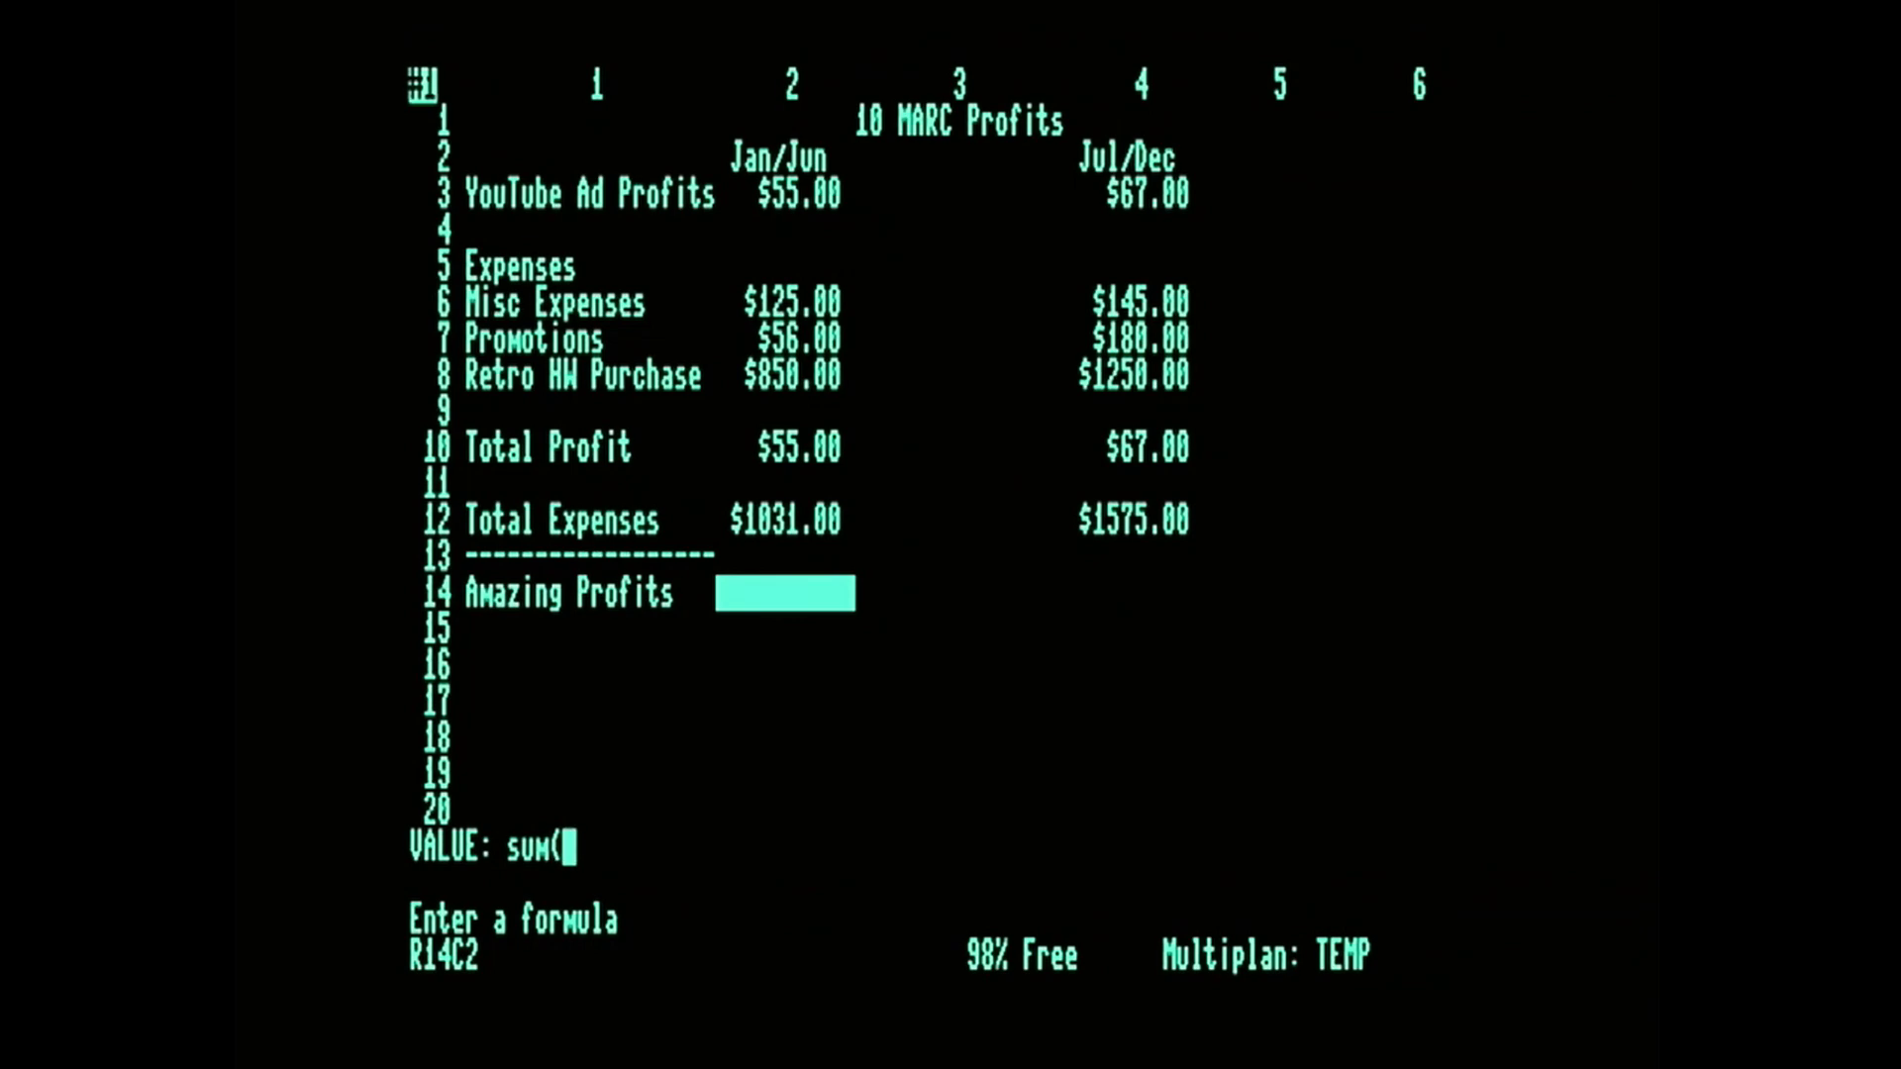
type("r12c2-")
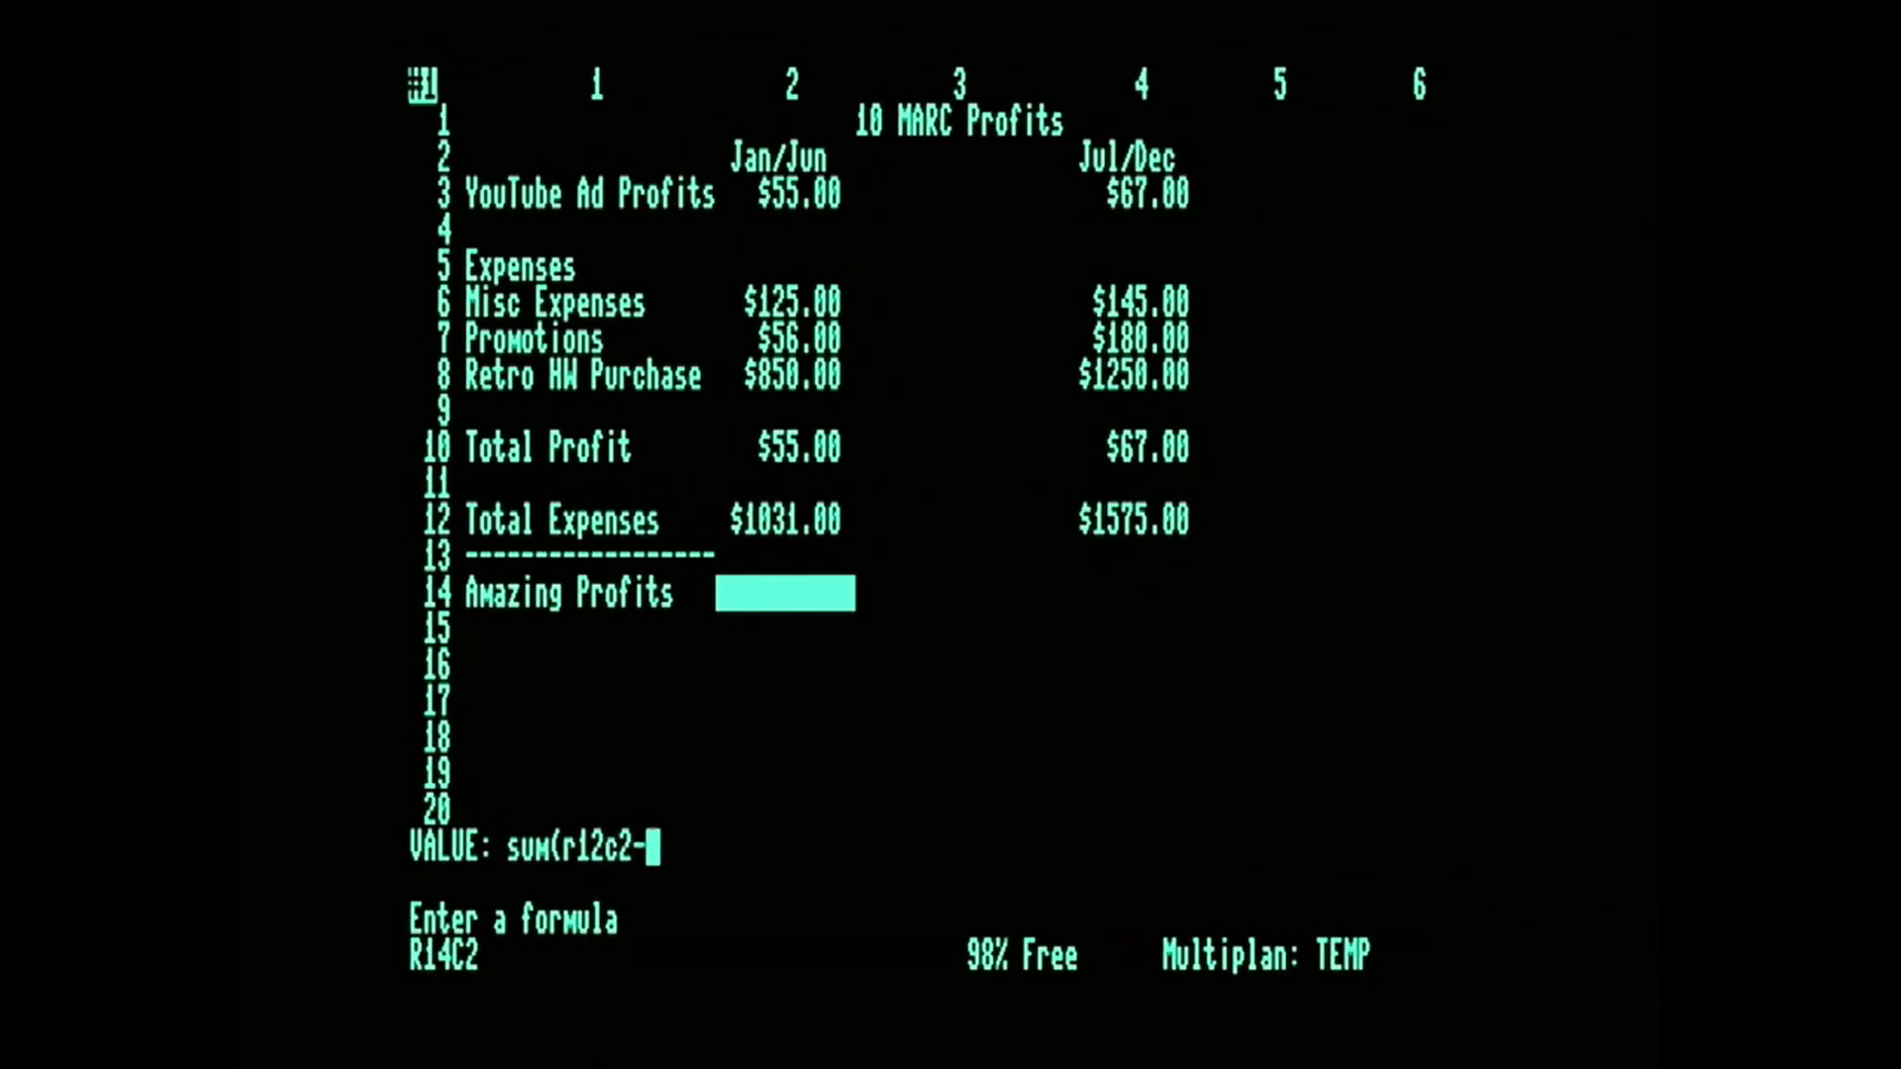
key("BackSpace")
key("BackSpace")
key("BackSpace")
key("BackSpace")
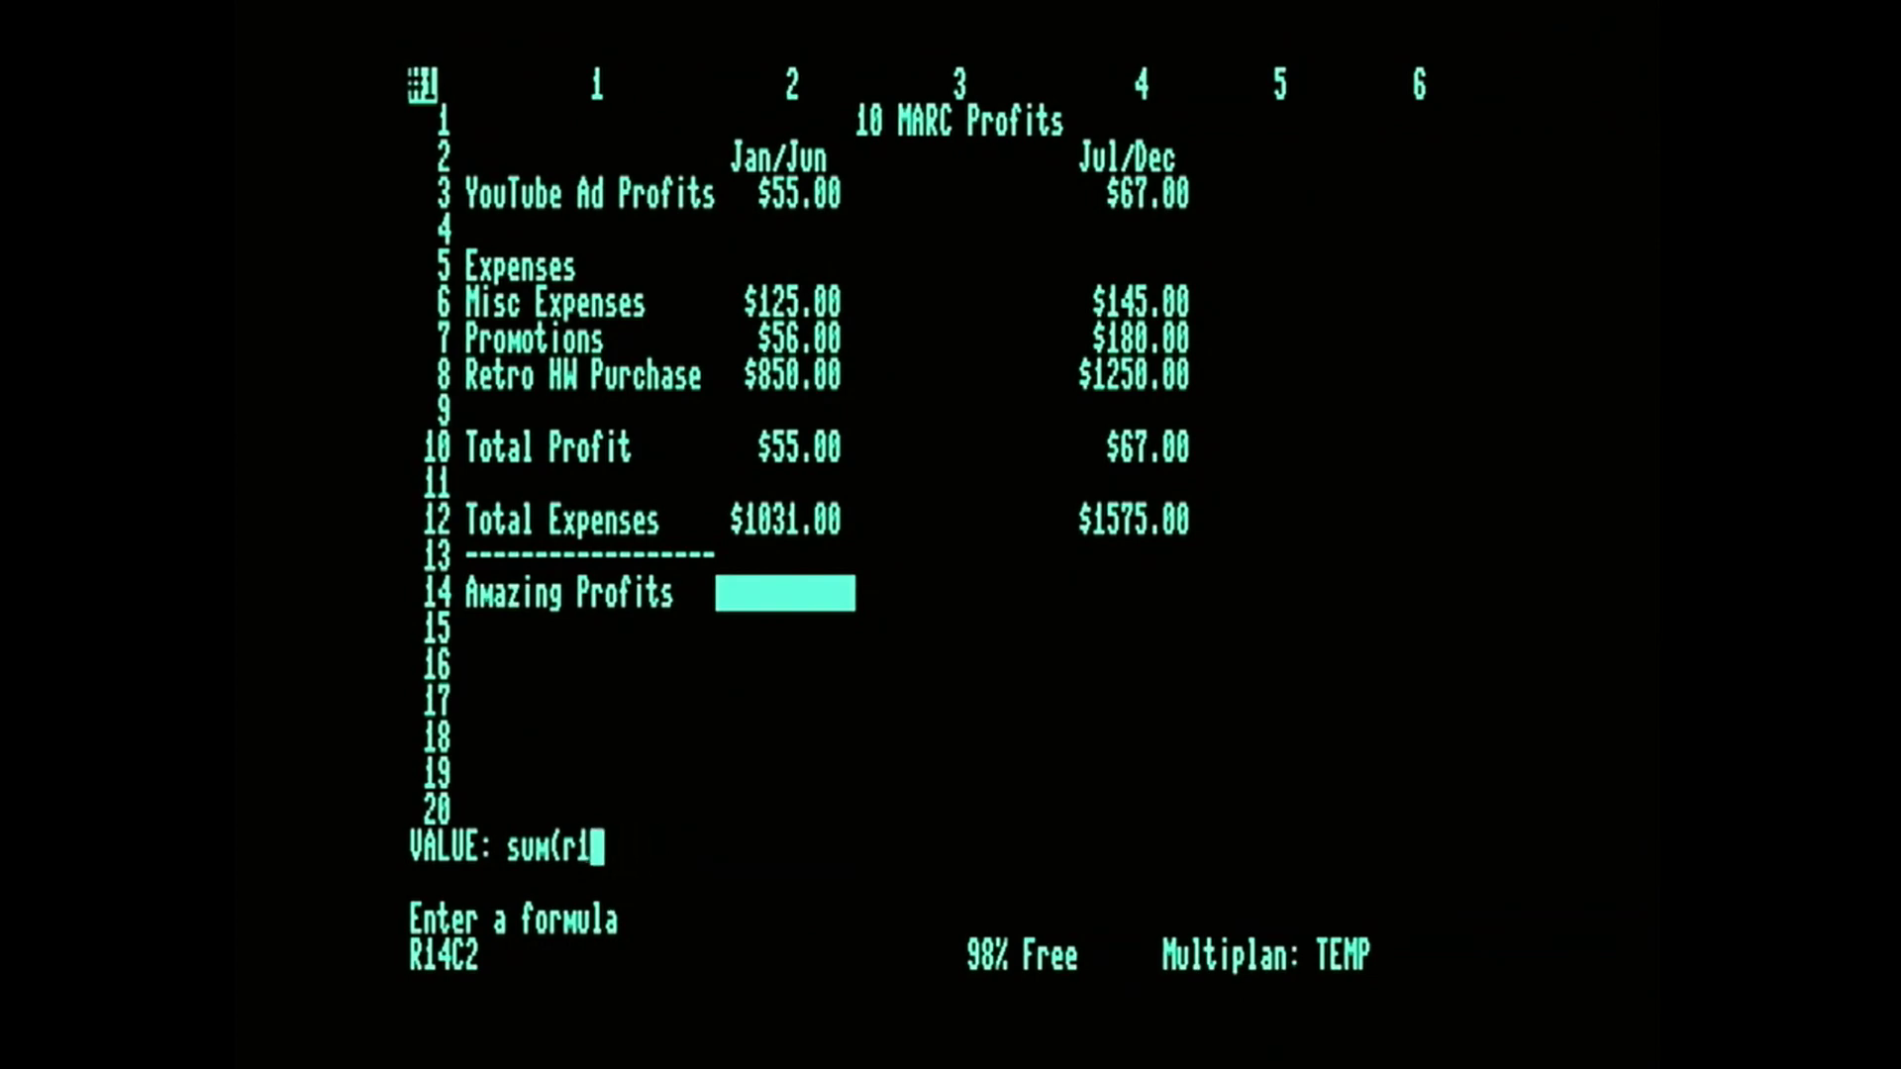
type("0c2-r")
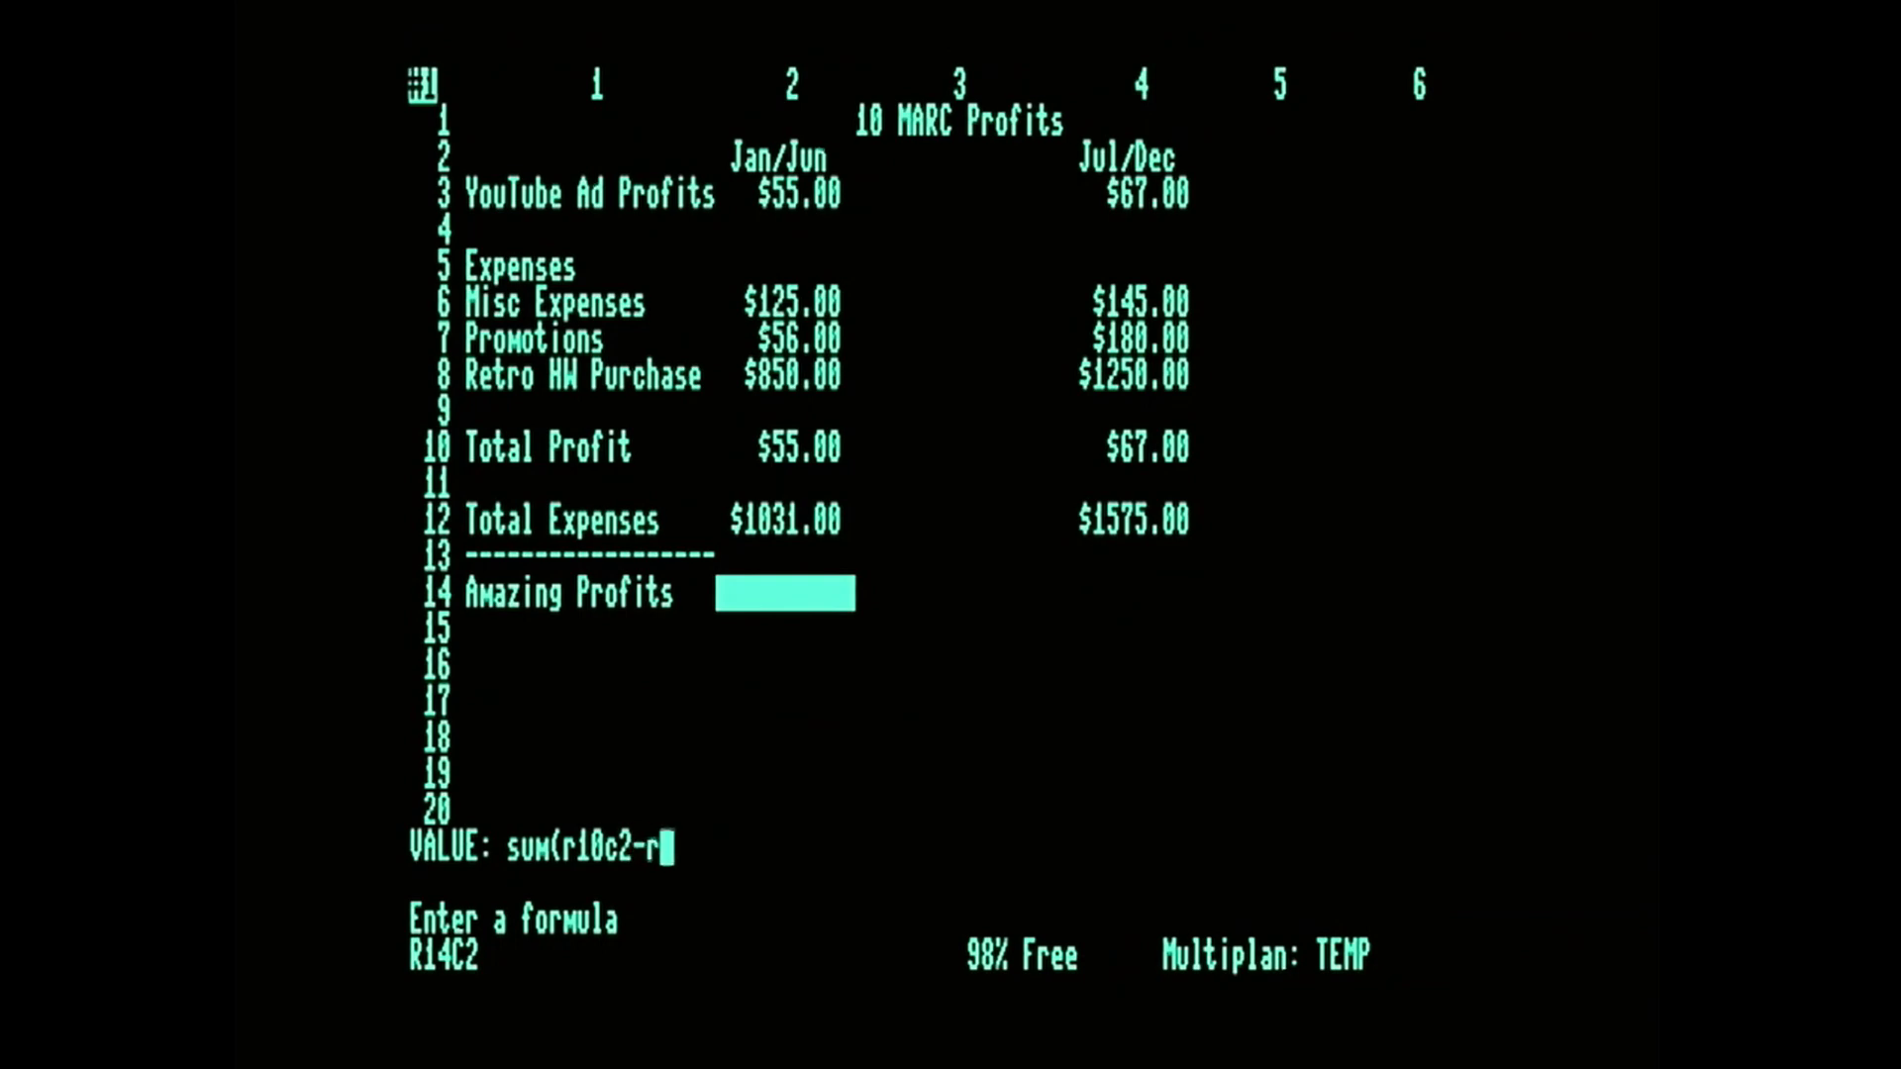
type("12c2")
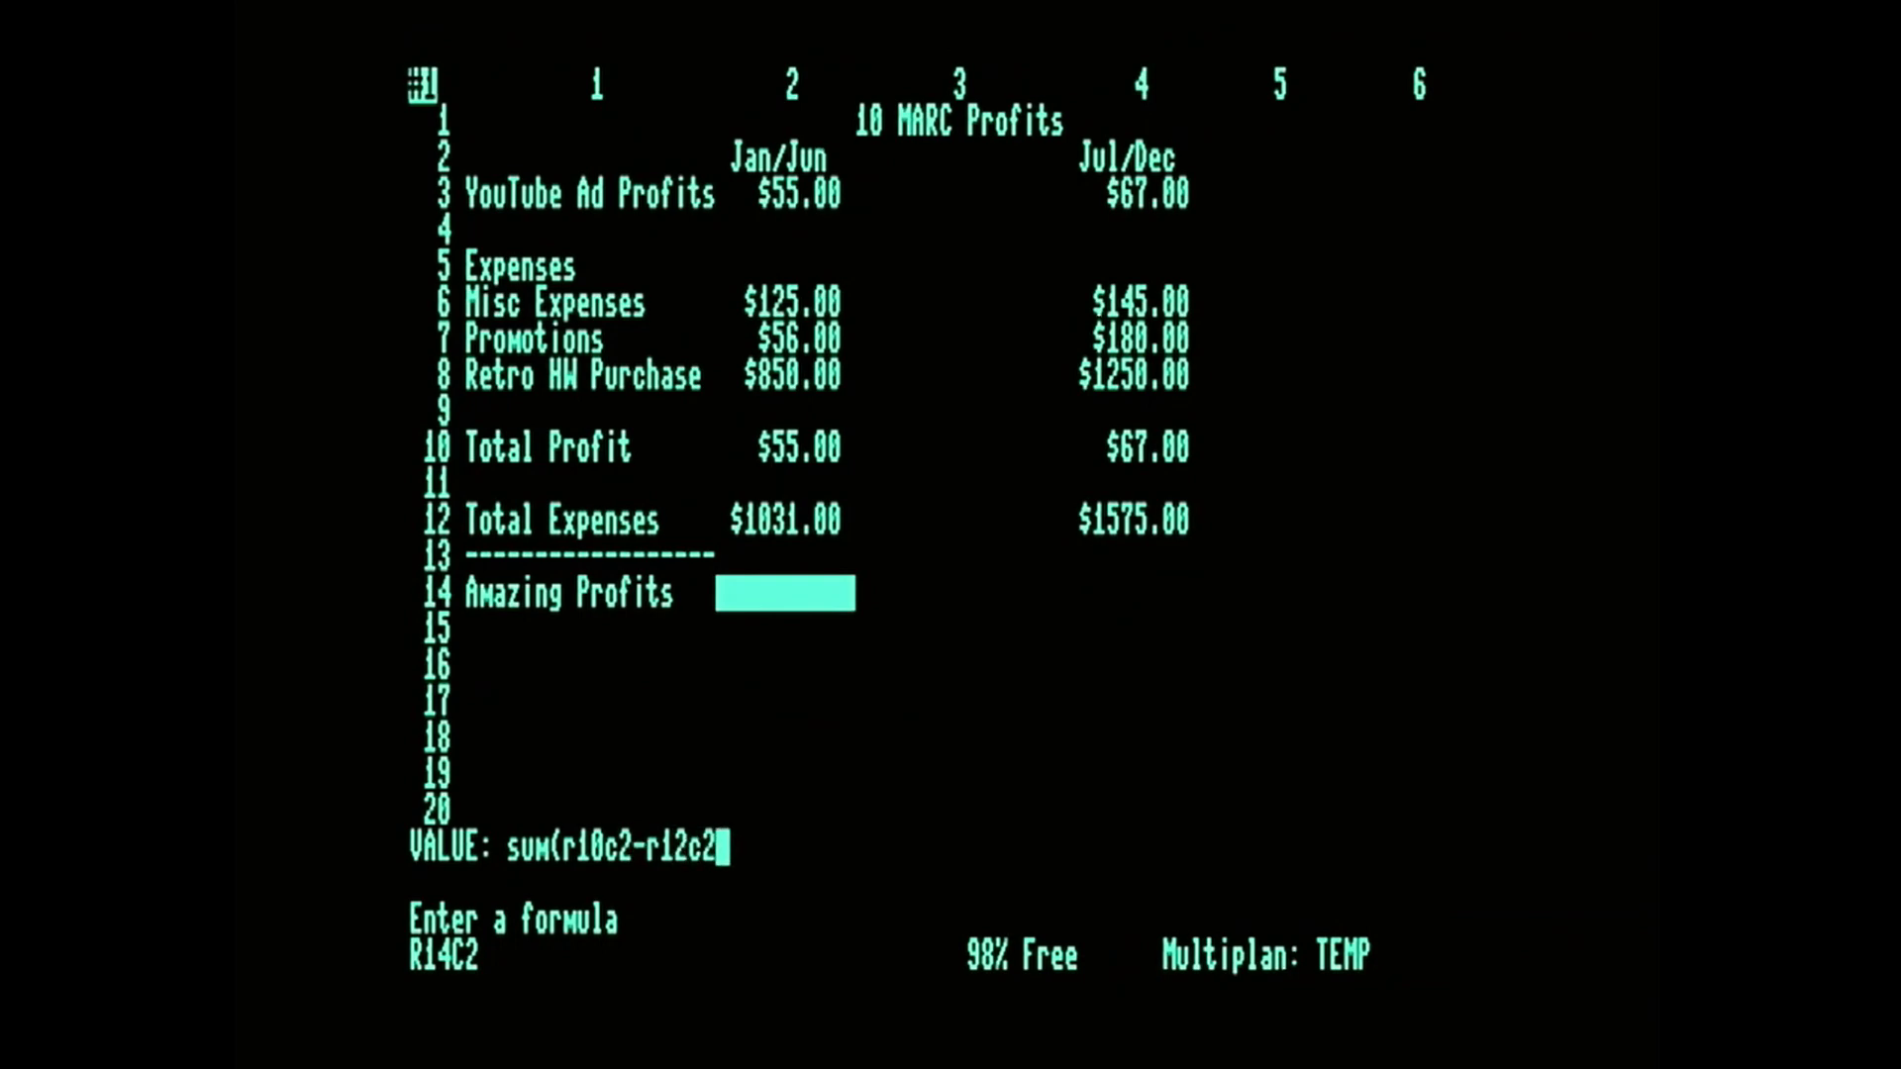
type(")")
key("Return")
Enter the formula SUM(R10C4-R12C4) in R14C4 to subtract the Jul/Dec total expenses from the total profit.
key("Right")
key("Right")
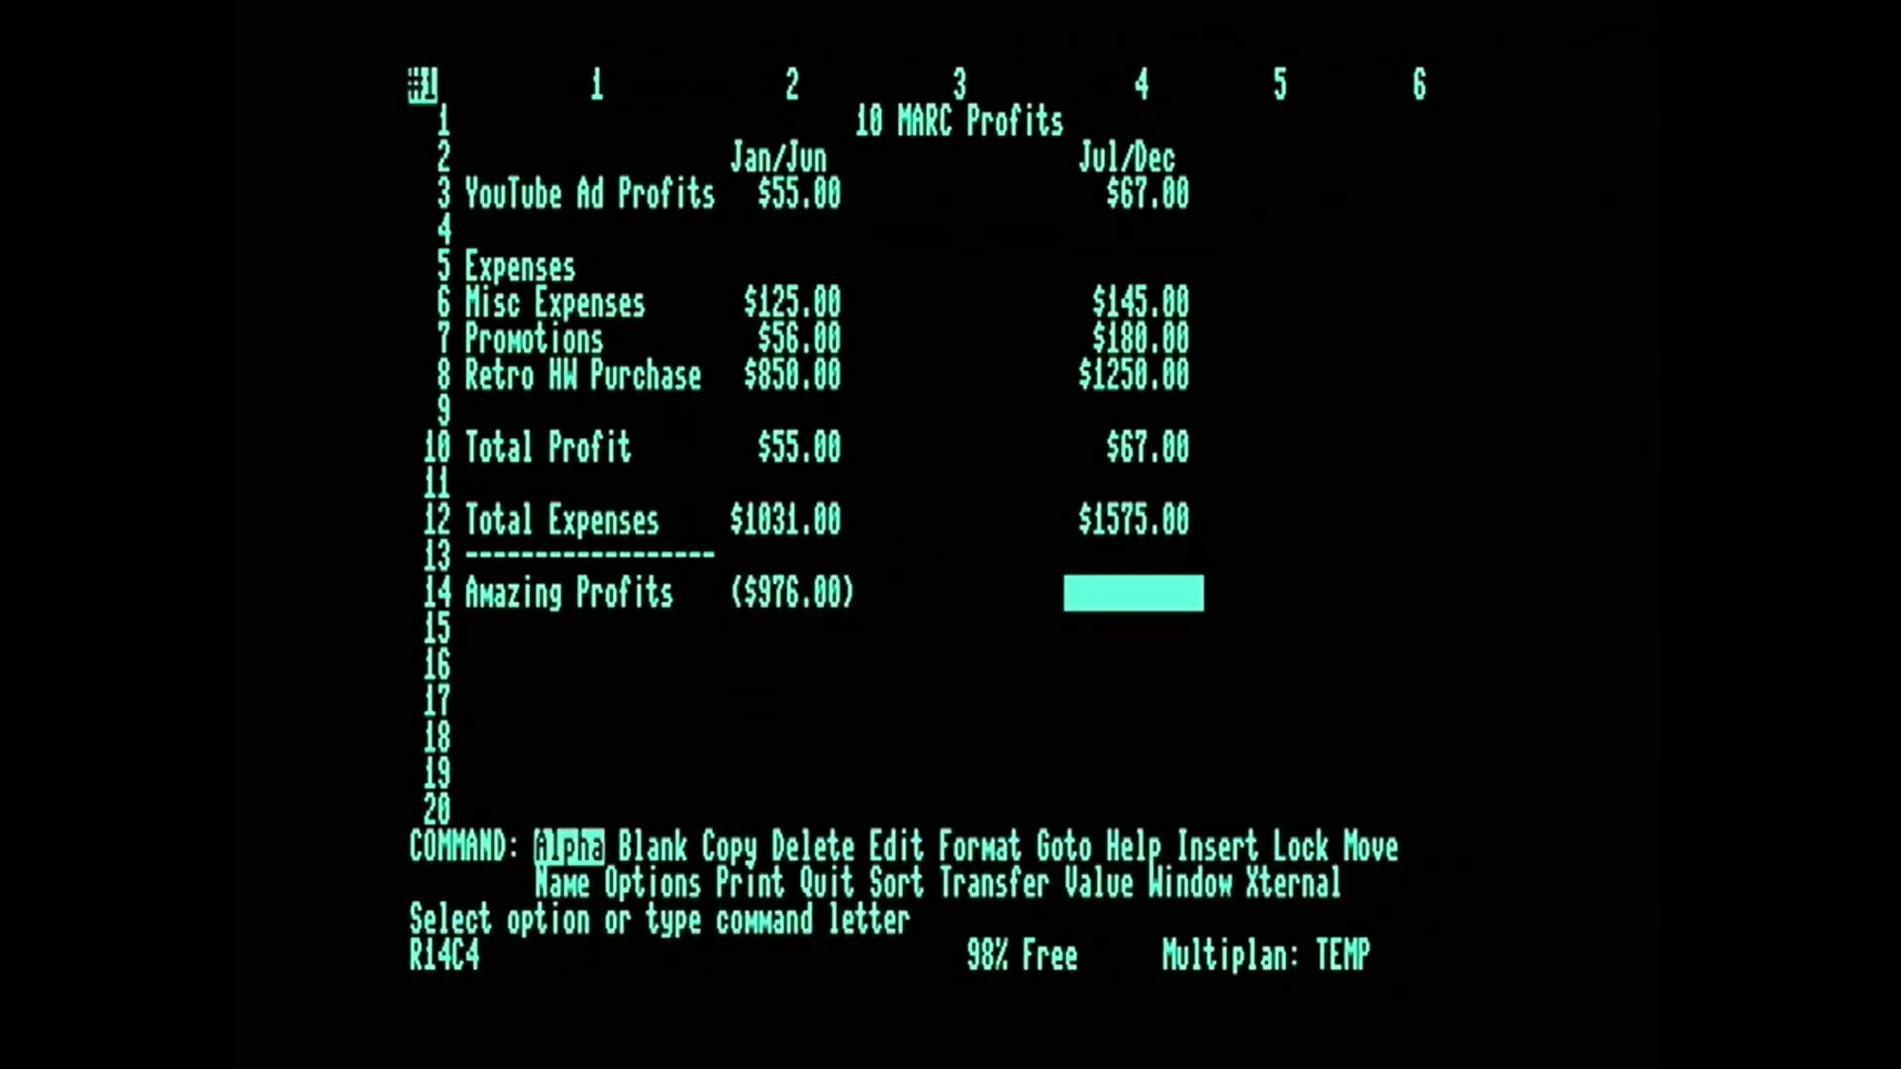
type("vsu")
type("m(r10c4-r12c4)")
key("Return")
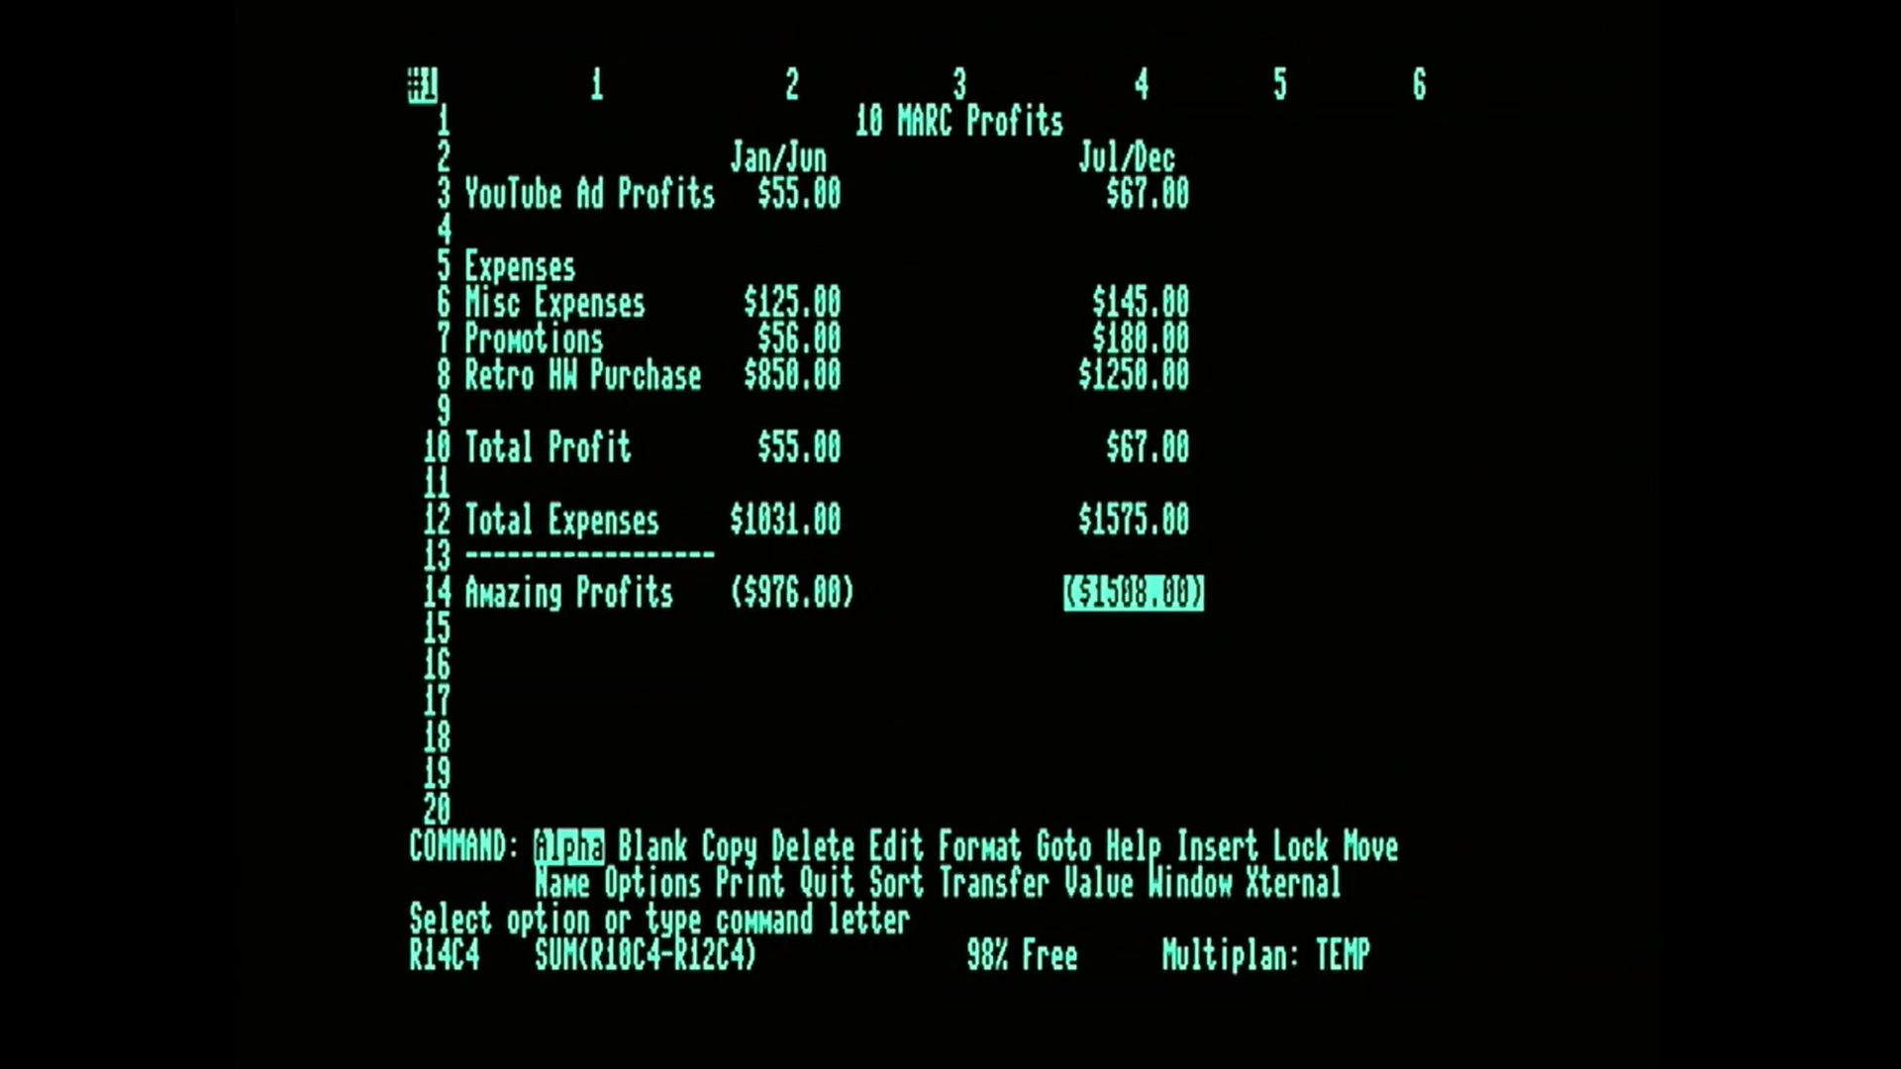
Save the worksheet under the filename 9,10MARCSS.
key("t")
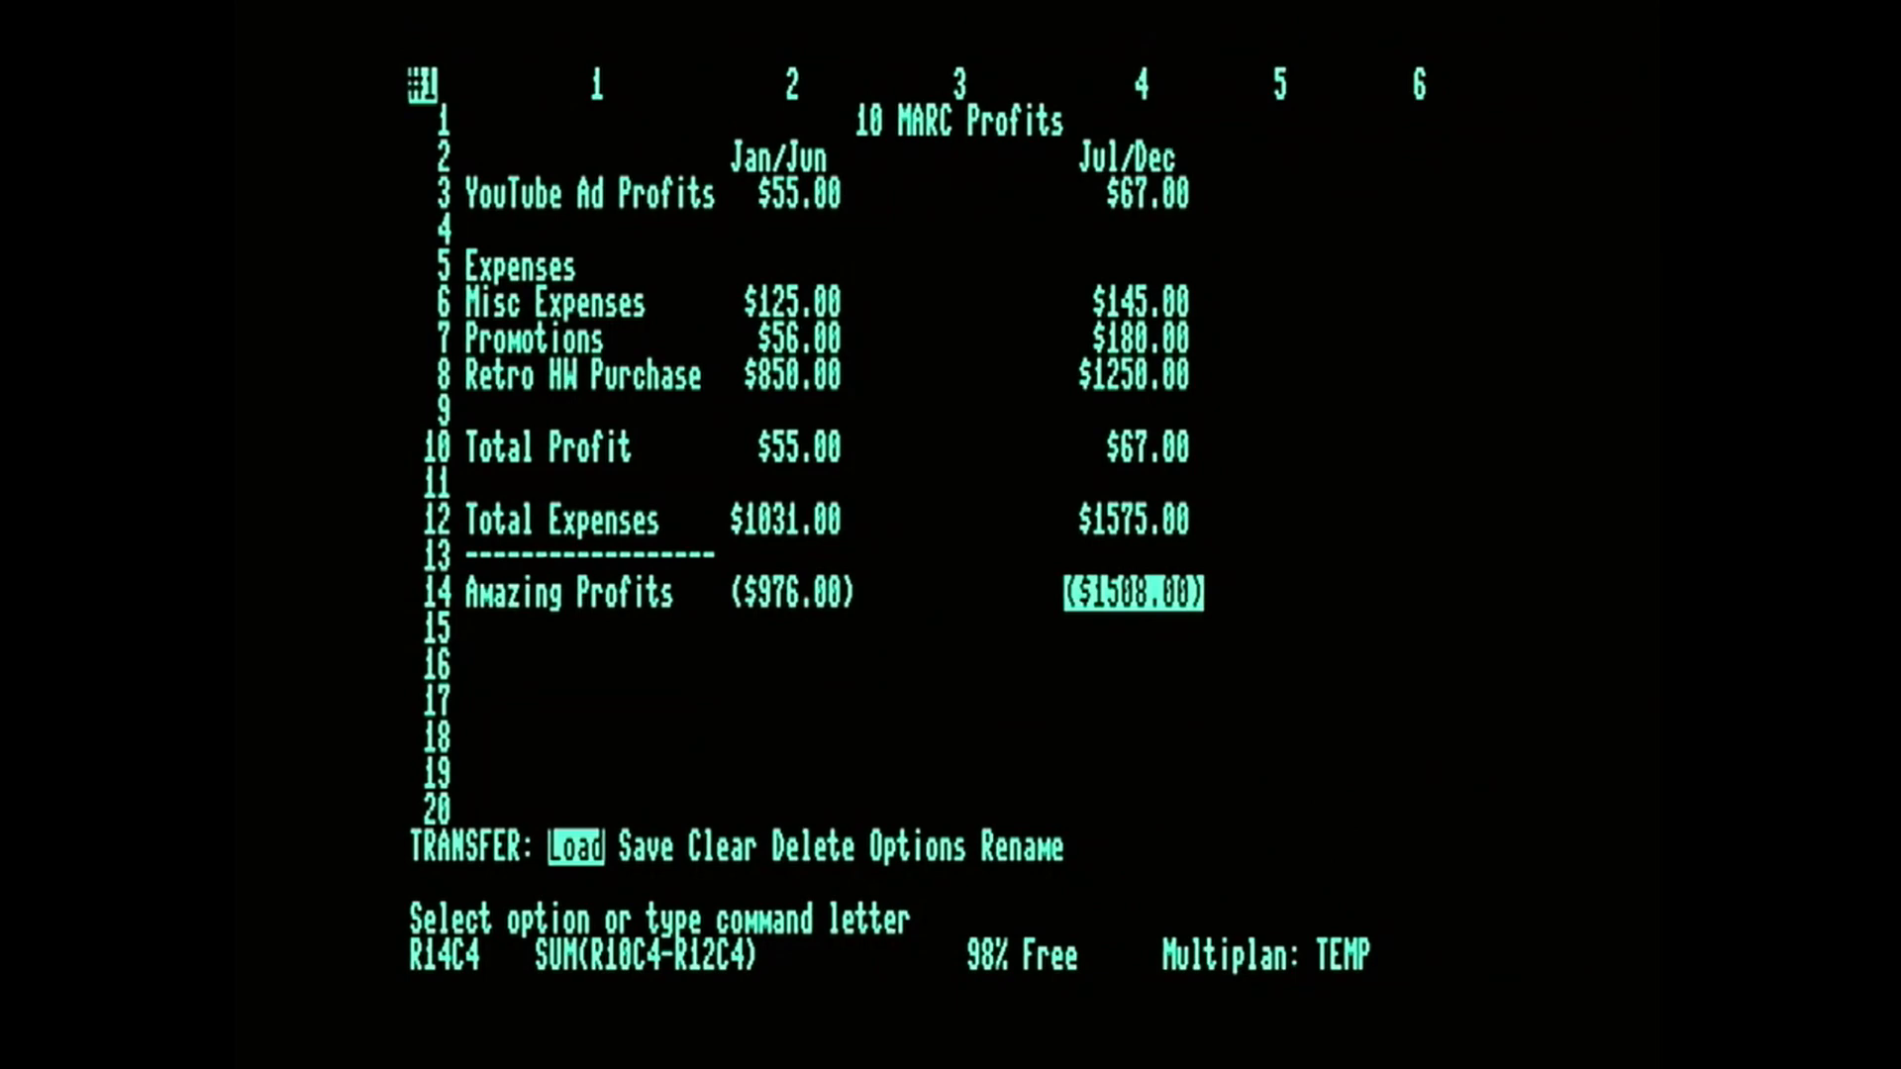
key("s")
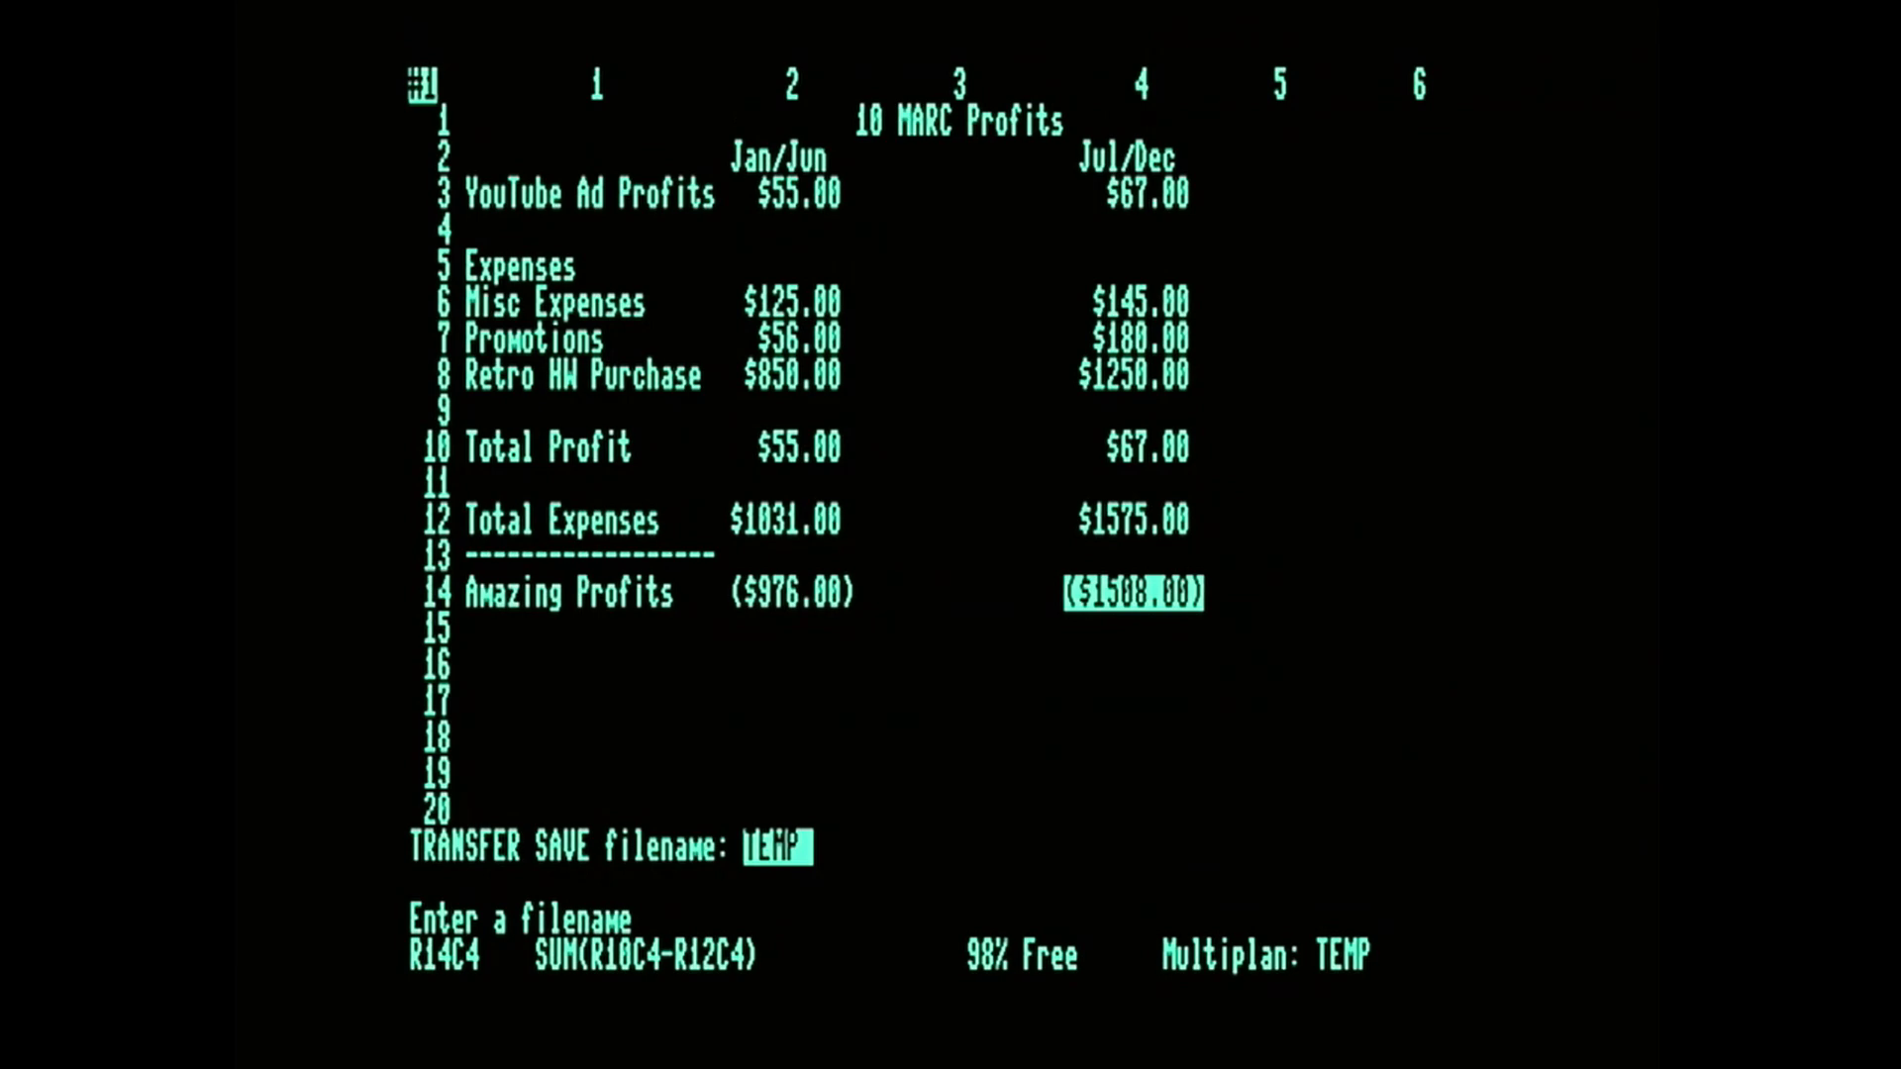
type("9,10MARCSS")
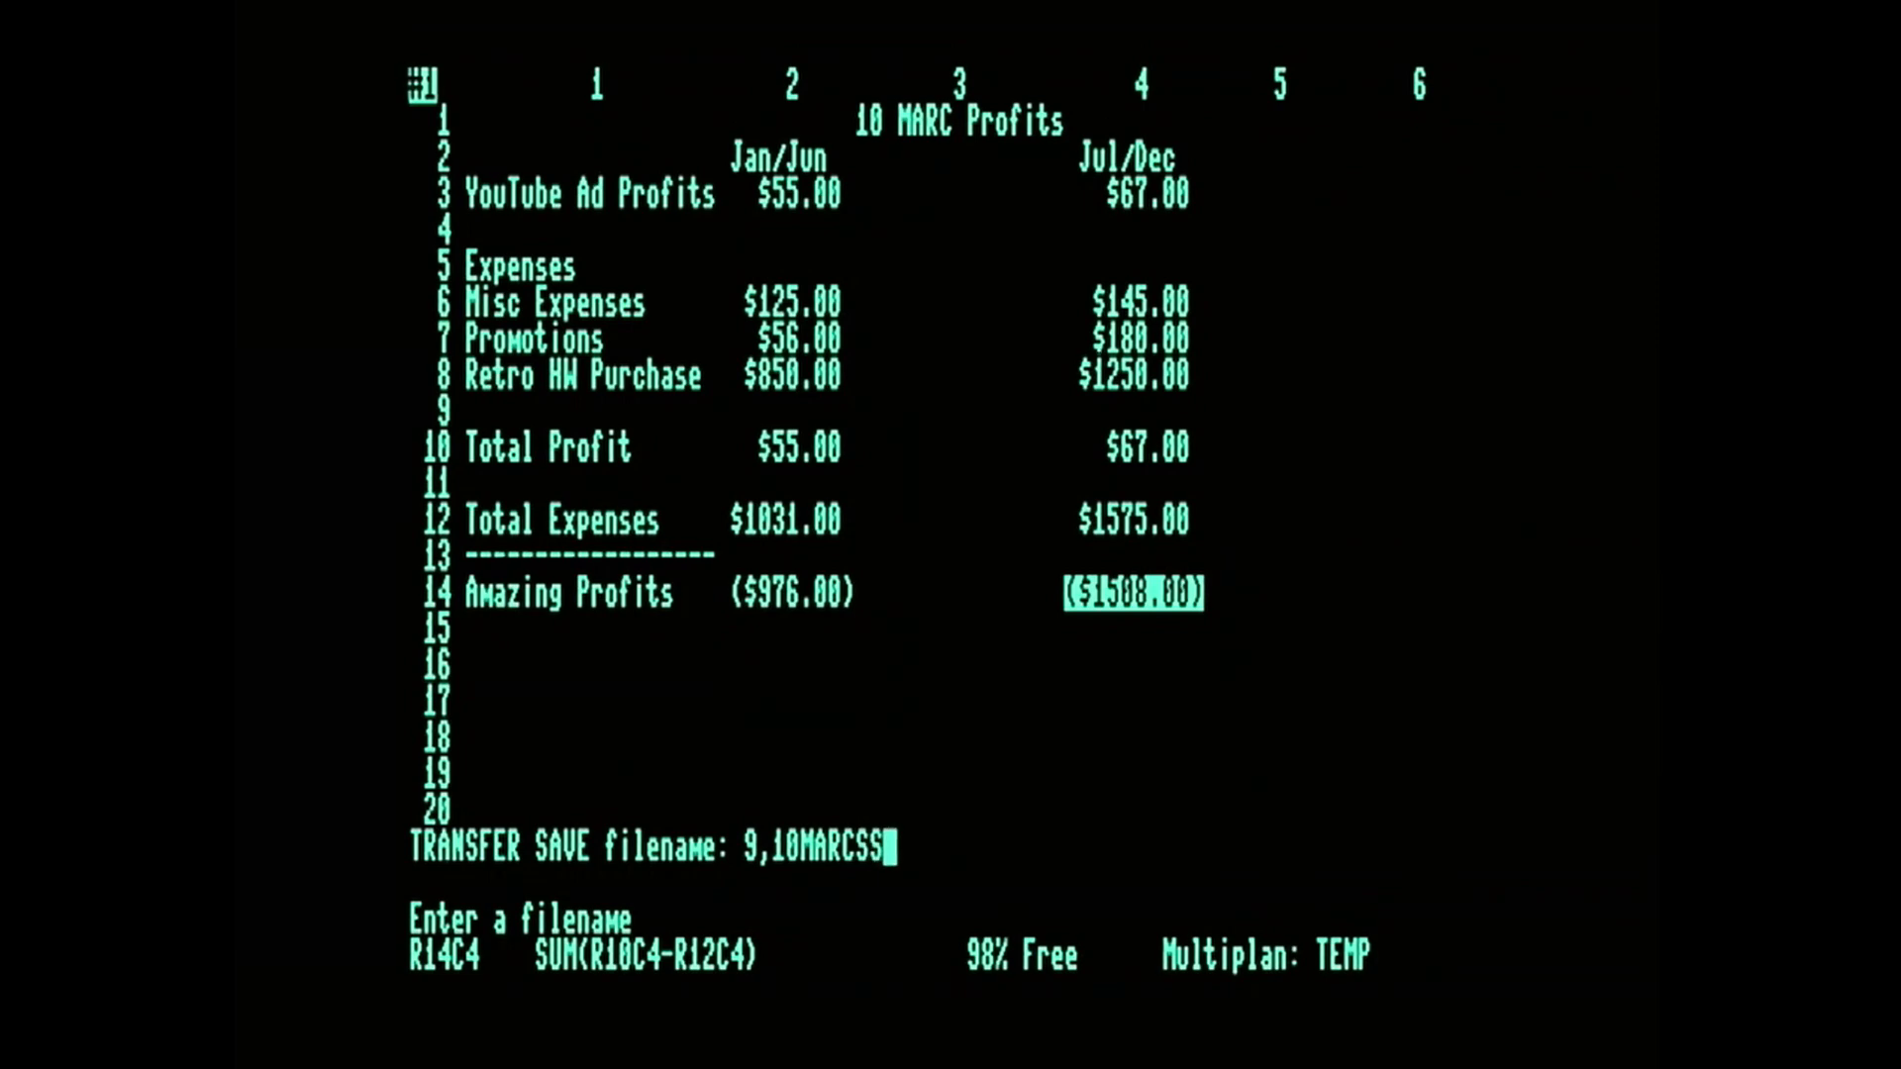
key("Return")
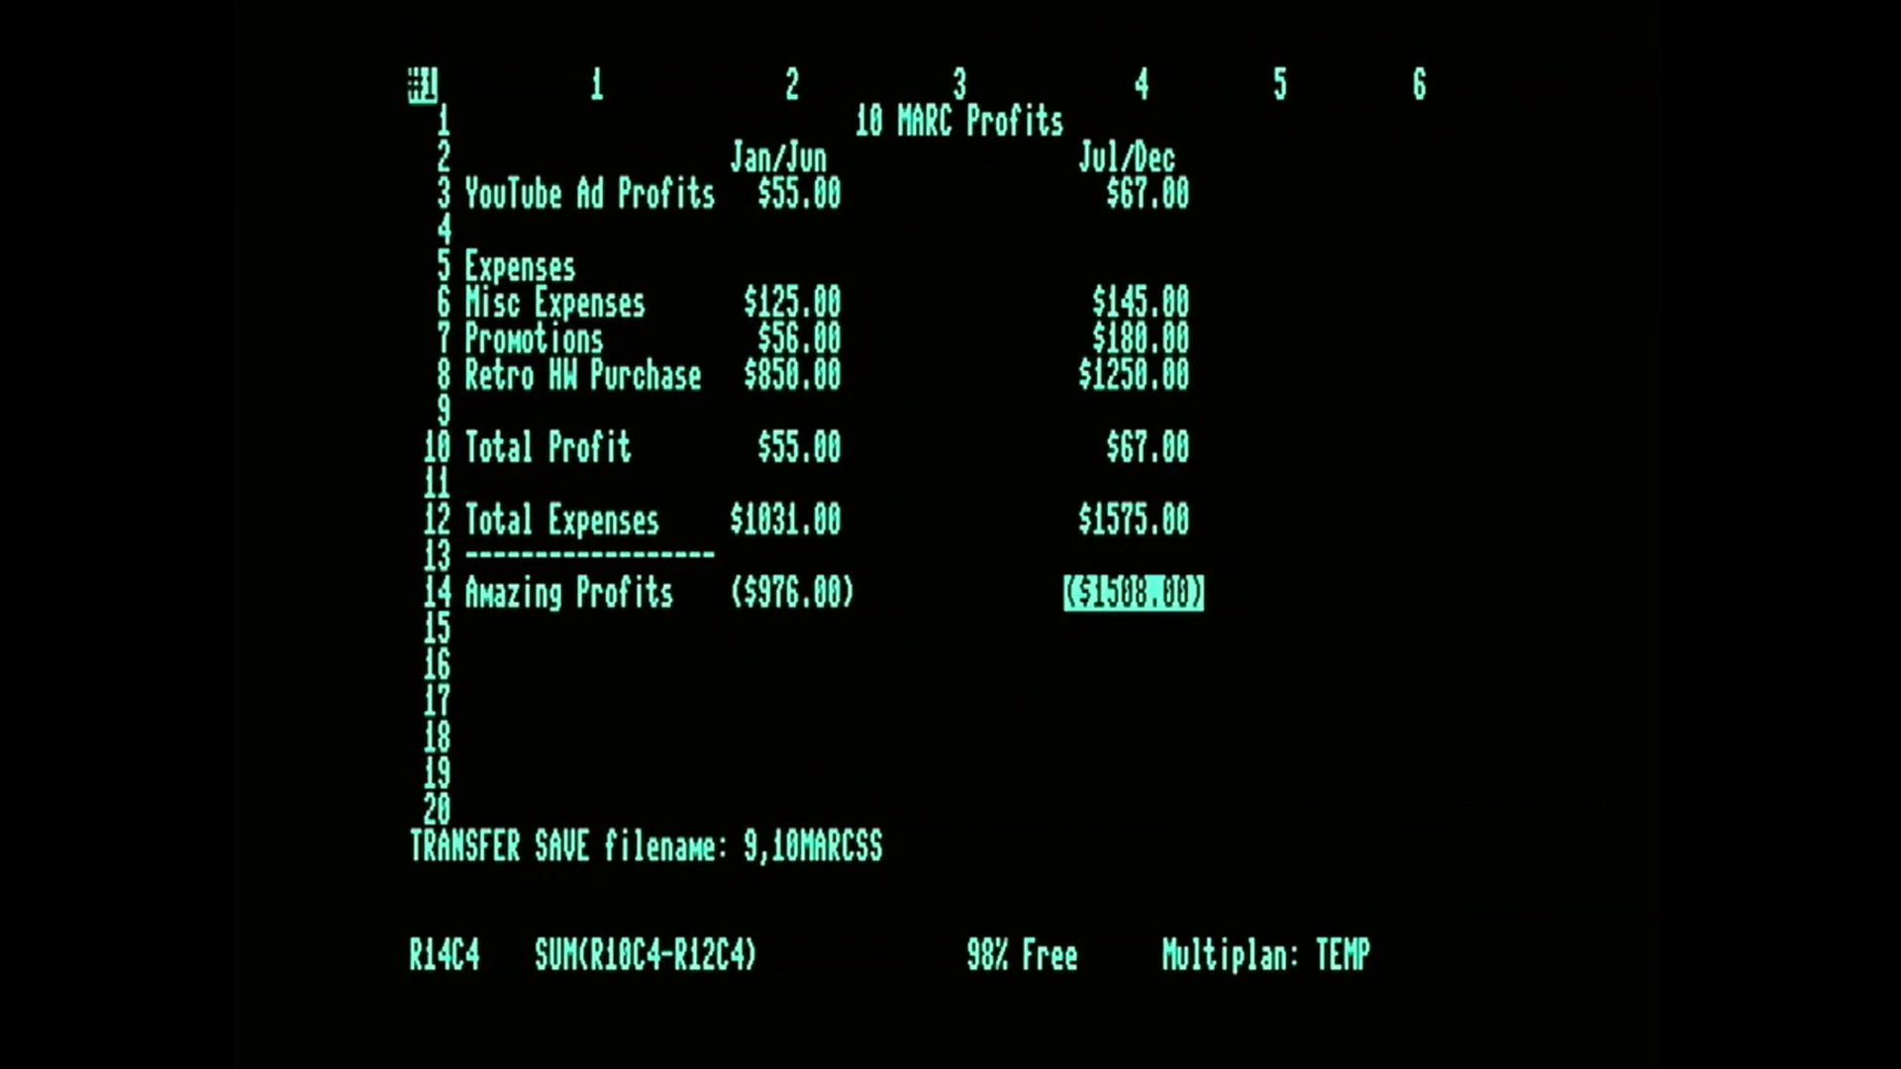
key("Return")
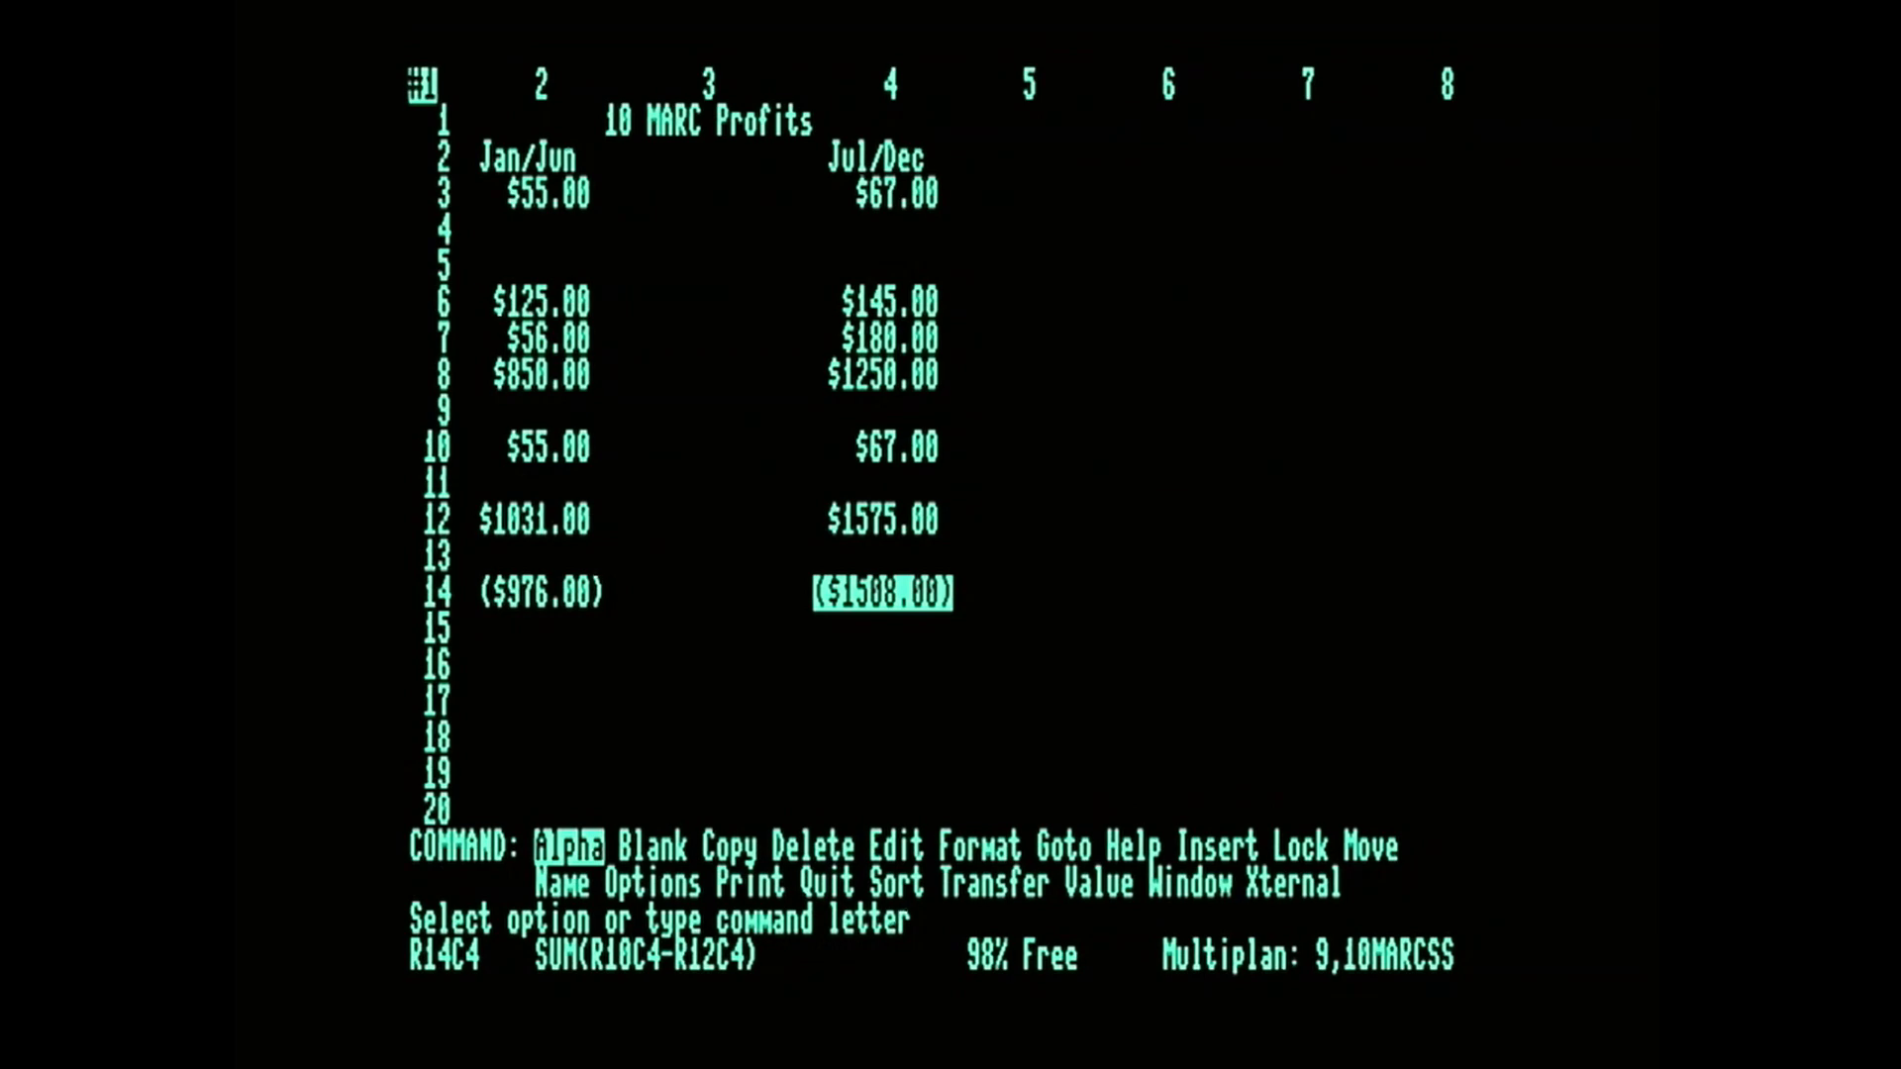
Try to print the worksheet to a file named 10marcsstext.
key("Left")
key("Left")
key("Left")
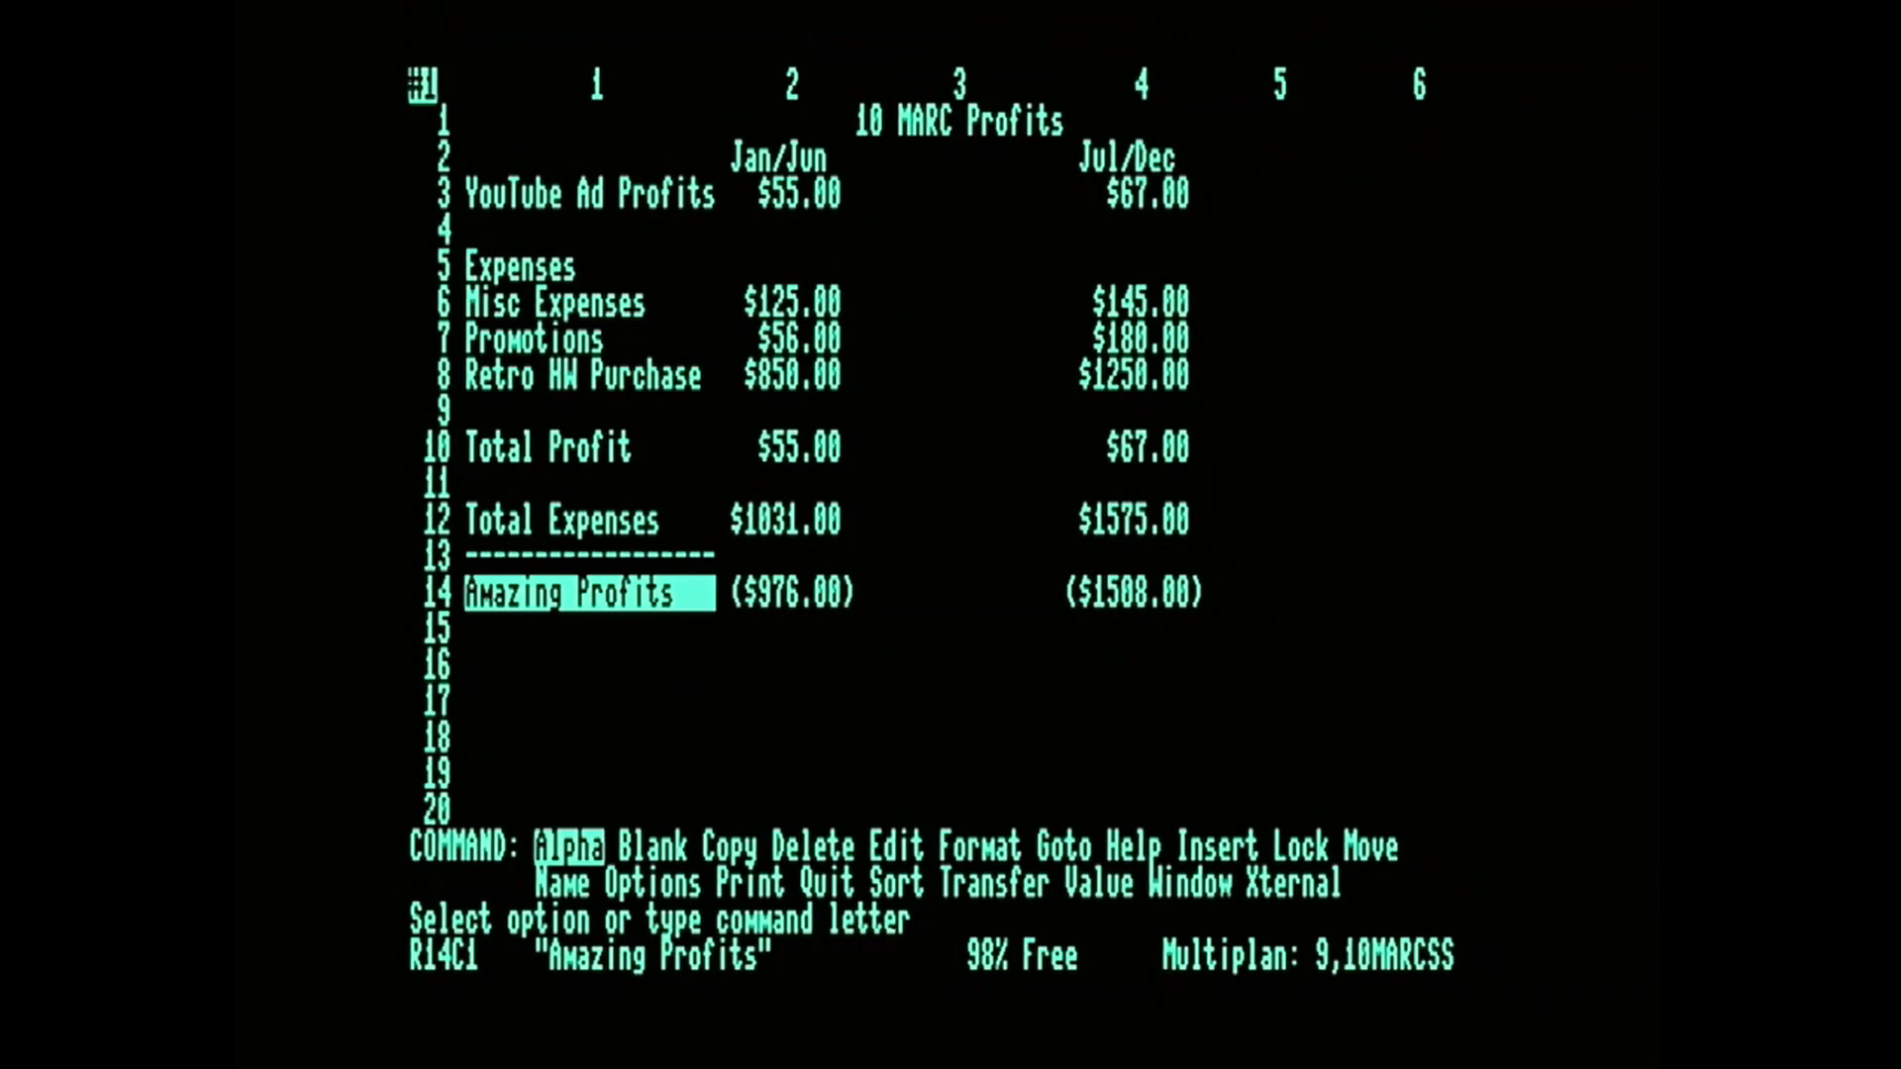
key("p")
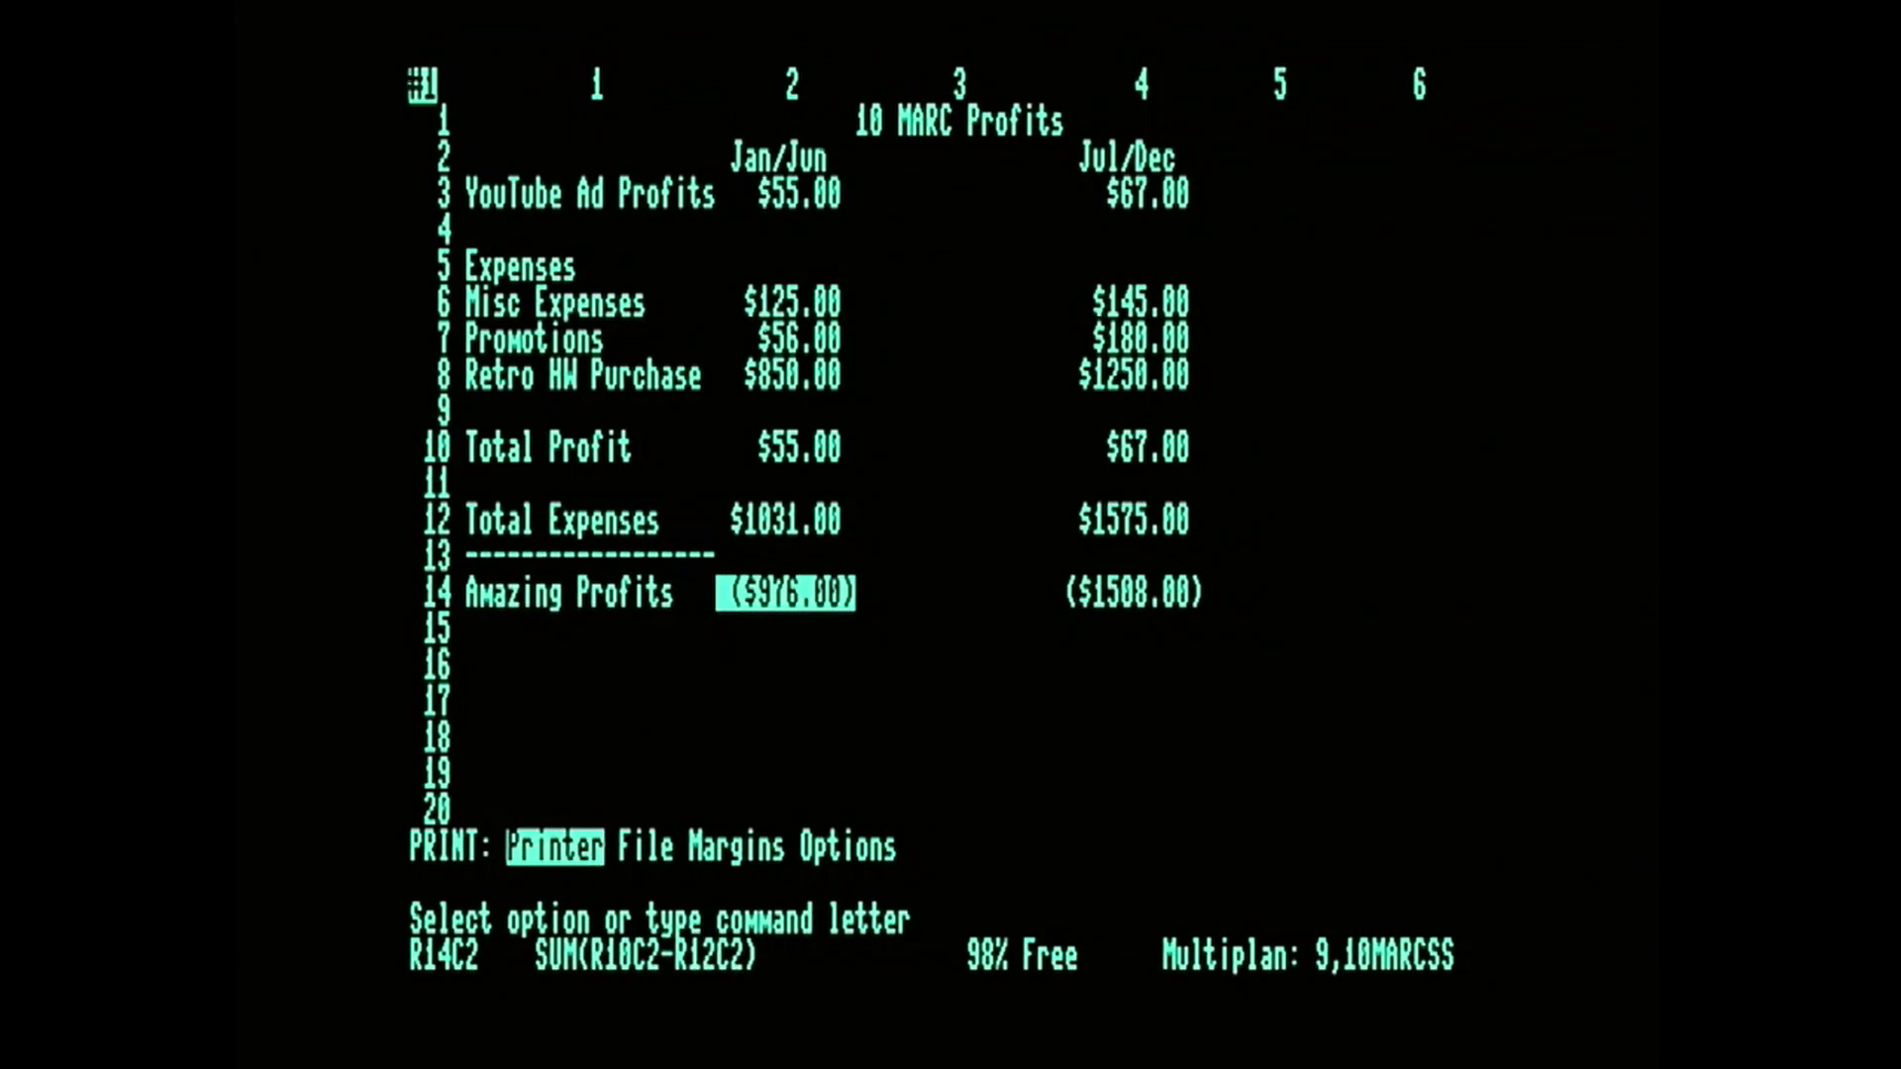
key("Left")
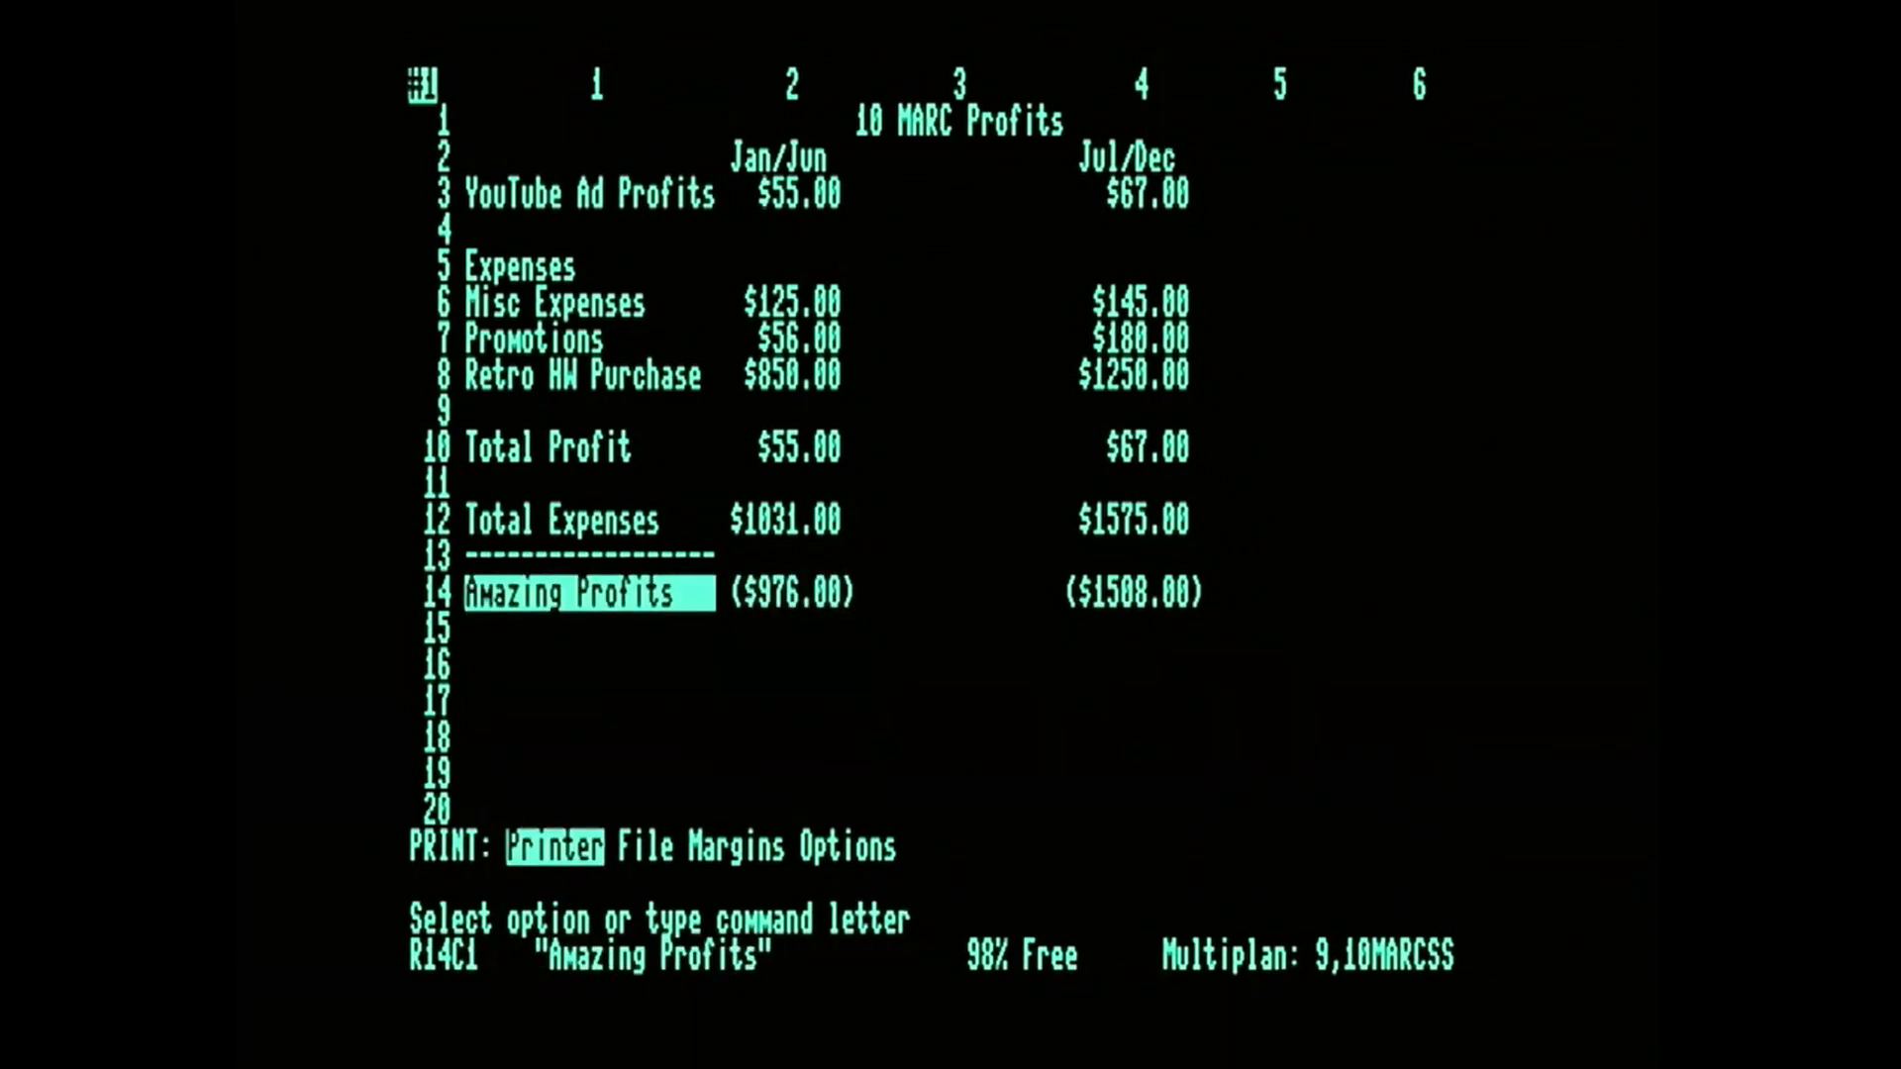
key("space")
key("Return")
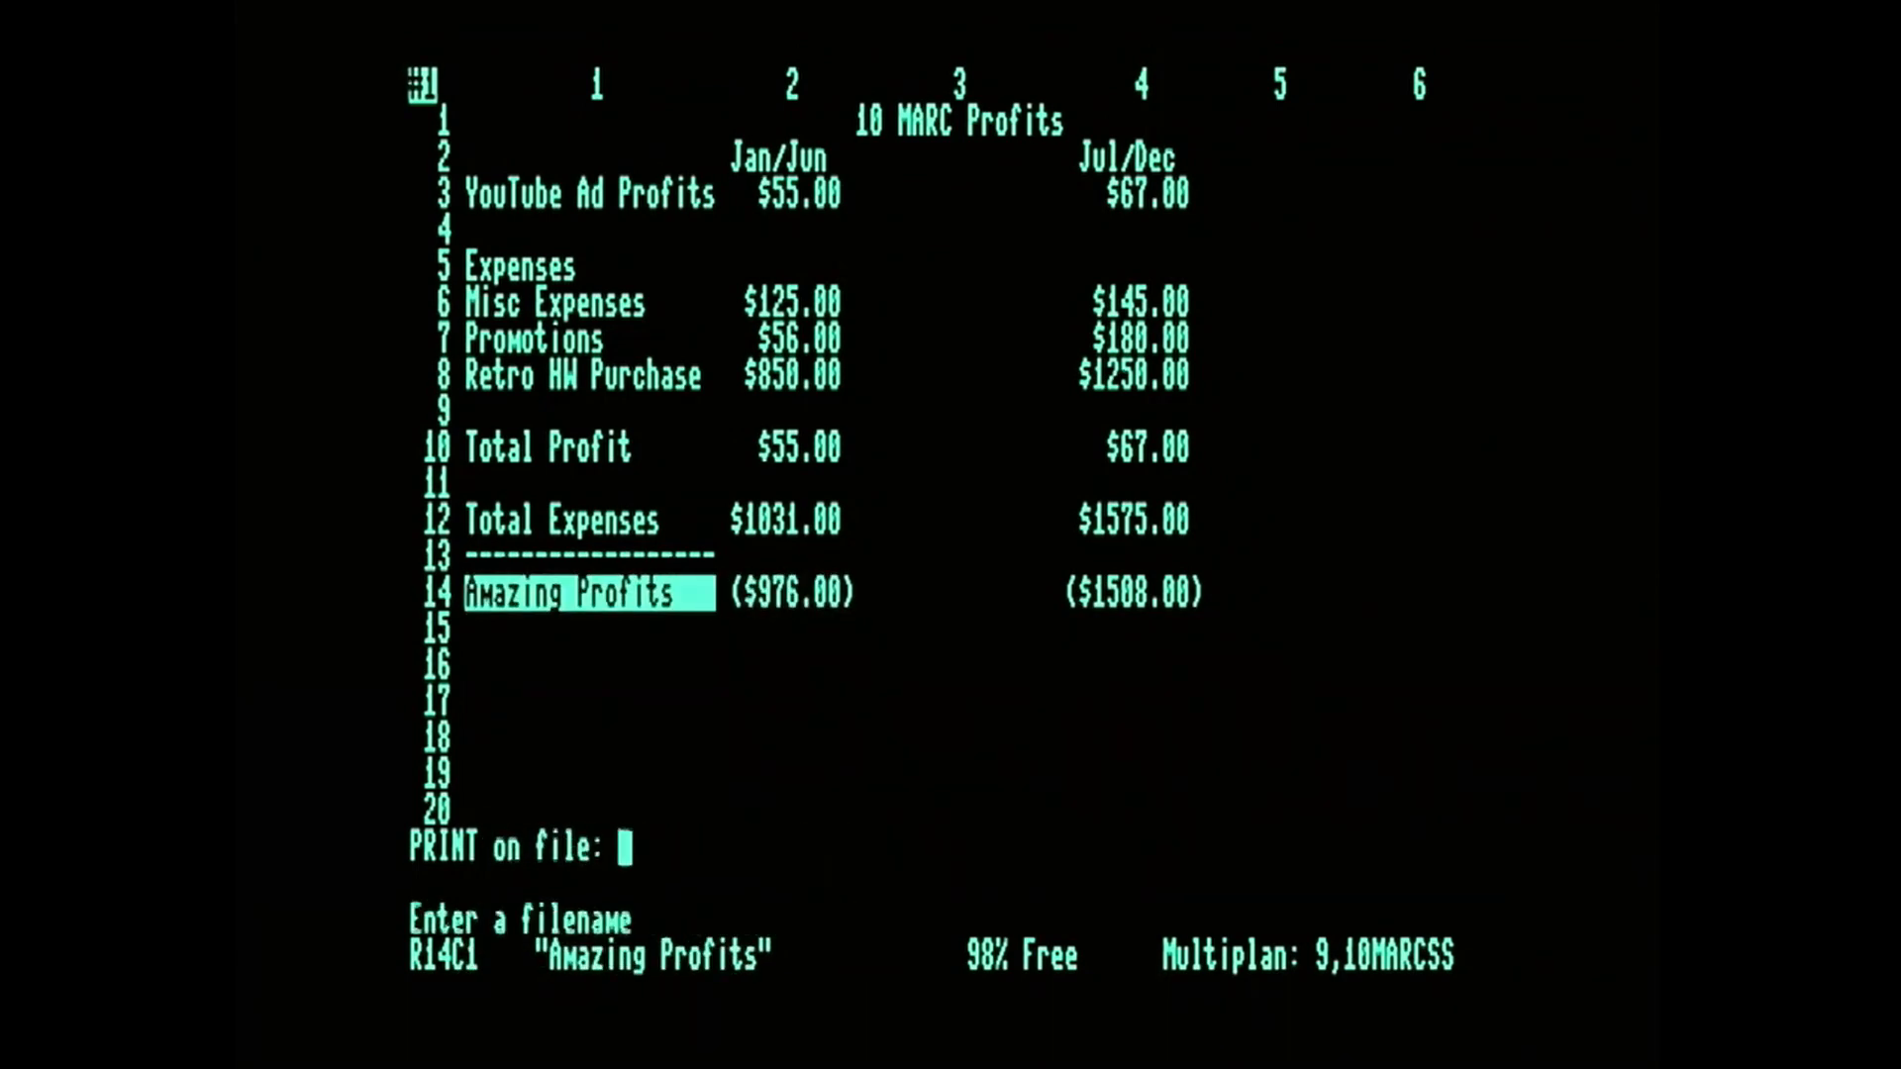
type("10marcsstext")
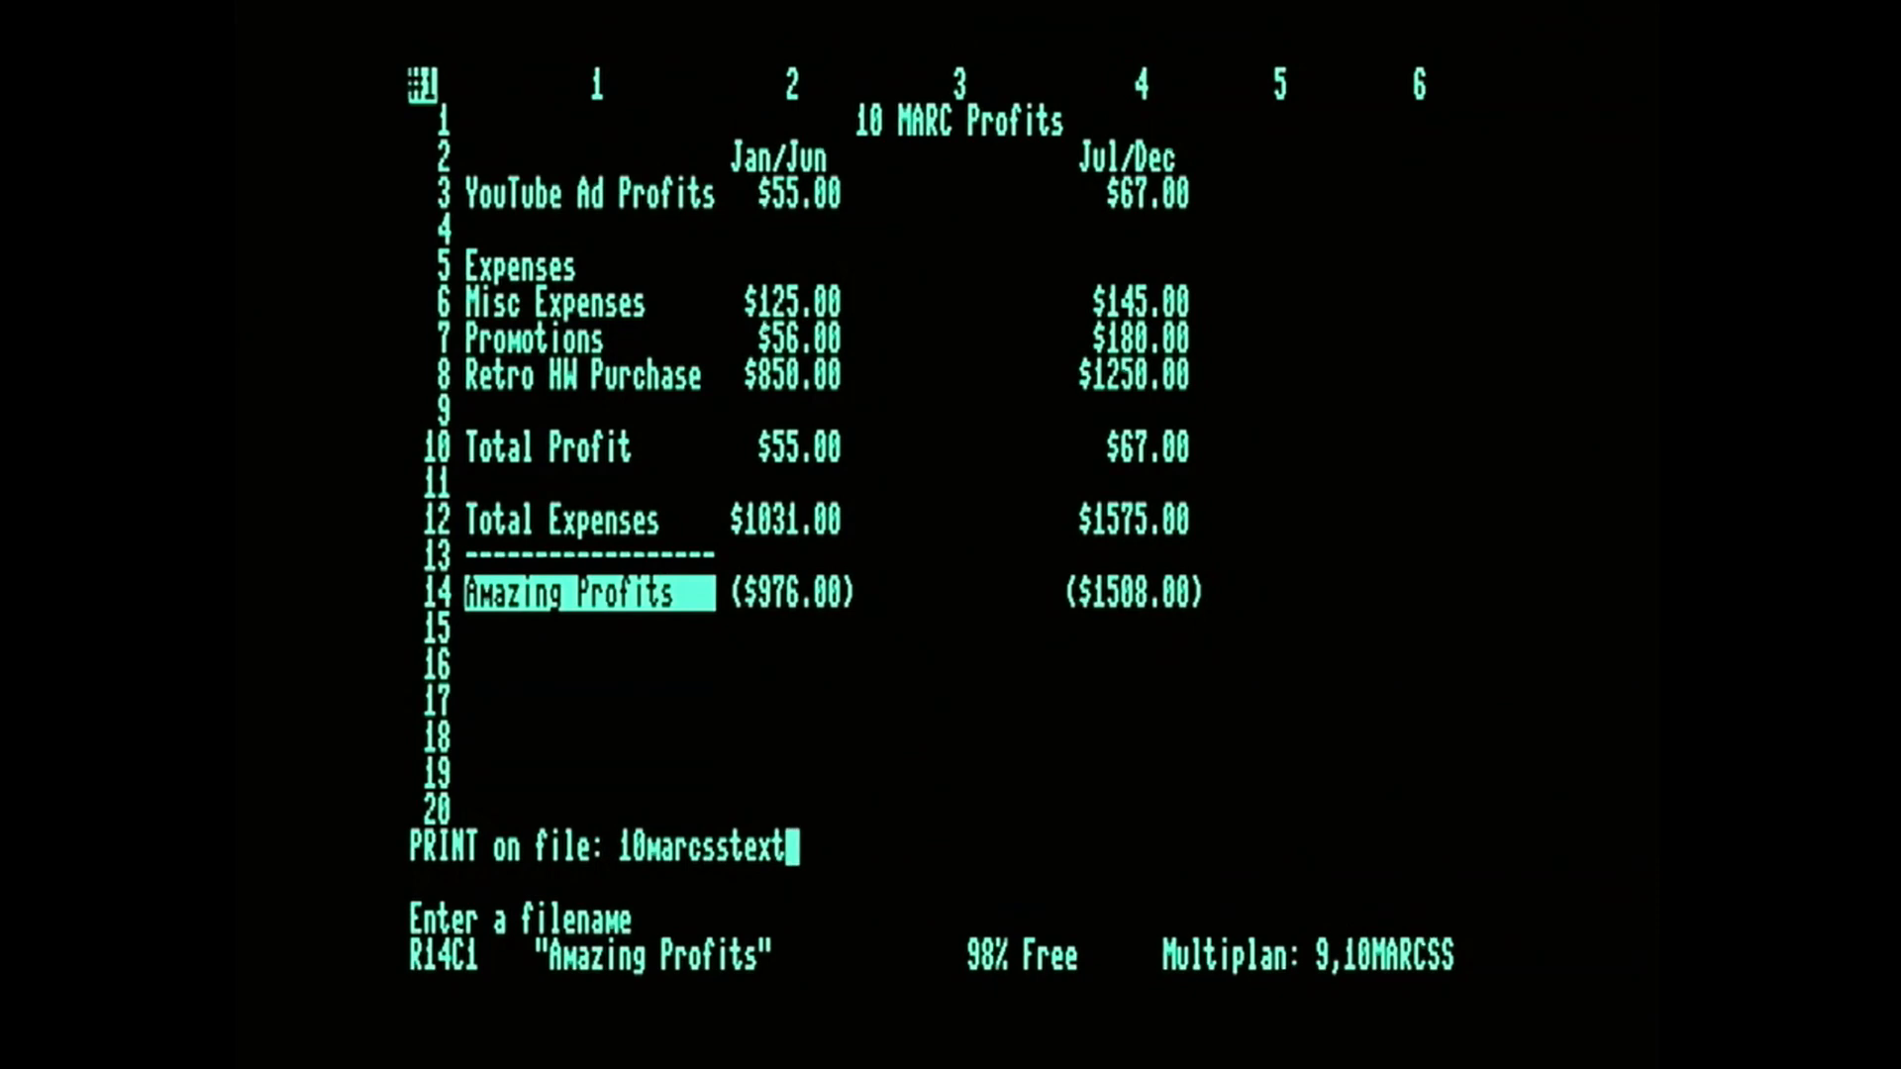
key("Return")
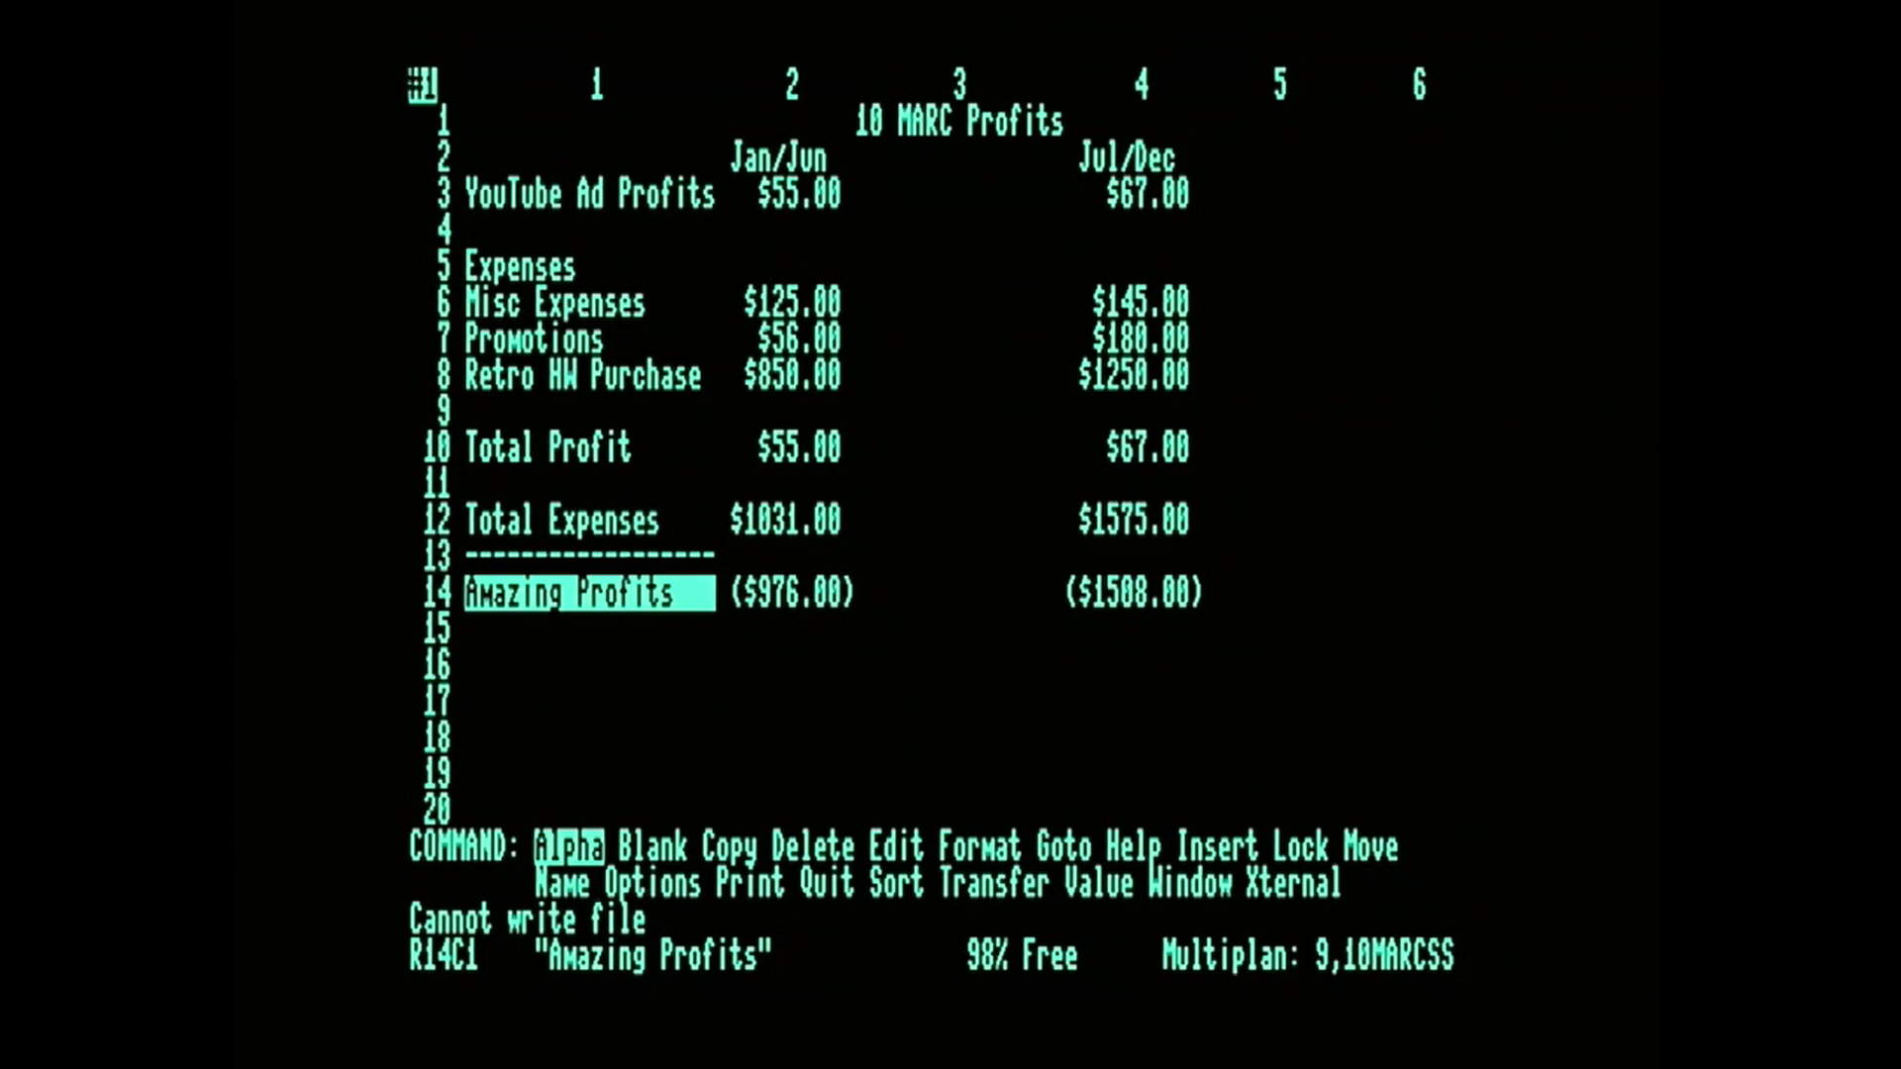
Open the Transfer options that set the file mode and setup.
key("t")
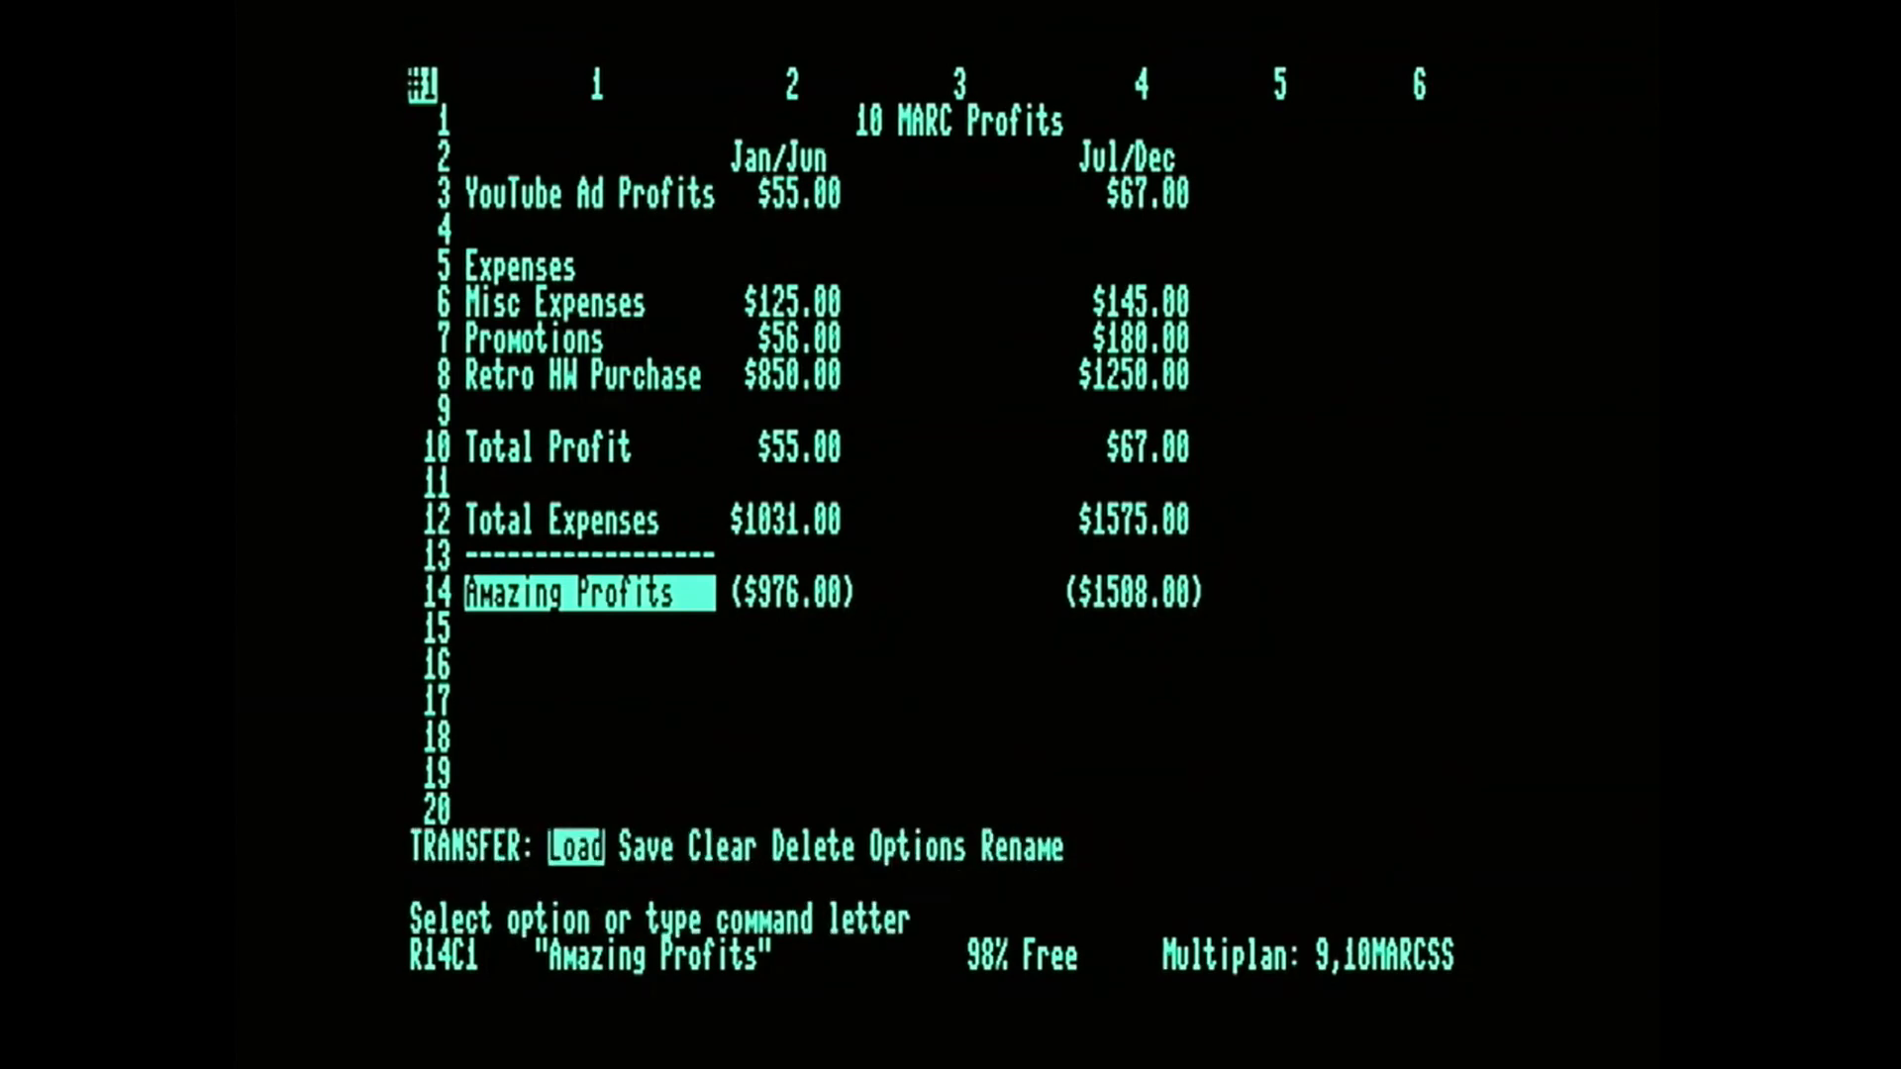
key("o")
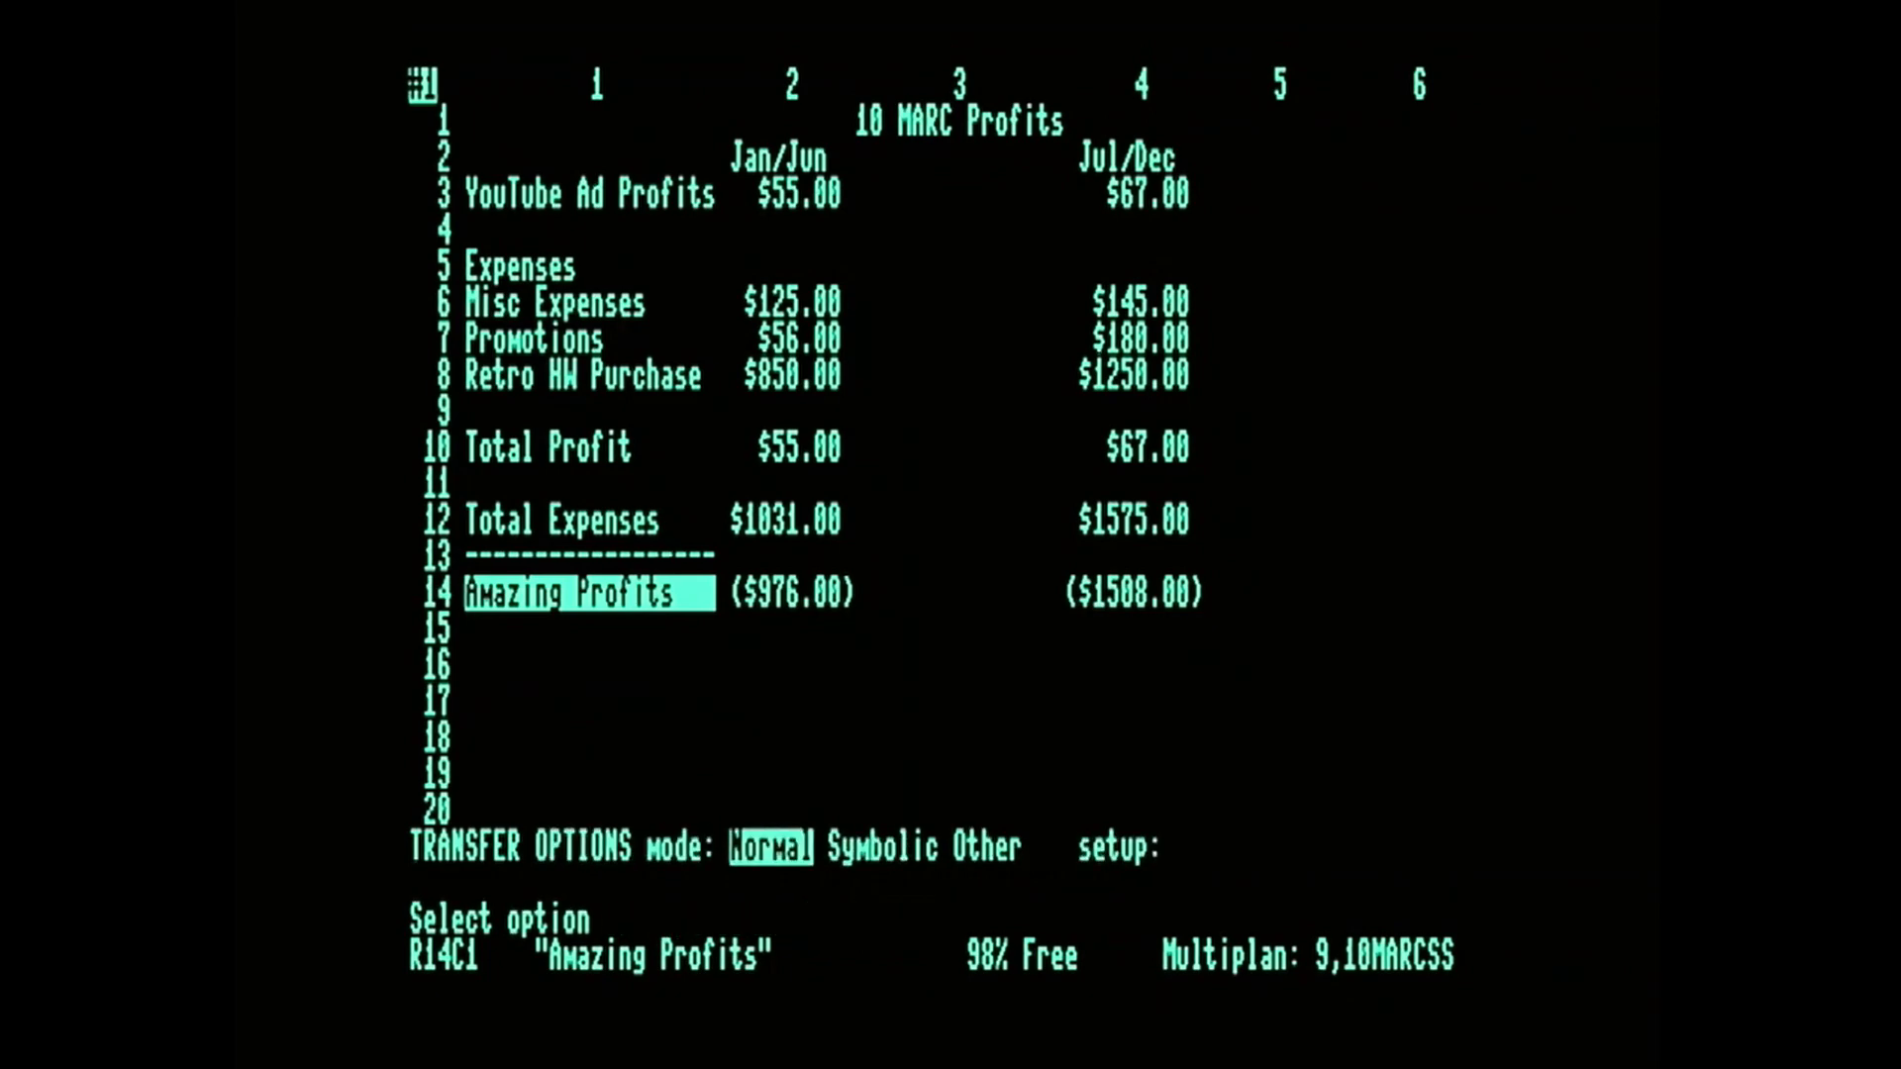
left_click(792, 593)
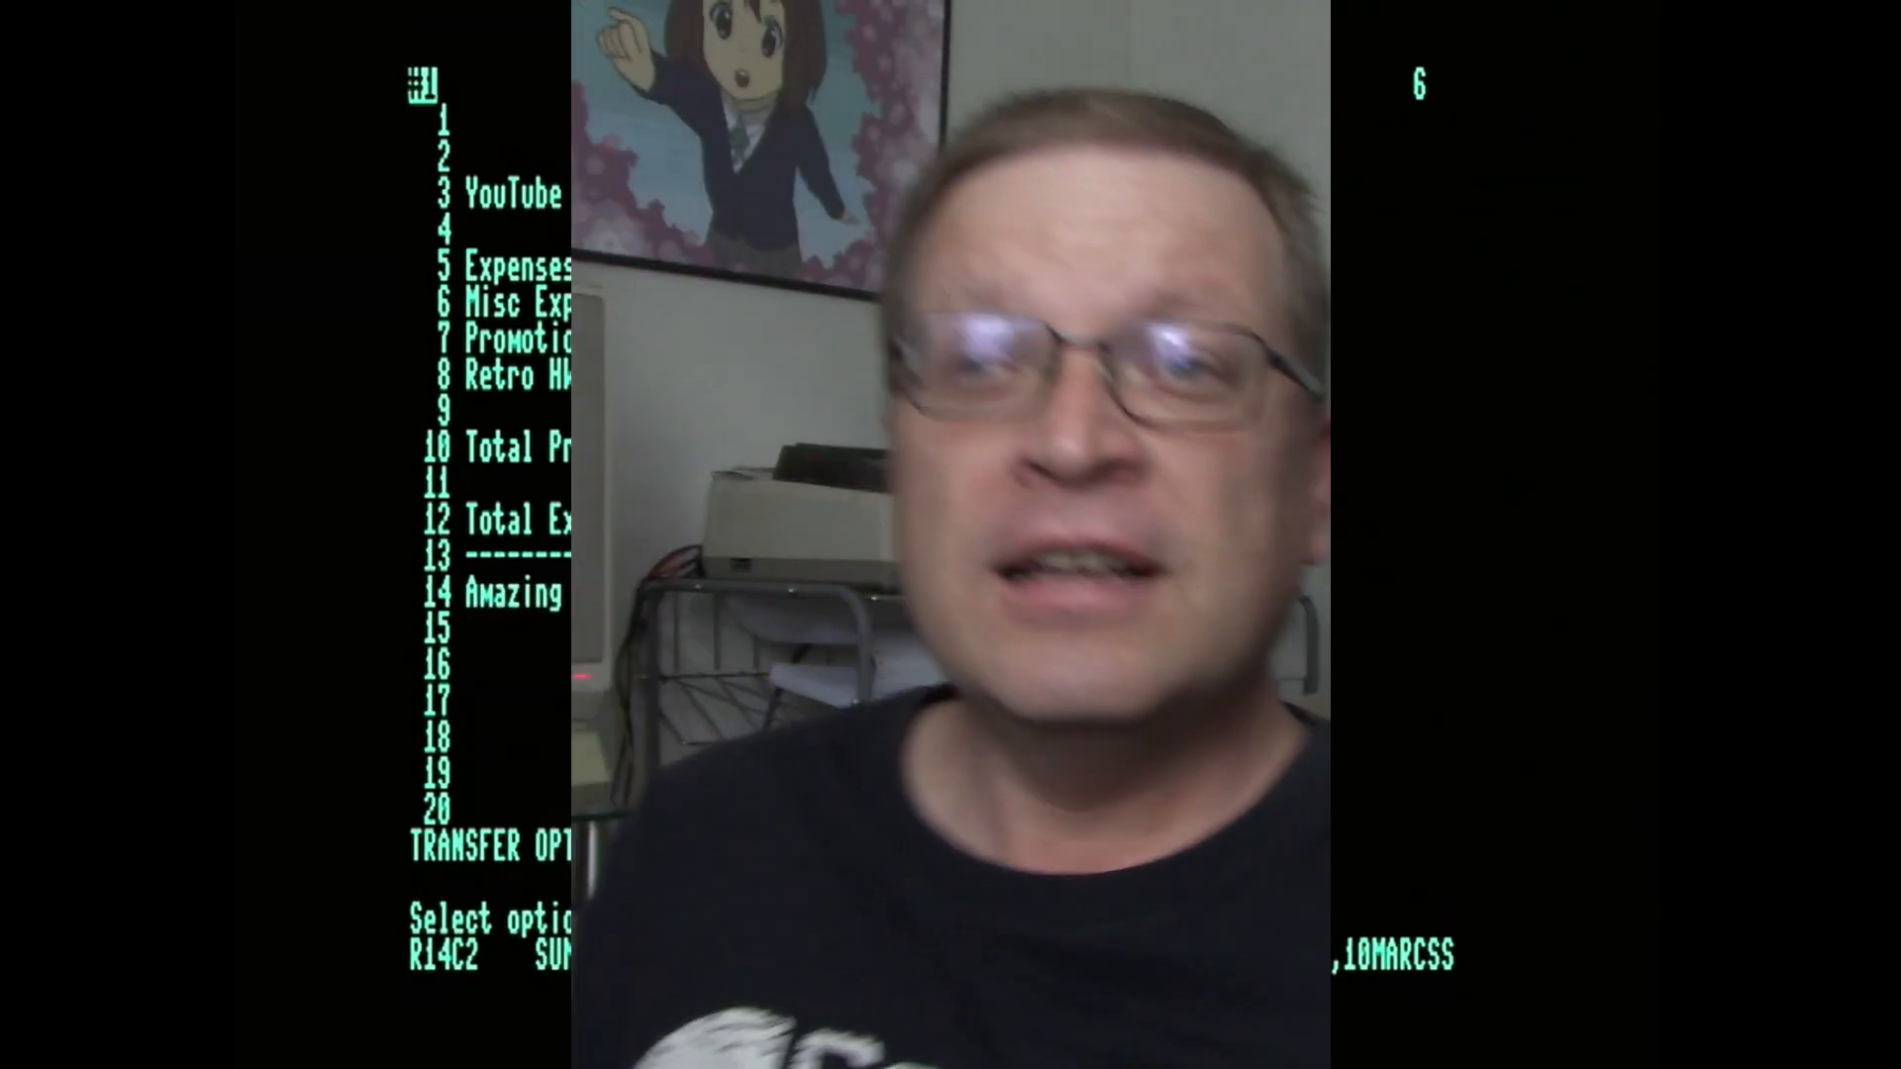
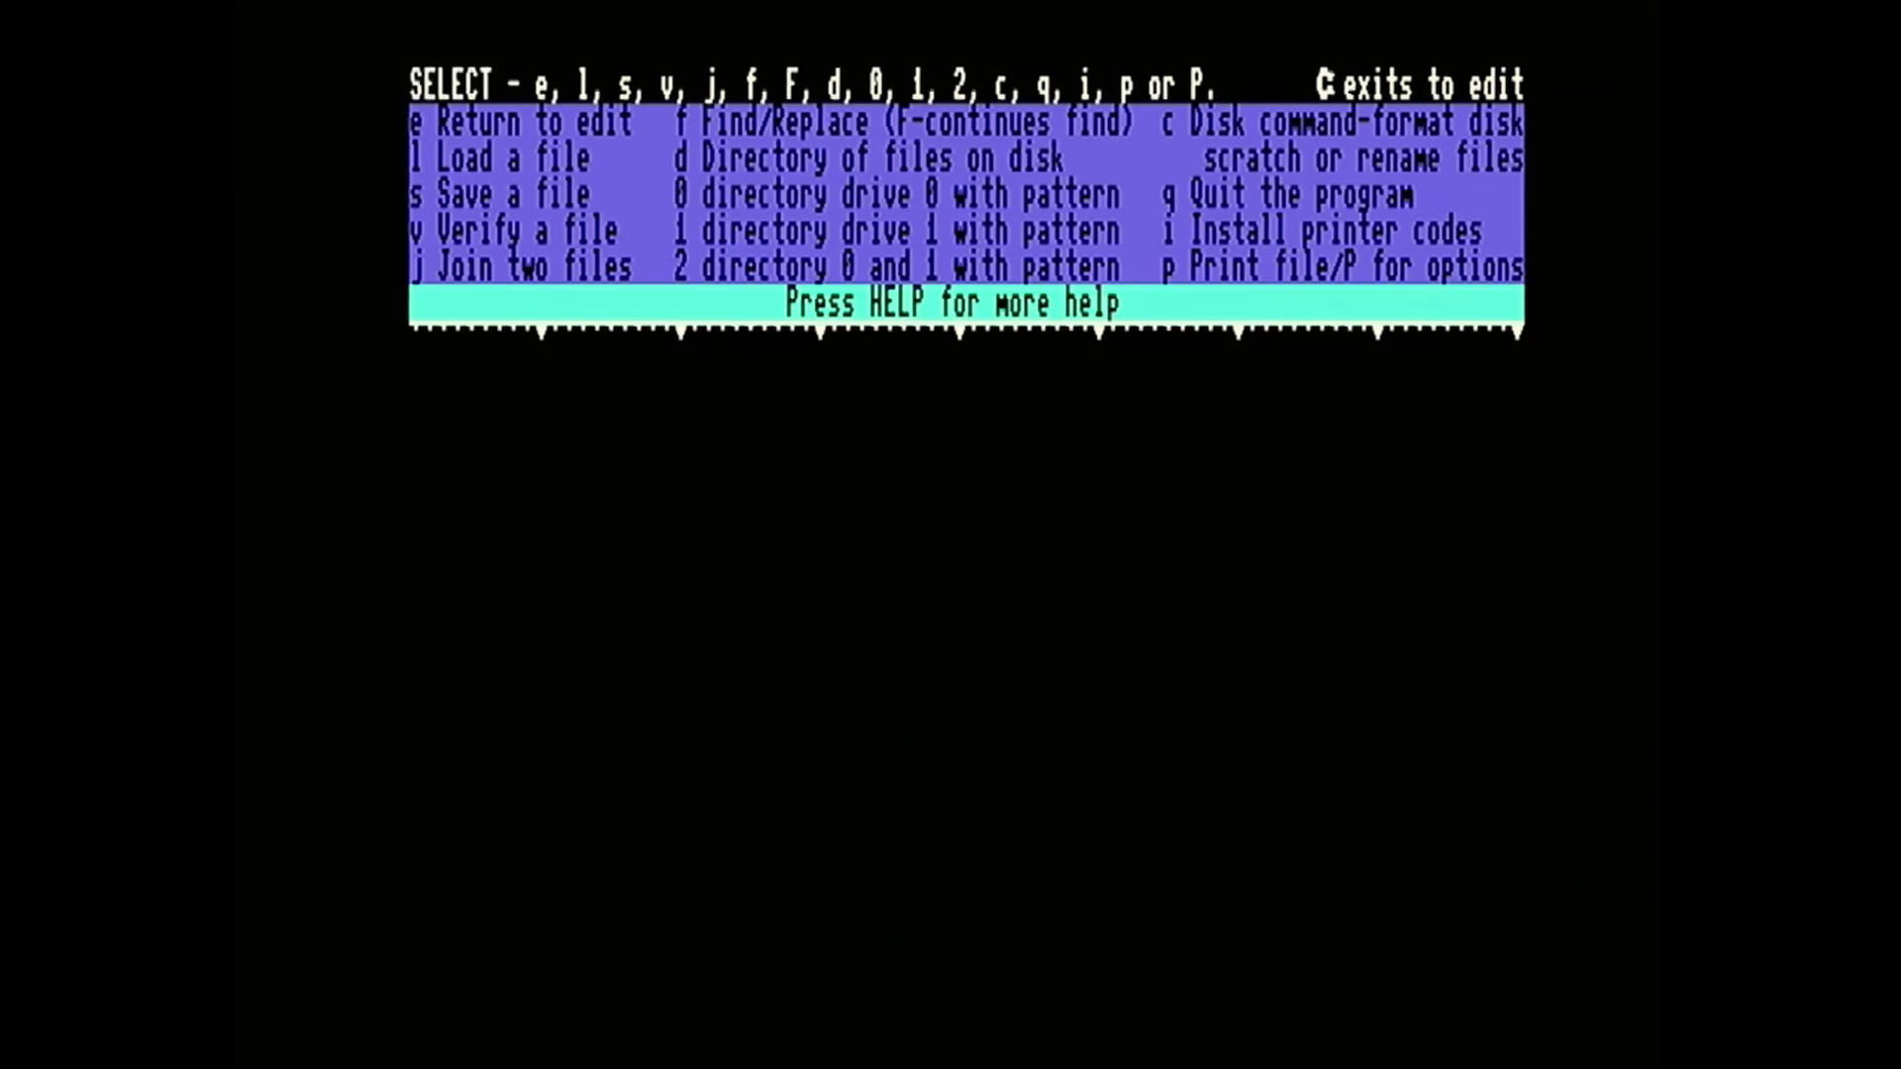
In Paperback Writer 128, list all files on drive 0 and load the document CHC128Prodb.
key("0")
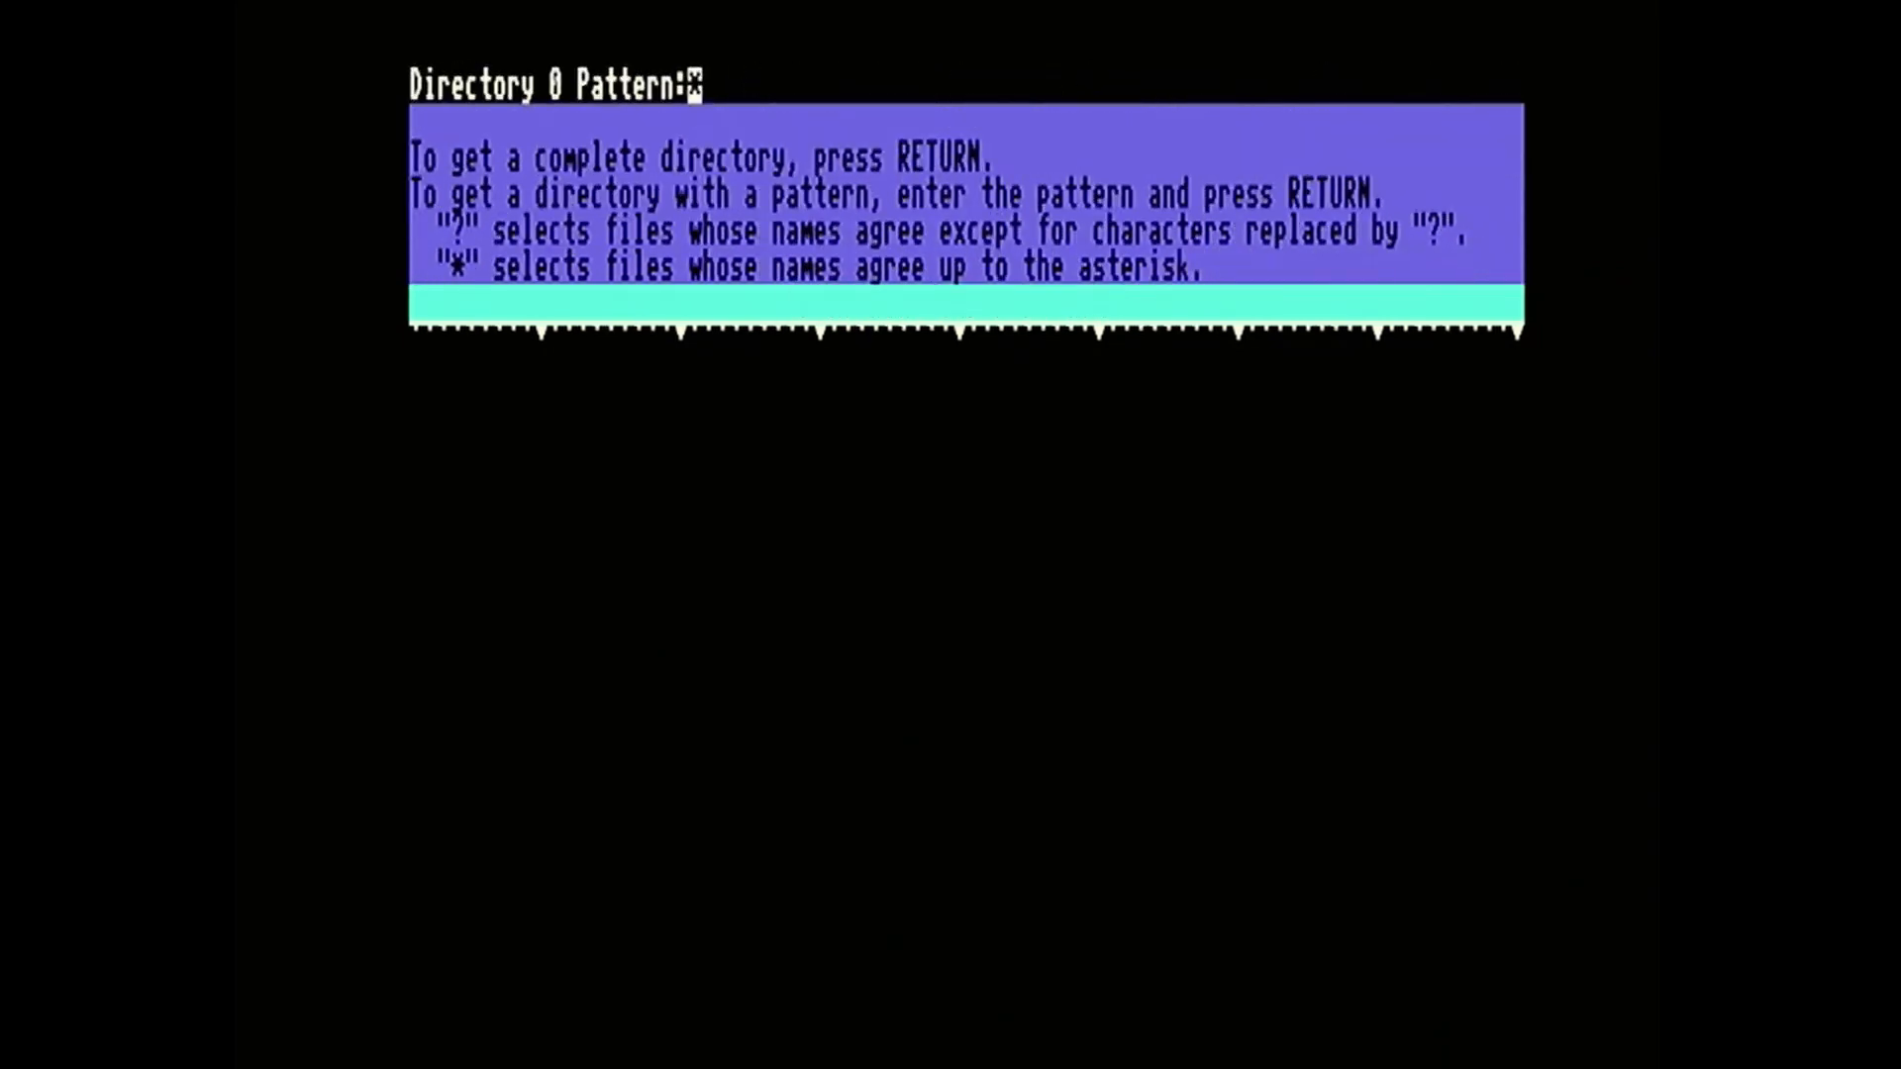
key("Return")
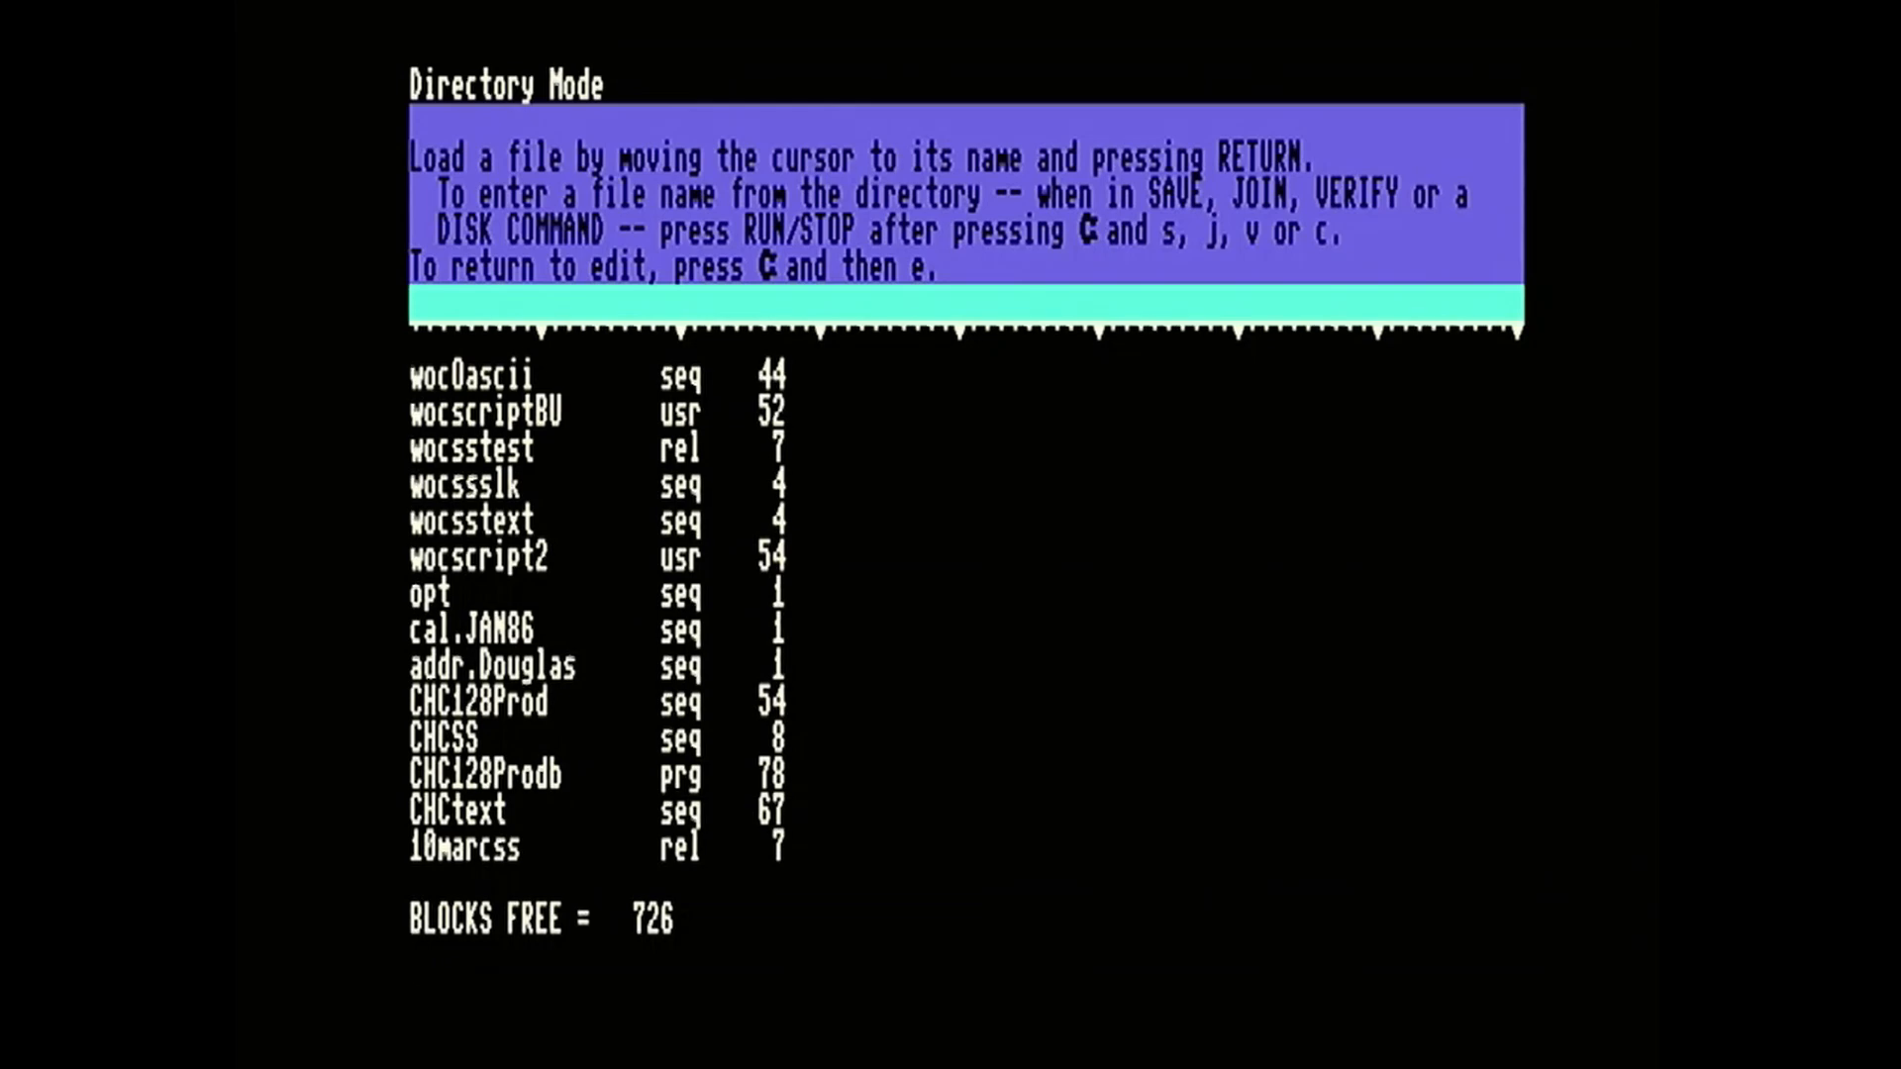
key("ctrl")
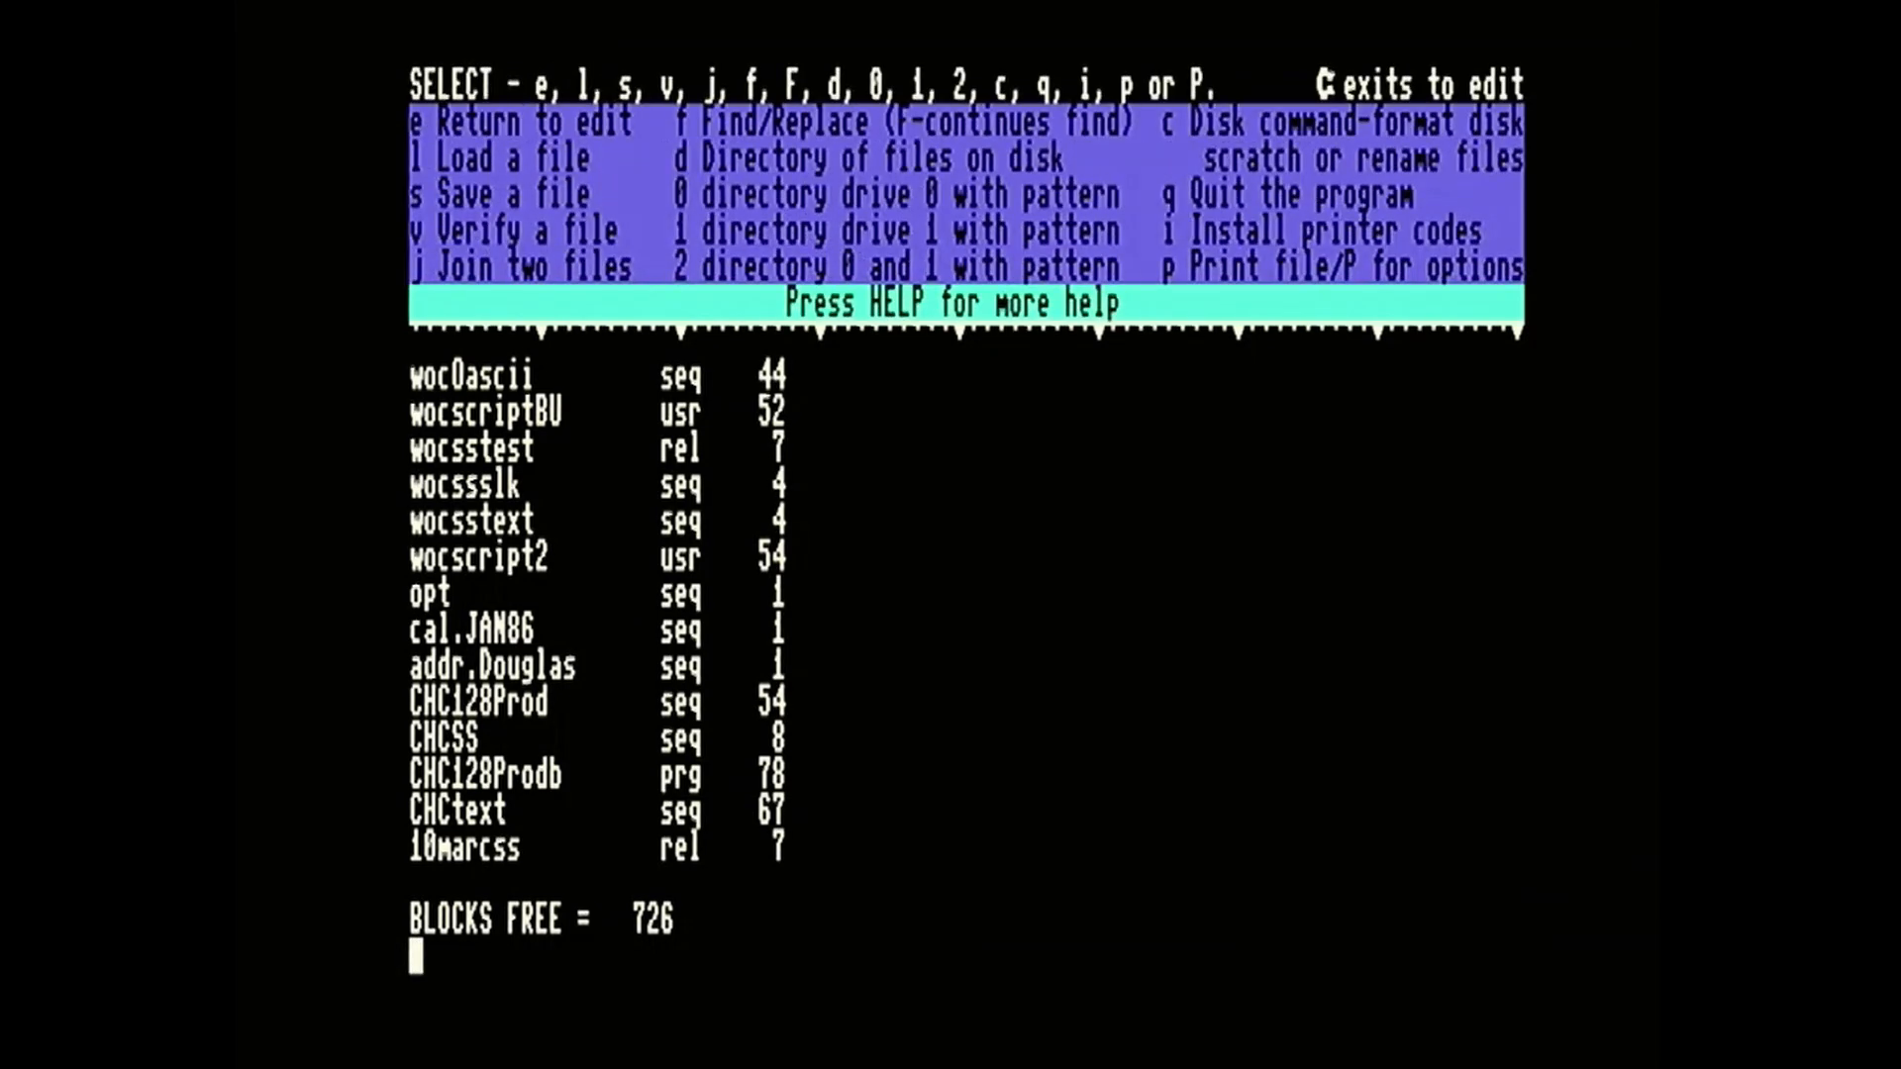
key("l")
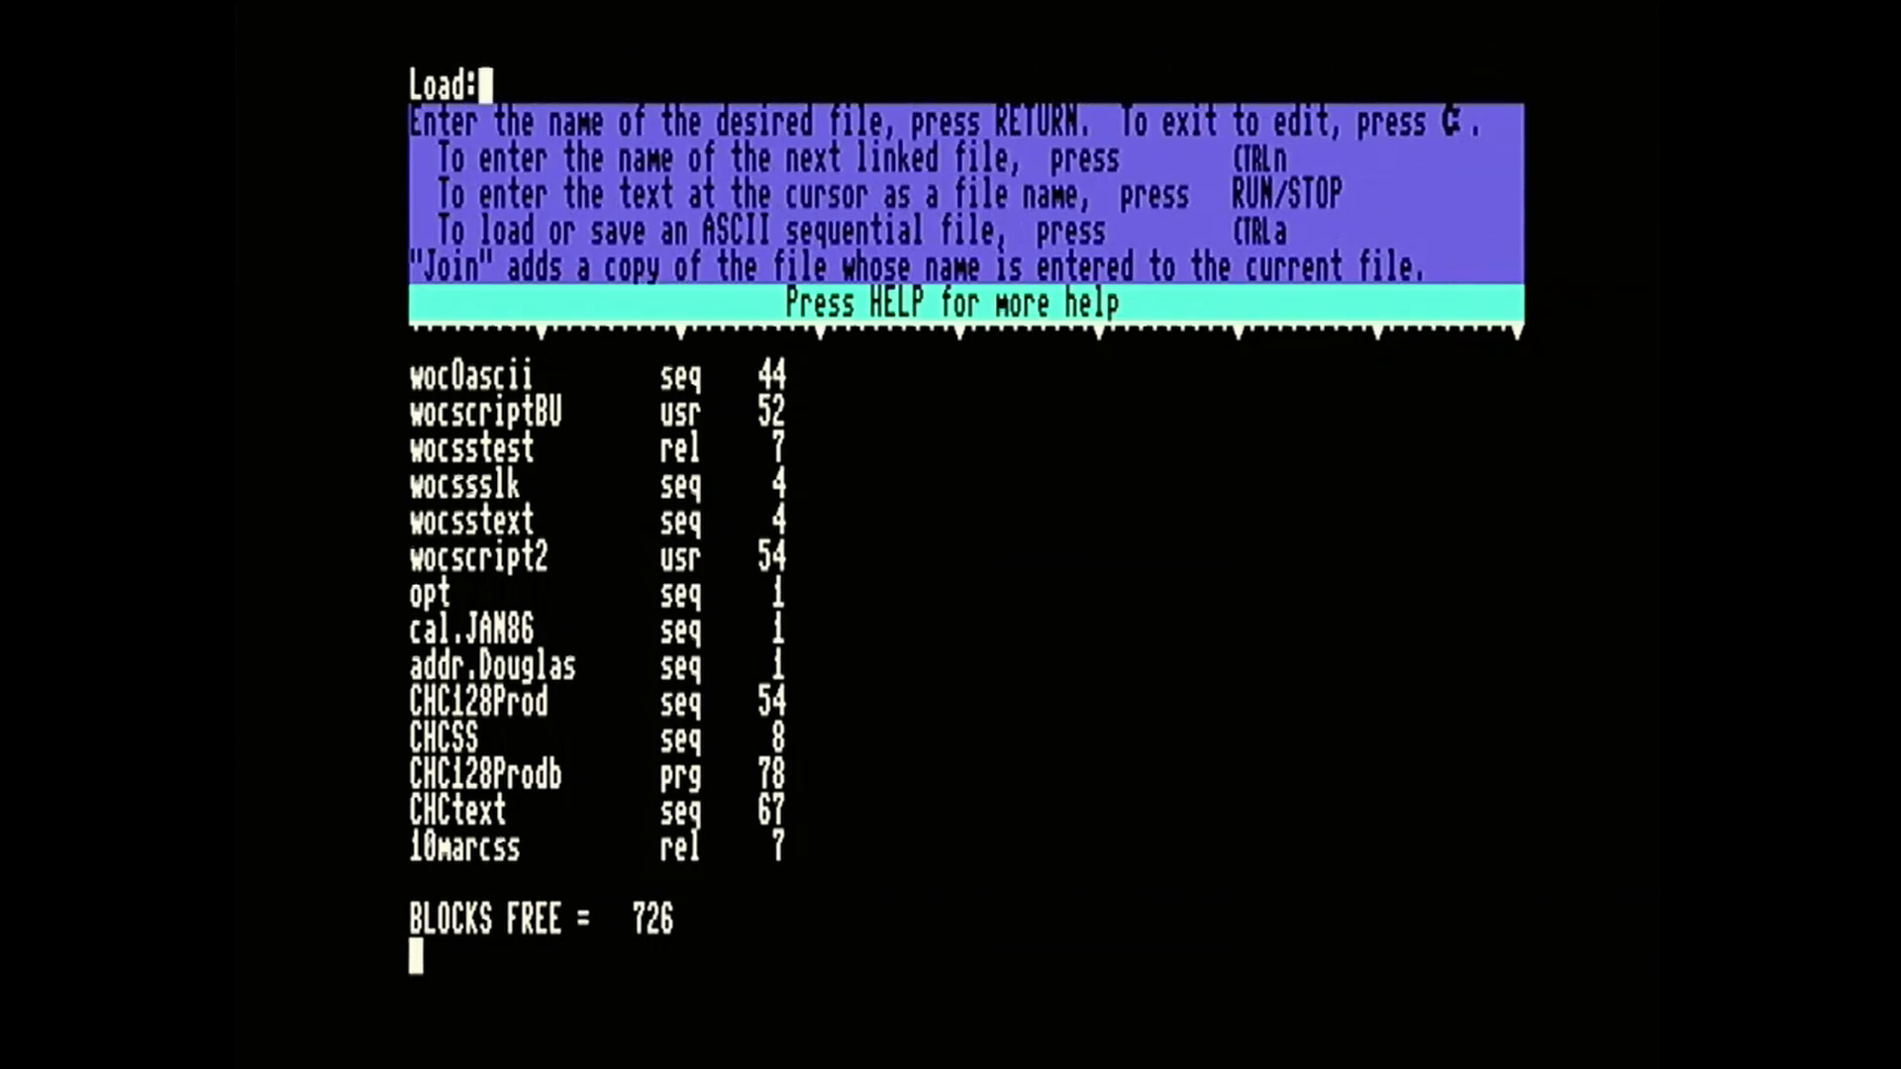
type("CHC1")
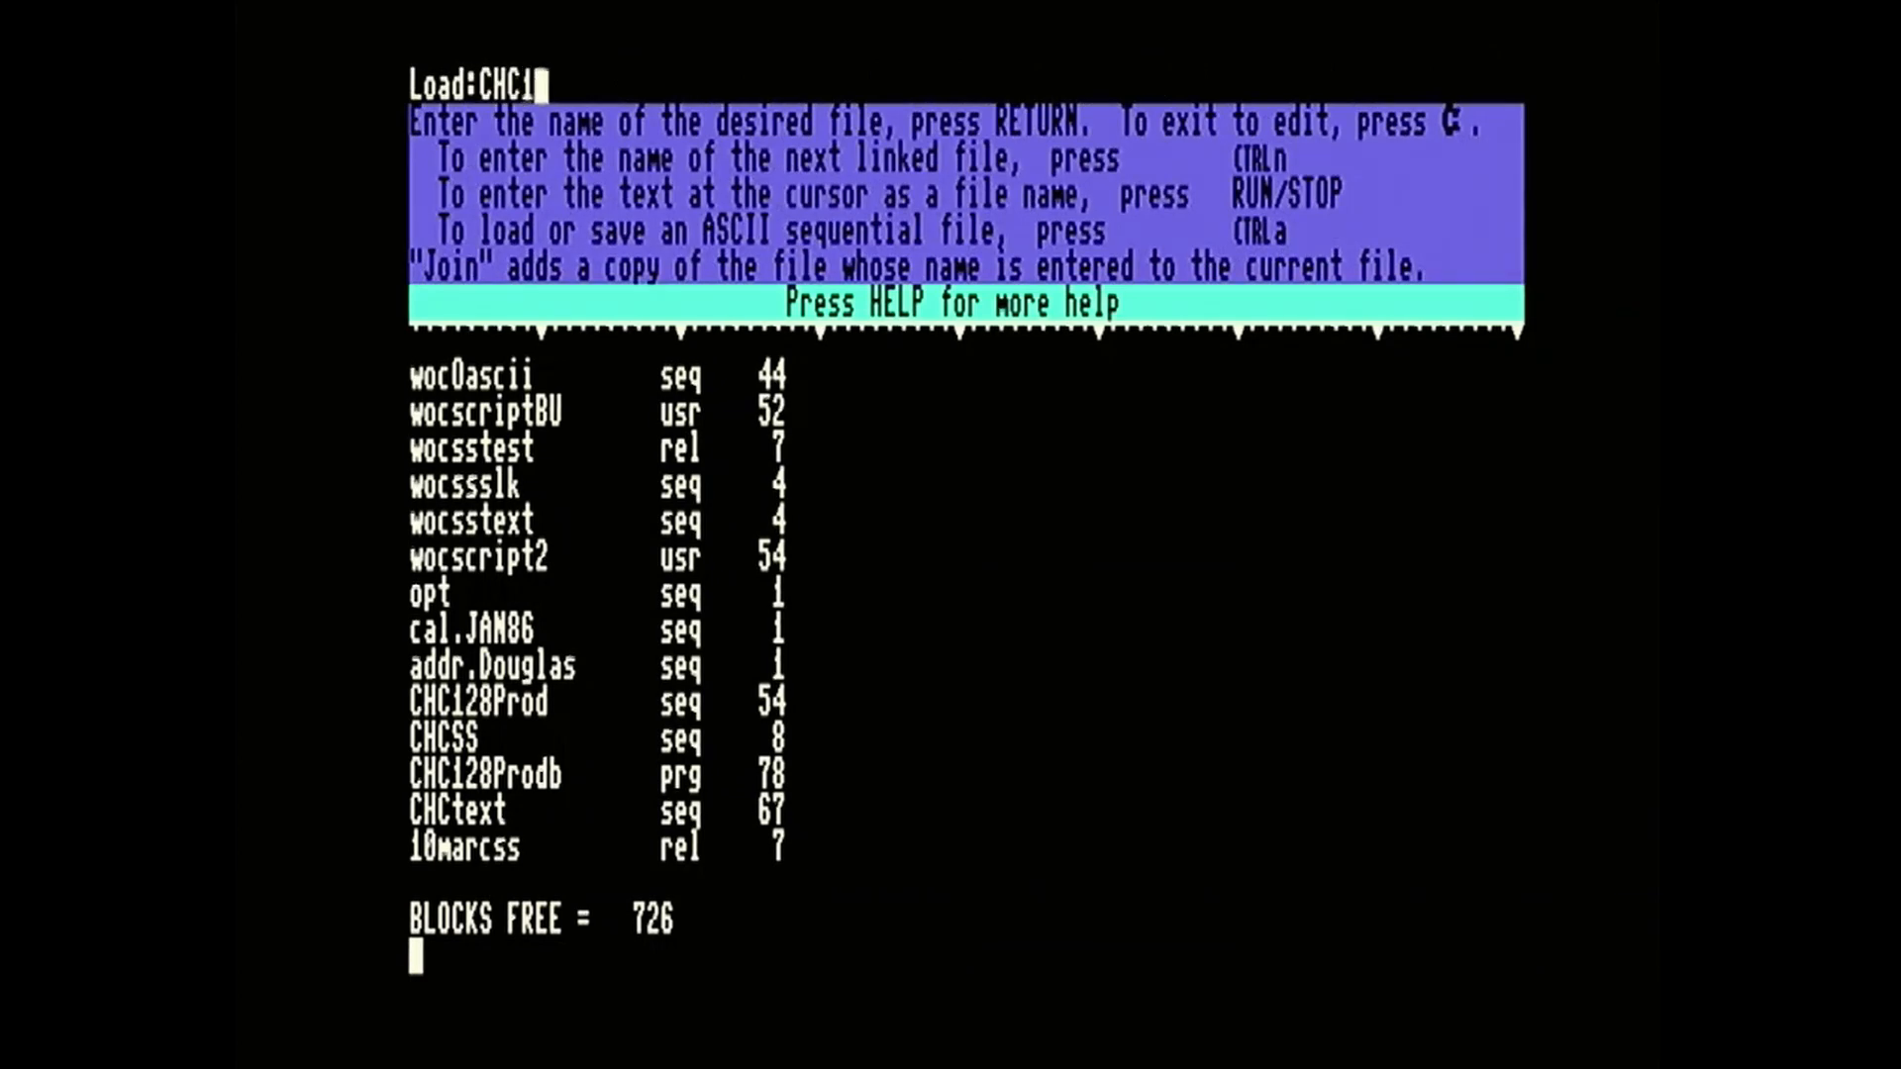
type("28Pro")
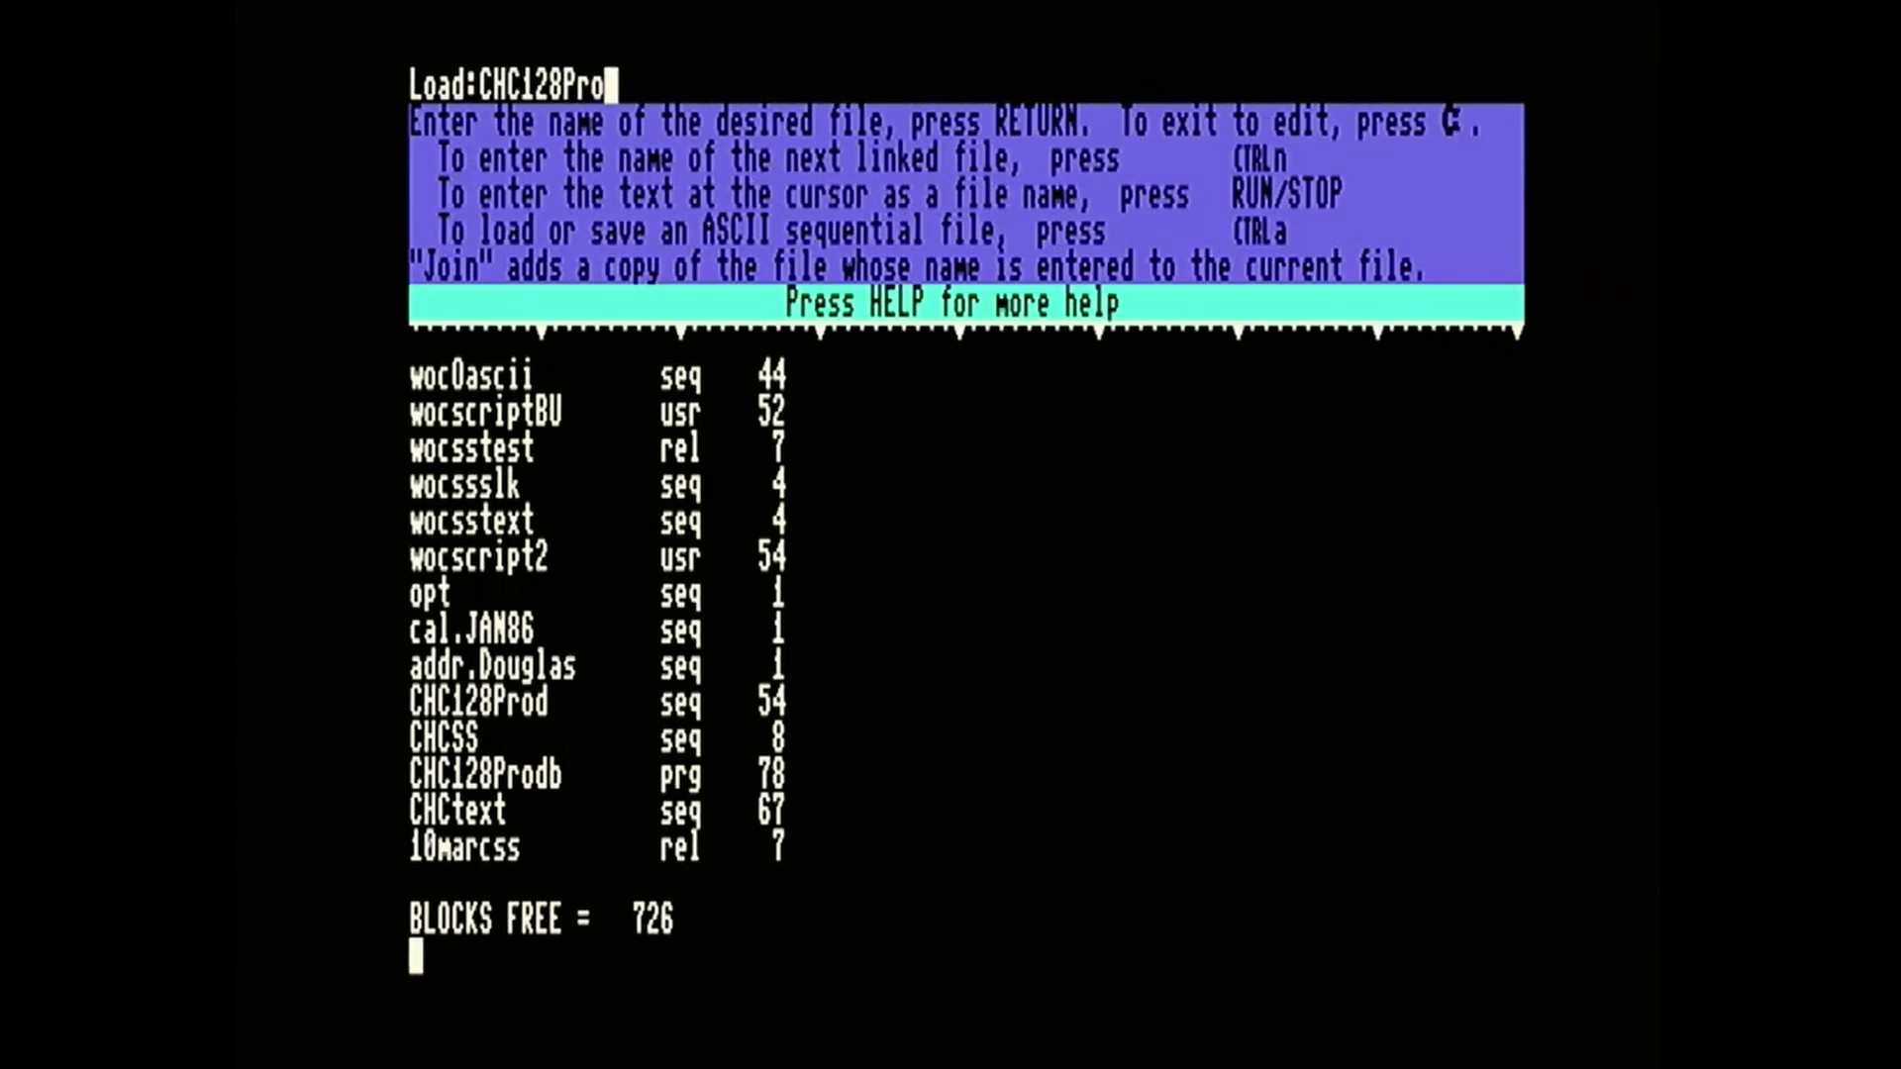
type("db")
key("Return")
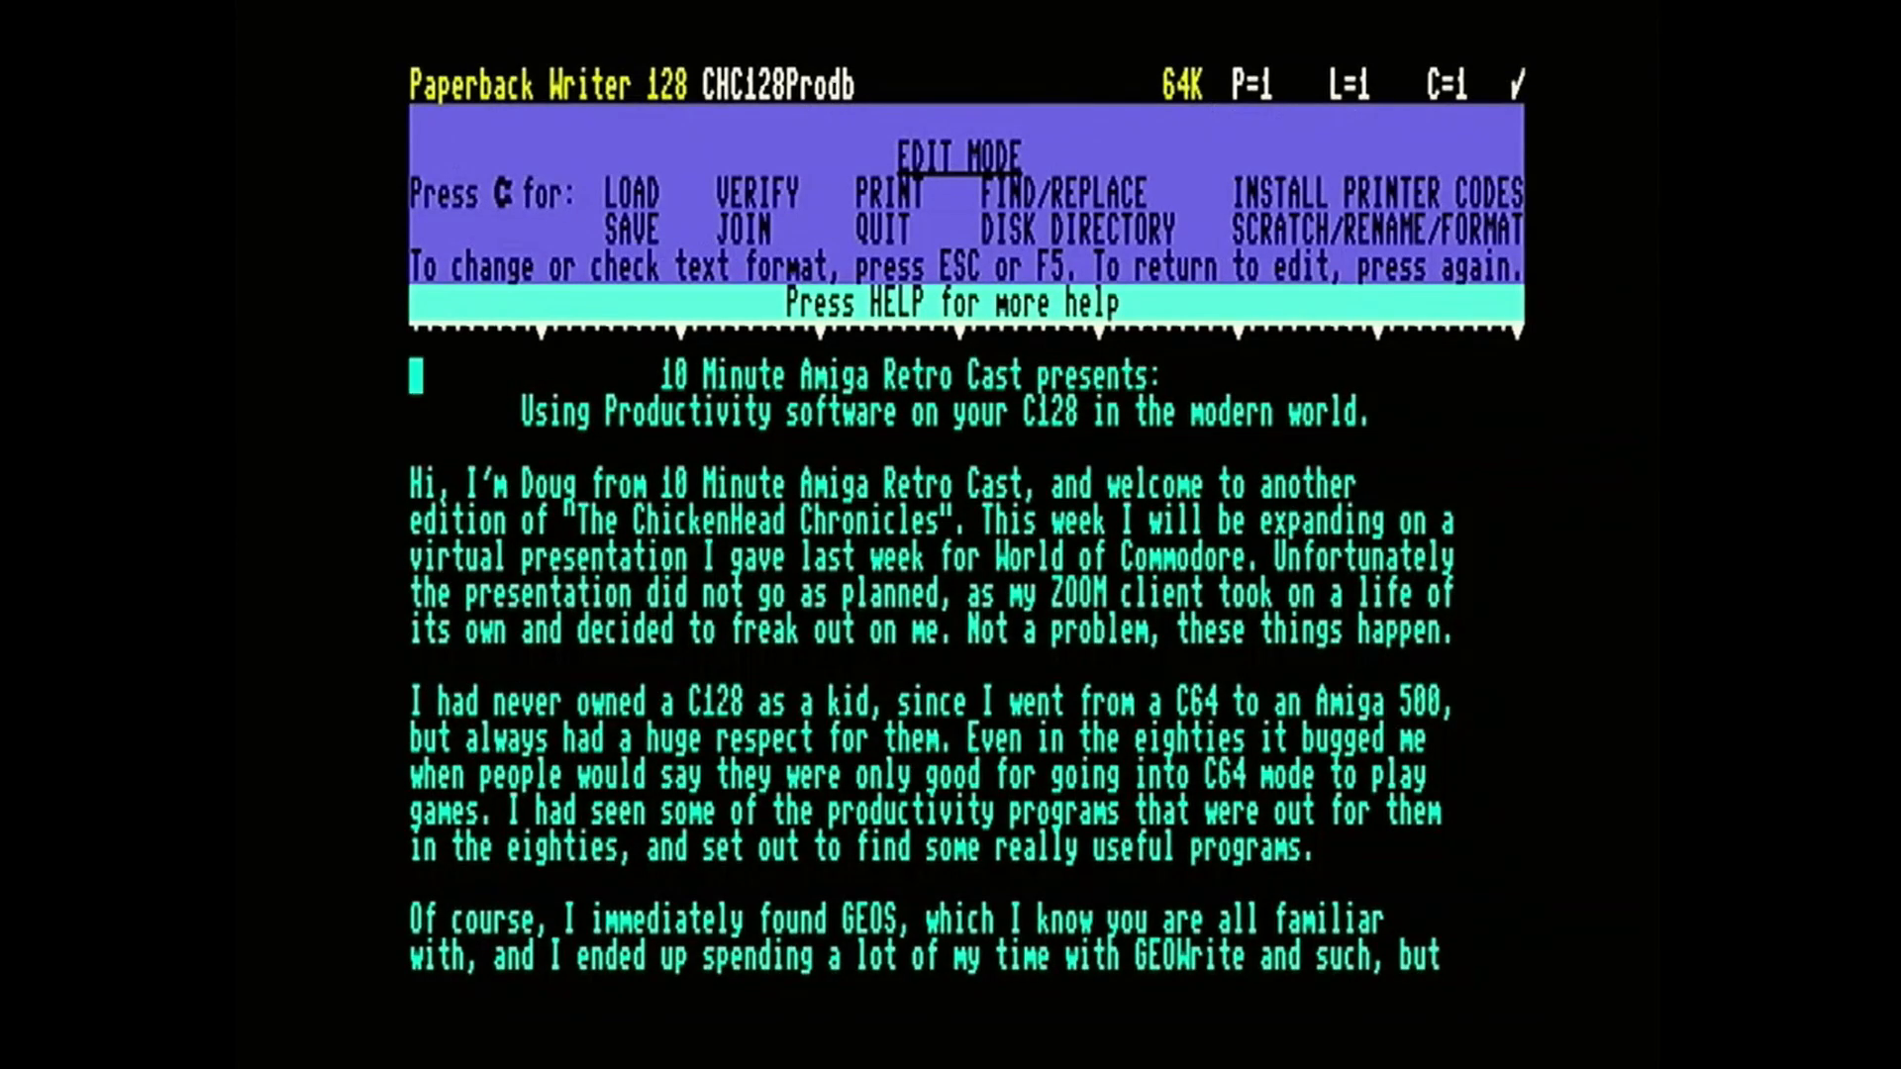
Read through the CHC128Prodb script from its introduction to the text following the 10MARC Profit spreadsheet on page 2.
key("Down")
key("Down")
key("Down")
key("Down")
key("Down")
key("Down")
key("Down")
key("Down")
key("Down")
key("Down")
key("Down")
key("Down")
key("Down")
key("Down")
key("Down")
key("Down")
key("Down")
key("Down")
key("Down")
key("Down")
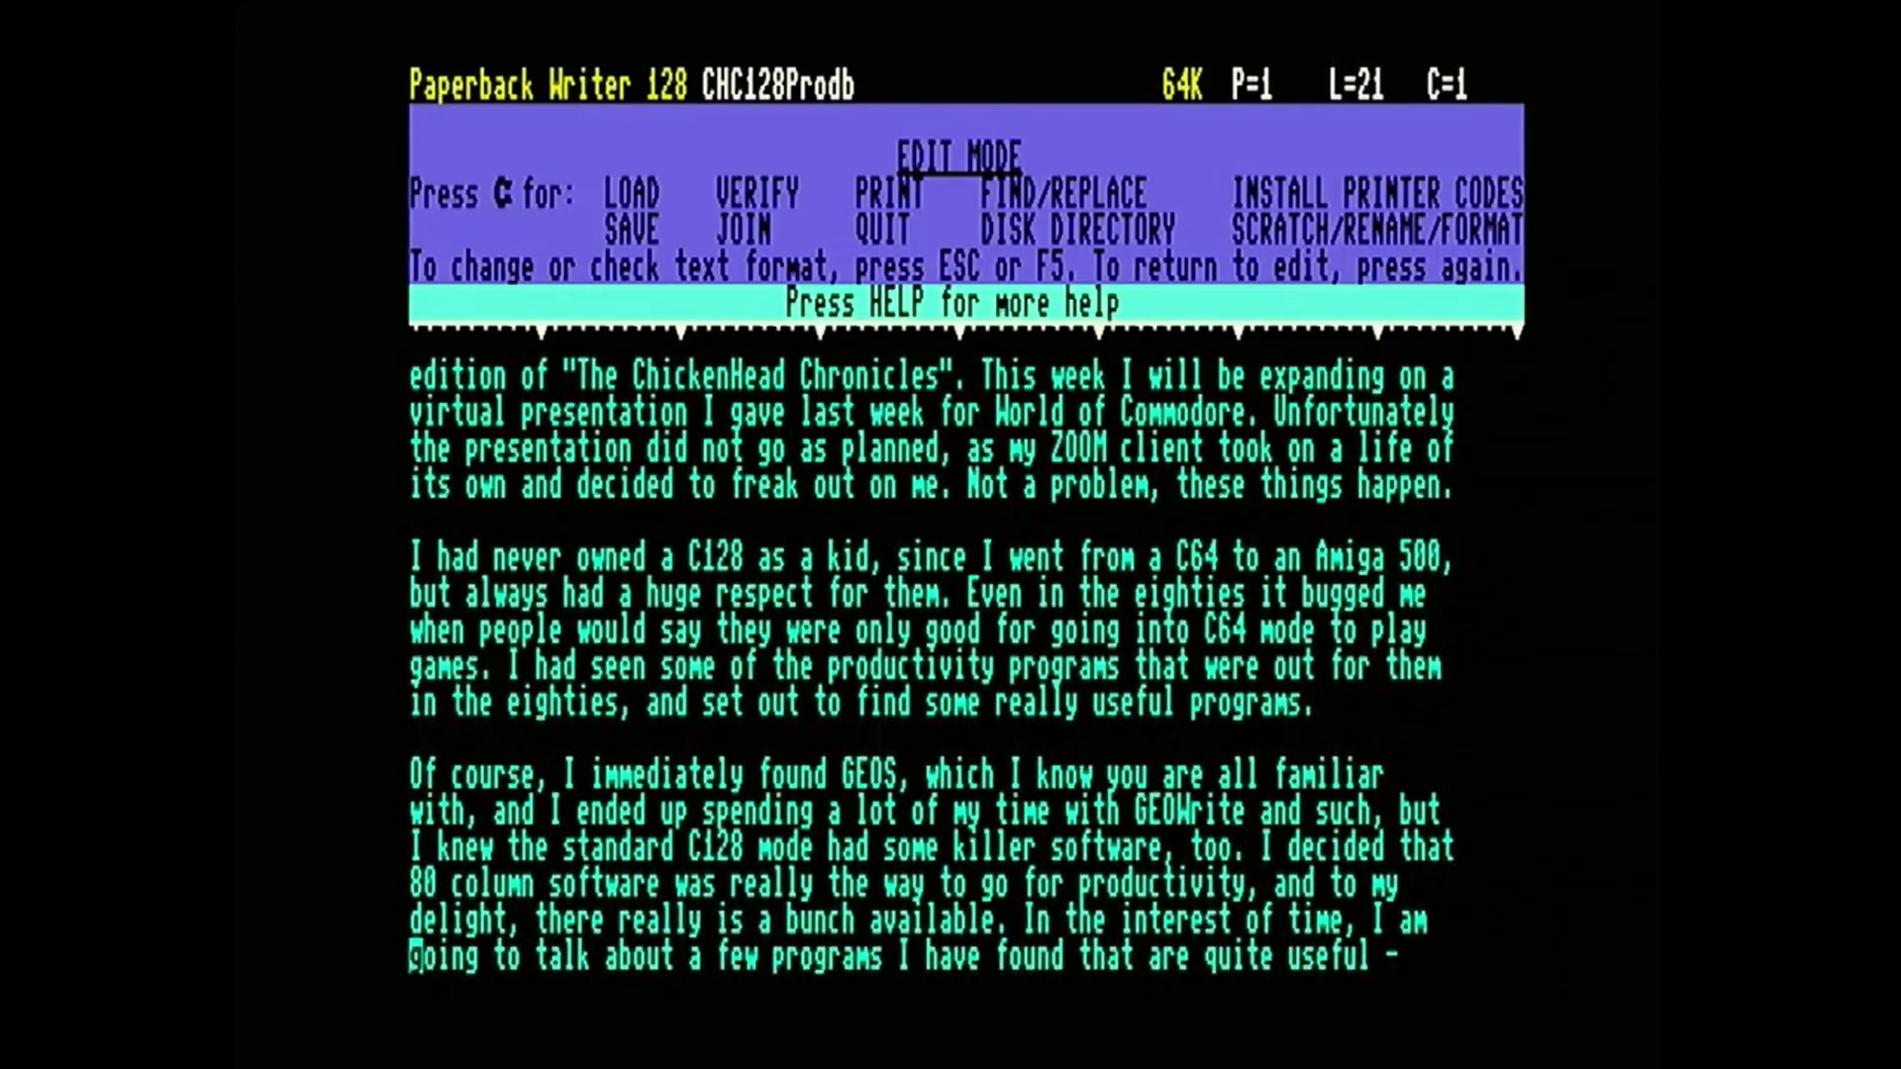
key("Down")
key("Down")
key("Down")
key("Down")
key("Down")
key("Down")
key("Down")
key("Down")
key("Down")
key("Down")
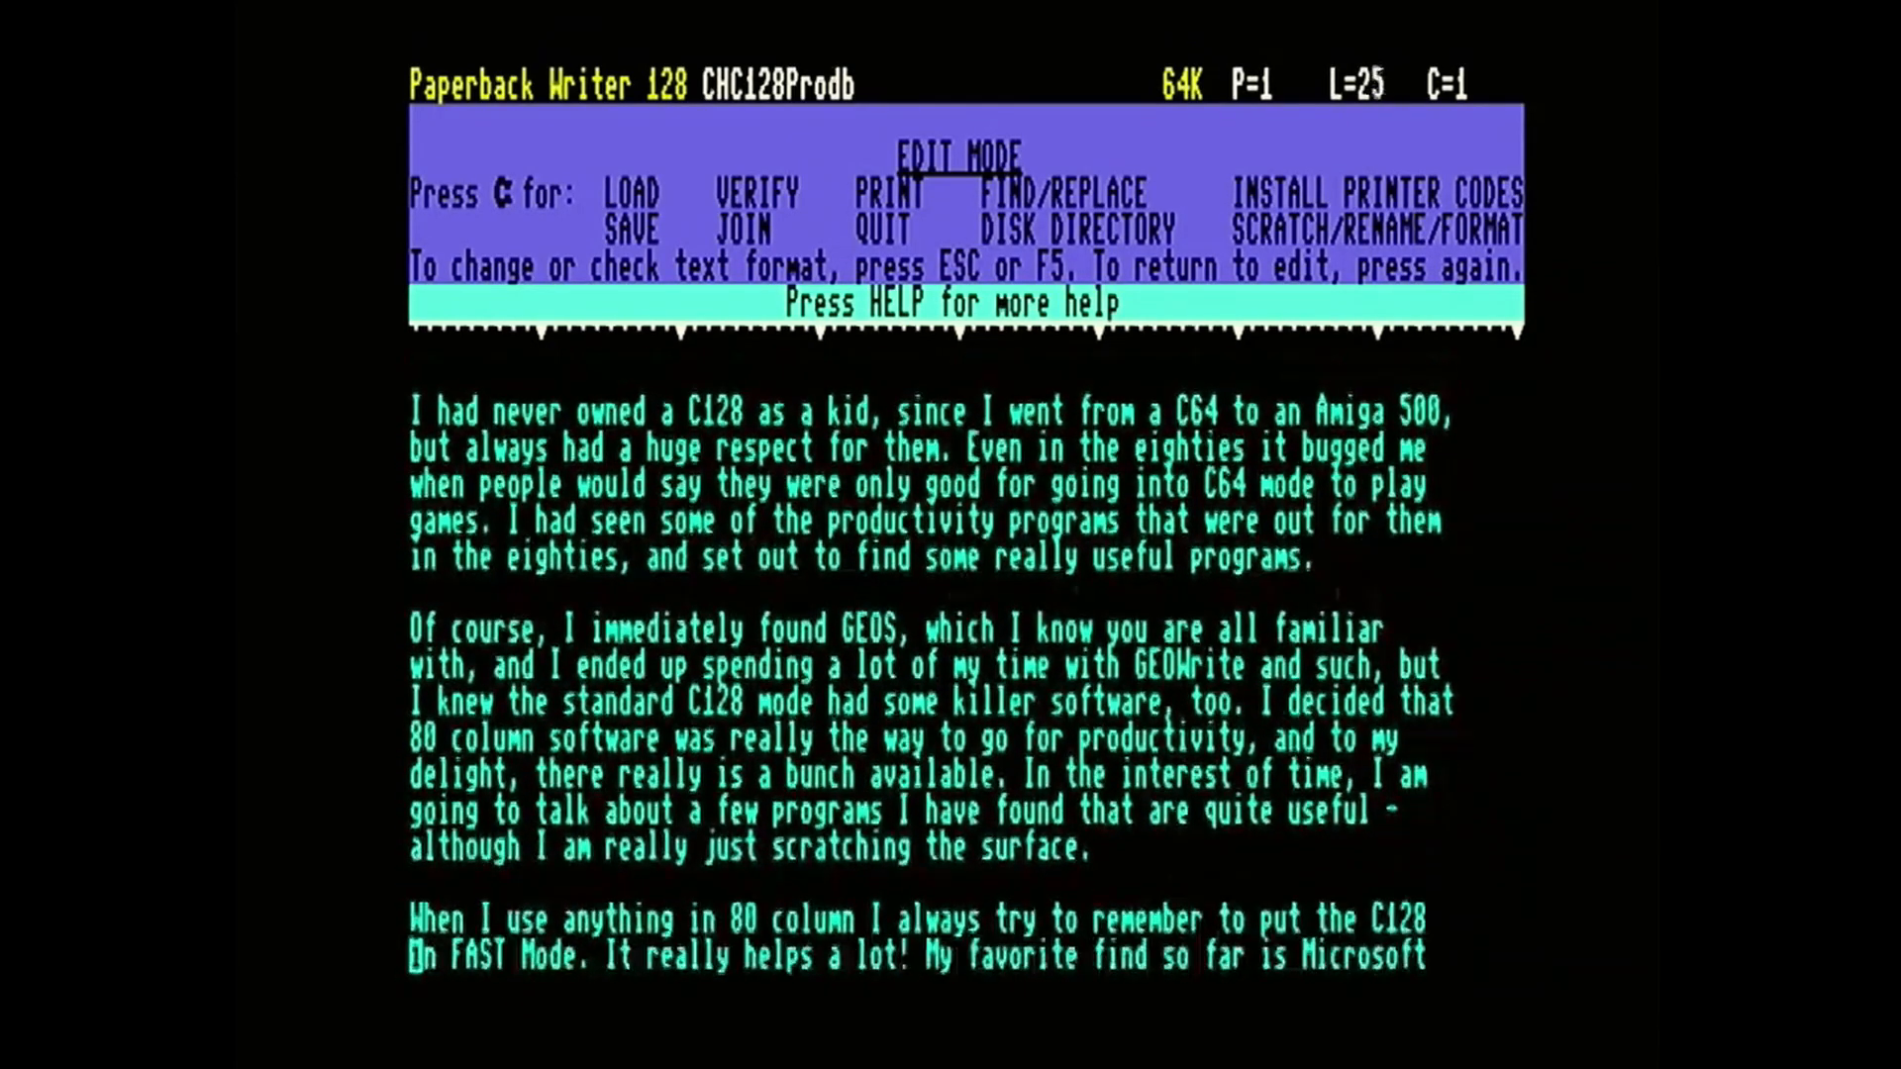
key("Down")
key("Down")
key("Down")
key("Down")
key("Down")
key("Down")
key("Down")
key("Down")
key("Down")
key("Down")
key("Down")
key("Down")
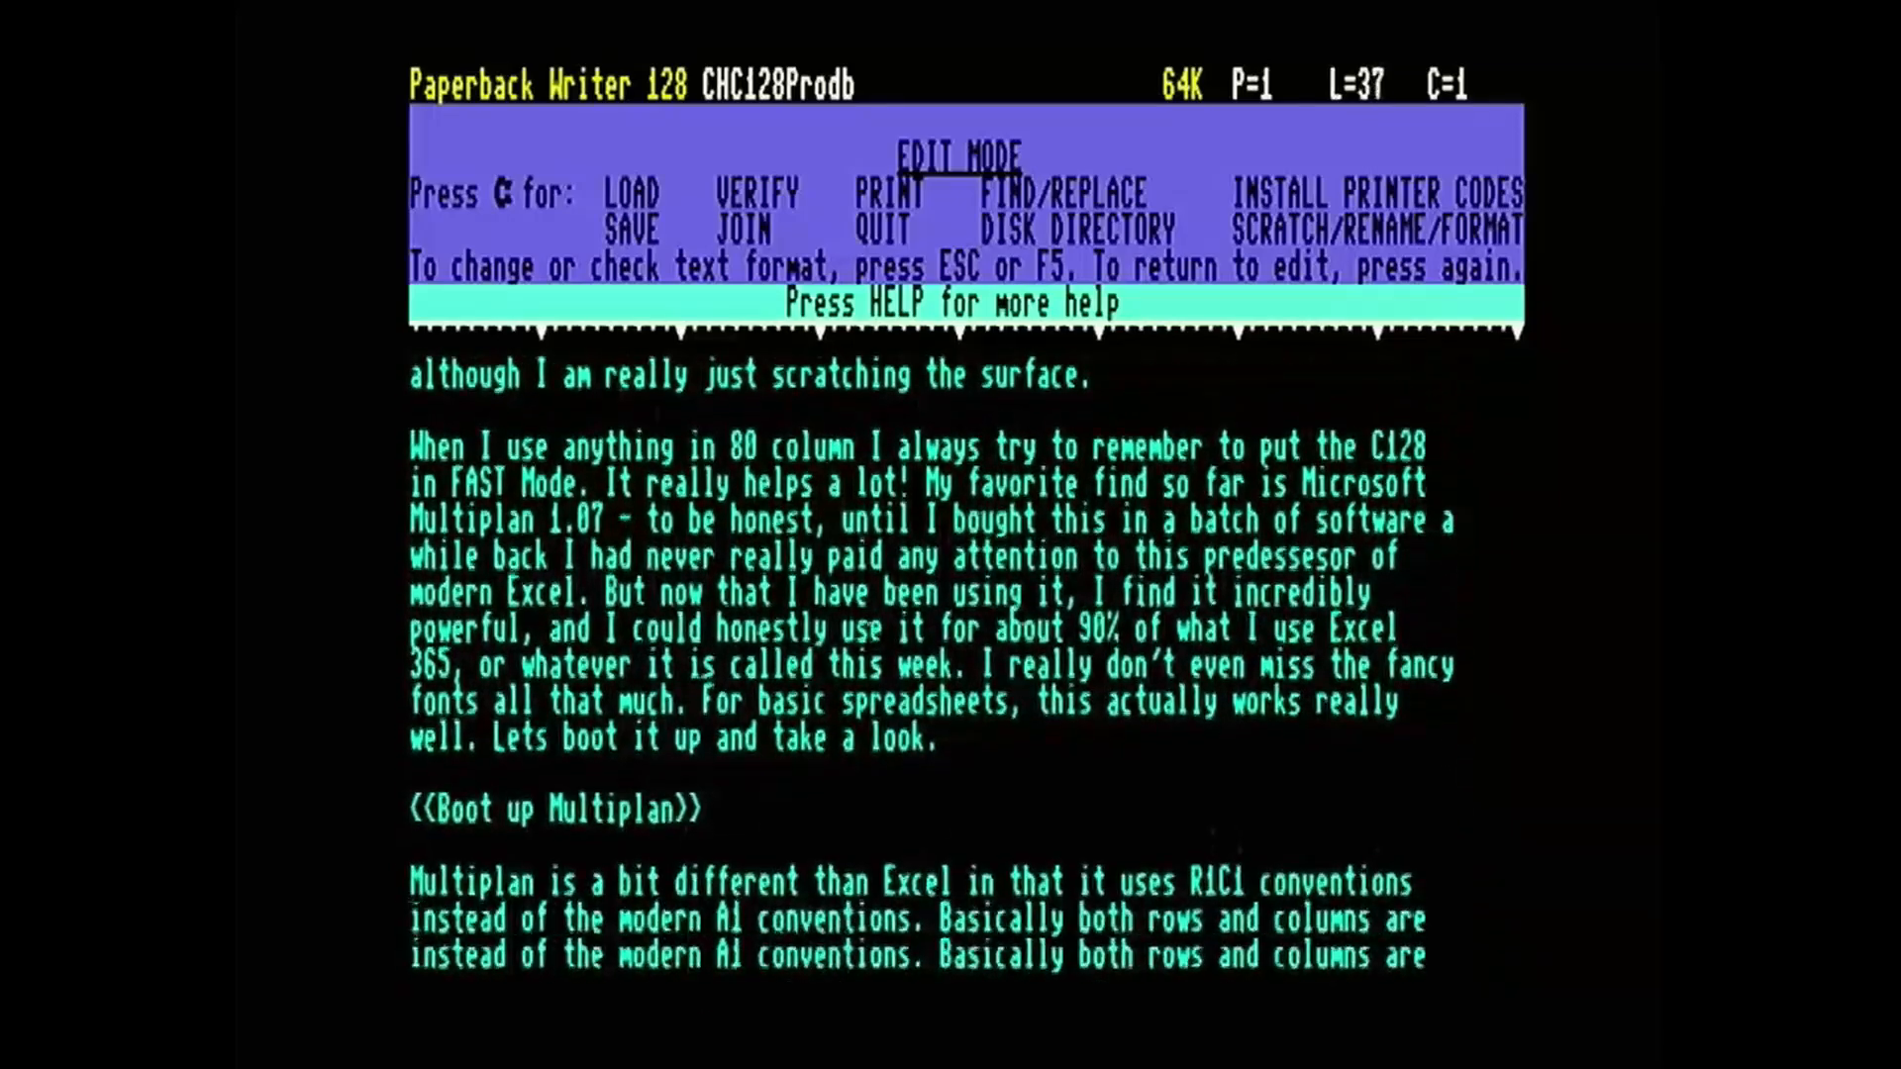
key("Down")
key("Down")
key("Down")
key("Down")
key("Down")
key("Down")
key("Down")
key("Down")
key("Down")
key("Down")
key("Down")
key("Down")
key("Down")
key("Down")
key("Down")
key("Down")
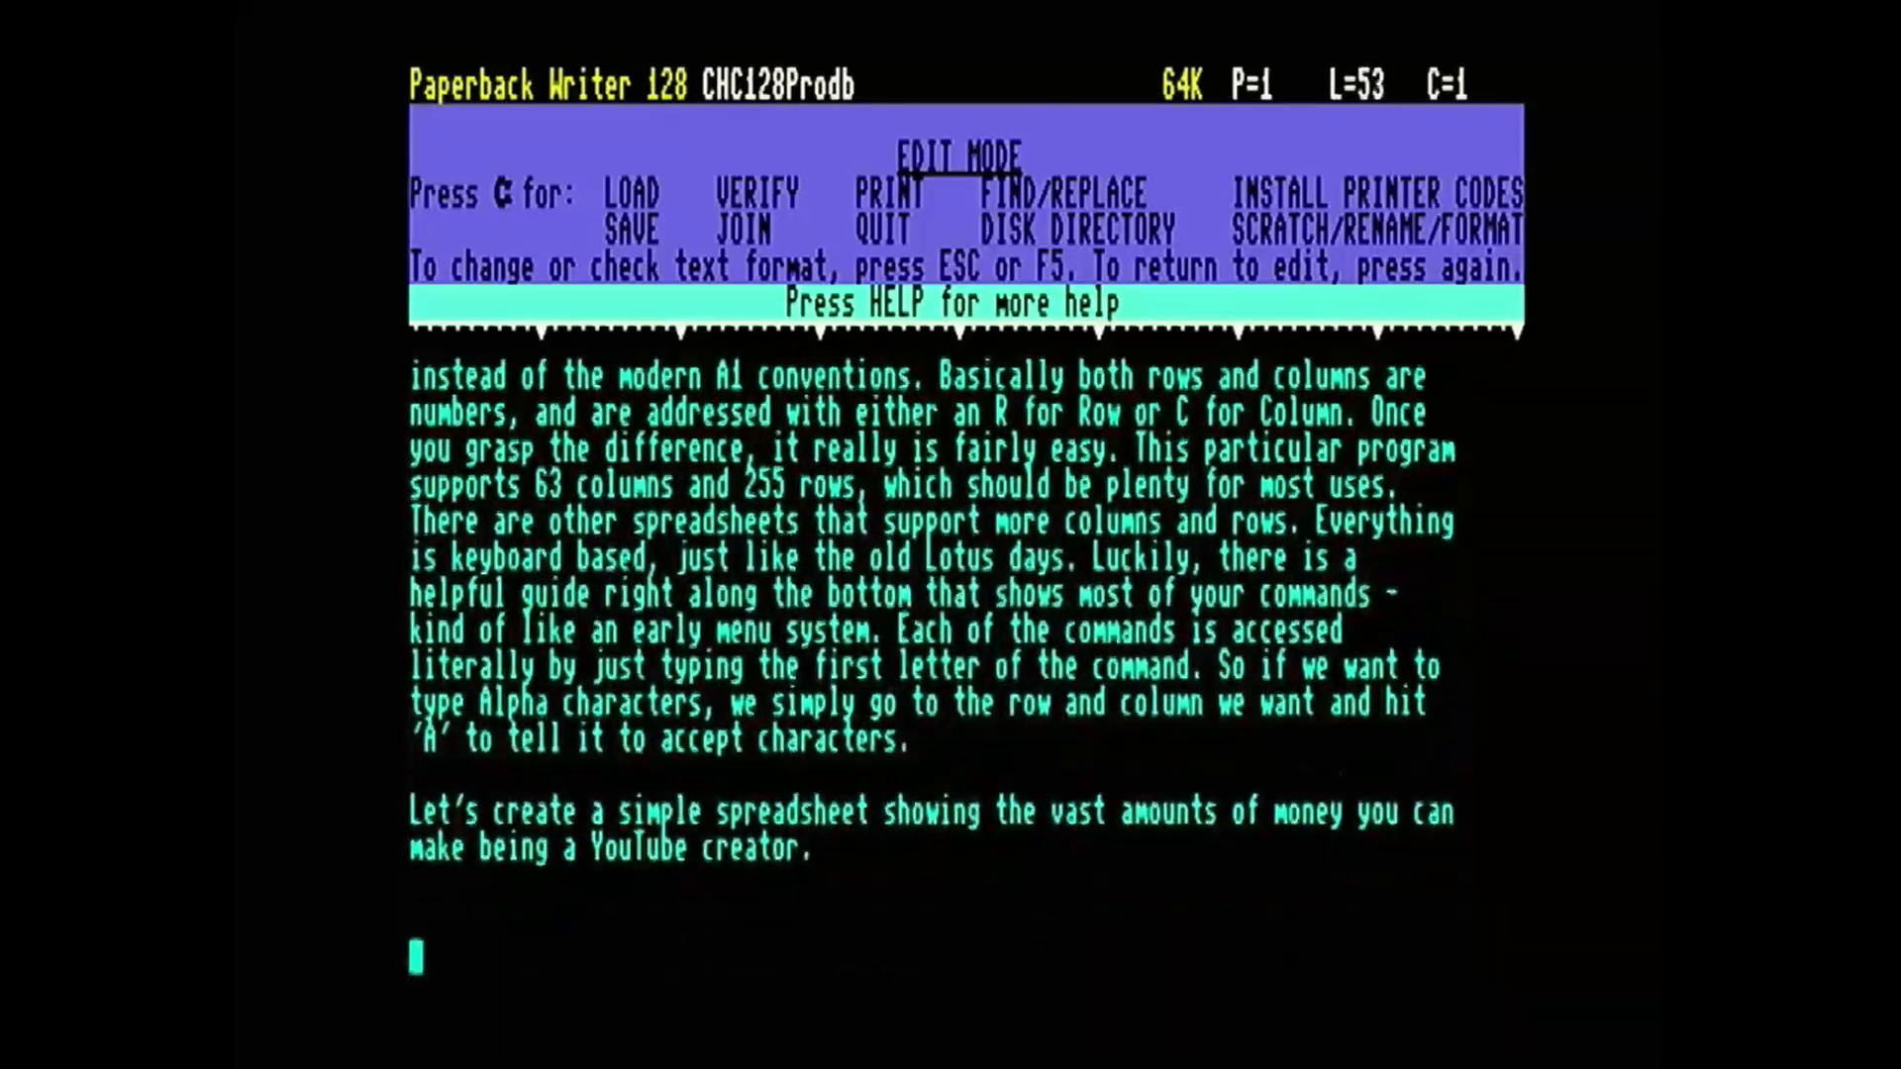
key("Down")
key("Down")
key("Down")
key("Down")
key("Down")
key("Down")
key("Down")
key("Down")
key("Down")
key("Down")
key("Down")
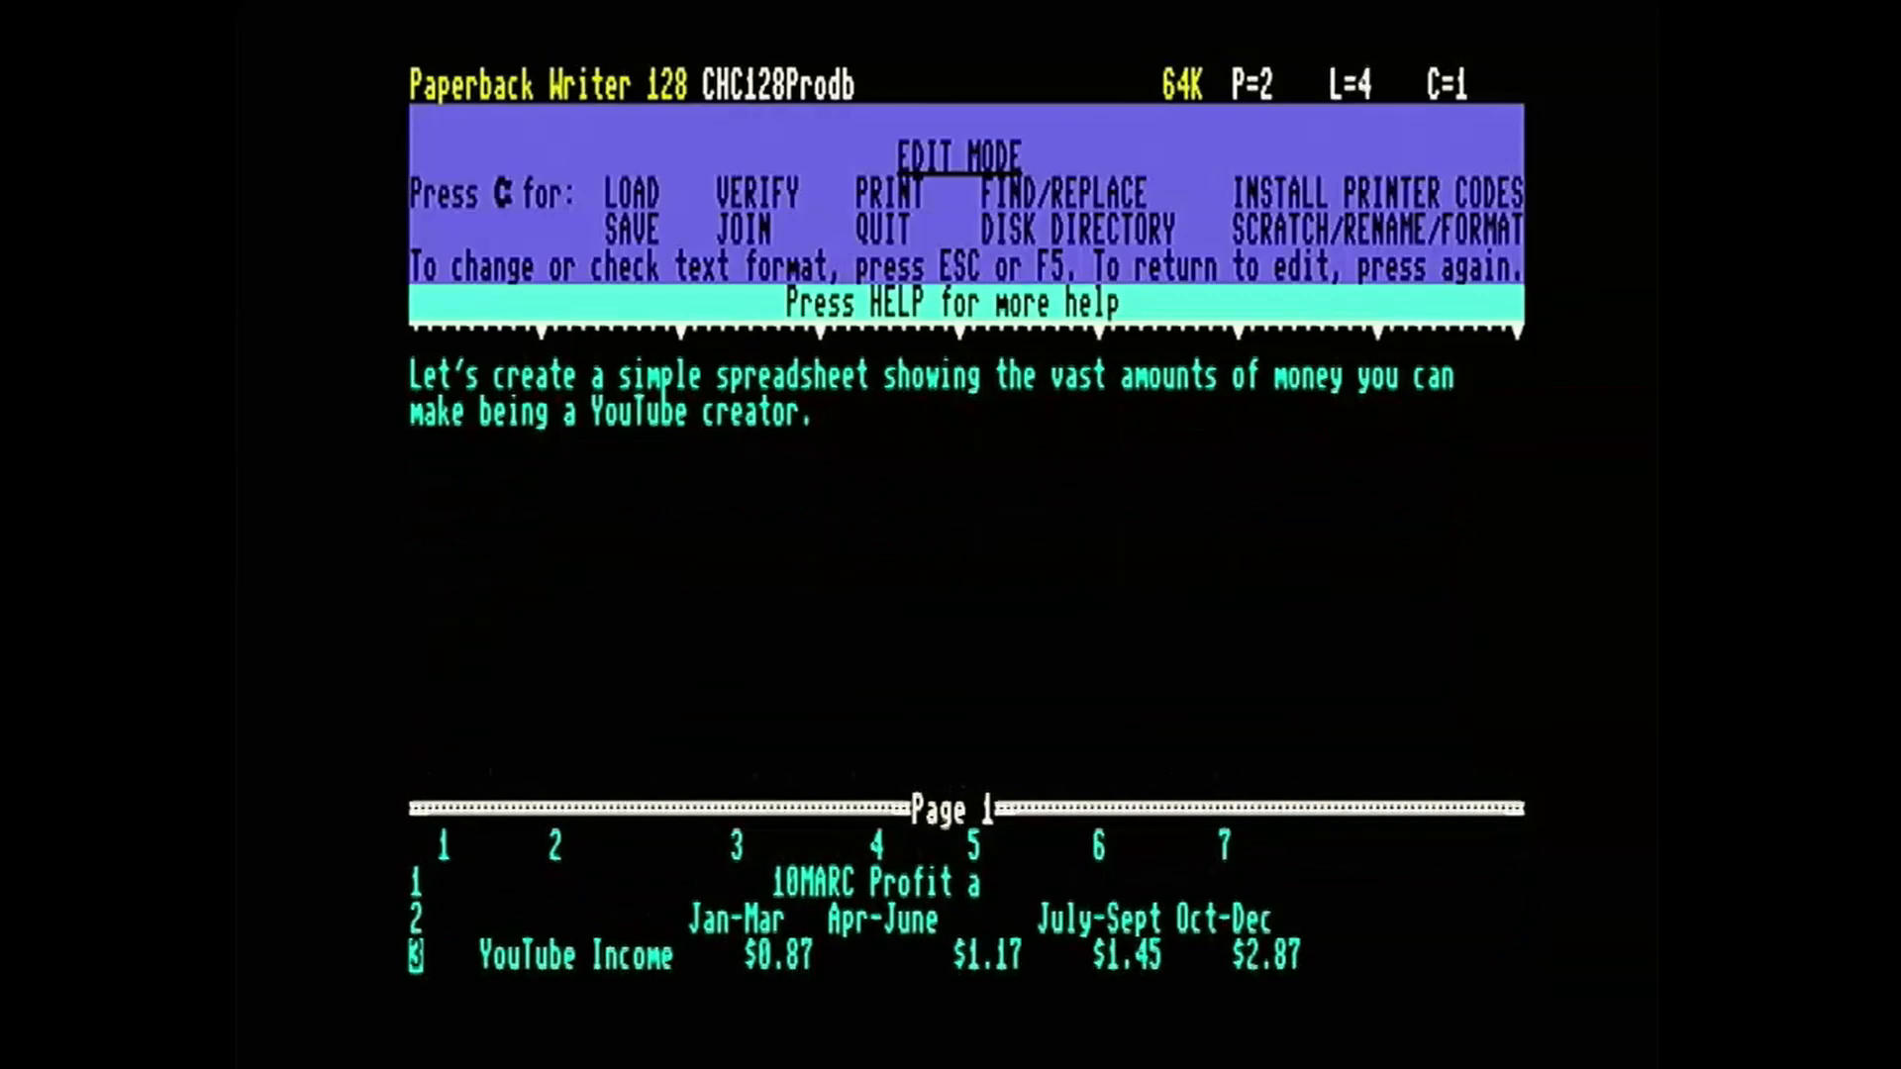
key("Down")
key("Down")
key("Down")
key("Down")
key("Down")
key("Down")
key("Down")
key("Down")
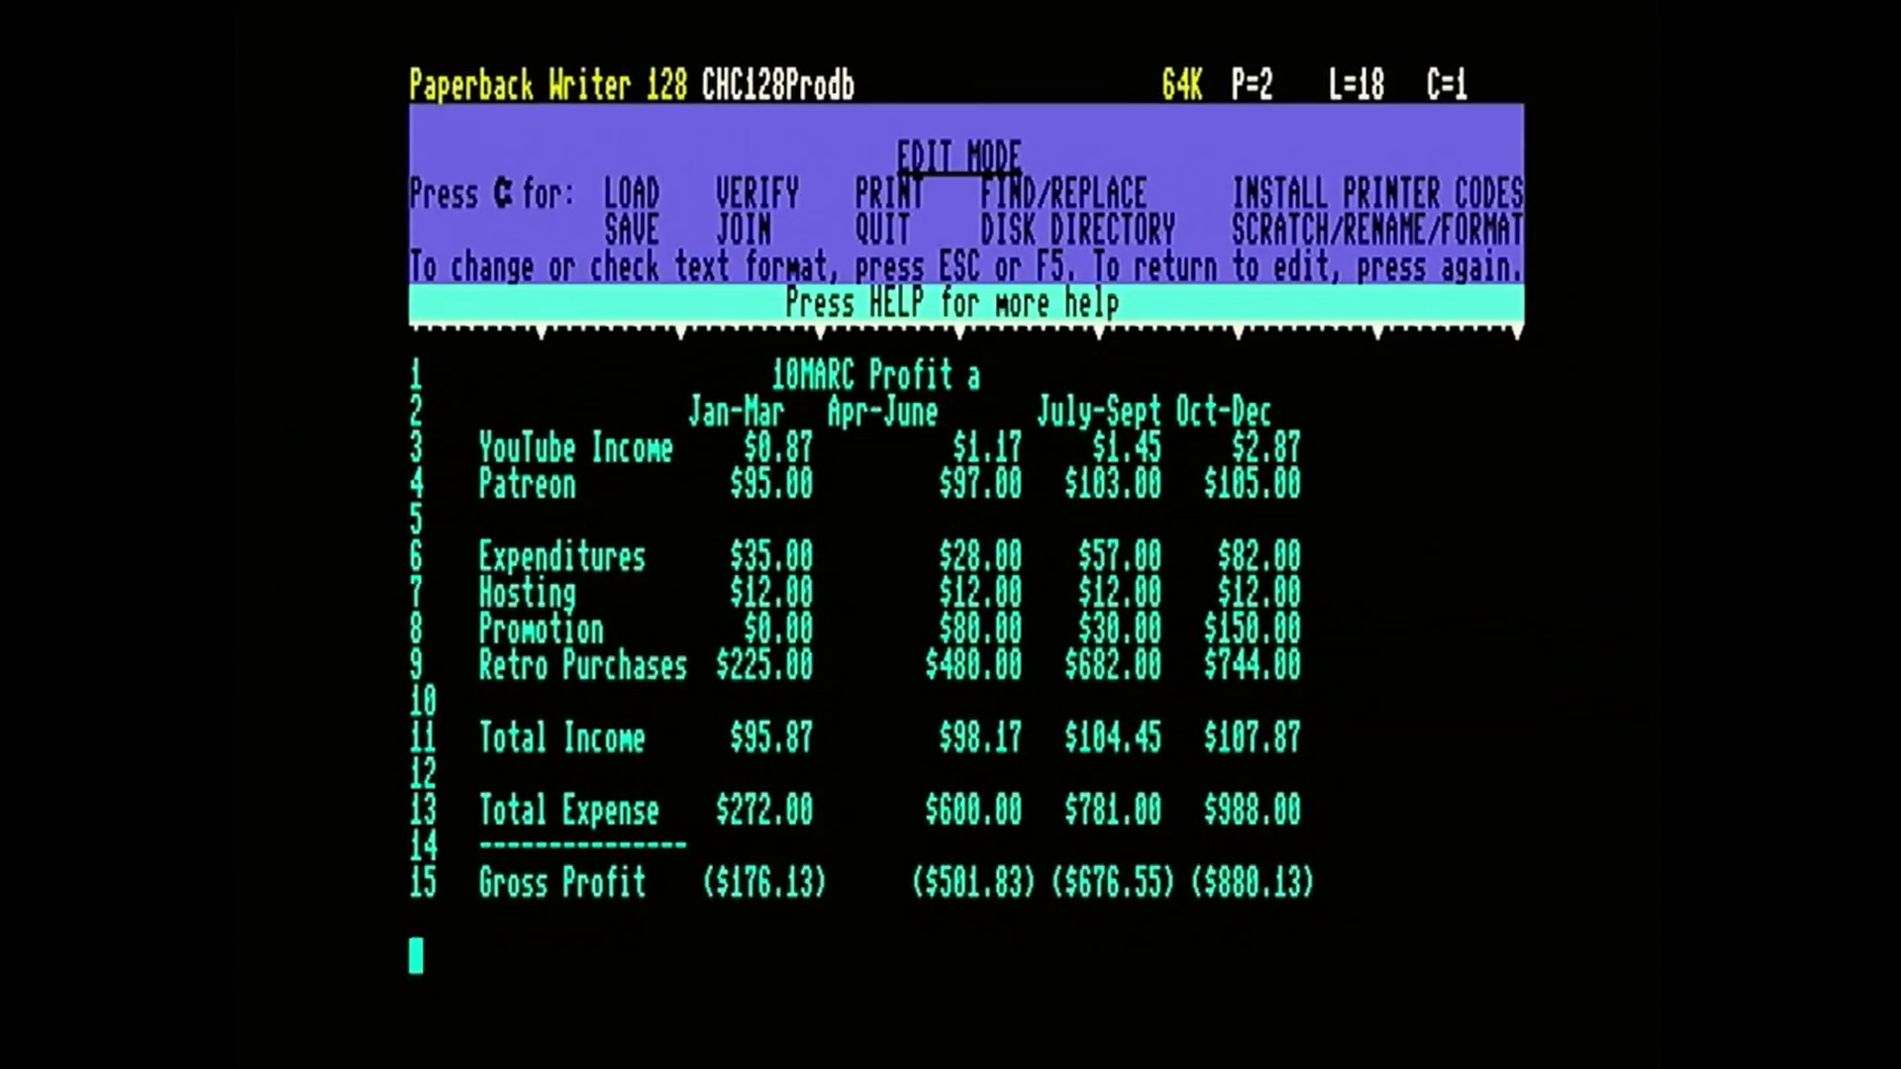
key("Down")
key("Down")
key("Down")
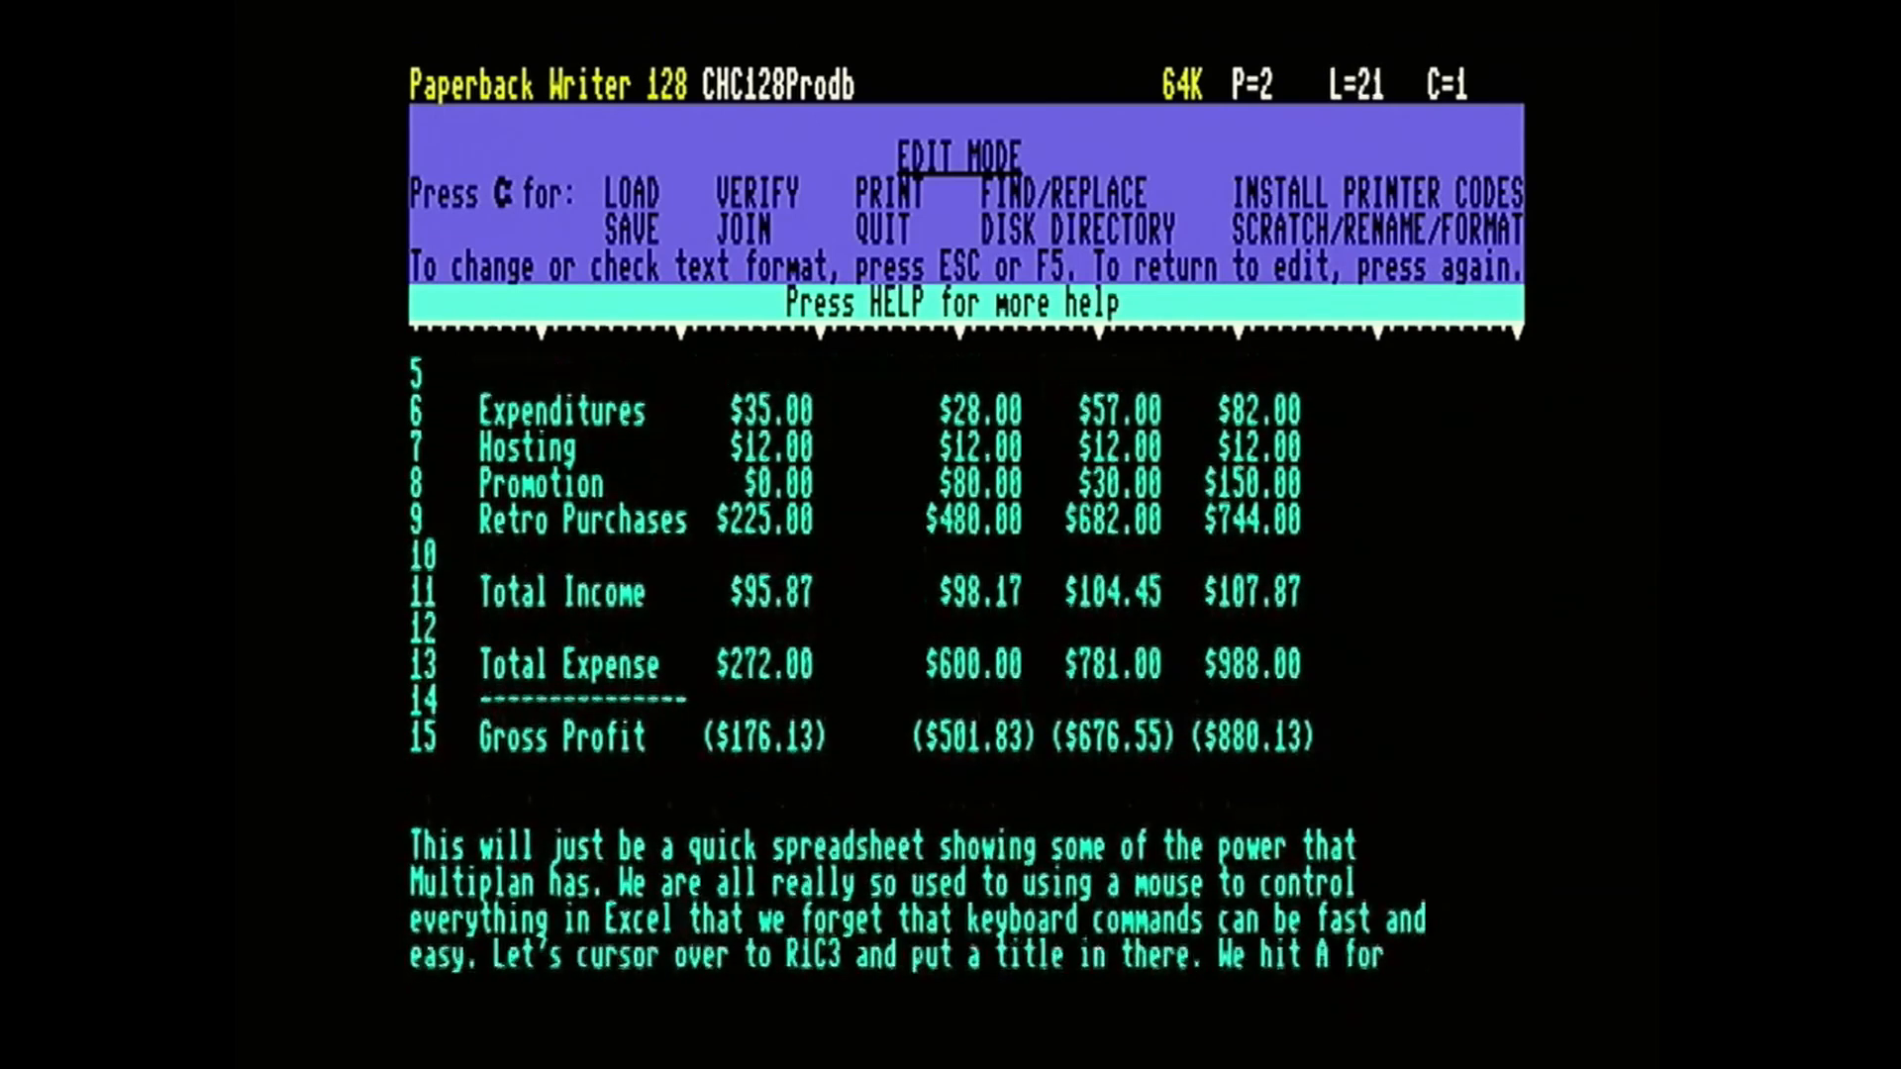
Examine the 10MARC Profit spreadsheet embedded at the start of page 2 and the Multiplan instructions below it.
key("Up")
key("Up")
key("Up")
key("Up")
key("Up")
key("Up")
key("Up")
key("Up")
key("Up")
key("Up")
key("Up")
key("Up")
key("Up")
key("Up")
key("Up")
key("Up")
key("Up")
key("Up")
key("Up")
key("Up")
key("Up")
key("Up")
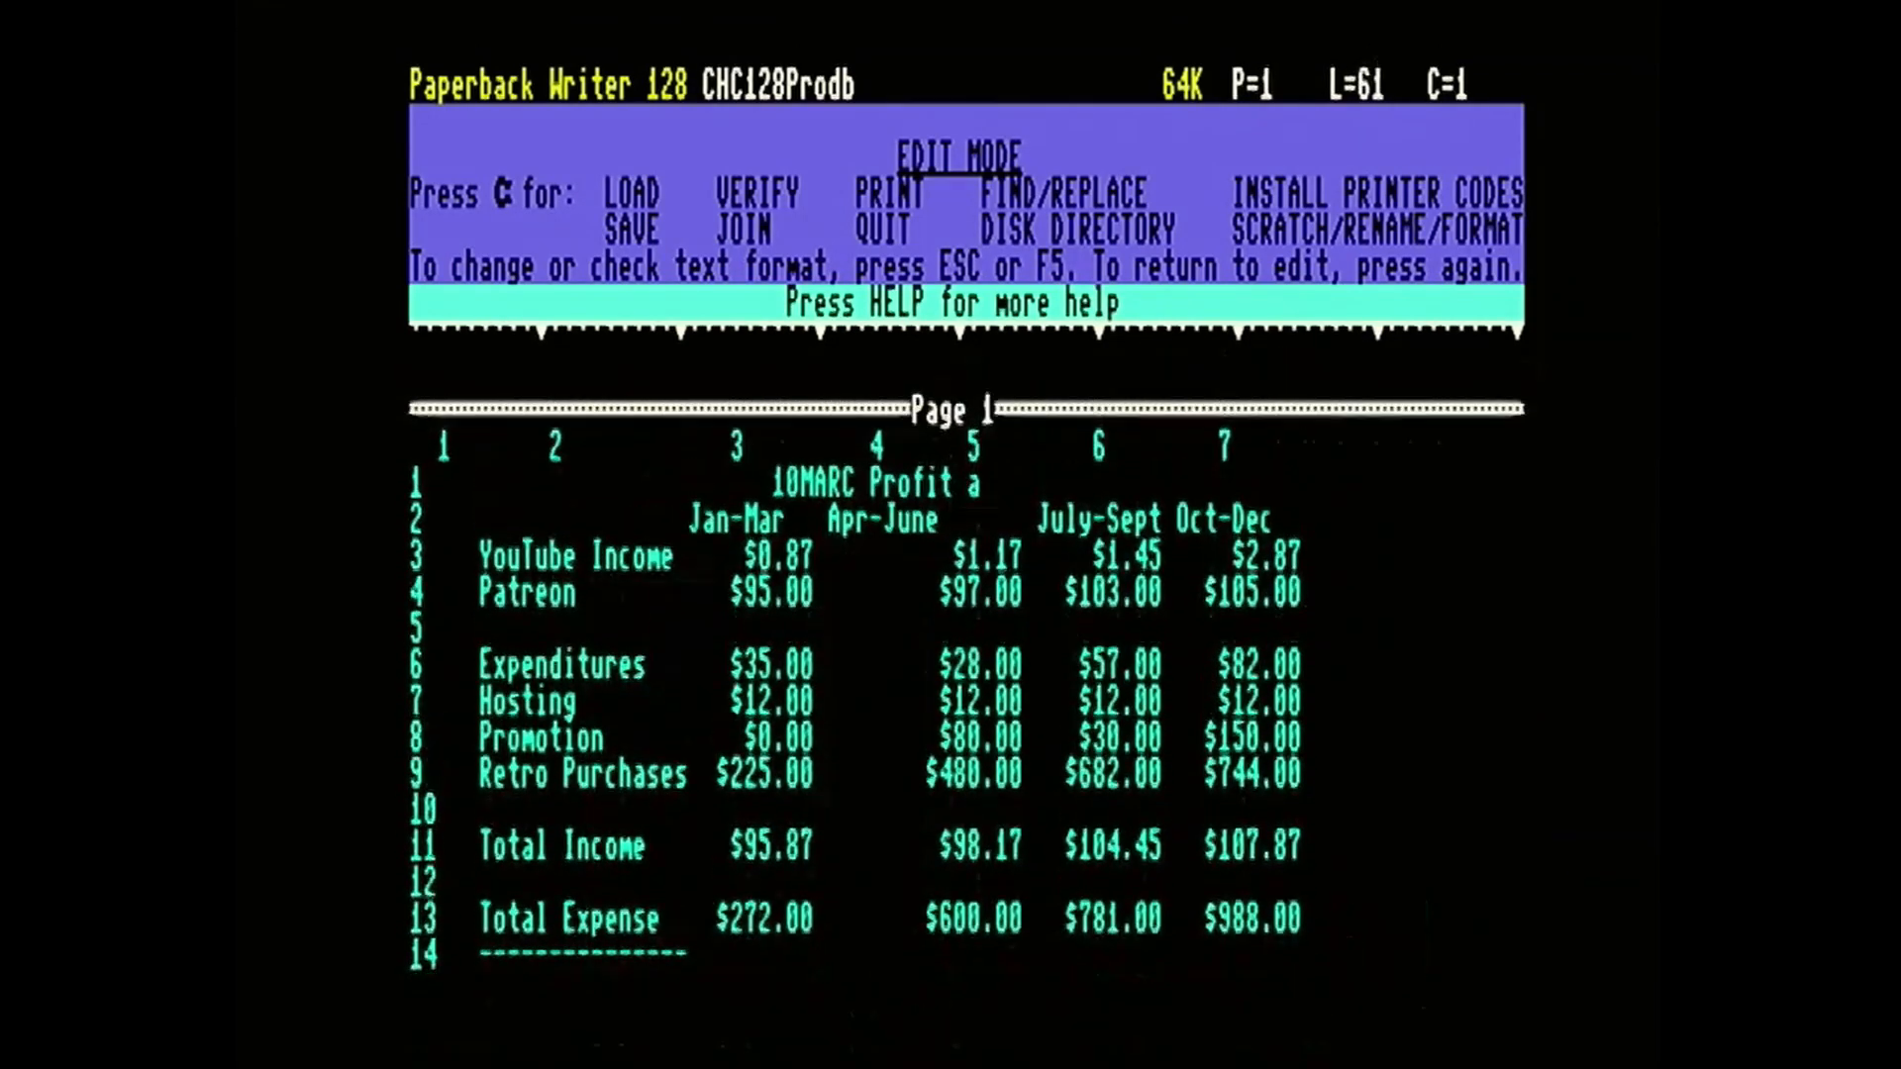
key("Down")
key("Down")
key("Down")
key("Down")
key("Down")
key("Down")
key("Down")
key("Down")
key("Down")
key("Down")
key("Down")
key("Down")
key("Down")
key("Down")
key("Down")
key("Down")
key("Down")
key("Down")
key("Down")
key("Down")
key("Down")
key("Down")
key("Down")
key("Down")
key("Down")
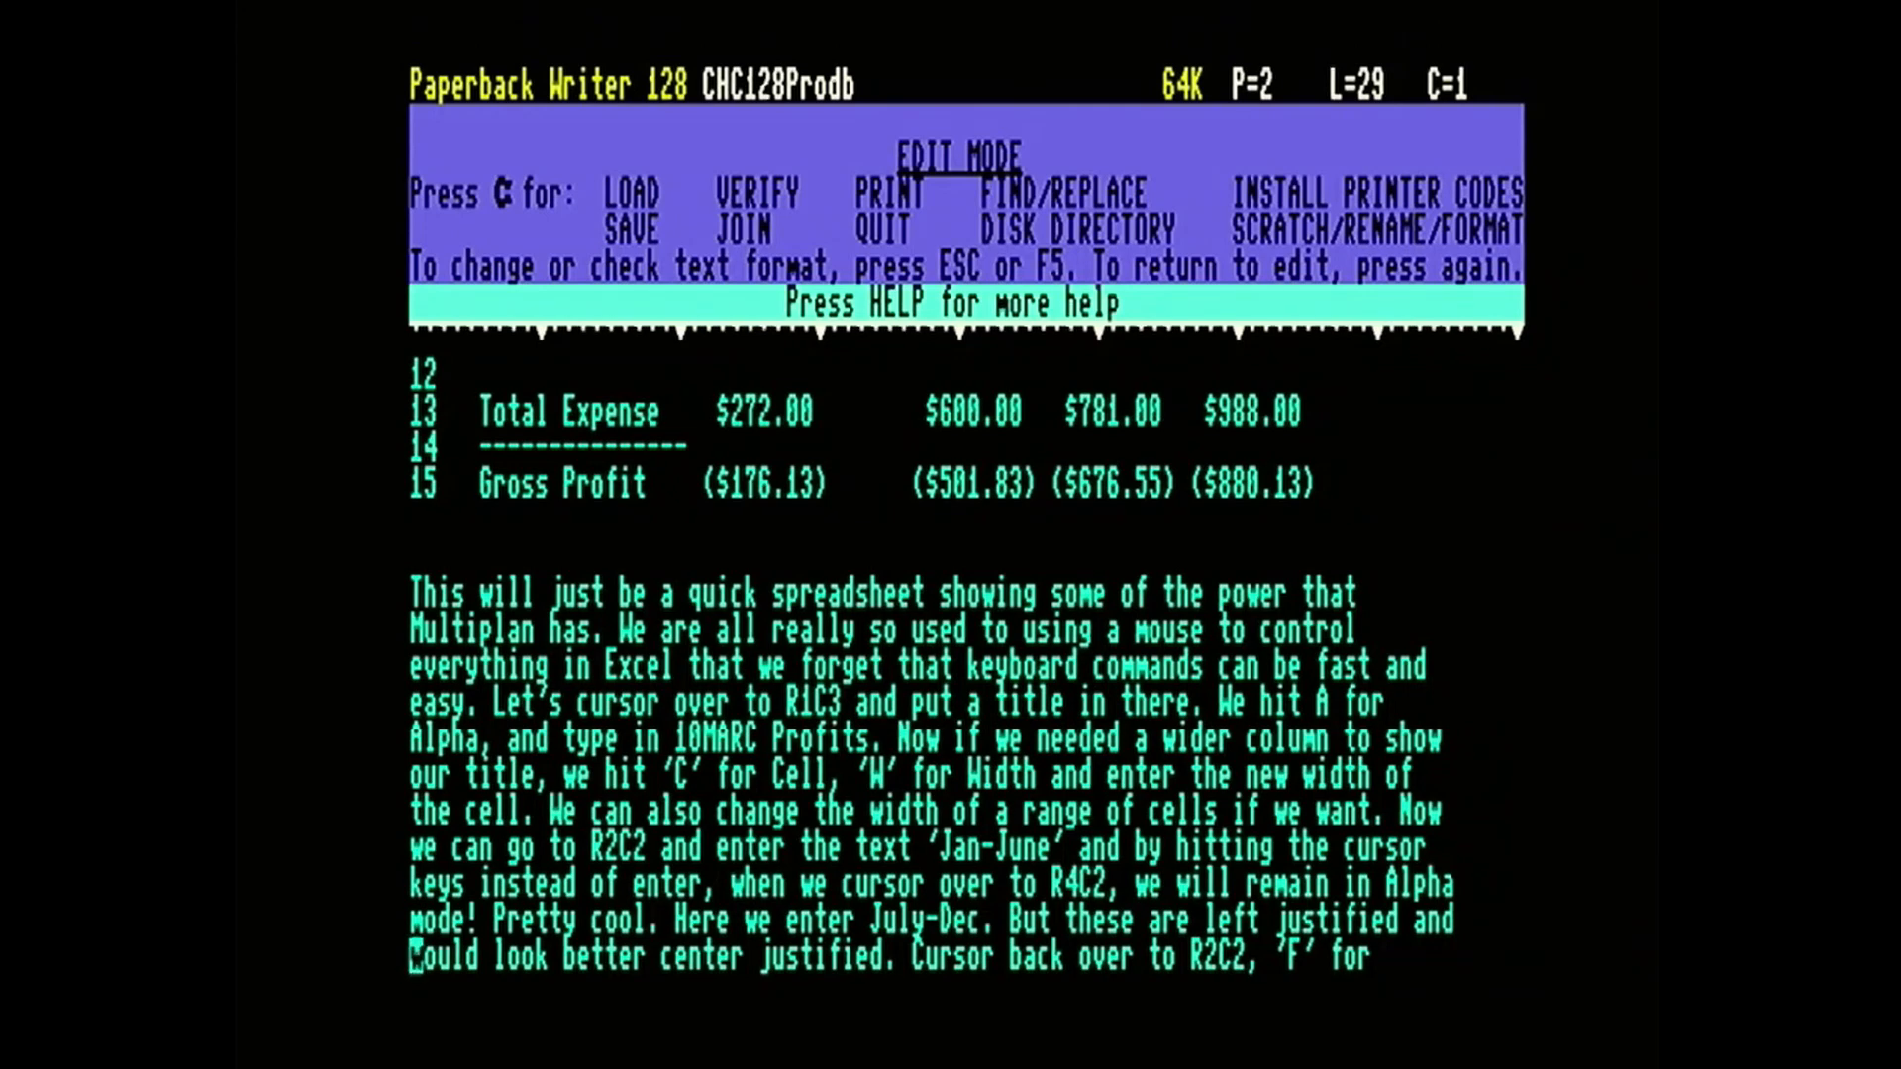
key("Up")
key("Up")
key("Up")
key("Up")
Review the Text Formatting options, from margins and spacing to page length, header and footer settings, and return to editing.
key("Escape")
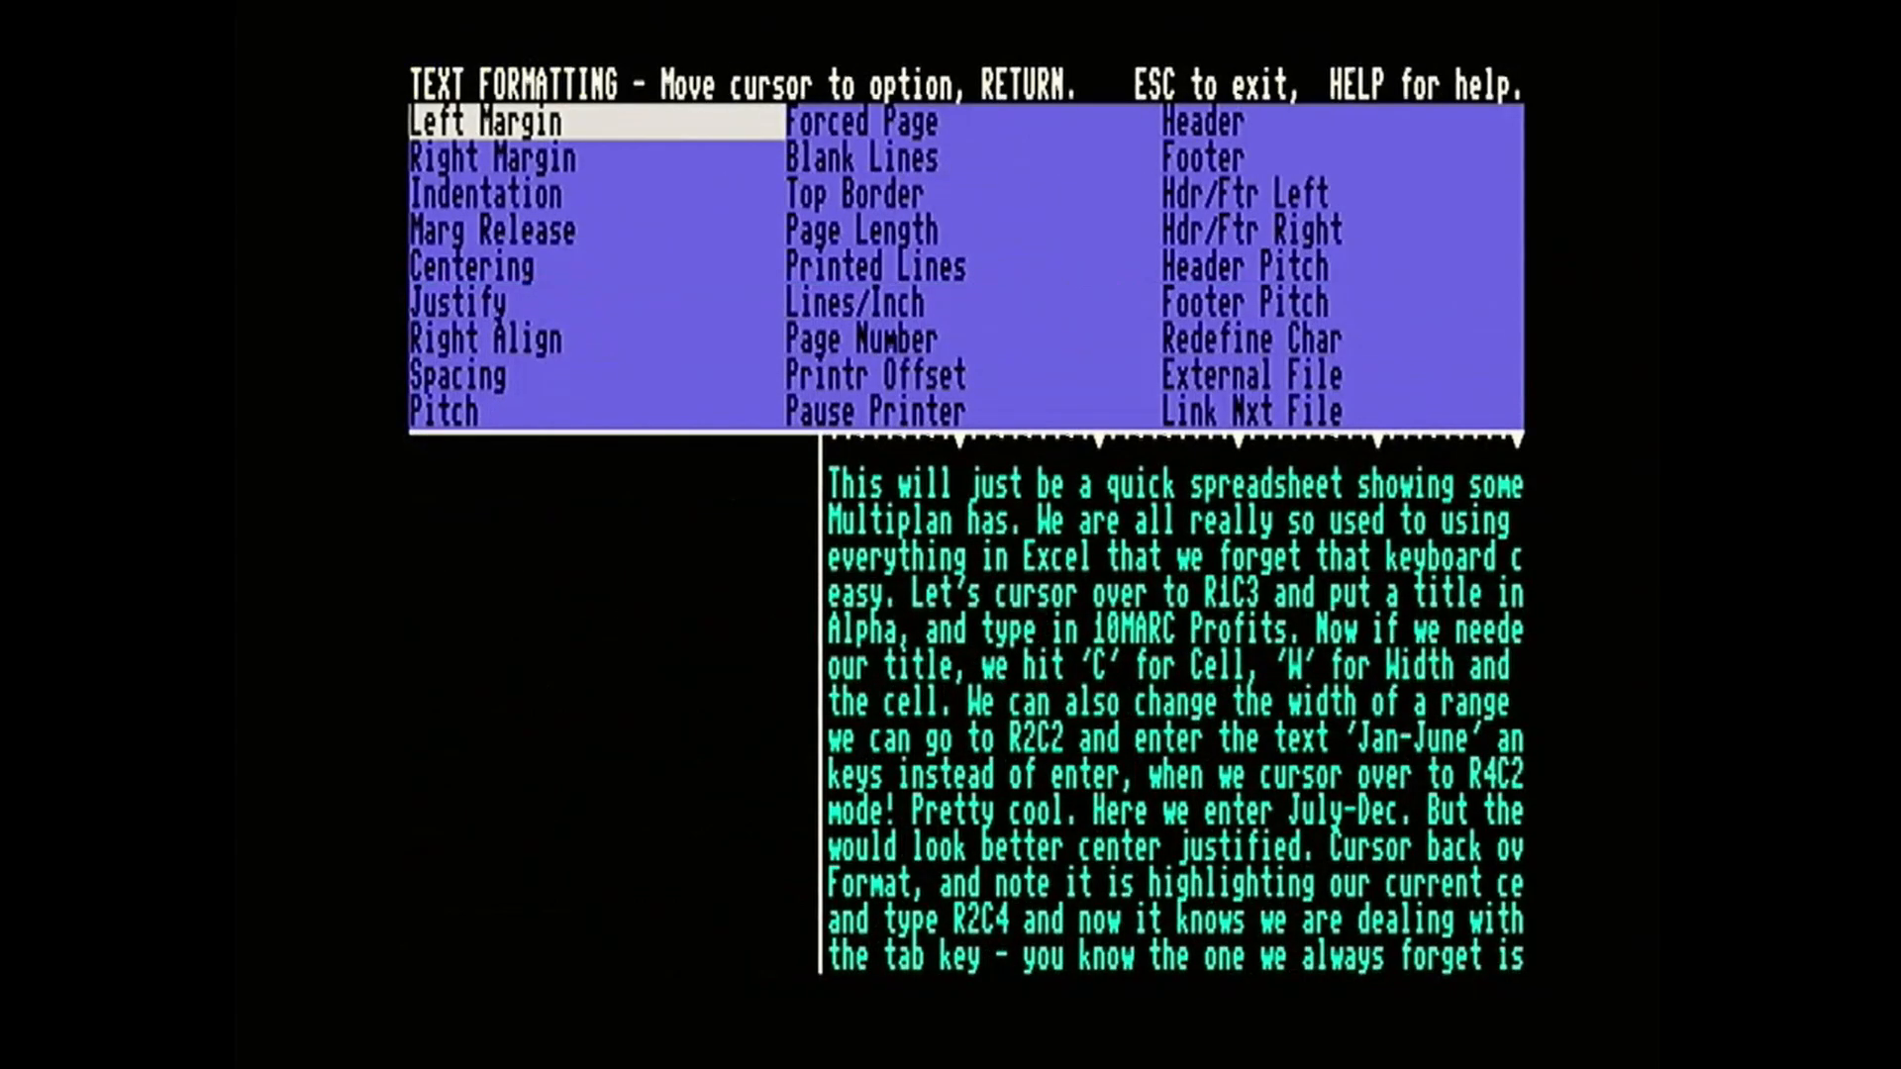
key("Down")
key("Down")
key("Down")
key("Down")
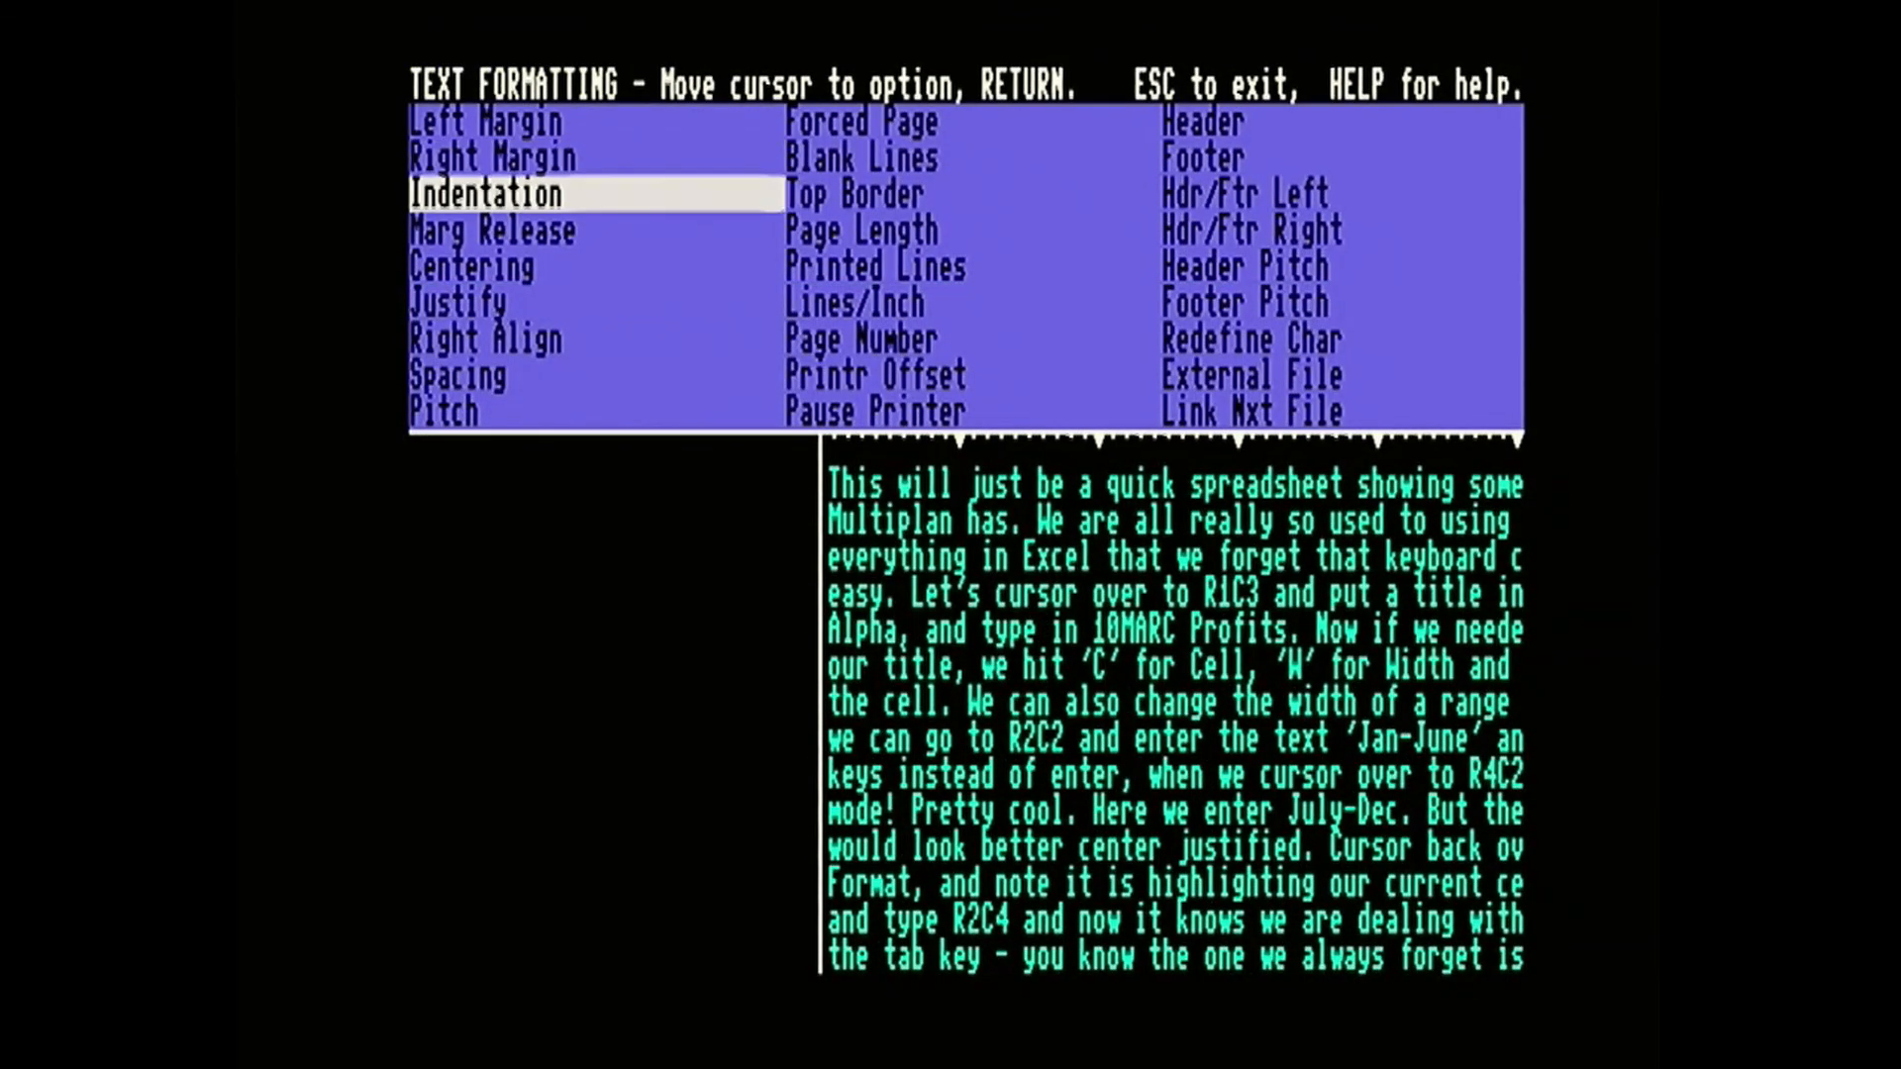
key("Down")
key("Down")
key("Down")
key("Down")
key("Down")
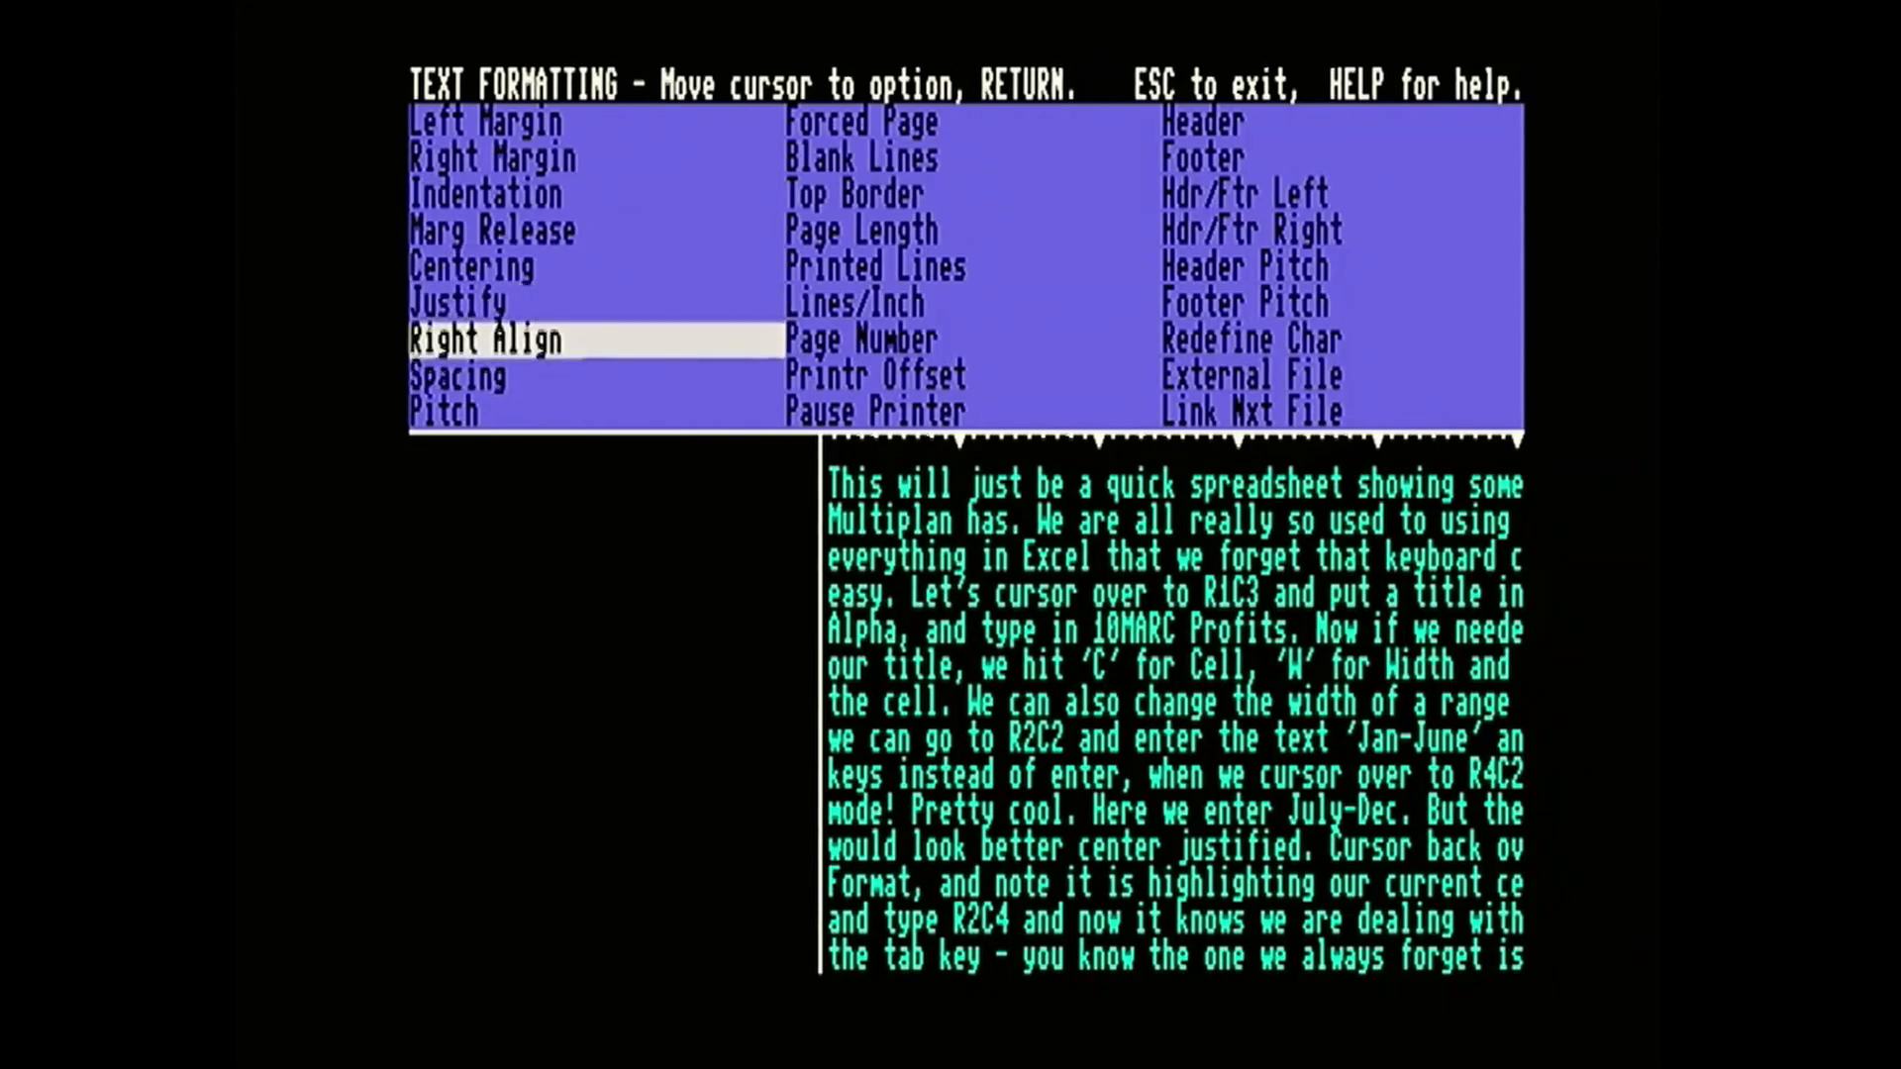
key("Down")
key("Down")
key("Down")
key("Down")
key("Down")
key("Down")
key("Down")
key("Down")
key("Down")
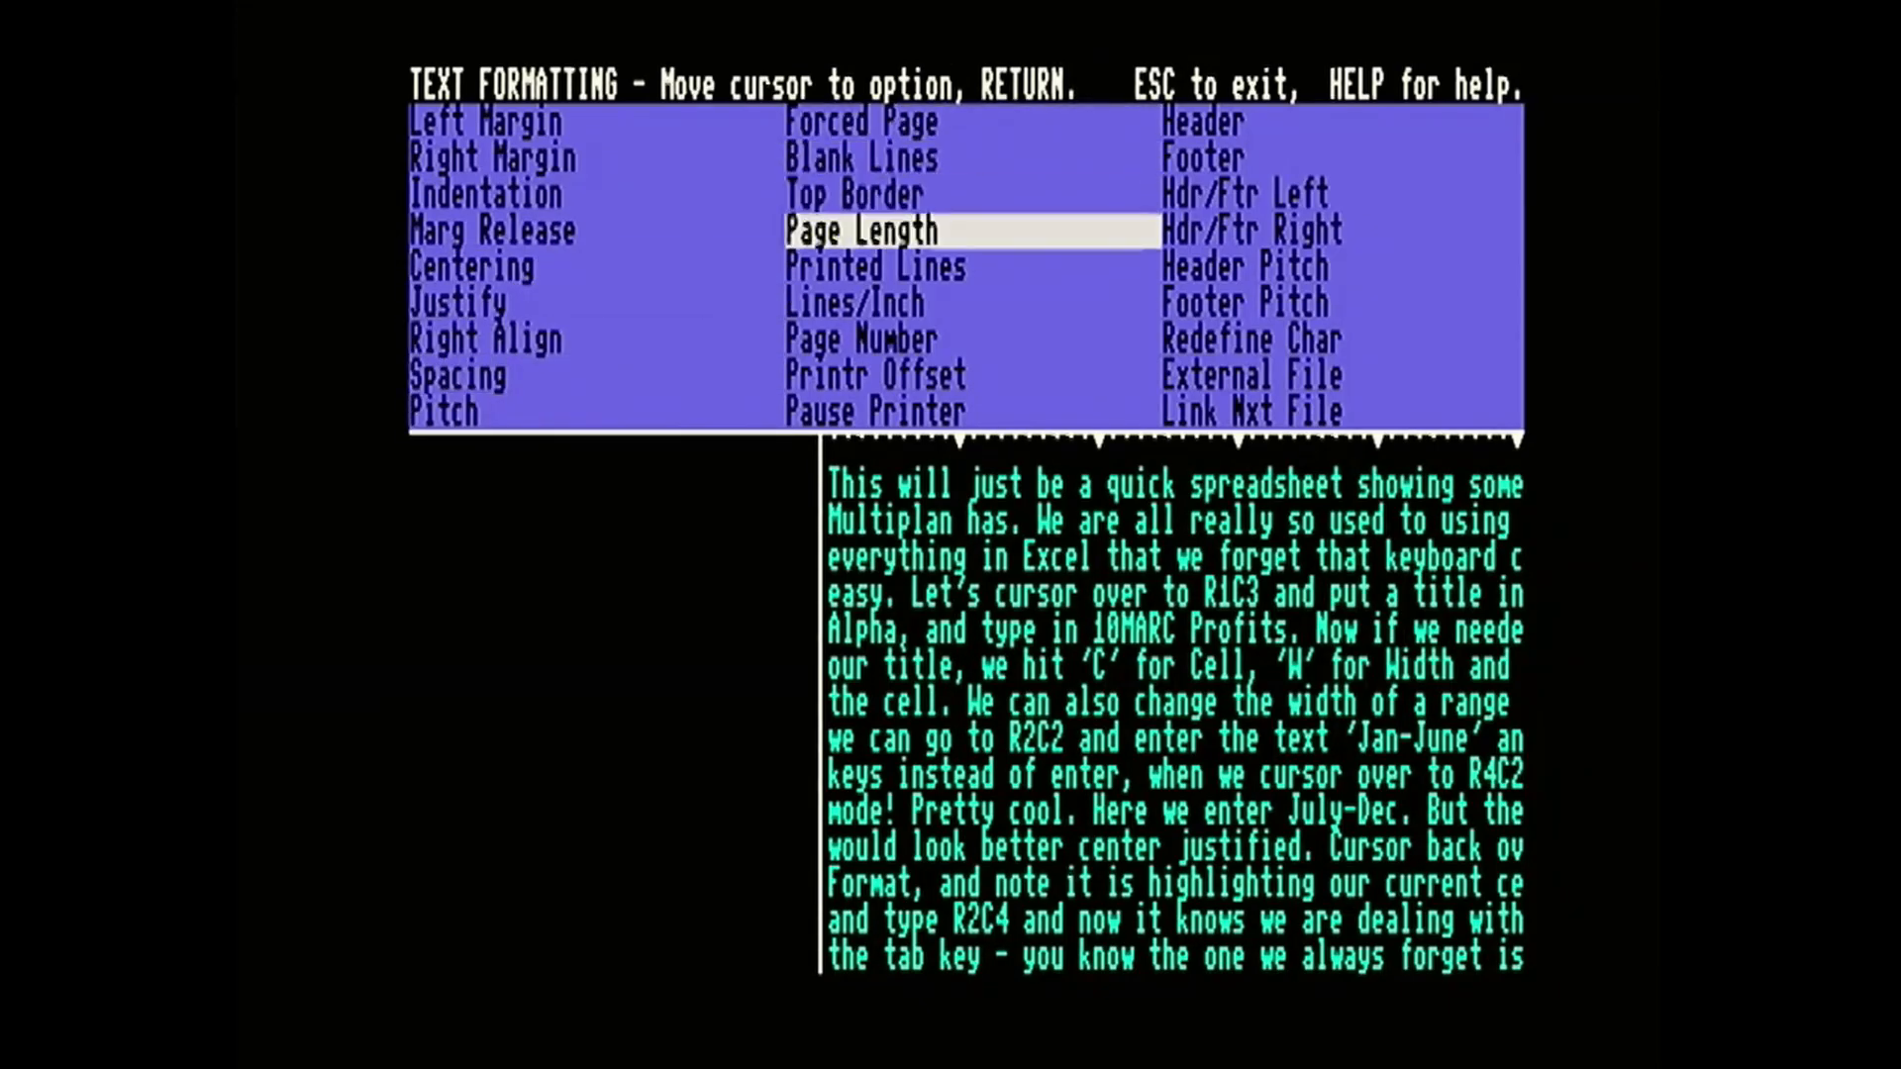
key("Down")
key("Down")
key("Down")
key("Down")
key("Down")
key("Down")
key("Down")
key("Down")
key("Down")
key("Down")
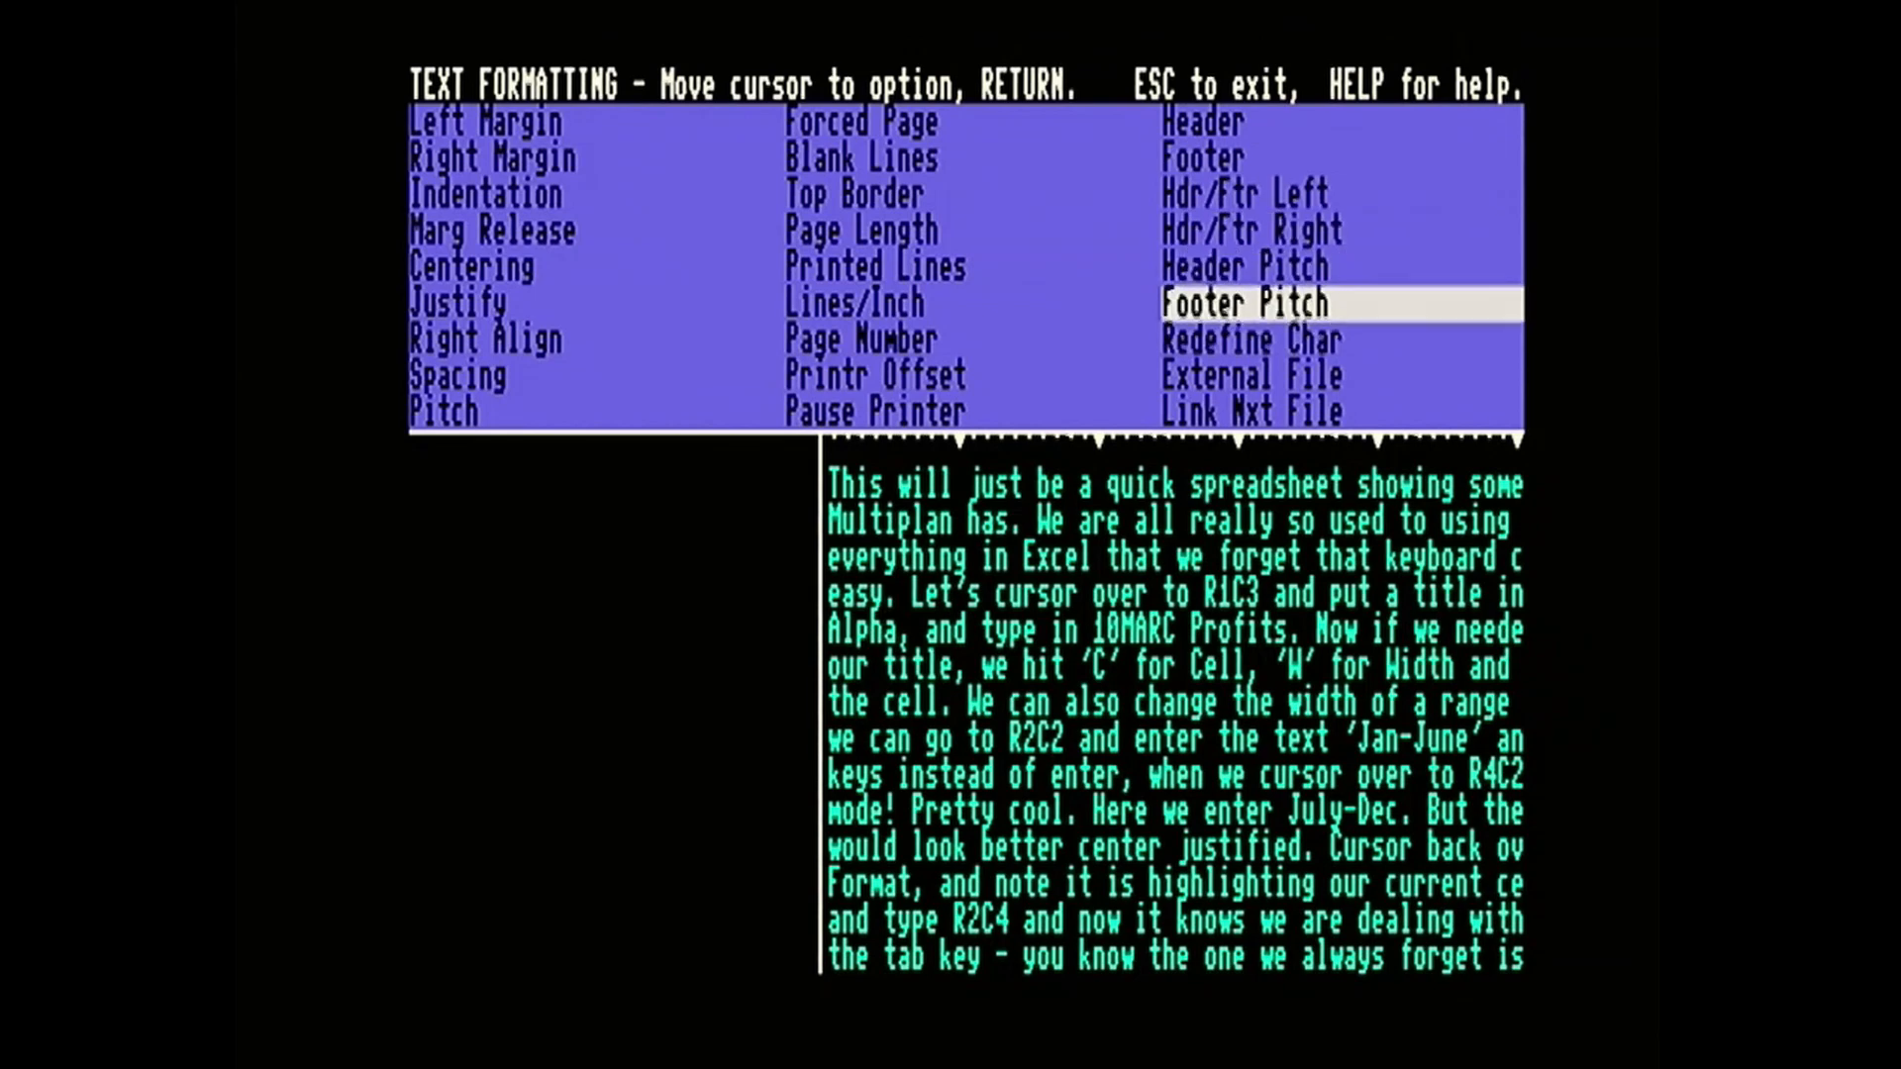
key("Down")
key("Down")
key("Down")
key("Down")
key("Down")
key("Down")
key("Down")
key("Down")
key("Down")
key("Down")
key("Down")
key("Down")
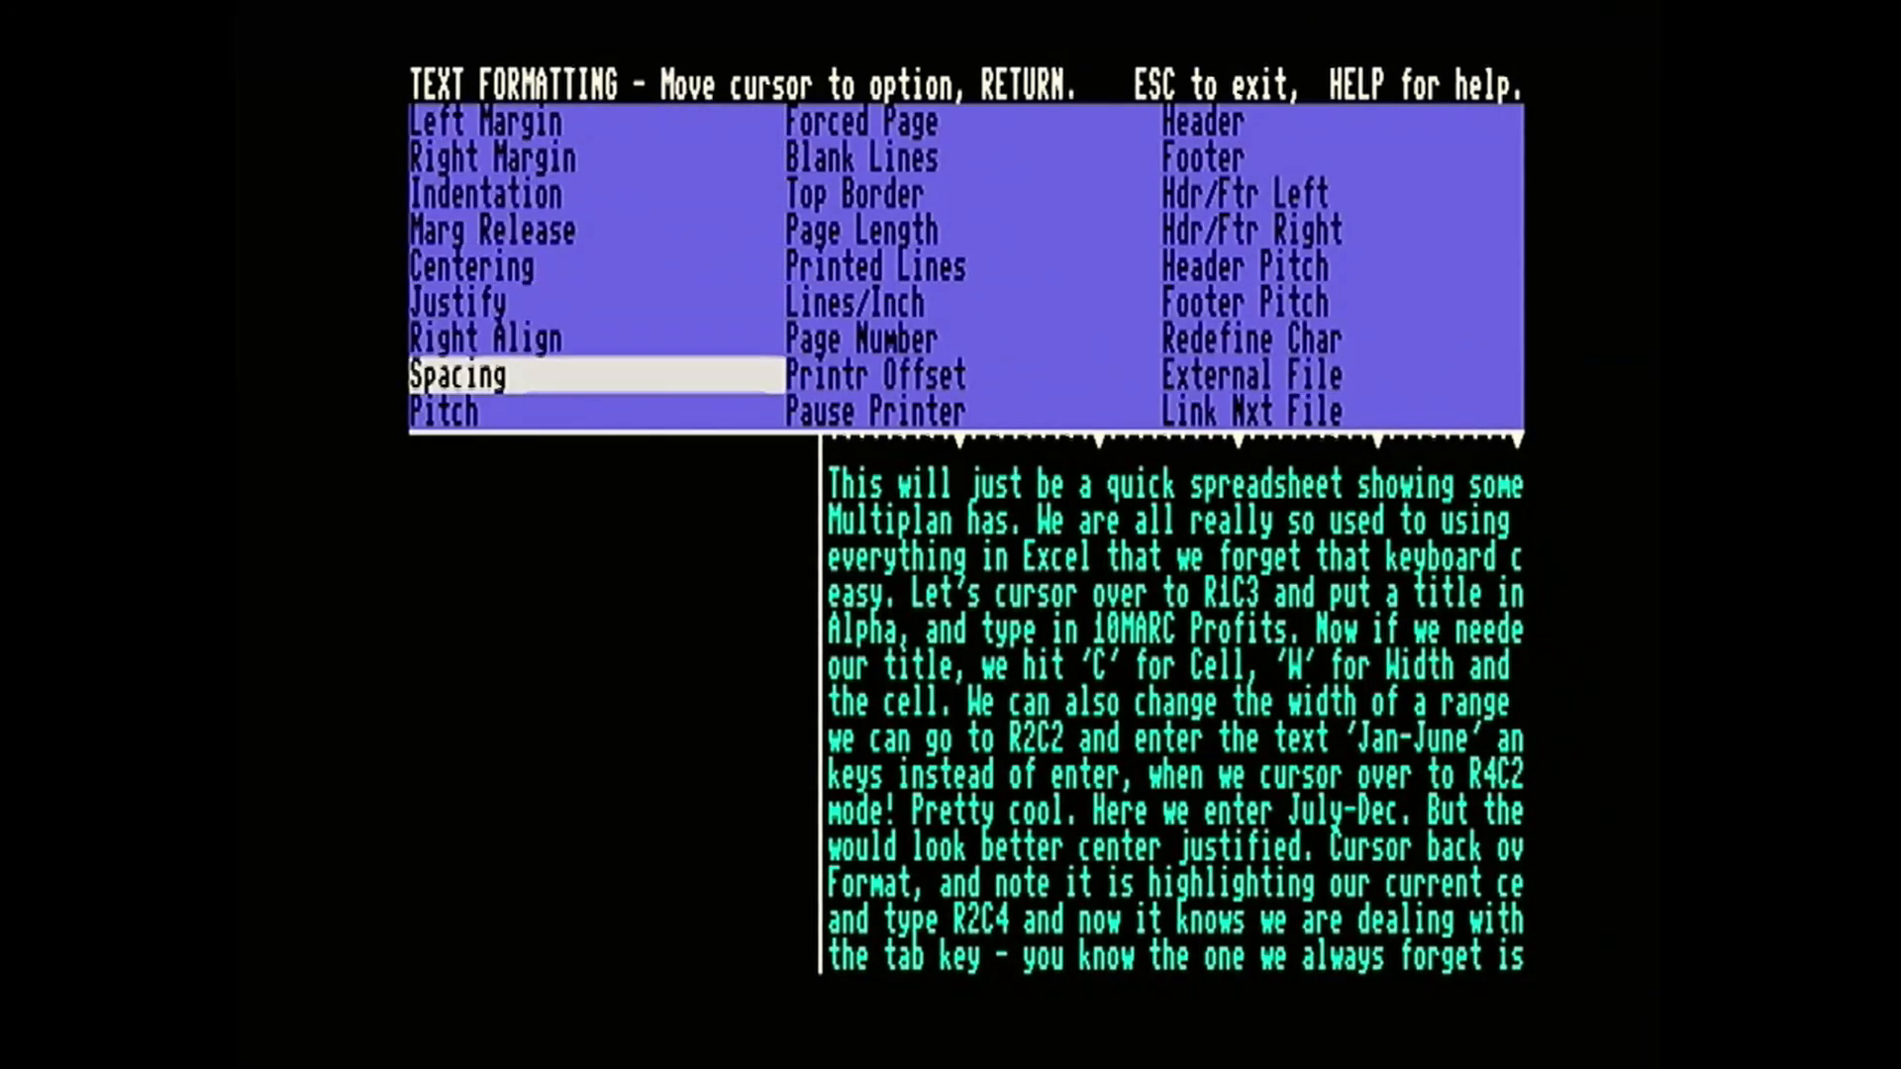
key("Down")
key("Down")
key("Down")
key("Down")
key("Down")
key("Down")
key("Down")
key("Down")
key("Down")
key("Down")
key("Down")
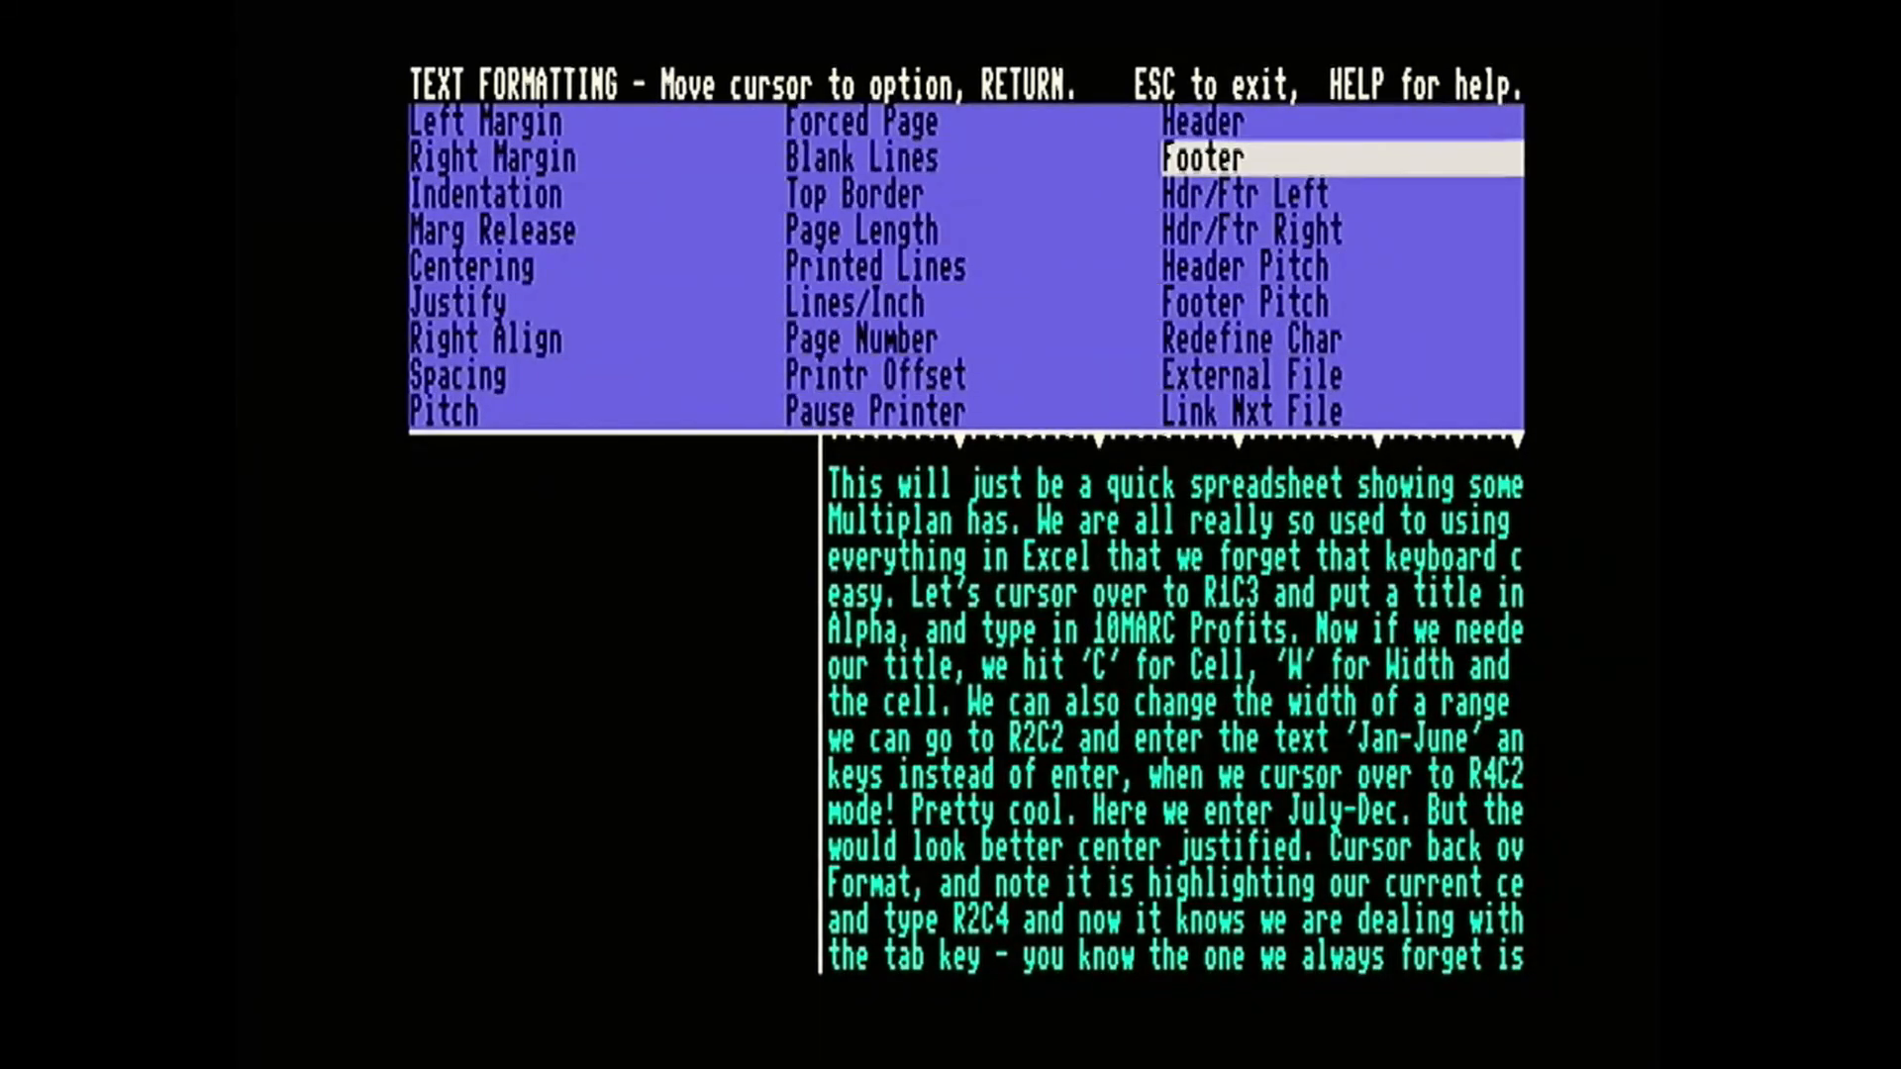
key("Down")
key("Down")
key("Down")
key("Down")
key("Down")
key("Down")
key("Down")
key("Down")
key("Down")
key("Down")
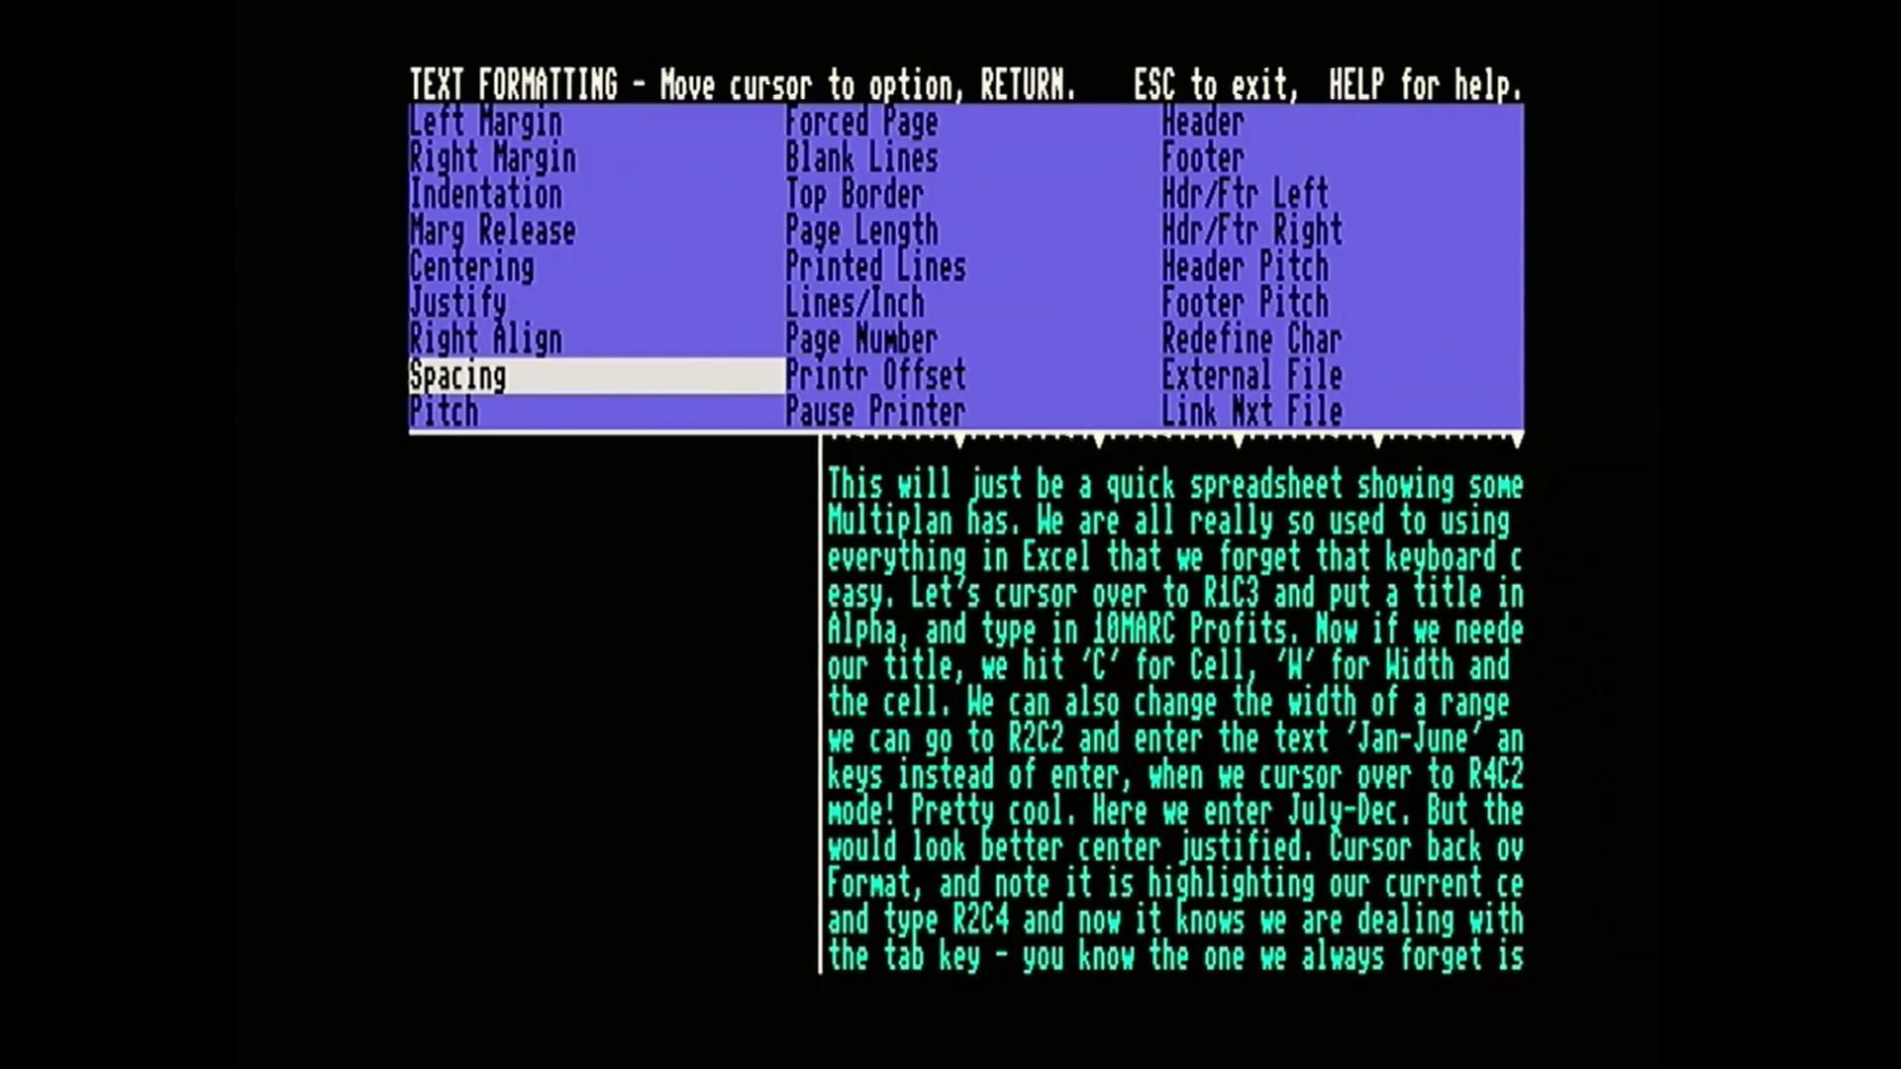
key("Escape")
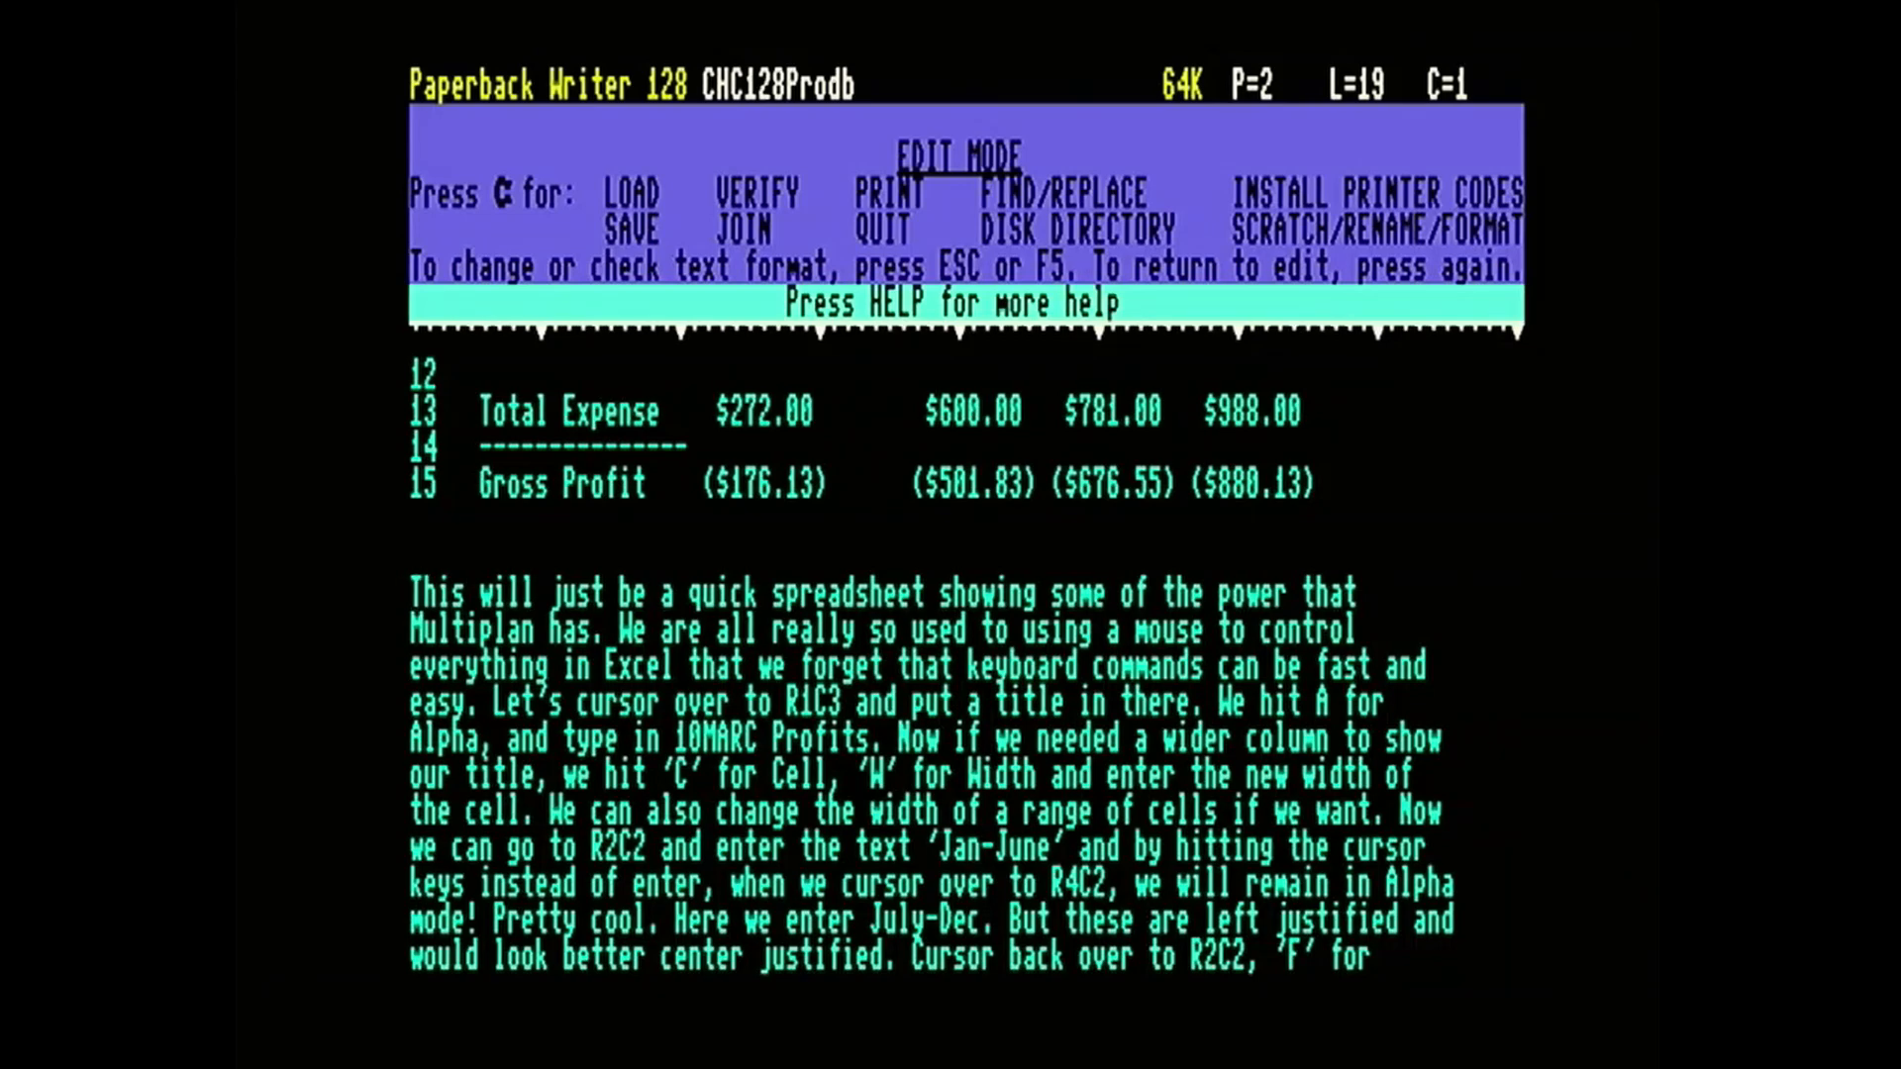
key("Escape")
key("Escape")
Review the print options for page pauses, mail list merging, number of copies and disk file creation, and leave without printing.
key("ctrl")
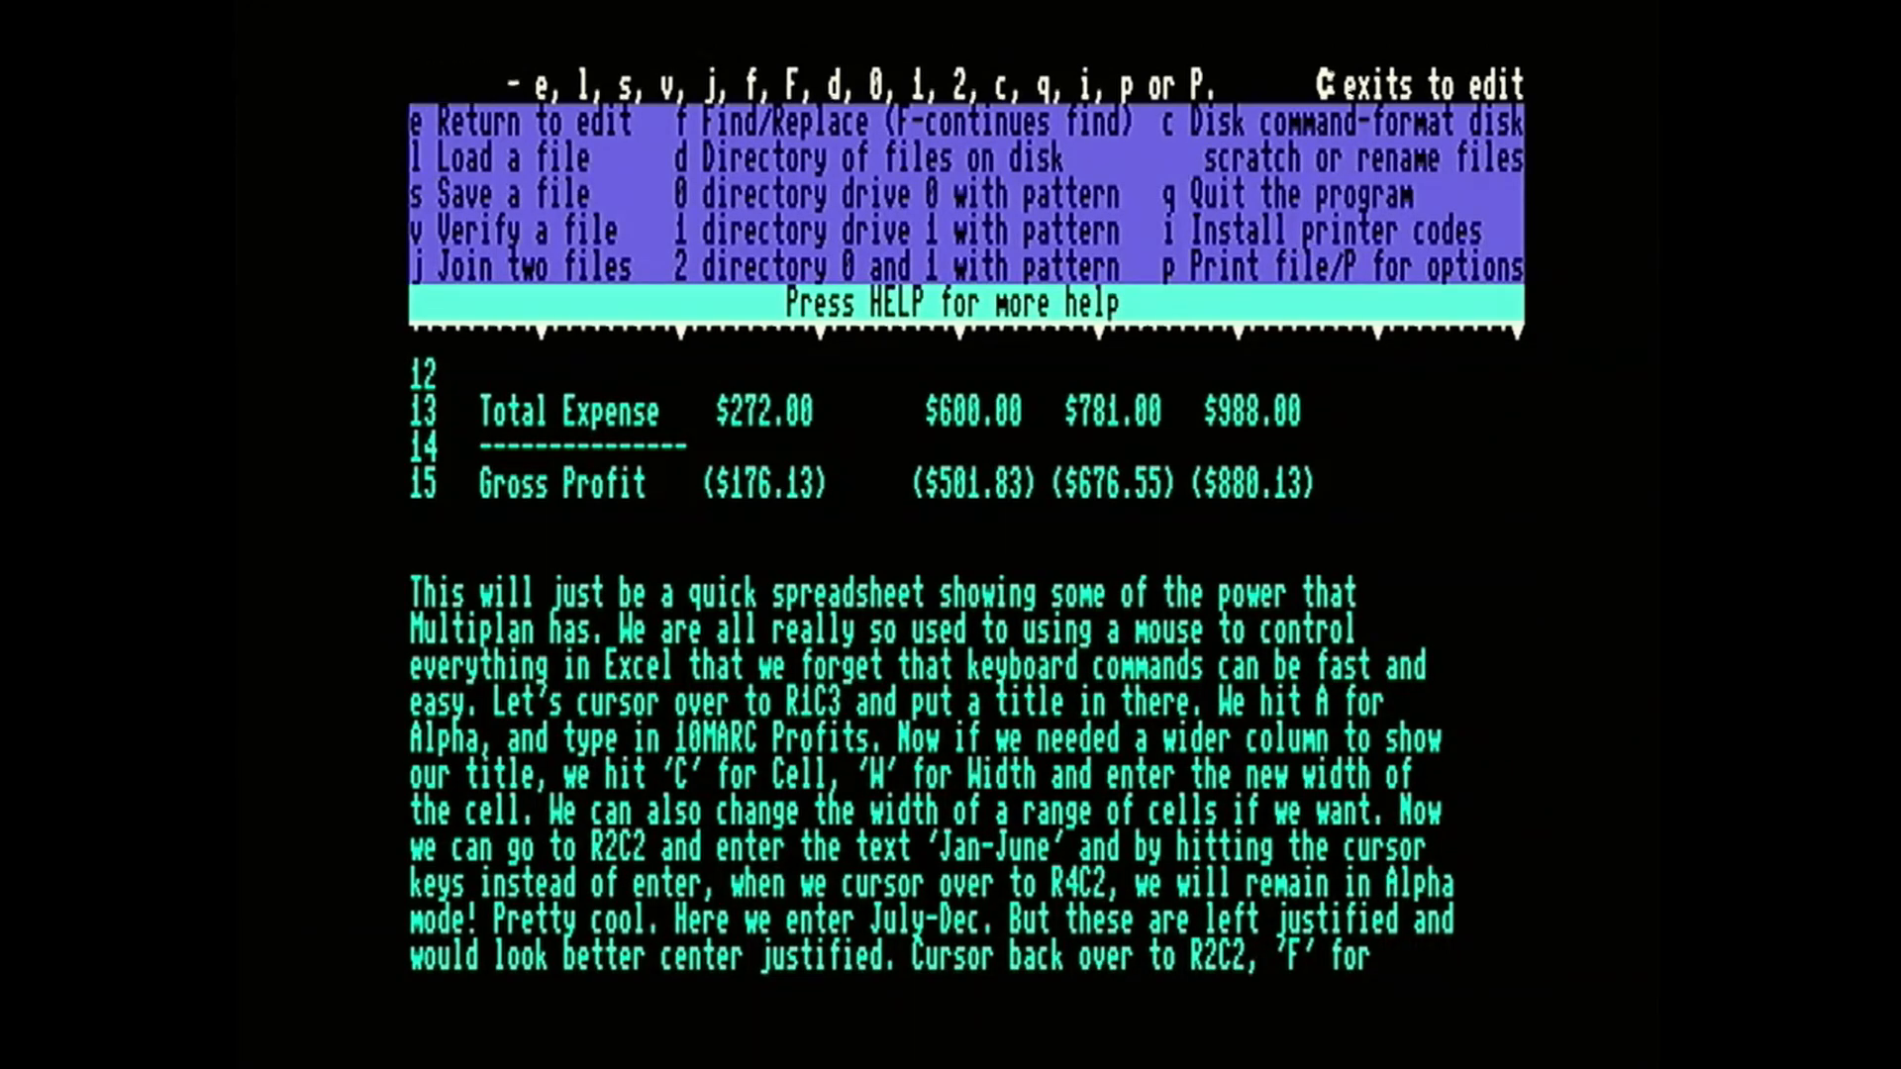
key("p")
key("n")
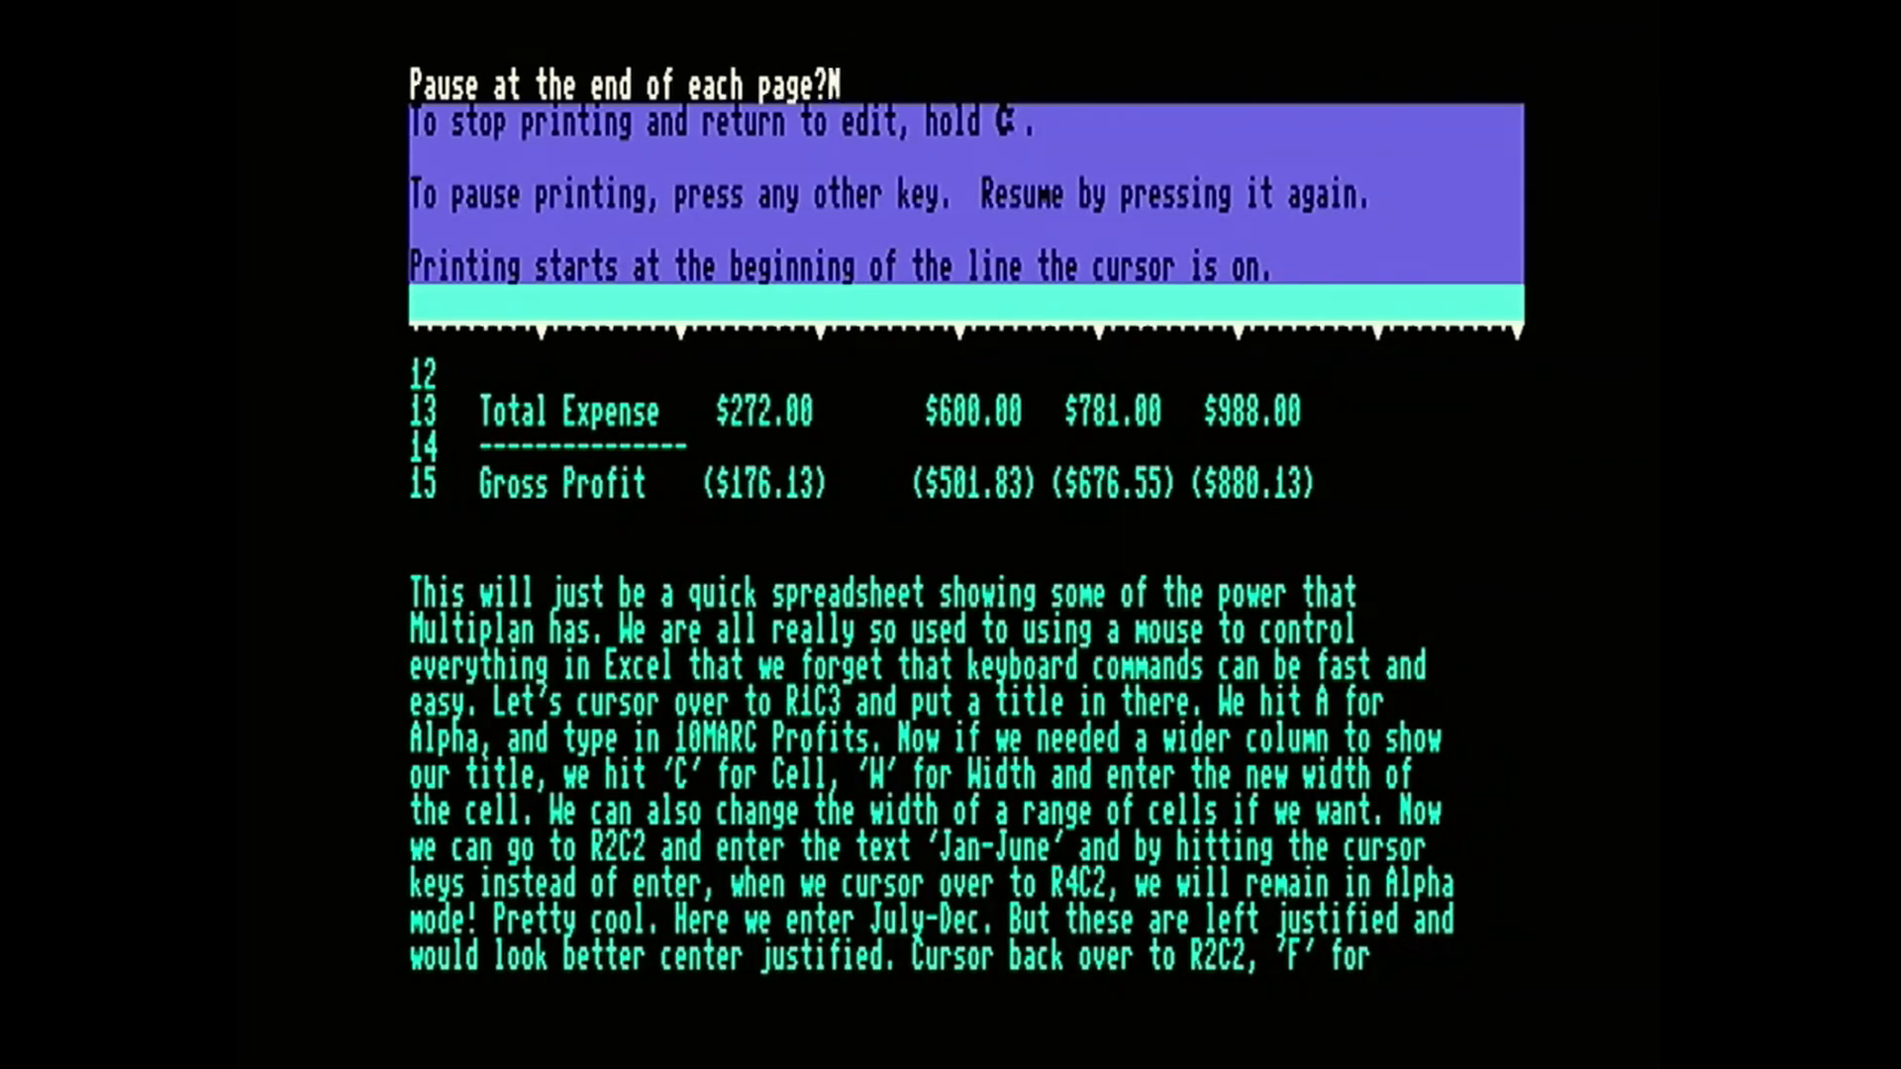
key("Return")
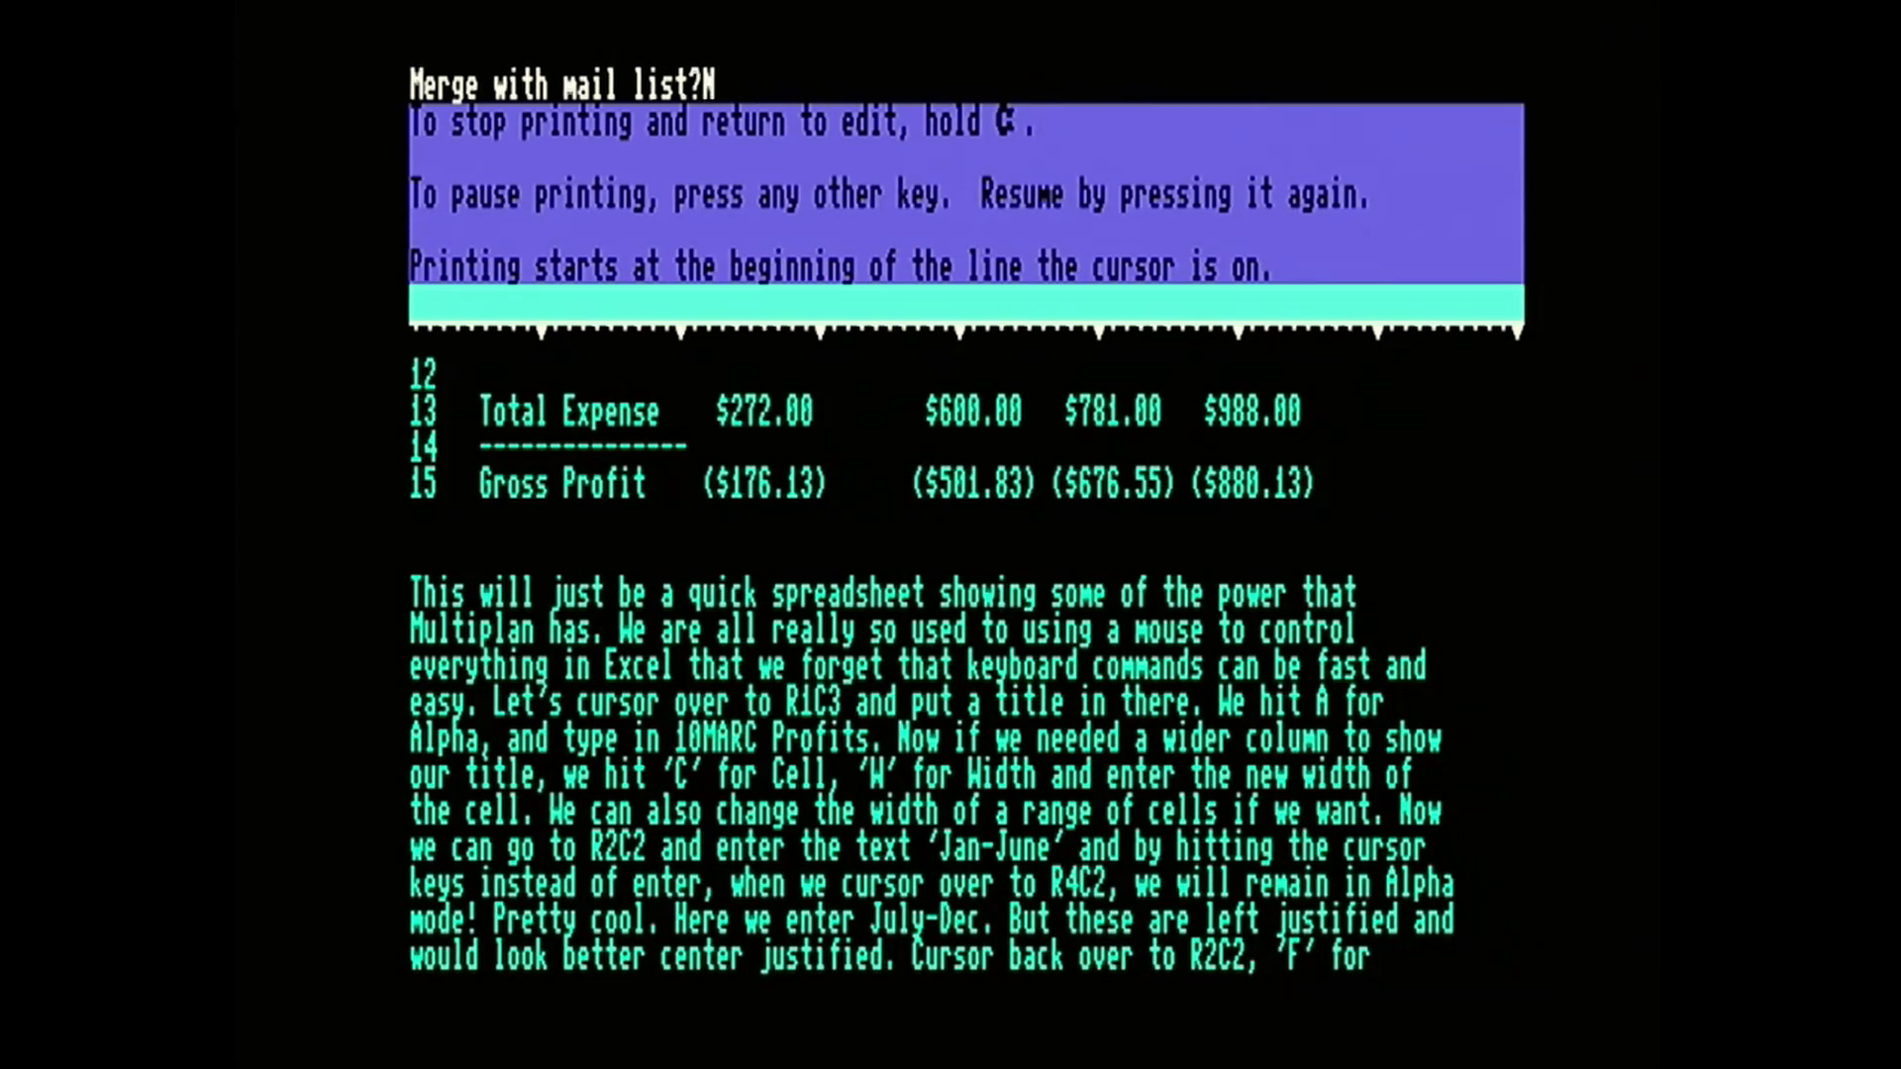
key("Return")
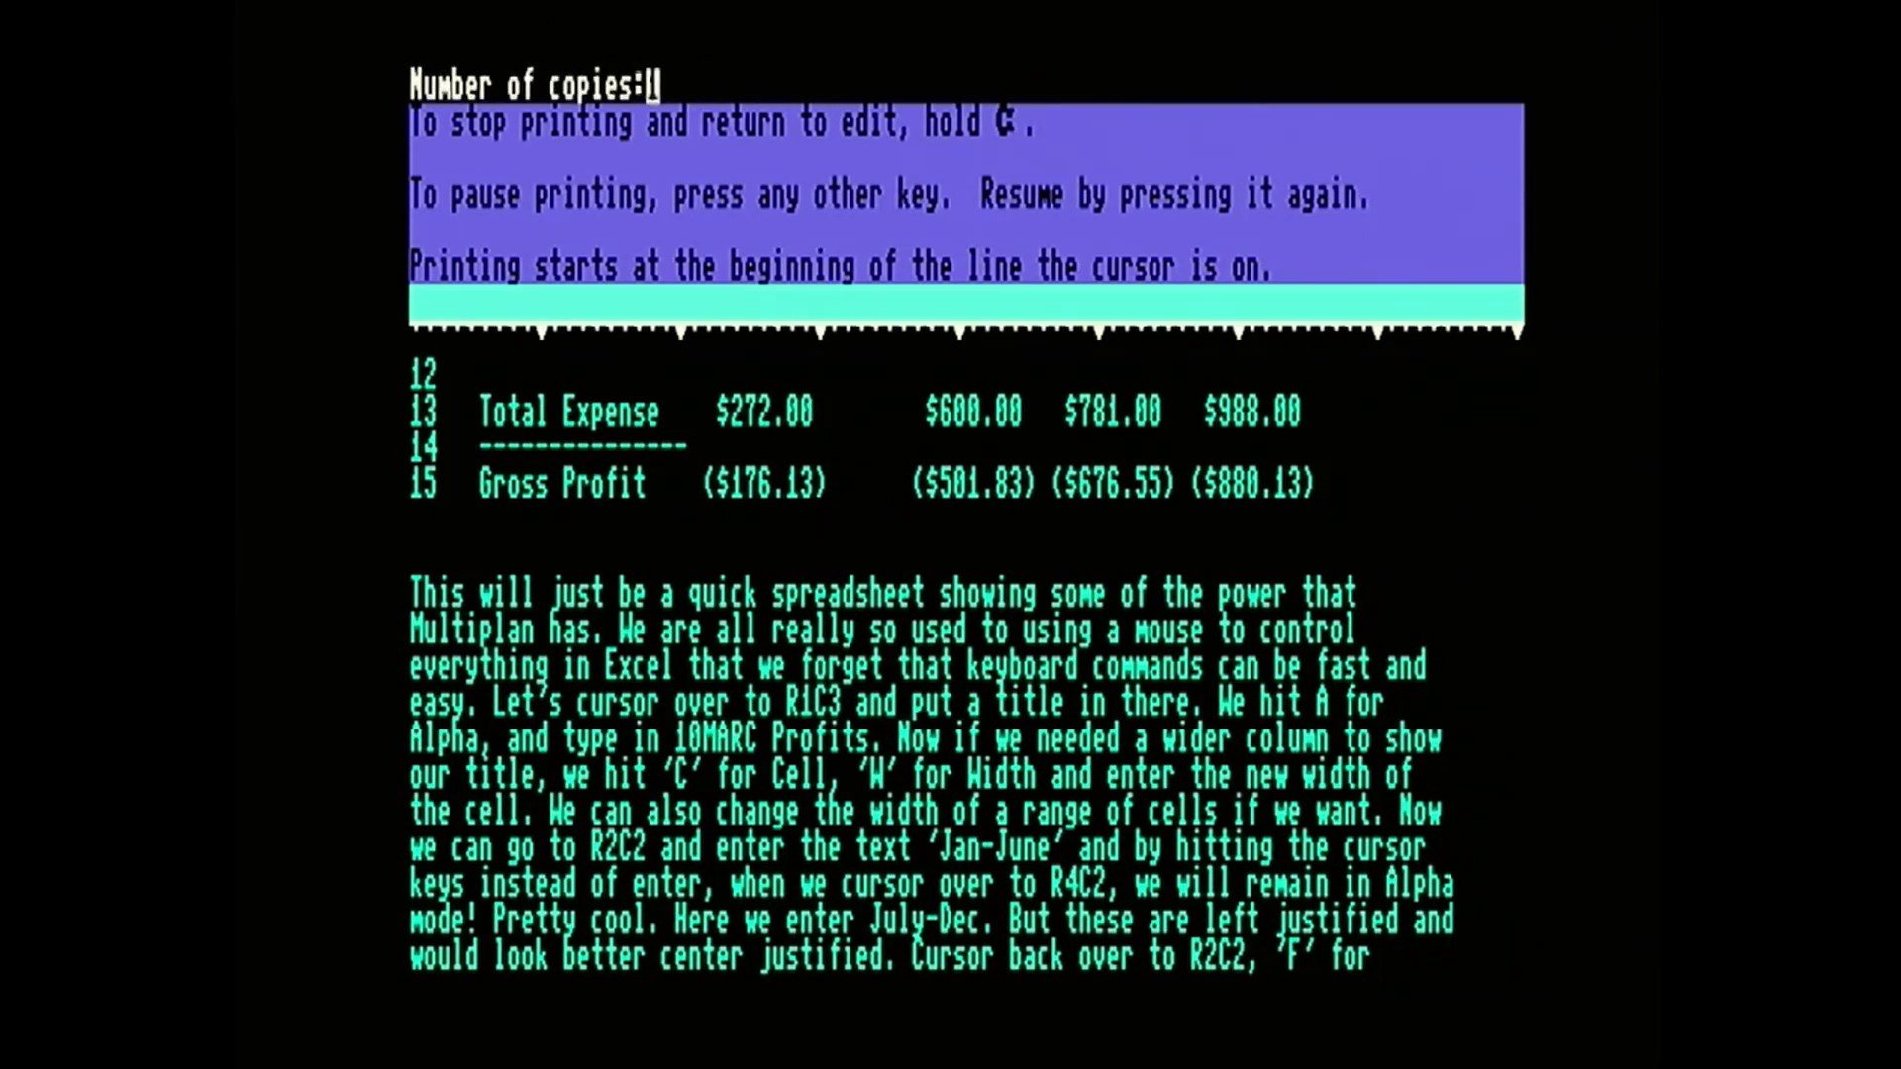
key("Return")
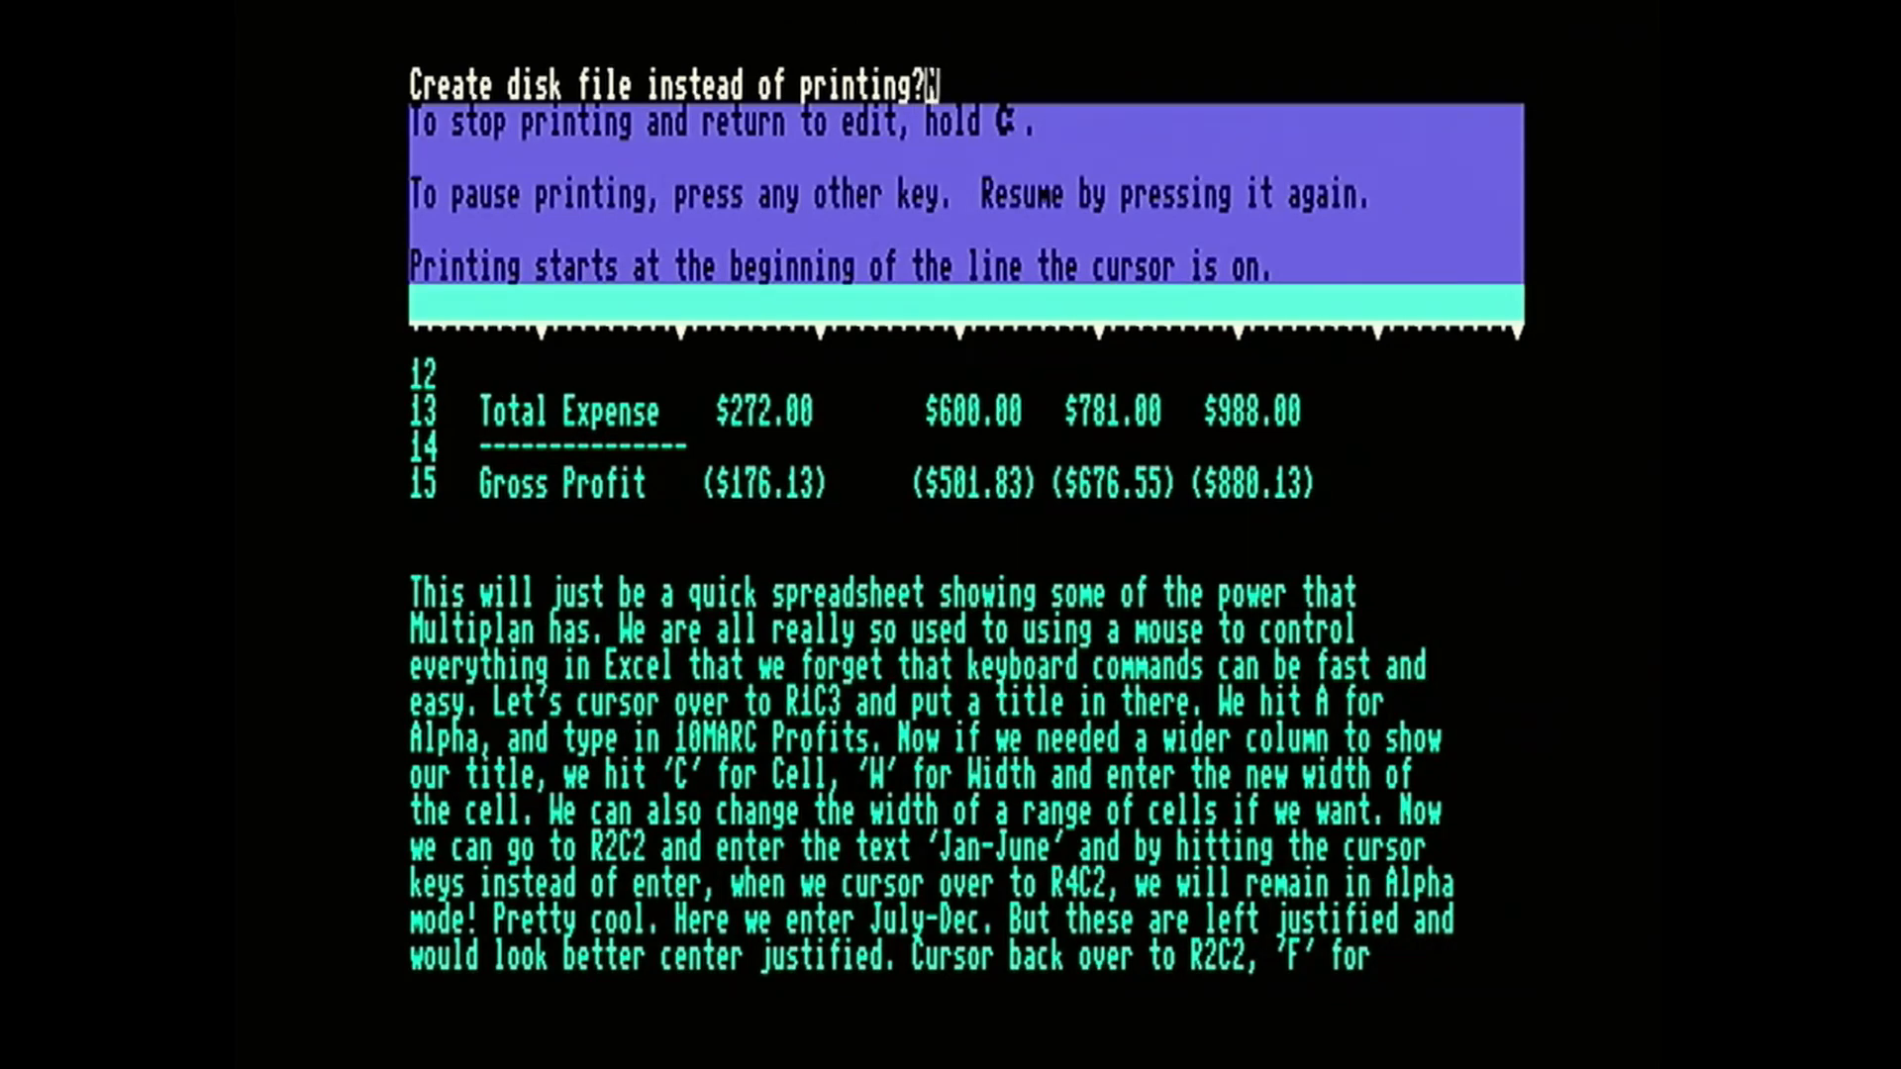
key("Escape")
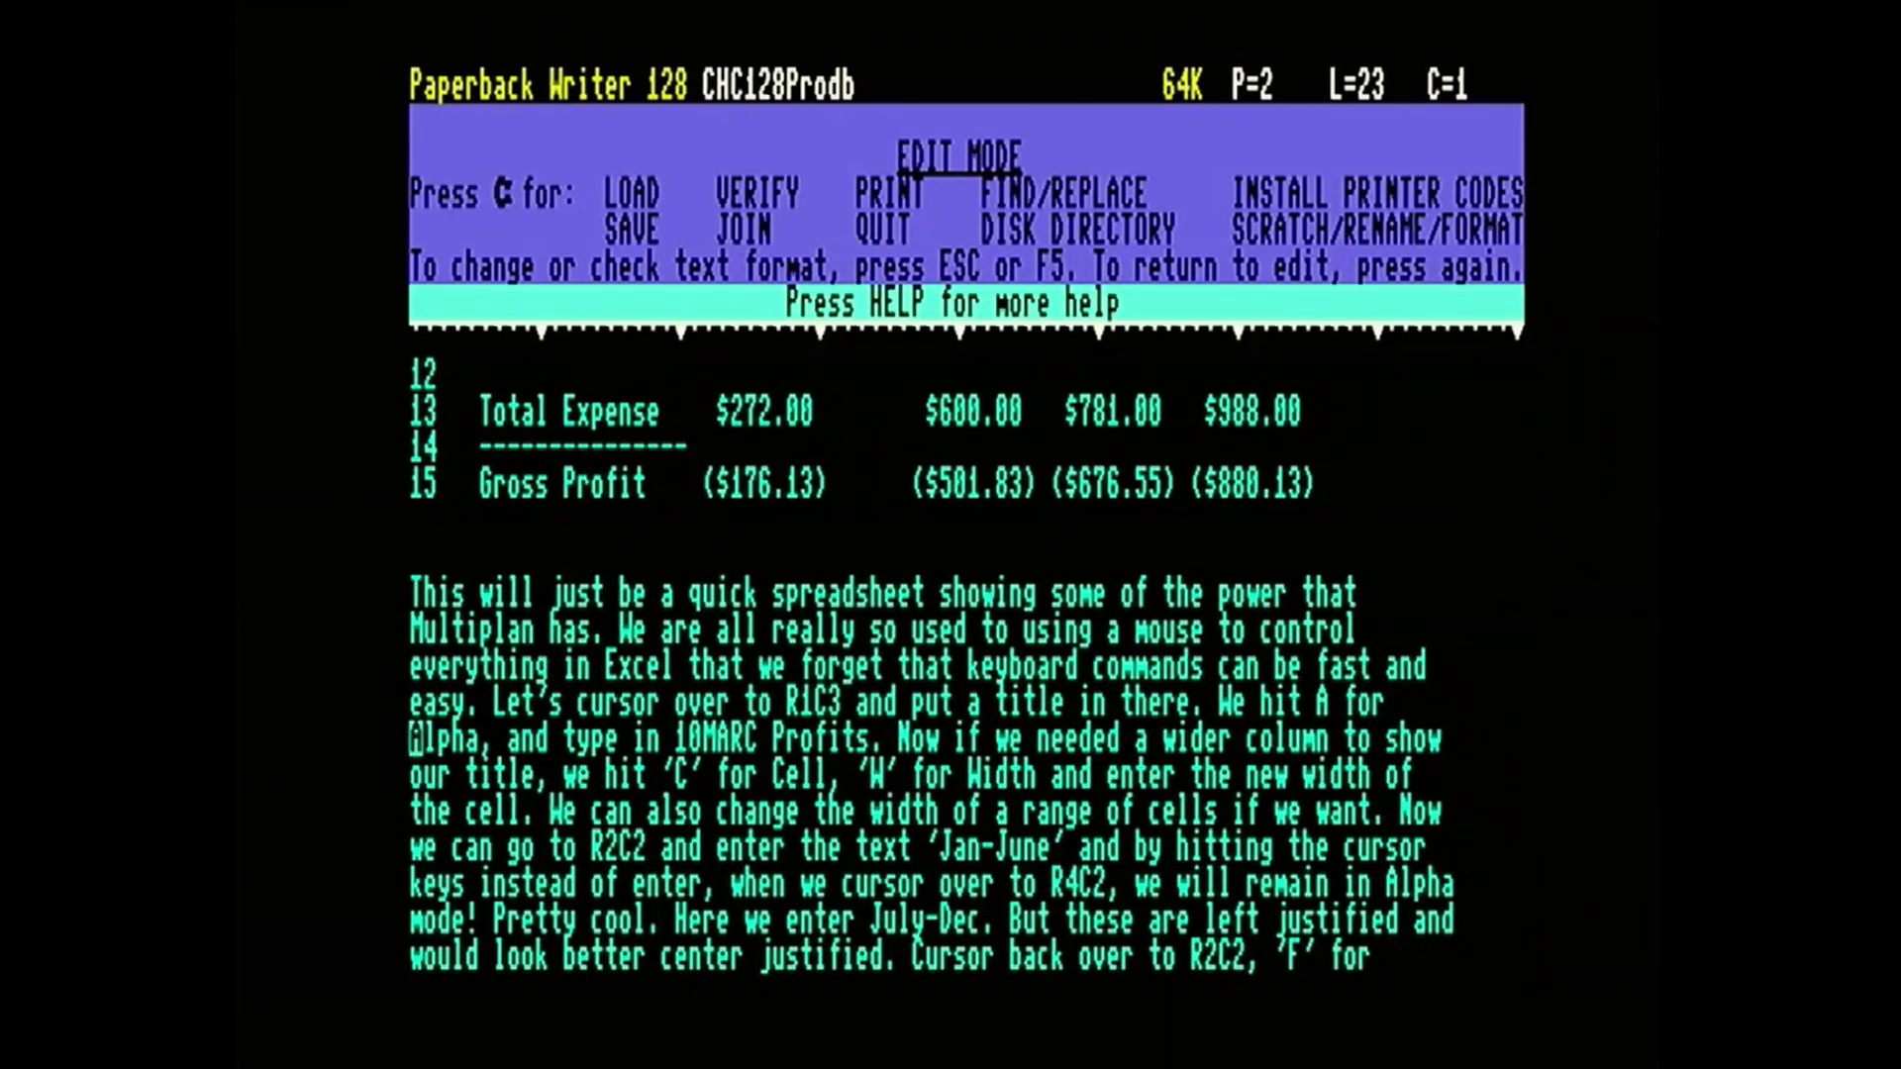
Open the Join prompt for adding another file to the current document, and return to edit mode without naming one.
key("ctrl")
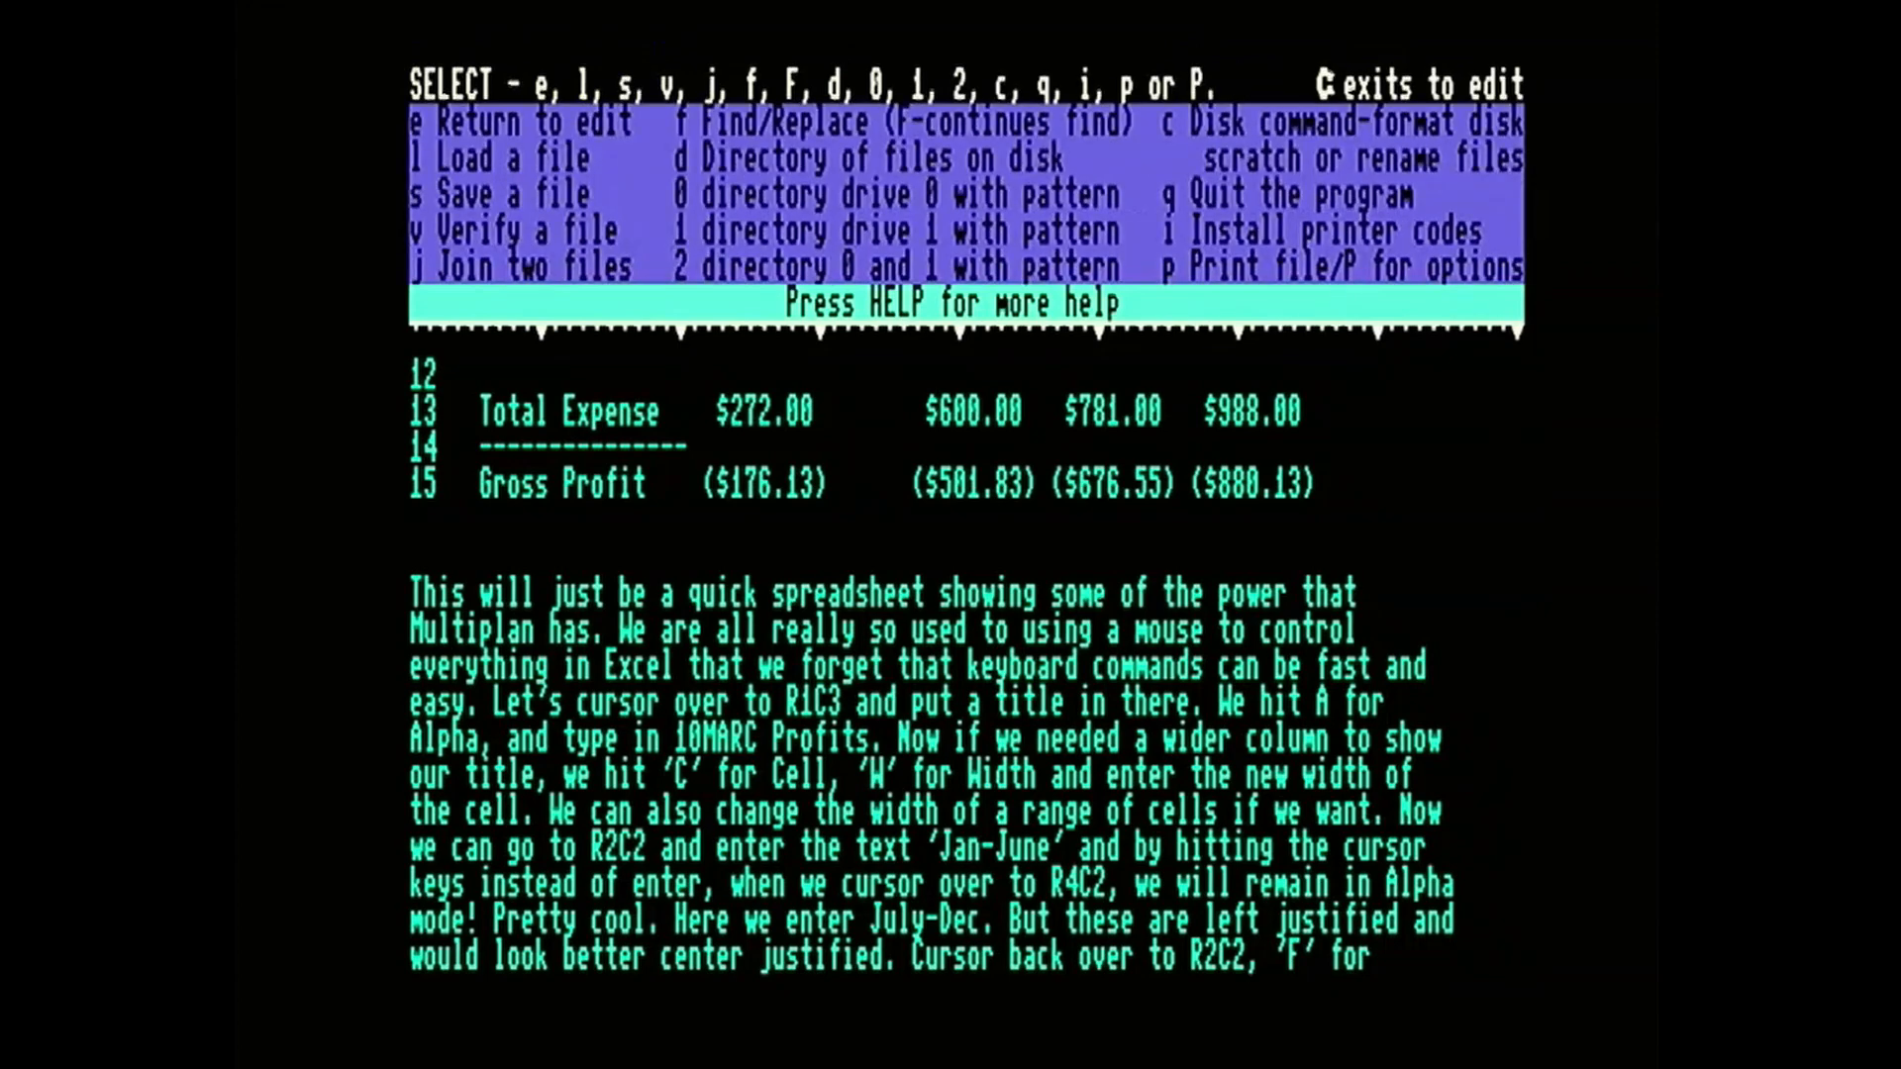
key("j")
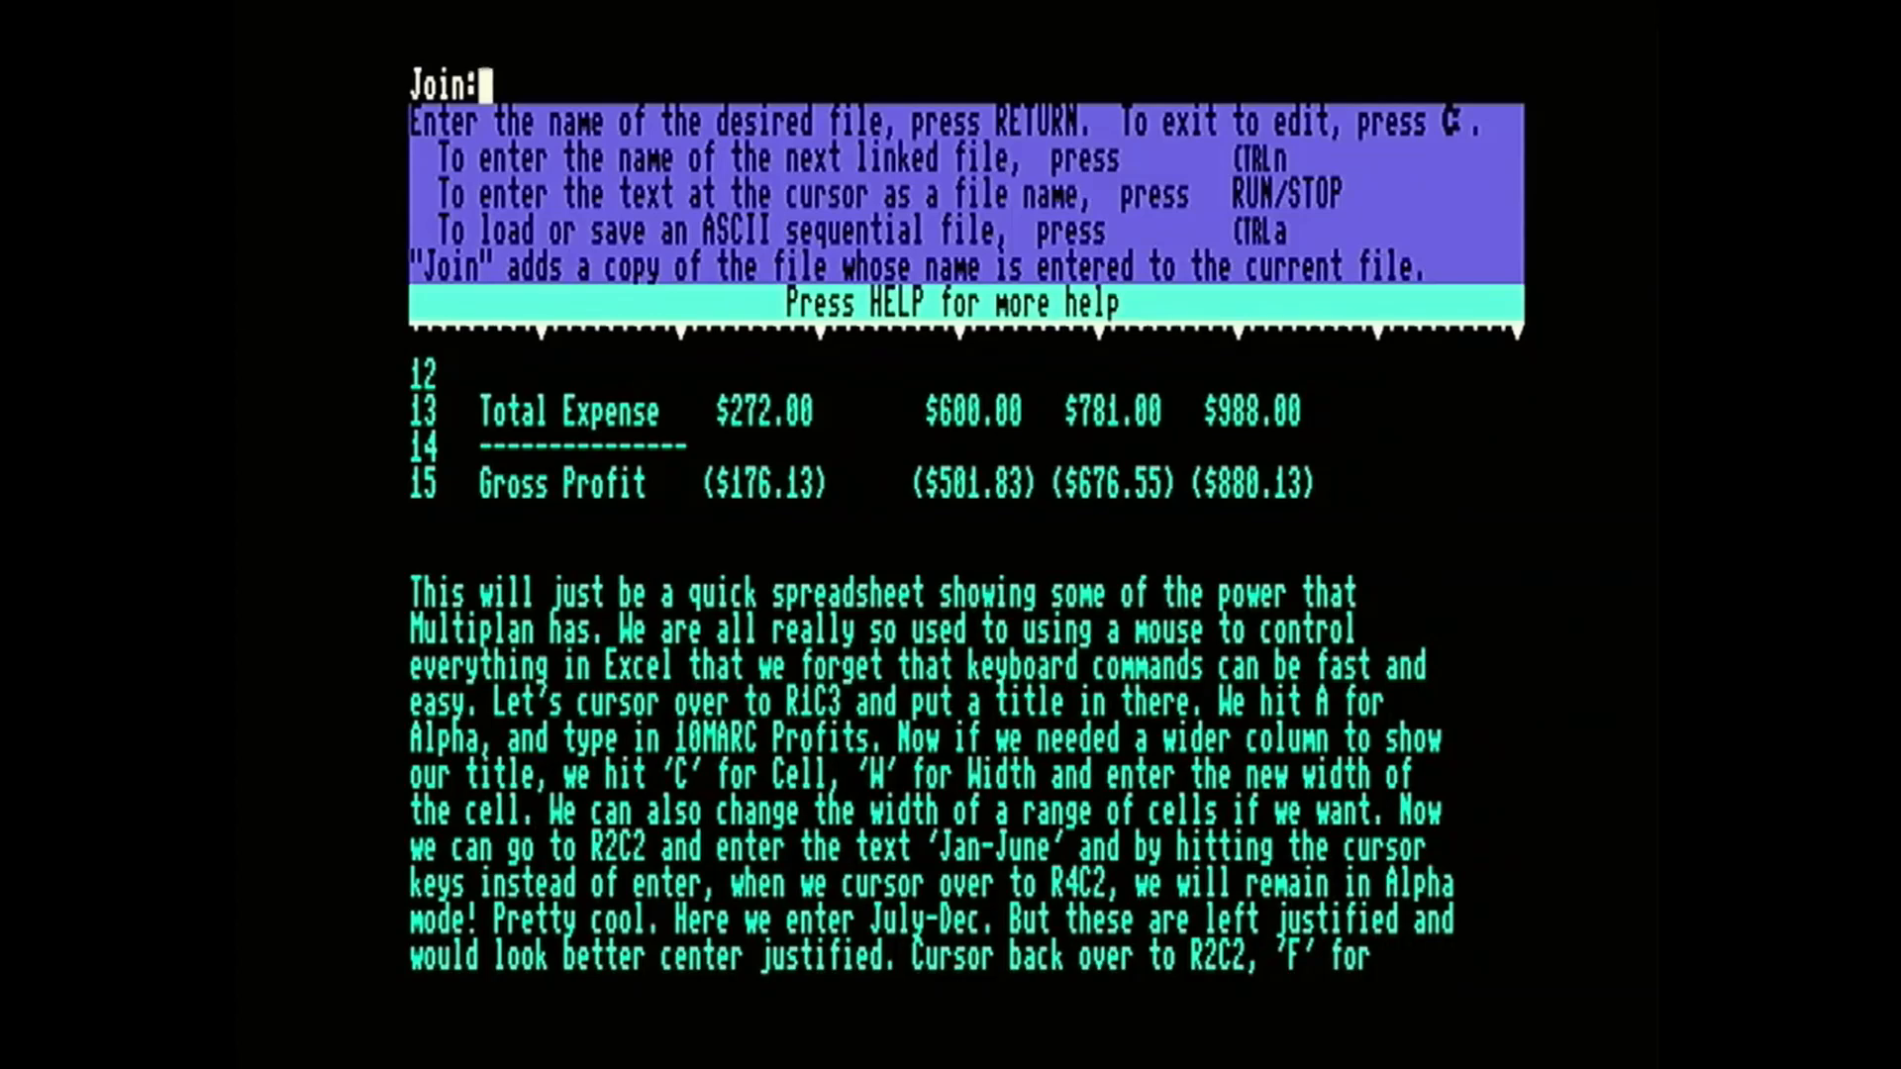
key("Return")
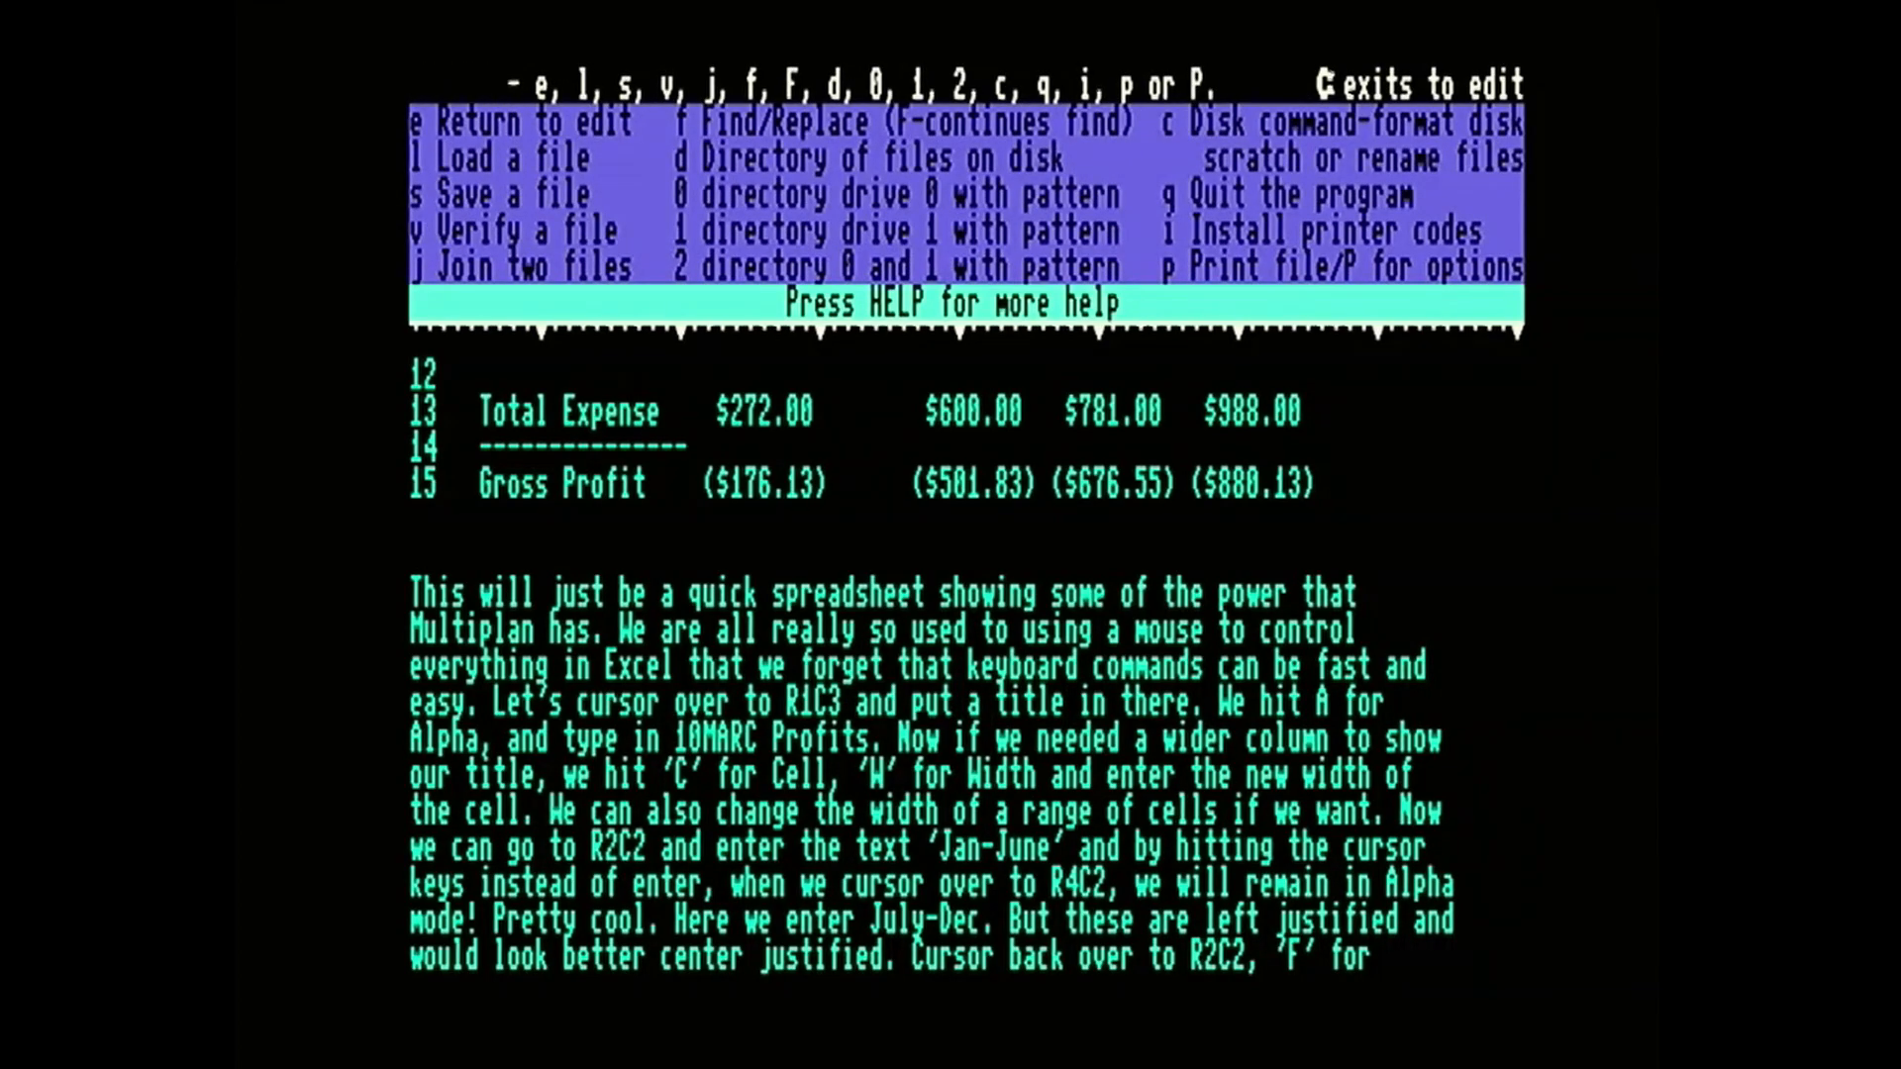
key("e")
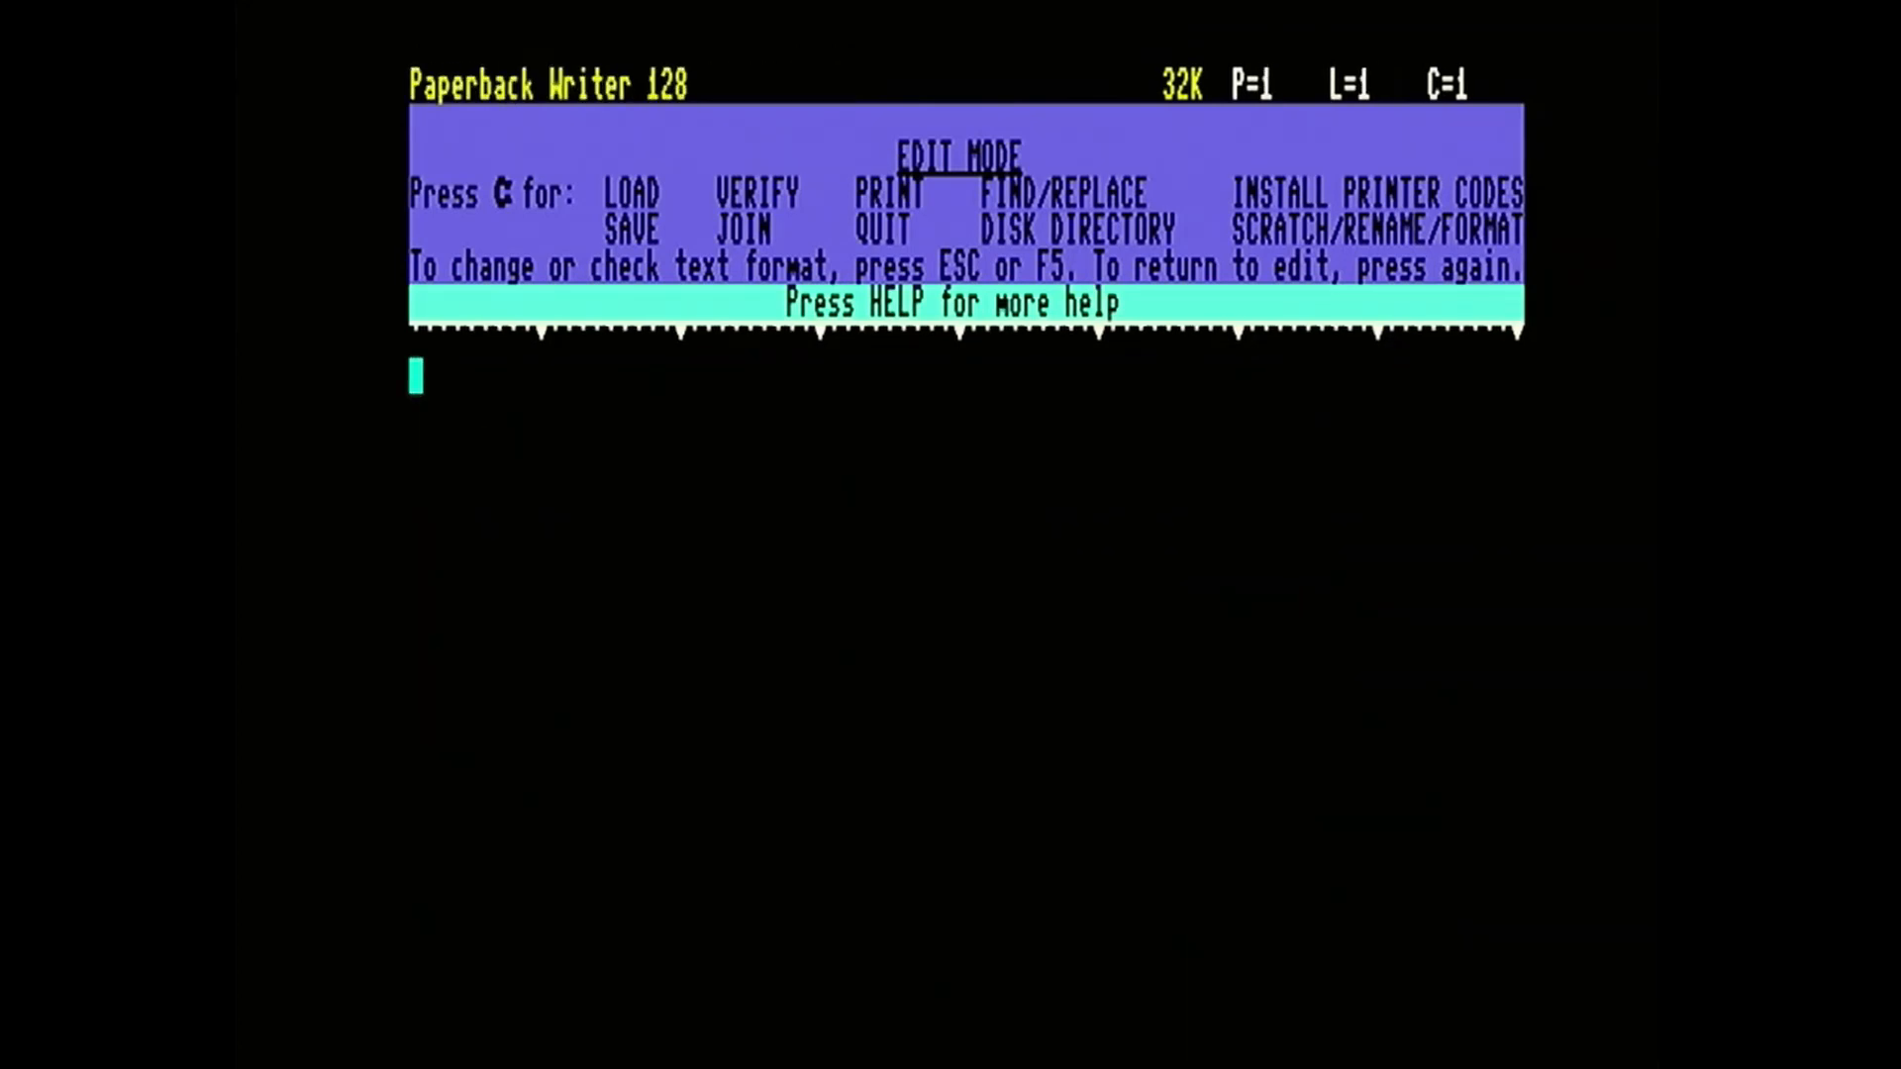
Write "This is a nice tet." on the first line of the blank document and "Hello" four lines below it.
type("This")
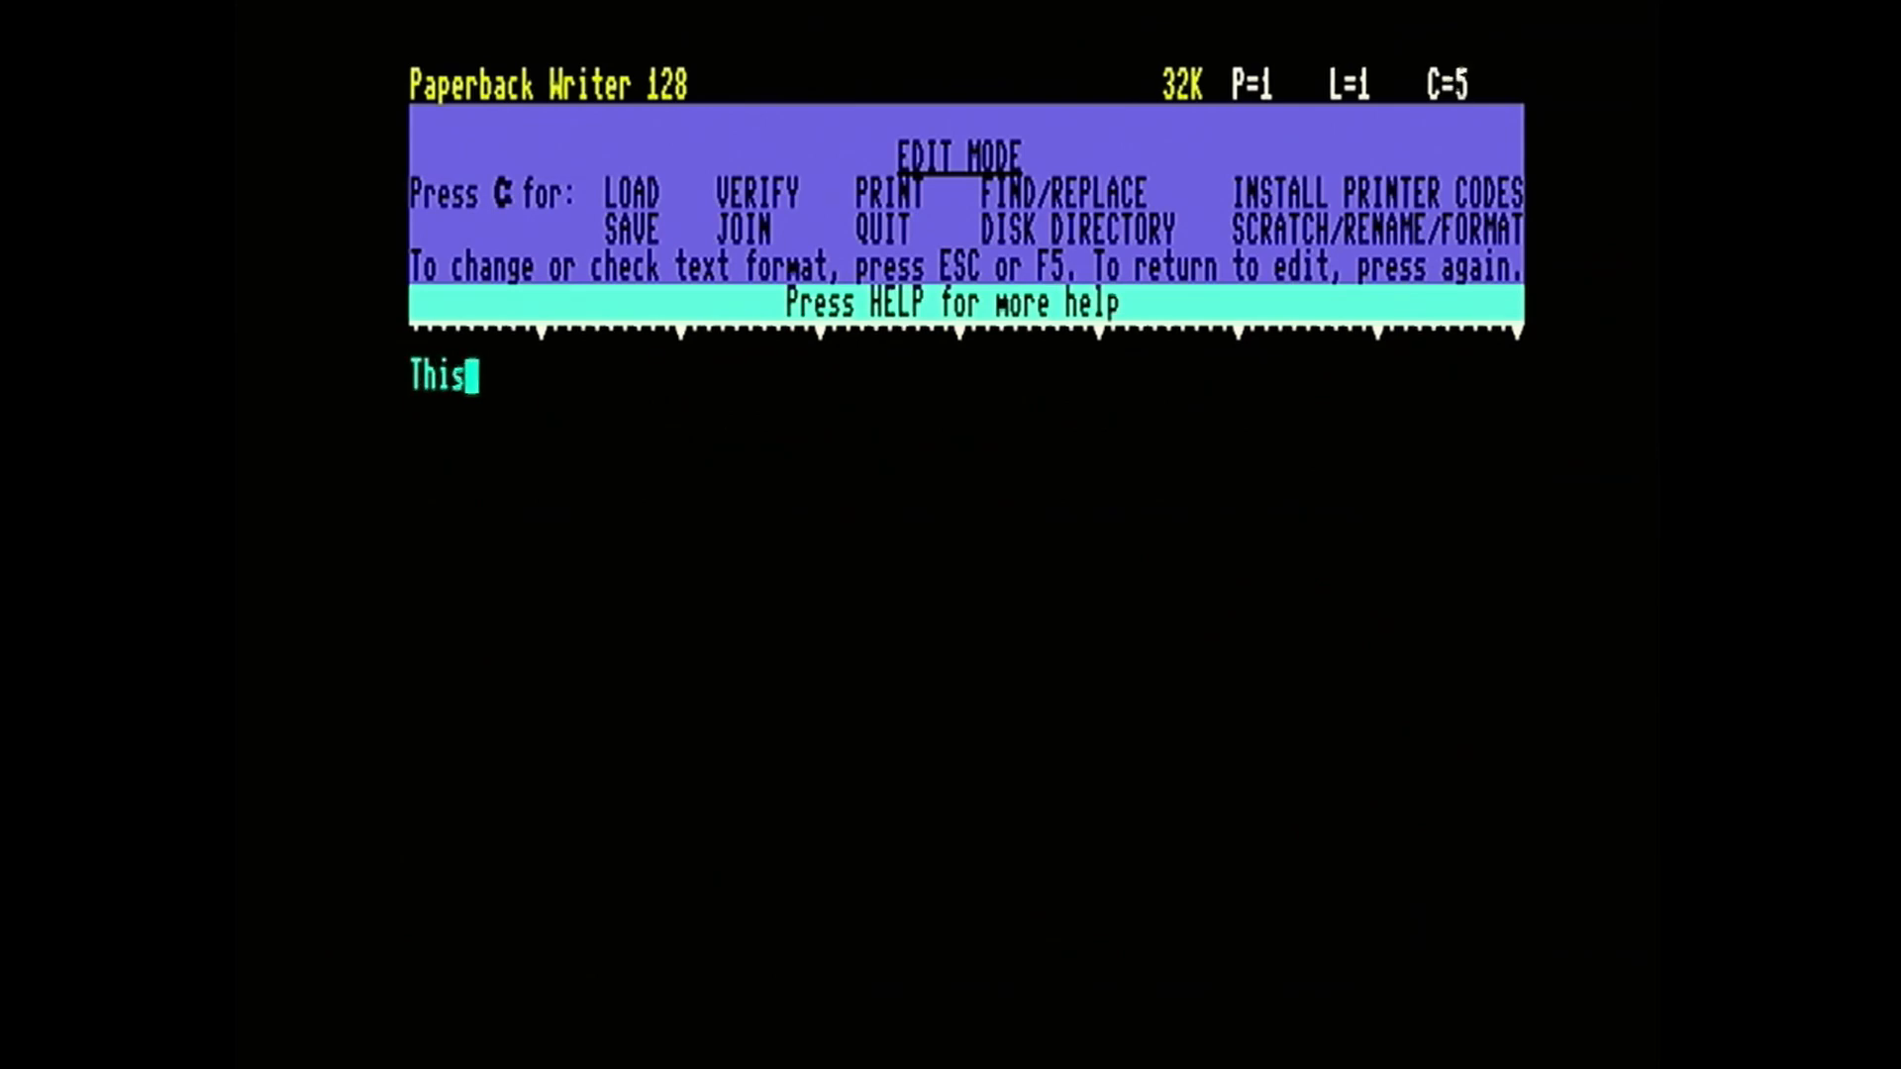
type(" is a nic")
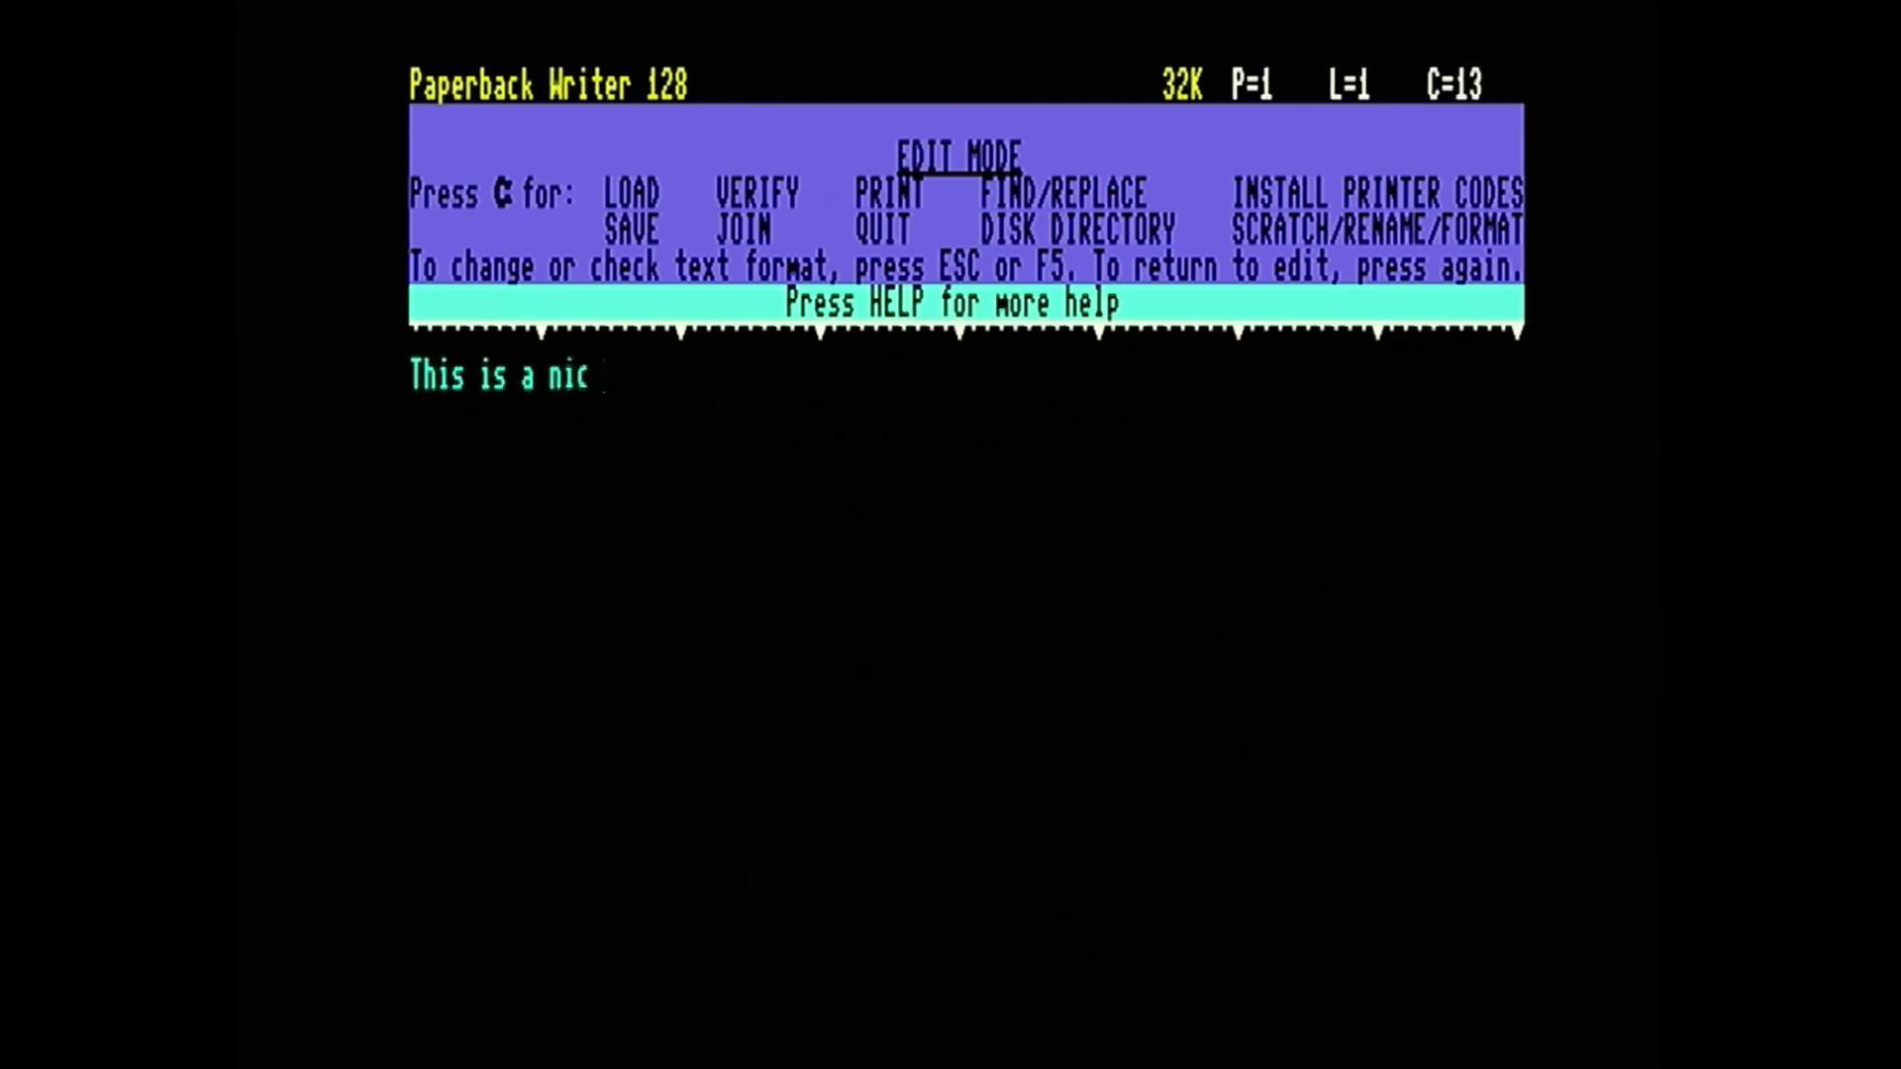
type("e tet.")
key("Return")
key("Return")
key("Return")
key("Return")
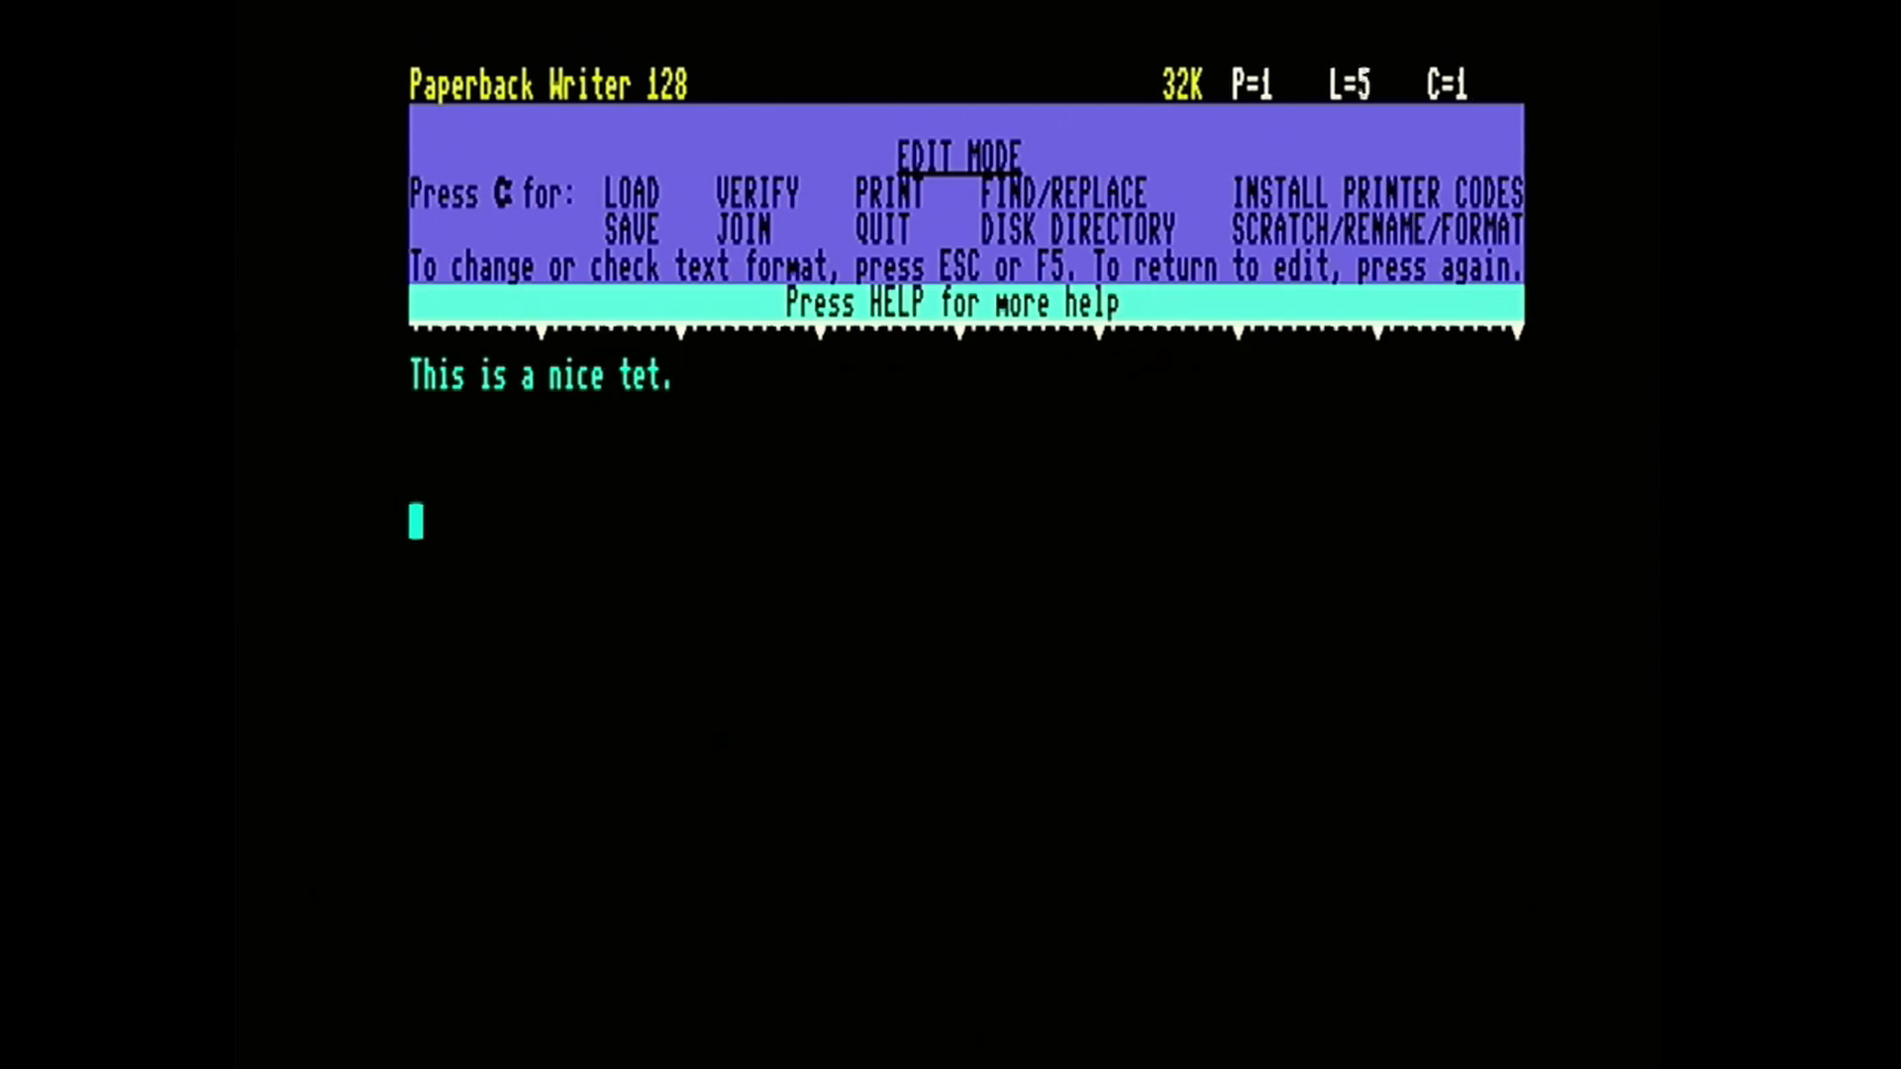
type("Hello")
key("Return")
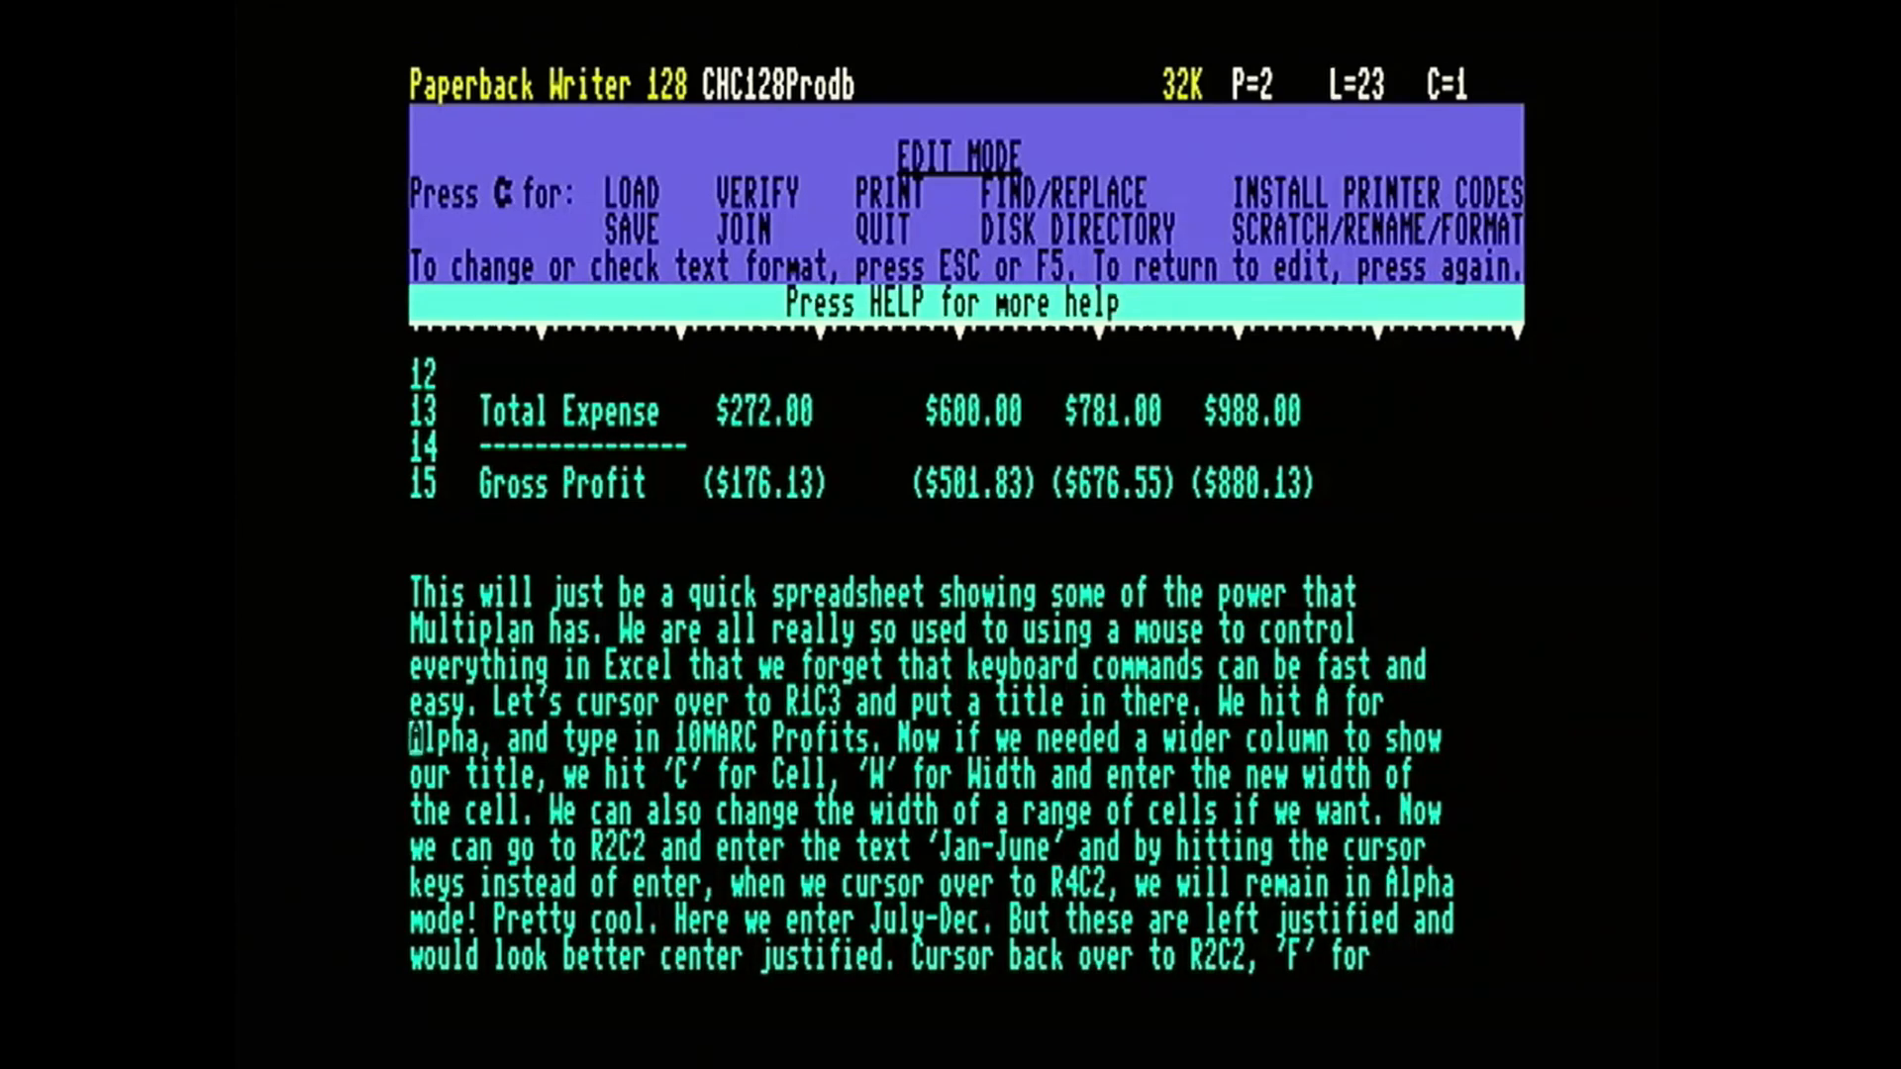
Define the phrase "Alpha, and type in 10MARC Profits." in the first Multiplan paragraph as a range.
key("ctrl+r")
key("Right")
key("Right")
key("Right")
key("Right")
key("Right")
key("Right")
key("Right")
key("Right")
key("Right")
key("Right")
key("Right")
key("Right")
key("Right")
key("Right")
key("Right")
key("Right")
key("Right")
key("Right")
key("Right")
key("Right")
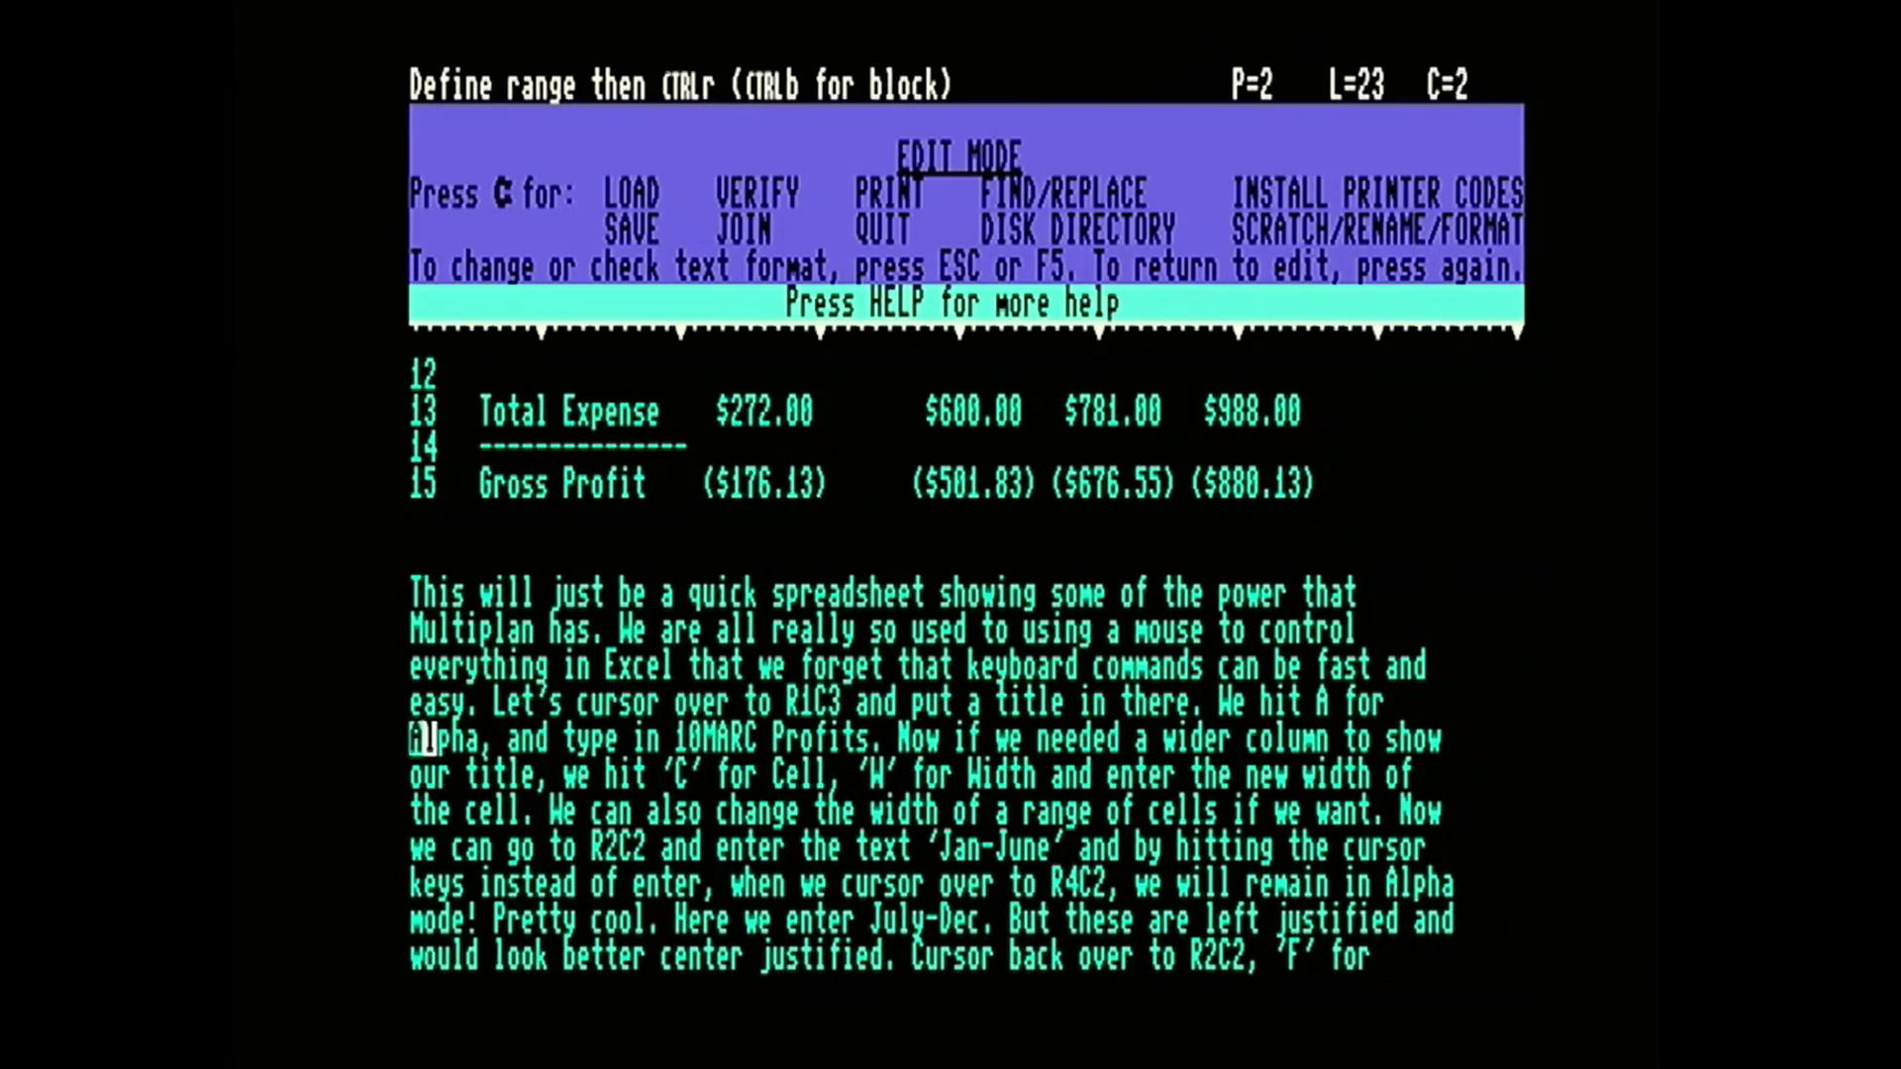
key("Right")
key("Right")
key("Right")
key("Right")
key("Right")
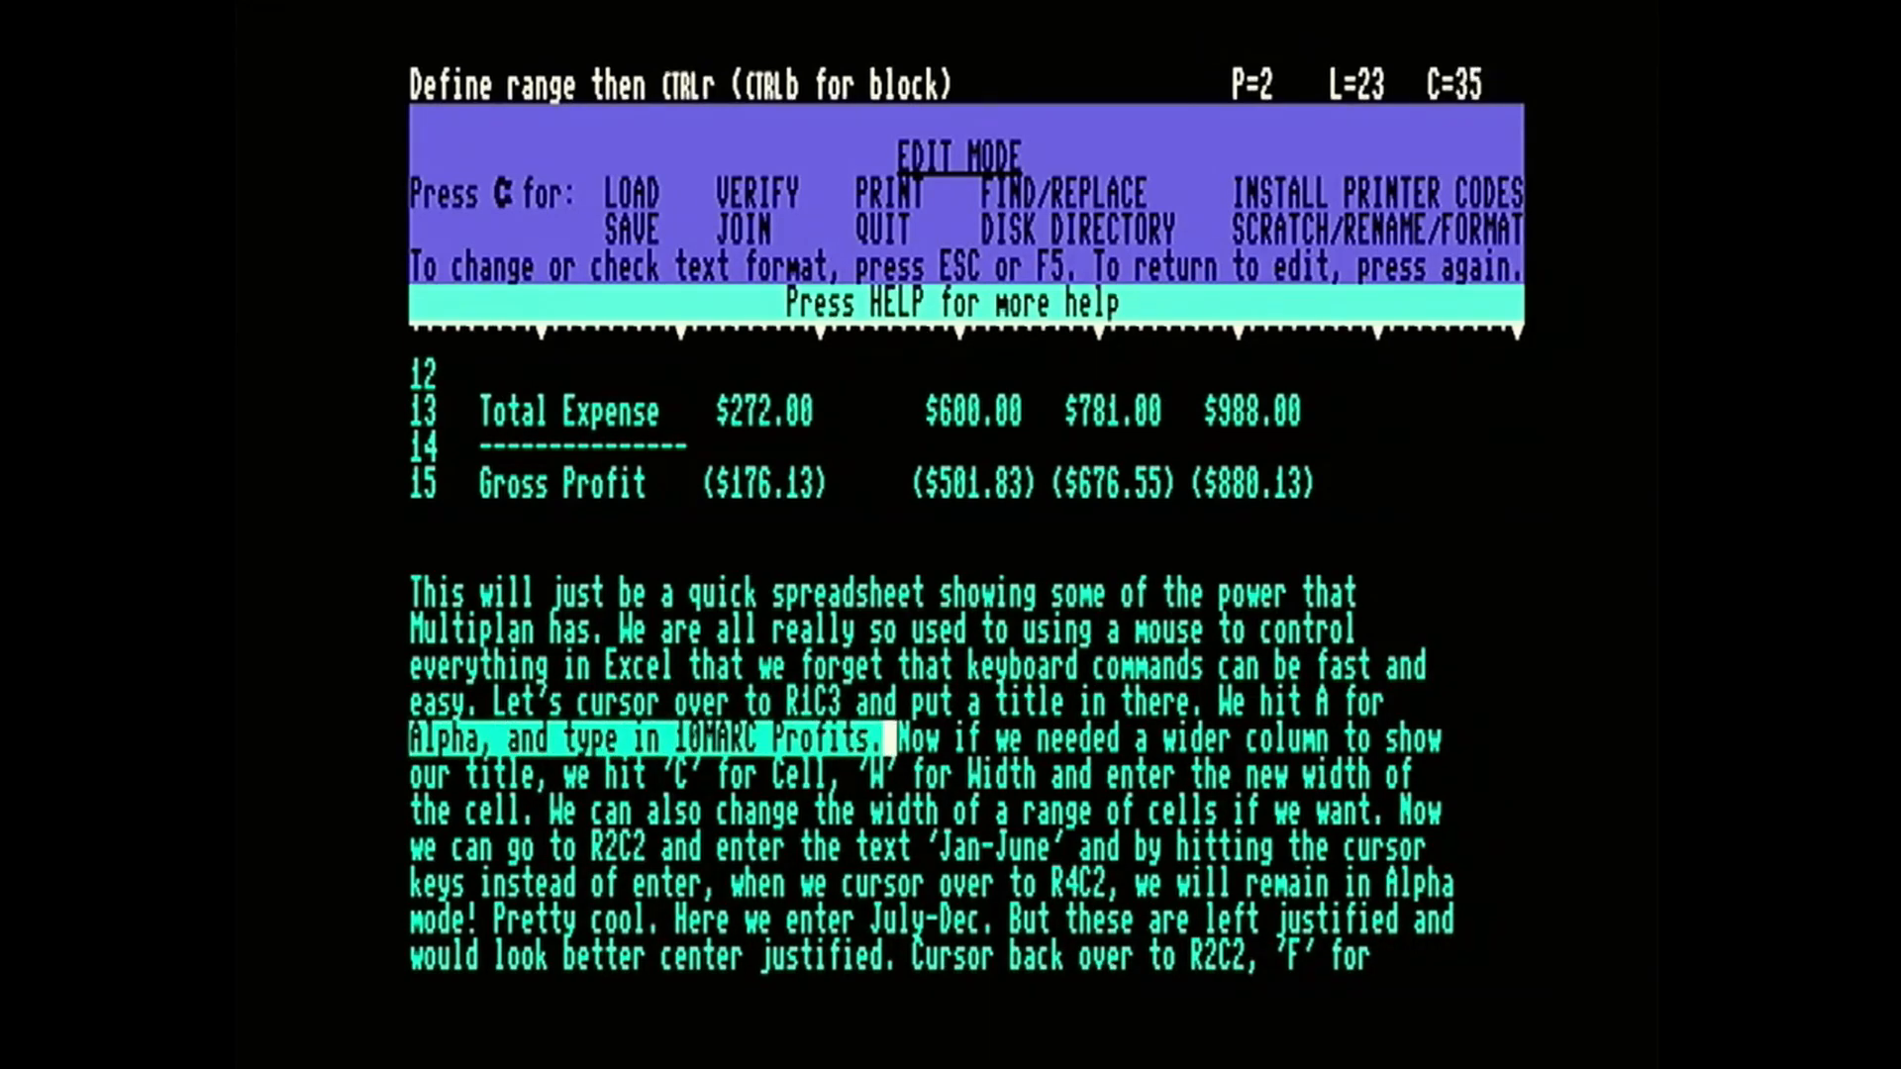
key("Left")
key("ctrl+r")
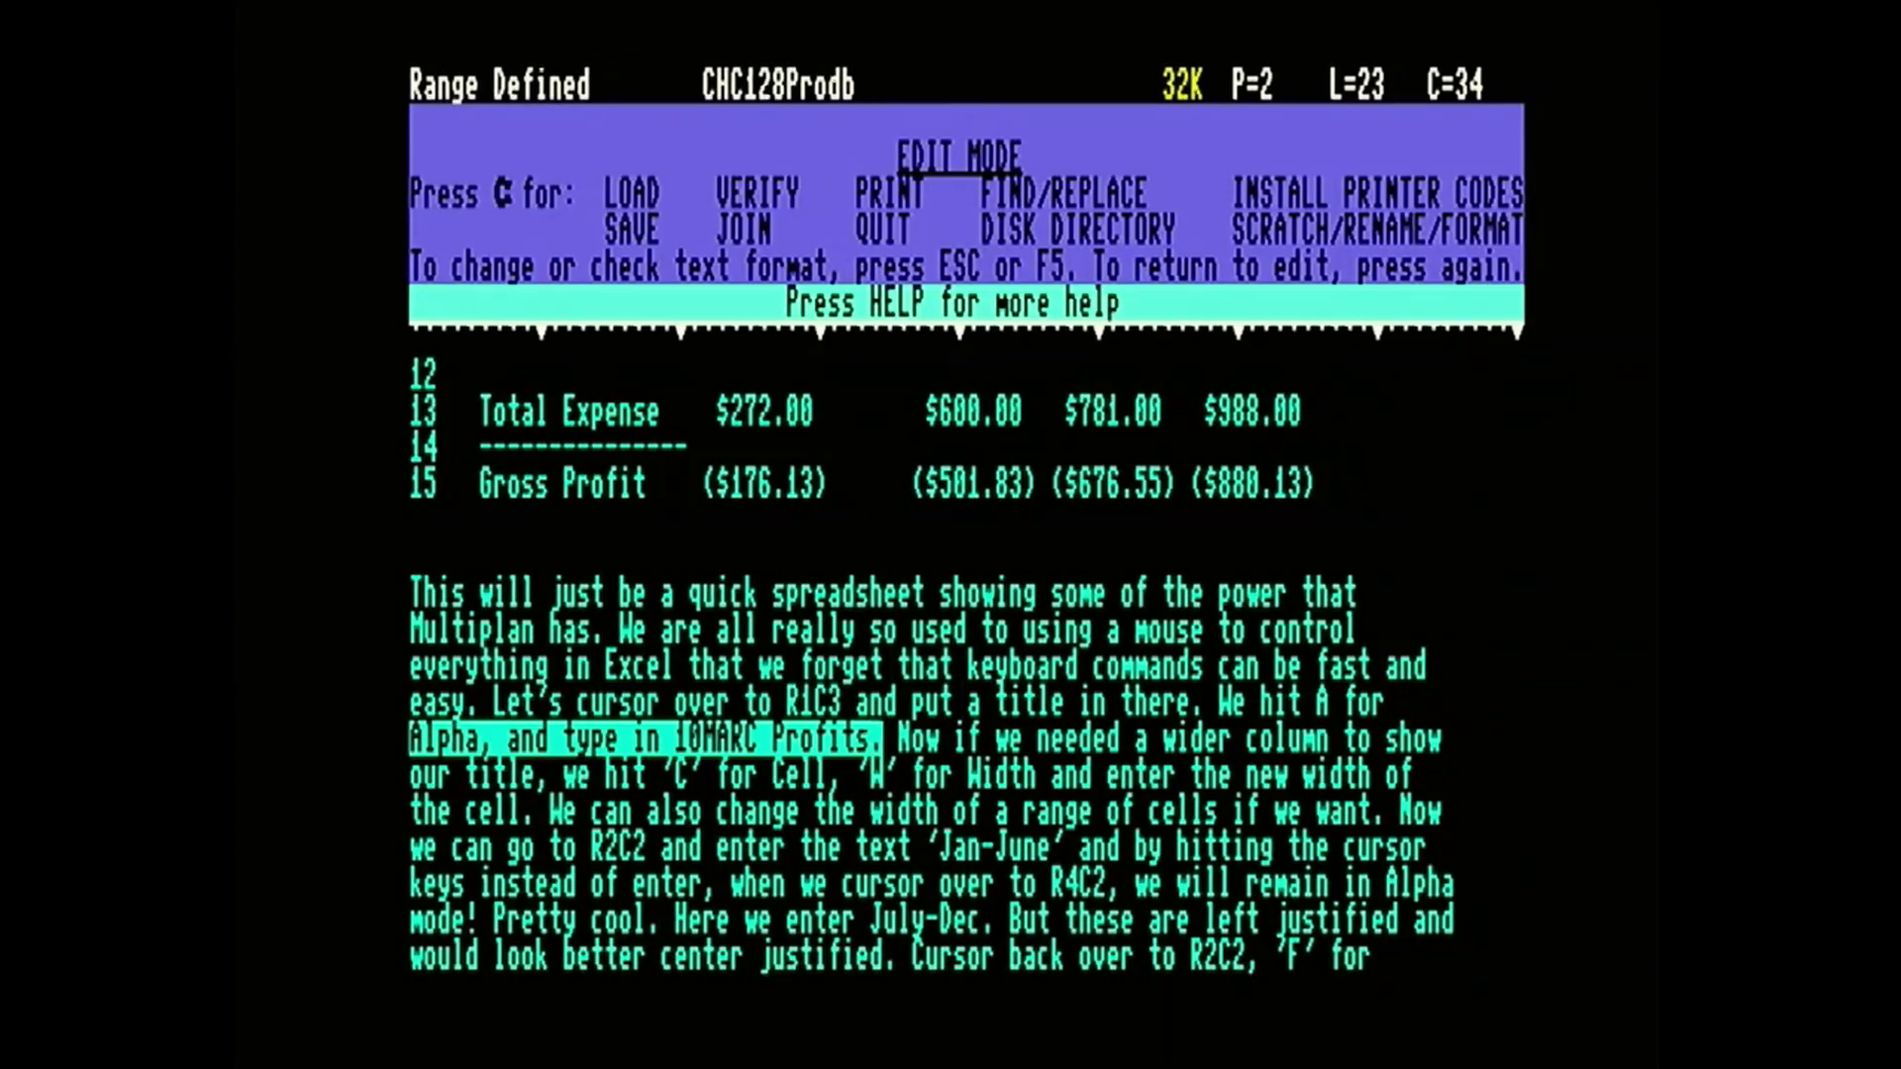
Copy the defined range to the empty line directly below the Gross Profit row.
key("Down")
key("Down")
key("Down")
key("Down")
key("Up")
key("Up")
key("Up")
key("Up")
key("Up")
key("Up")
key("Up")
key("Up")
key("Up")
key("Up")
key("Left")
key("Left")
key("Left")
key("Left")
key("Left")
key("Left")
key("Left")
key("Left")
key("Left")
key("Left")
key("Left")
key("Left")
key("Left")
key("Left")
key("Left")
key("Left")
key("Left")
key("Left")
key("Left")
key("Left")
key("Left")
key("Left")
key("Left")
key("Left")
key("Left")
key("Left")
key("Left")
key("Left")
key("Left")
key("Left")
key("Left")
key("Left")
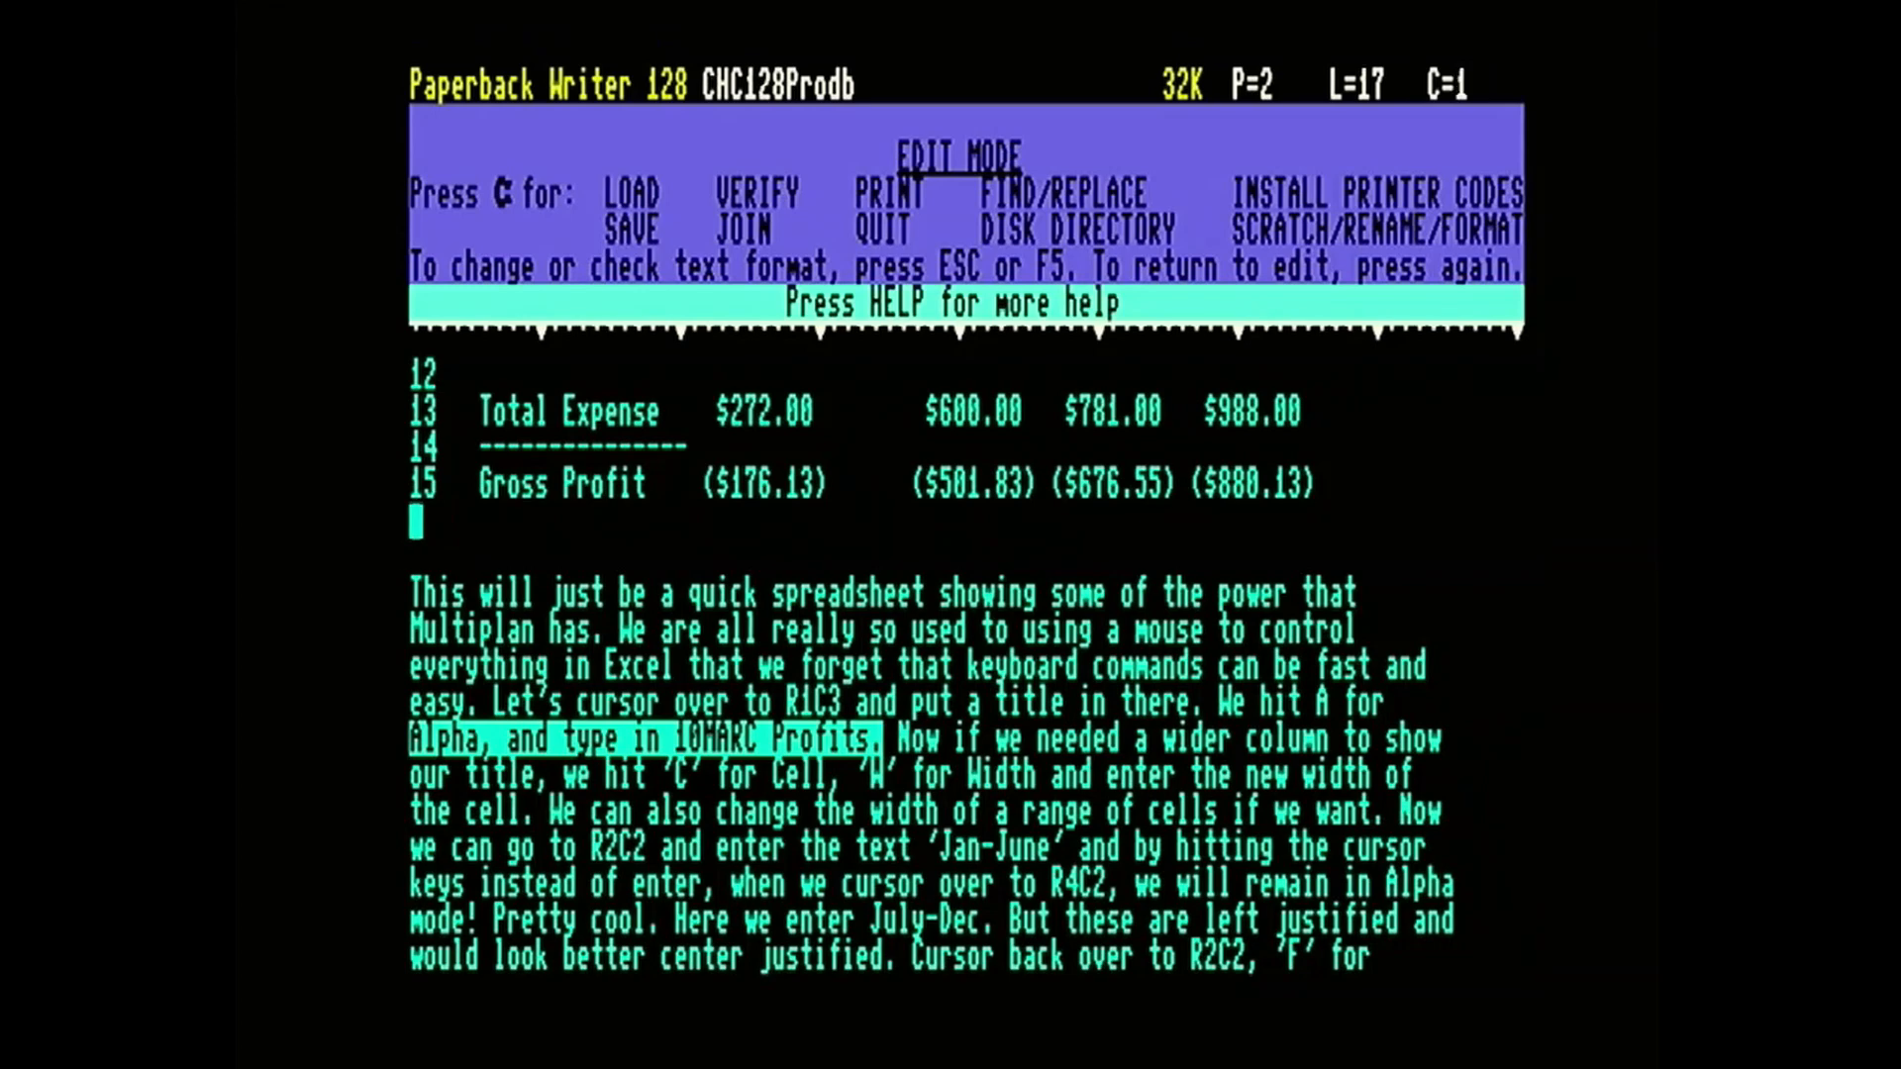
key("ctrl+c")
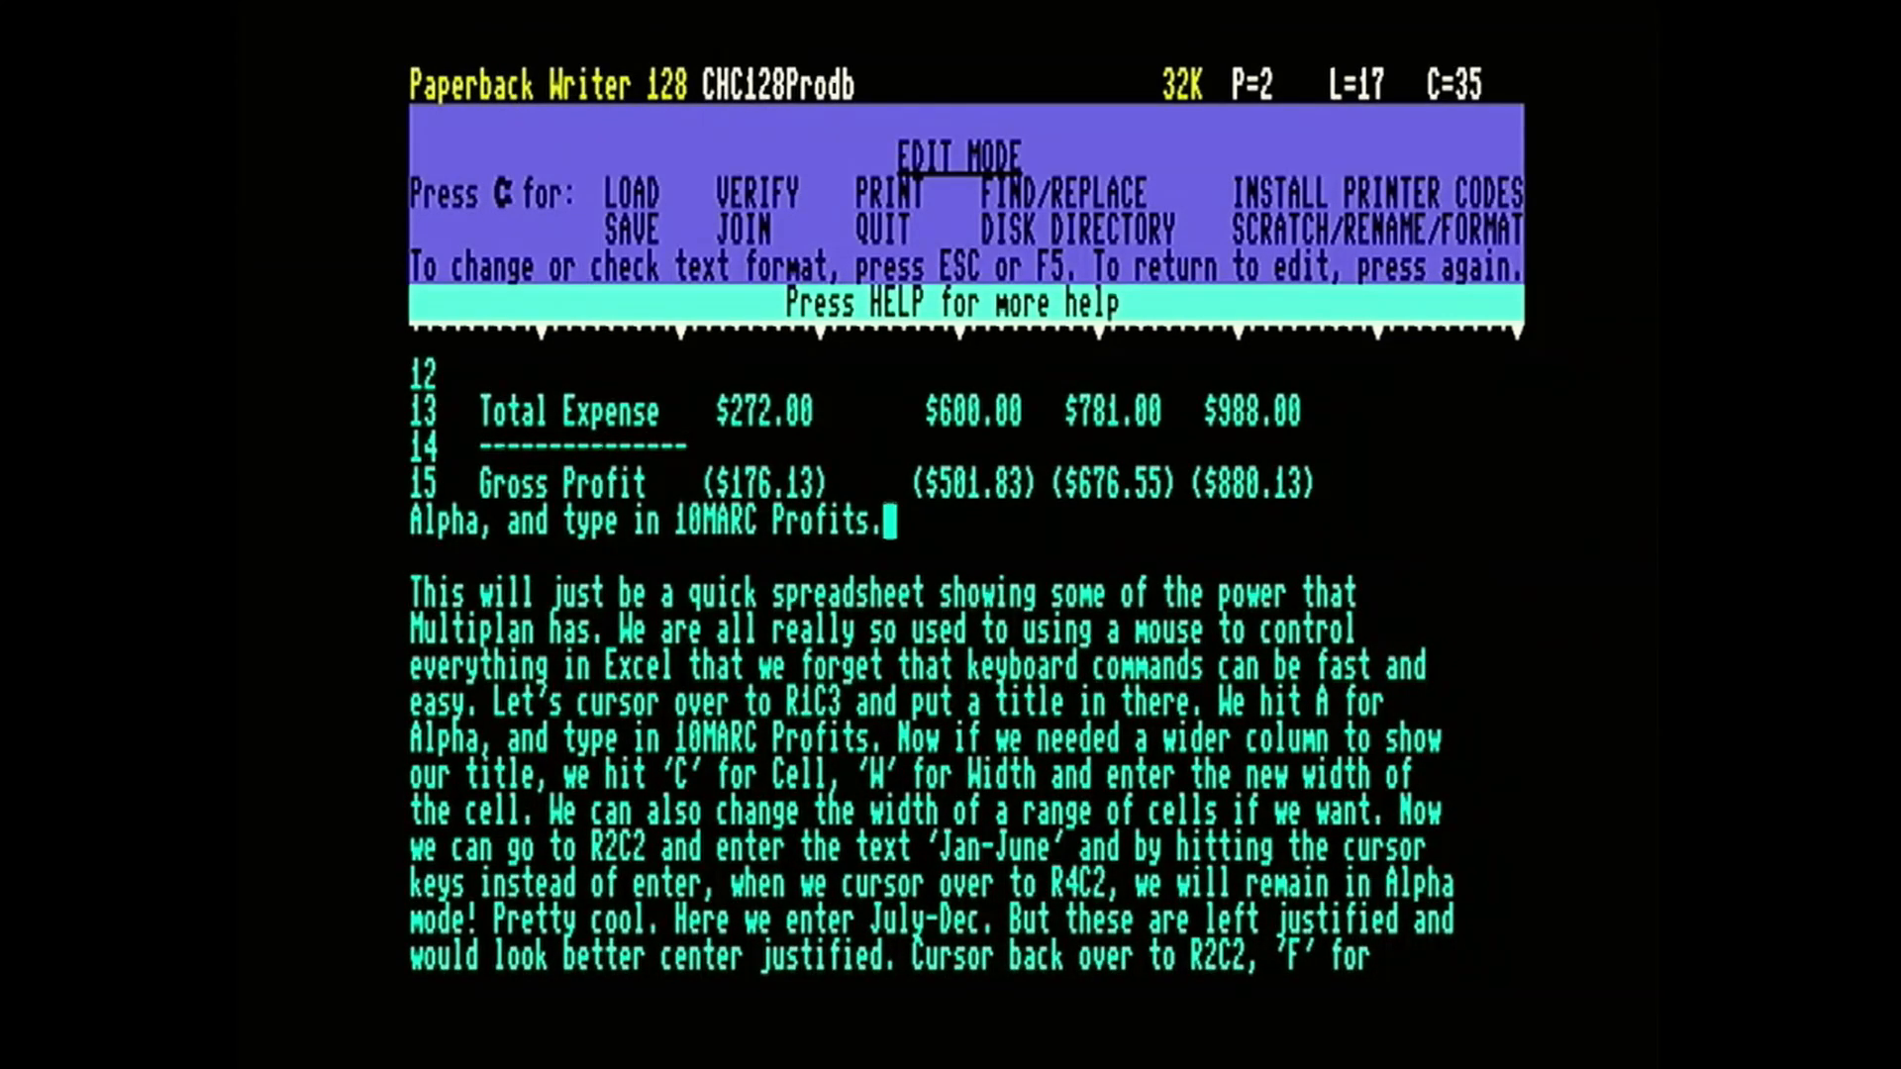
Define the six lines from "This will just be a quick spreadsheet" through "enter the new width of" as a range.
key("Down")
key("Down")
key("Left")
key("Left")
key("Left")
key("Left")
key("Left")
key("Left")
key("Left")
key("Left")
key("Left")
key("Left")
key("Left")
key("Left")
key("Left")
key("Left")
key("Left")
key("Left")
key("Left")
key("Left")
key("Left")
key("Left")
key("Left")
key("Left")
key("Left")
key("Left")
key("Left")
key("Left")
key("Left")
key("Left")
key("Left")
key("Left")
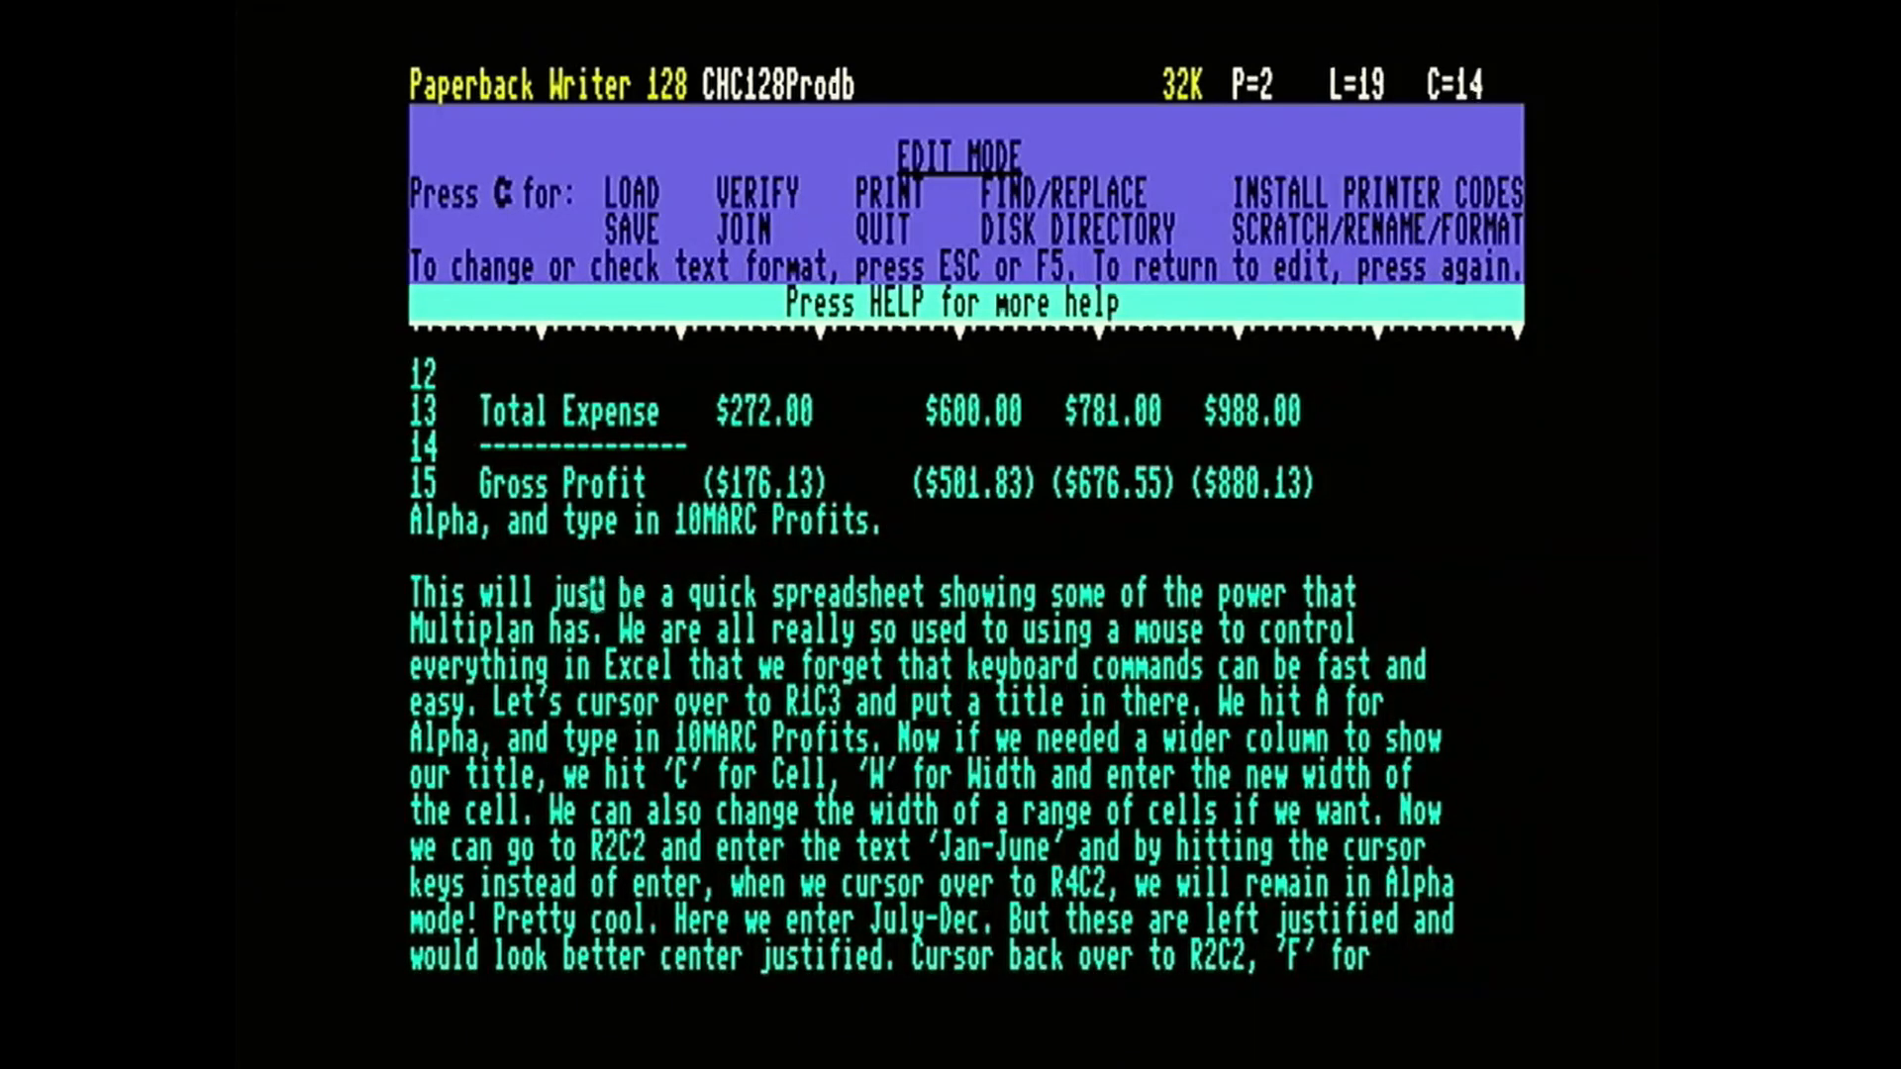
key("Down")
key("Down")
key("Up")
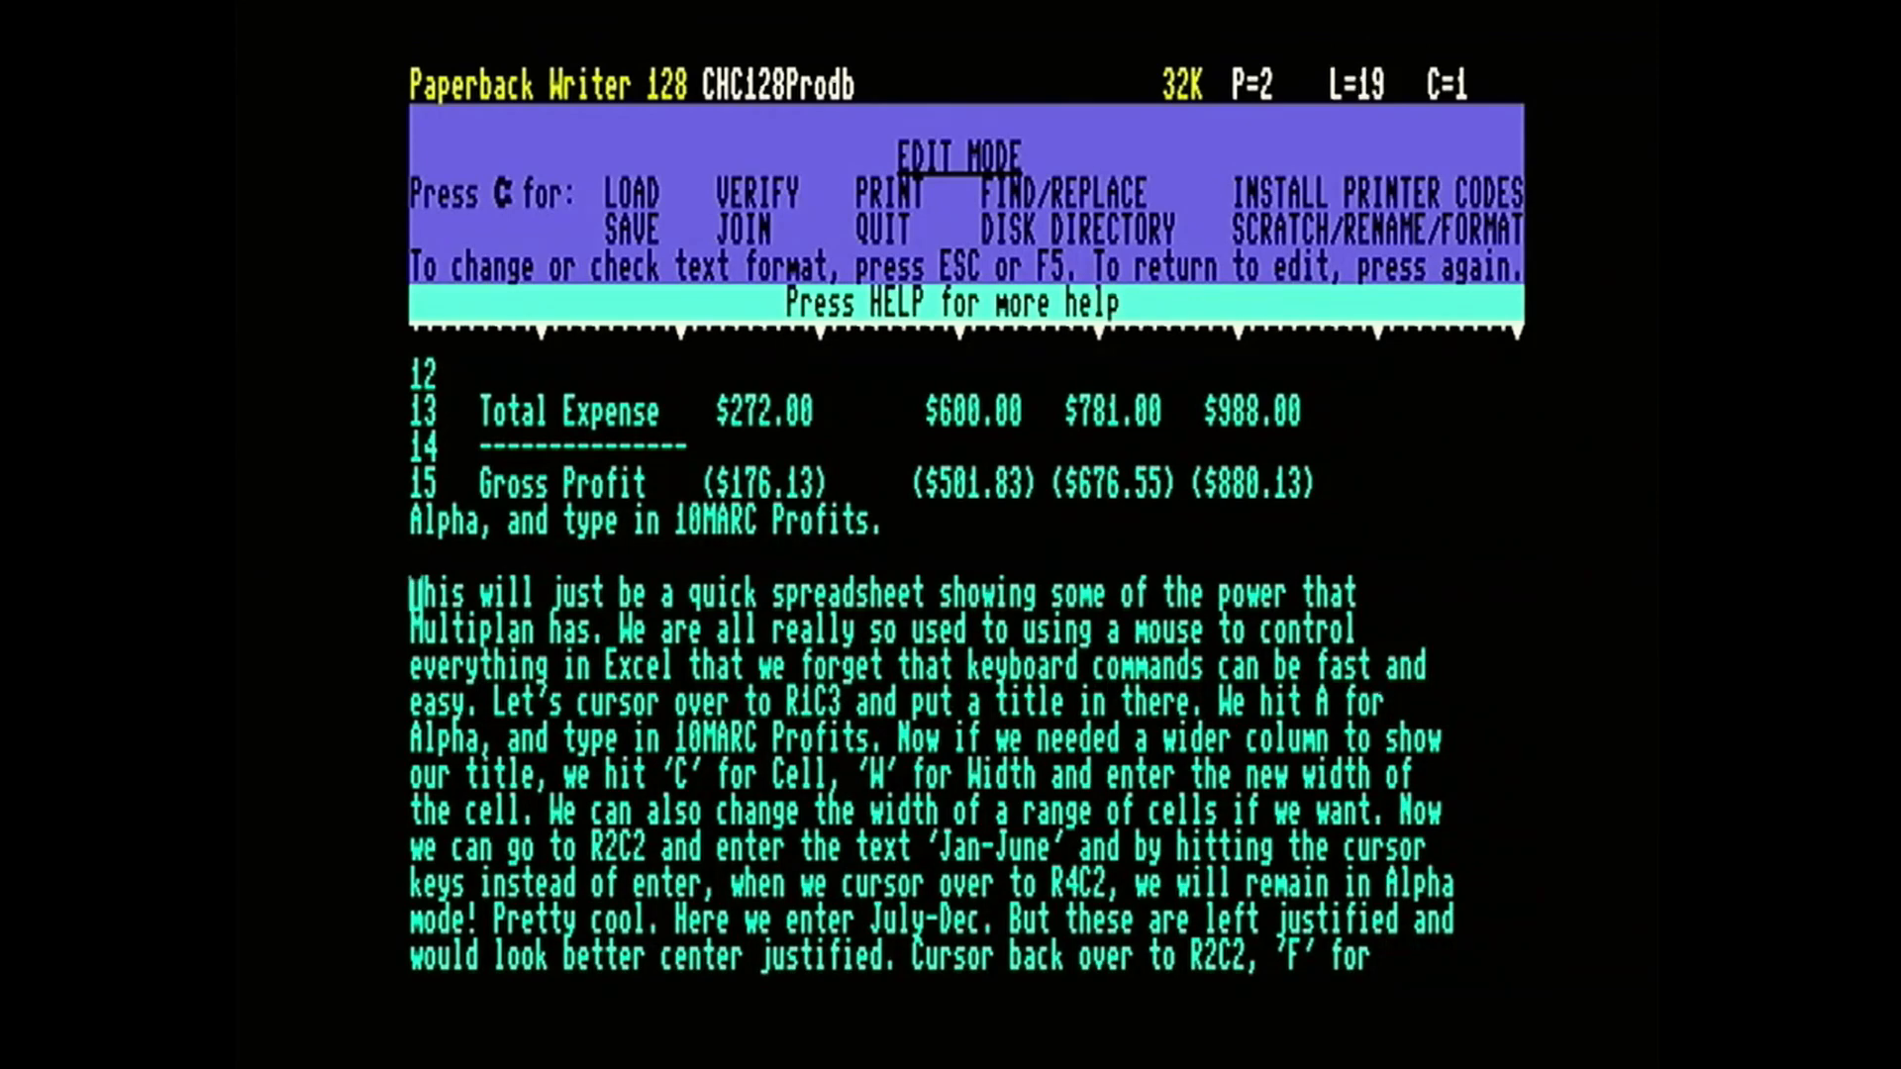
key("ctrl+r")
key("Down")
key("Down")
key("Down")
key("Down")
key("Down")
key("Right")
key("Right")
key("Right")
key("Right")
key("Right")
key("Right")
key("Right")
key("Right")
key("Right")
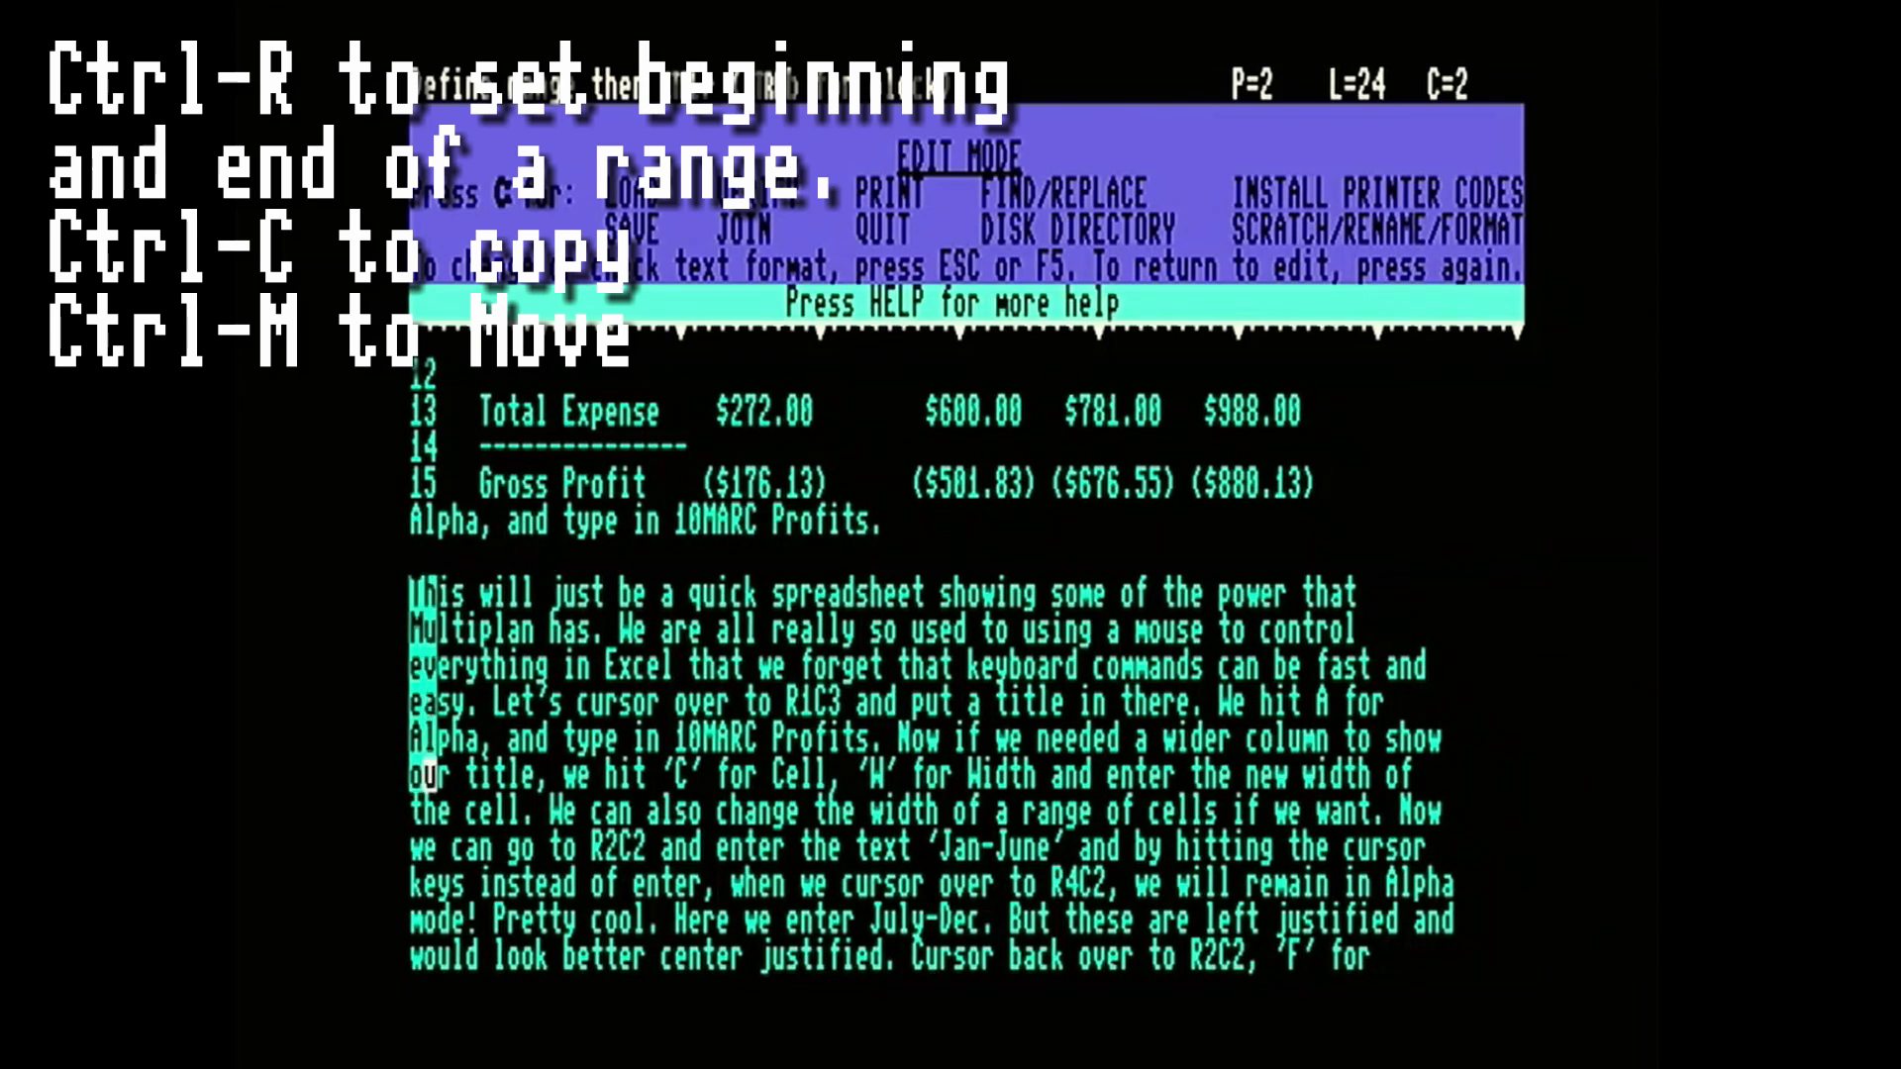
key("Right")
key("Right")
key("Right")
key("Right")
key("Right")
key("Right")
key("Right")
key("Right")
key("Right")
key("Right")
key("Right")
key("Right")
key("Right")
key("Right")
key("Right")
key("Right")
key("Right")
key("Right")
key("Right")
key("Right")
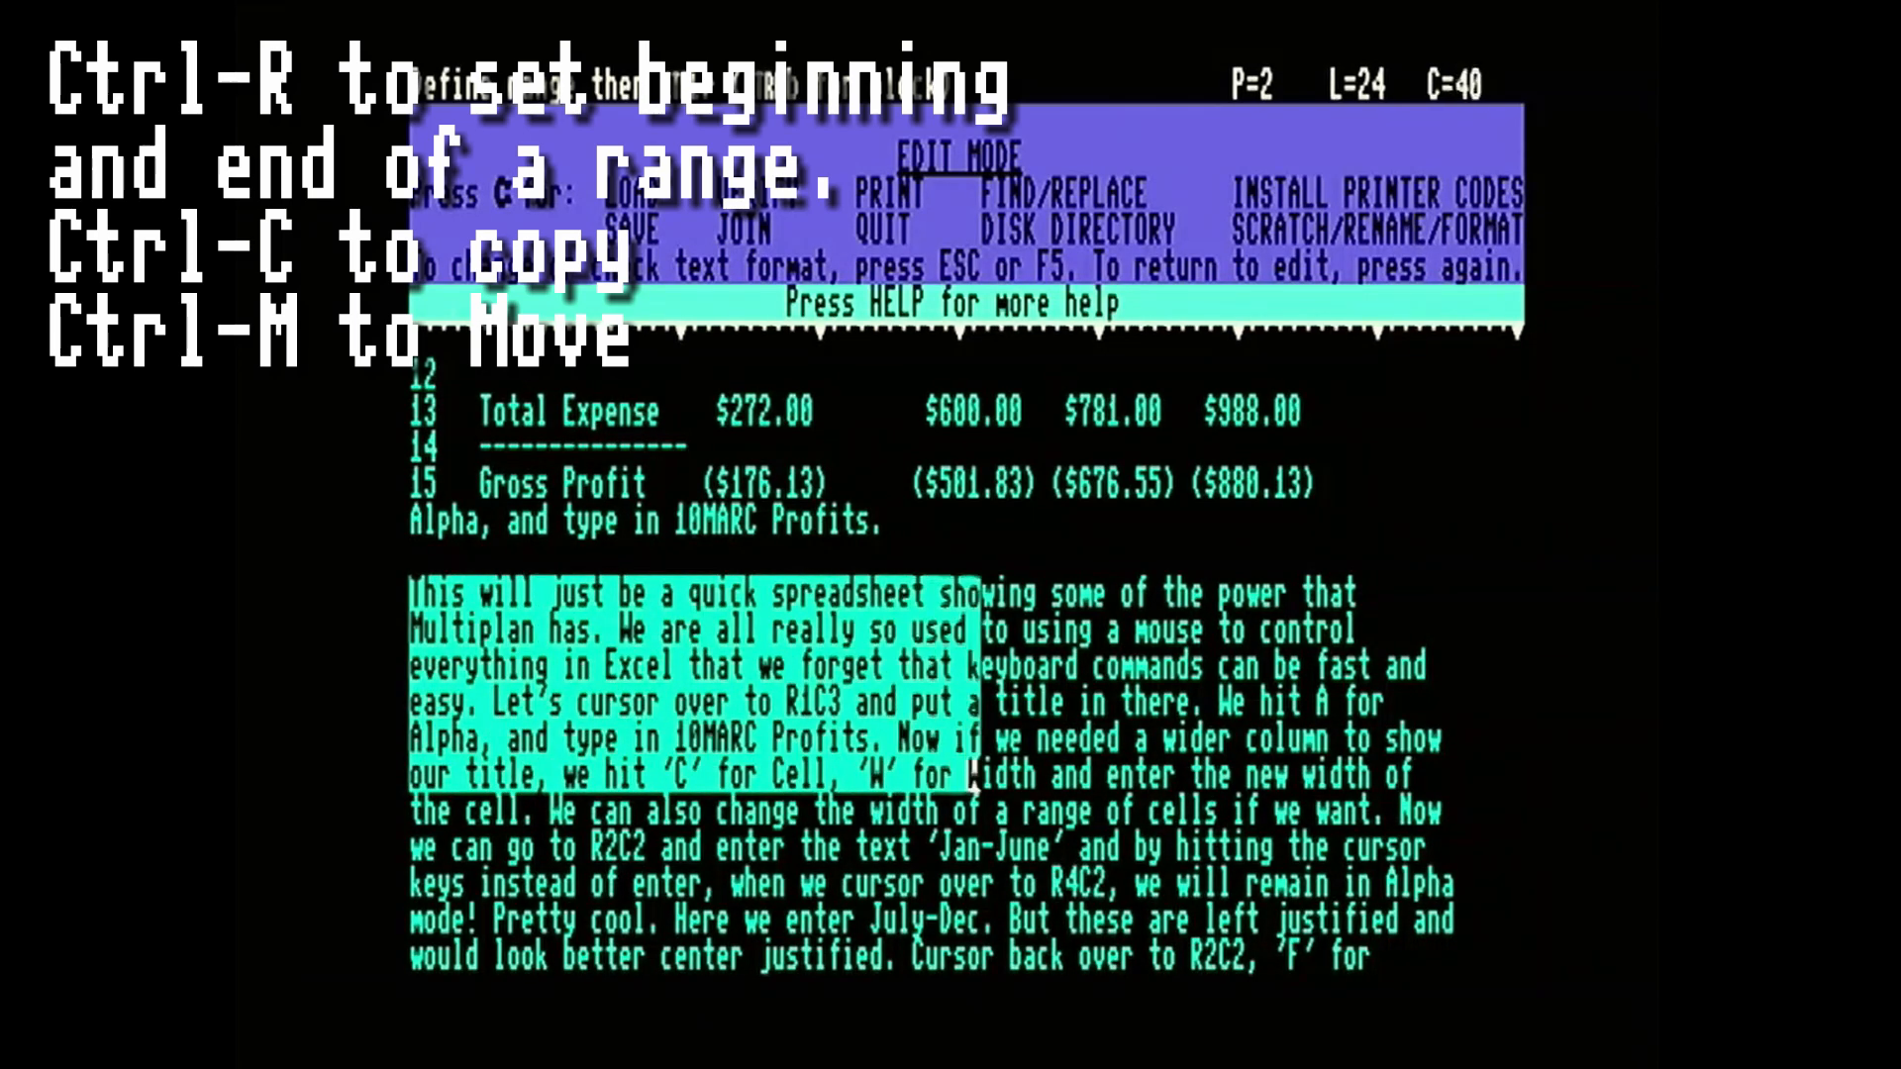
key("Right")
key("Right")
key("Right")
key("Right")
key("Right")
key("Right")
key("Right")
key("Right")
key("Right")
key("Right")
key("Right")
key("Right")
key("Right")
key("Right")
key("Right")
key("Right")
key("Right")
key("Right")
key("Right")
key("Right")
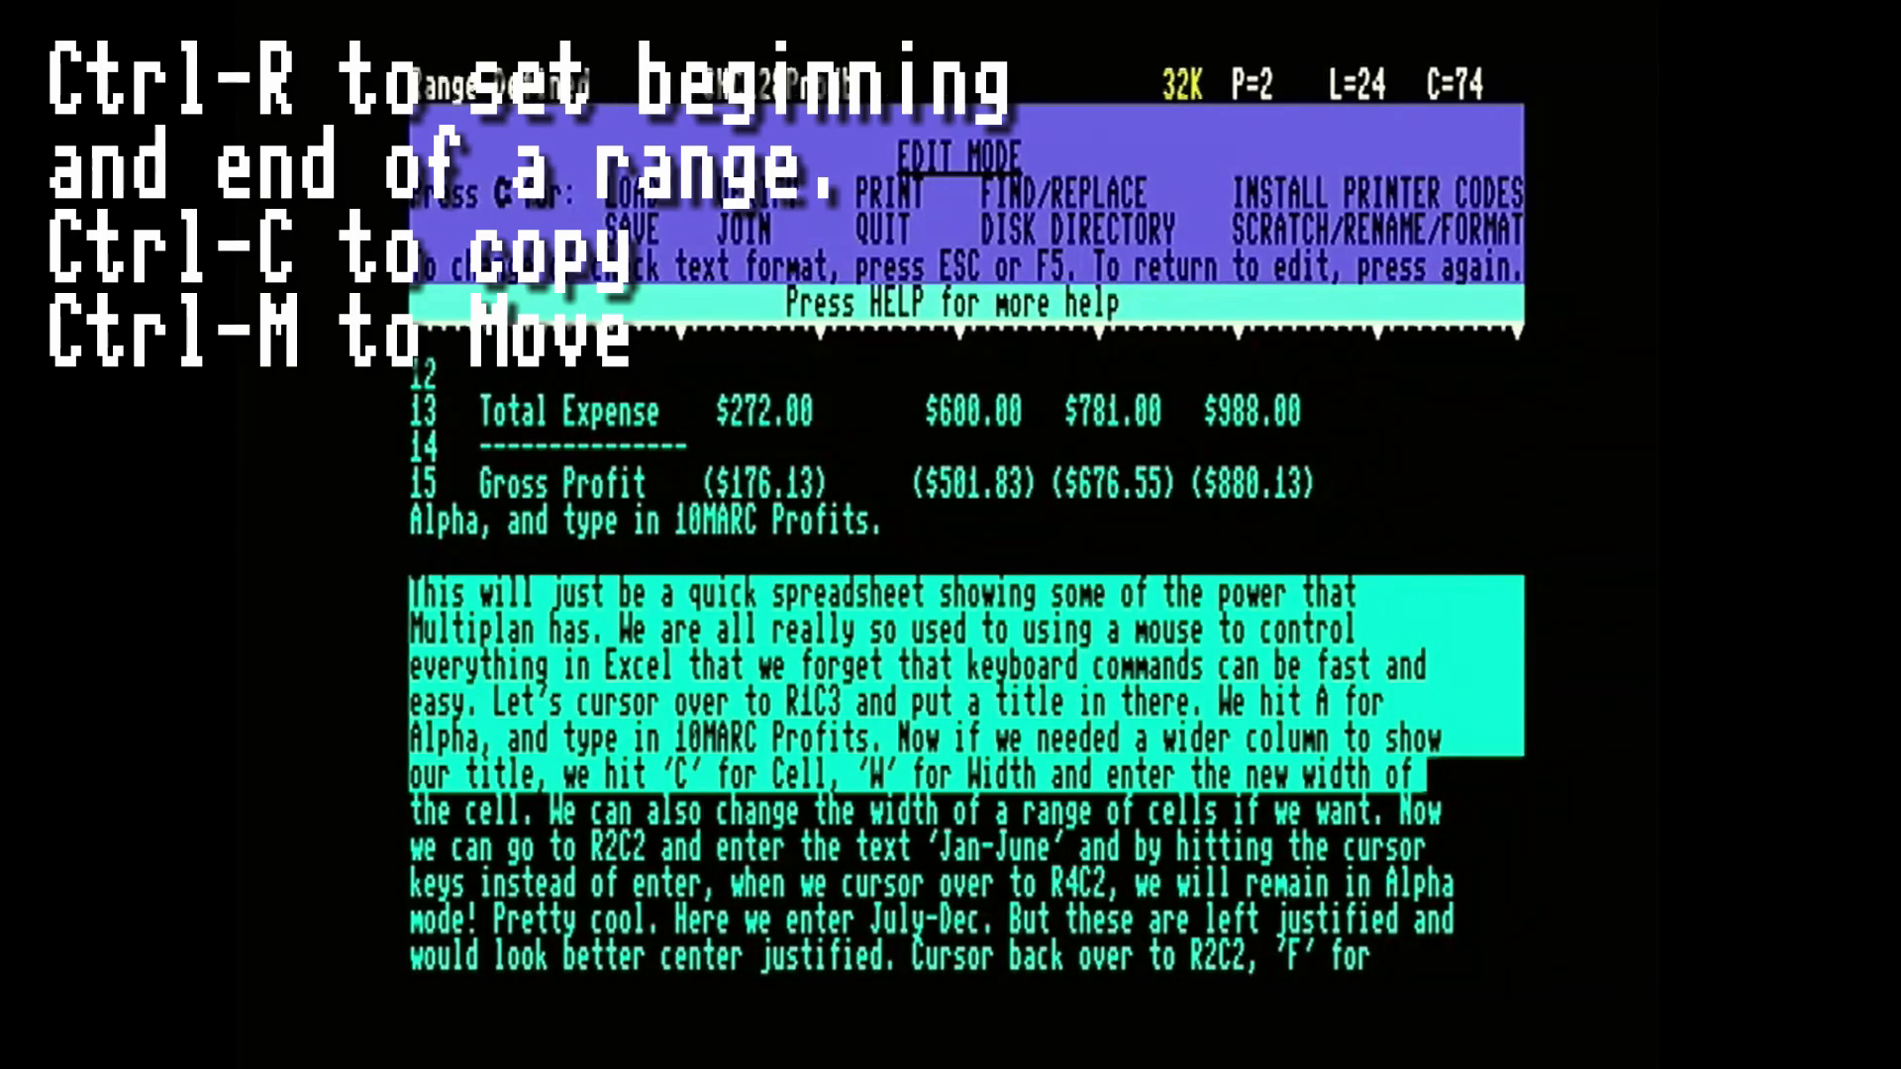
Move the defined six-line range to the blank line before the paragraph starting "In our next column".
key("Down")
key("Down")
key("Down")
key("Down")
key("Down")
key("Down")
key("Down")
key("Down")
key("Down")
key("Down")
key("Down")
key("Down")
key("Down")
key("Down")
key("Down")
key("Down")
key("Down")
key("Down")
key("Left")
key("Left")
key("Left")
key("Left")
key("Left")
key("Left")
key("Left")
key("Up")
key("Up")
key("Up")
key("Up")
key("Up")
key("Up")
key("Up")
key("Up")
key("Up")
key("Up")
key("Up")
key("Up")
key("Up")
key("Down")
key("Down")
key("Down")
key("Down")
key("Down")
key("Down")
key("Down")
key("Up")
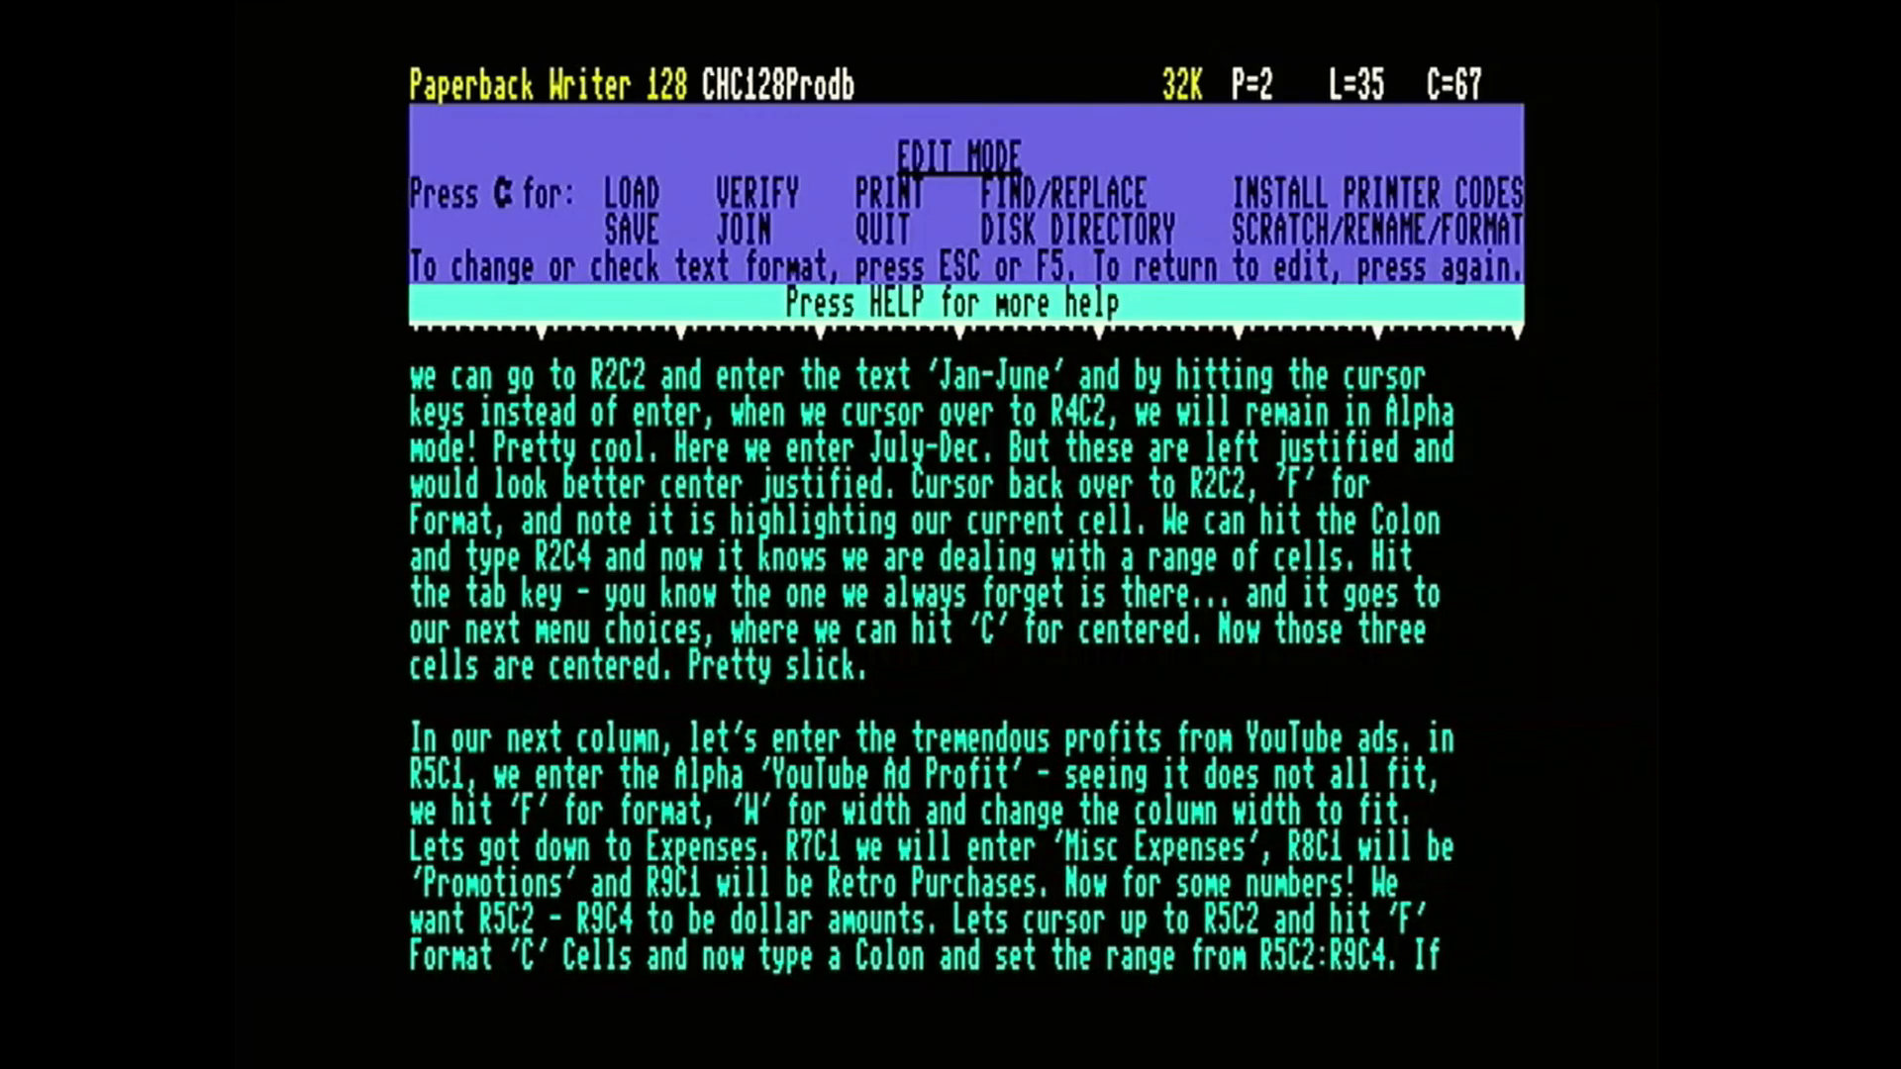
key("ctrl+m")
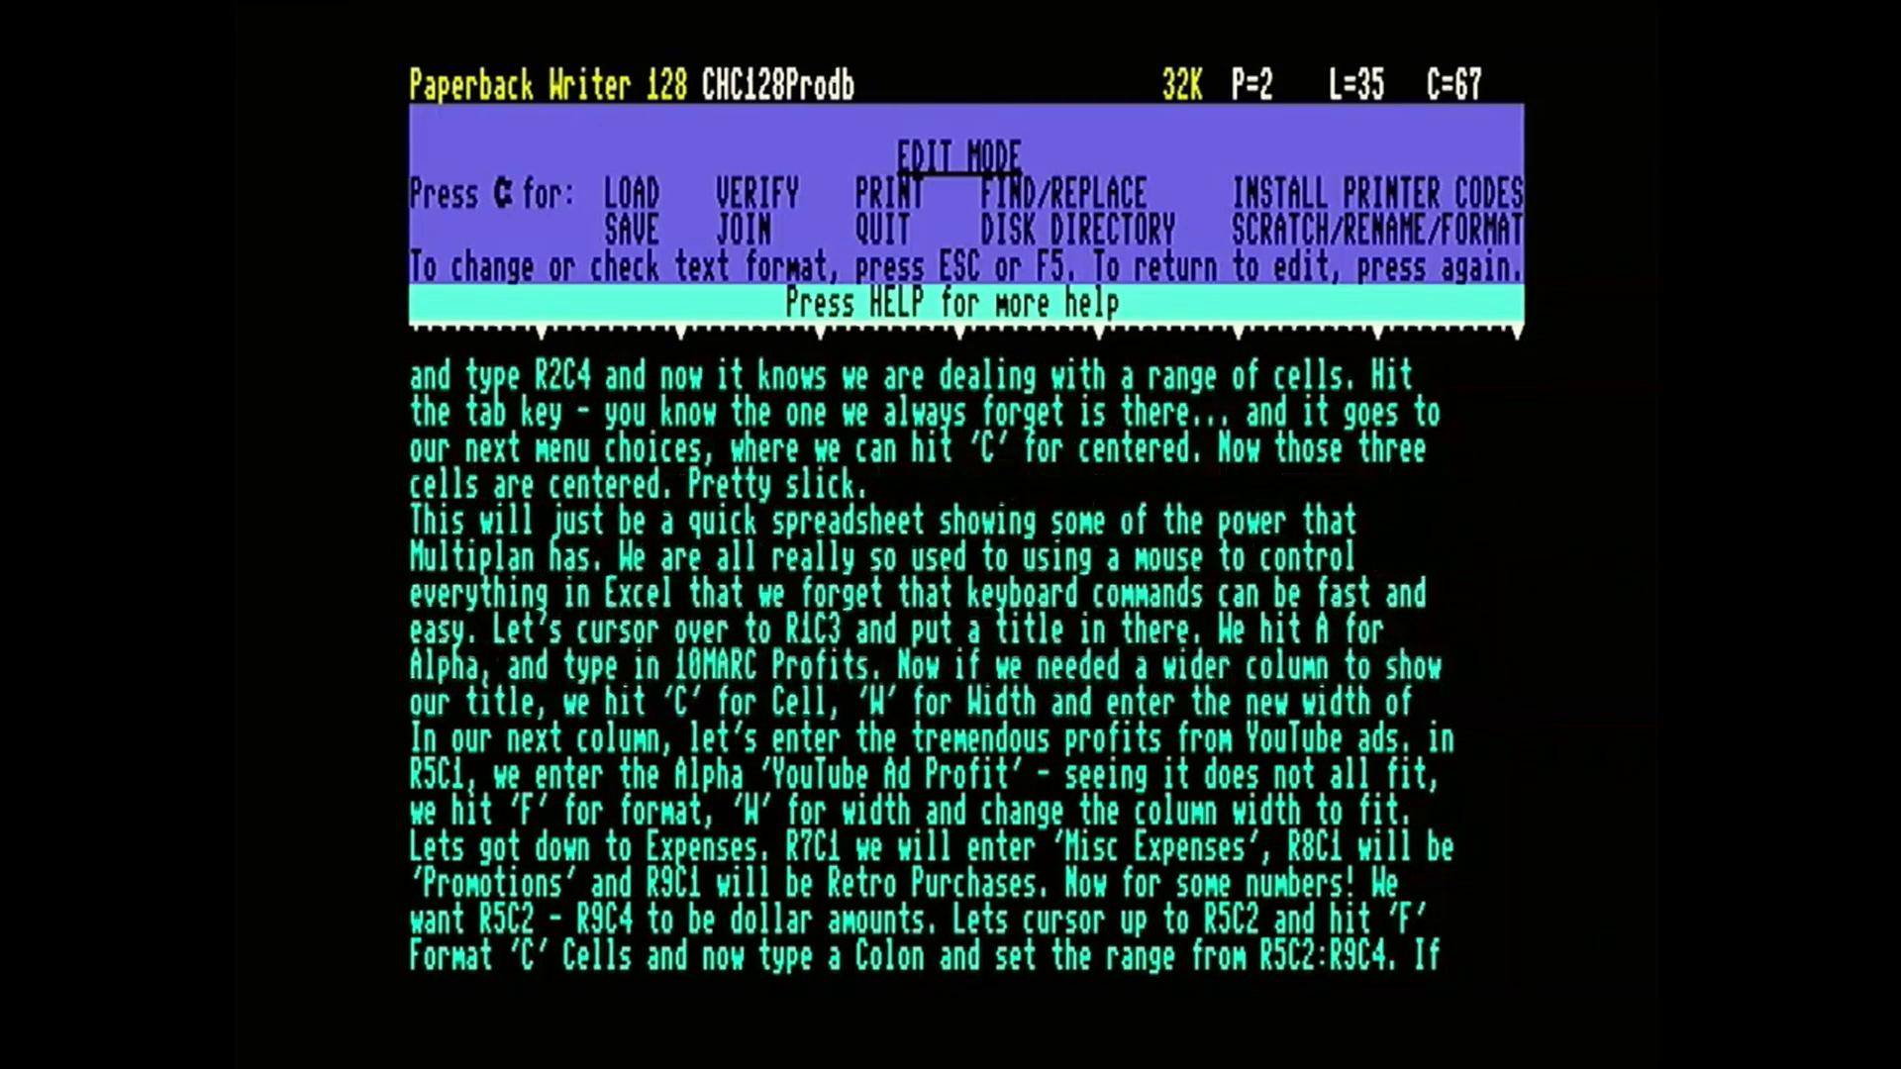
key("Up")
key("Up")
key("Up")
key("Up")
key("Up")
key("Up")
key("Up")
key("Up")
key("Up")
key("Up")
key("Up")
key("Up")
key("Up")
key("Up")
key("Up")
key("Up")
key("Up")
key("Up")
key("Up")
key("Up")
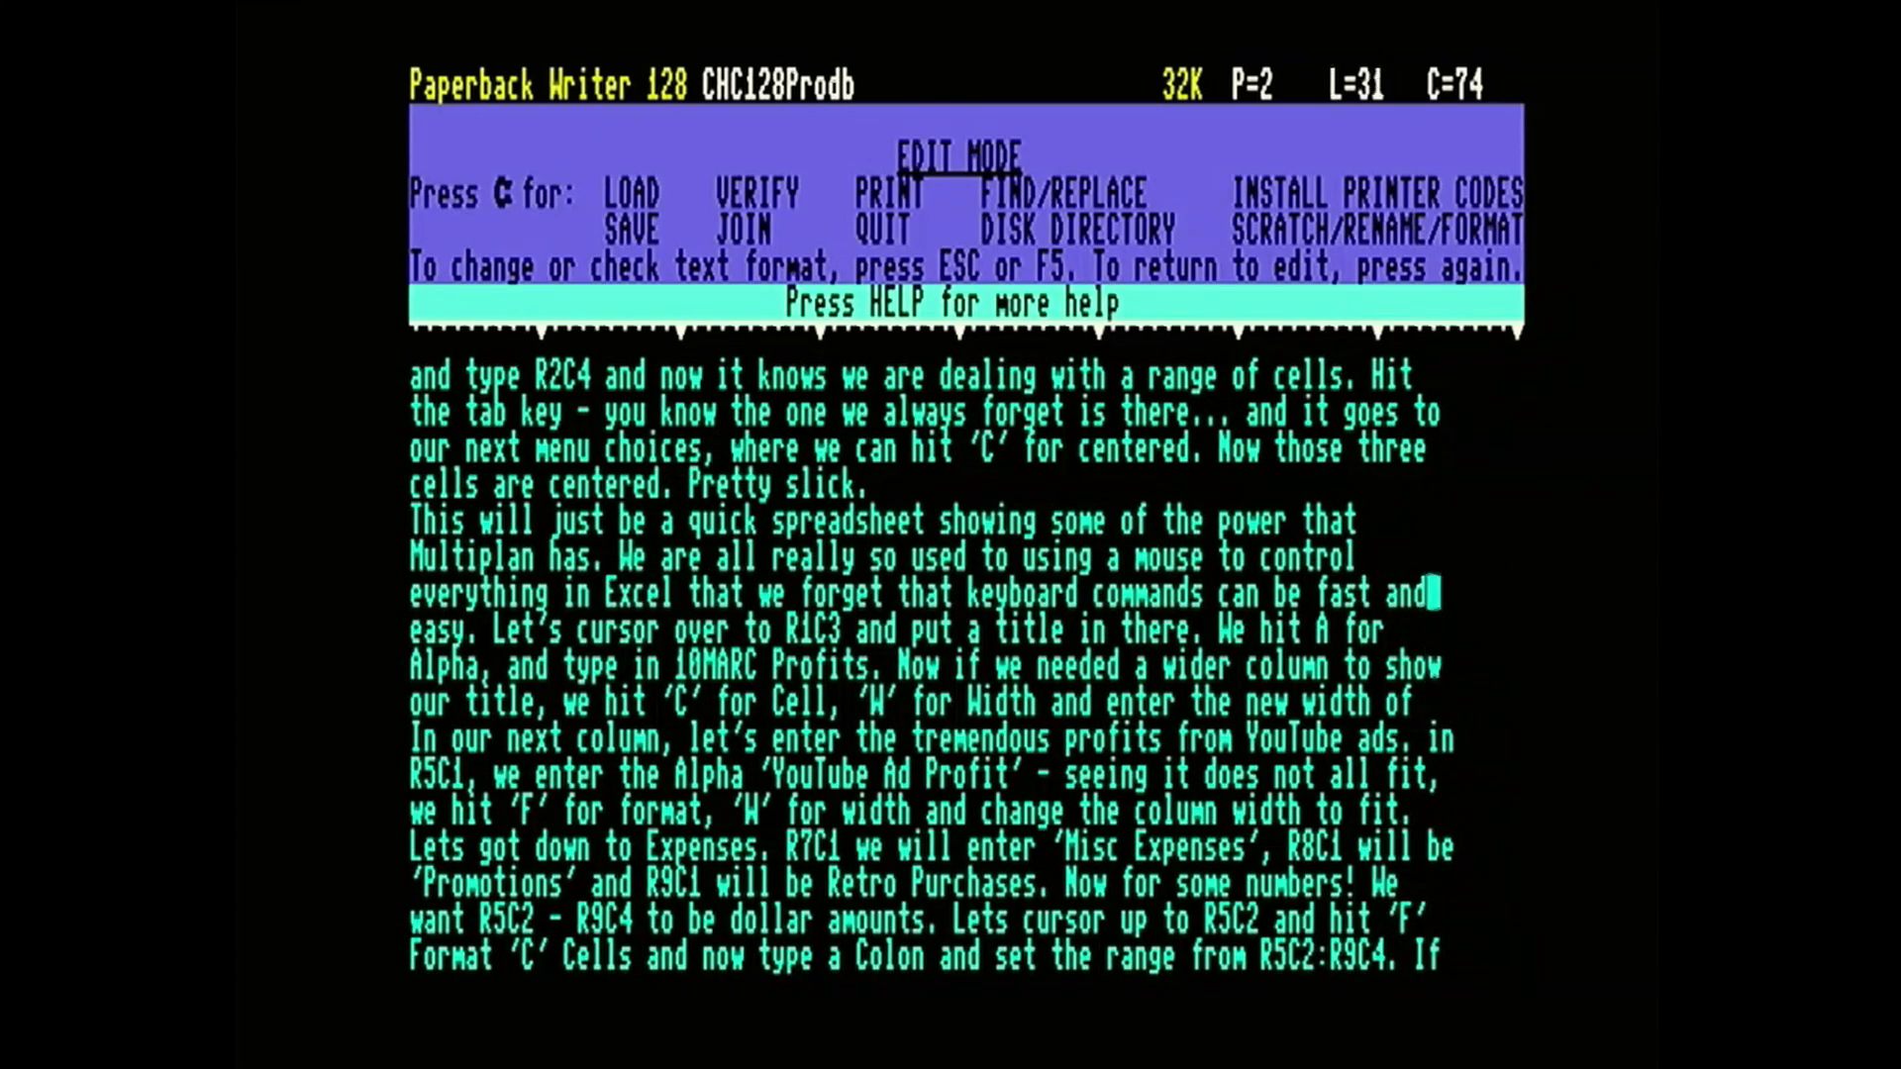
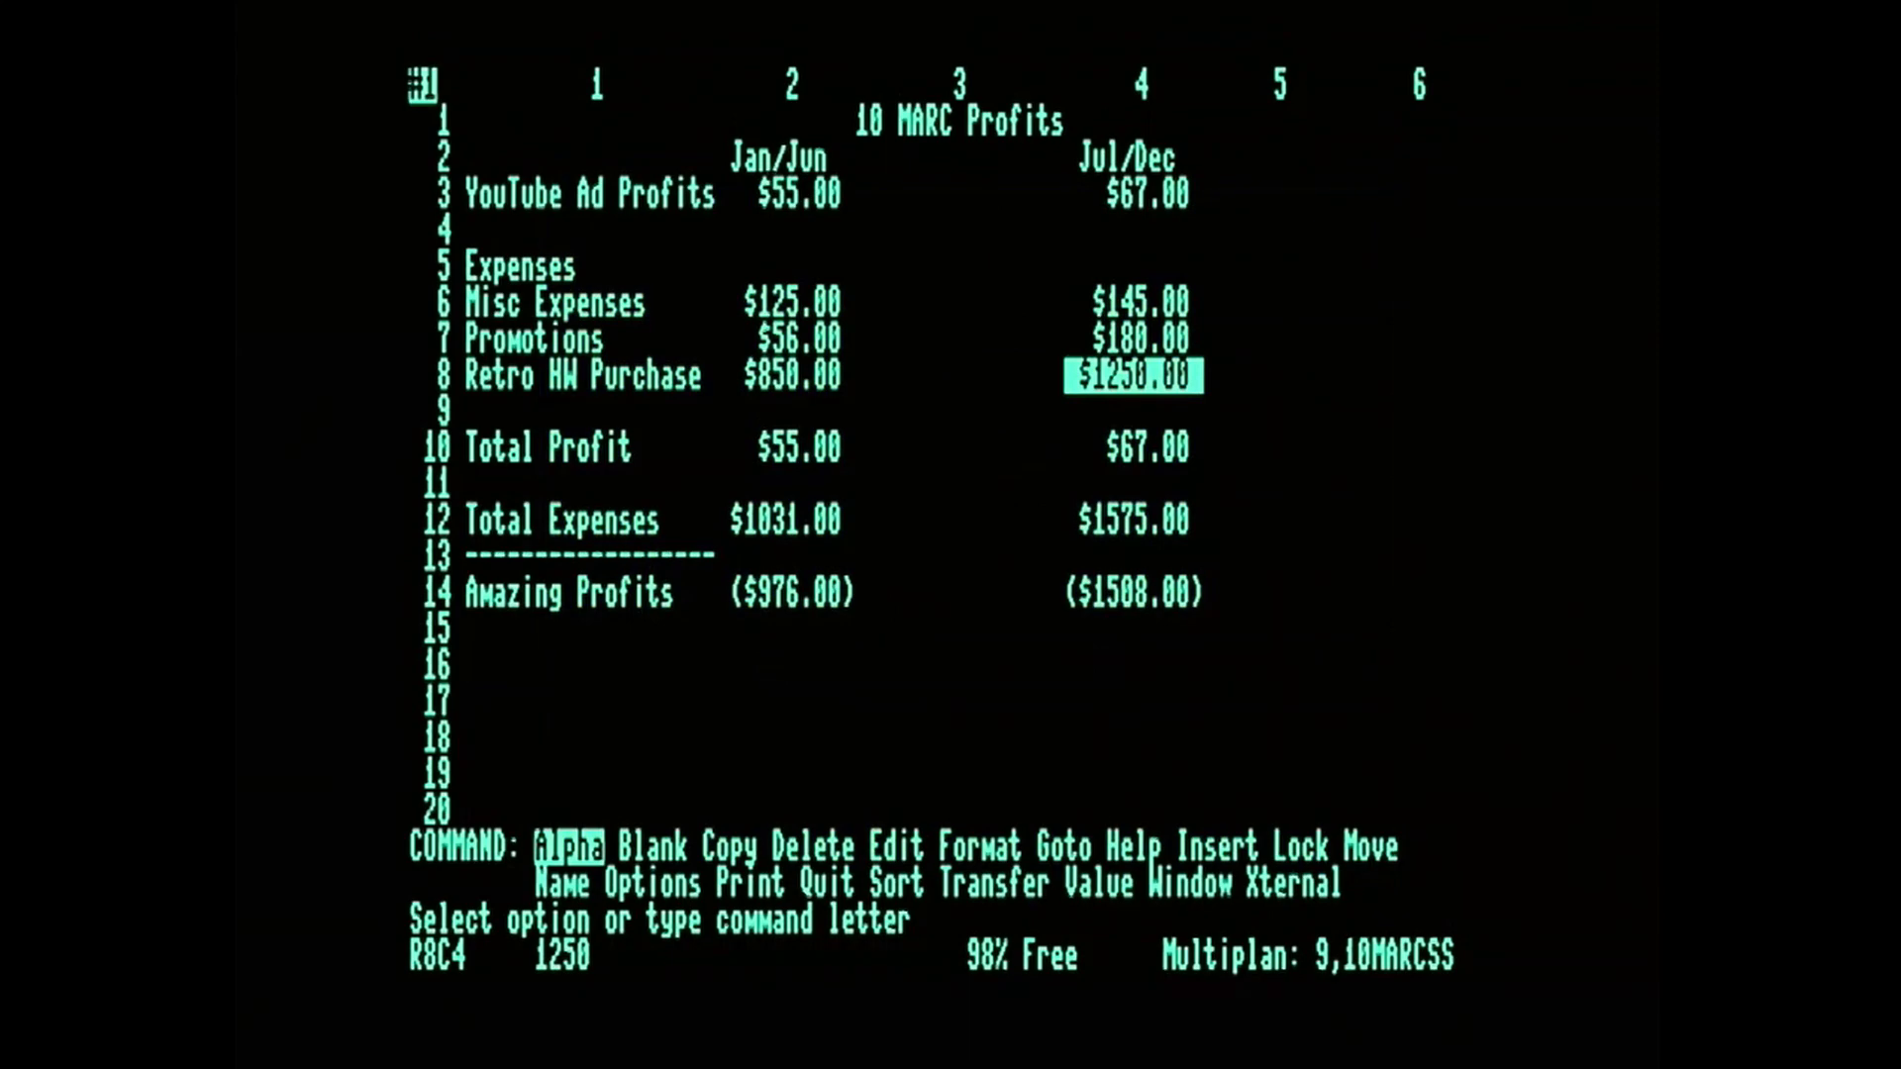
key("Left")
key("Left")
key("Left")
key("Right")
key("Right")
key("Left")
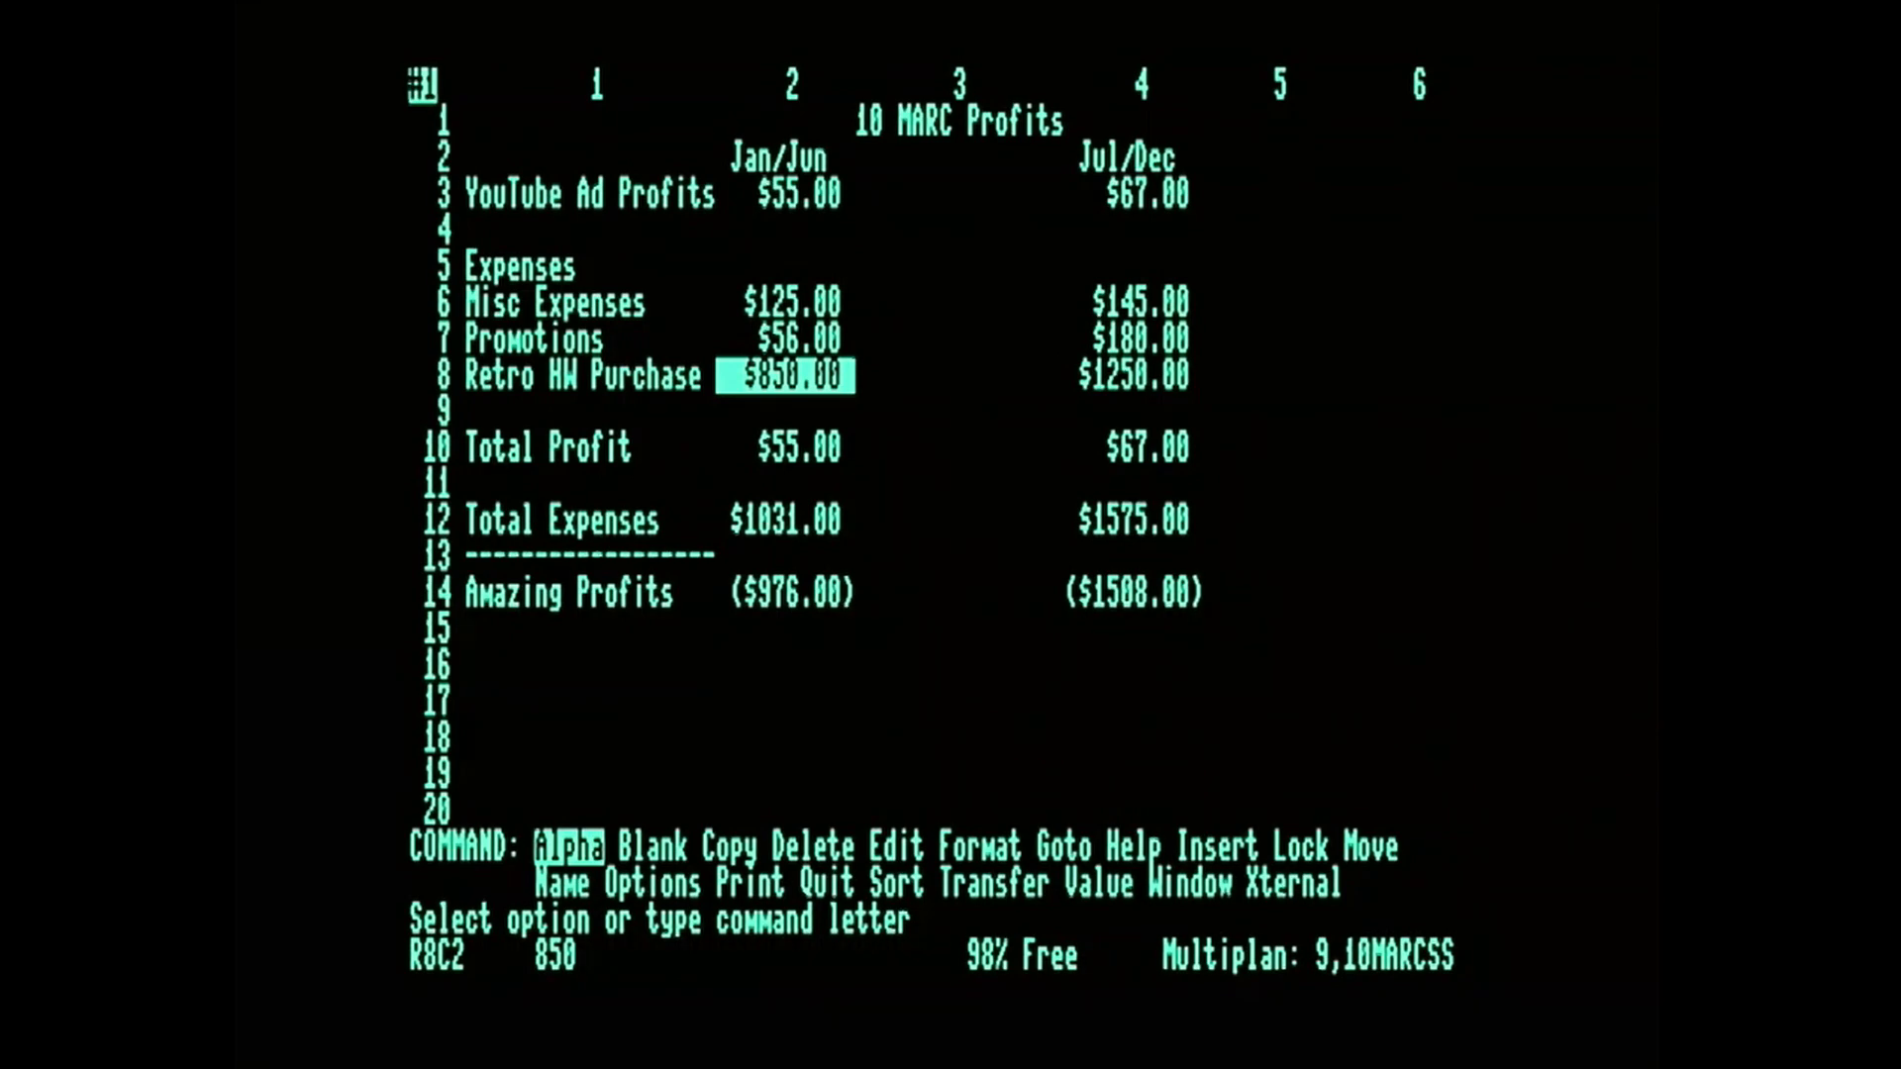
Open Partner's appointment calendar over the worksheet and review the entry for January 15, 1986.
key("Page_Up")
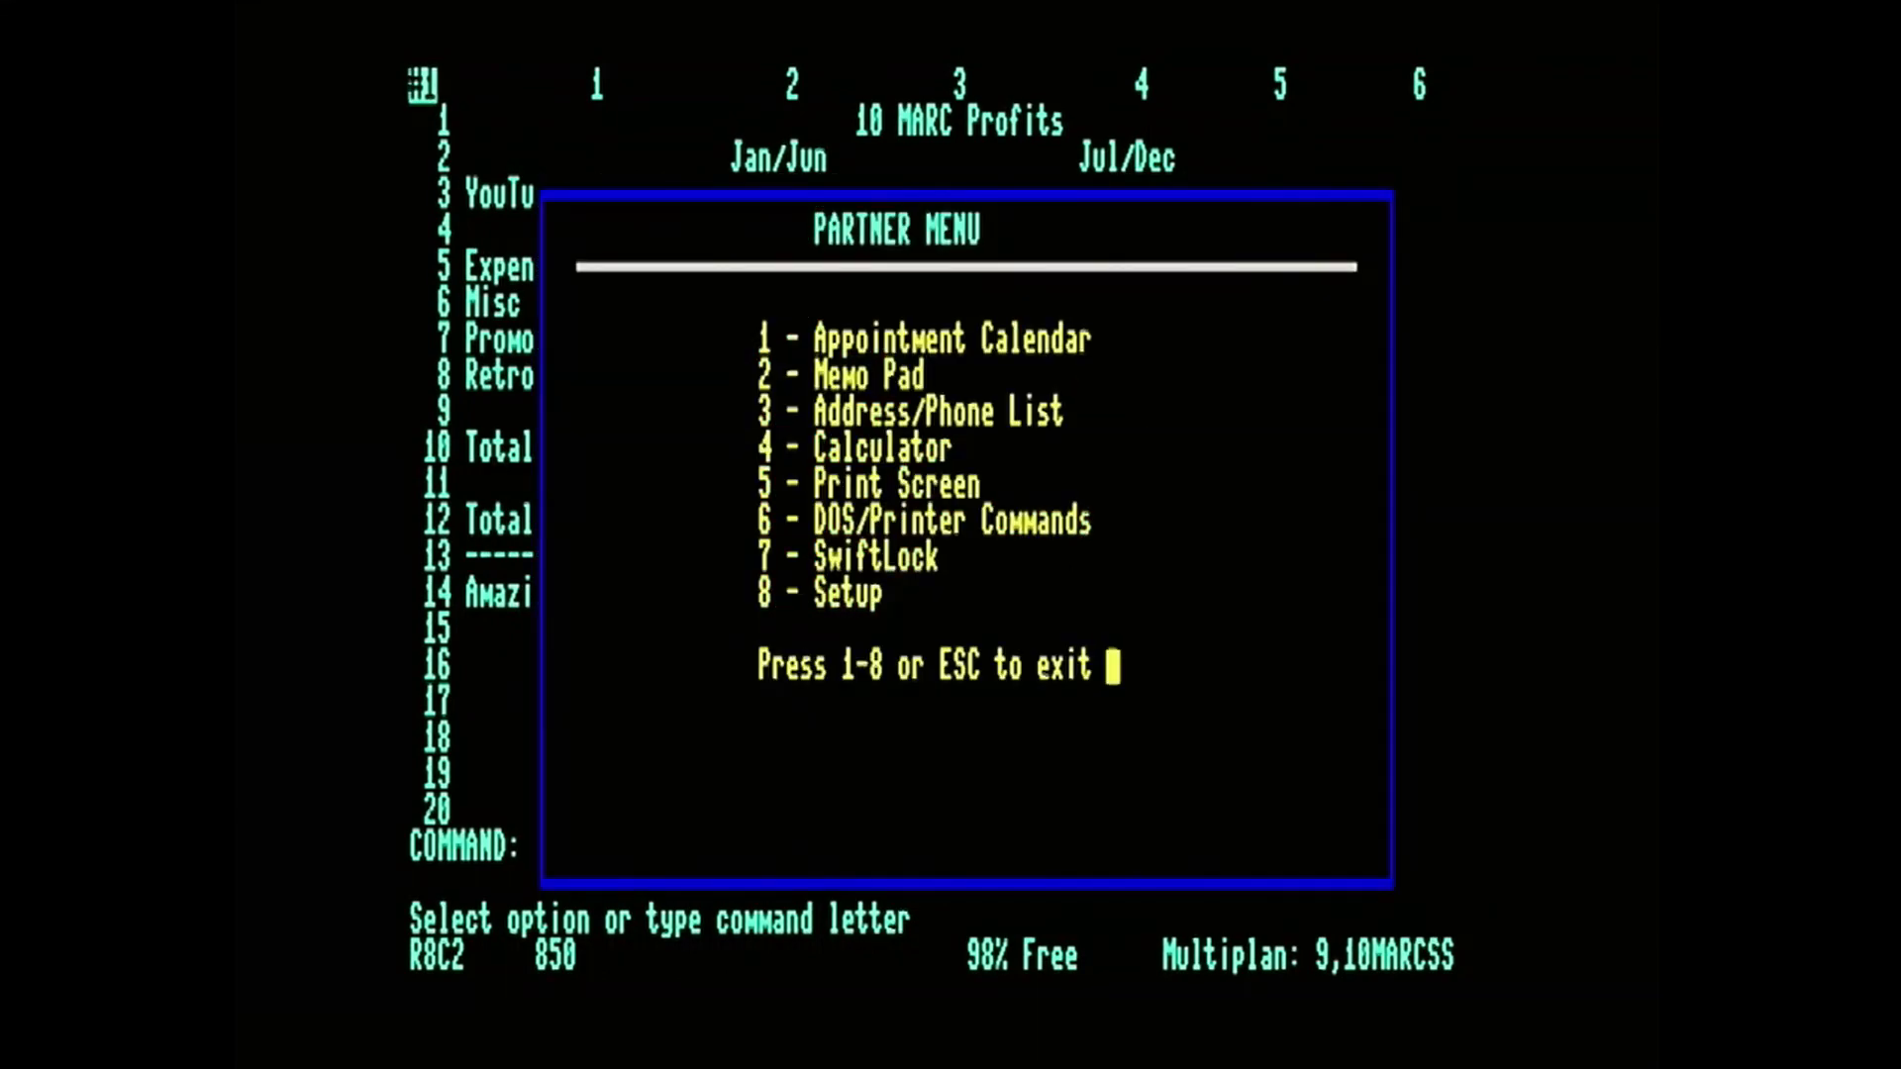
key("1")
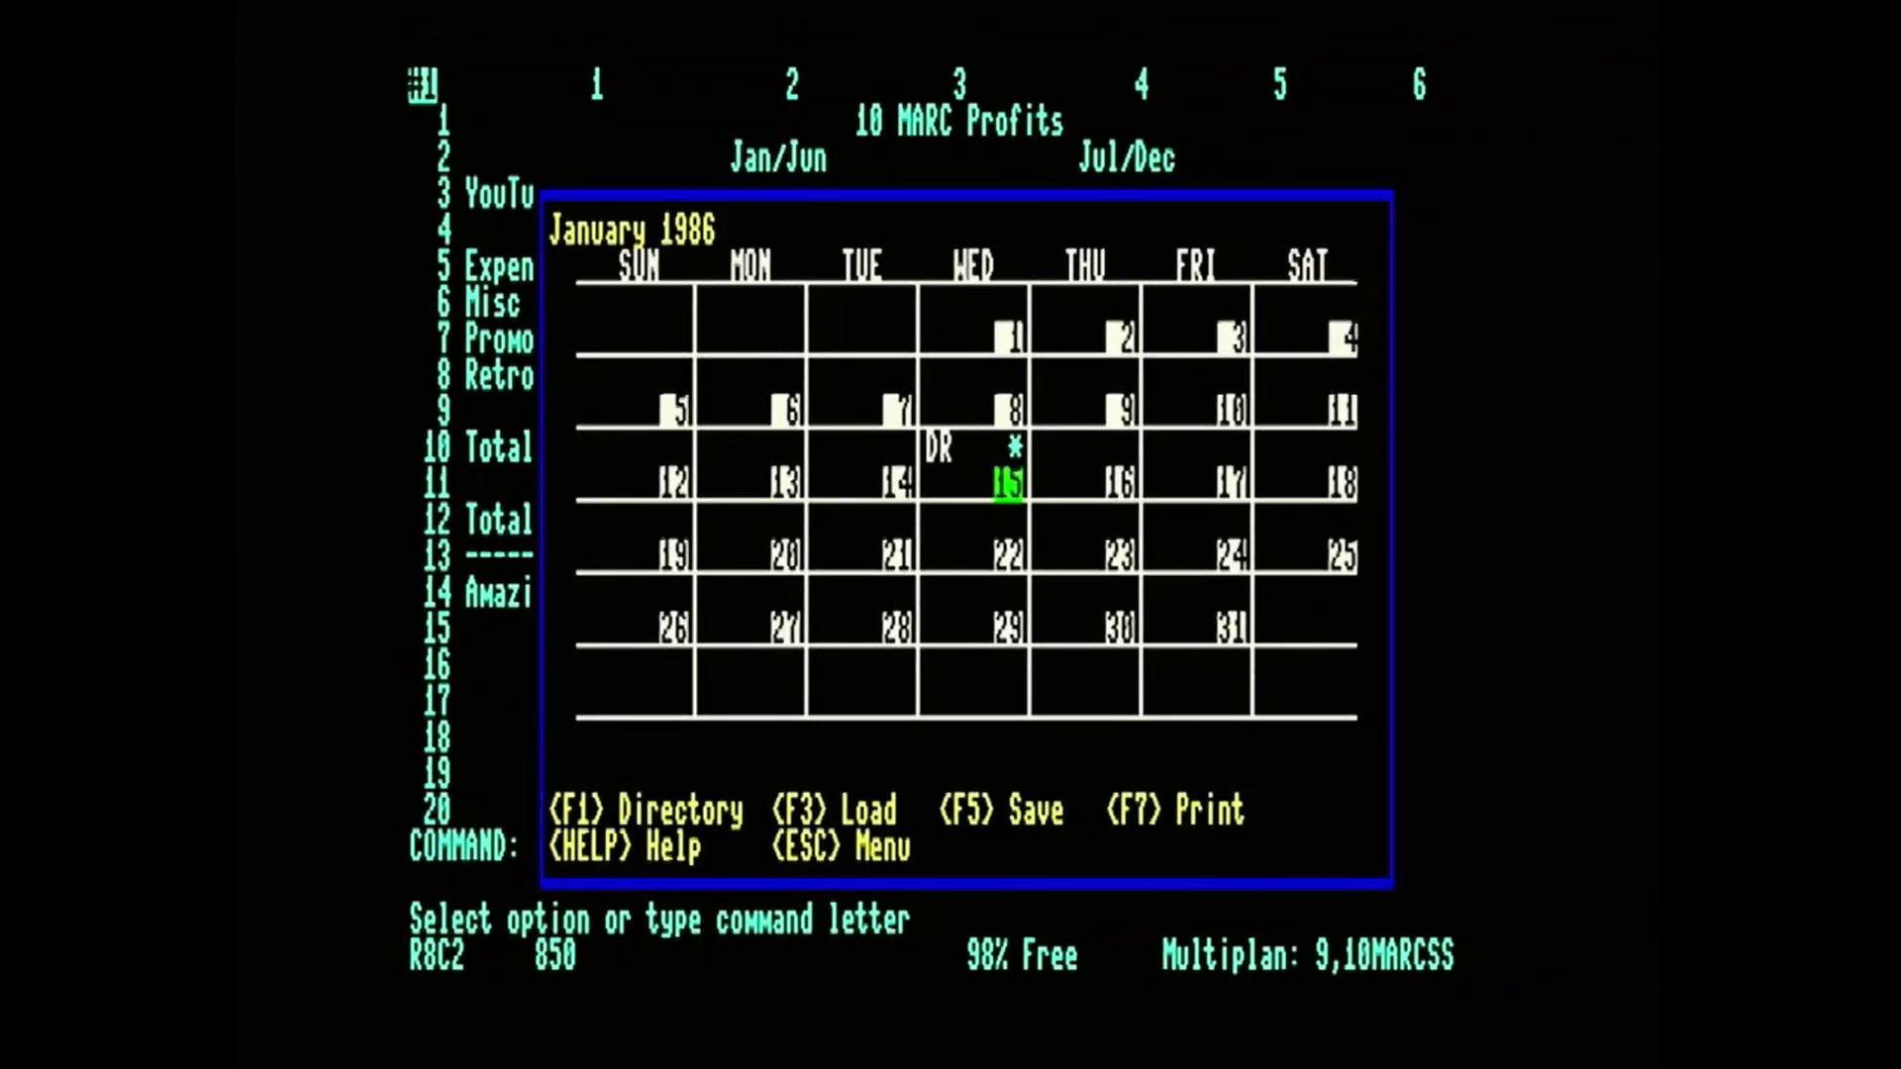
key("Down")
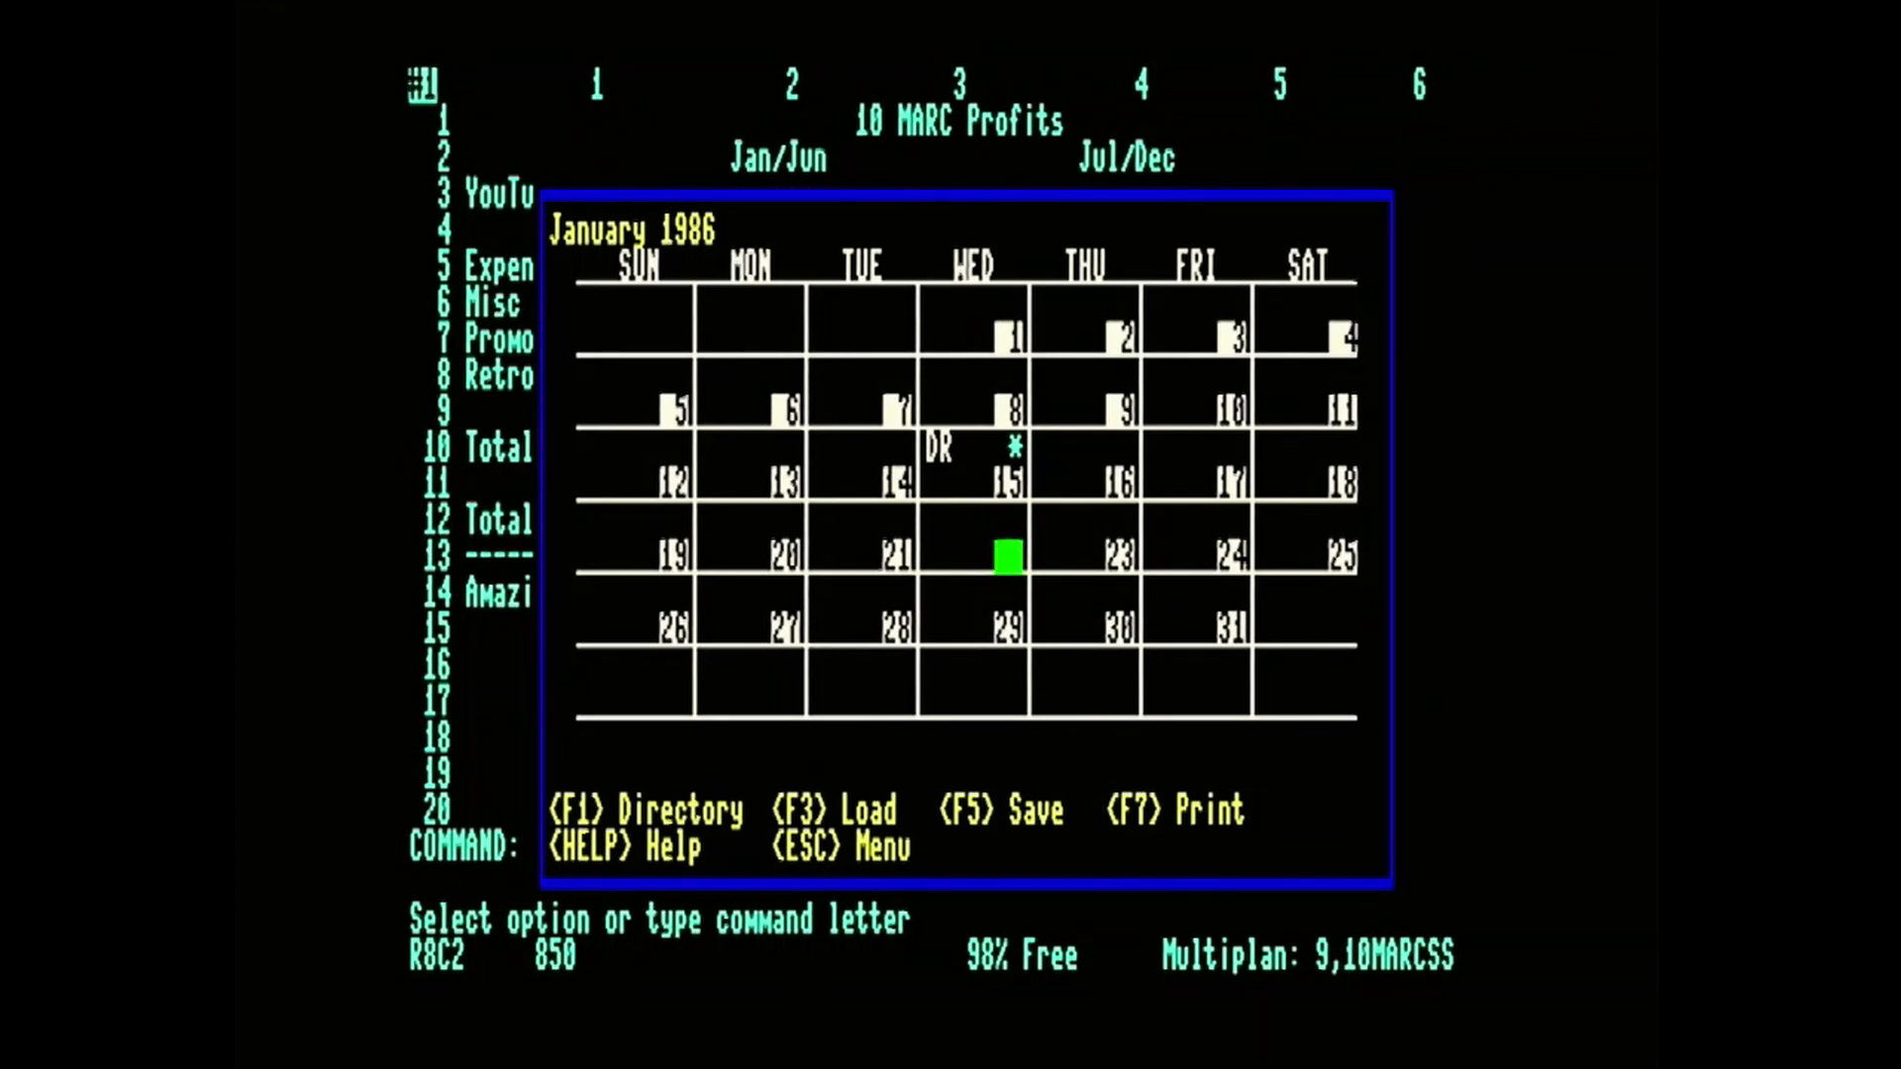
key("Left")
key("Left")
key("Up")
key("Right")
key("Right")
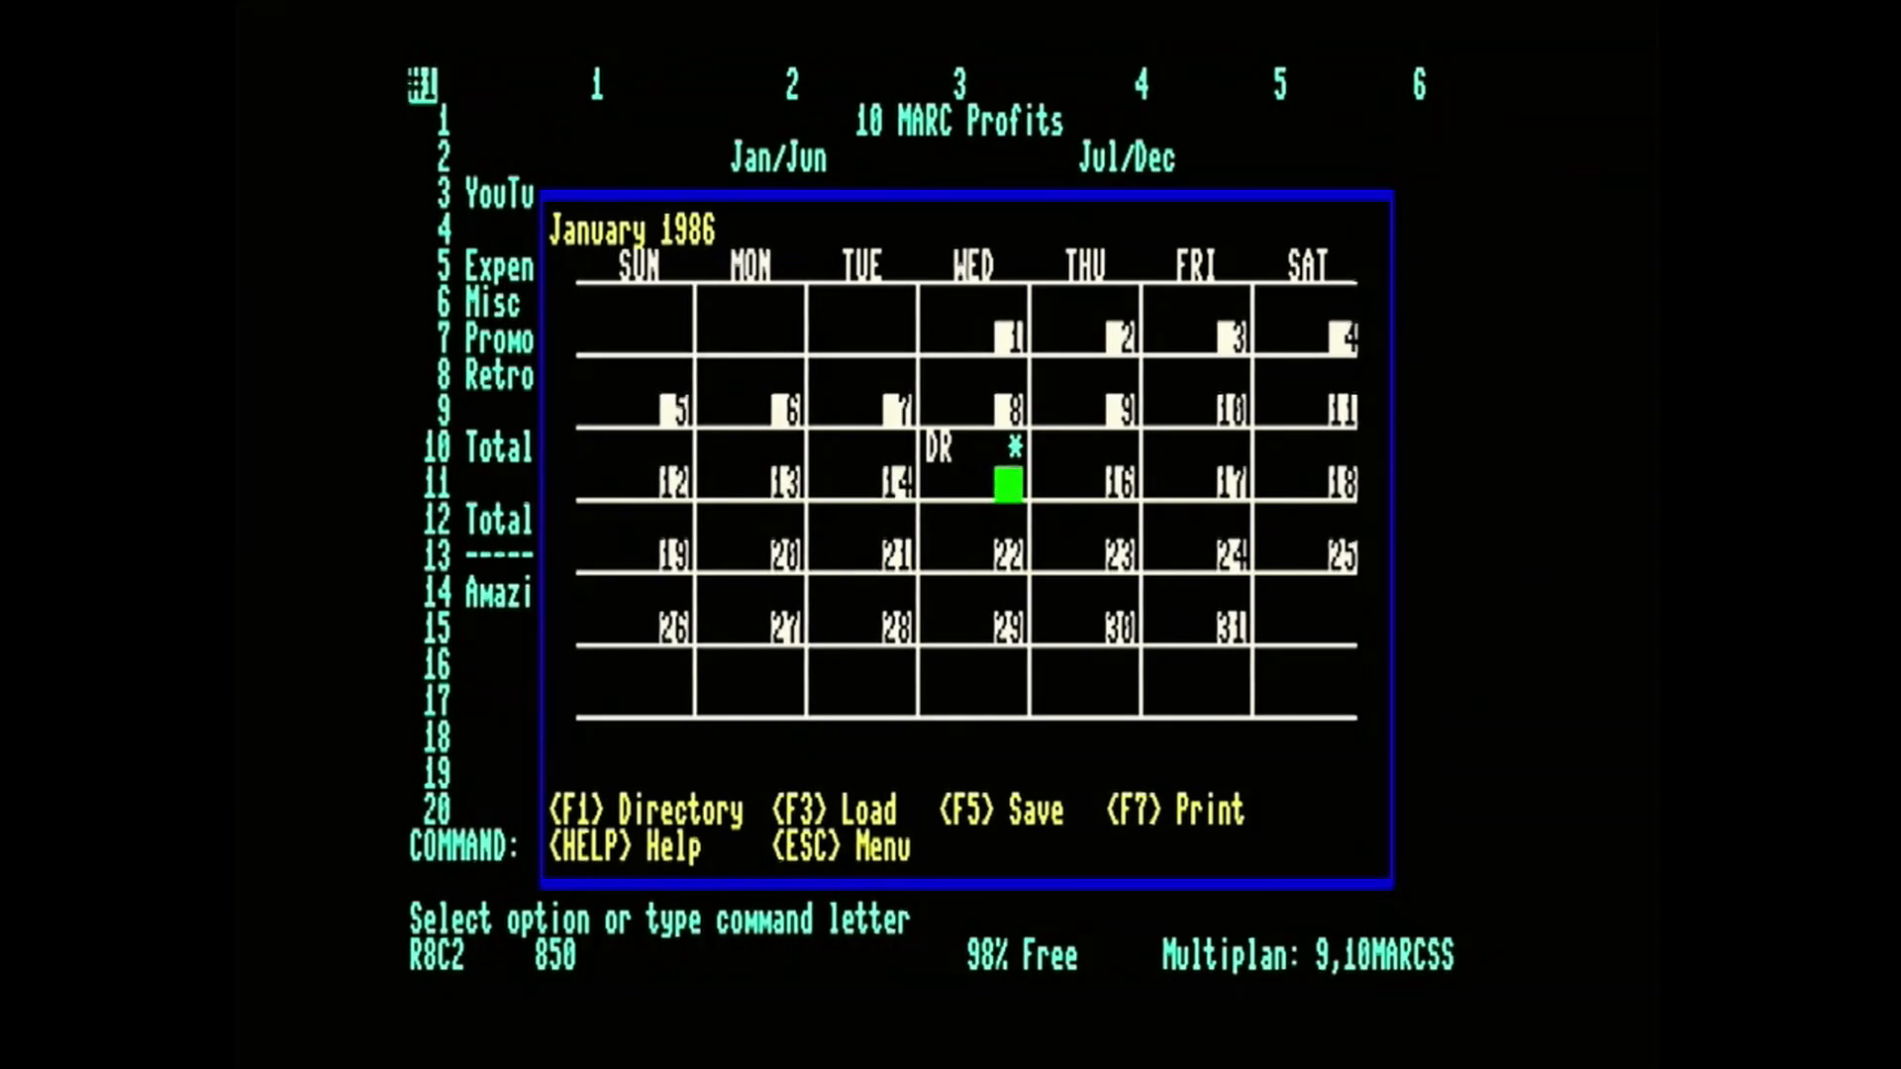
key("Return")
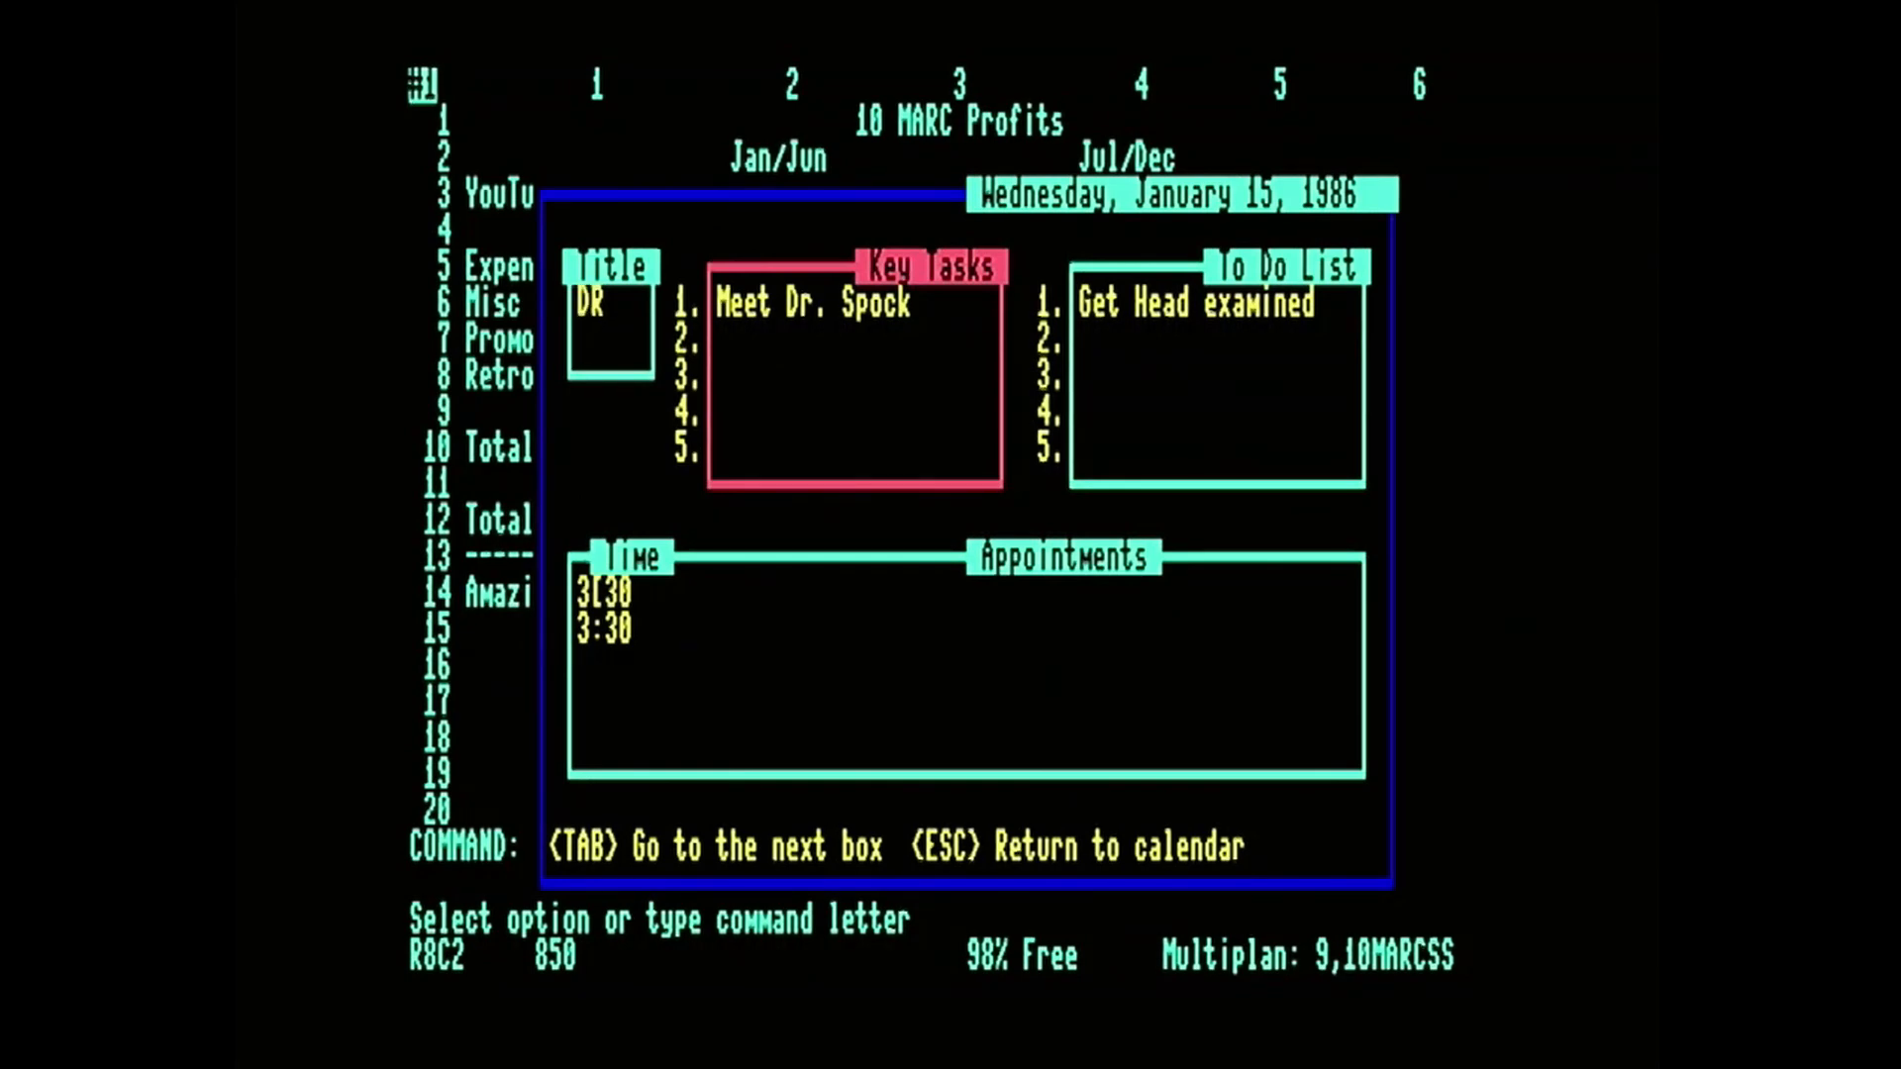
key("Escape")
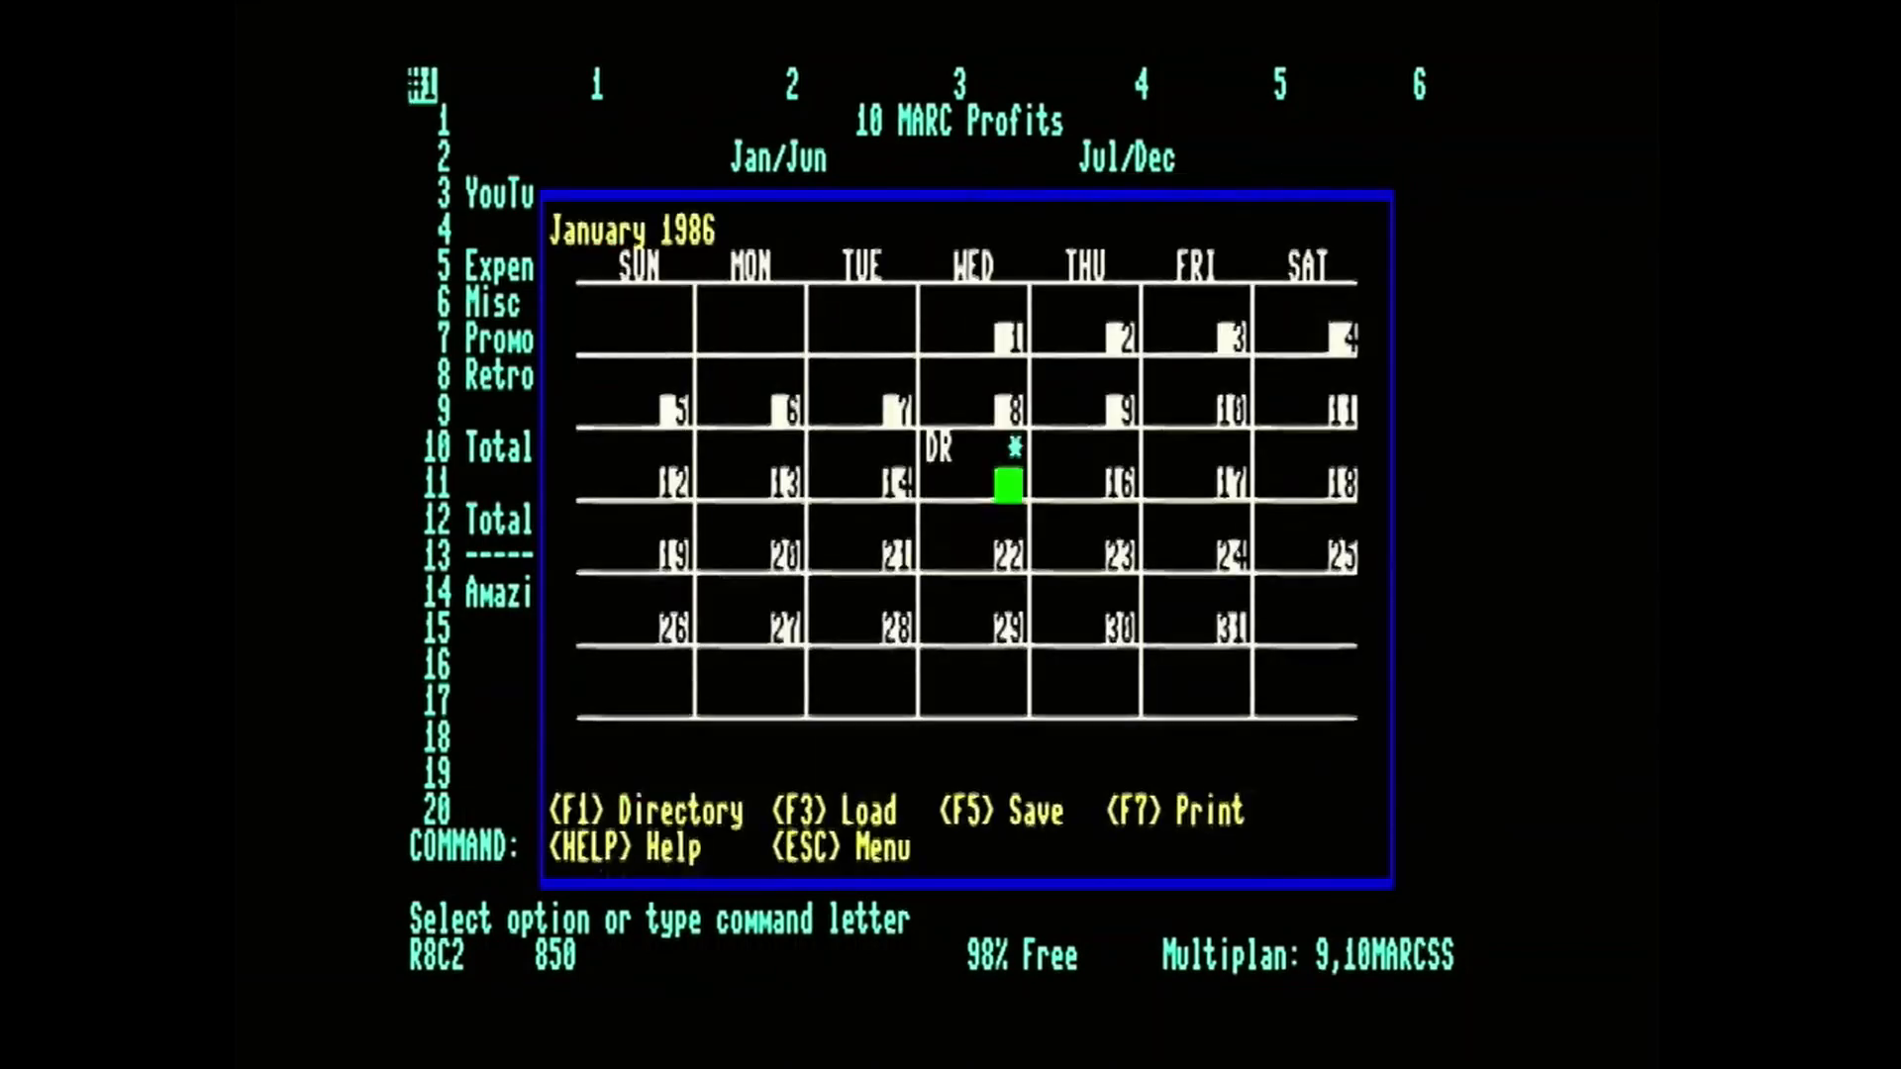
Open the January 16, 1986 calendar entry, title it "Groc" and enter "Buy Groceries" as its first key task.
key("Right")
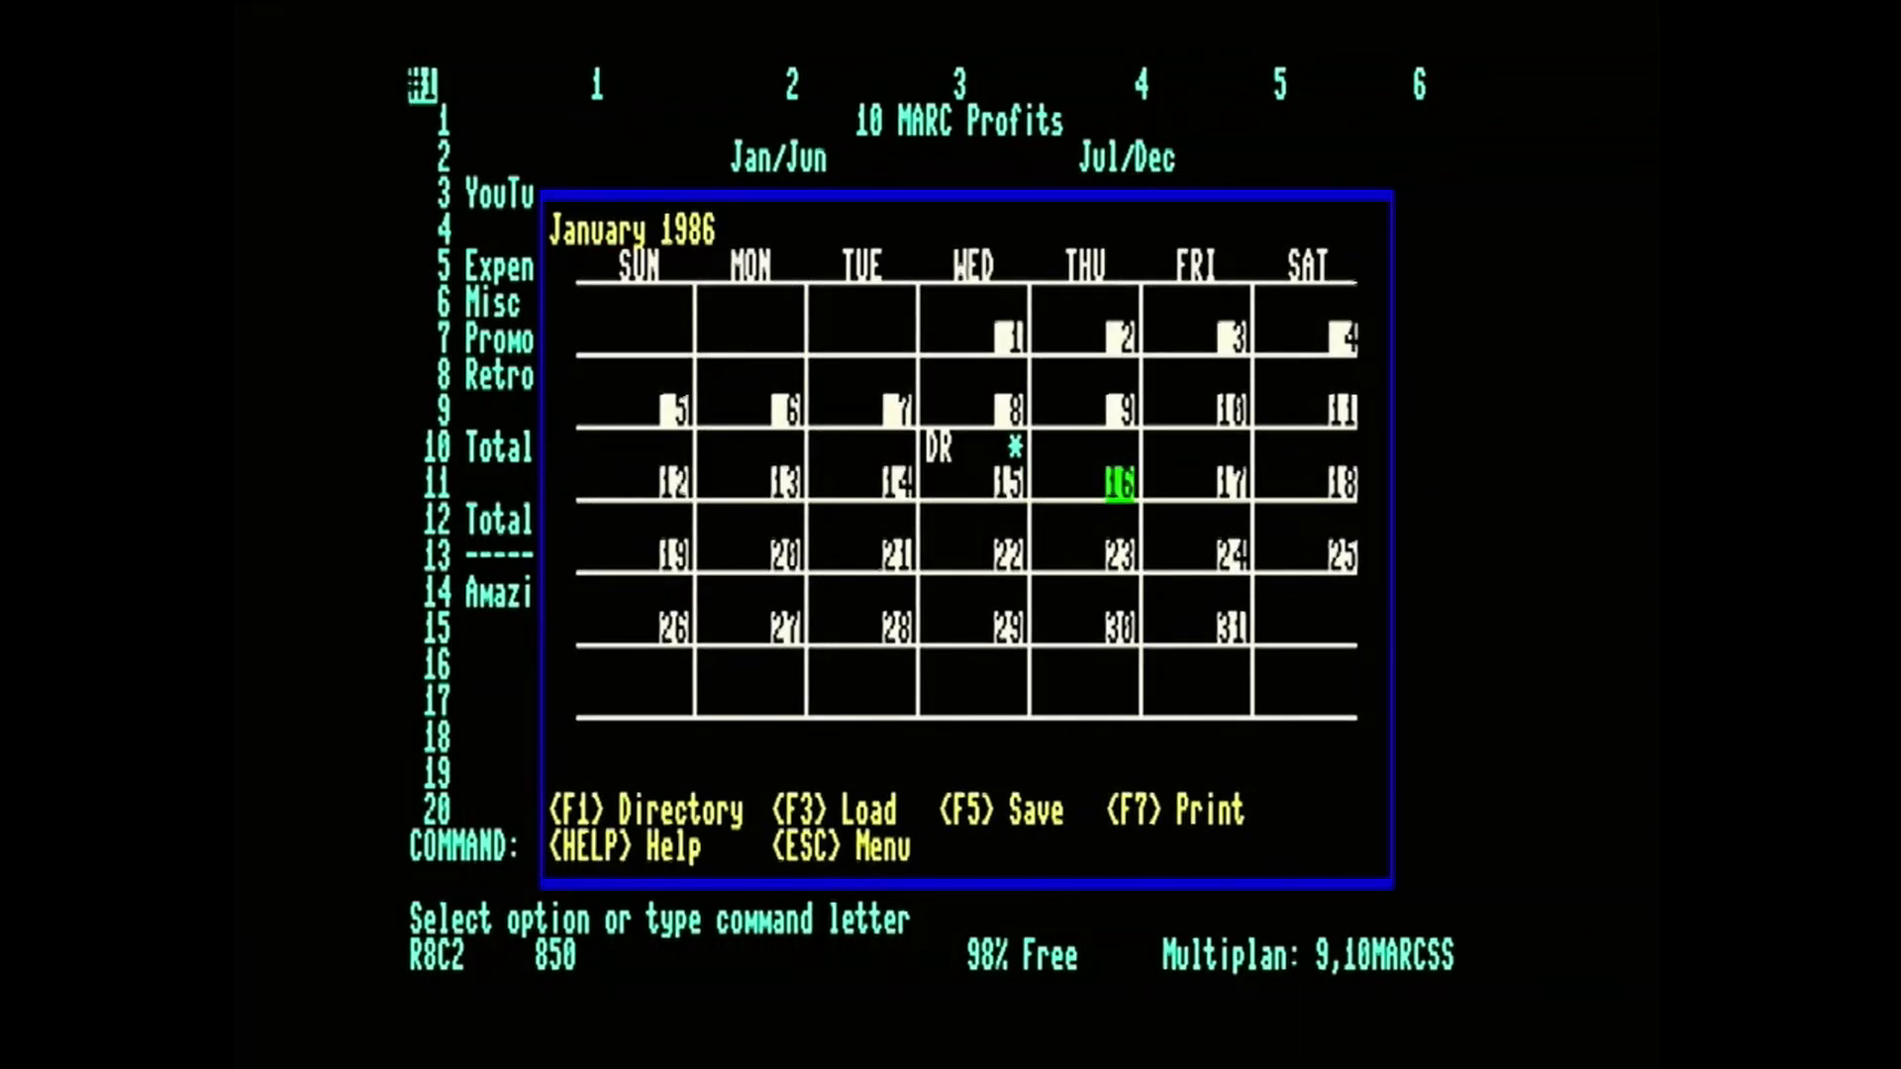
key("Return")
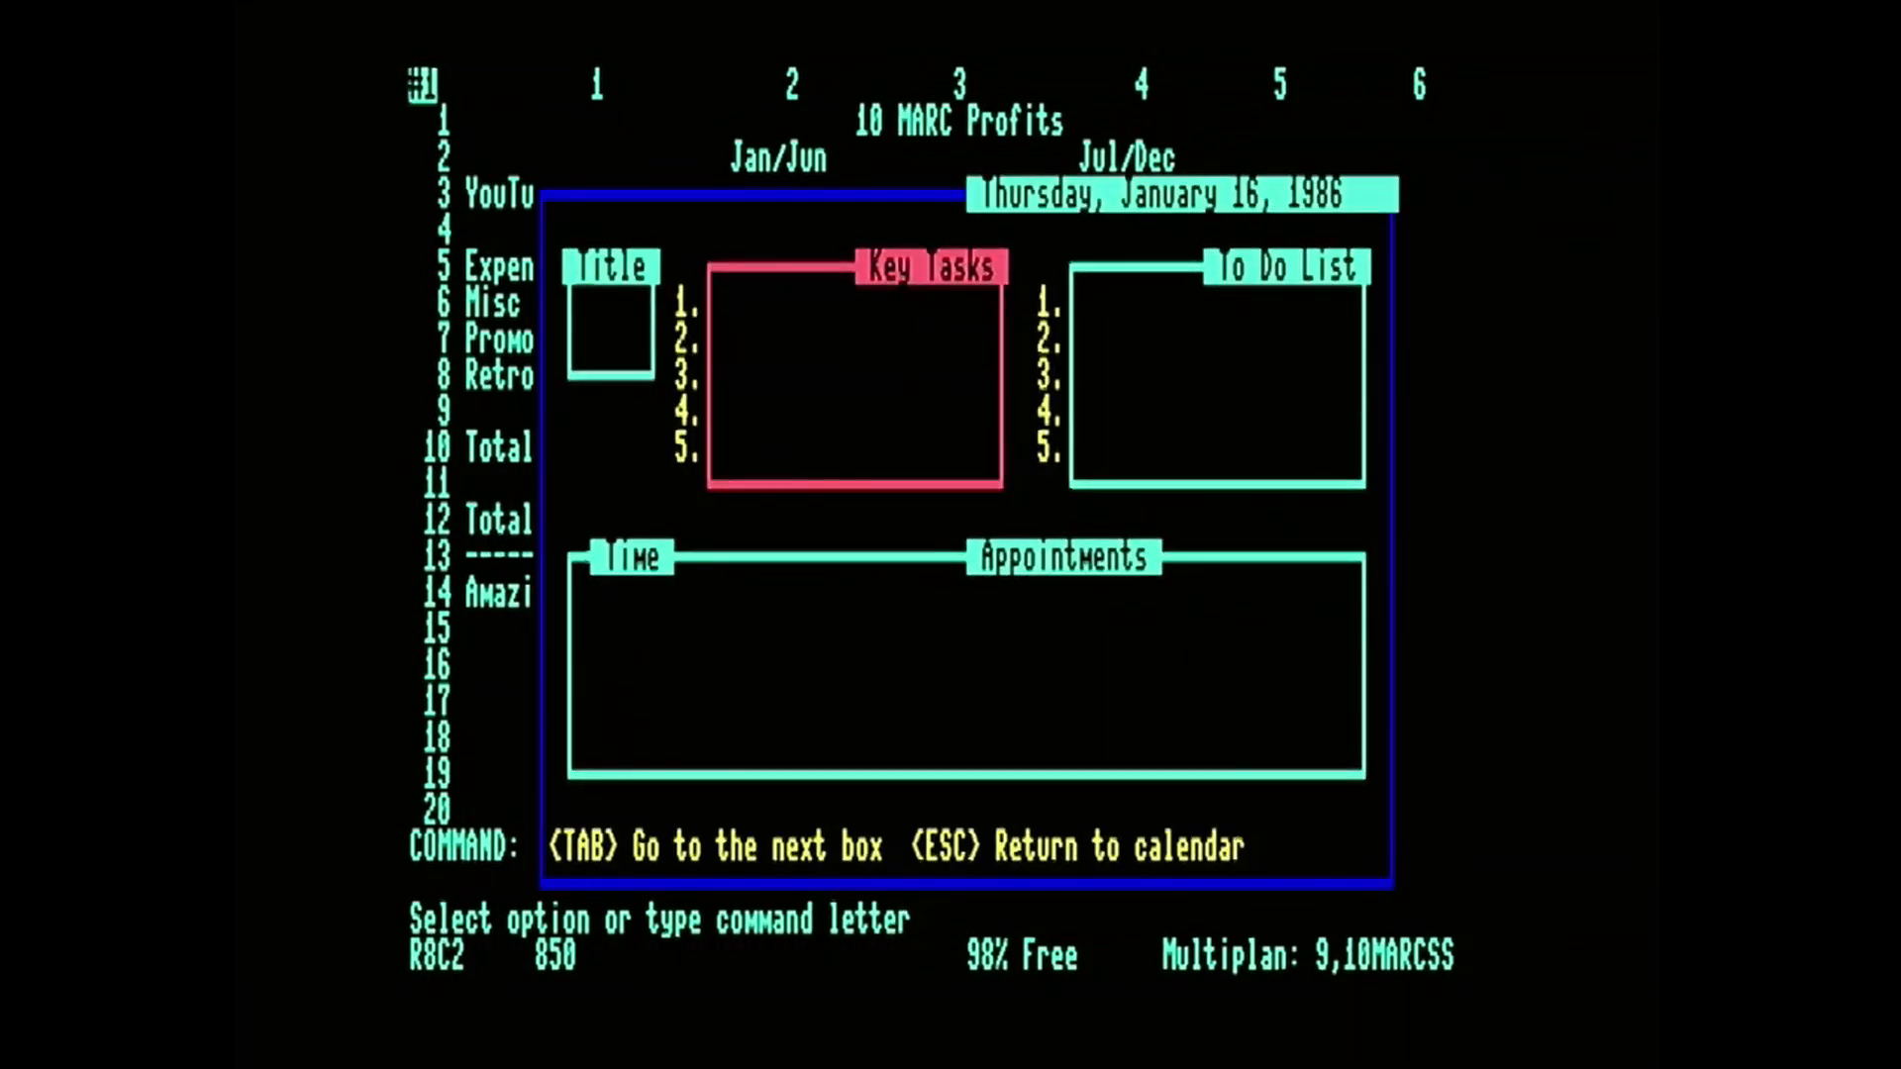
type("Groc")
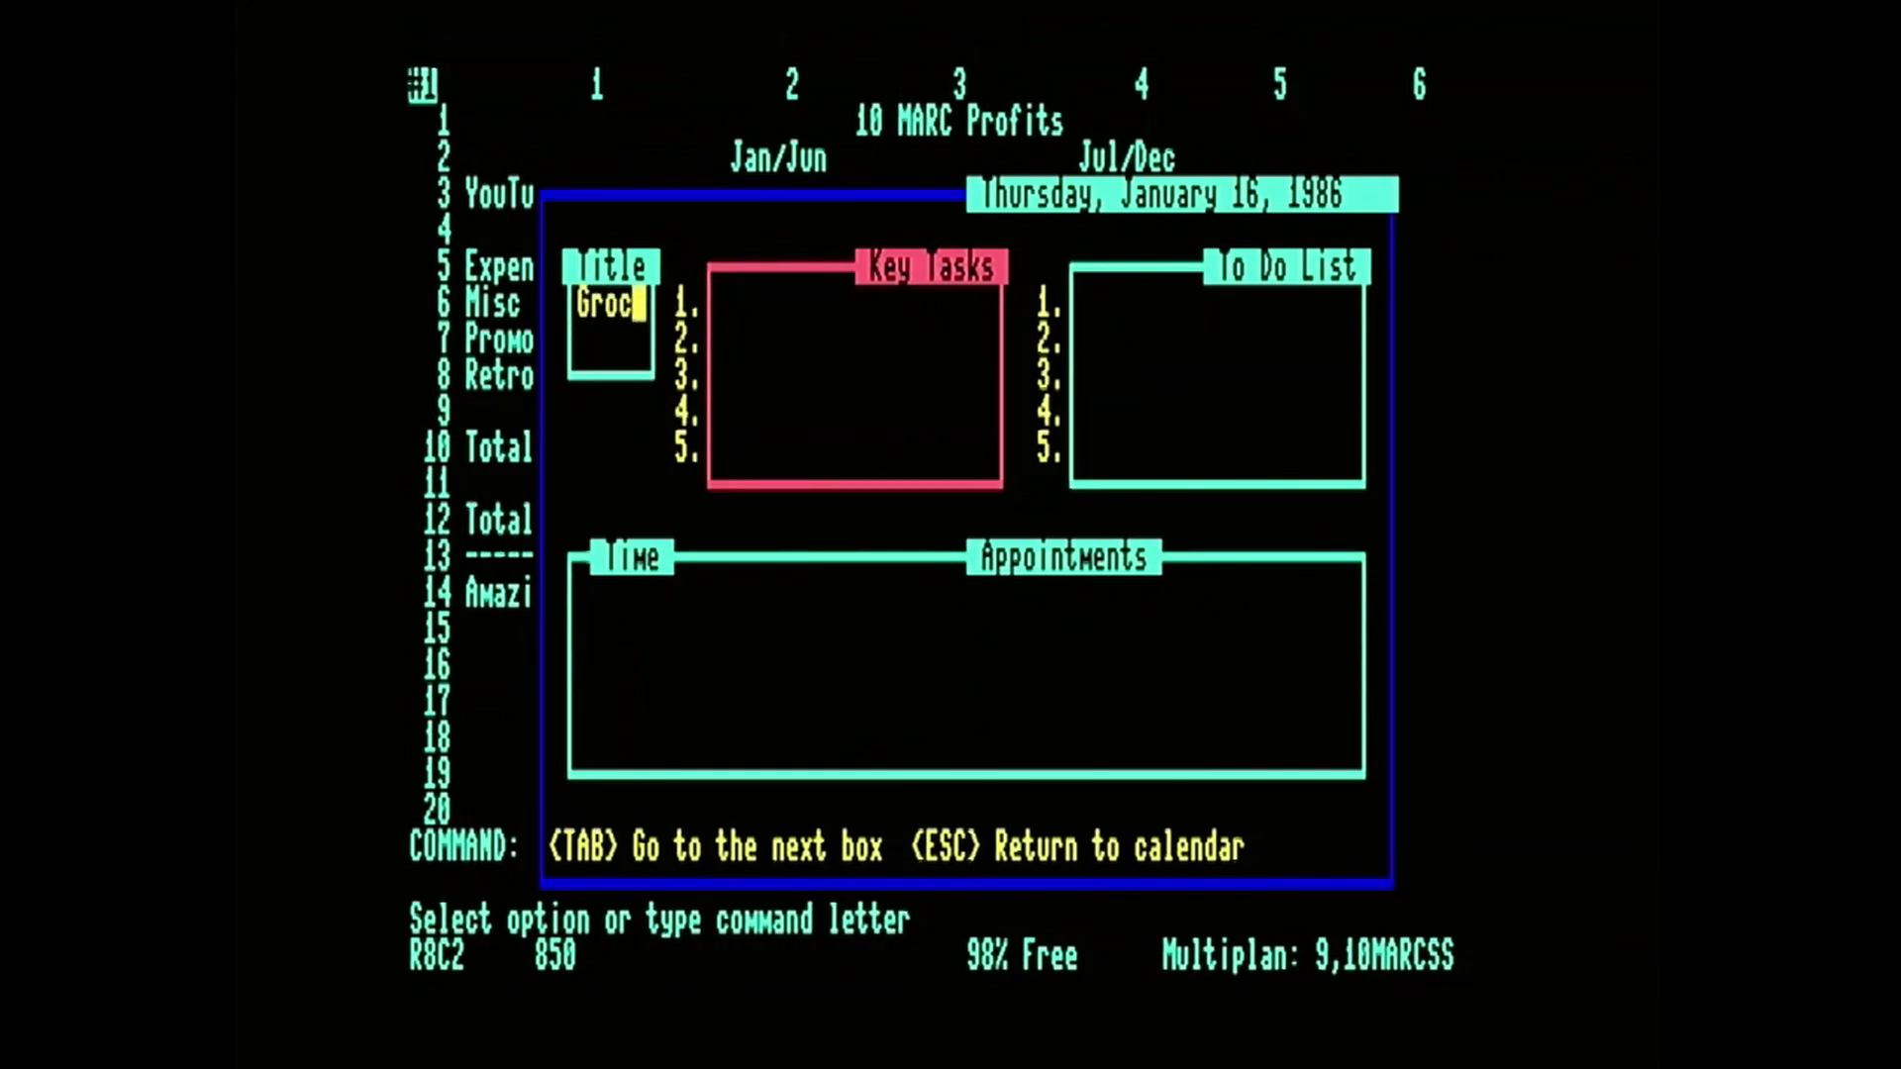
key("Tab")
type("Buy Eggs")
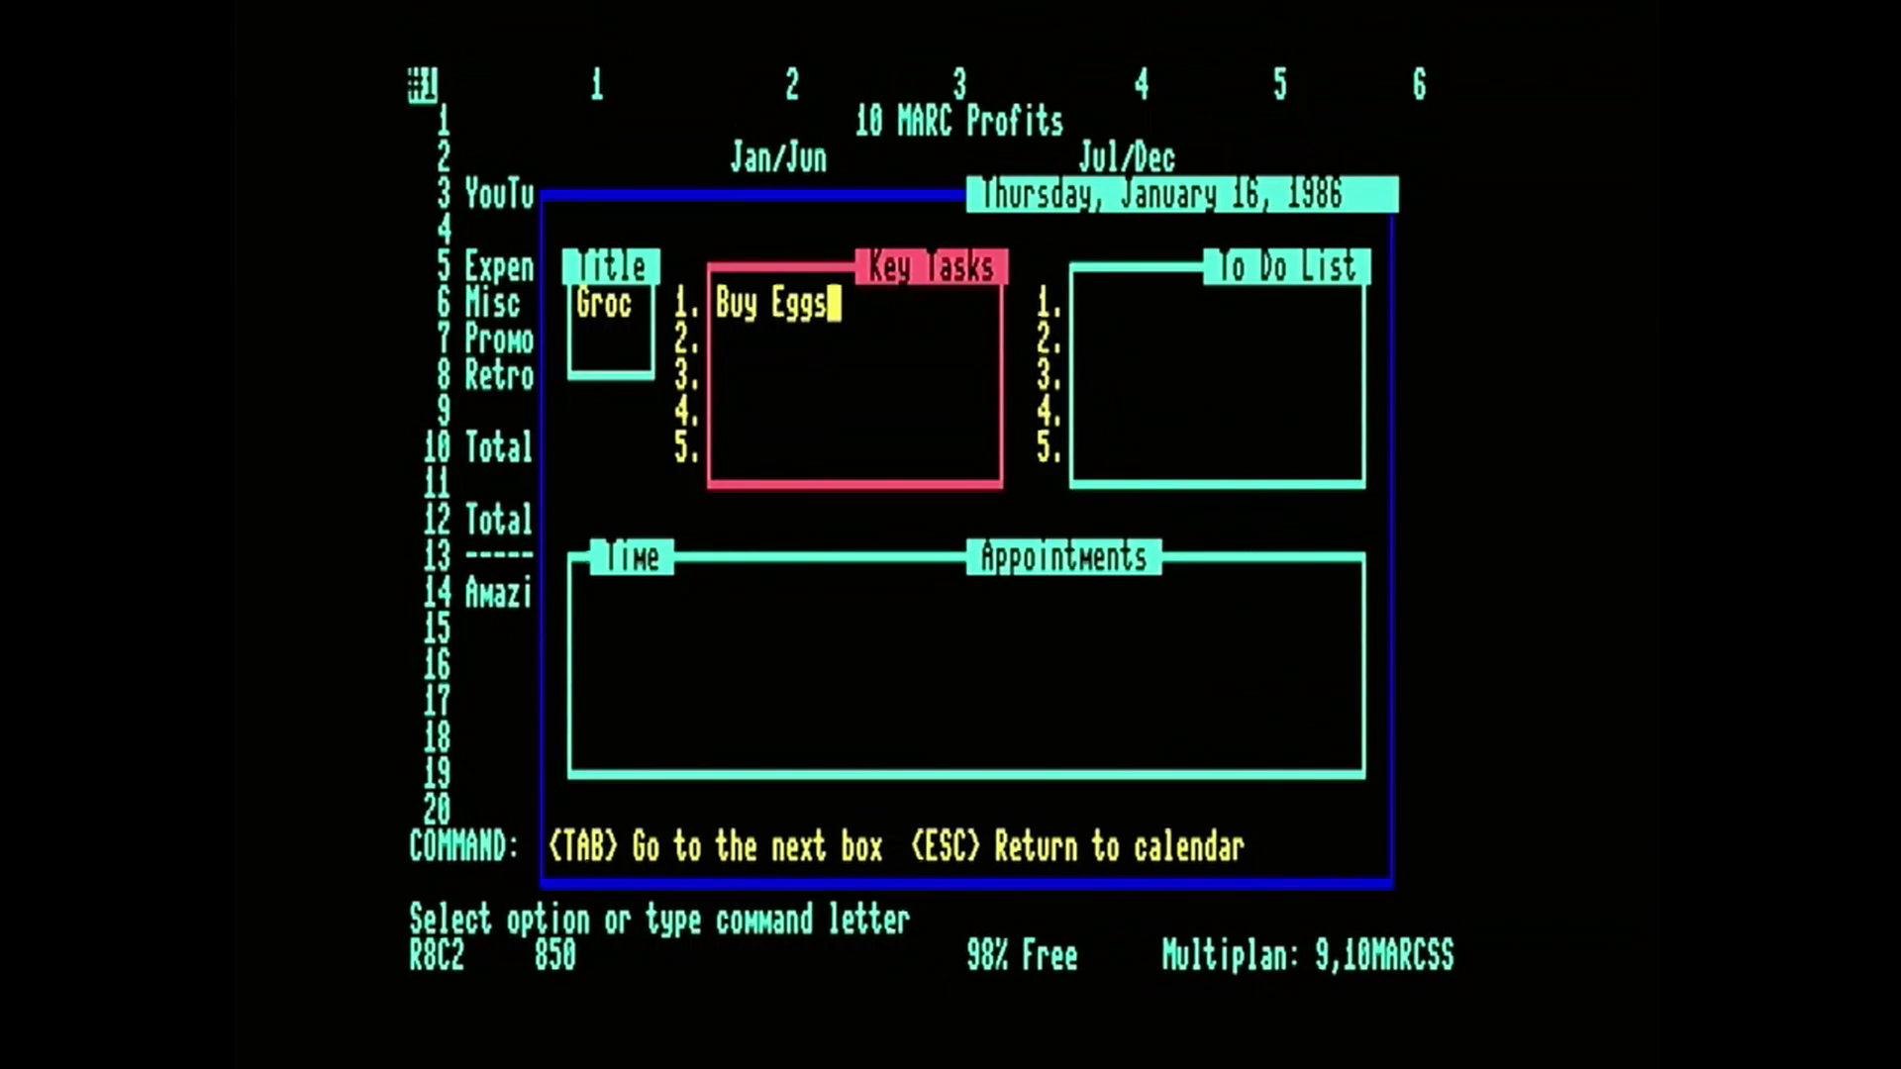
key("Left")
key("Left")
key("Left")
key("Left")
type("Groceries")
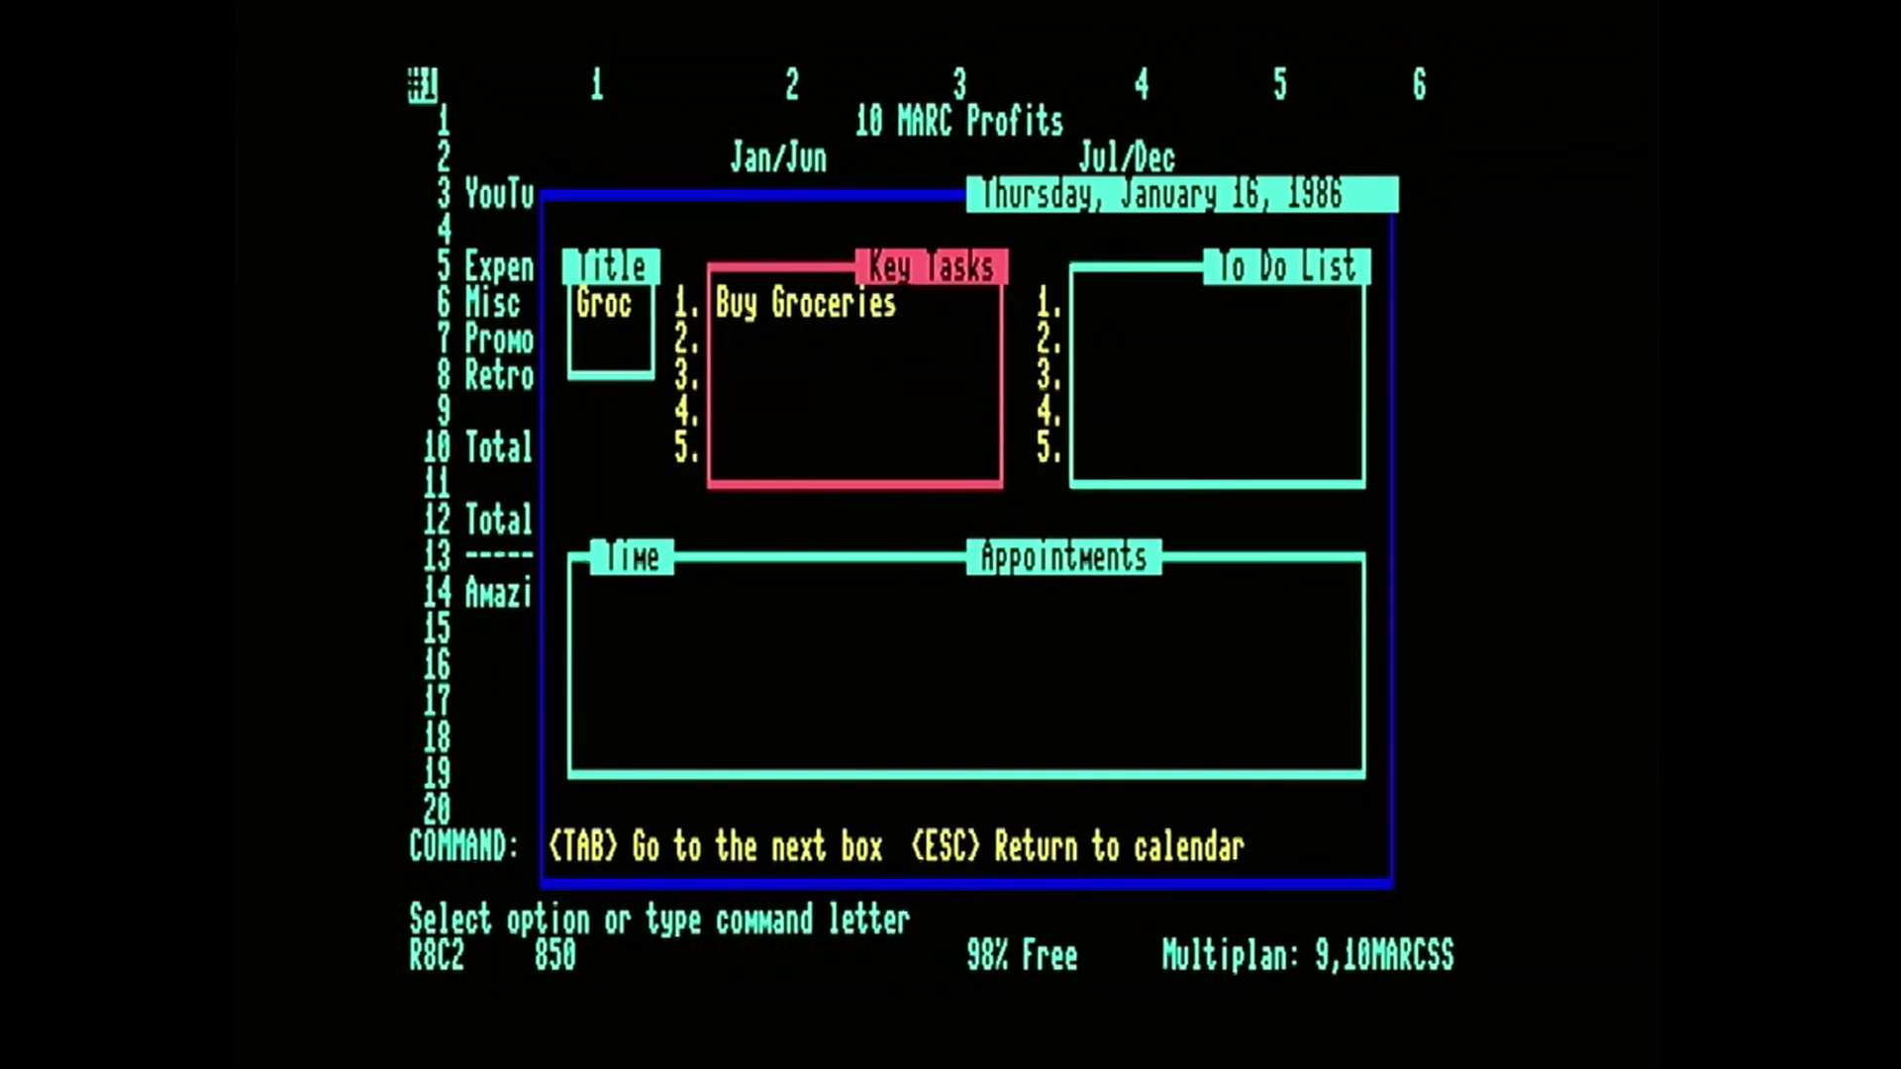
Fill the January 16 to-do list with Eggs, Milk and Tequila.
key("Tab")
type("Eggs")
key("Return")
type("Mil")
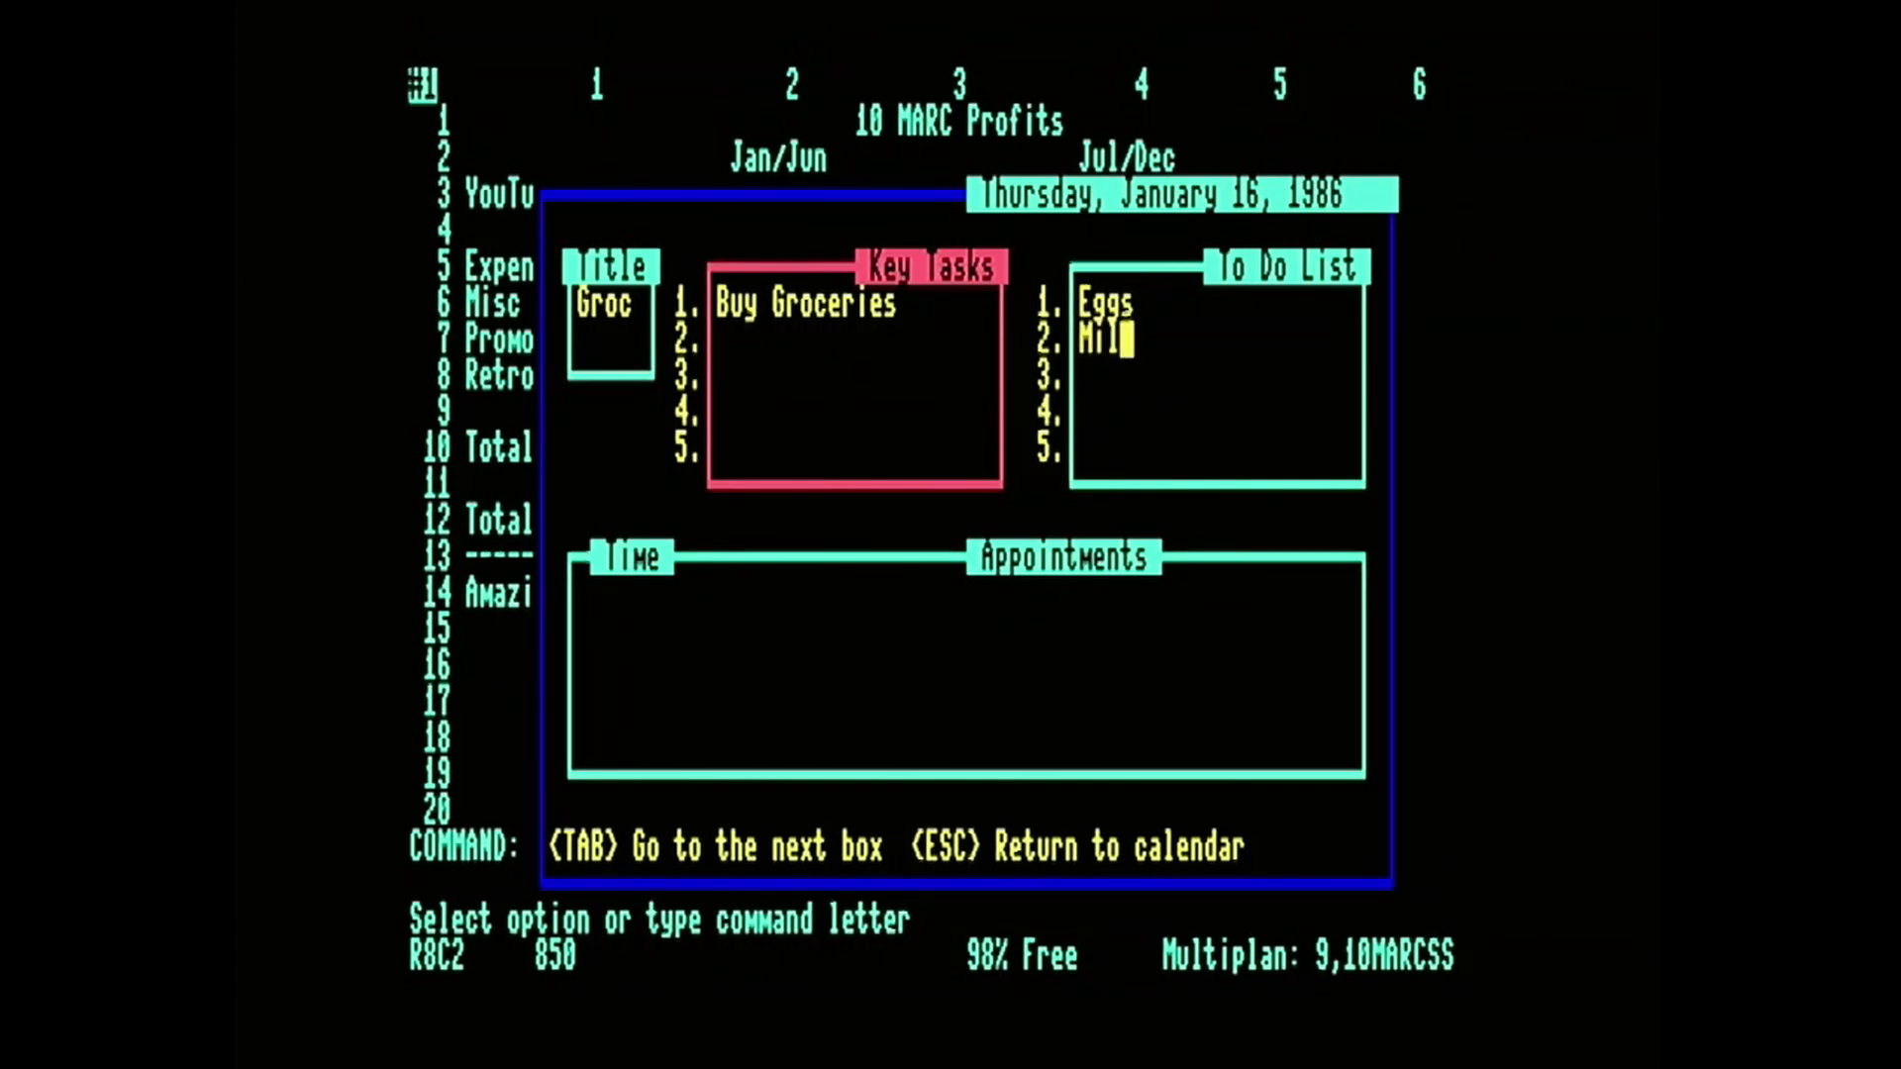
type("k")
key("Return")
type("Tequila")
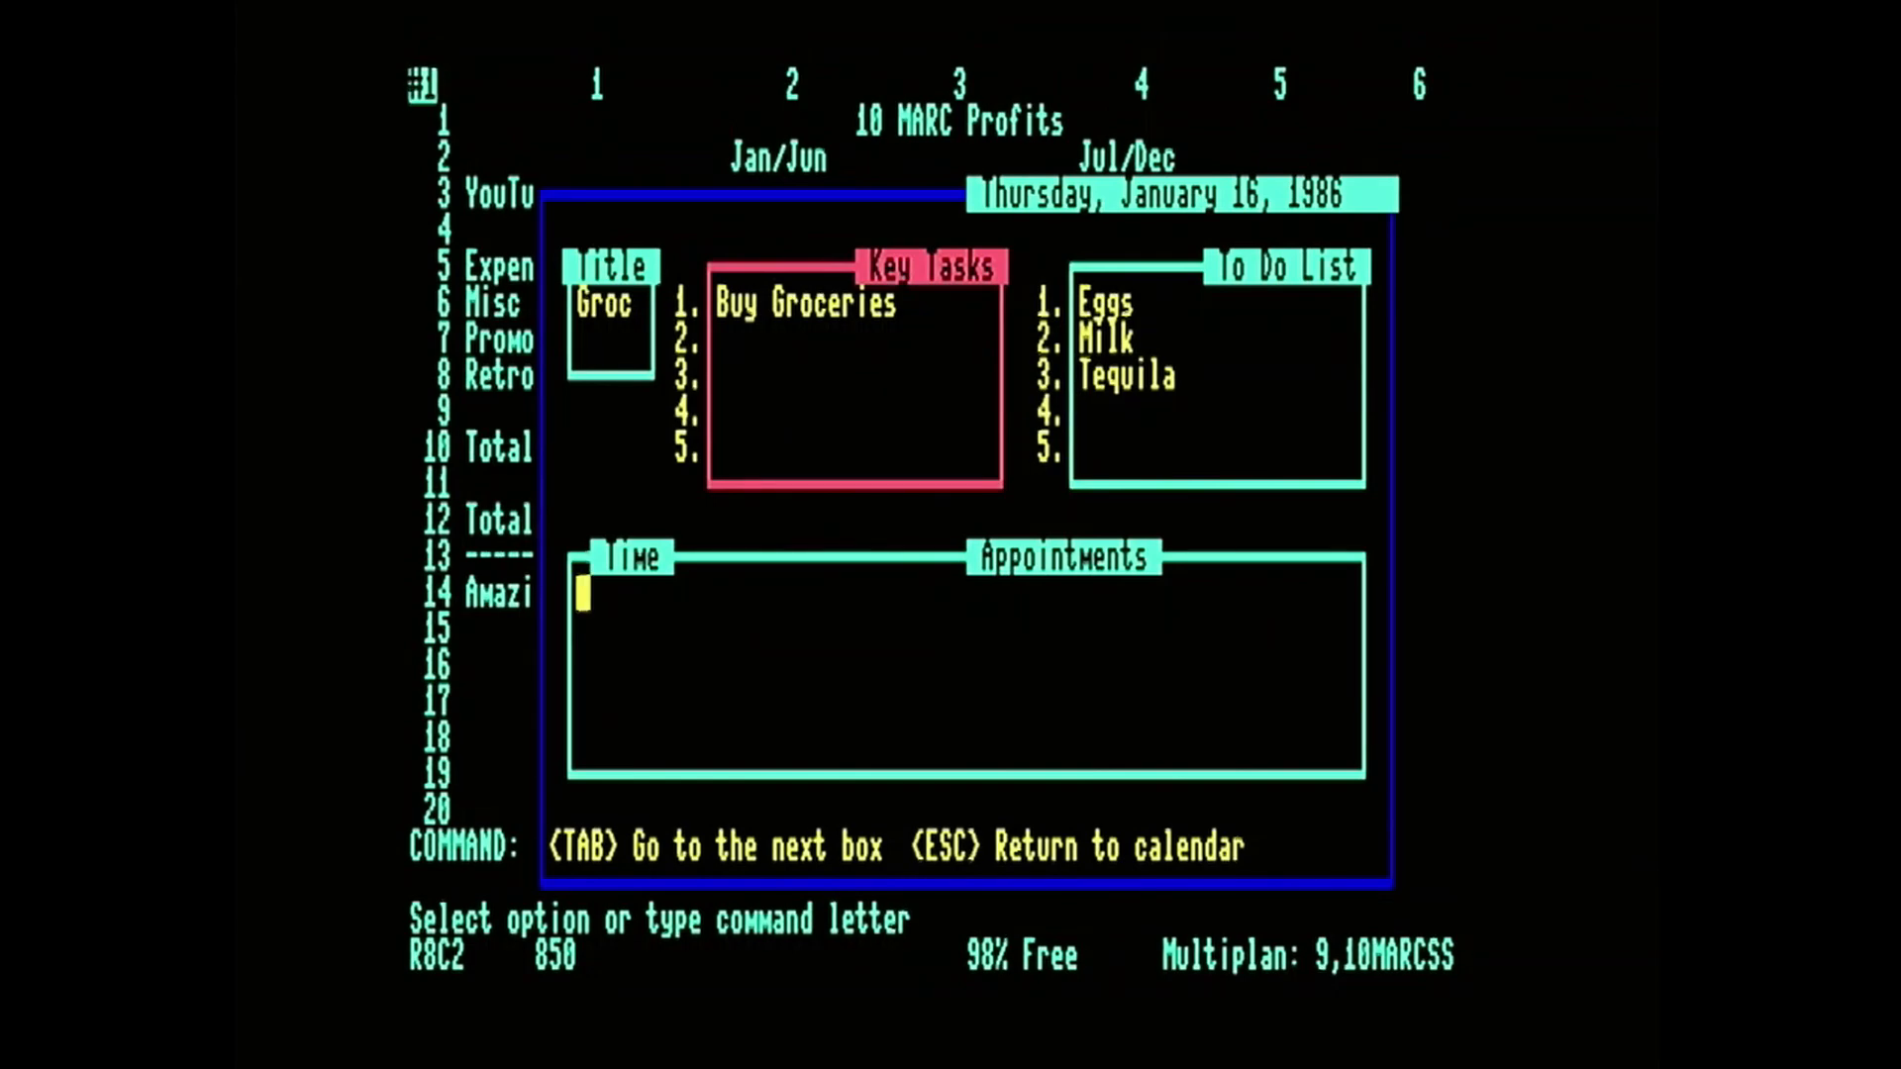
Set an appointment time of 2:00 for January 16 and leave the calendar for the Partner menu.
type("2:00")
key("Return")
key("Escape")
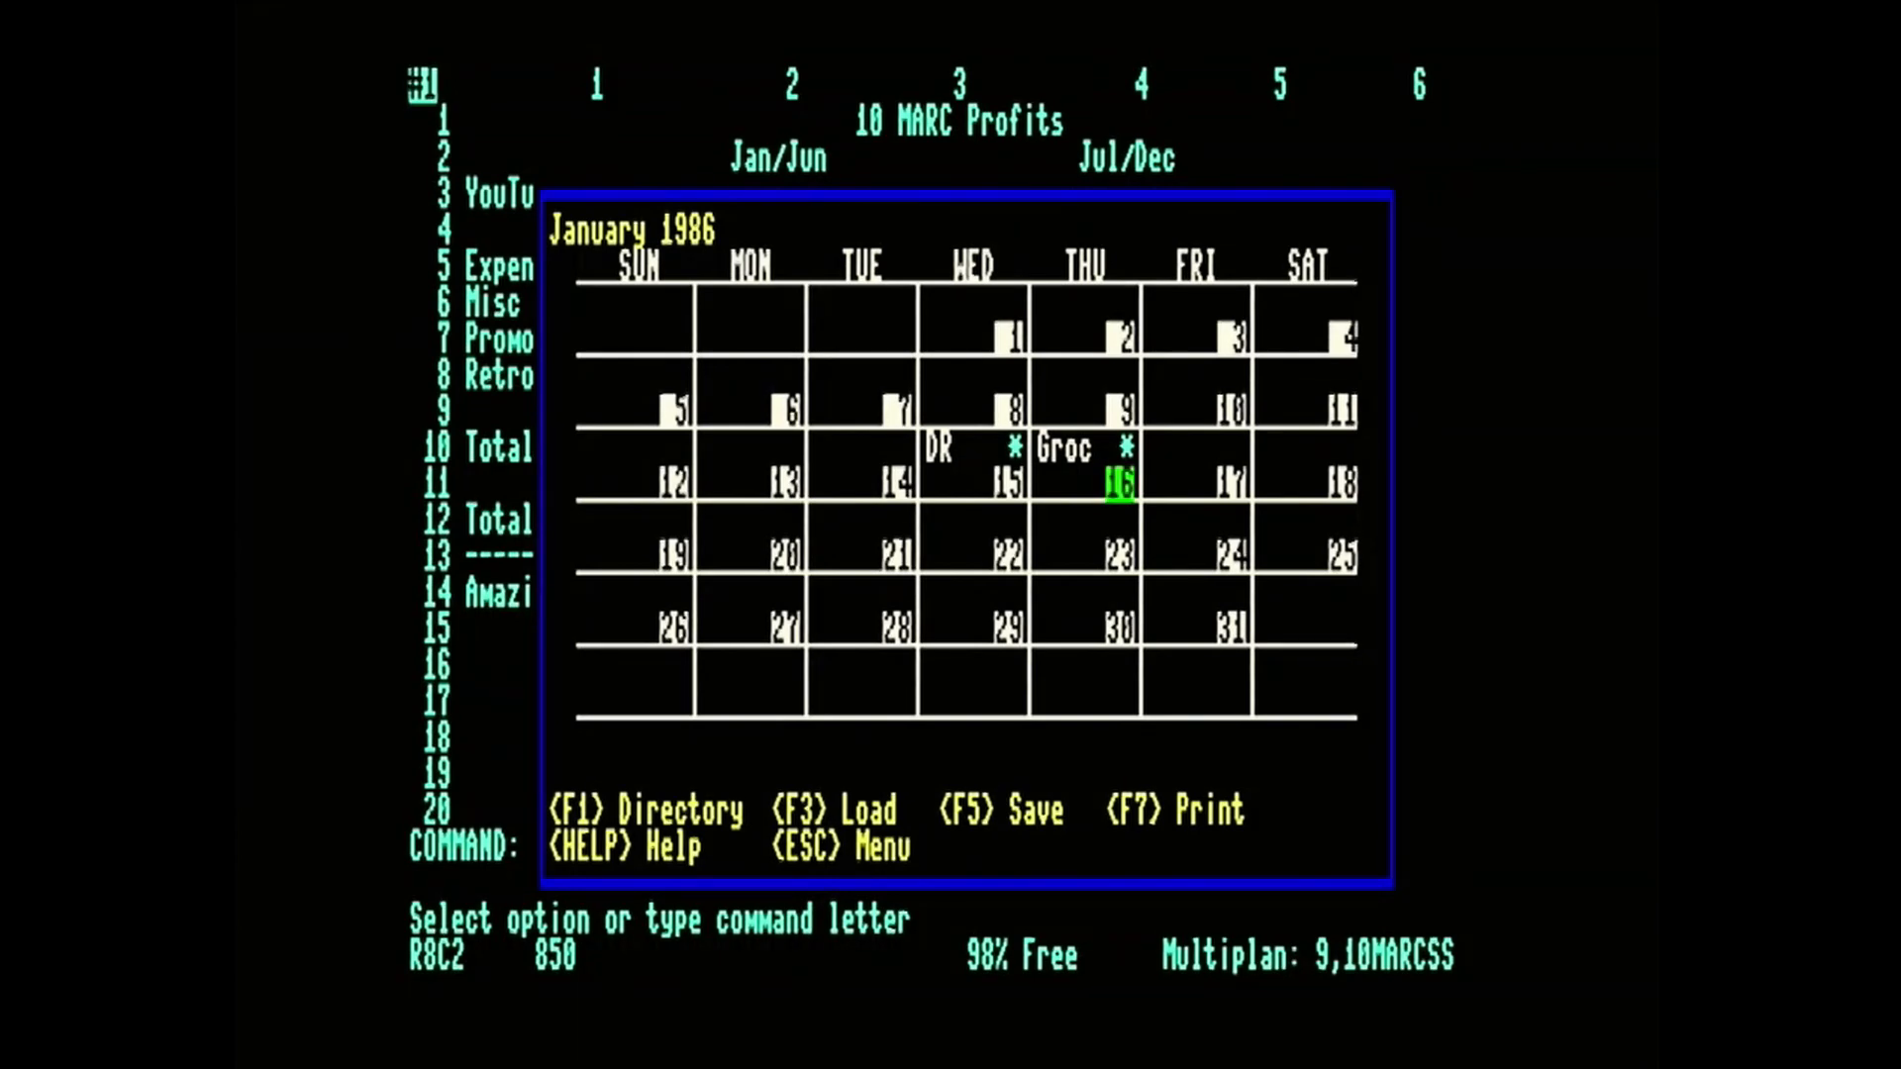
key("Escape")
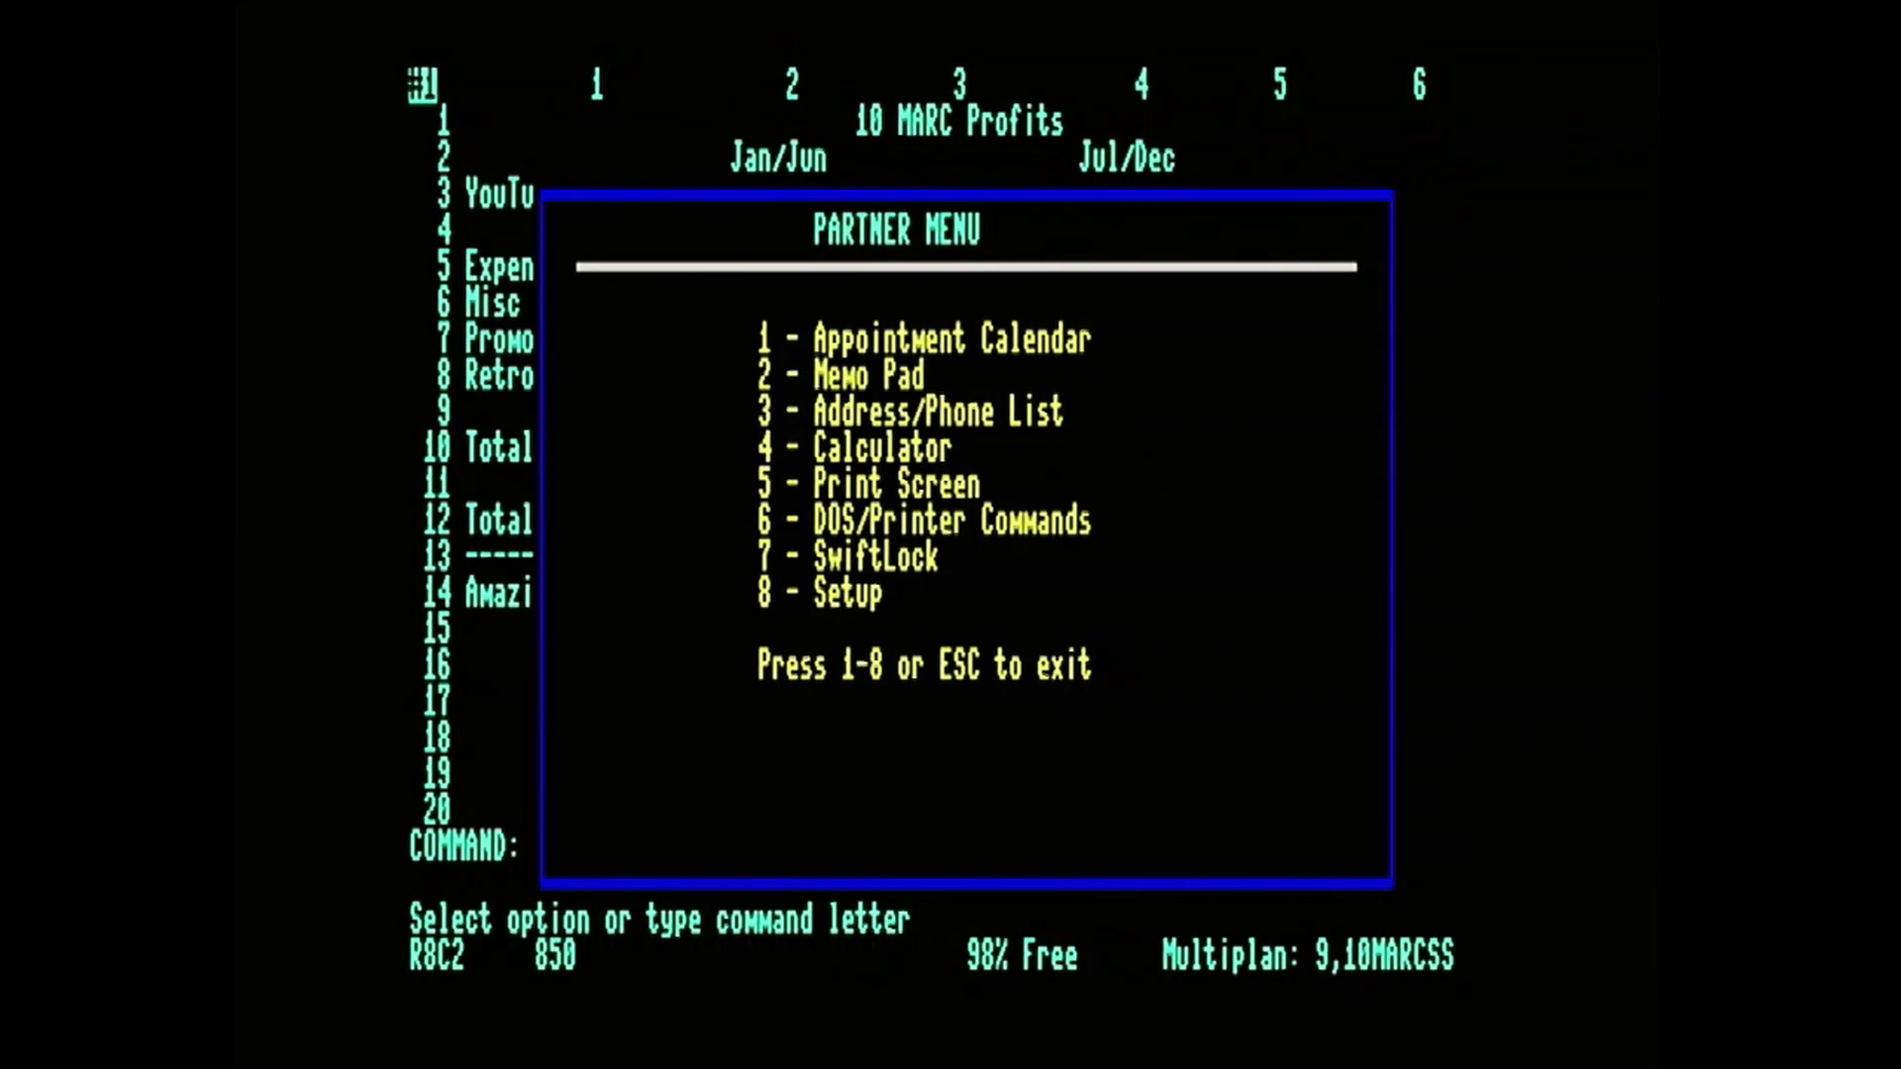
Open the Memo Pad without saving the calendar data to disk and start a memo with "This is a happy".
key("2")
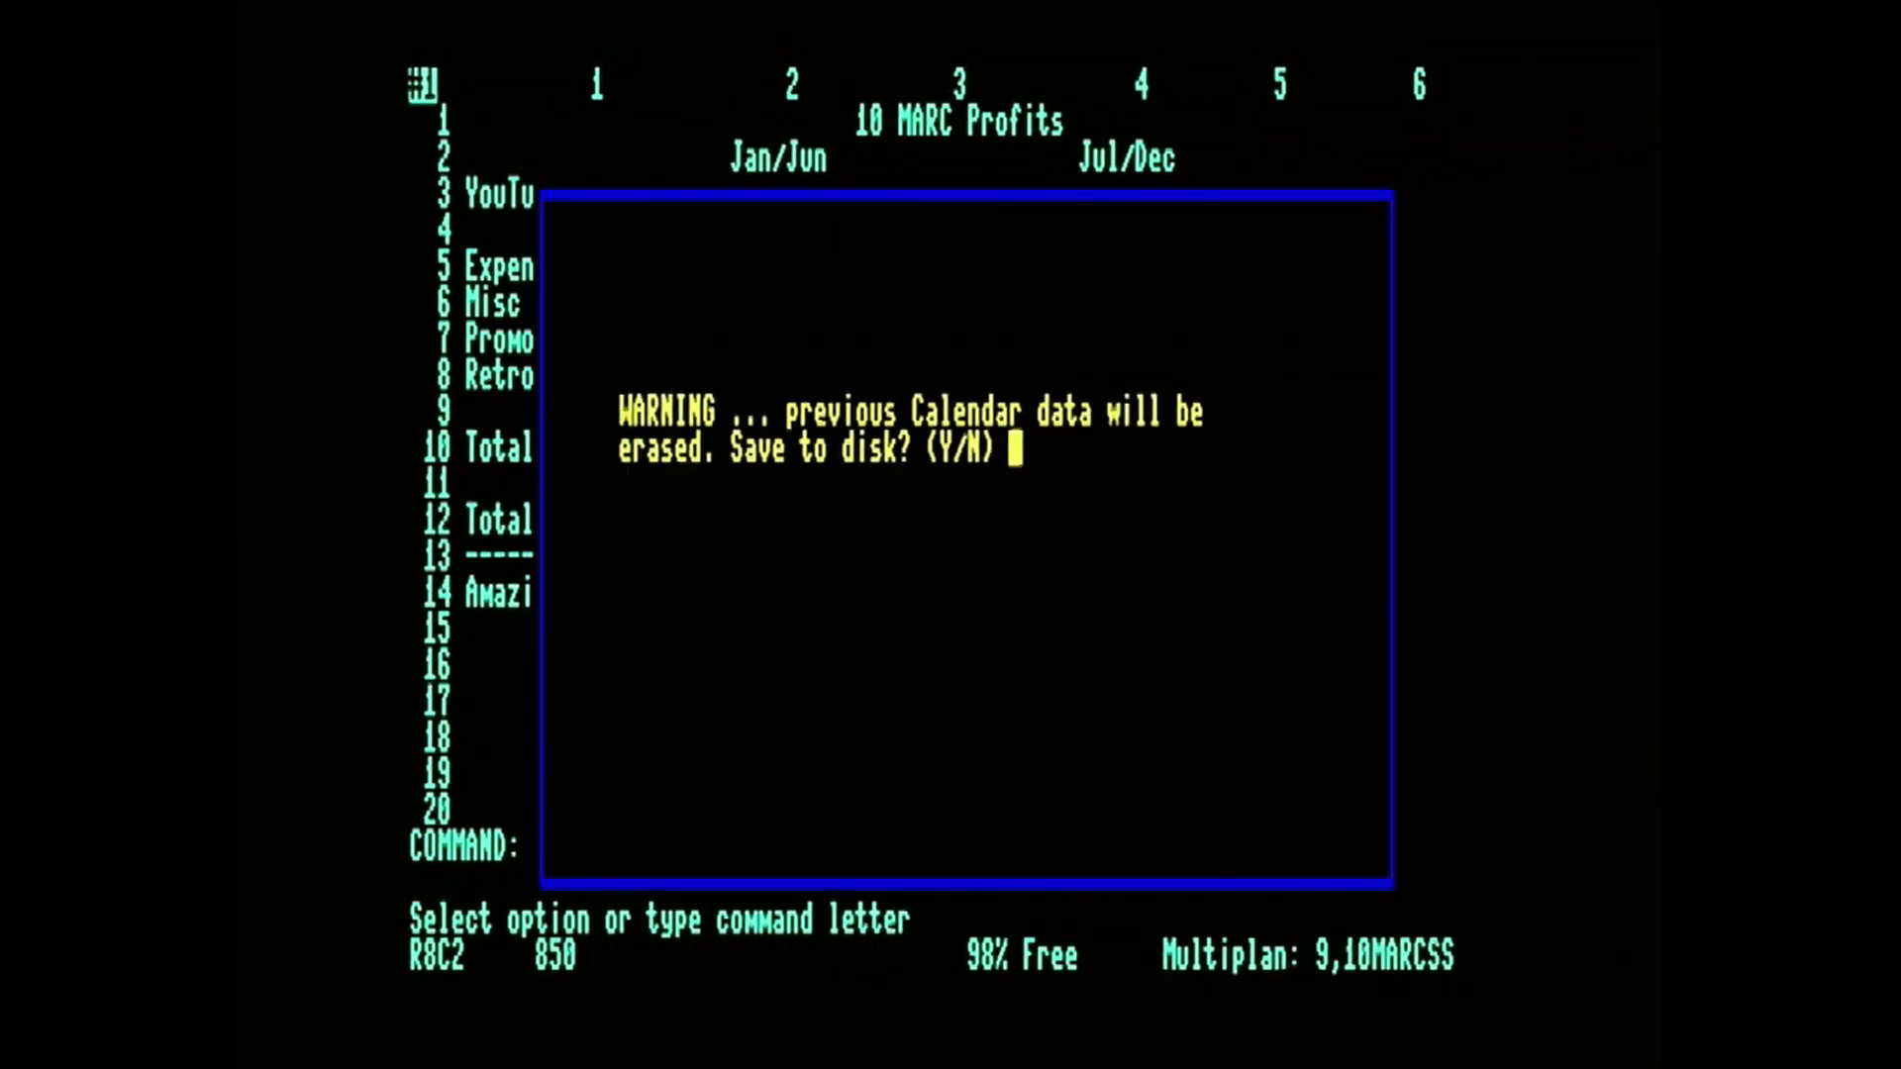
key("n")
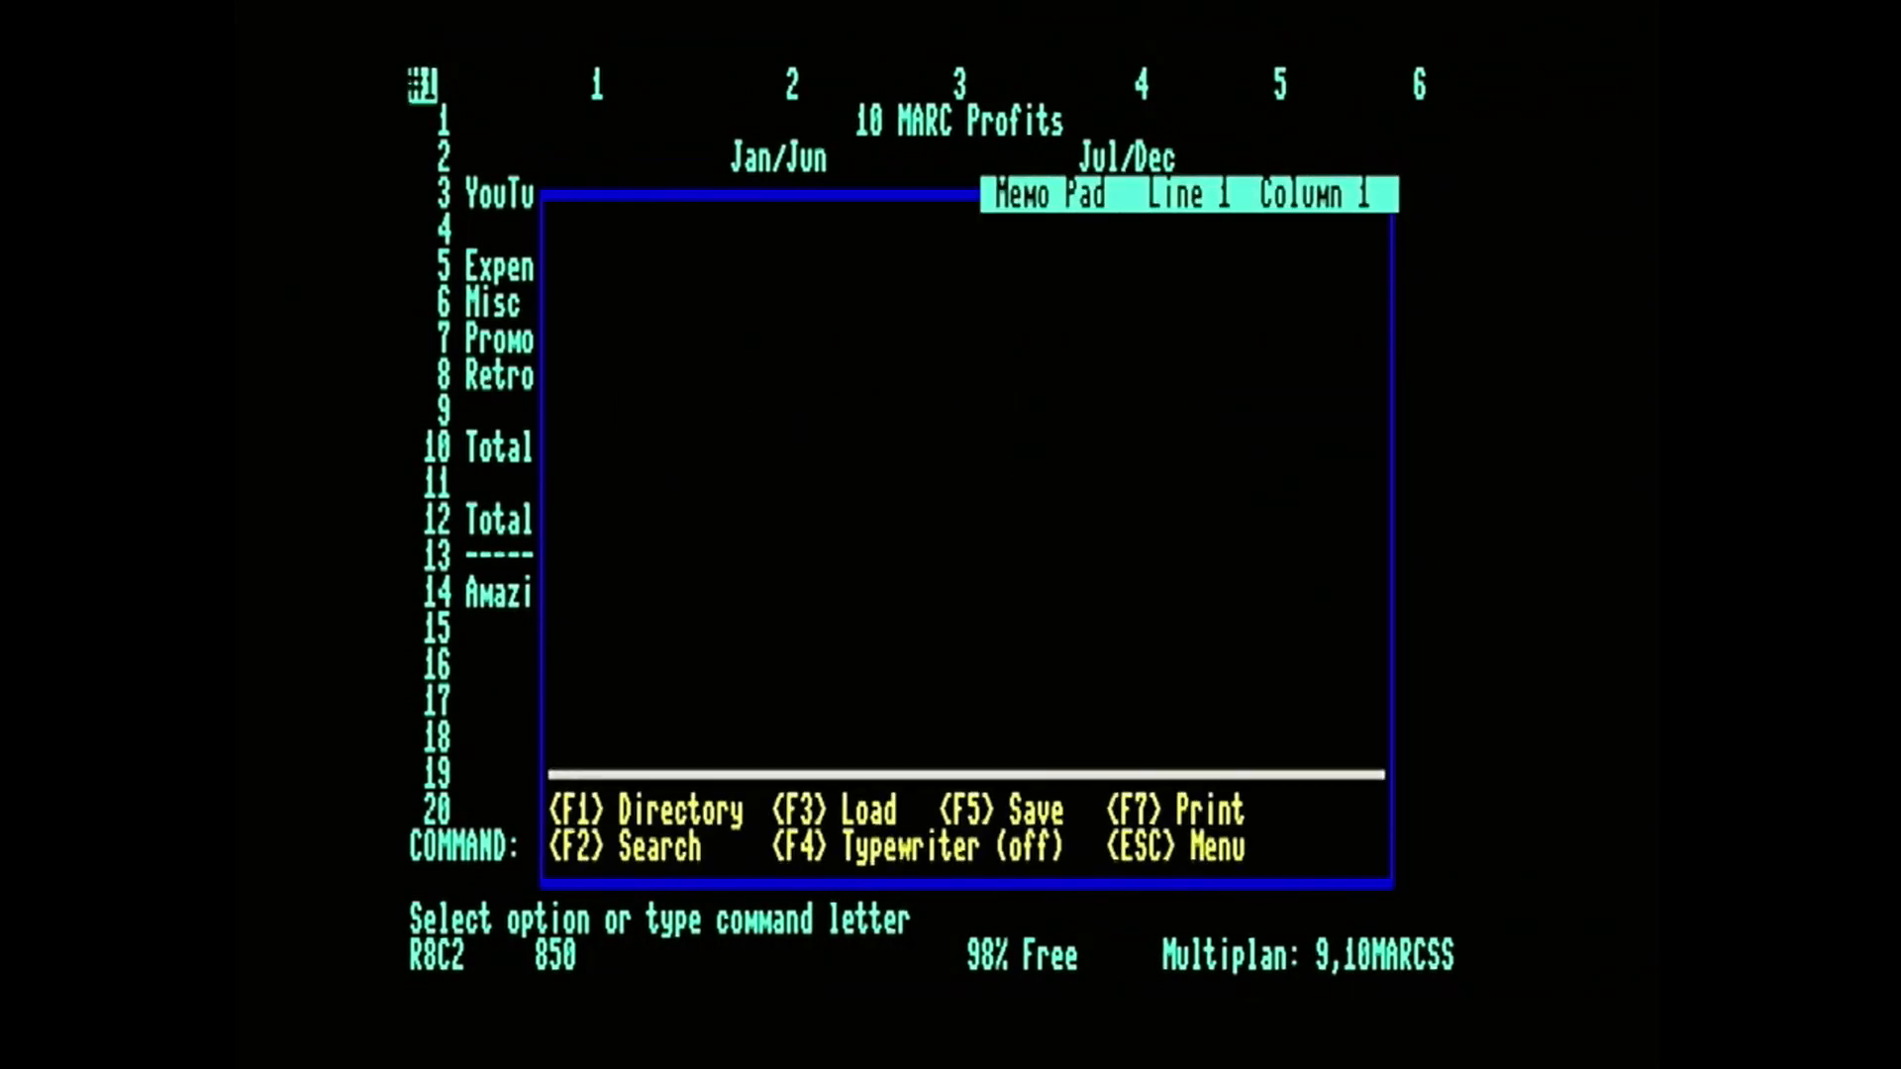
type("This is a ha@")
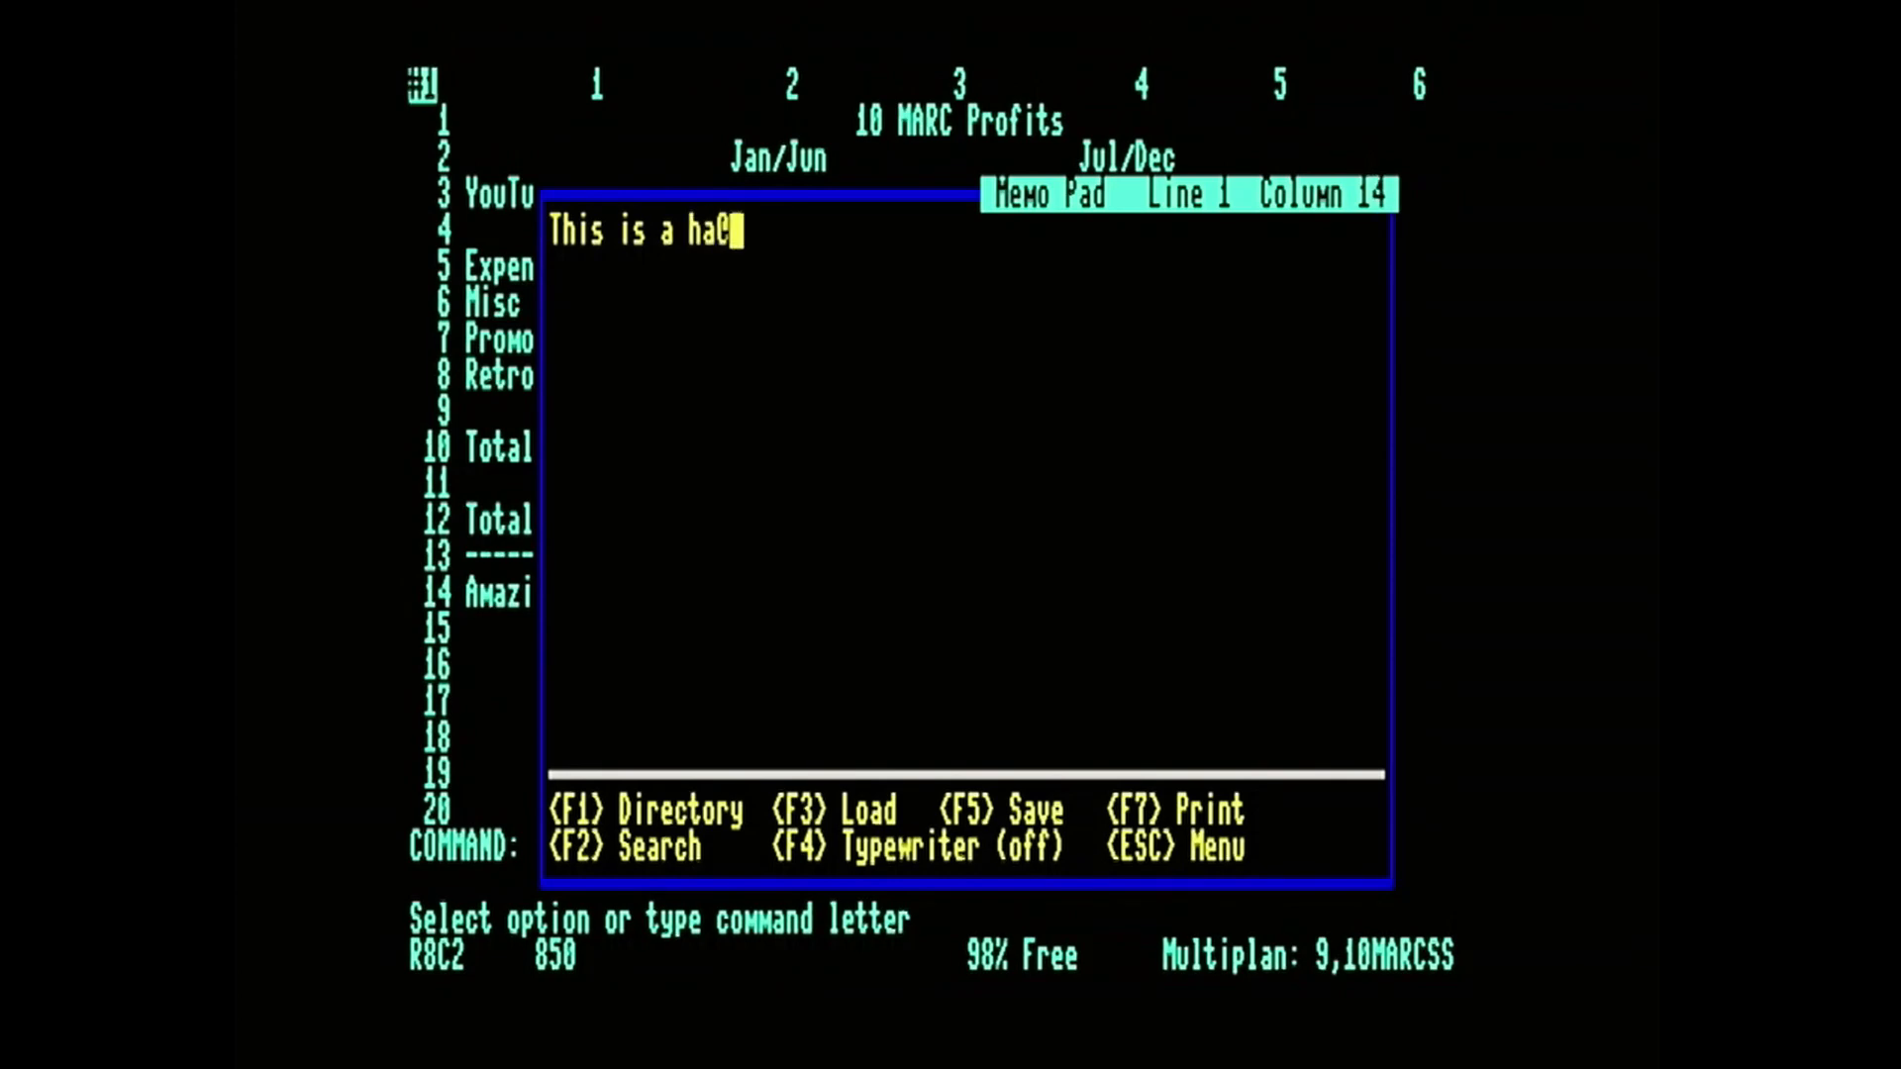
type("ppy")
key("Left")
key("Left")
key("Left")
key("Left")
key("Left")
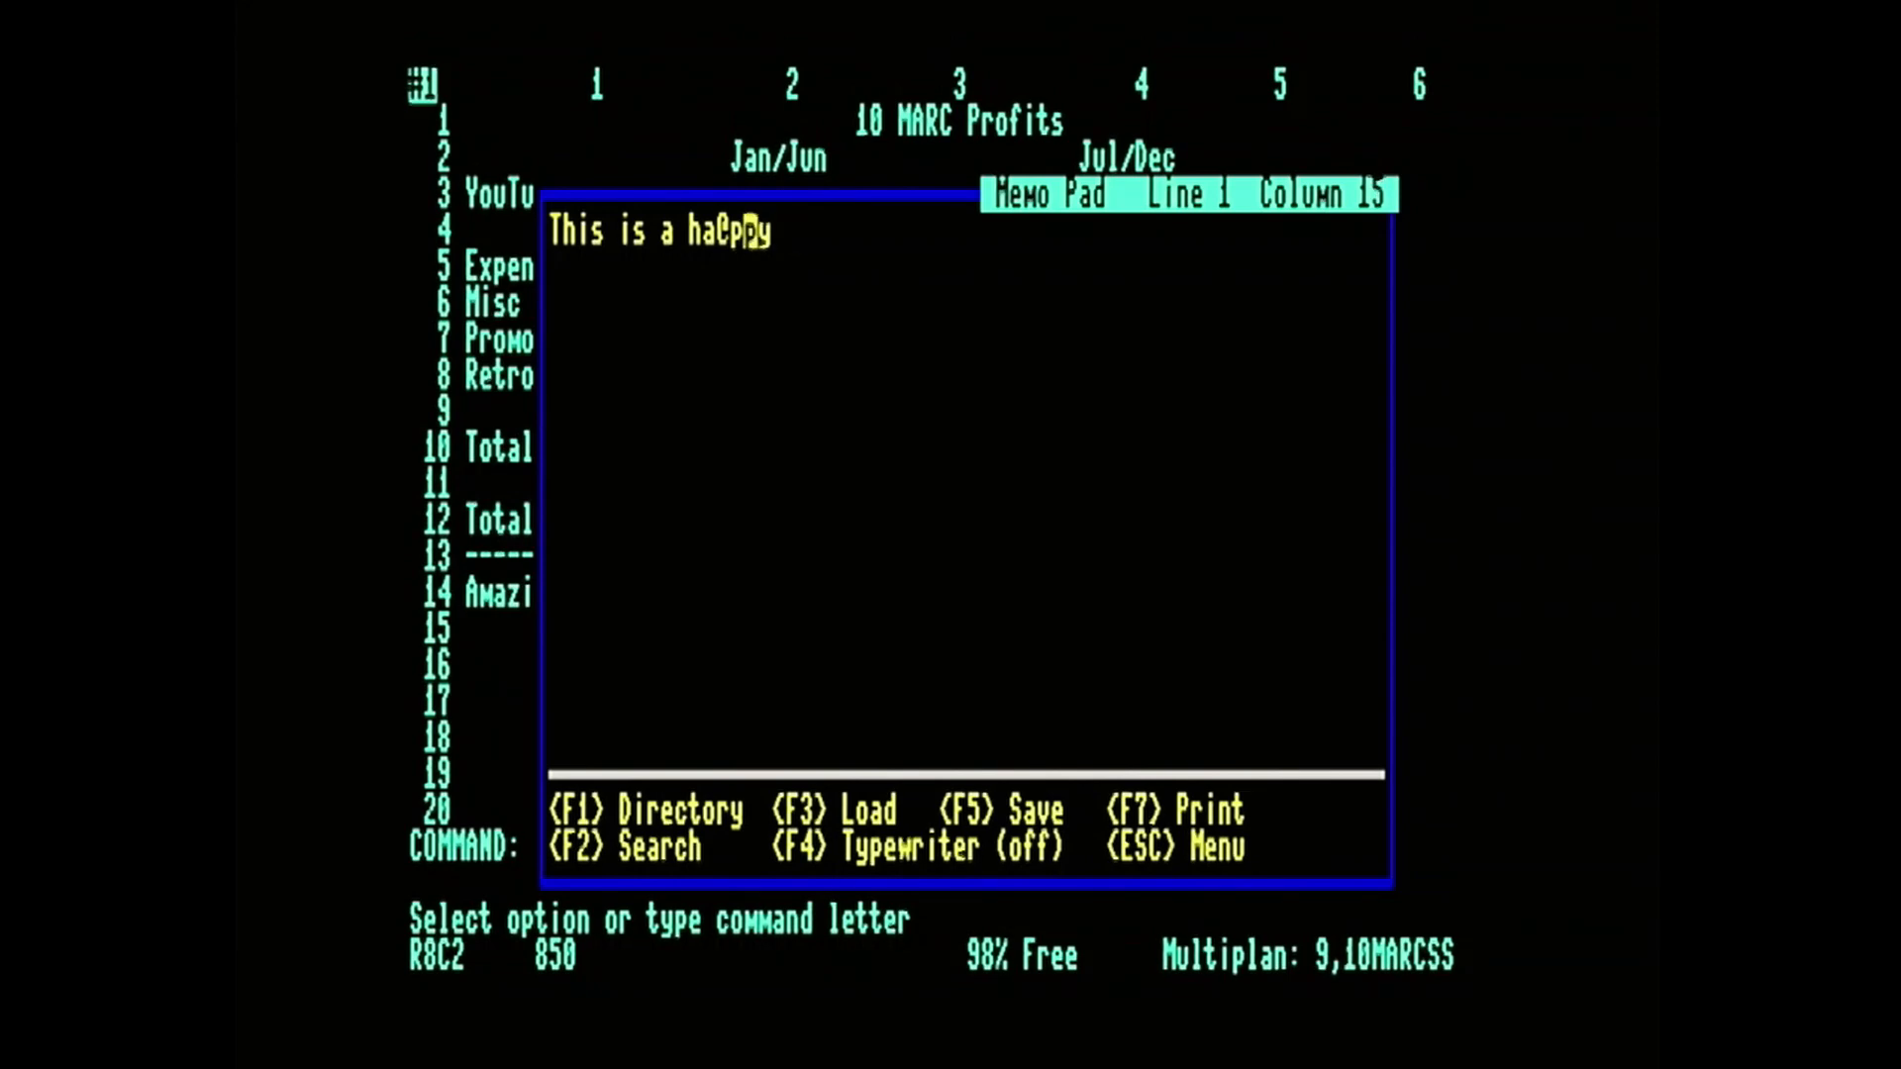
type("ppy ")
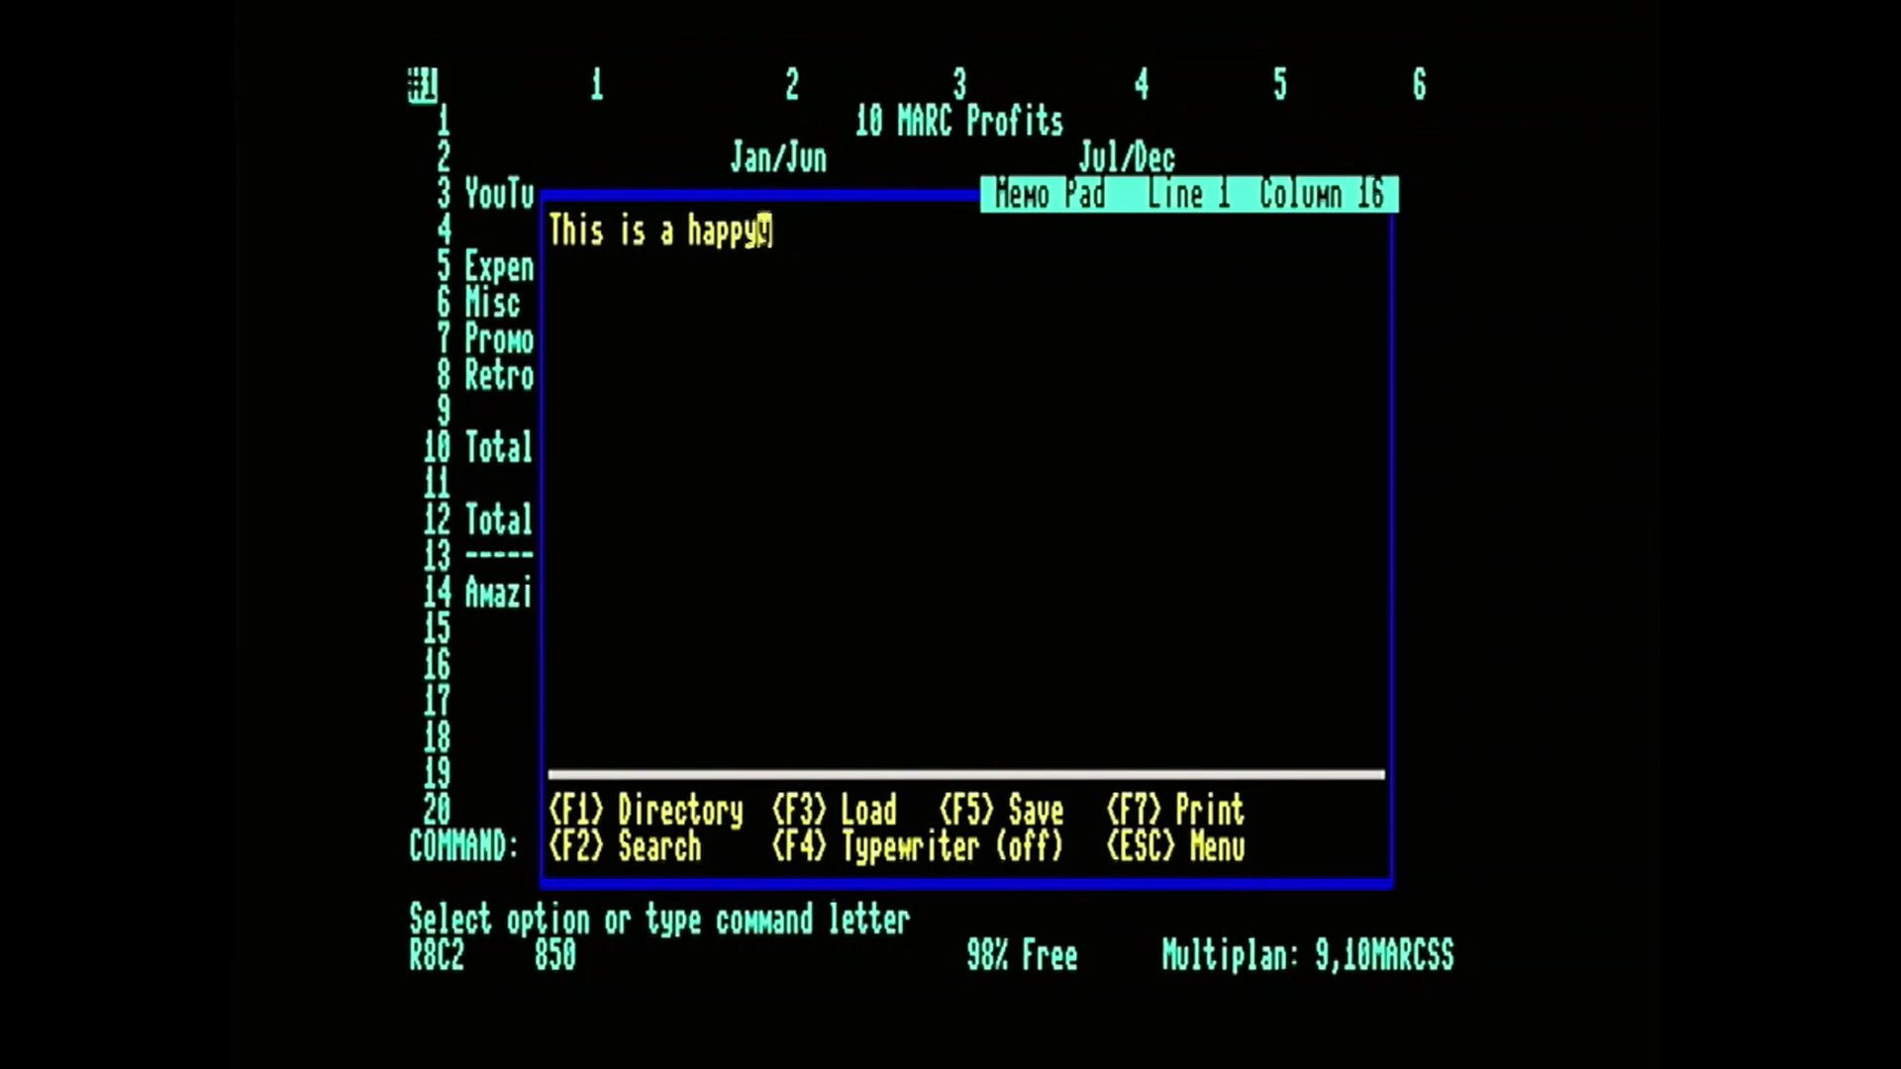
type("tet")
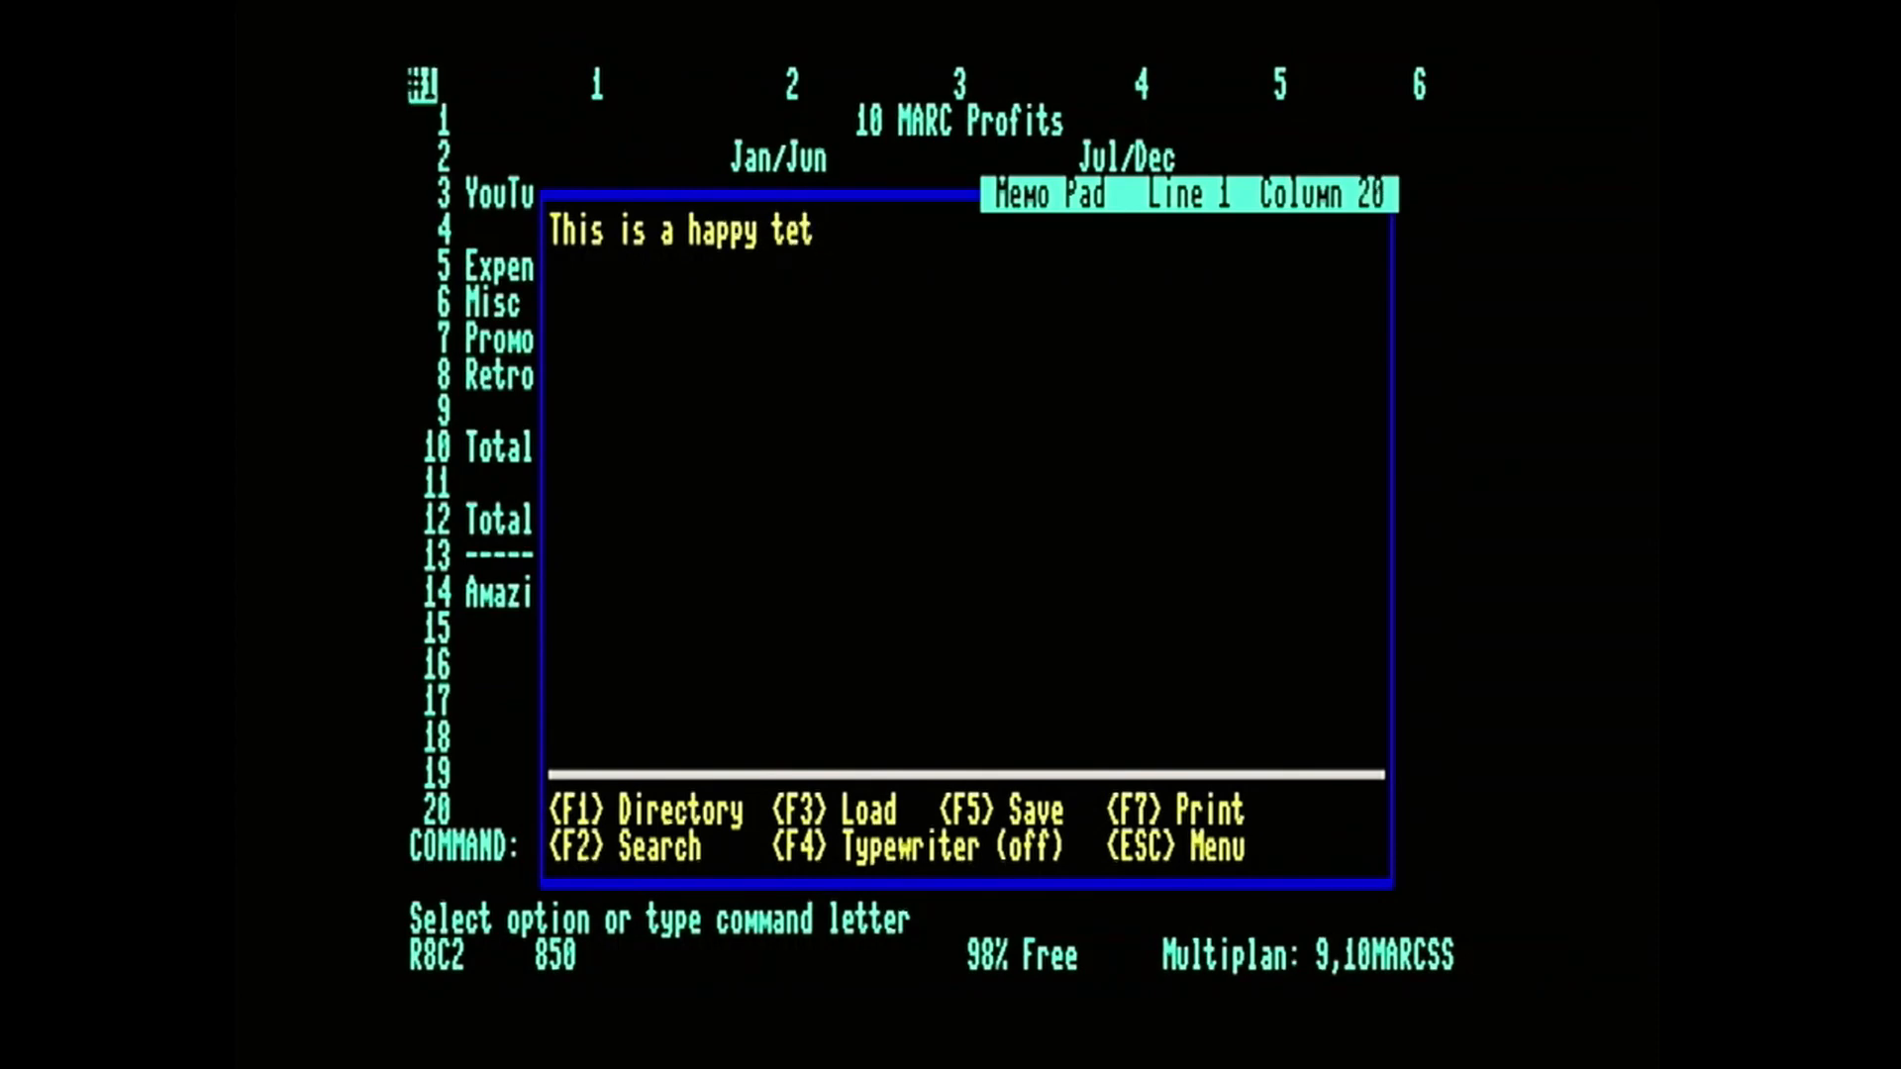
Complete the memo's first line with the word "test" and return to the Multiplan worksheet.
key("Left")
type("st")
key("Return")
key("Escape")
key("Escape")
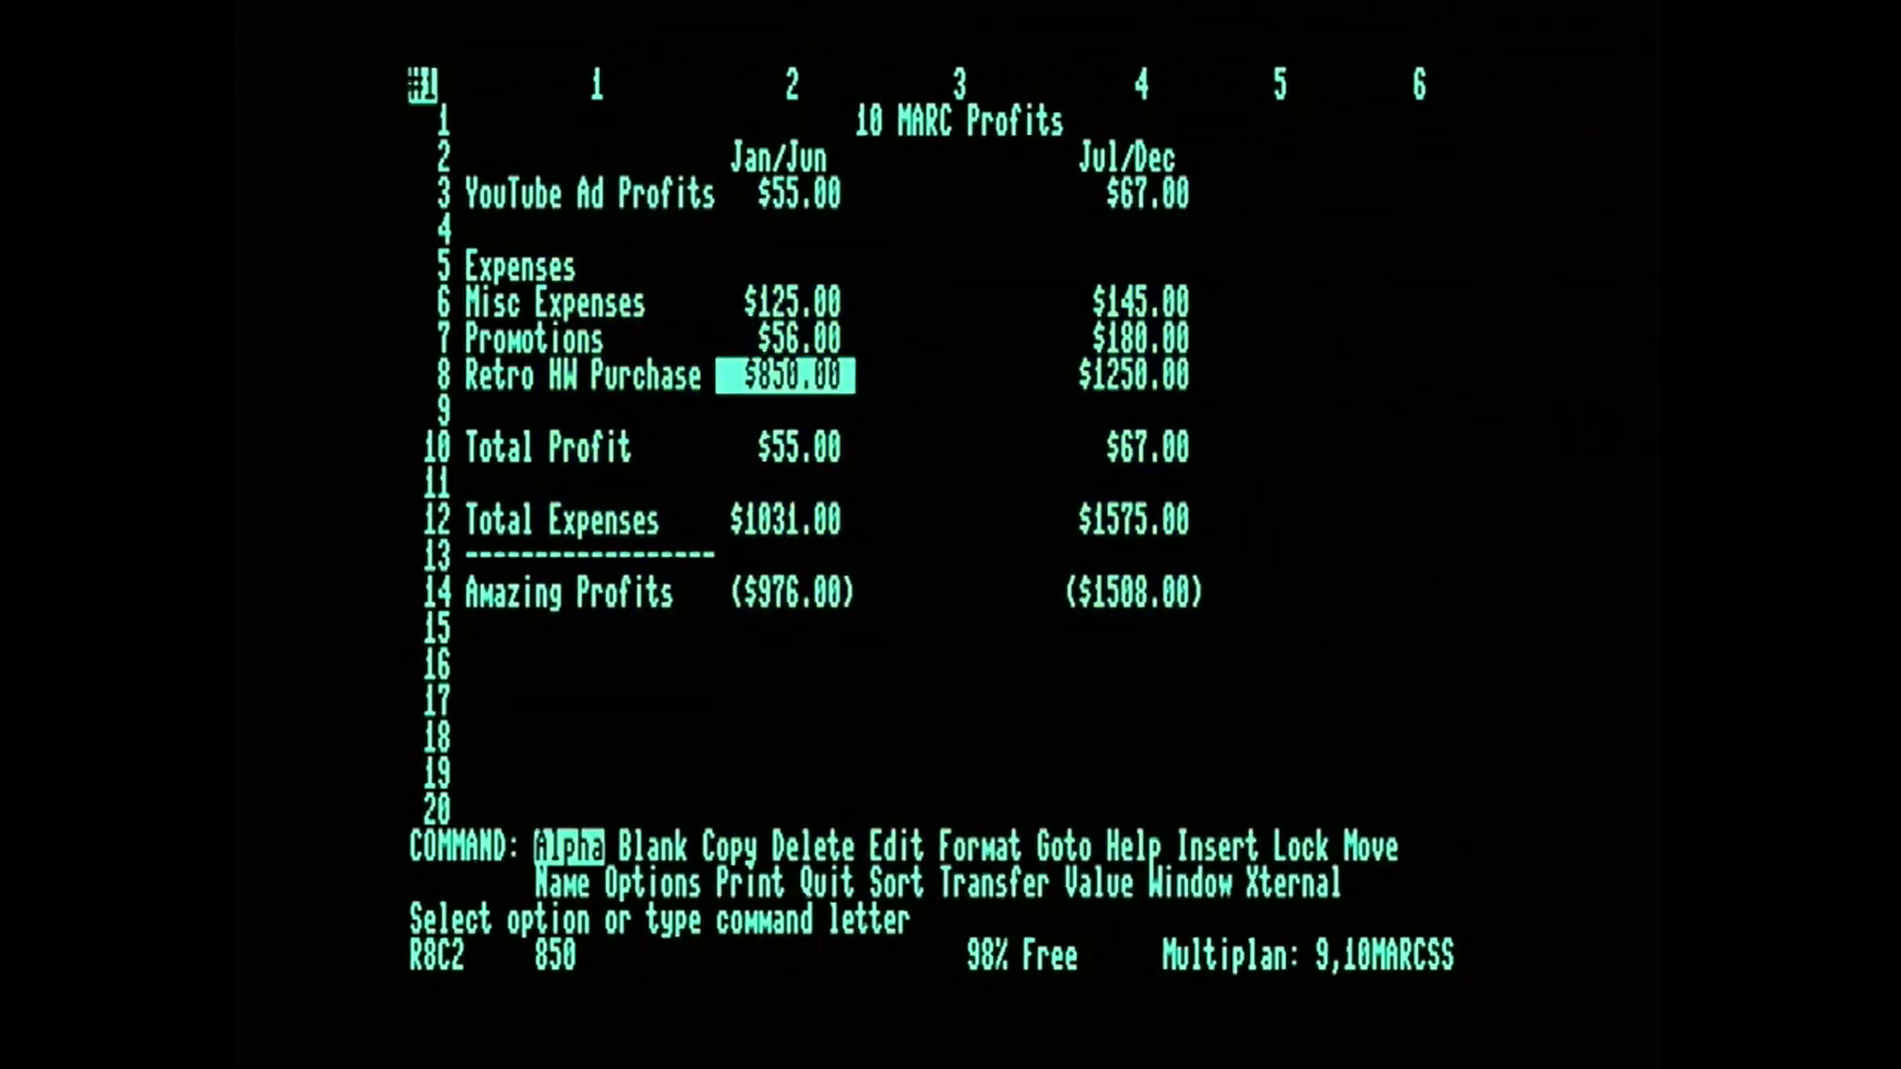
Reopen the Memo Pad from the worksheet and load the sequential file "10marcscii" into it.
key("alt+z")
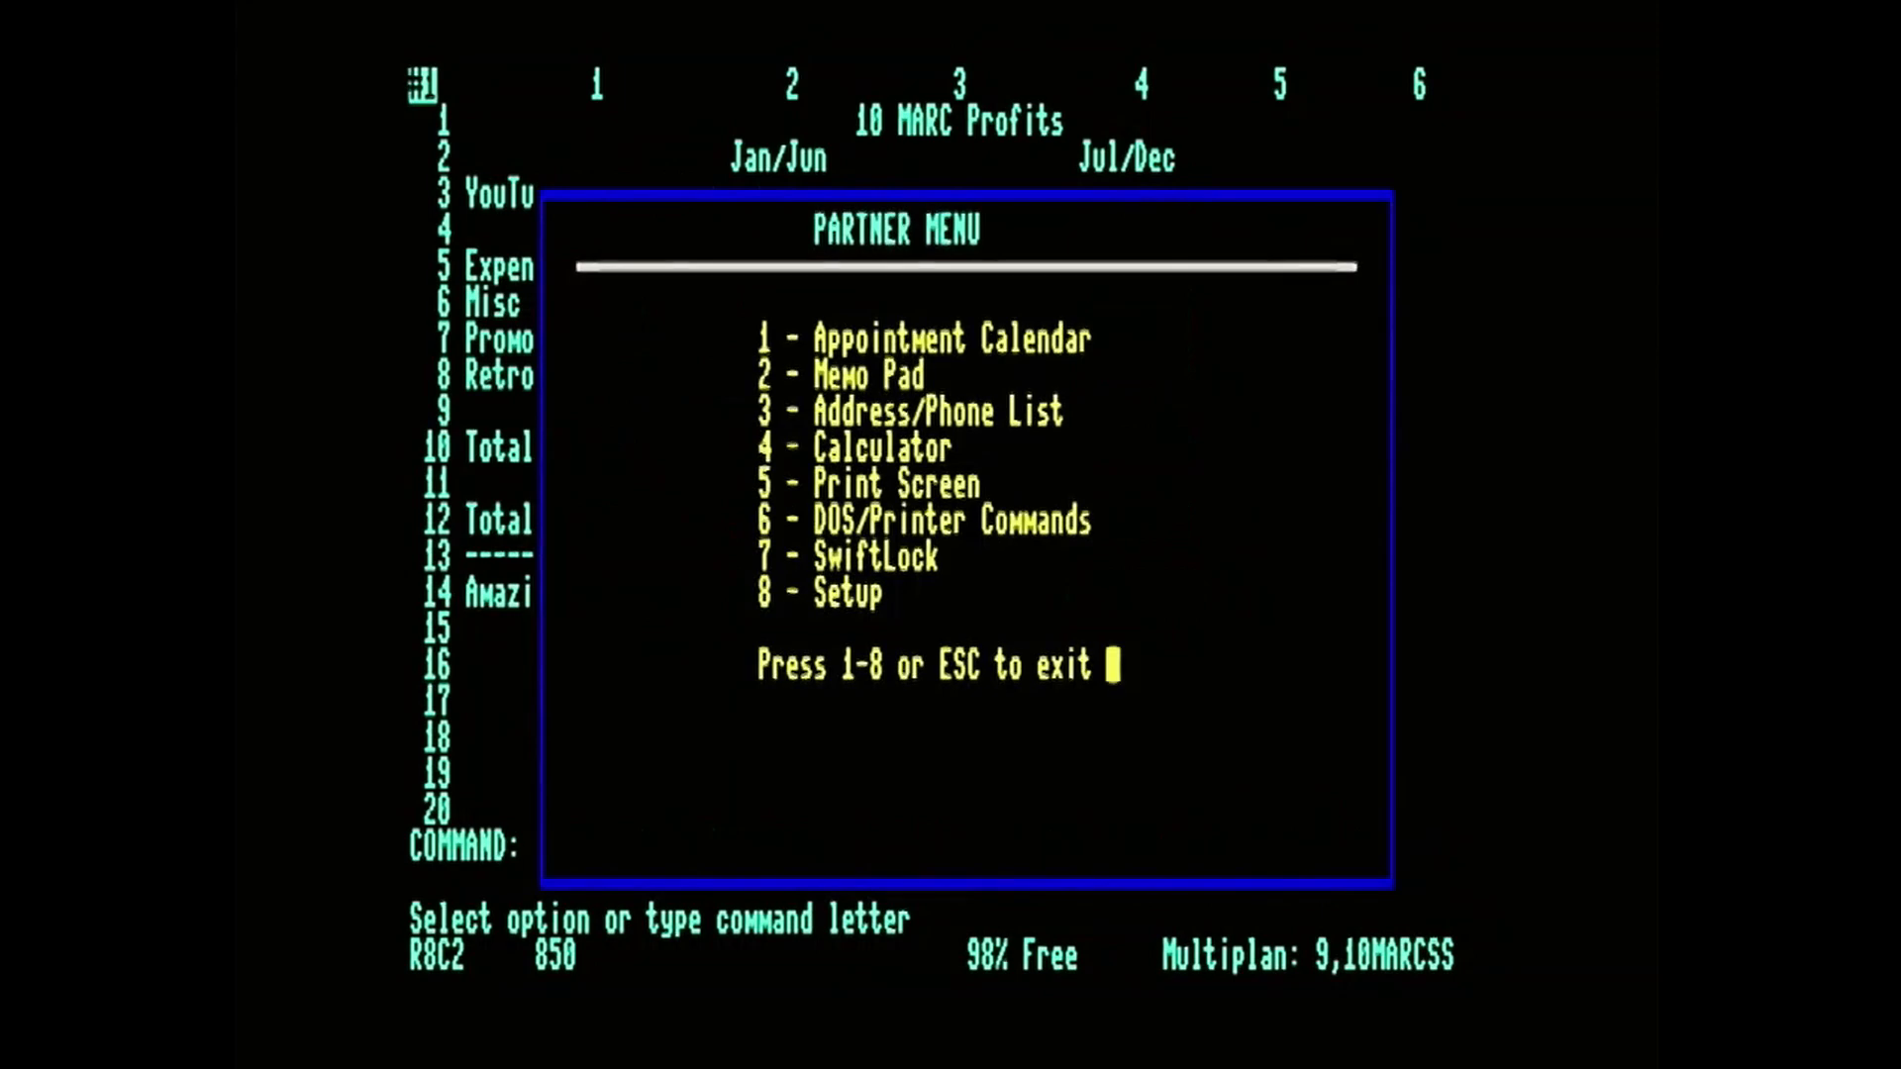
key("2")
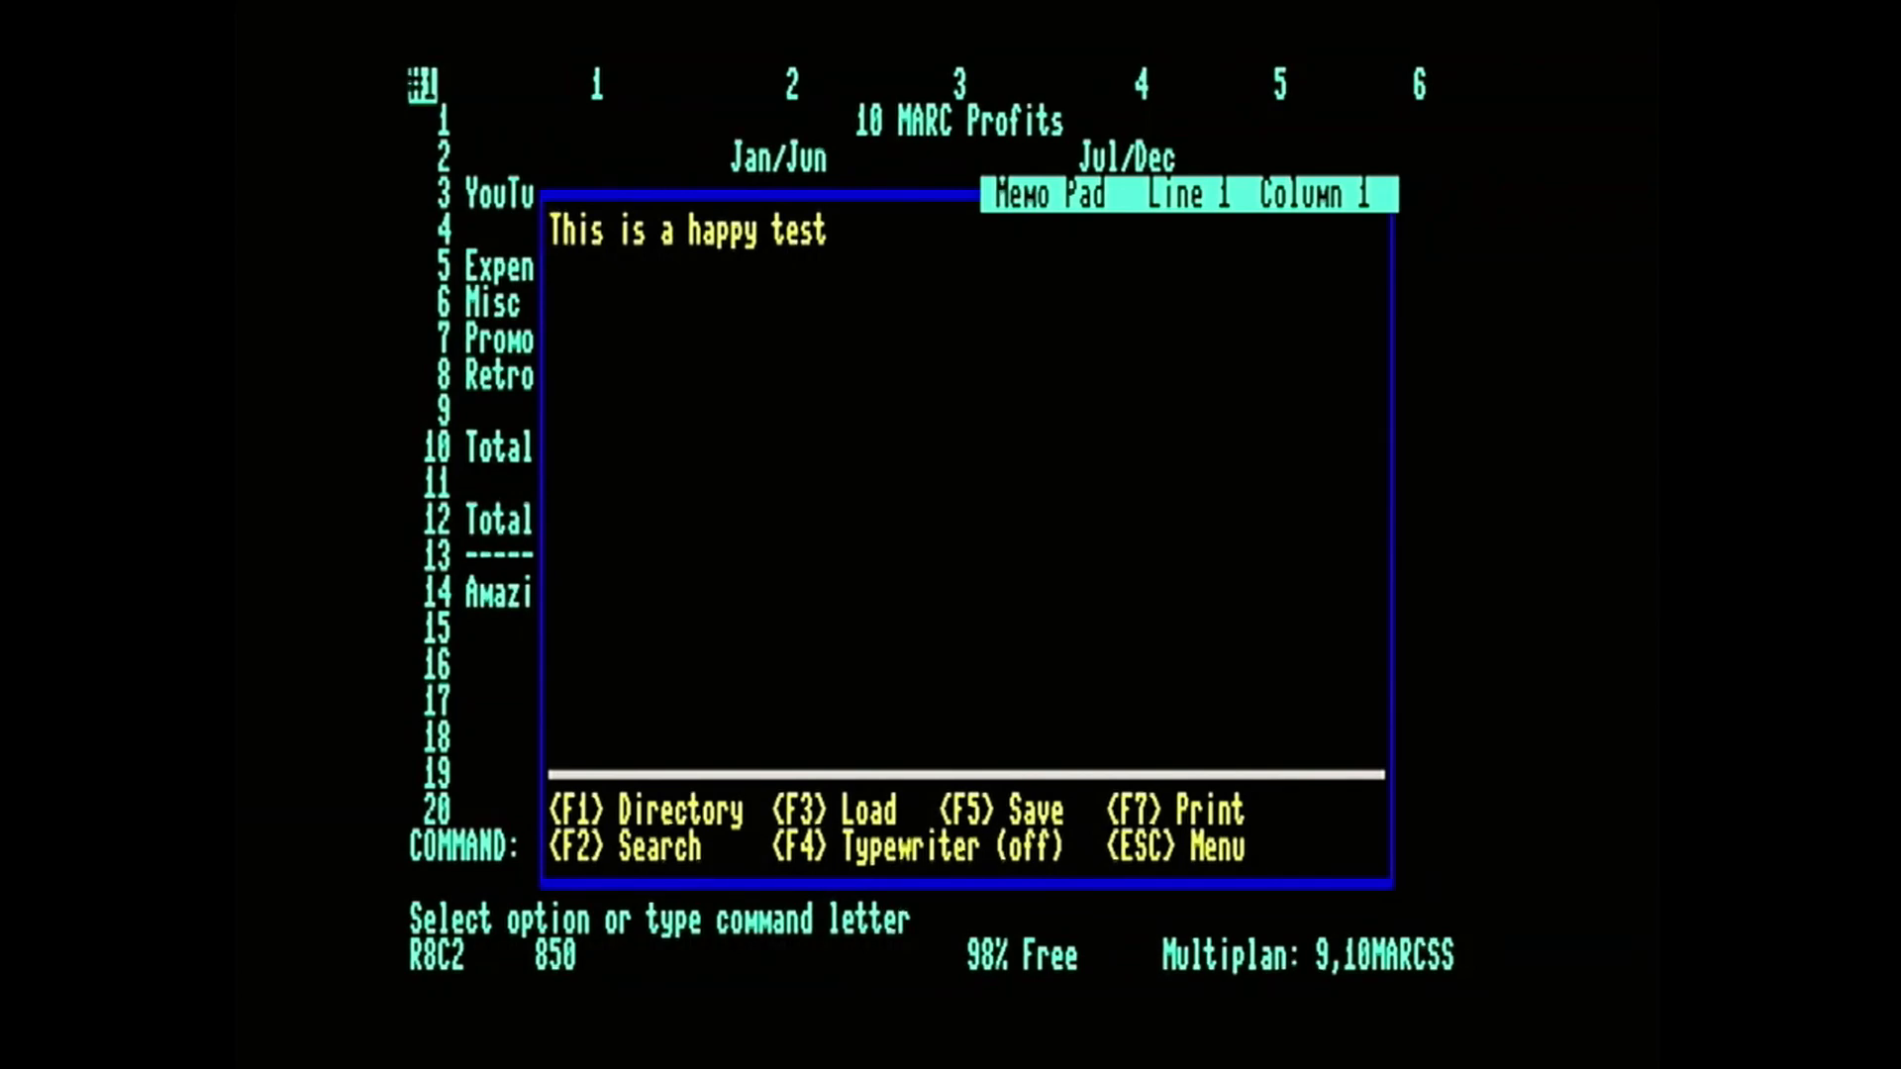
key("F3")
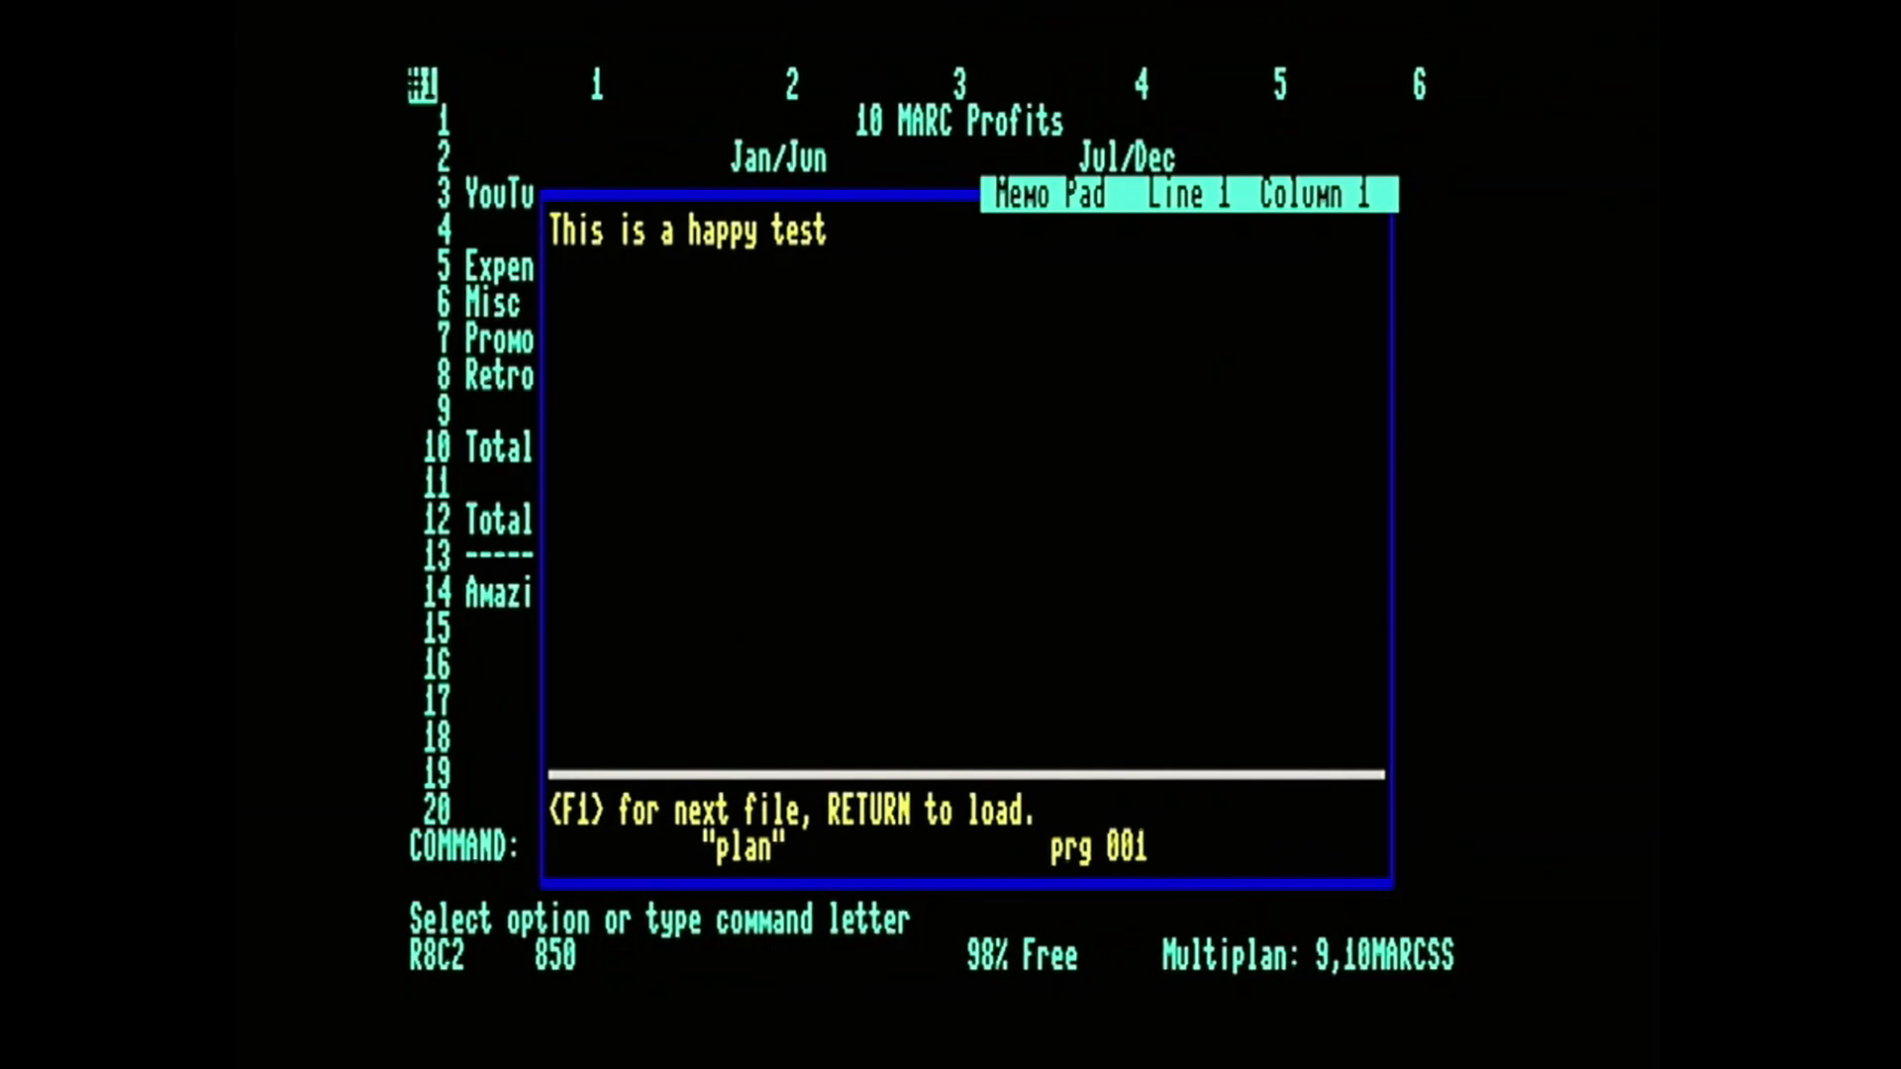
key("F1")
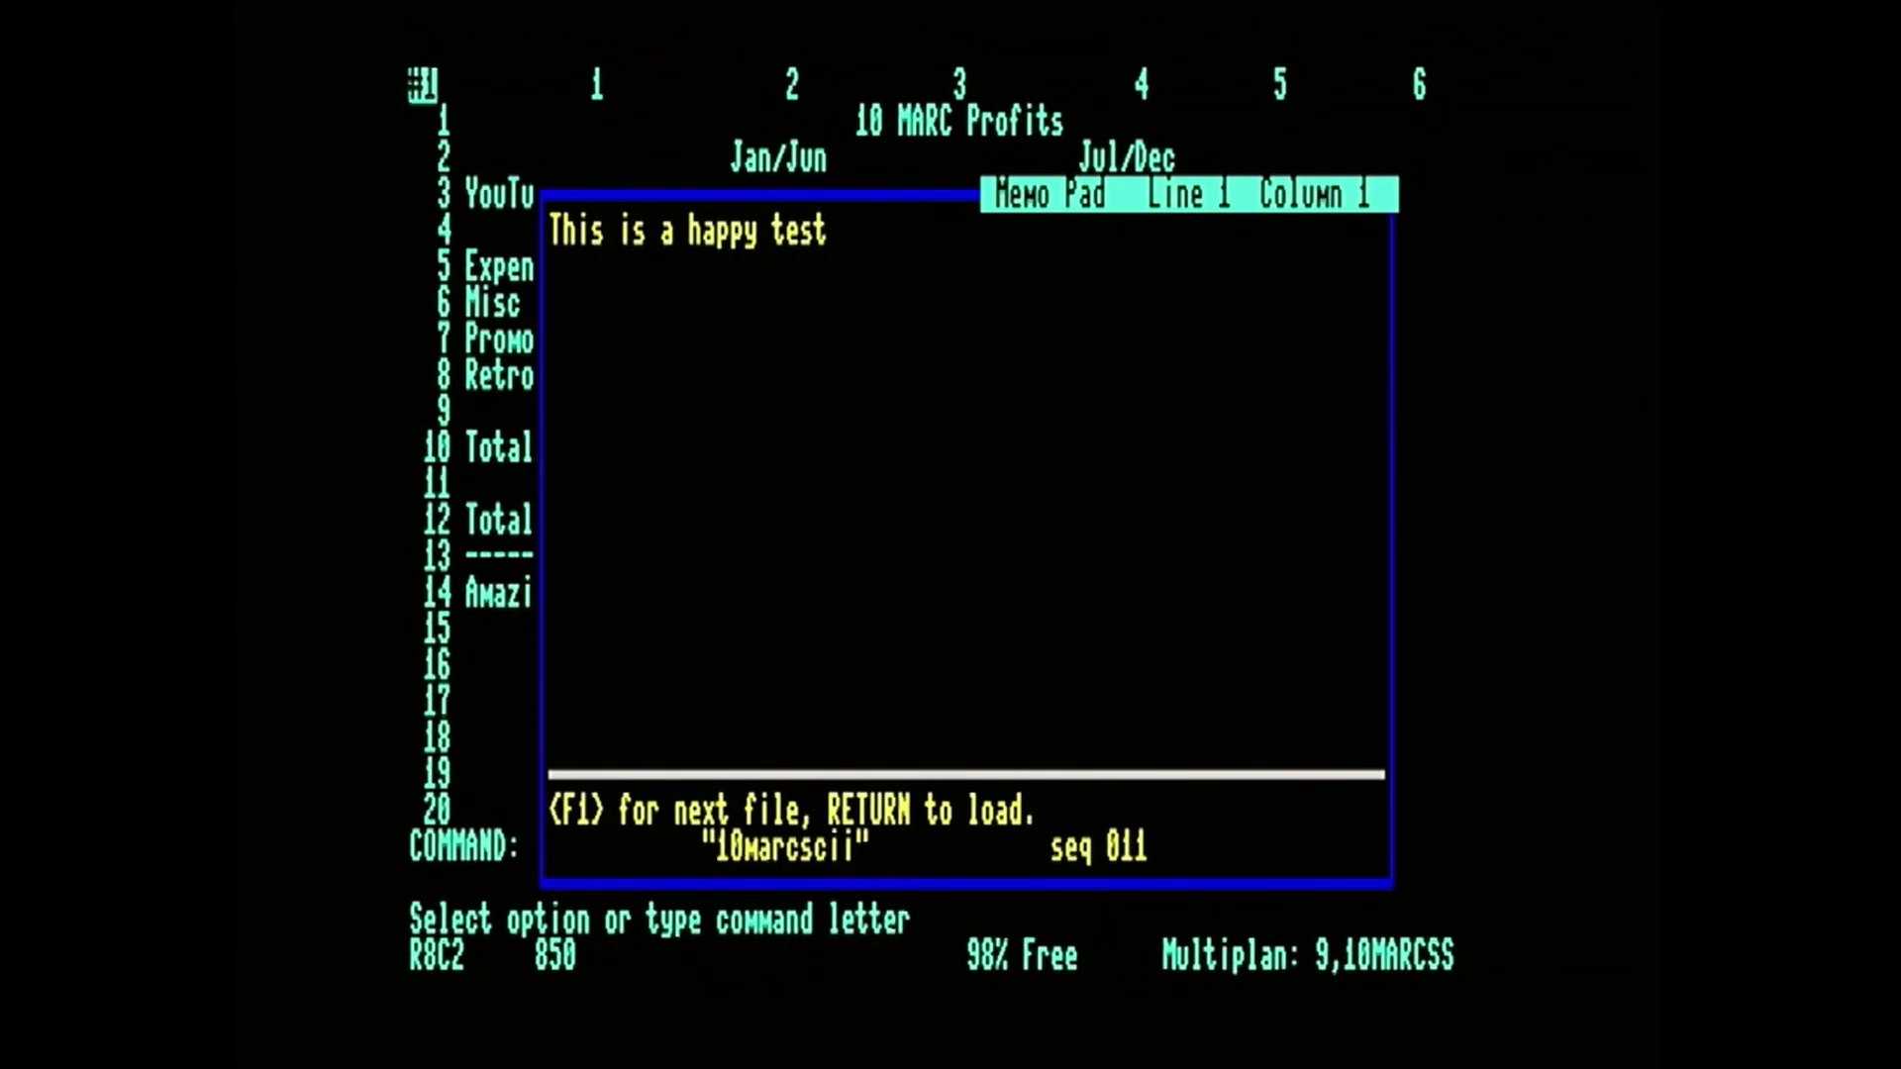
key("Return")
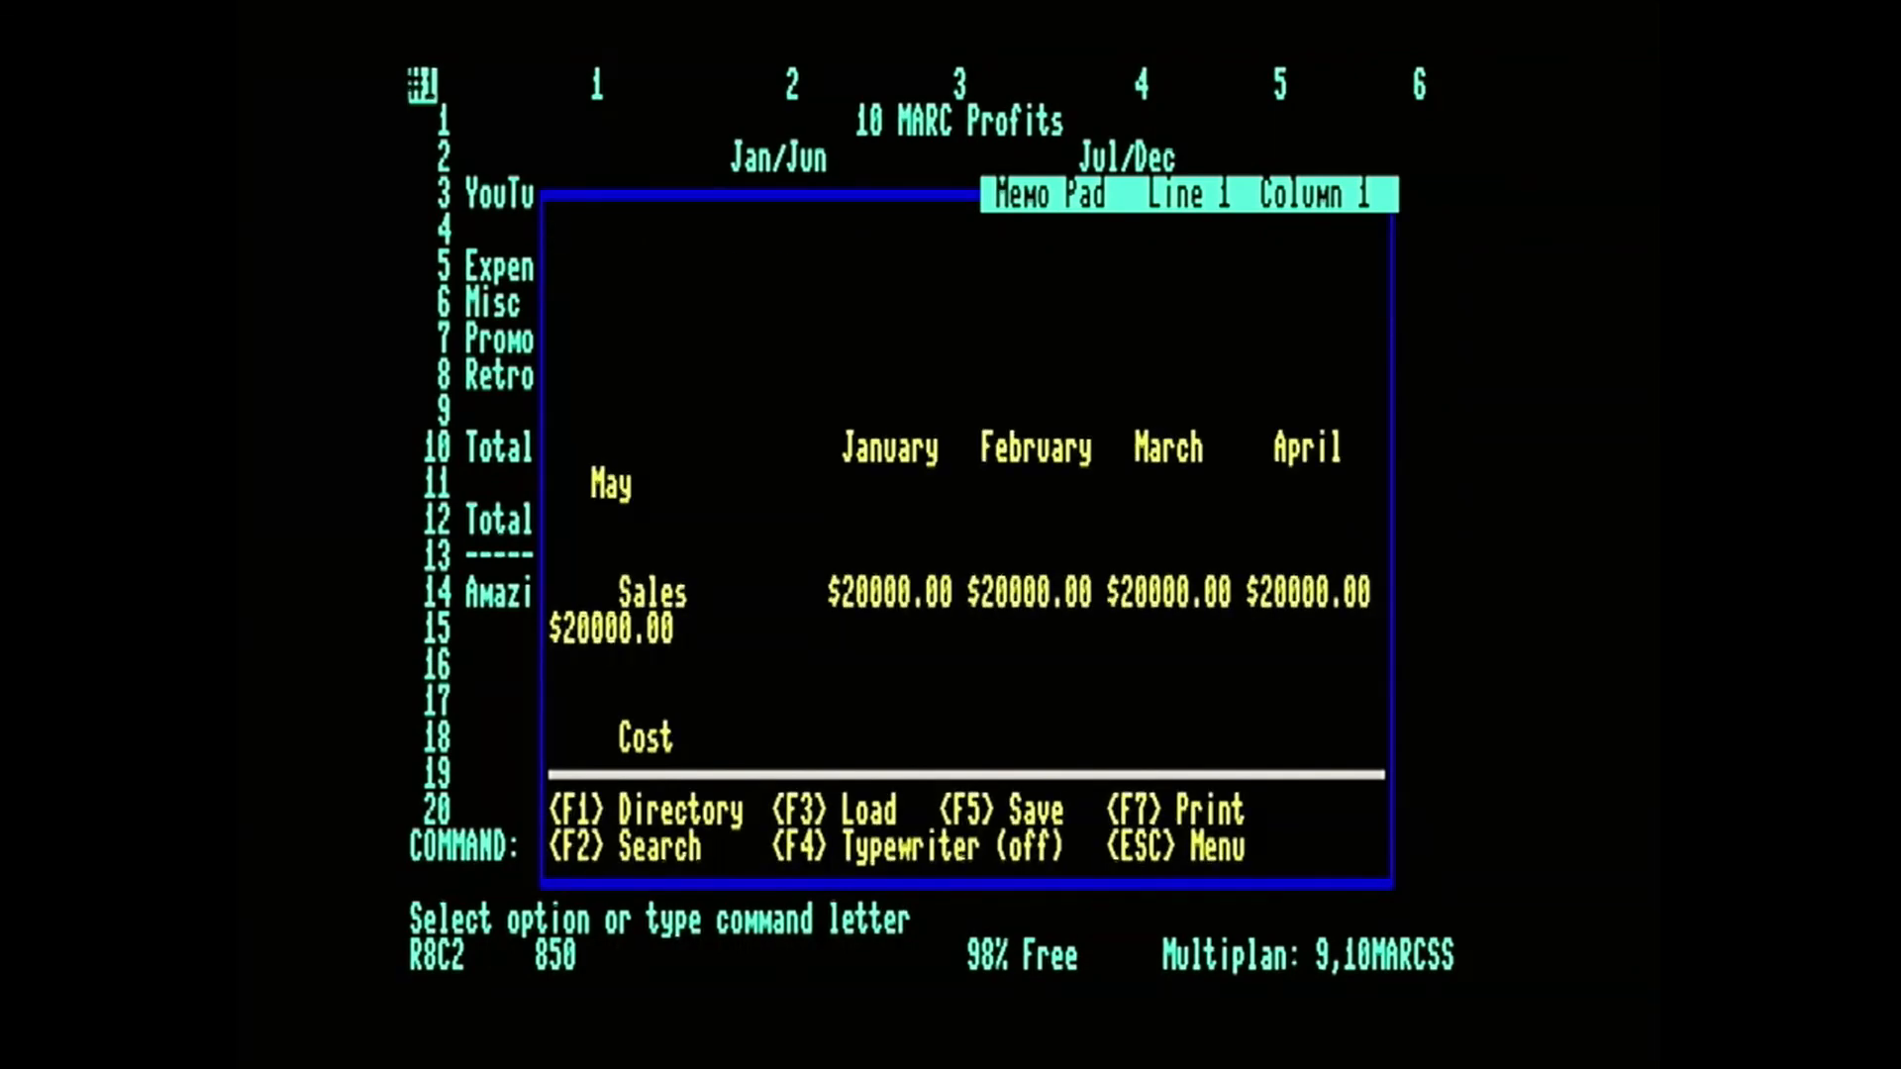
Examine the loaded spreadsheet text in the Memo Pad, from the sales figures through the cost rows to the total costs.
key("Down")
key("Down")
key("Down")
key("Down")
key("Down")
key("Down")
key("Down")
key("Down")
key("Down")
key("Down")
key("Down")
key("Down")
key("Down")
key("Down")
key("Down")
key("Down")
key("Down")
key("Down")
key("Down")
key("Down")
key("Down")
key("Down")
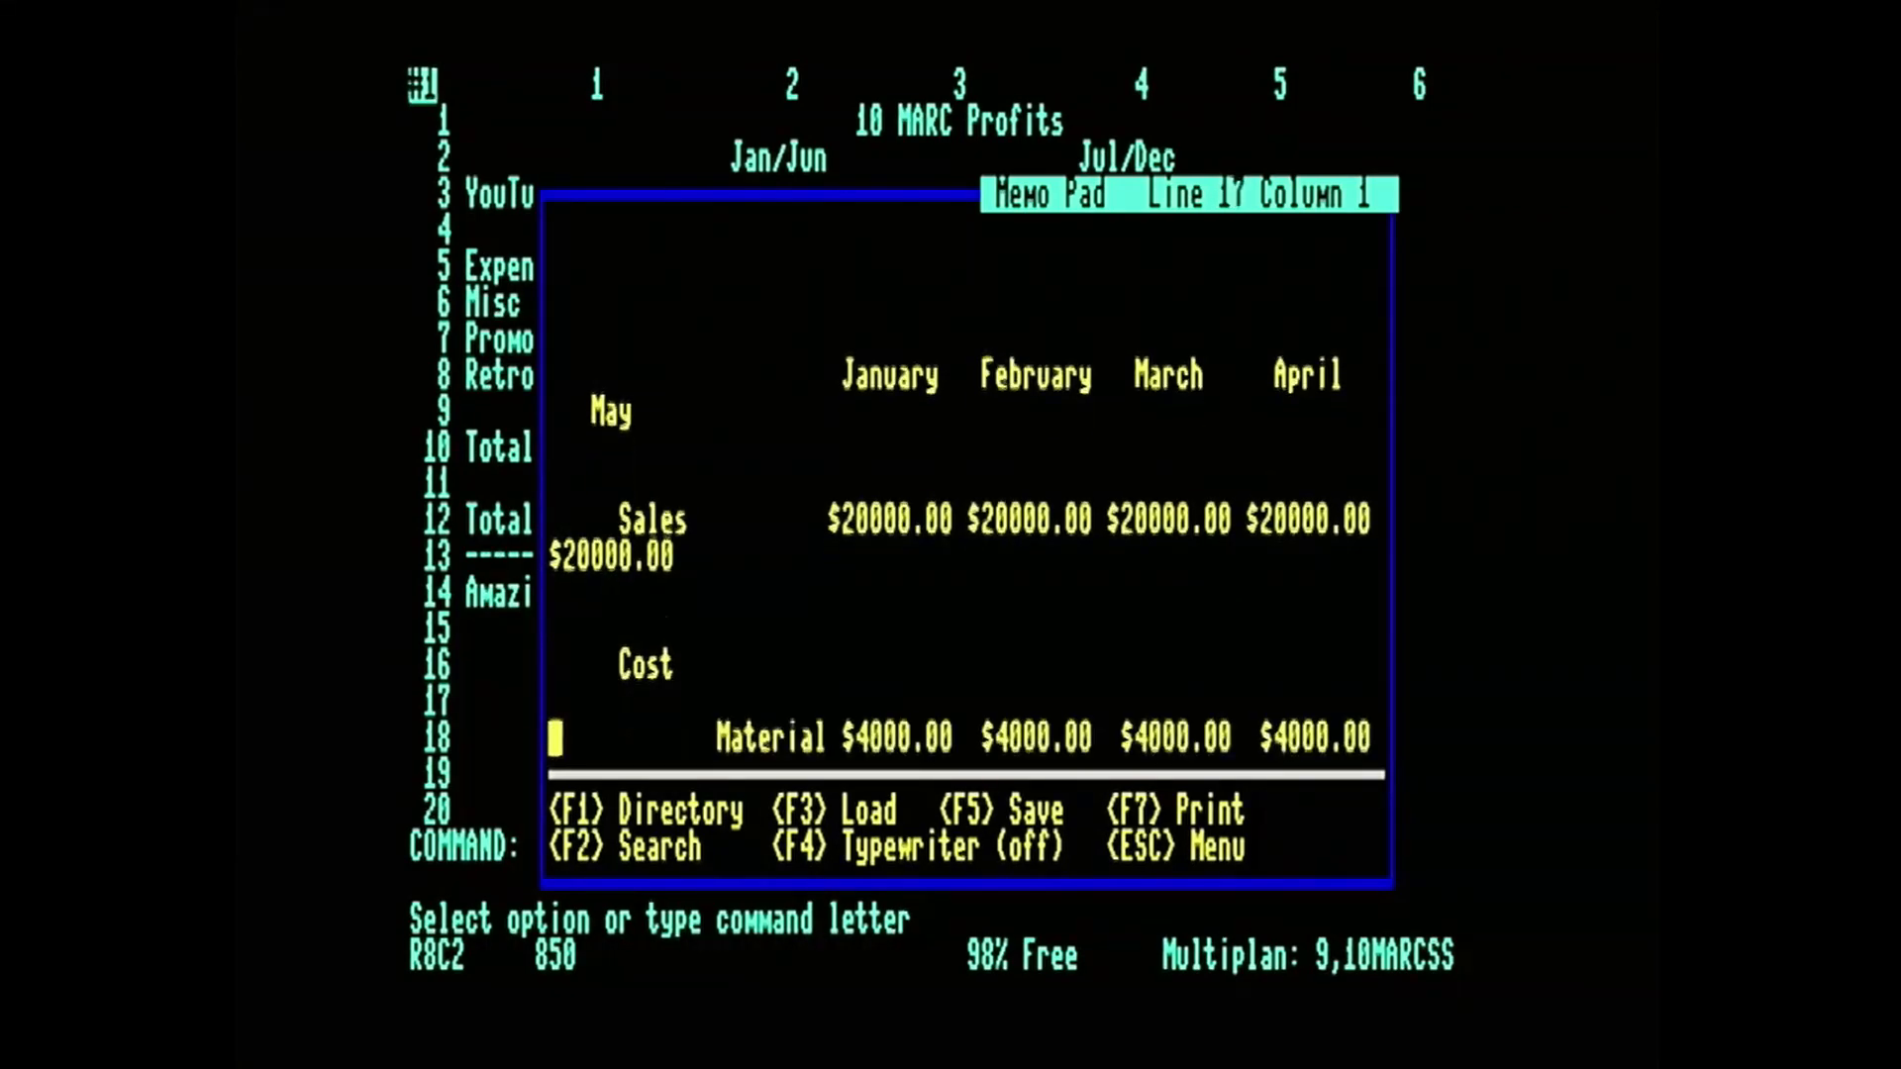
key("Down")
key("Down")
key("Down")
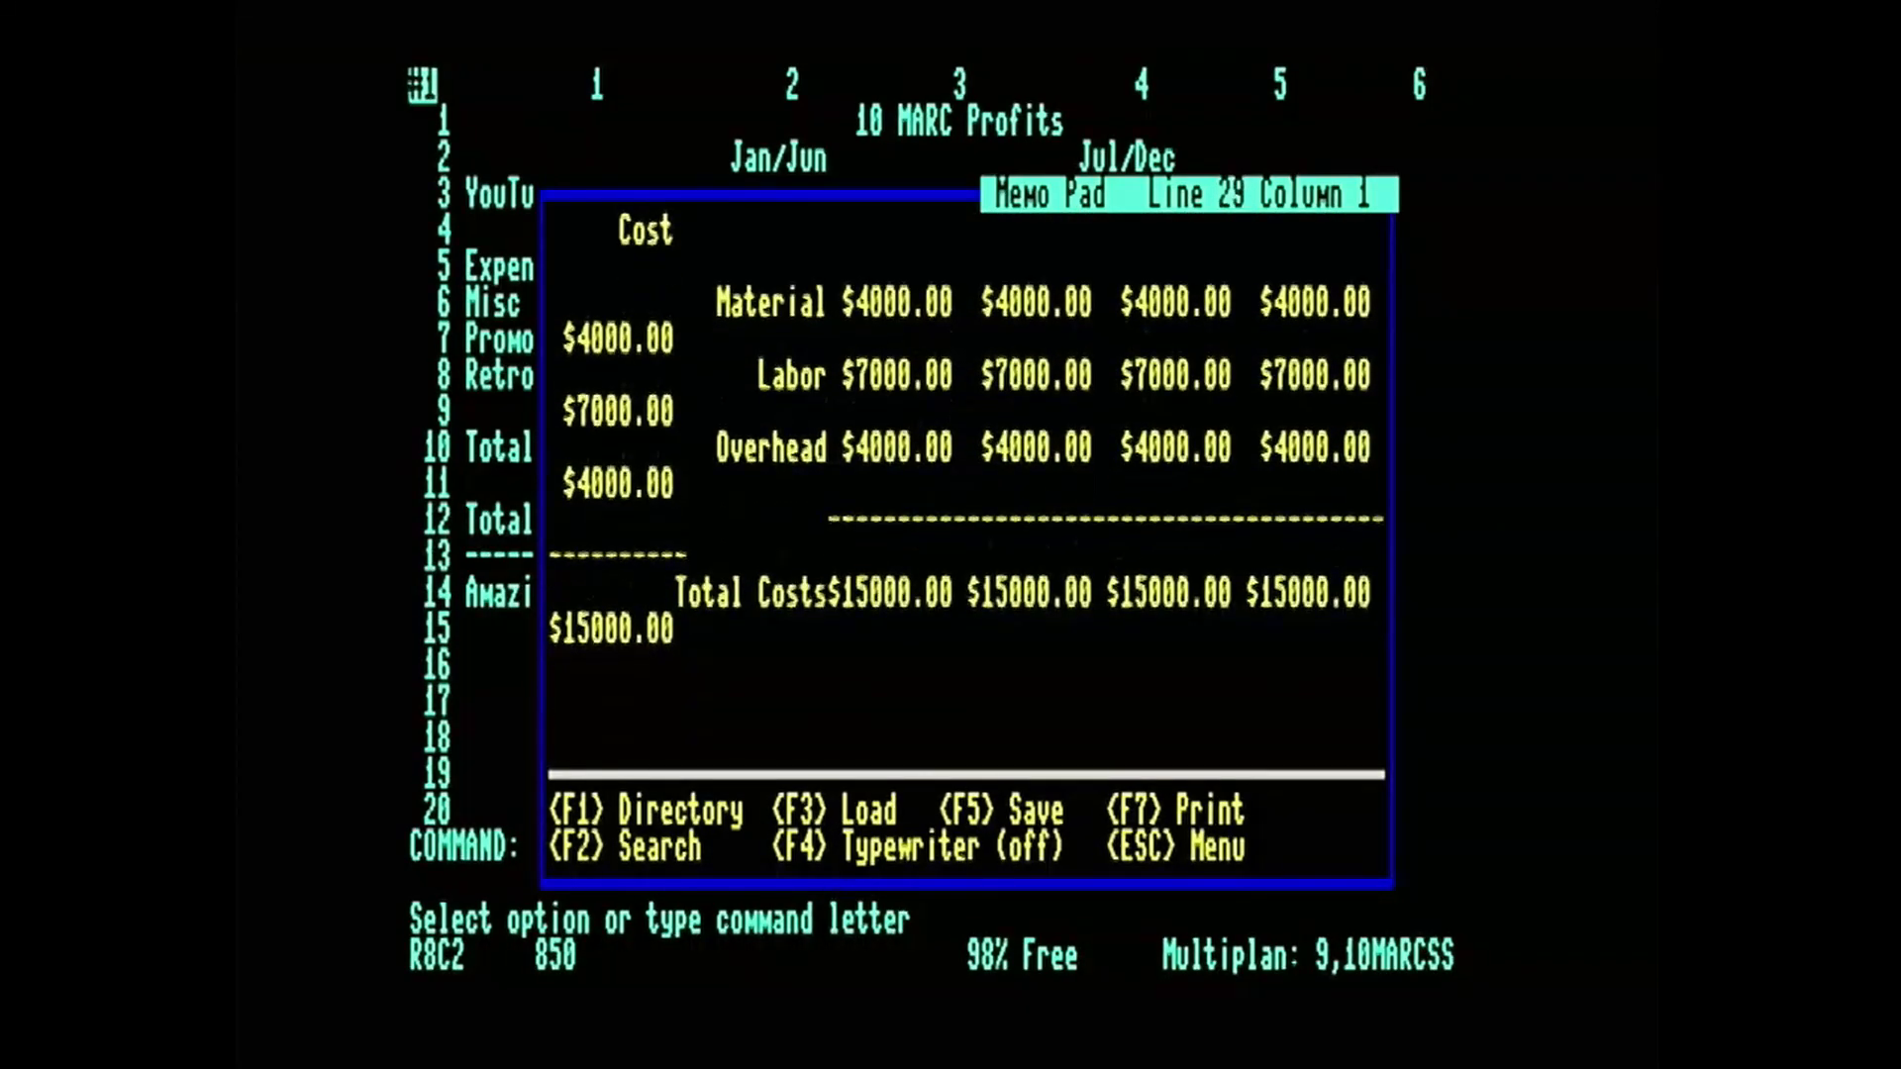
key("Up")
key("Up")
key("Up")
key("Up")
key("Up")
key("Up")
key("Up")
key("Up")
key("Up")
key("Up")
key("Up")
key("Up")
key("Up")
key("Up")
key("Up")
key("Up")
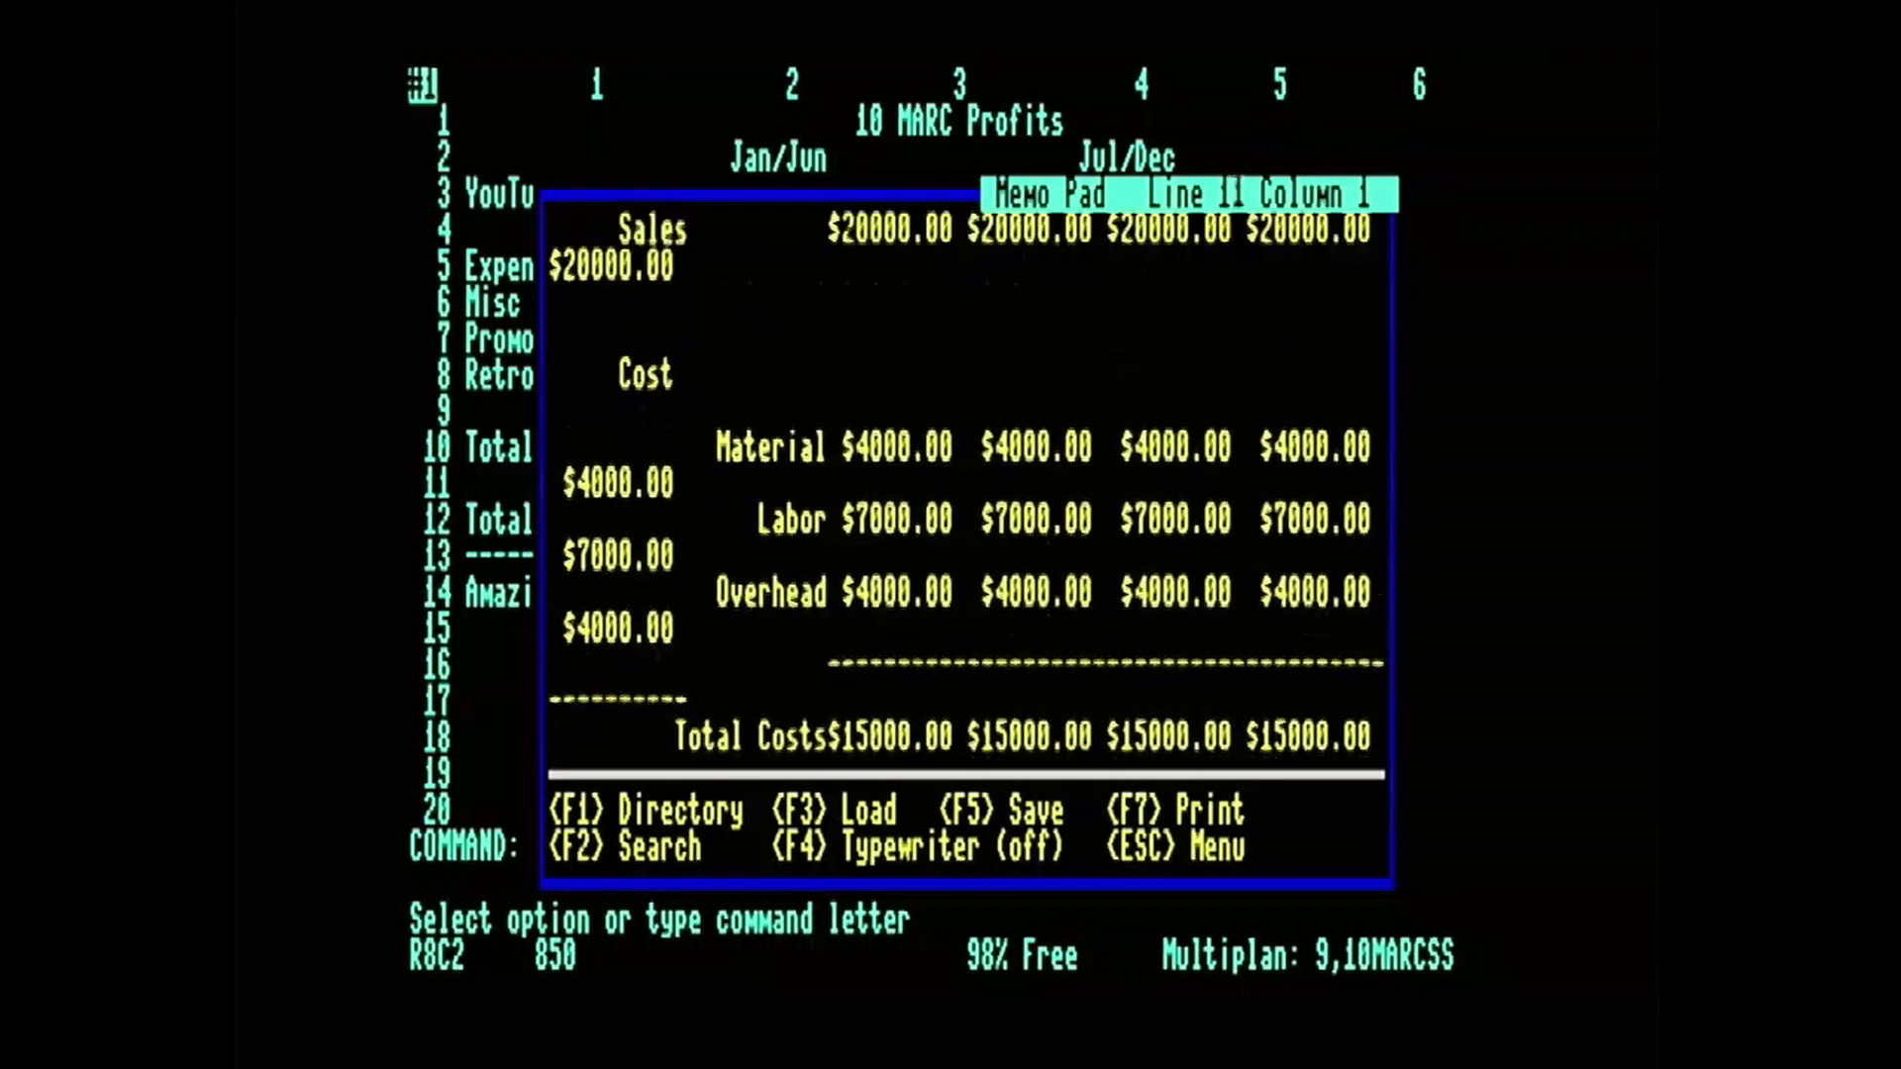
key("Right")
key("Right")
key("Right")
key("Right")
key("Right")
key("Right")
key("Right")
key("Right")
key("Right")
key("Right")
key("Right")
key("Right")
key("Right")
key("Right")
key("Right")
key("Right")
key("Right")
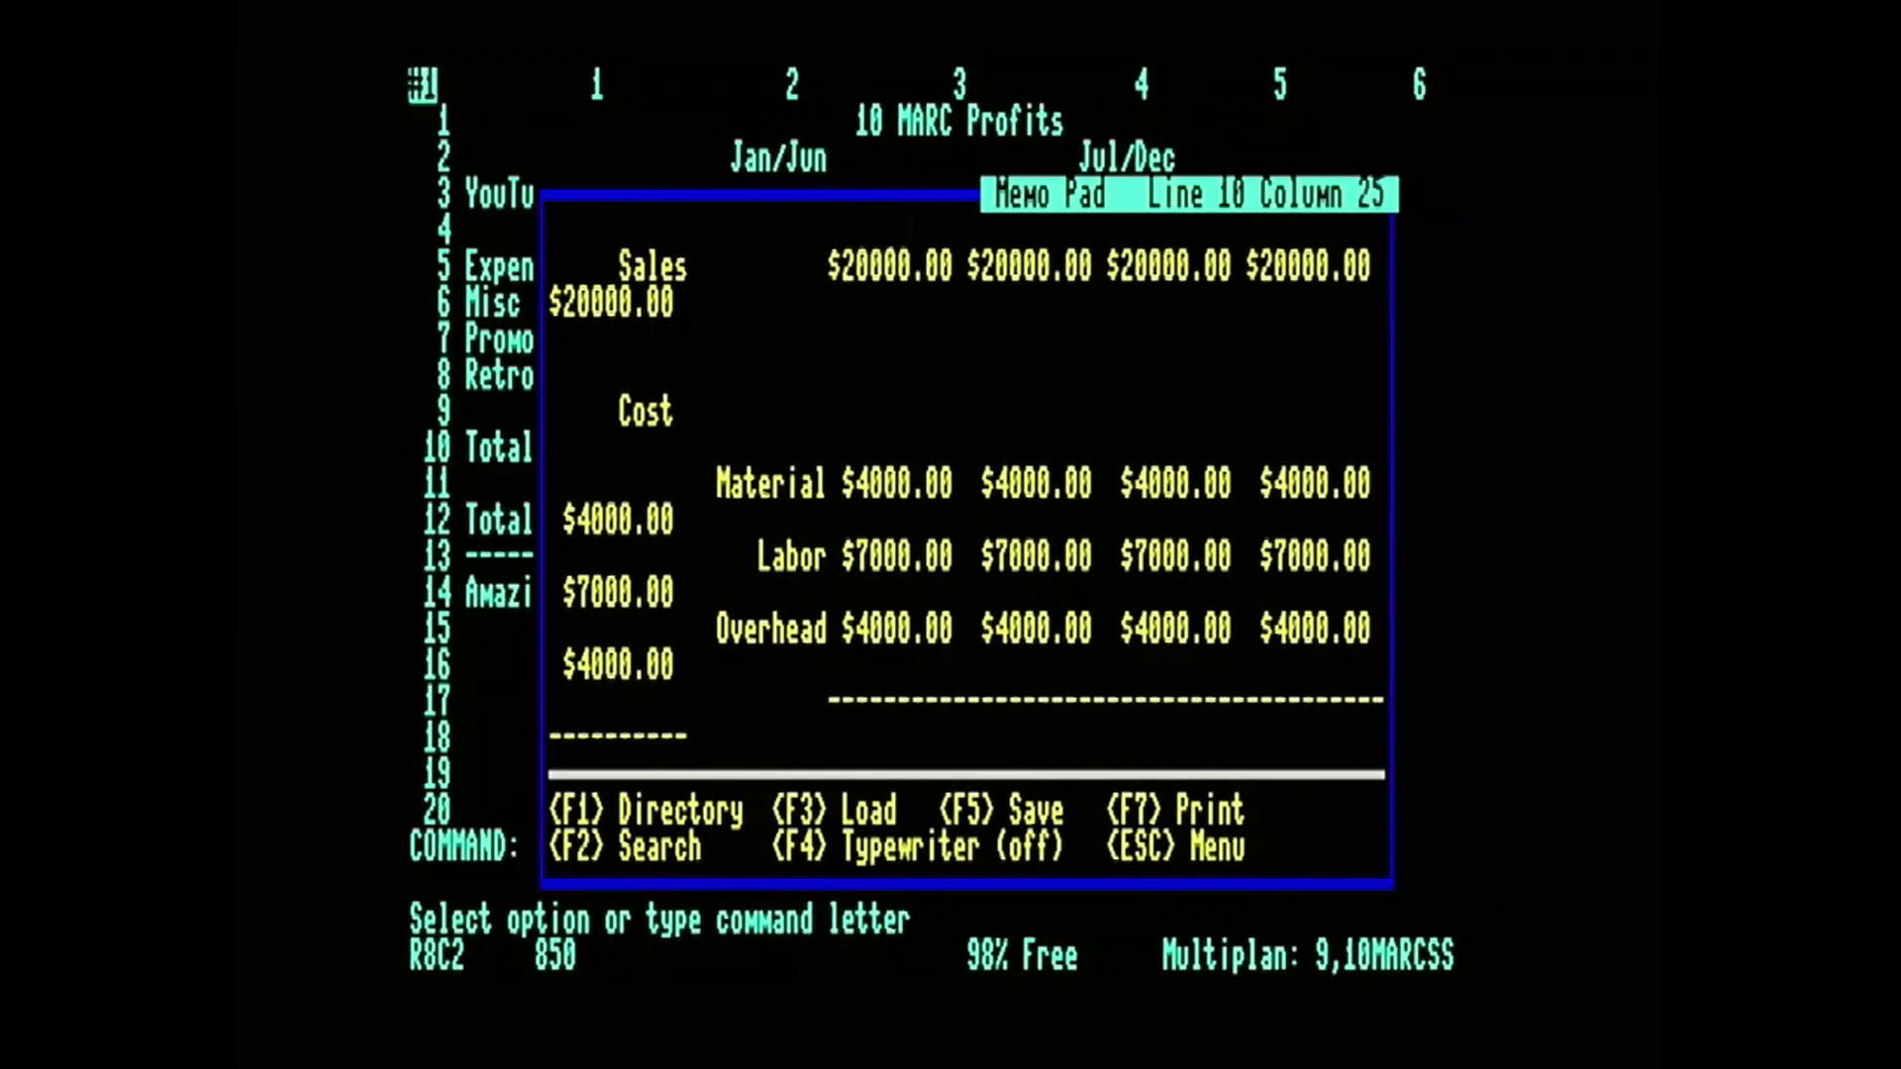
key("Right")
key("Right")
key("Right")
key("Right")
key("Right")
key("Right")
key("Right")
key("Right")
key("Right")
key("Right")
key("Right")
key("Right")
key("Right")
key("Right")
key("Right")
key("Right")
key("Right")
key("Right")
key("Right")
key("Right")
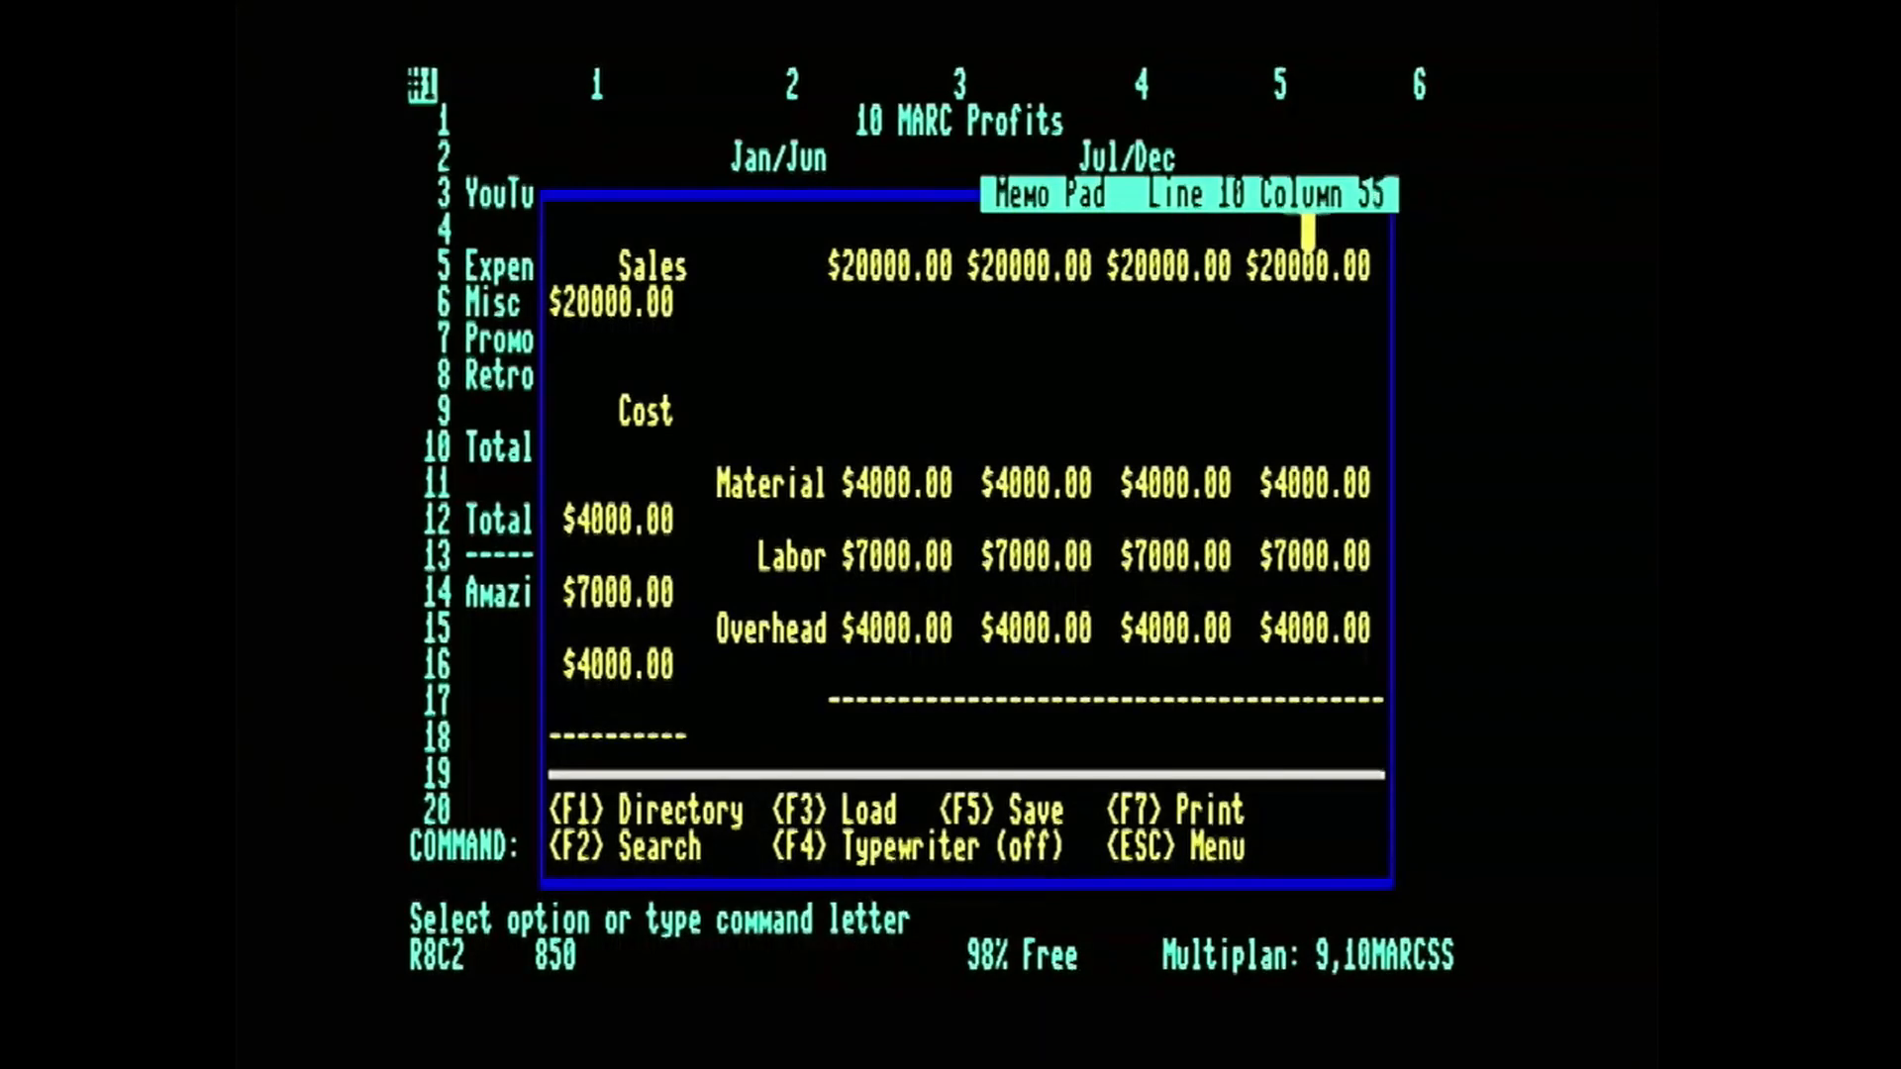
key("Right")
key("Right")
key("Right")
key("Right")
key("Right")
key("Right")
key("Down")
key("Down")
key("Down")
key("Down")
key("Down")
key("Down")
key("Down")
key("Down")
key("Down")
key("Down")
key("Down")
key("Down")
key("Down")
key("Down")
key("Down")
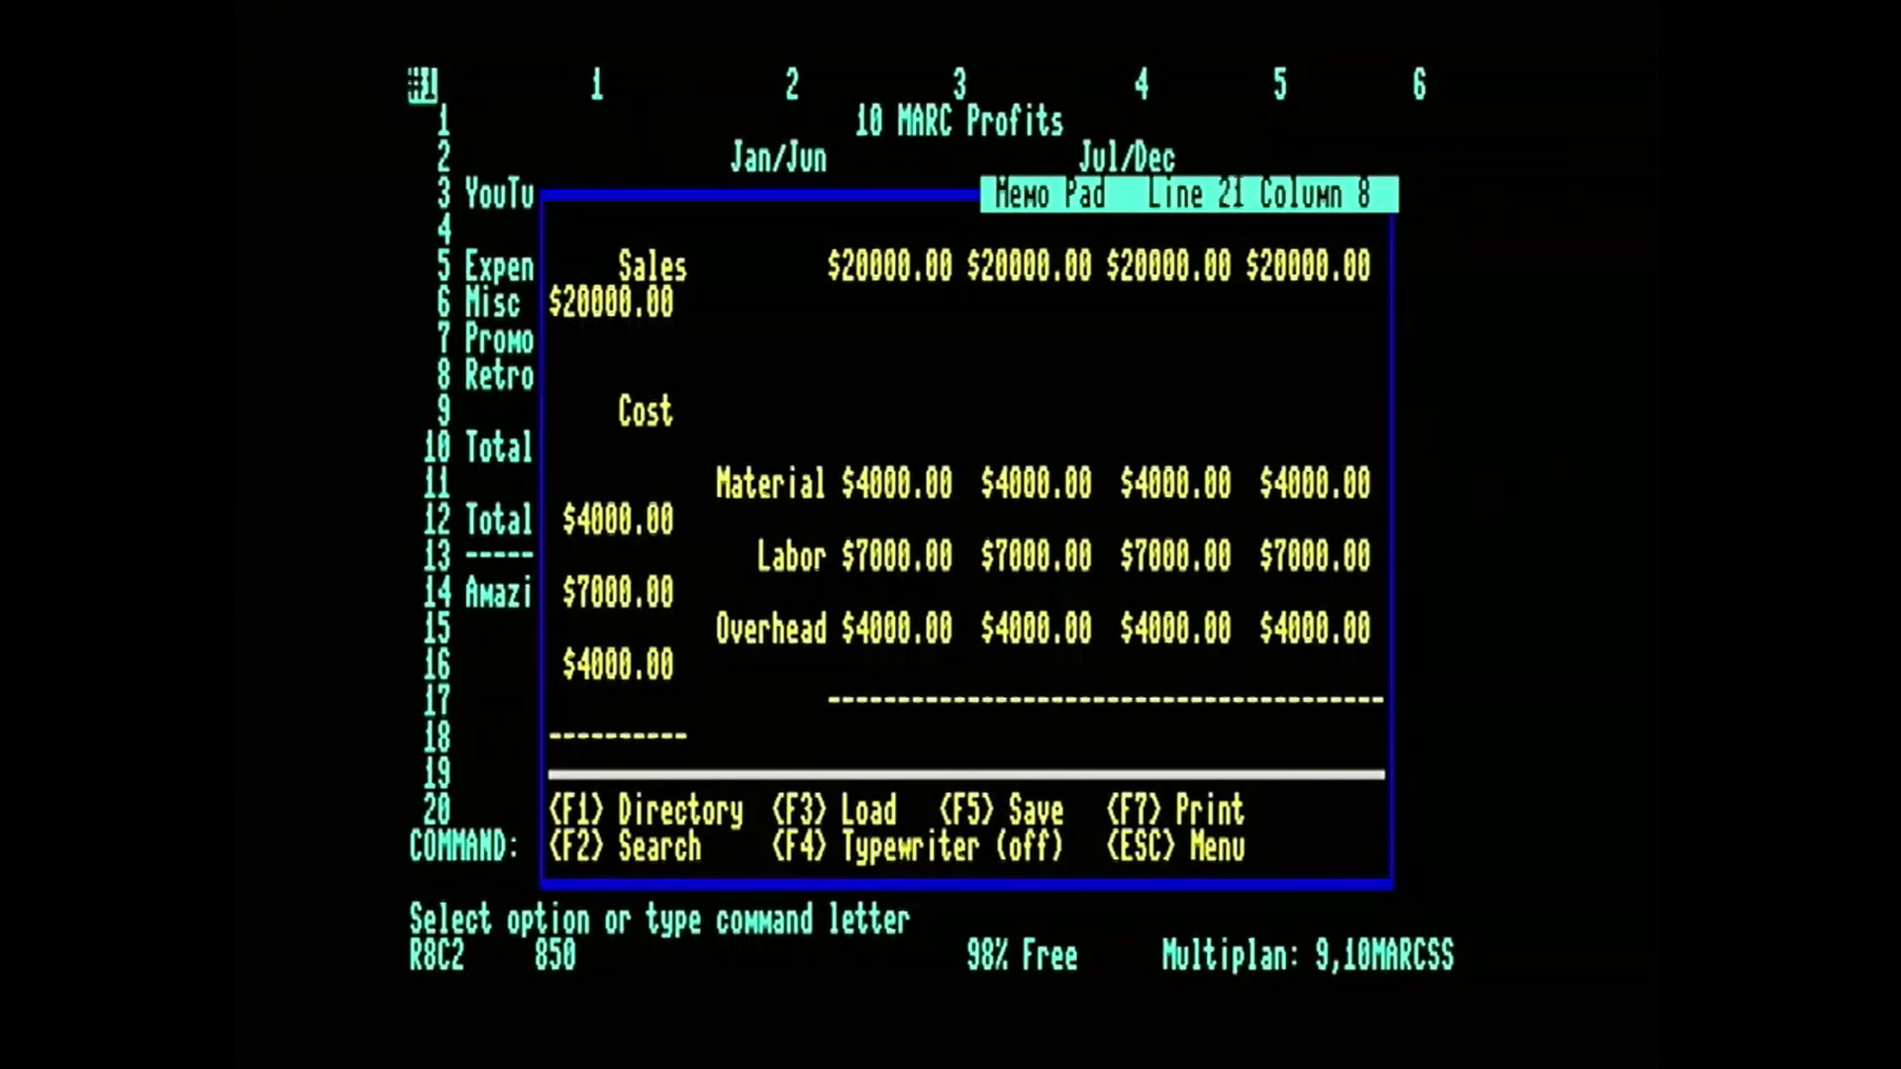
key("Down")
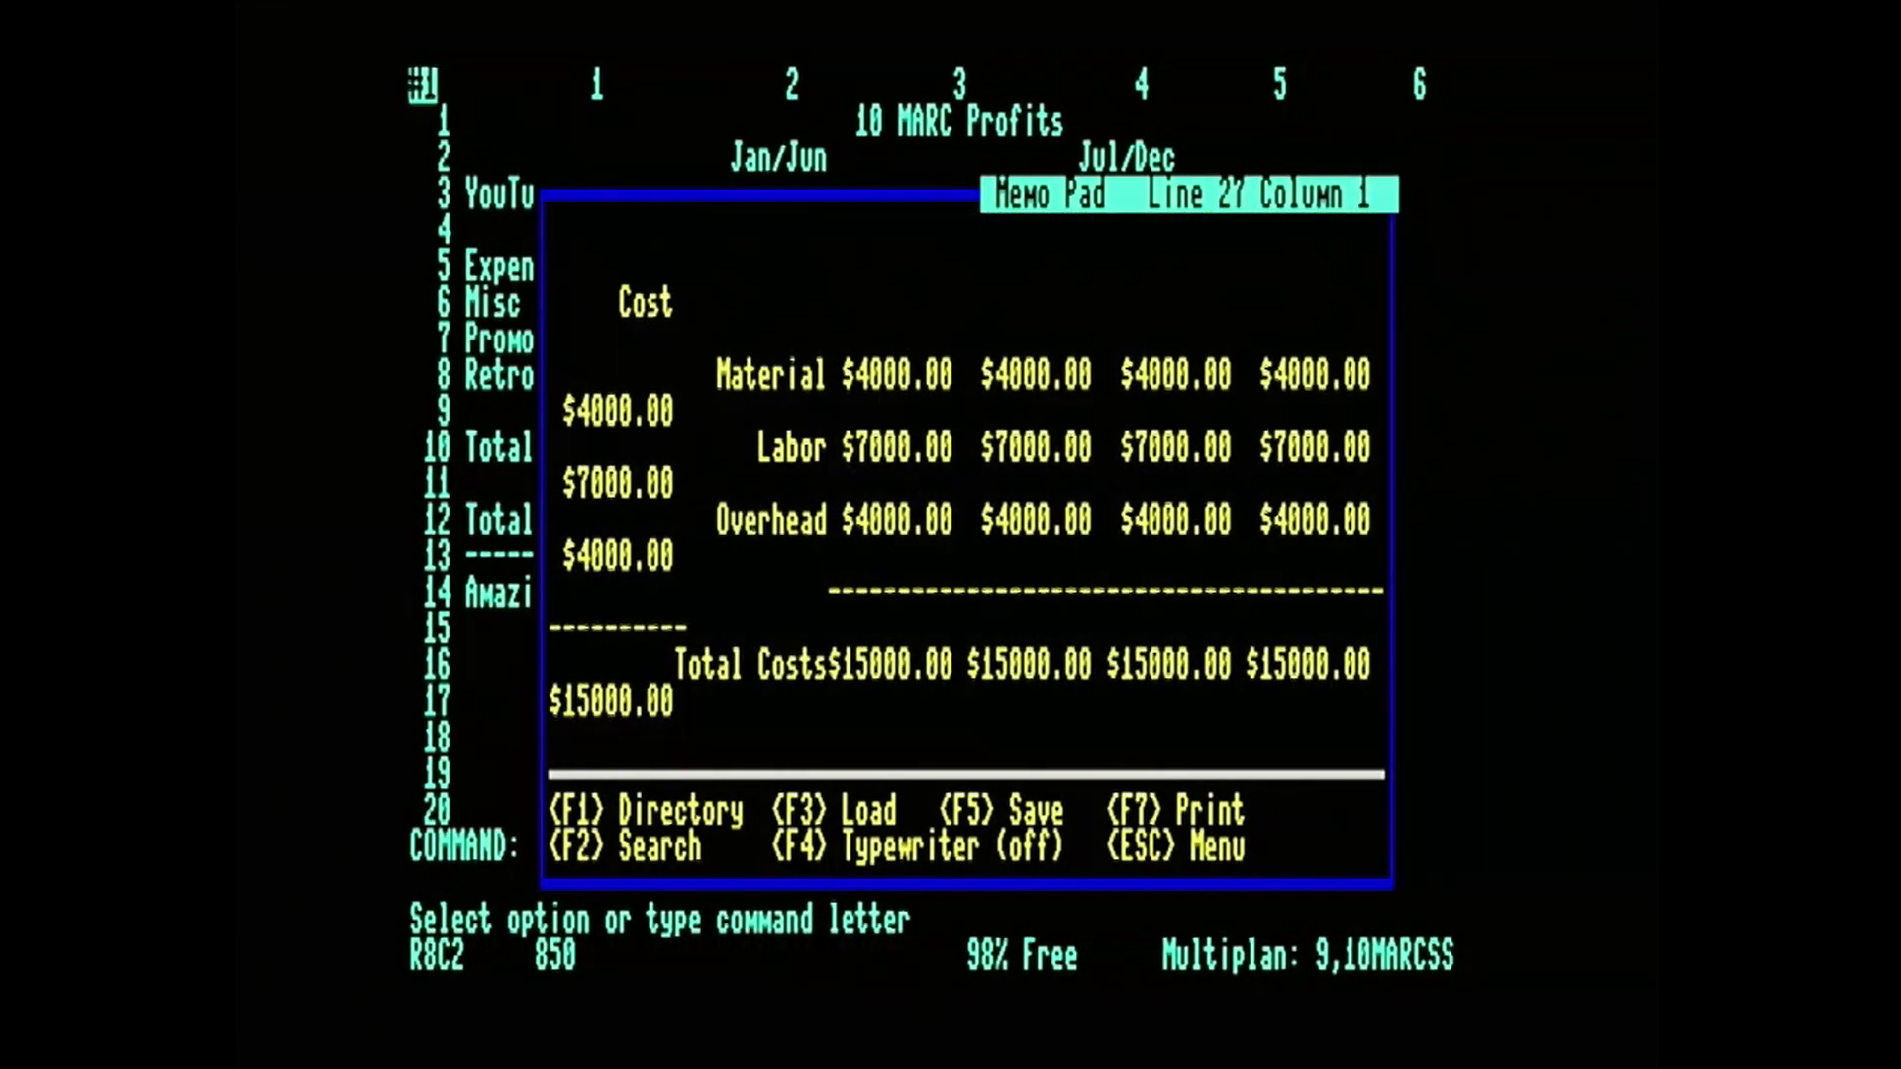
Turn on typewriter mode in the Memo Pad and add the line "Hello happy People" below the total costs.
key("Down")
key("Down")
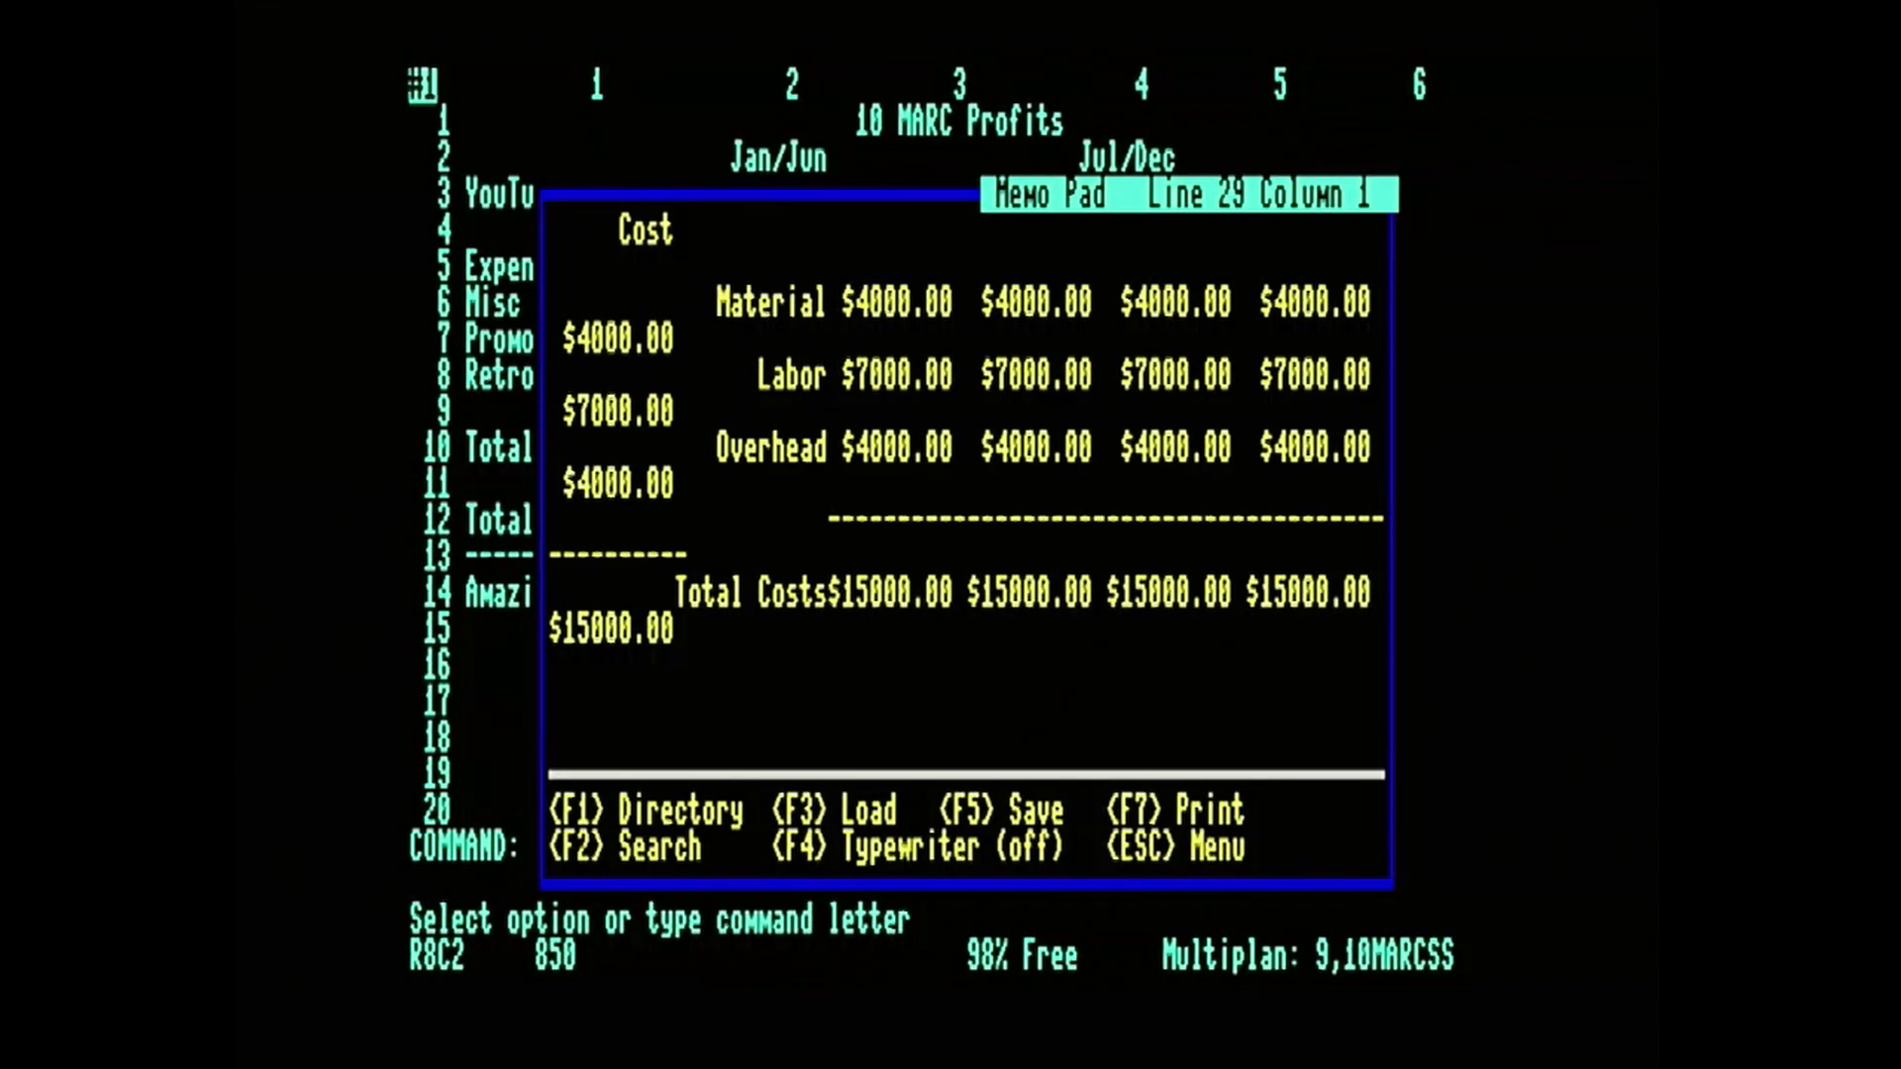
key("F4")
type("Hello happy People")
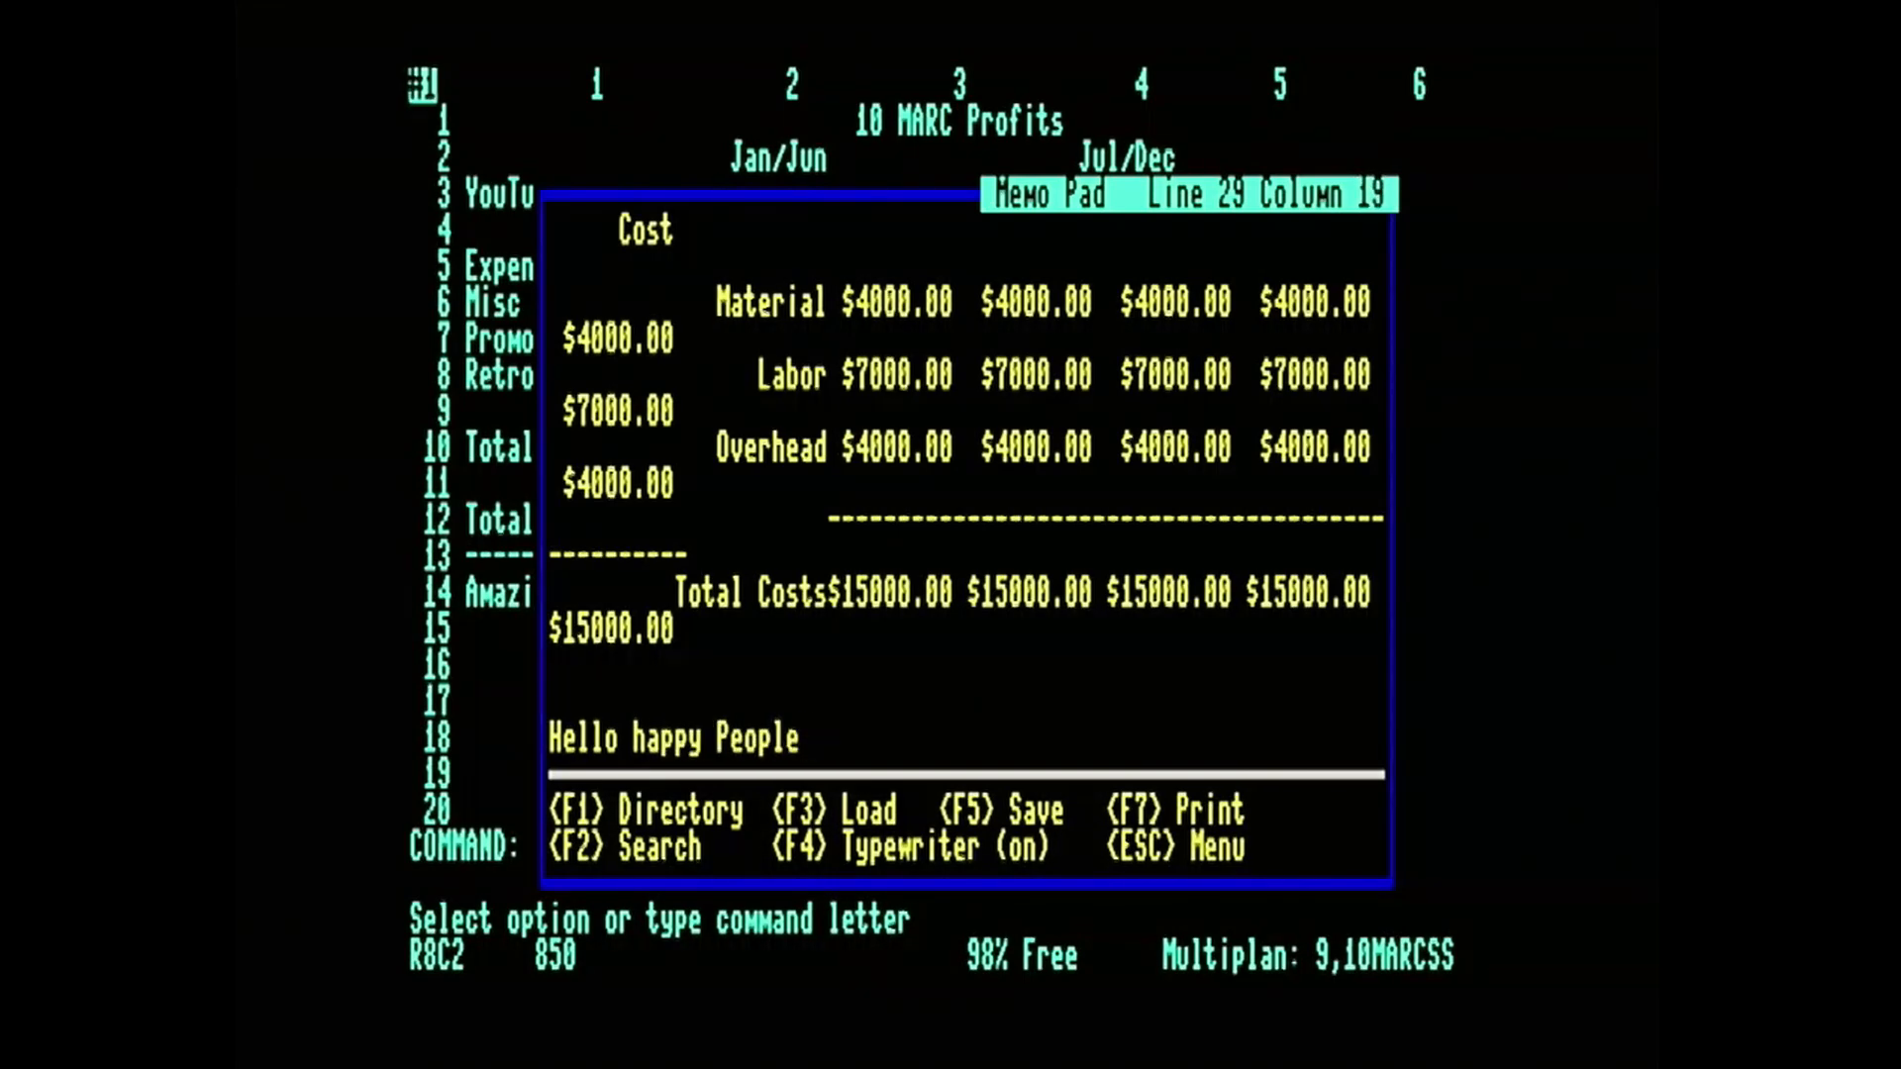
key("Return")
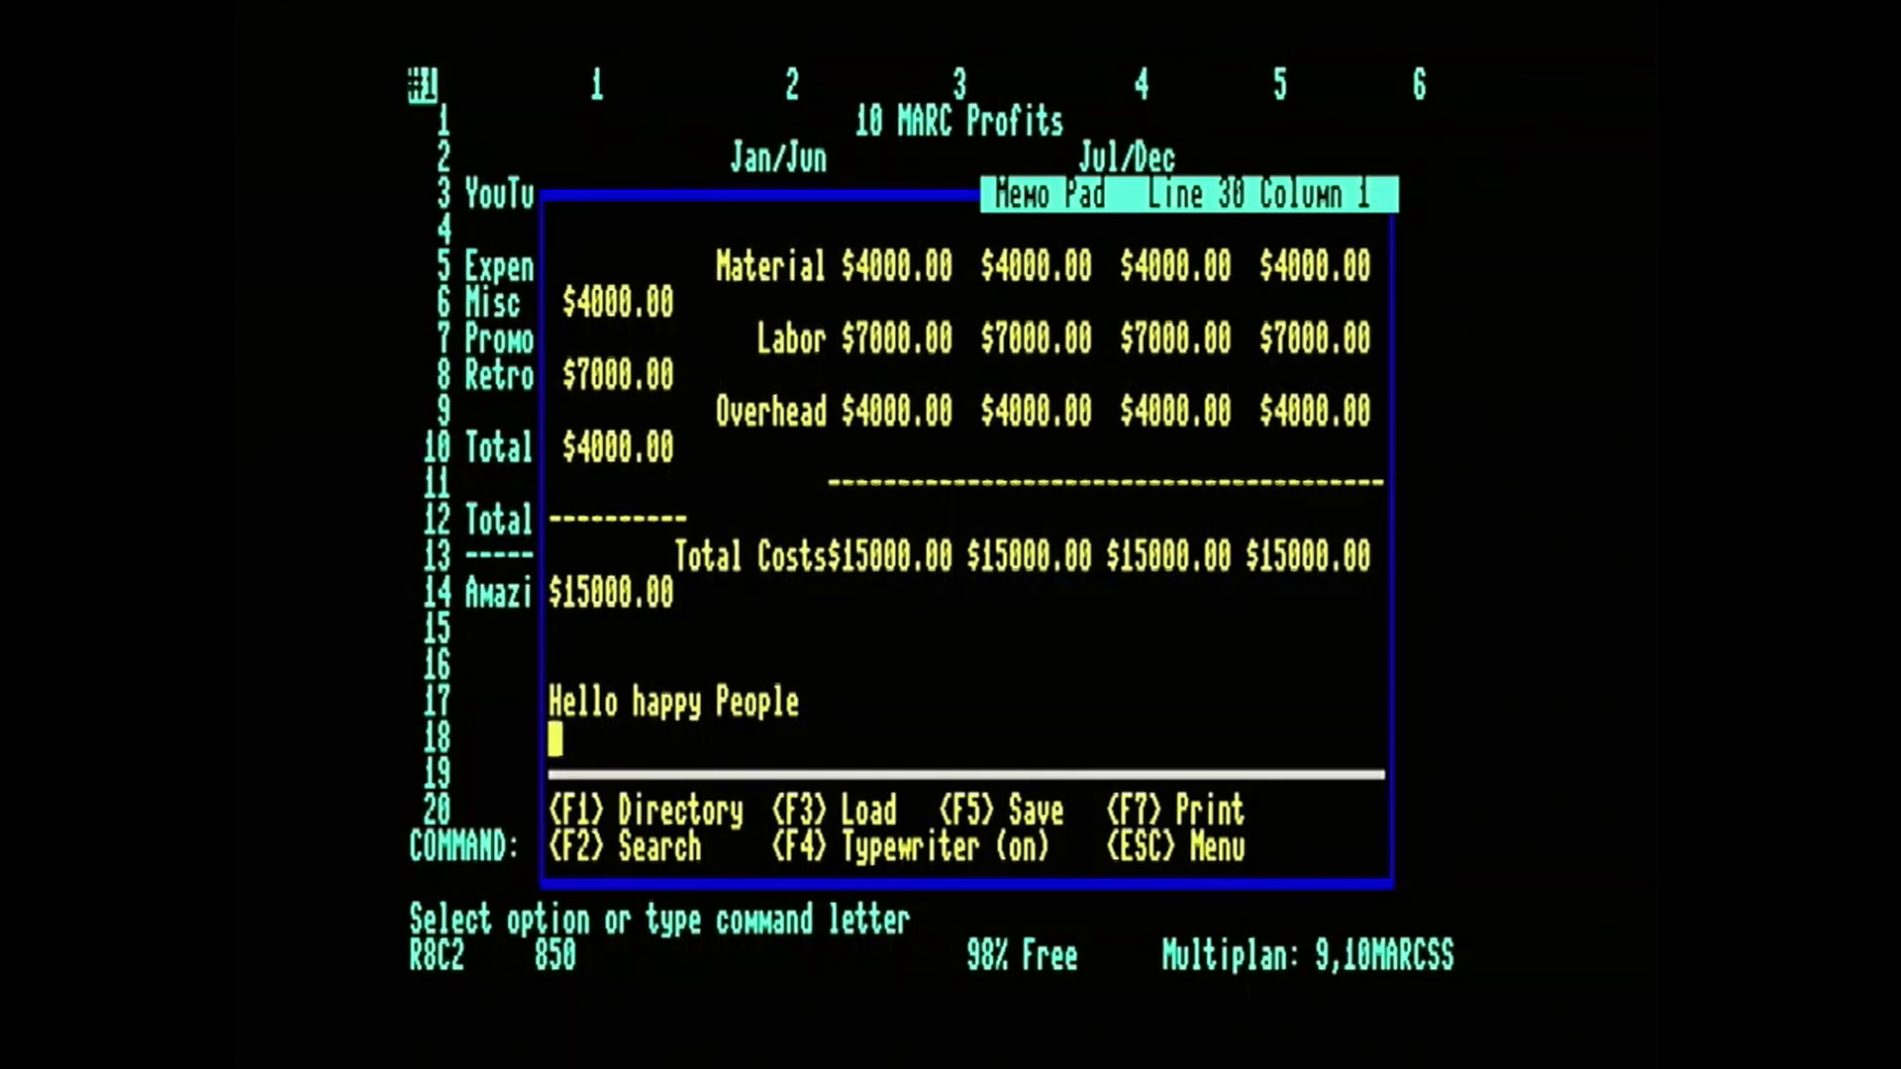
Add the second memo line "This is a fun Video!" and turn typewriter mode off.
type("This")
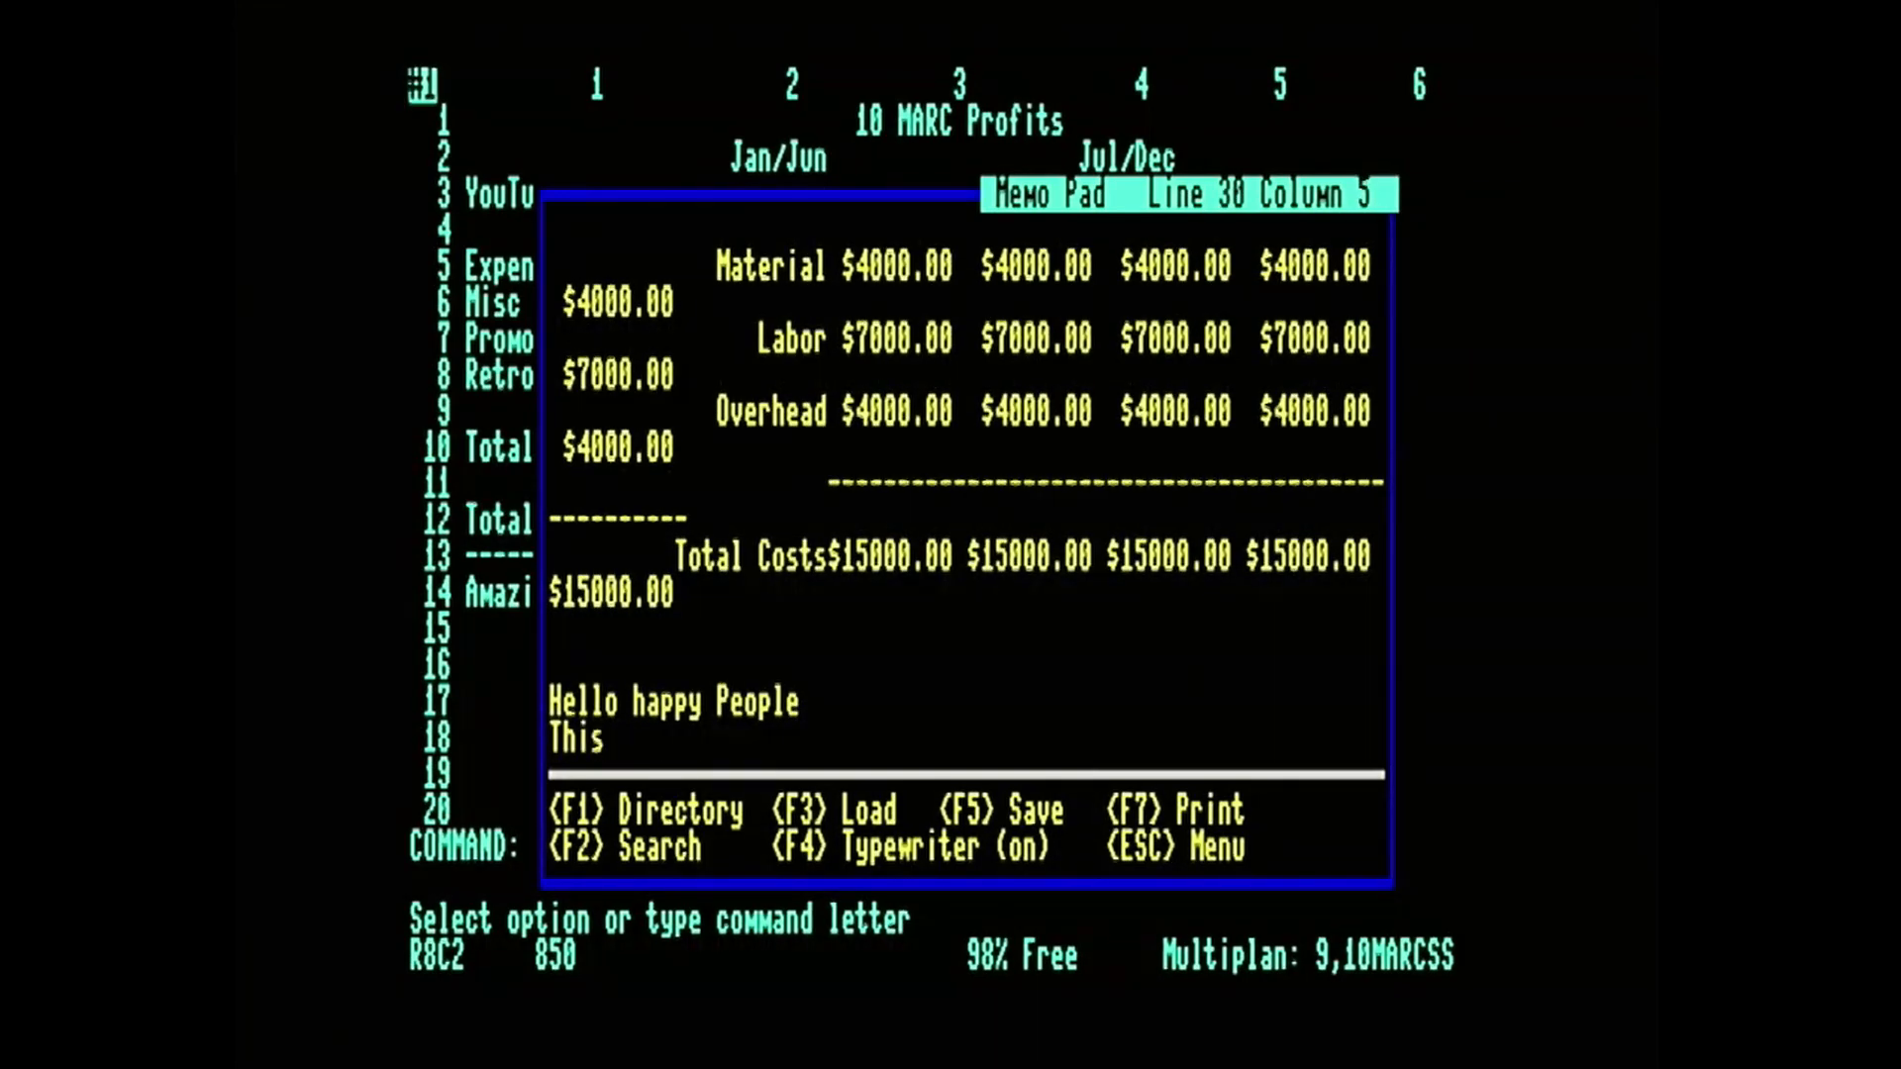
type(" is a f")
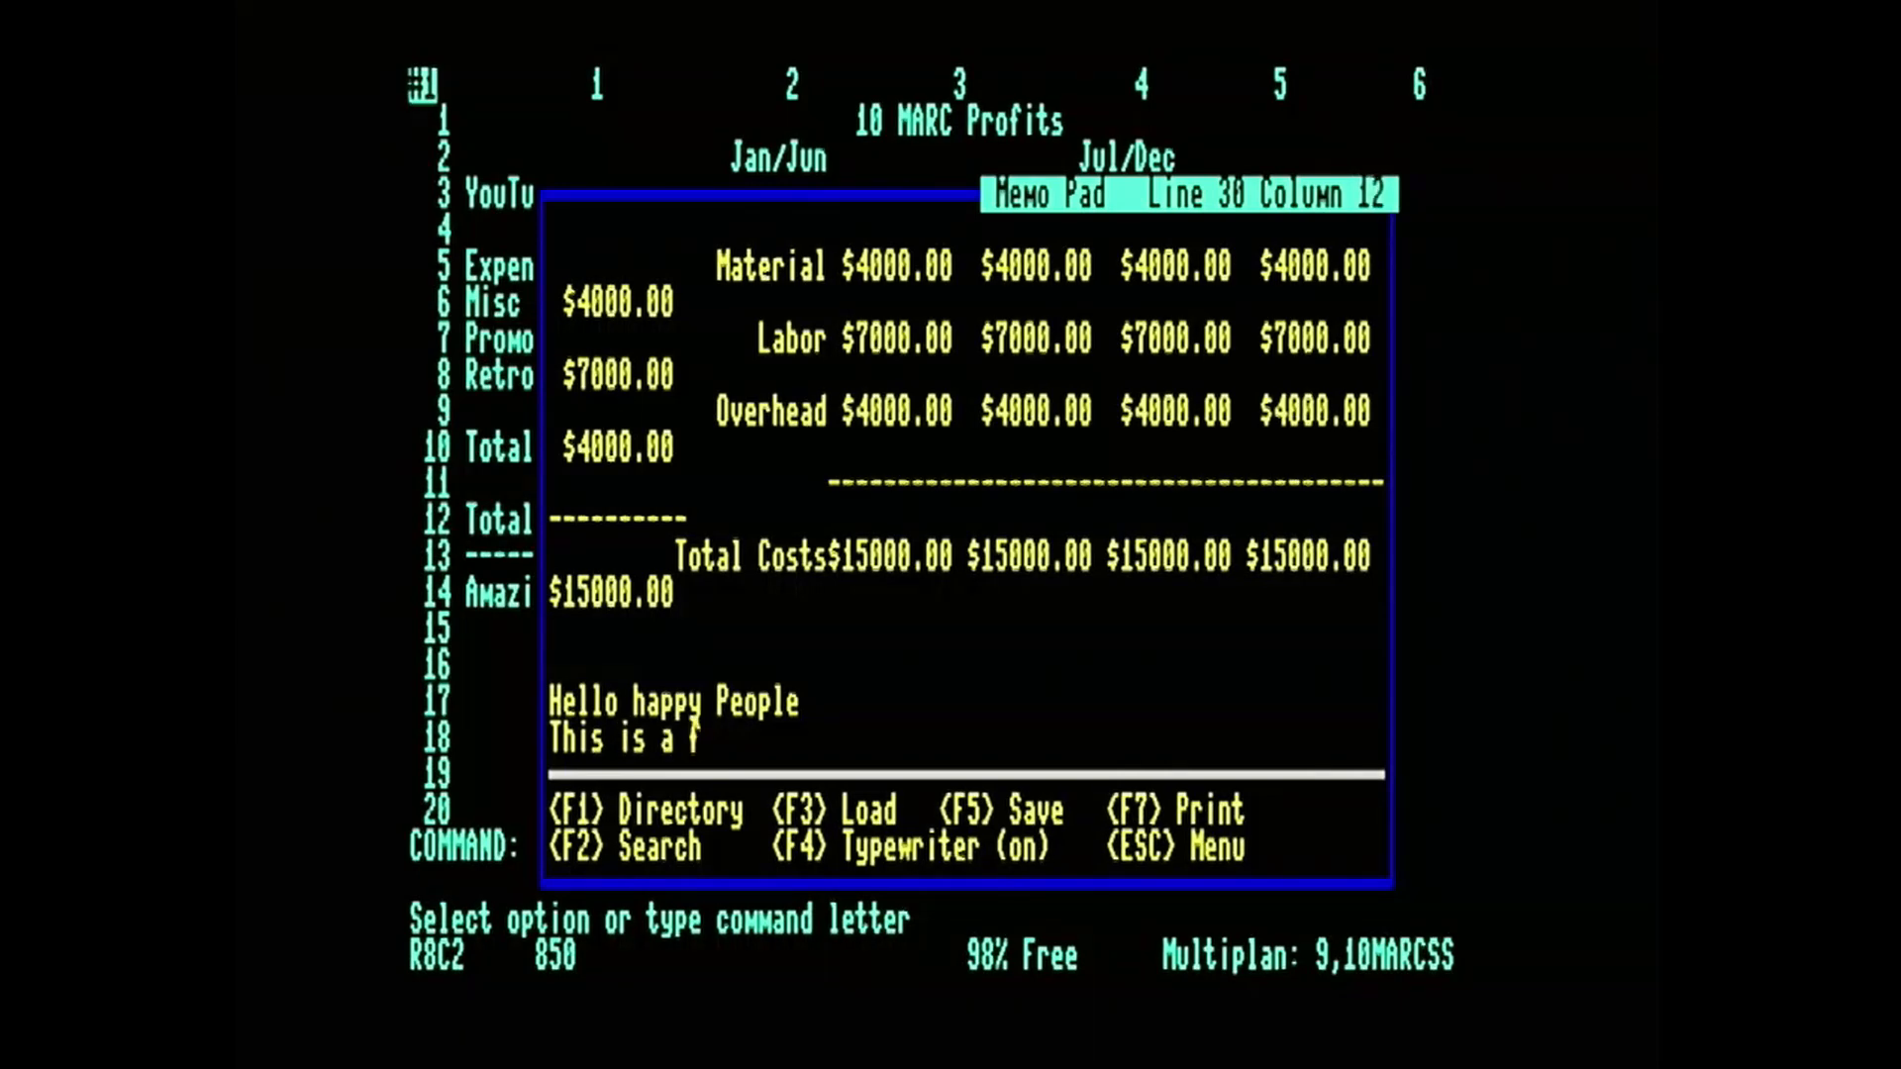
type("un Video!")
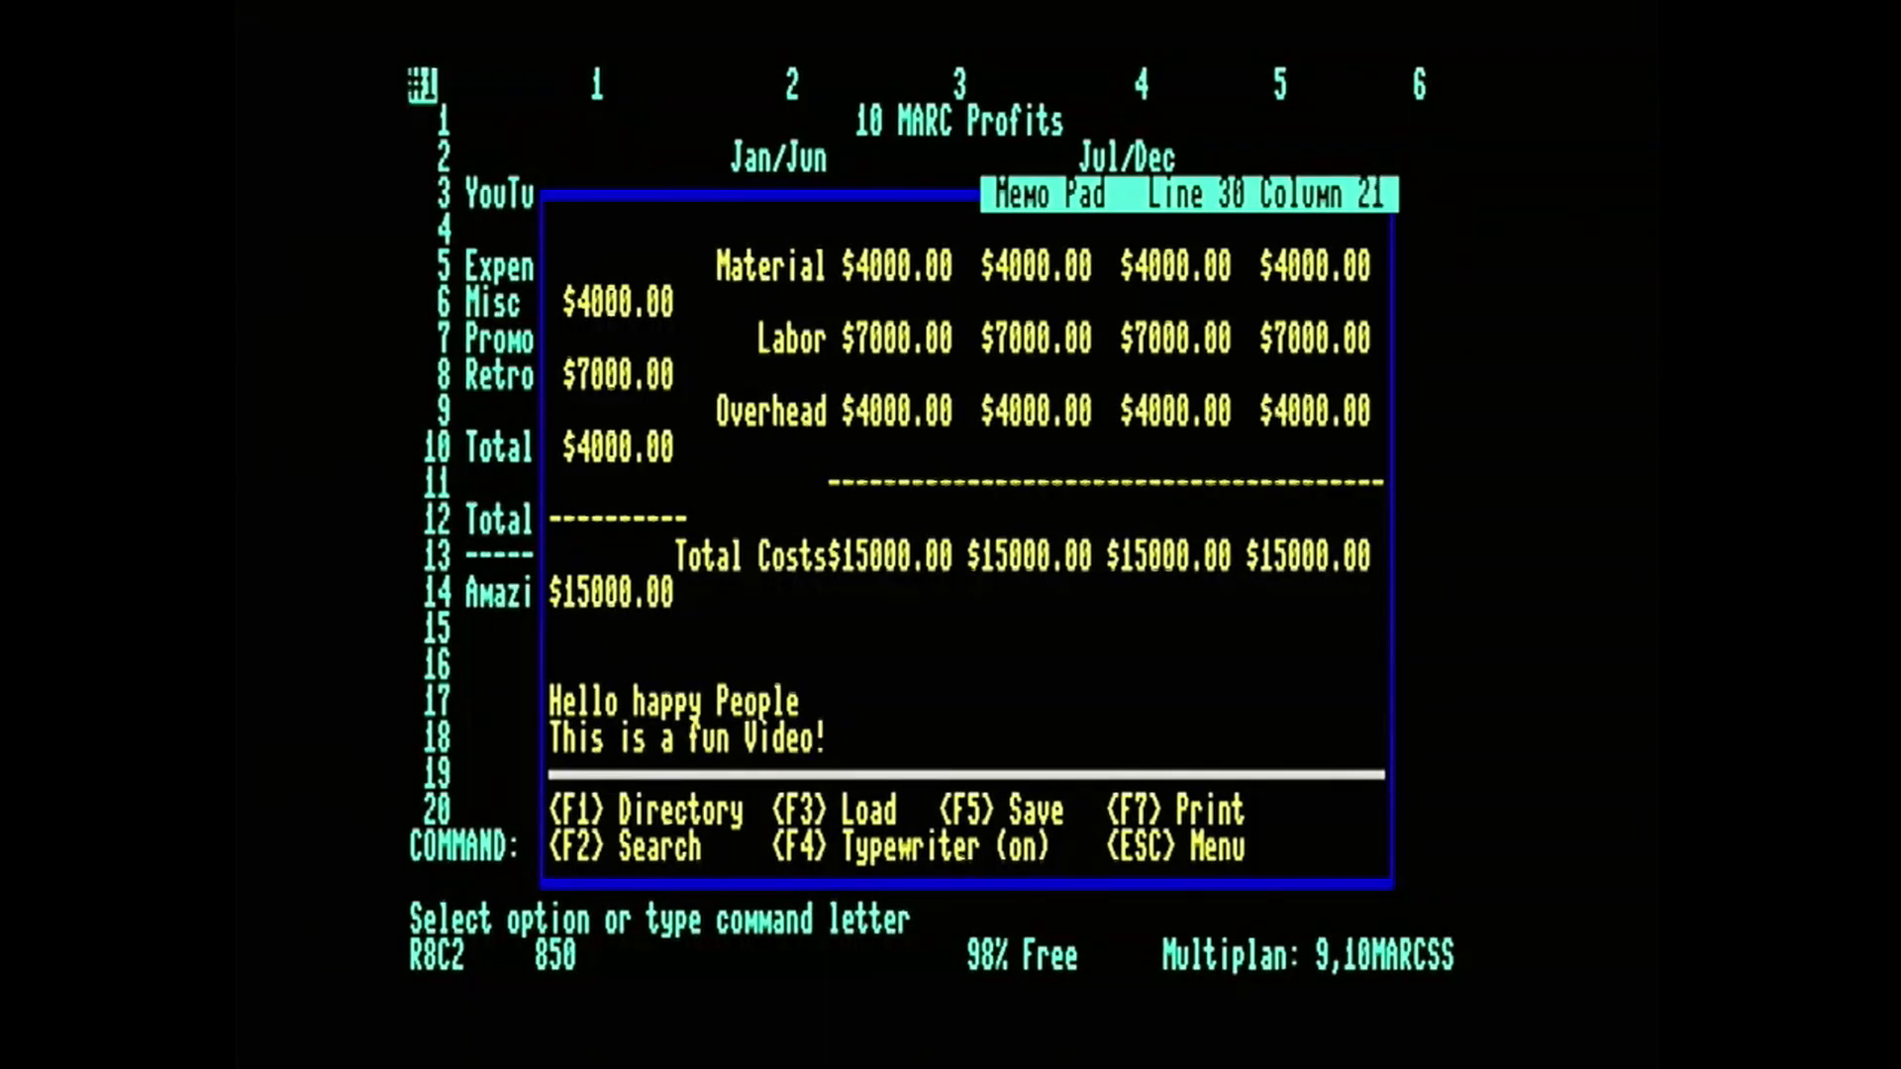
key("Return")
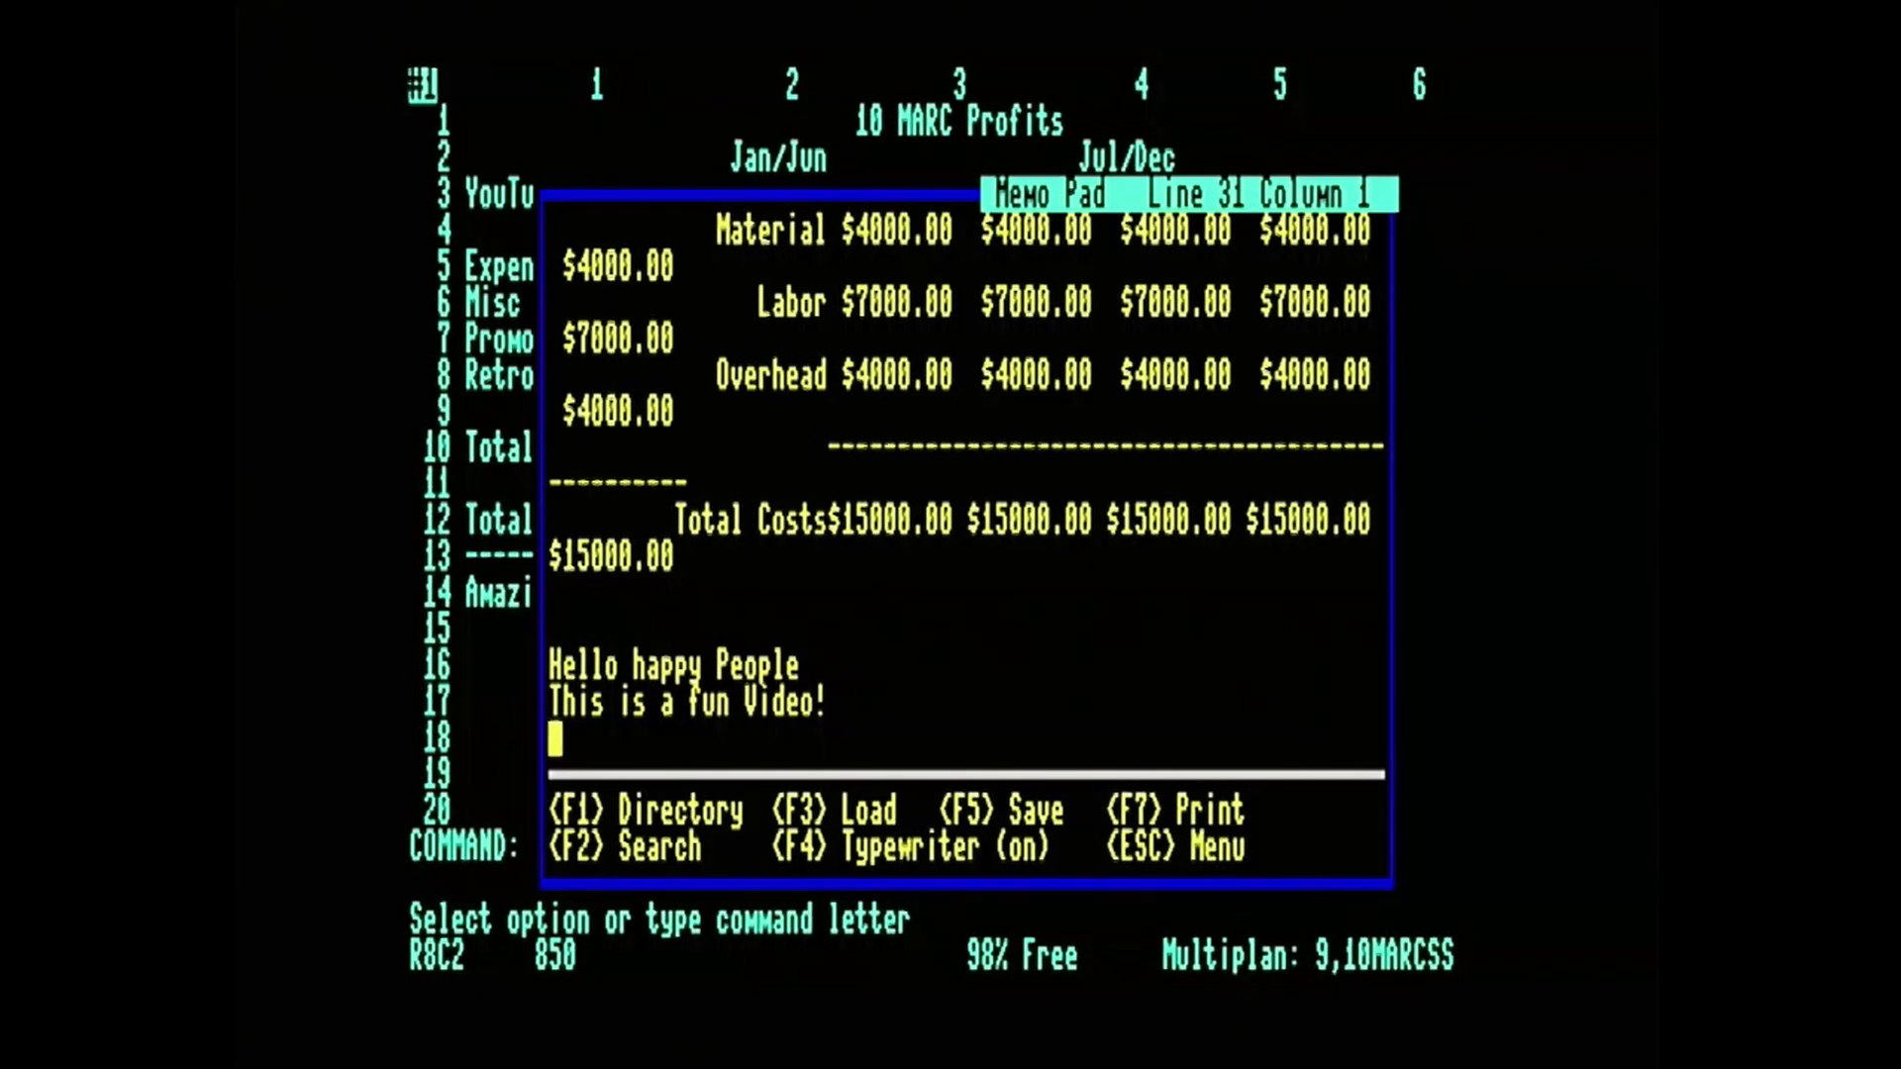
key("F4")
Switch from the Memo Pad to the Address/Phone List without saving the memo data to disk.
key("Escape")
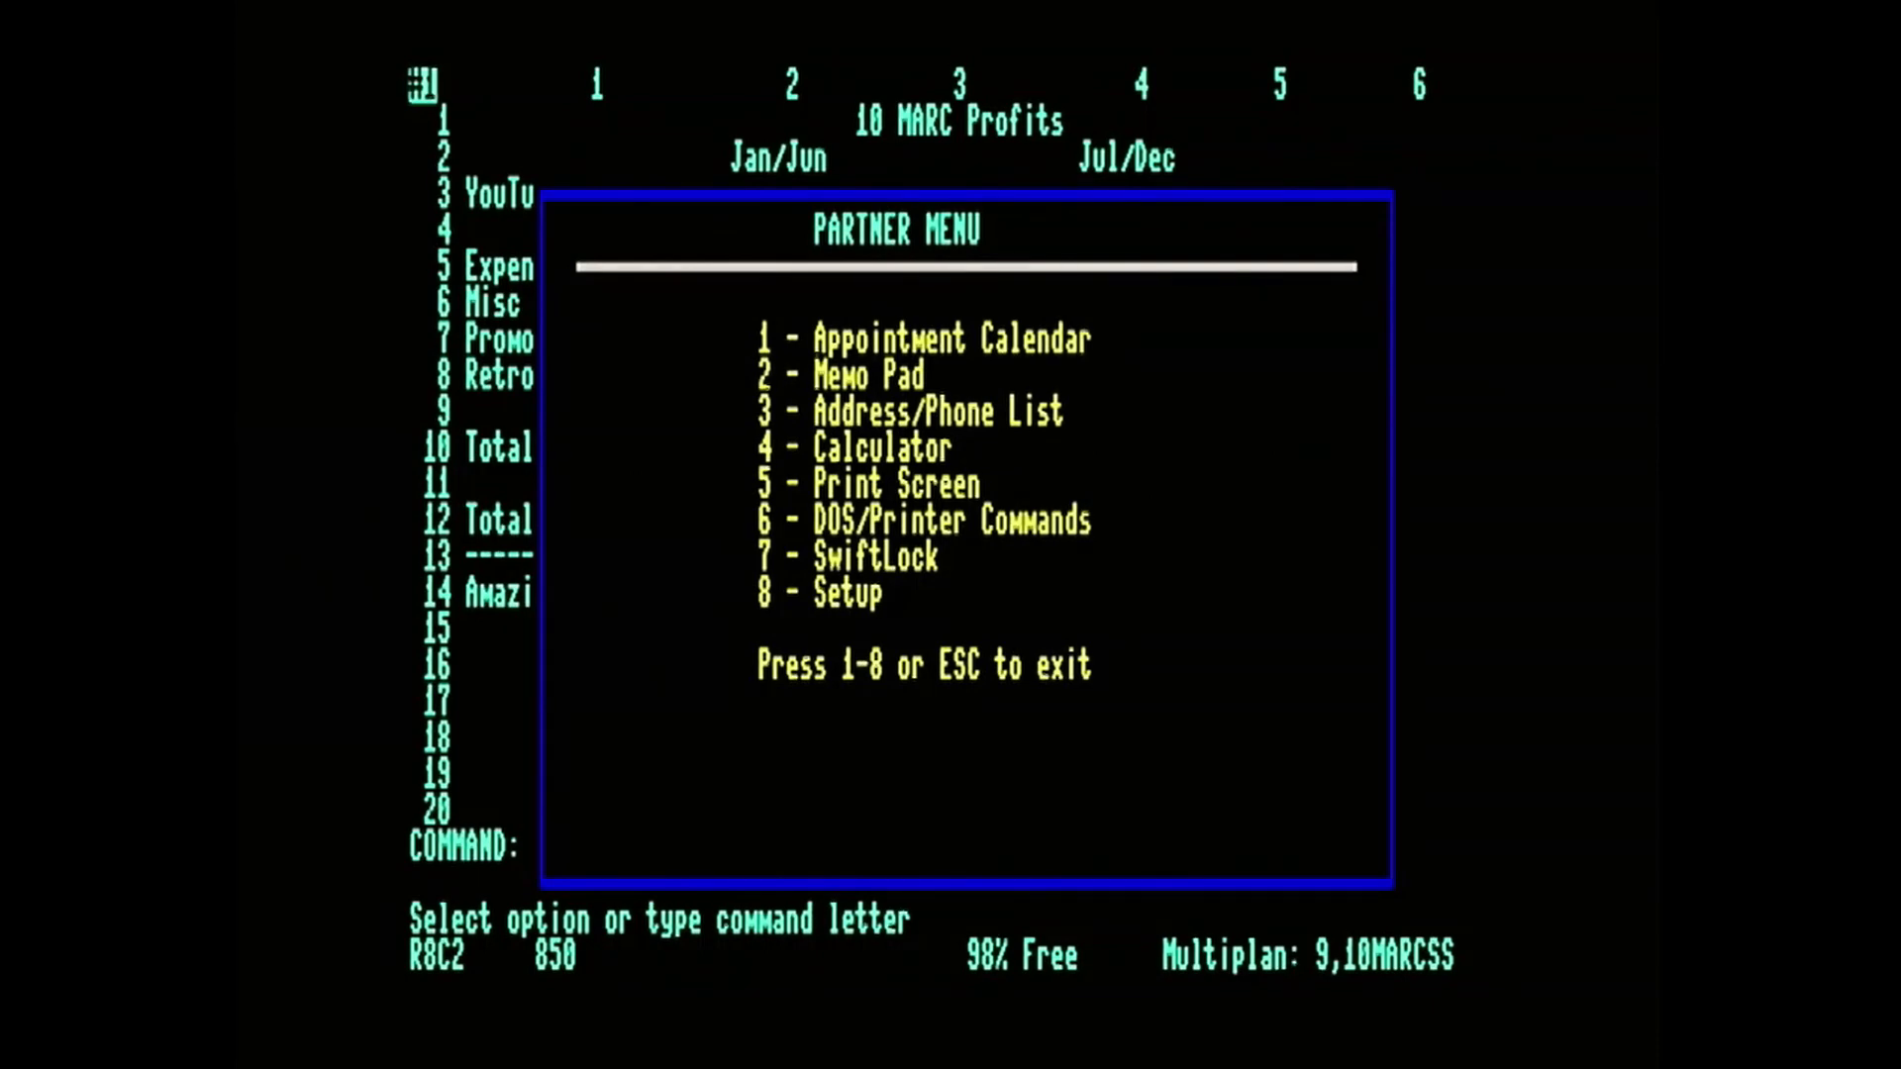
key("3")
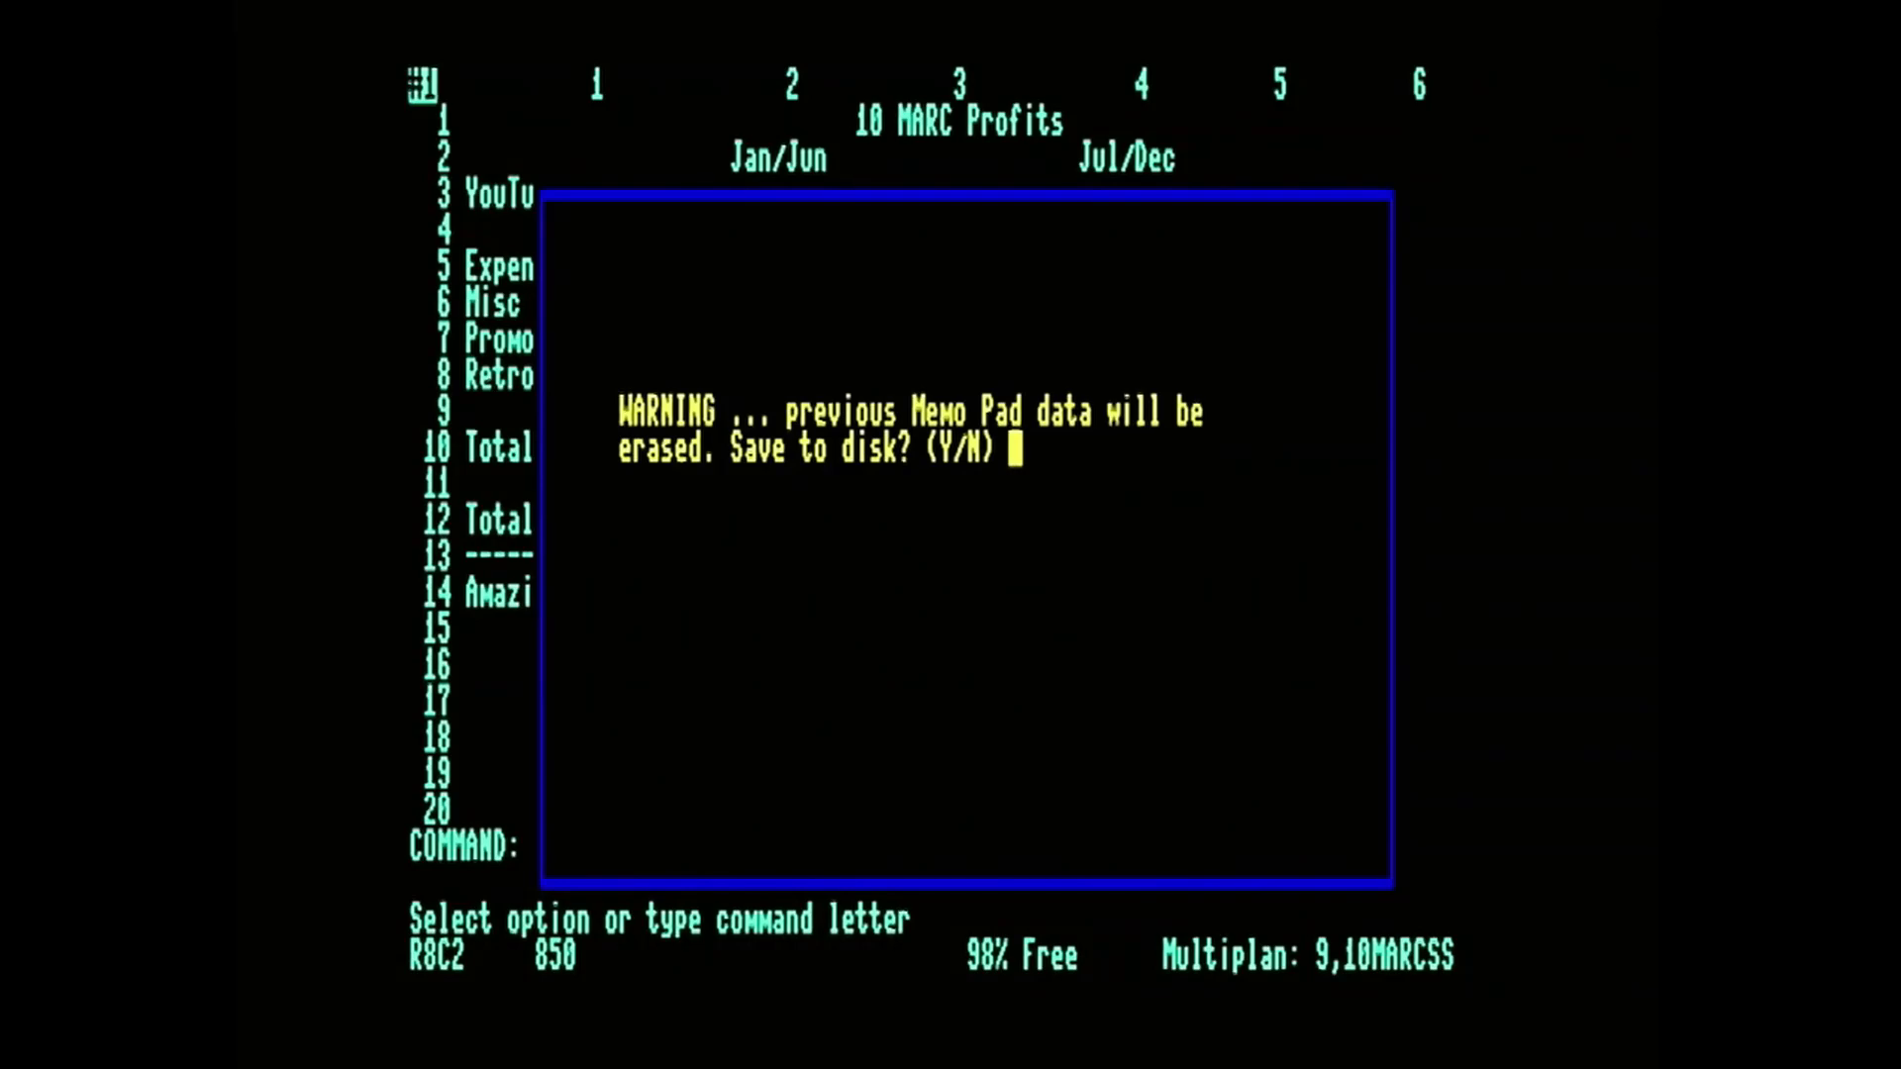
key("n")
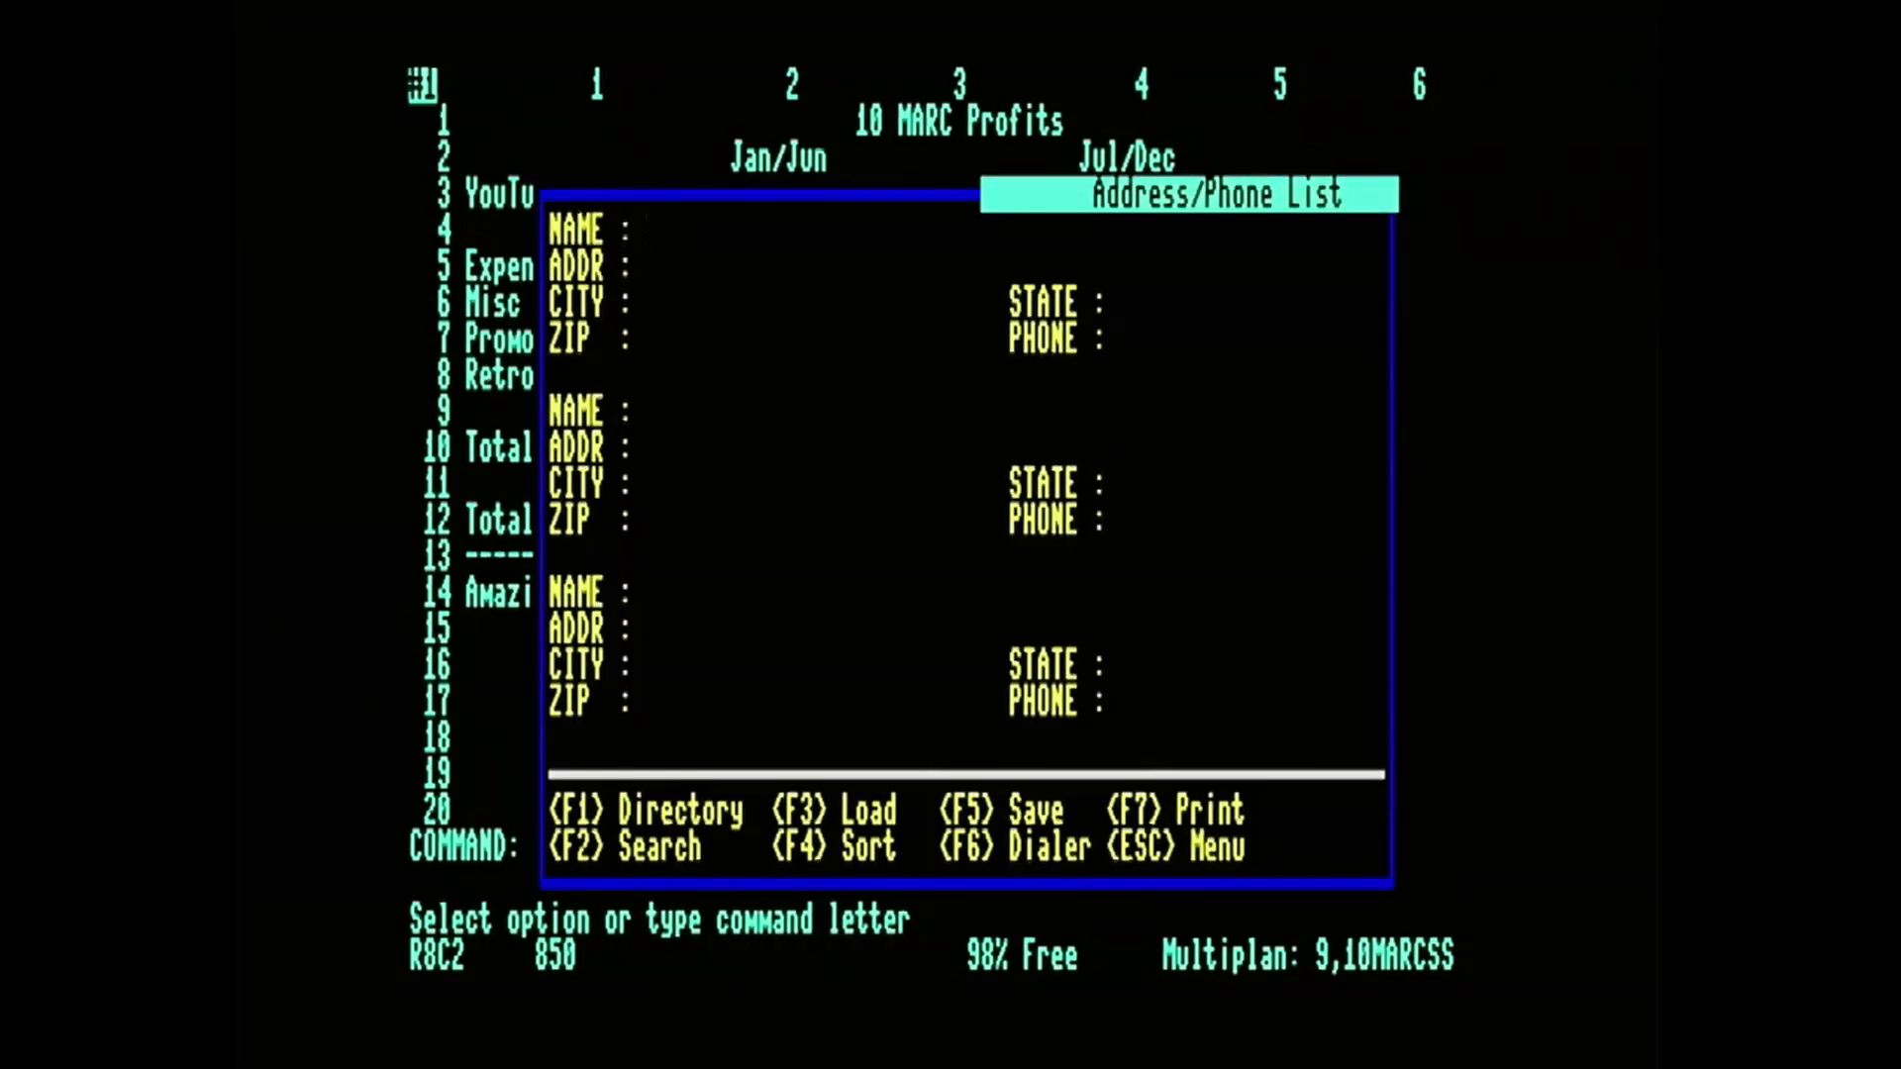
Fill in the contact's name and street address in the first record and return to the Multiplan worksheet.
type("Biff Spink")
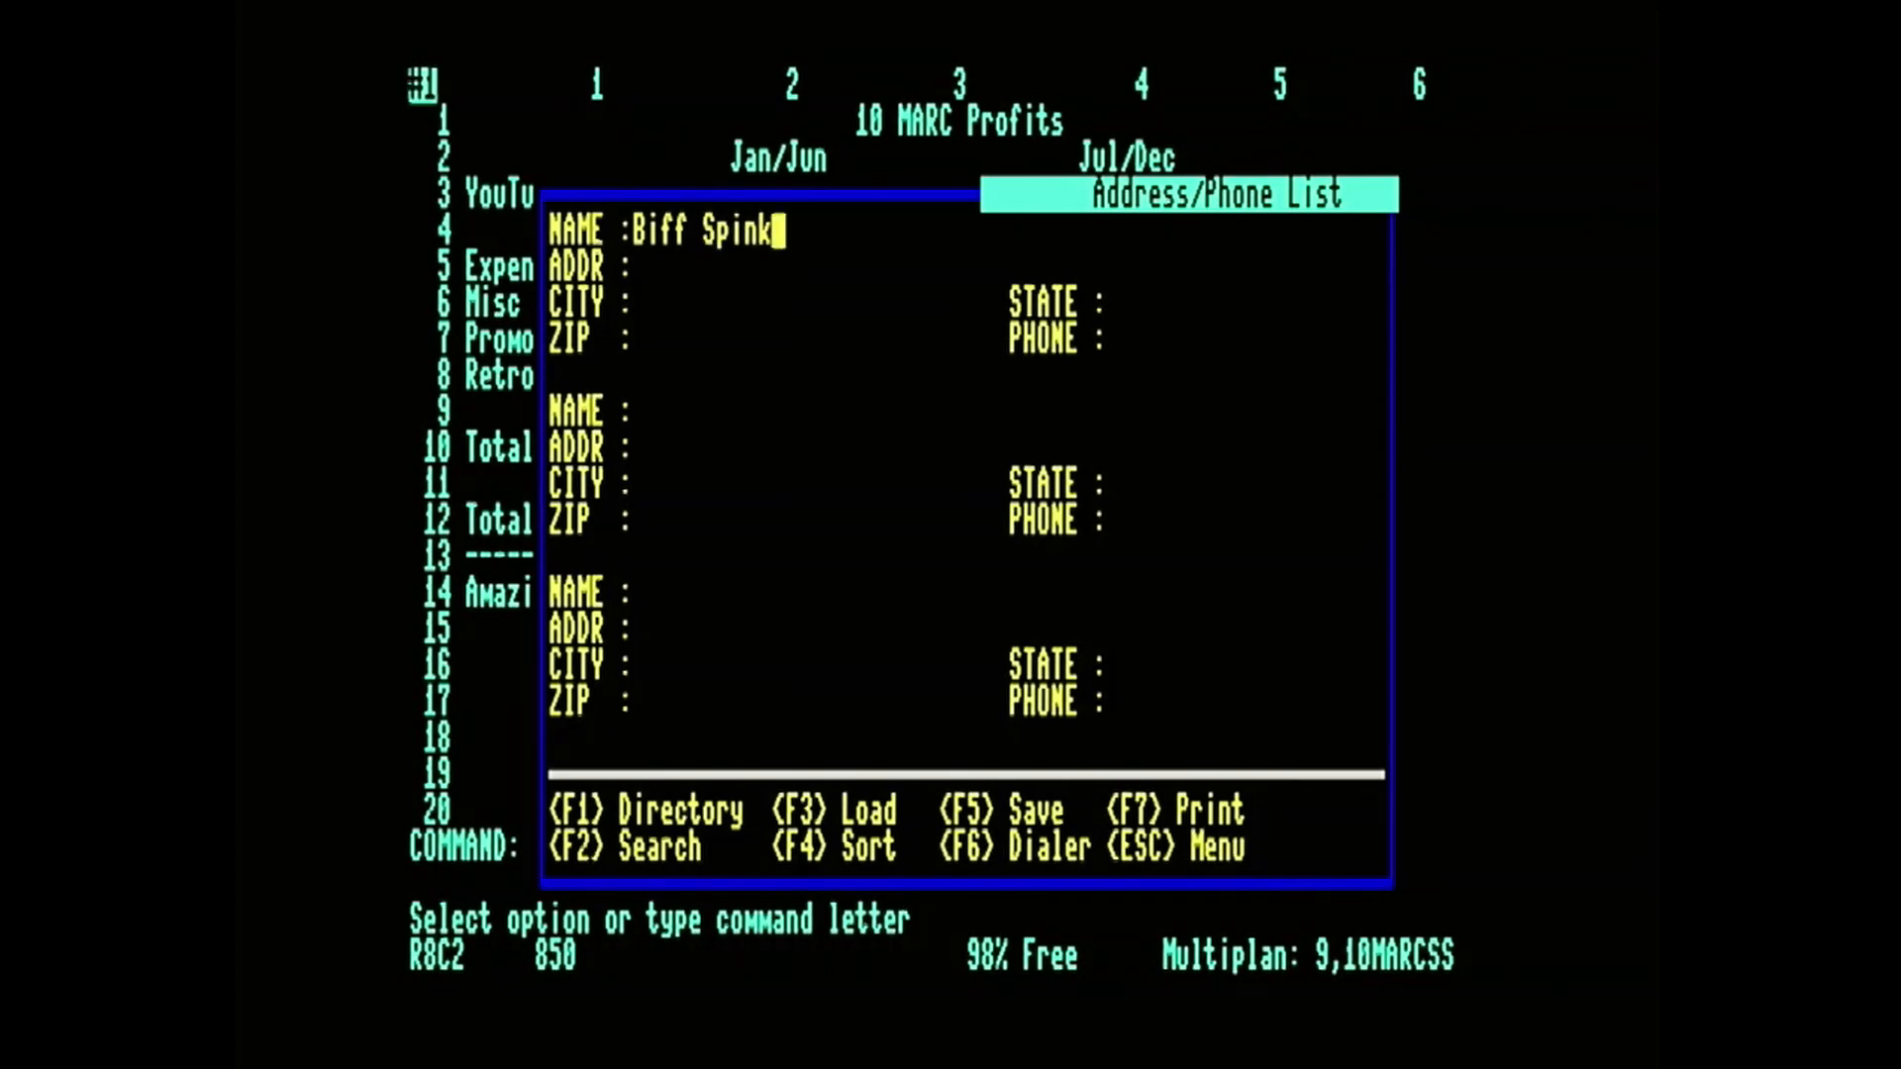
type("le")
key("Tab")
type("1313 Mock")
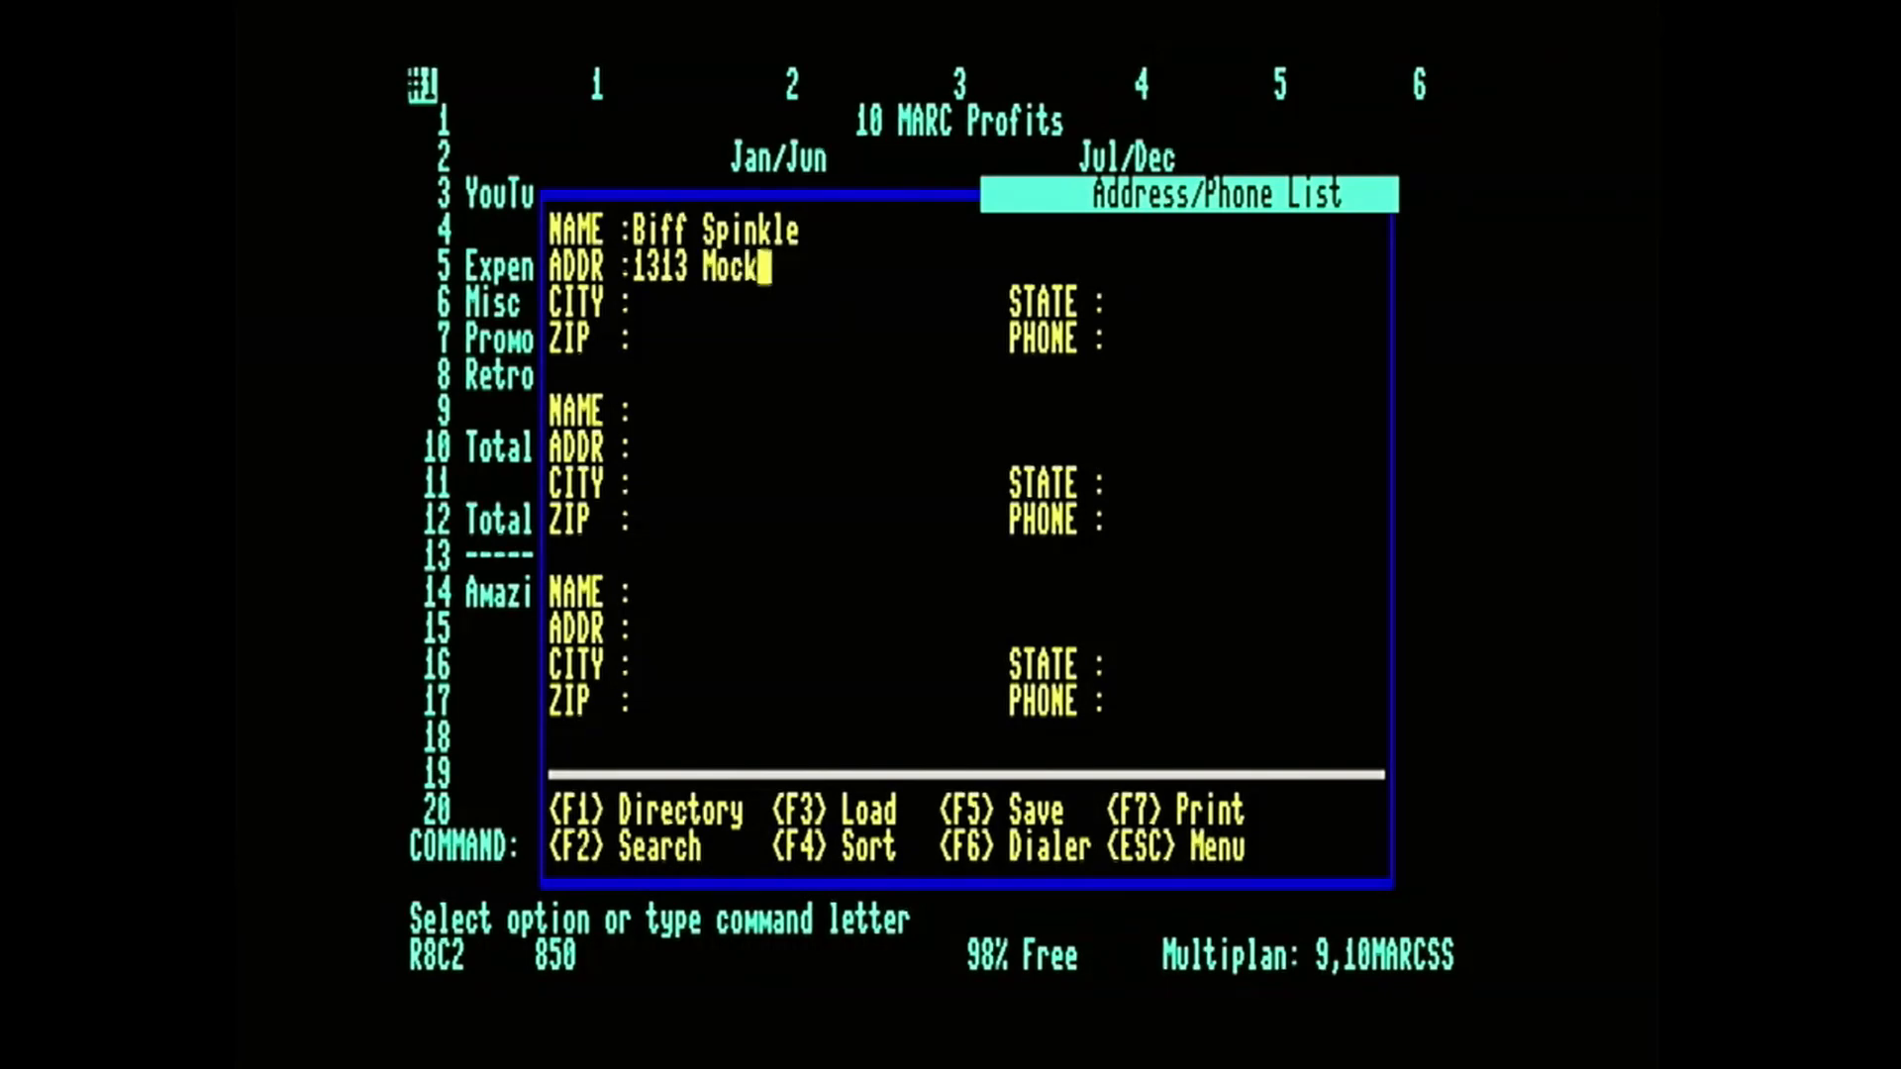
type("ingbird Lane")
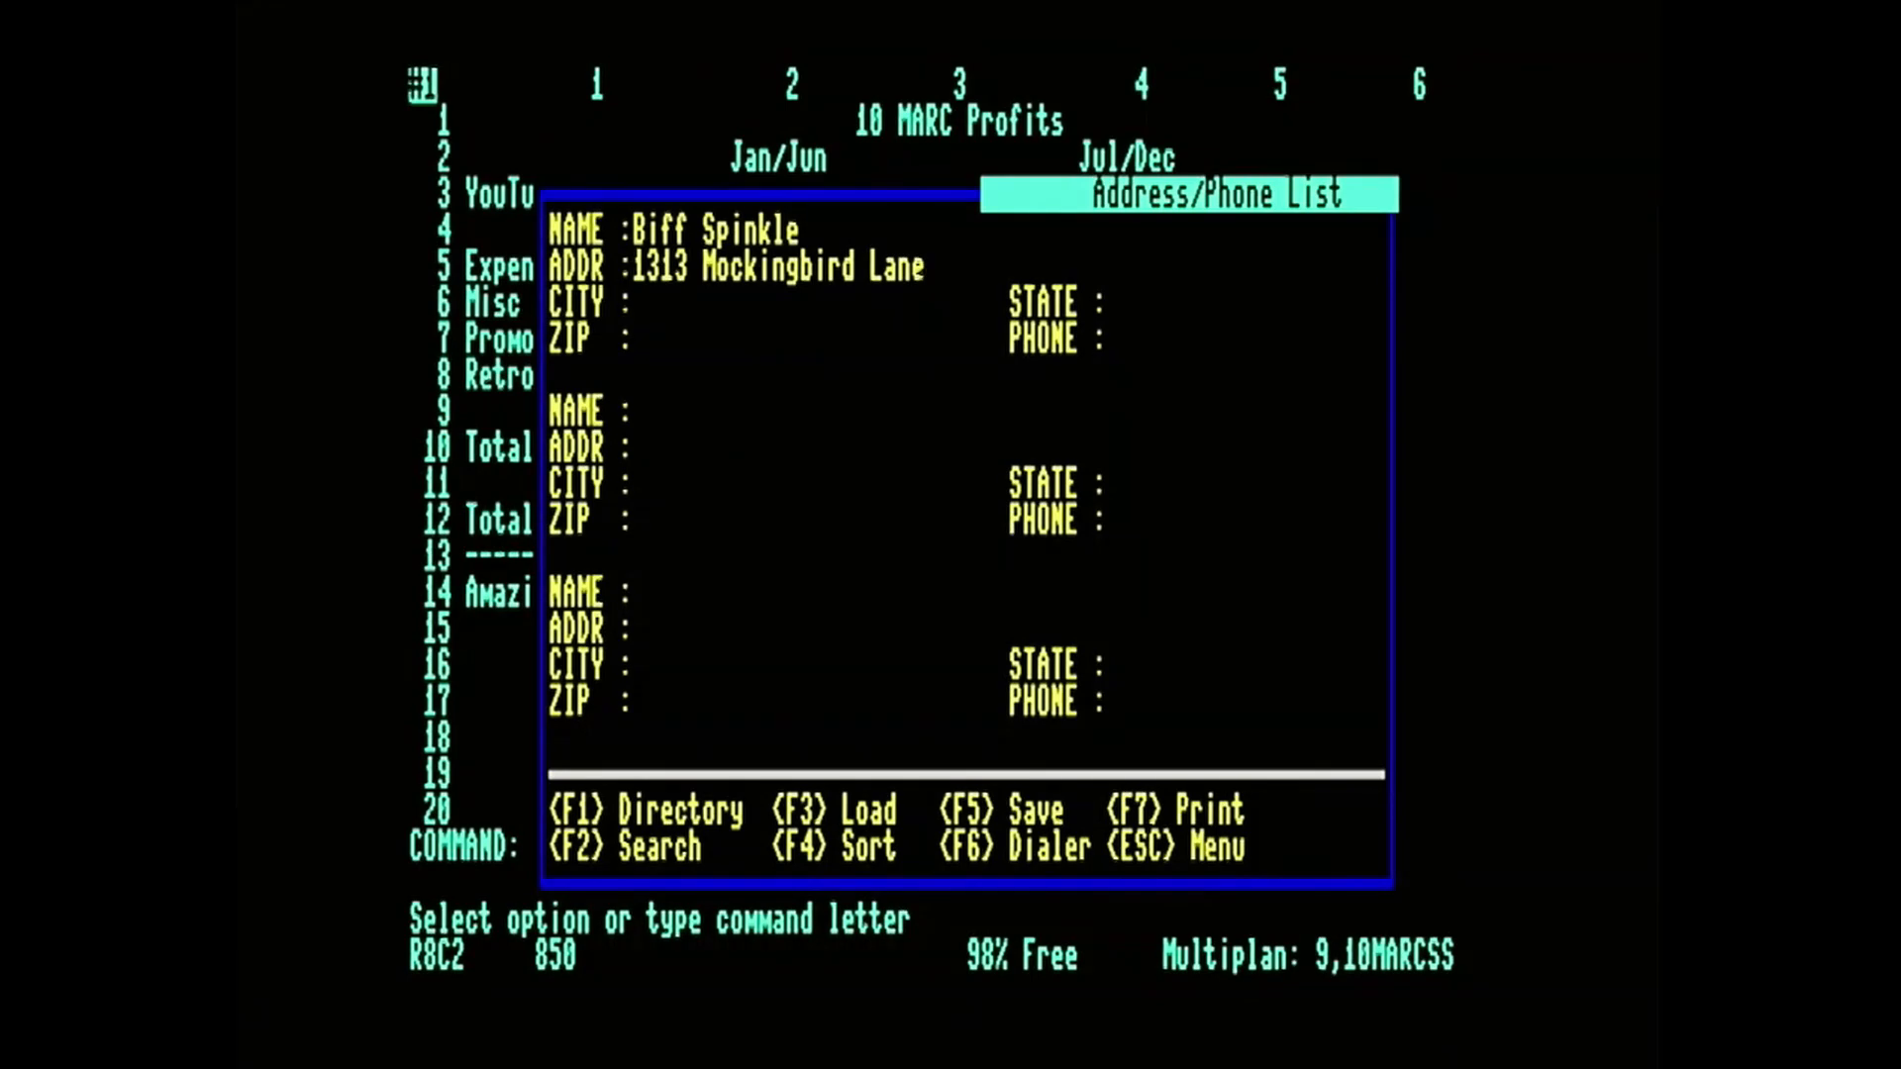
key("Return")
key("Escape")
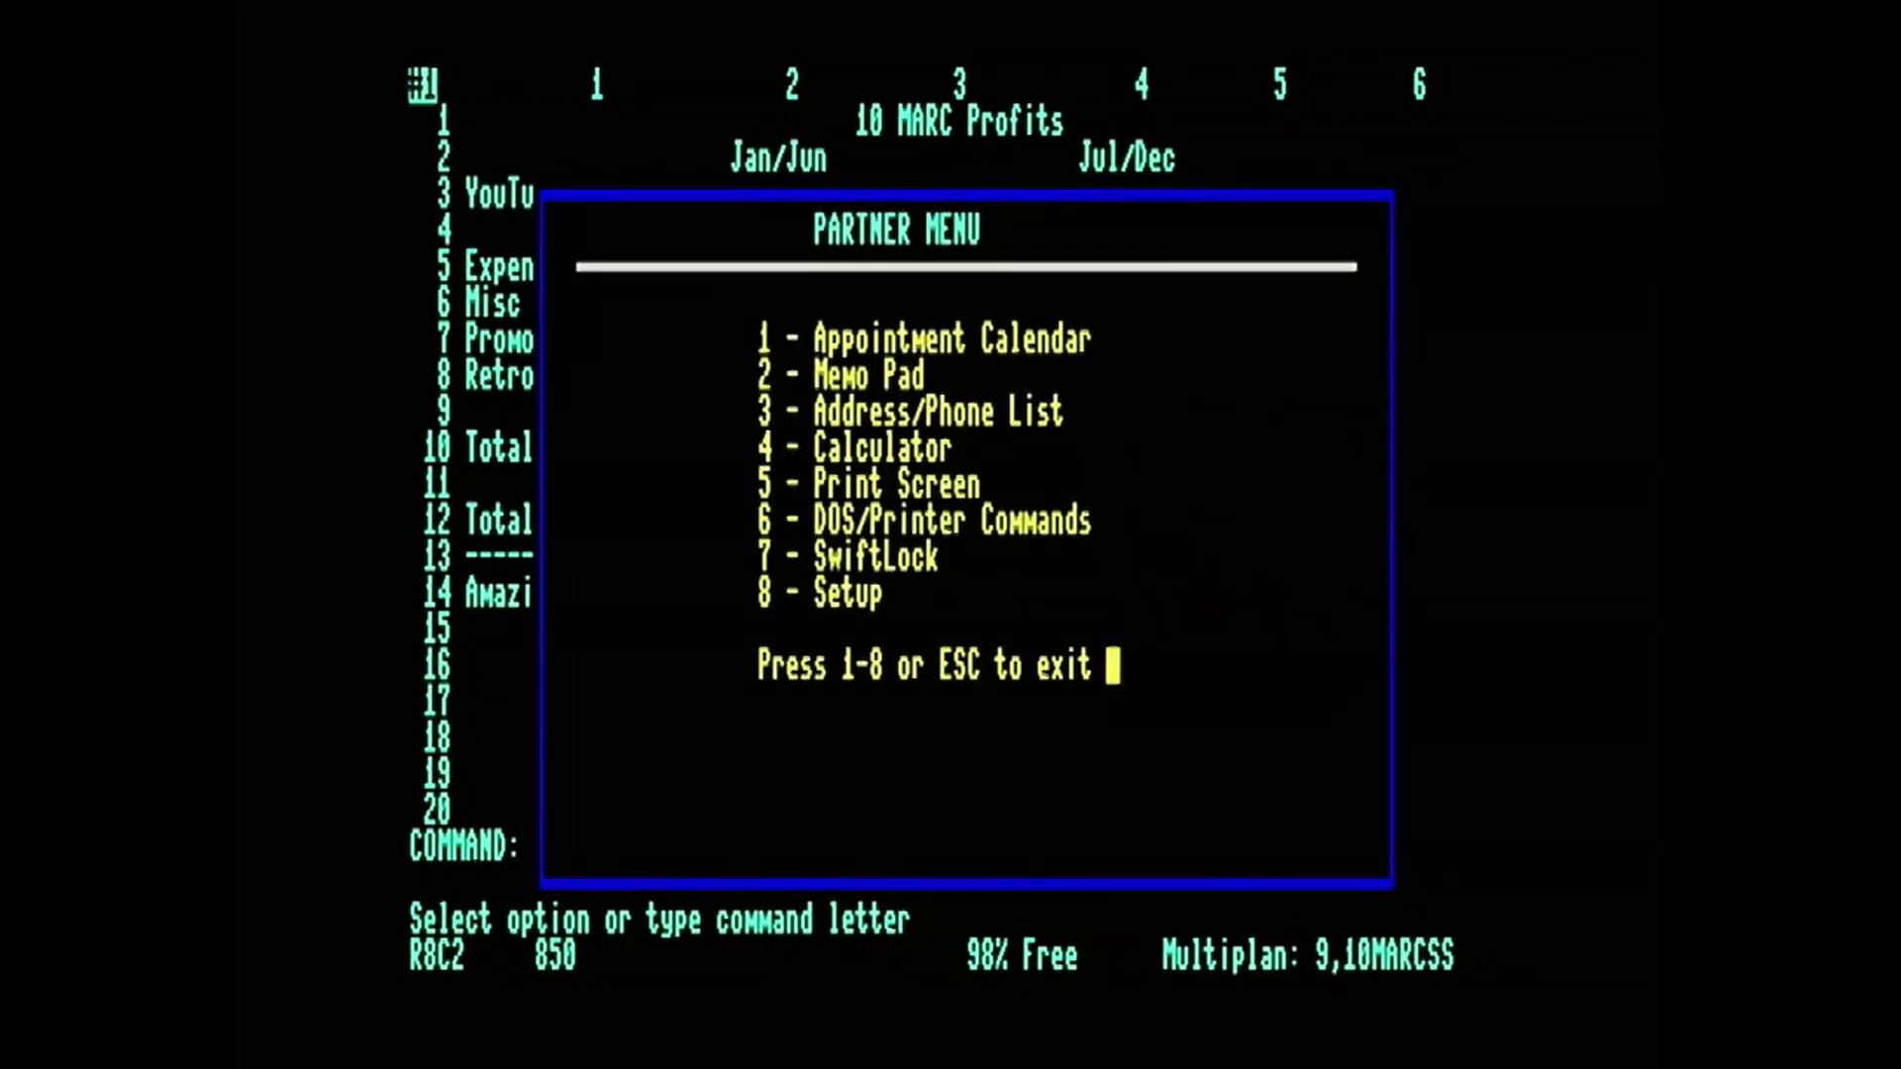
key("Escape")
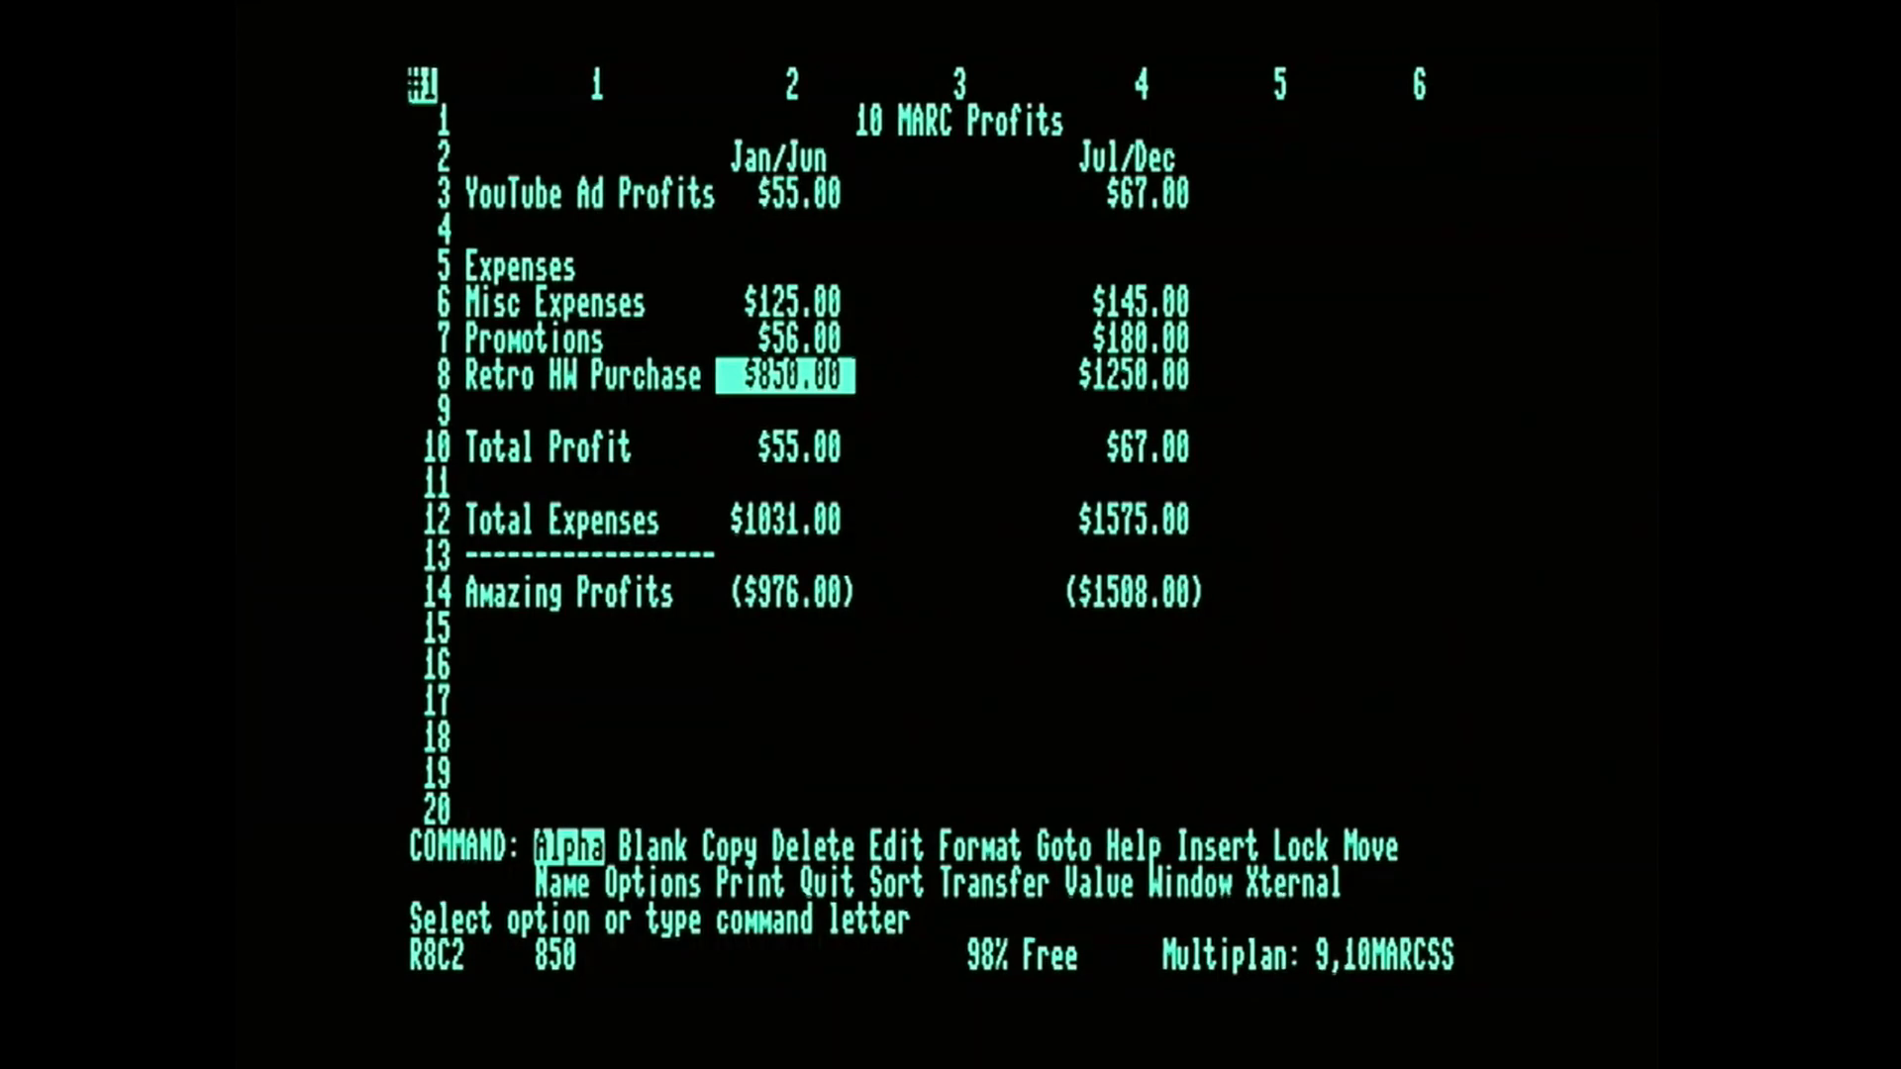
Reopen the Address/Phone List from the worksheet, check the first contact's record, and return to the Partner menu.
key("Page_Up")
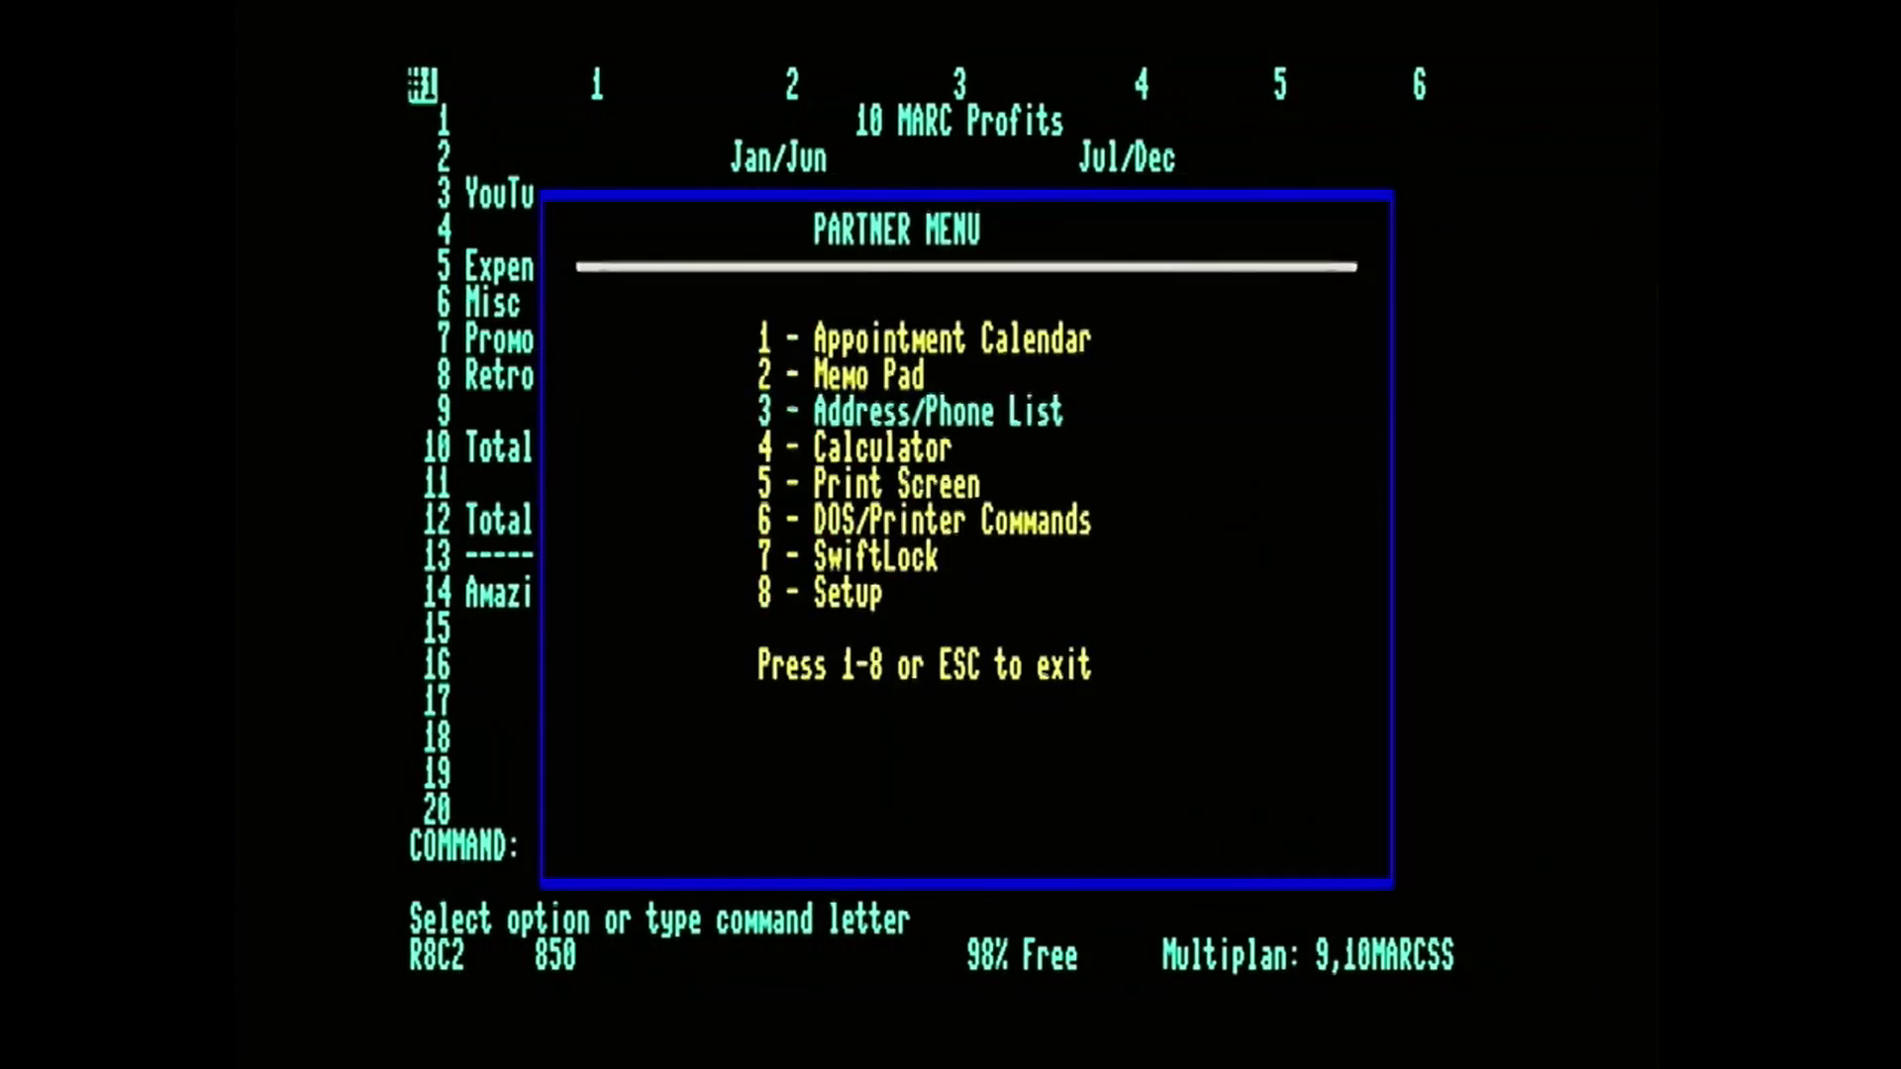
key("3")
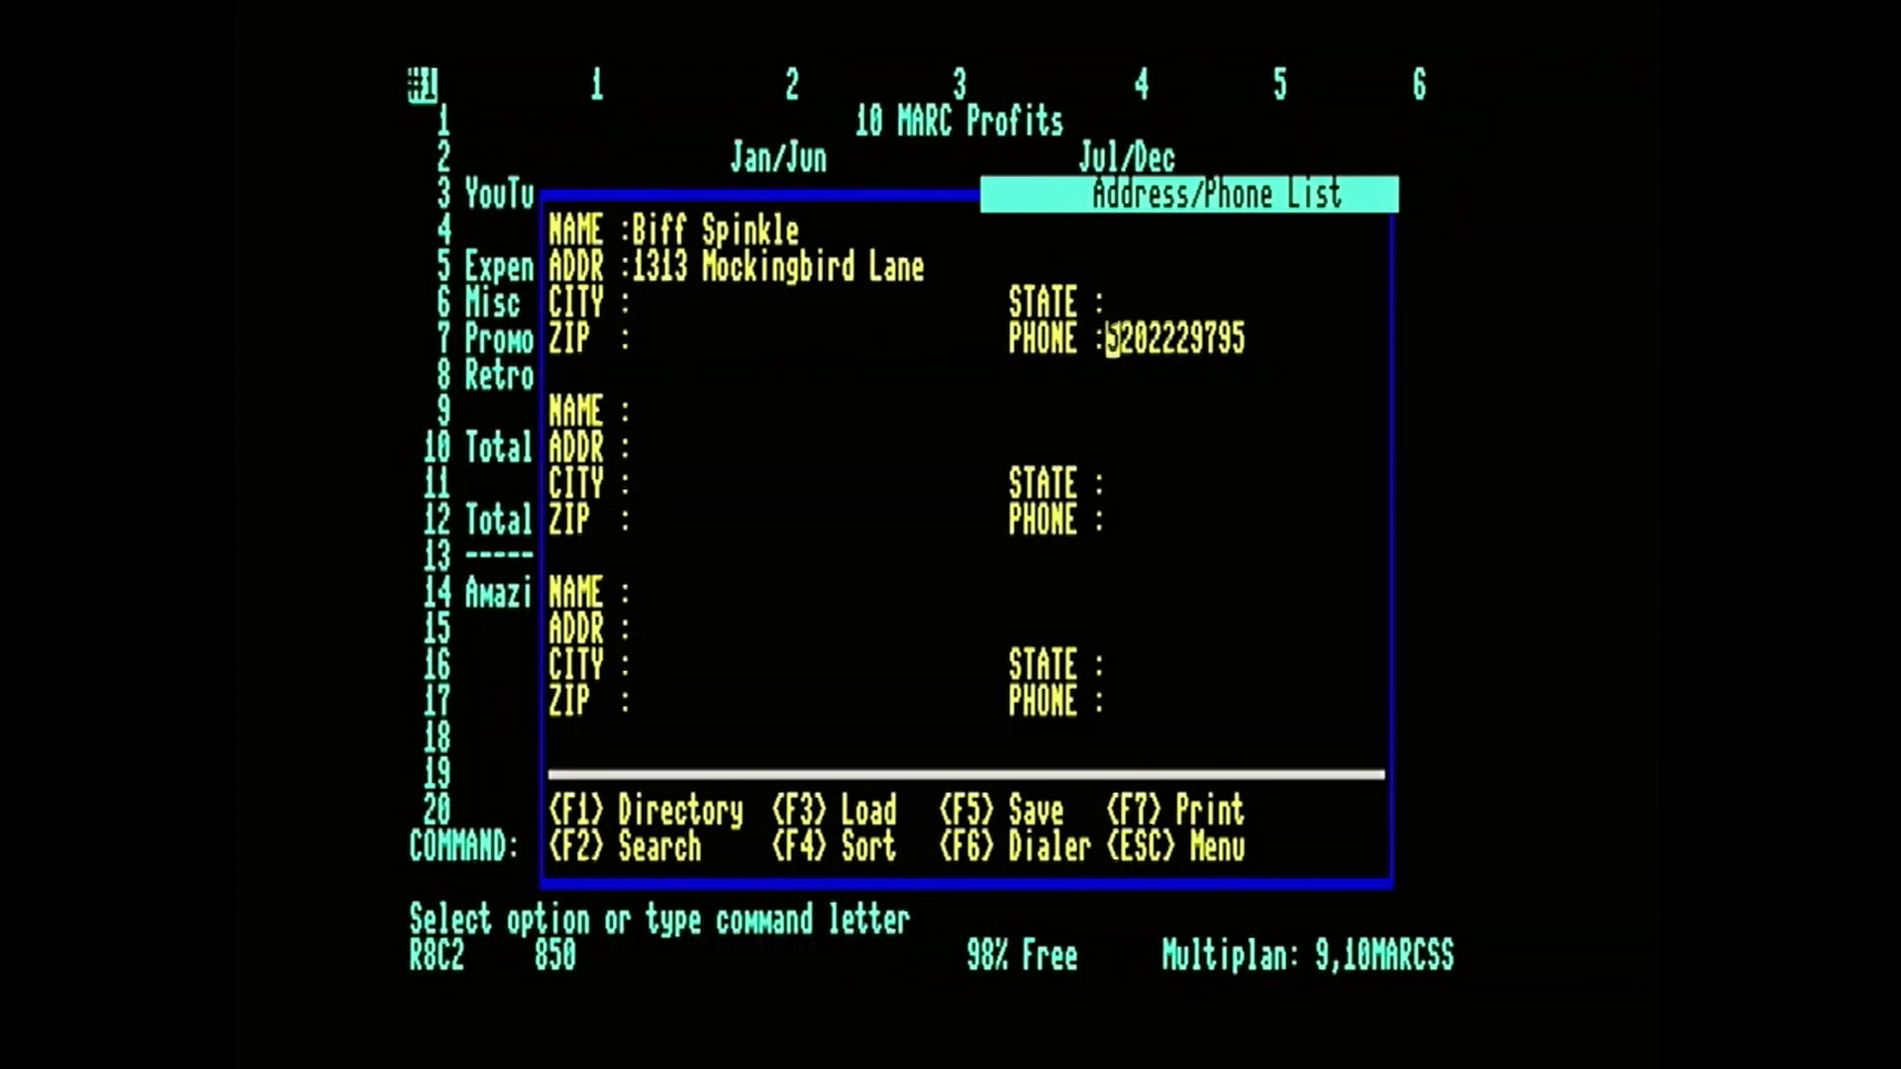
key("Escape")
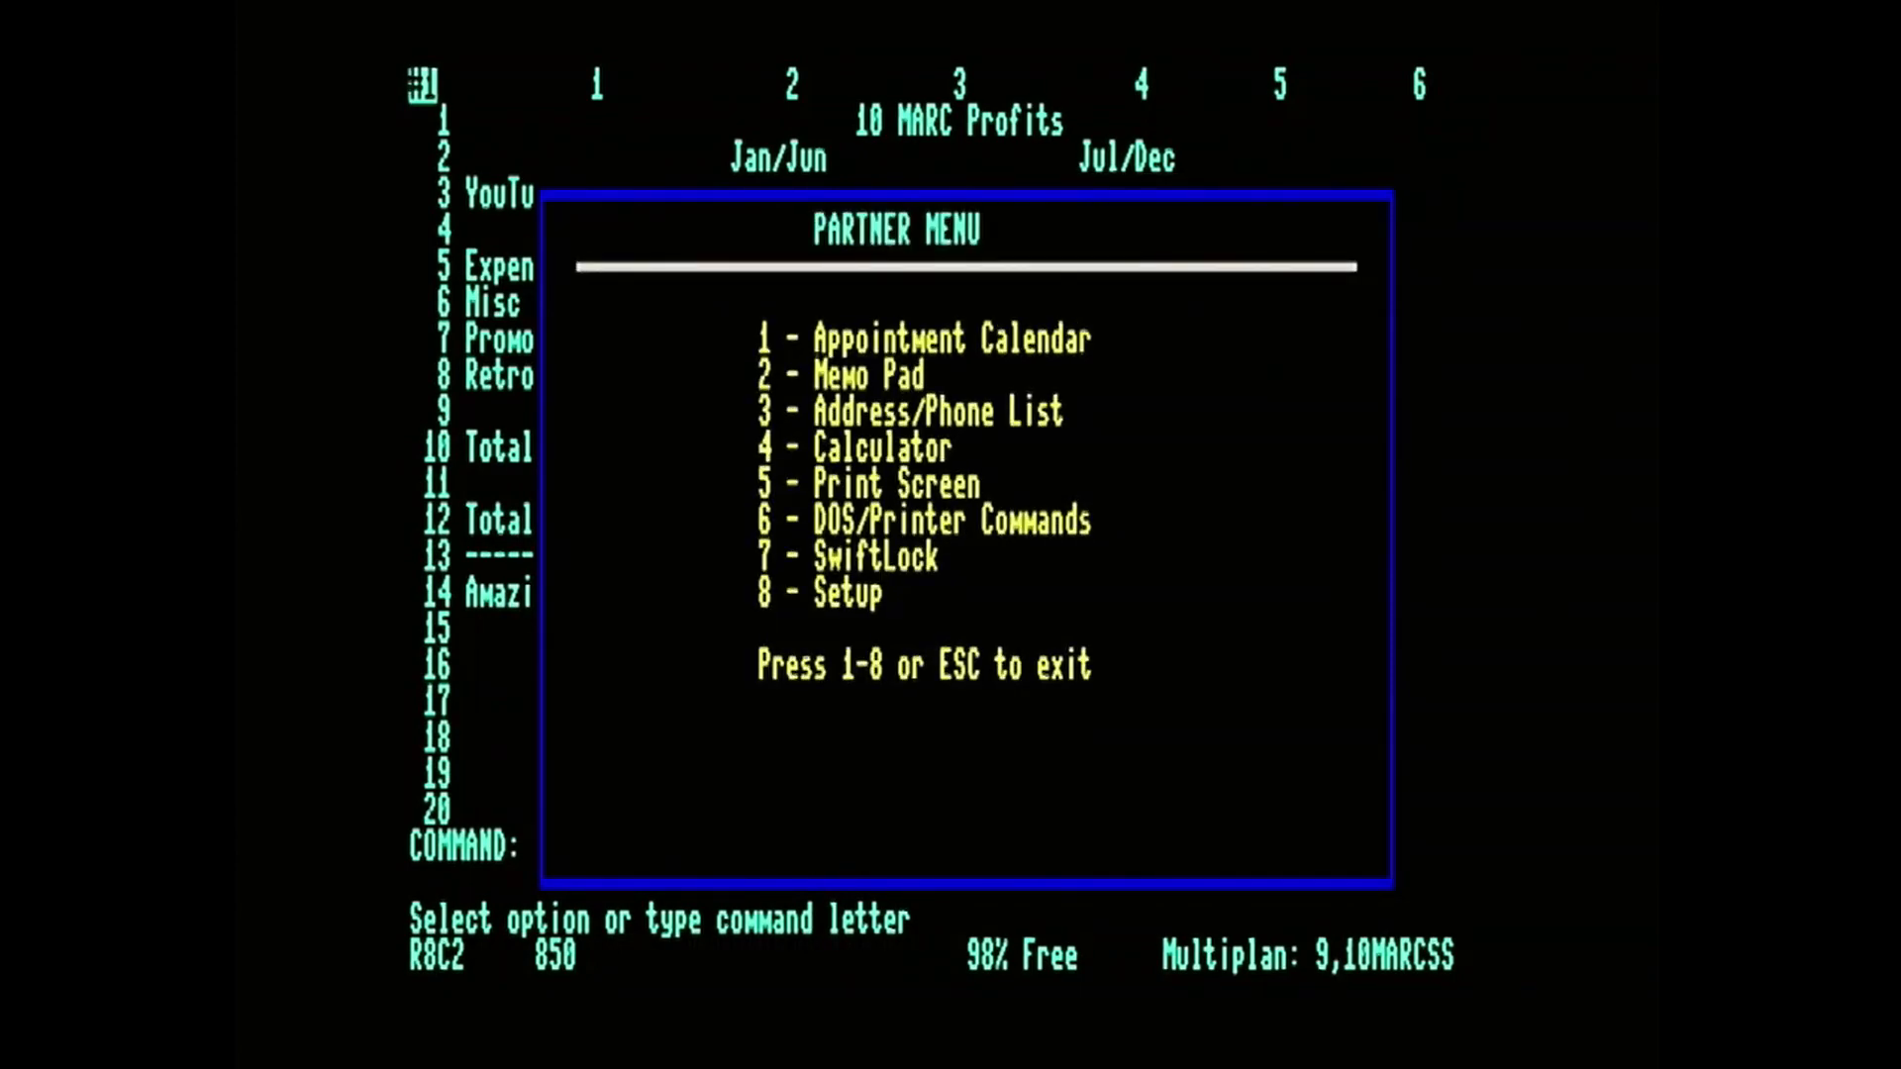
Open the Calculator, add 123 and 321, and switch the paper tape on.
key("4")
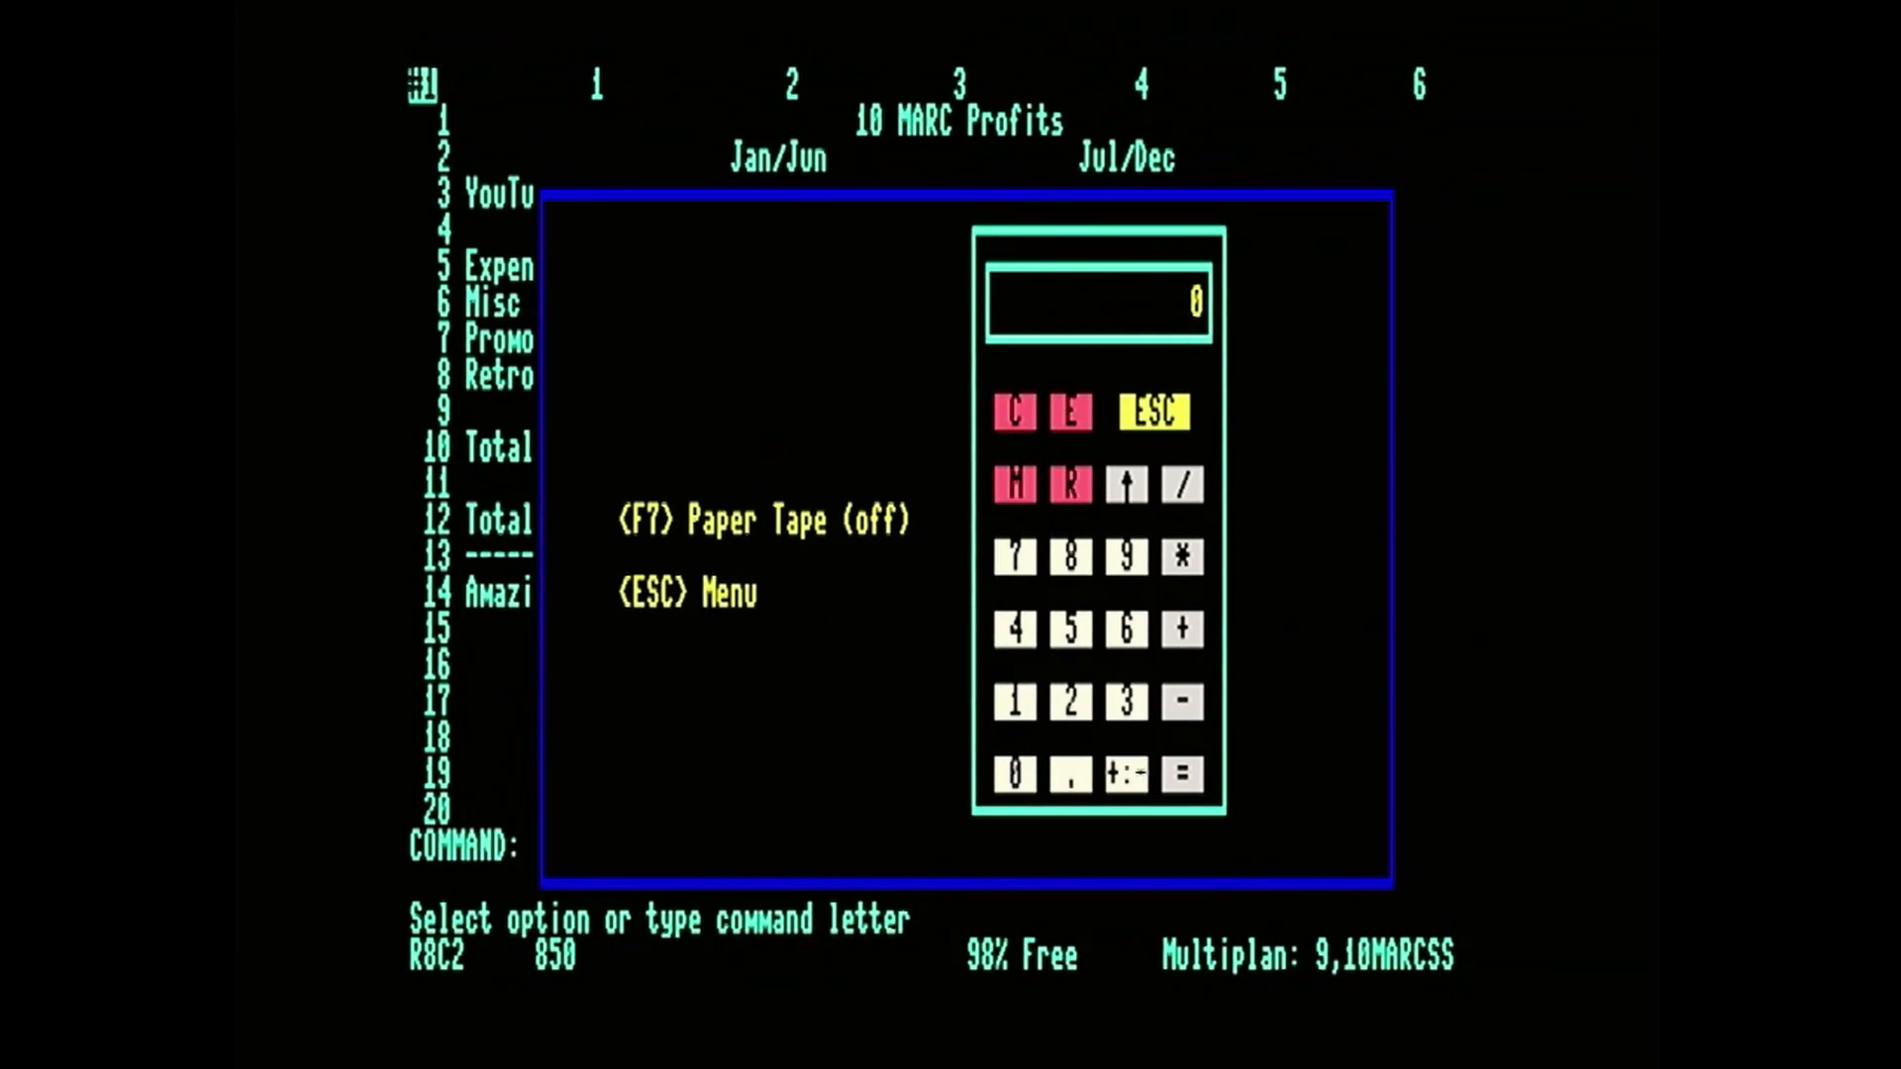
type("123")
type("21")
key("equal")
key("F7")
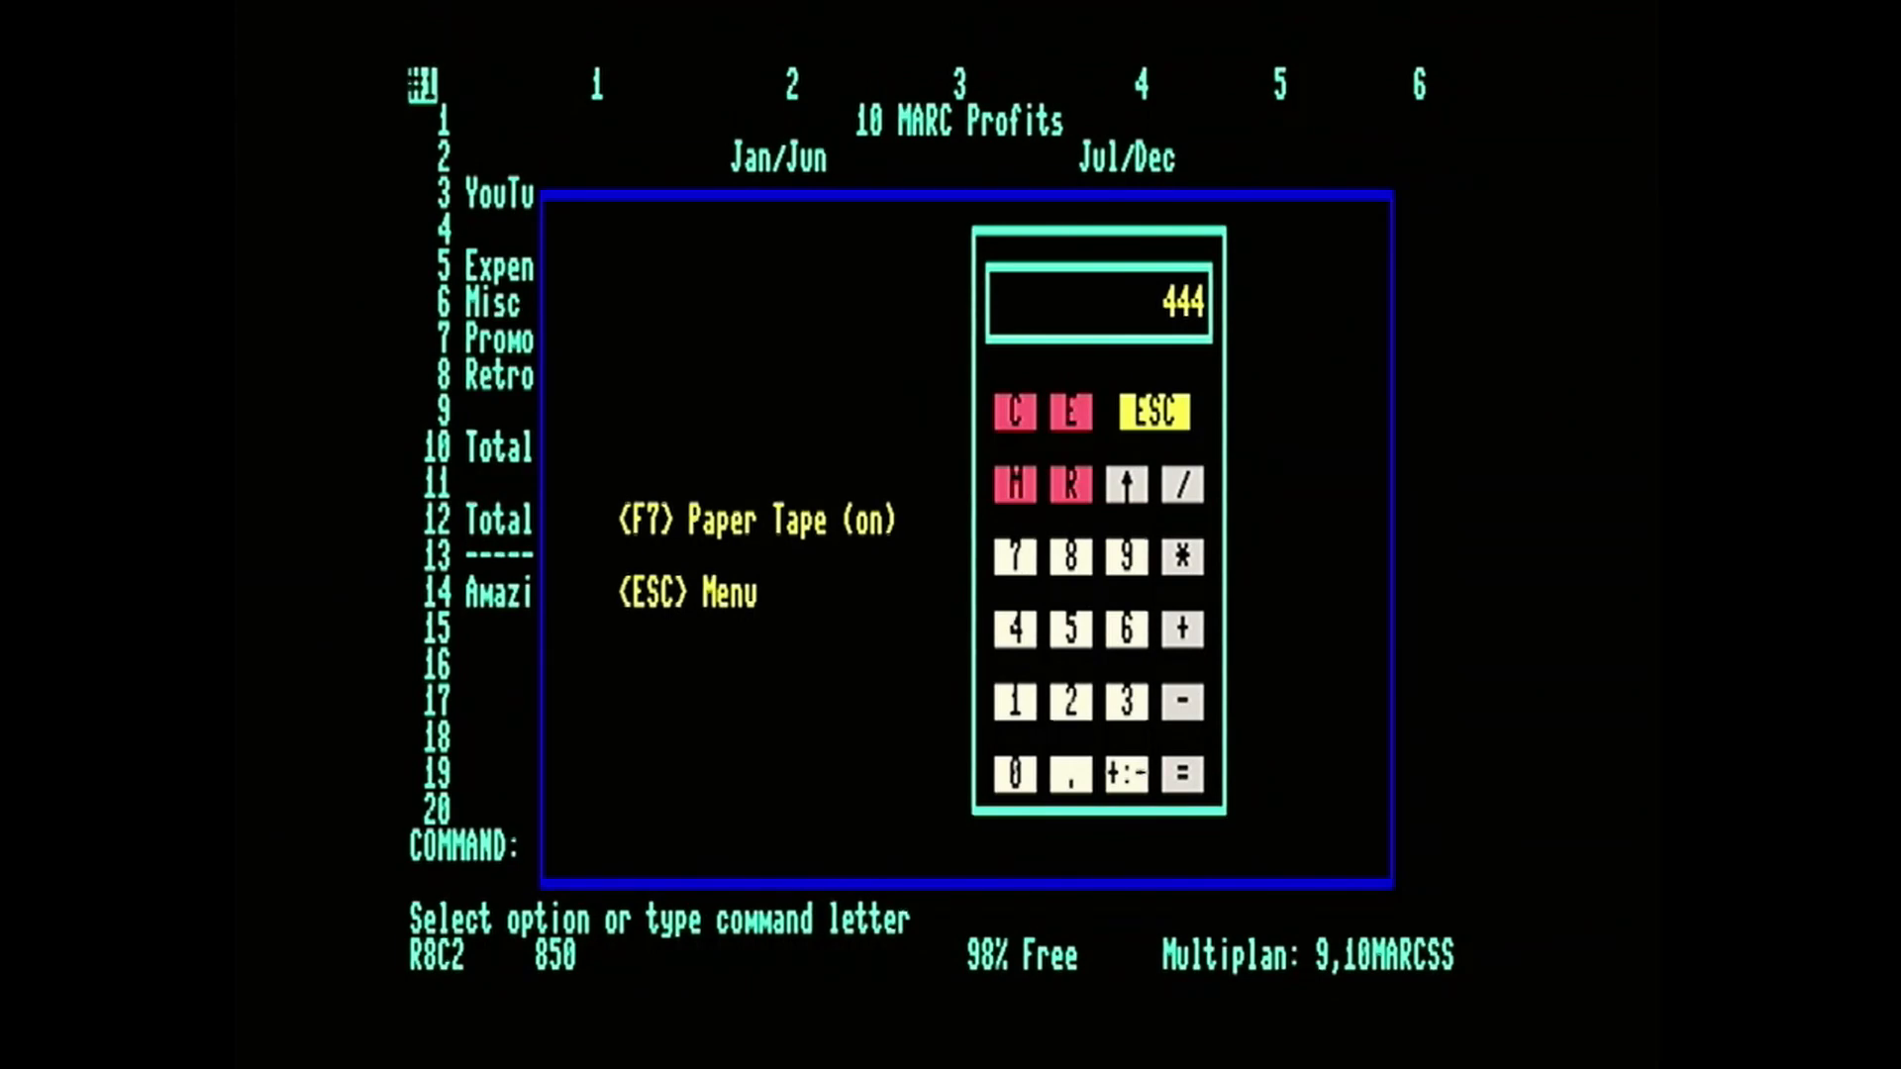
Divide the calculator's current result by 2 and return to the Partner menu.
key("slash")
key("2")
key("equal")
key("Escape")
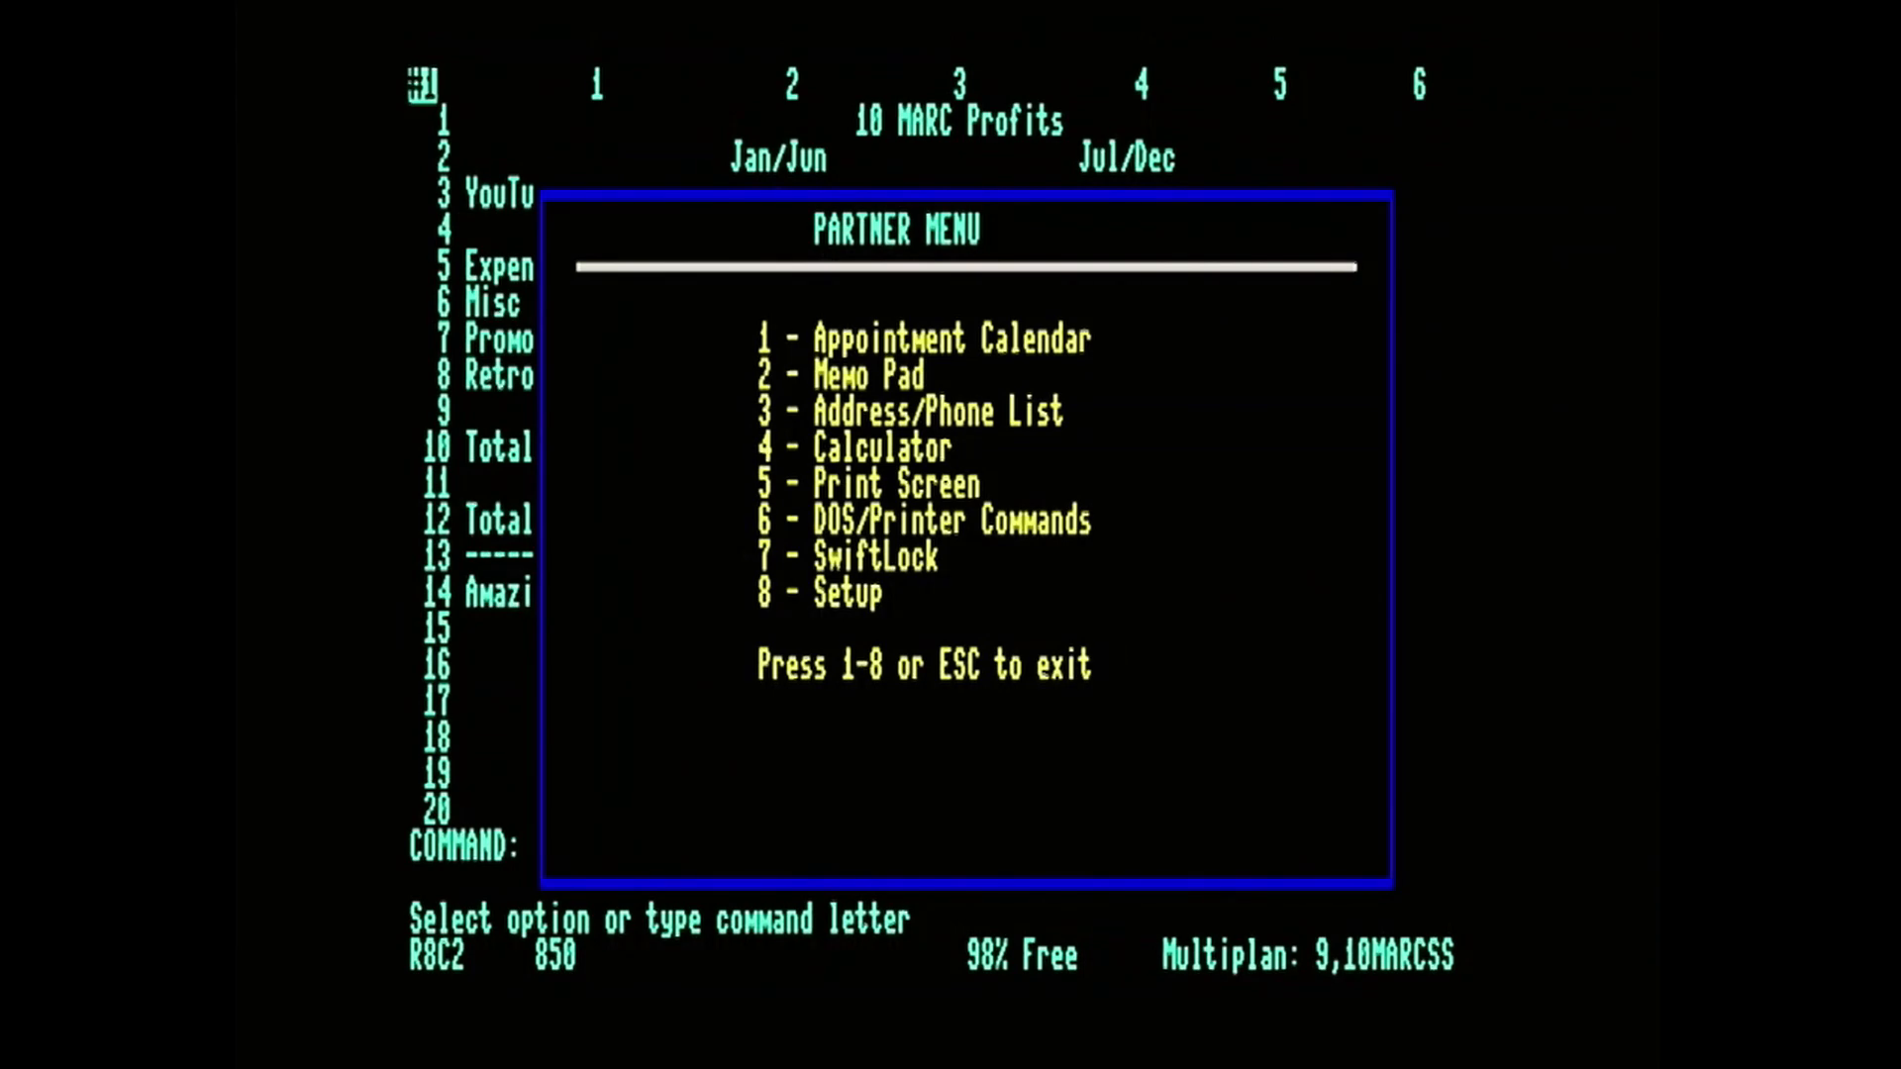
Examine the DOS command screen and the printer, disk drive and modem setup options, and return to the Multiplan worksheet.
key("6")
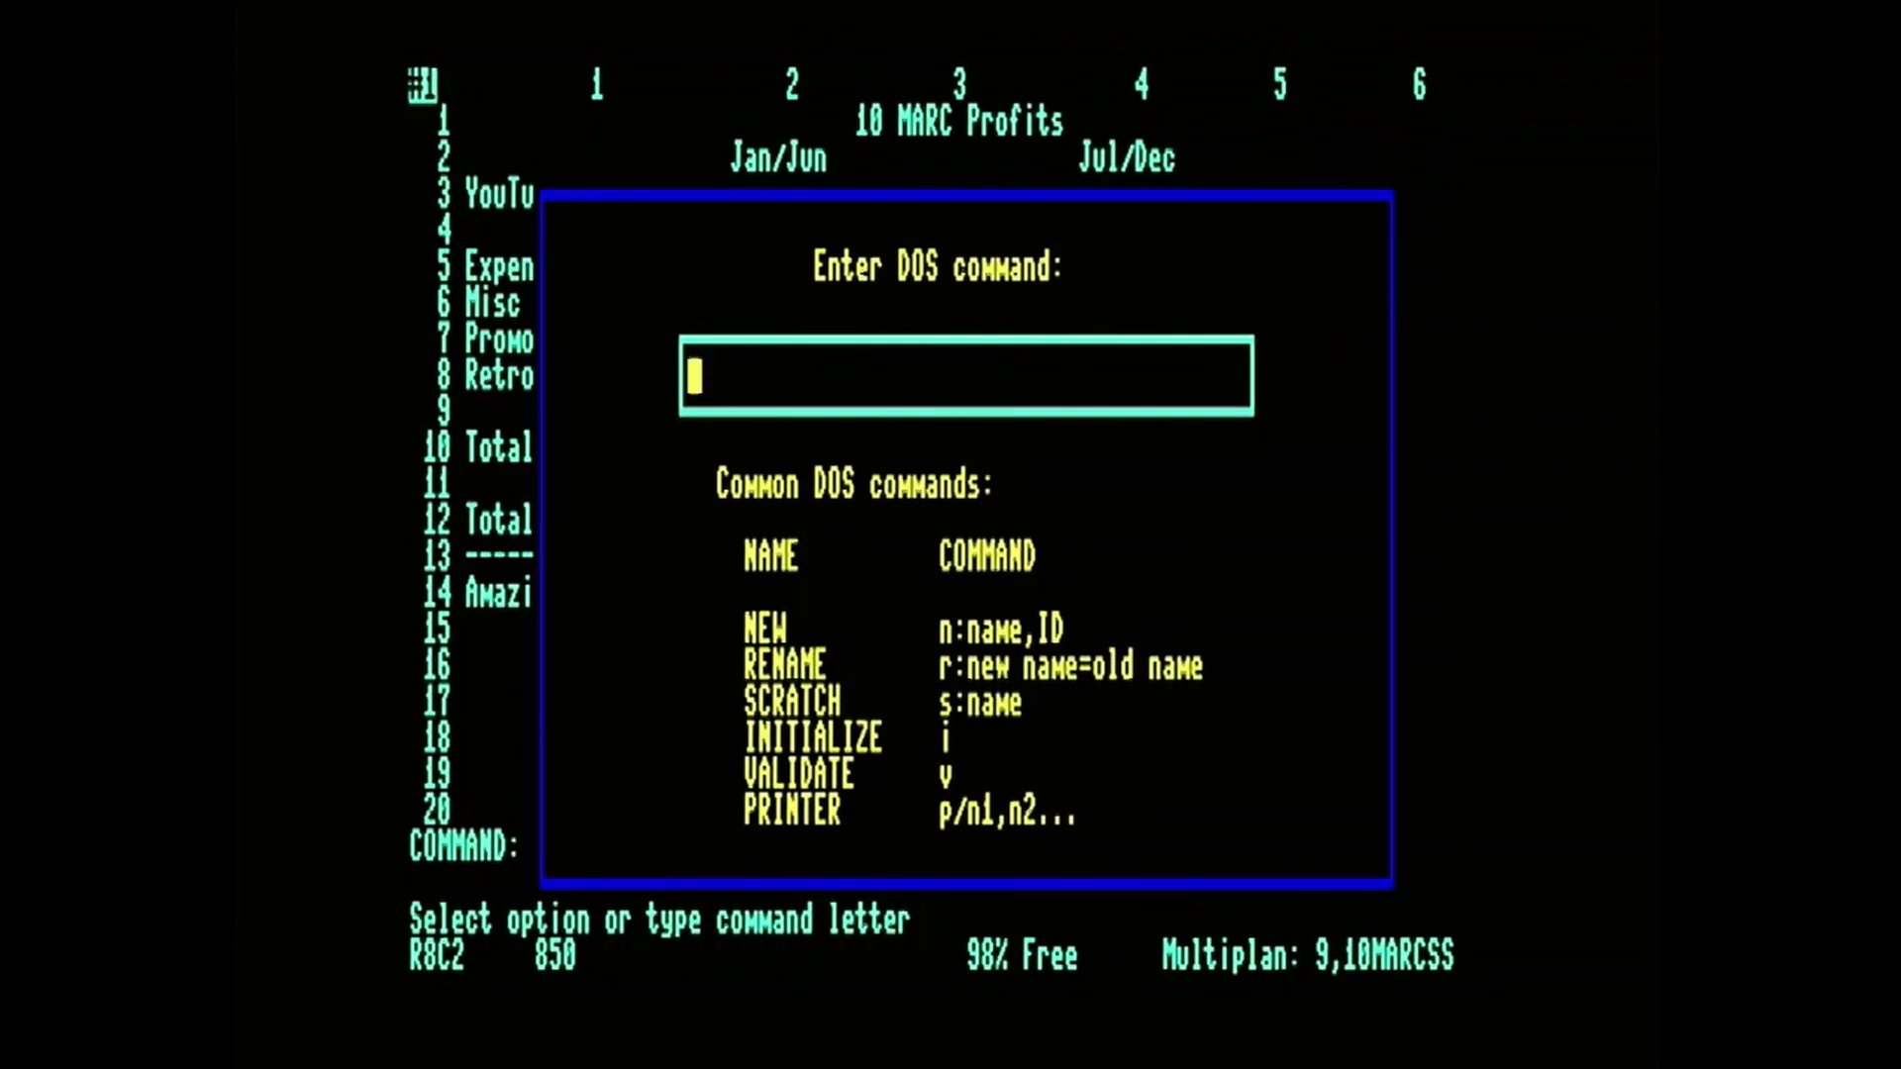
key("Escape")
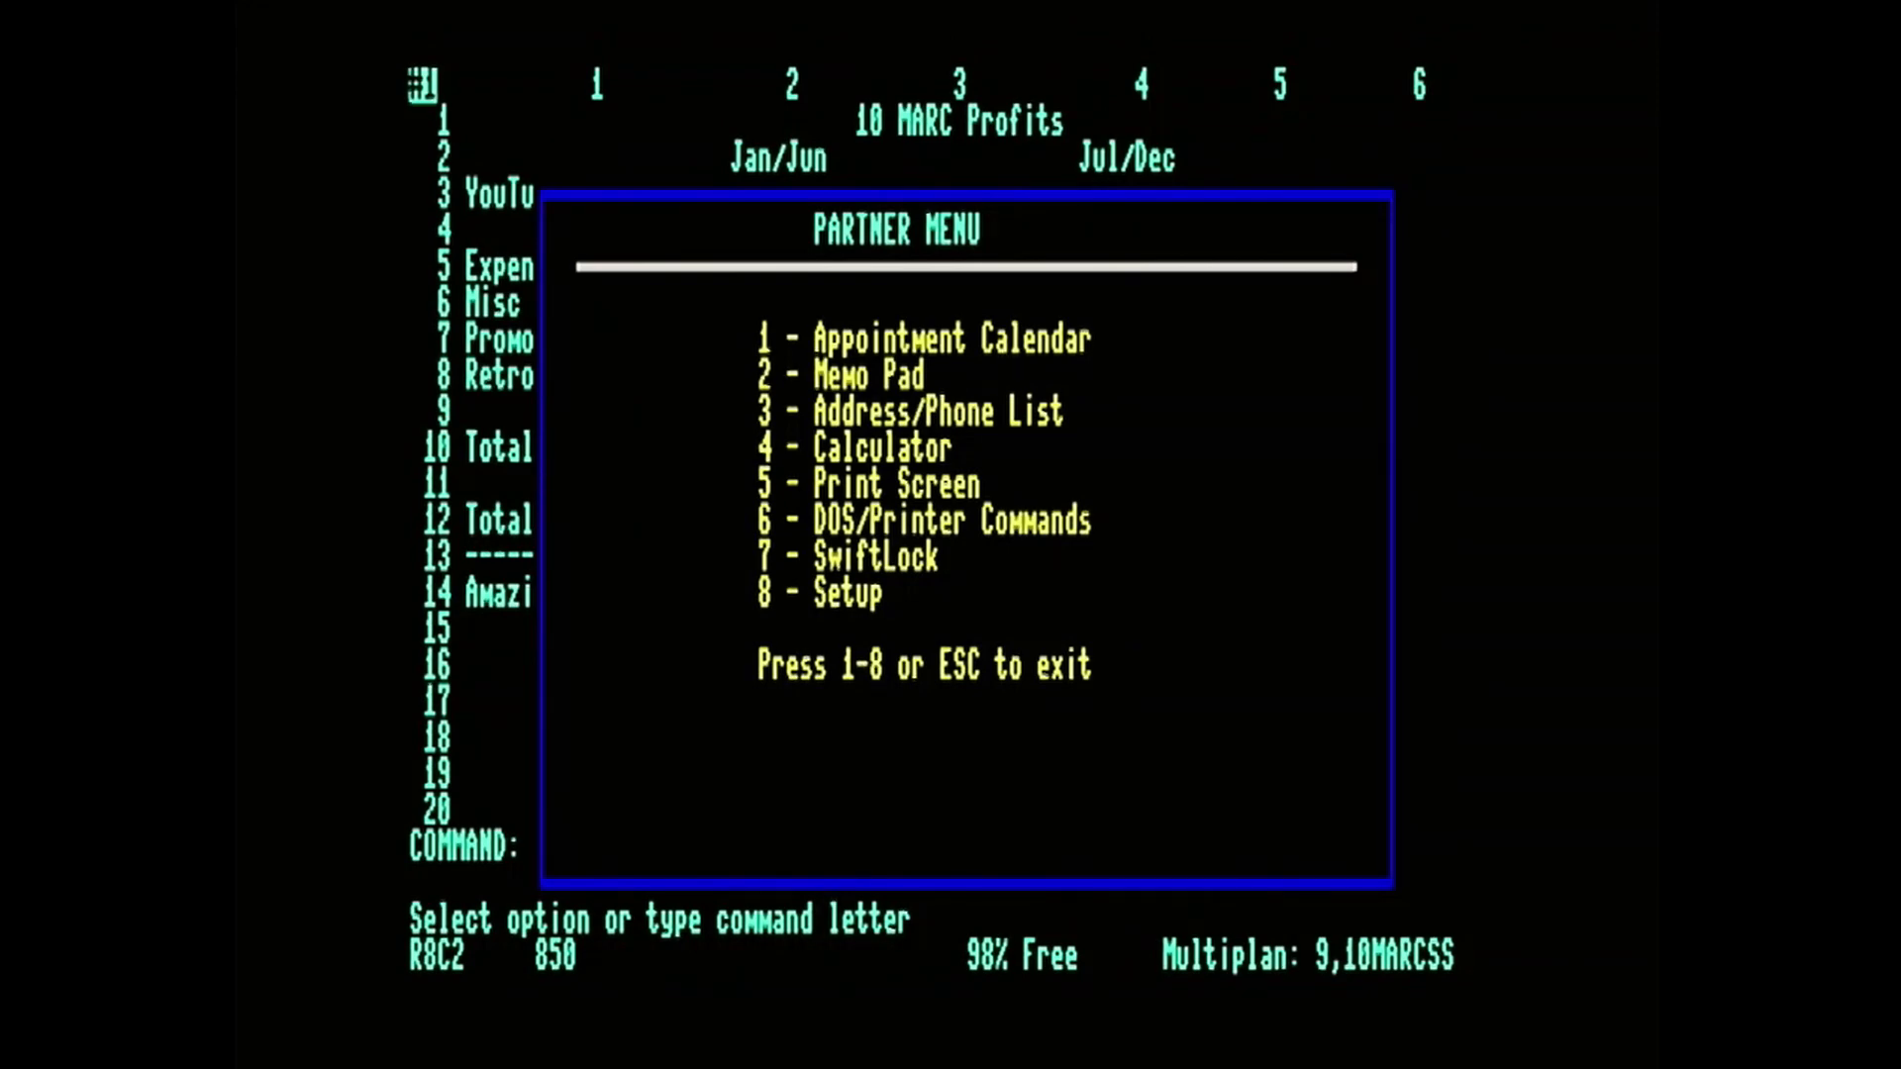
key("8")
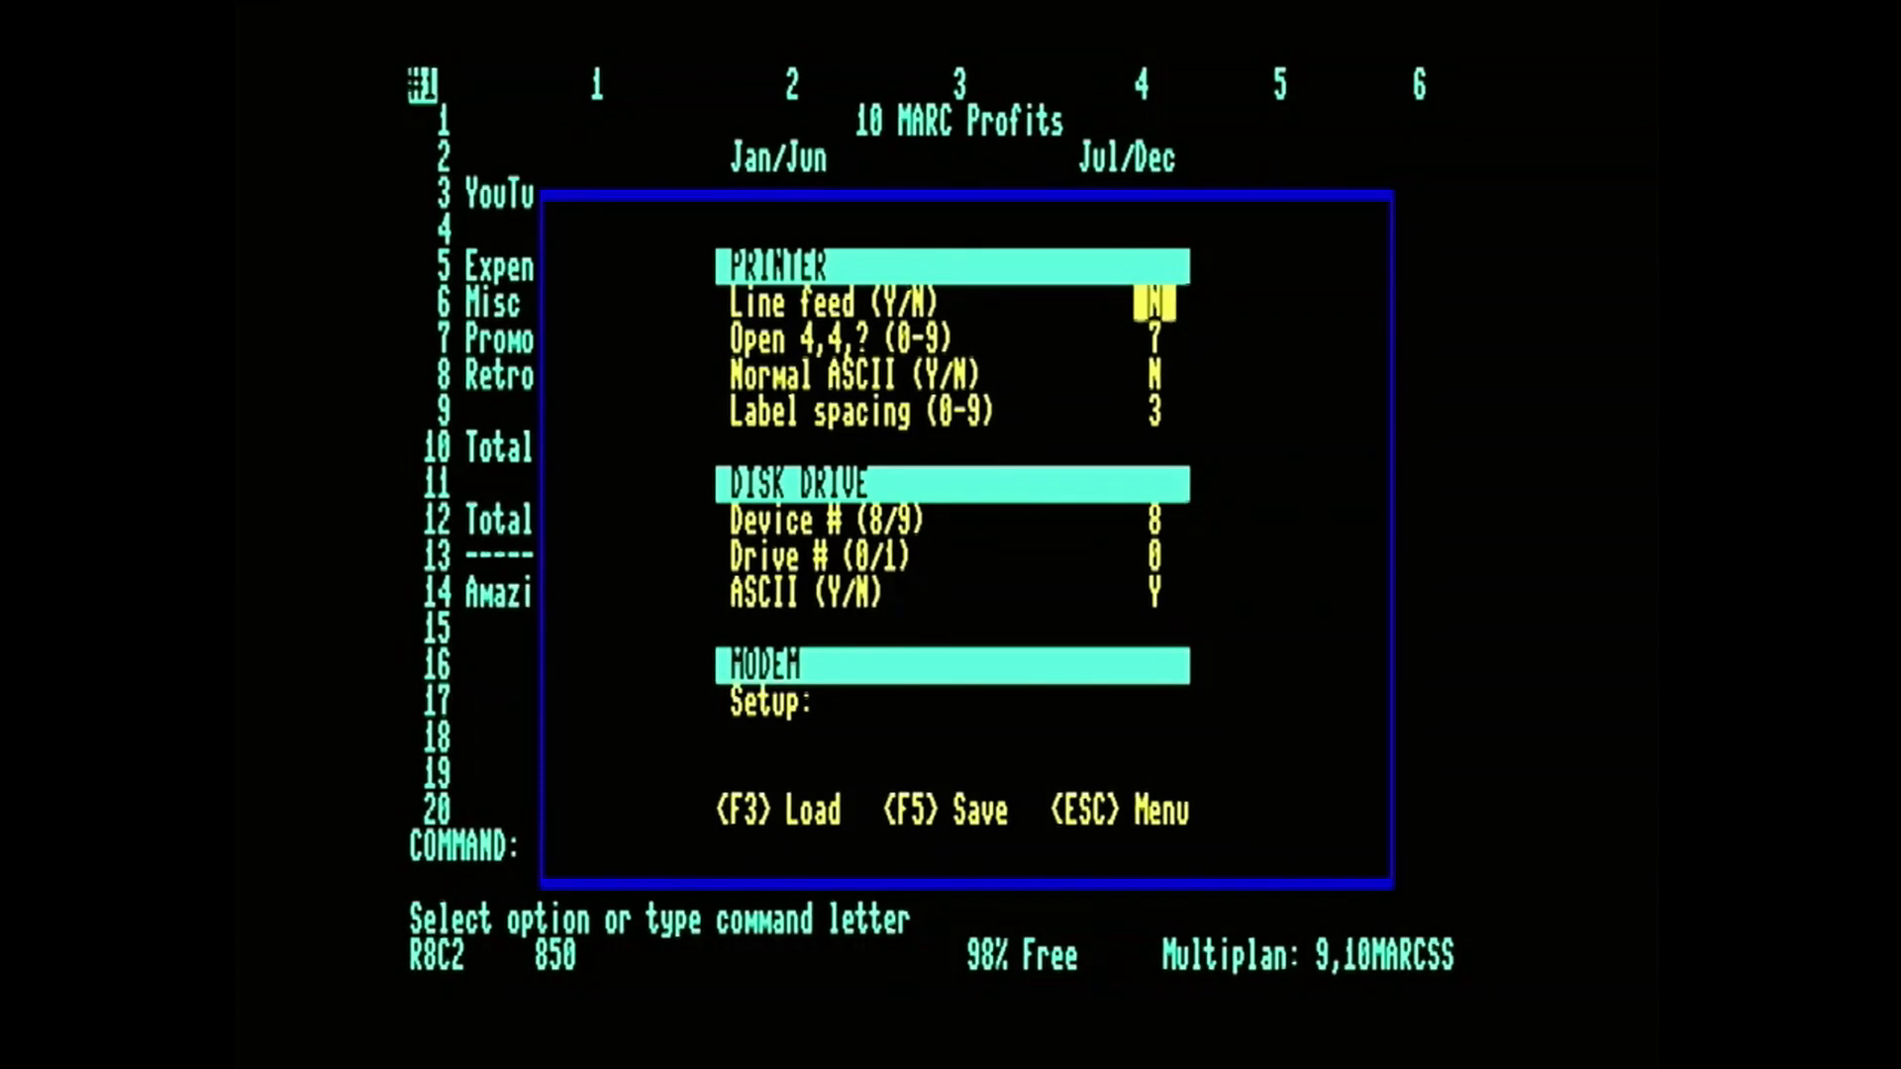
key("Down")
key("Down")
key("Down")
key("Down")
key("Down")
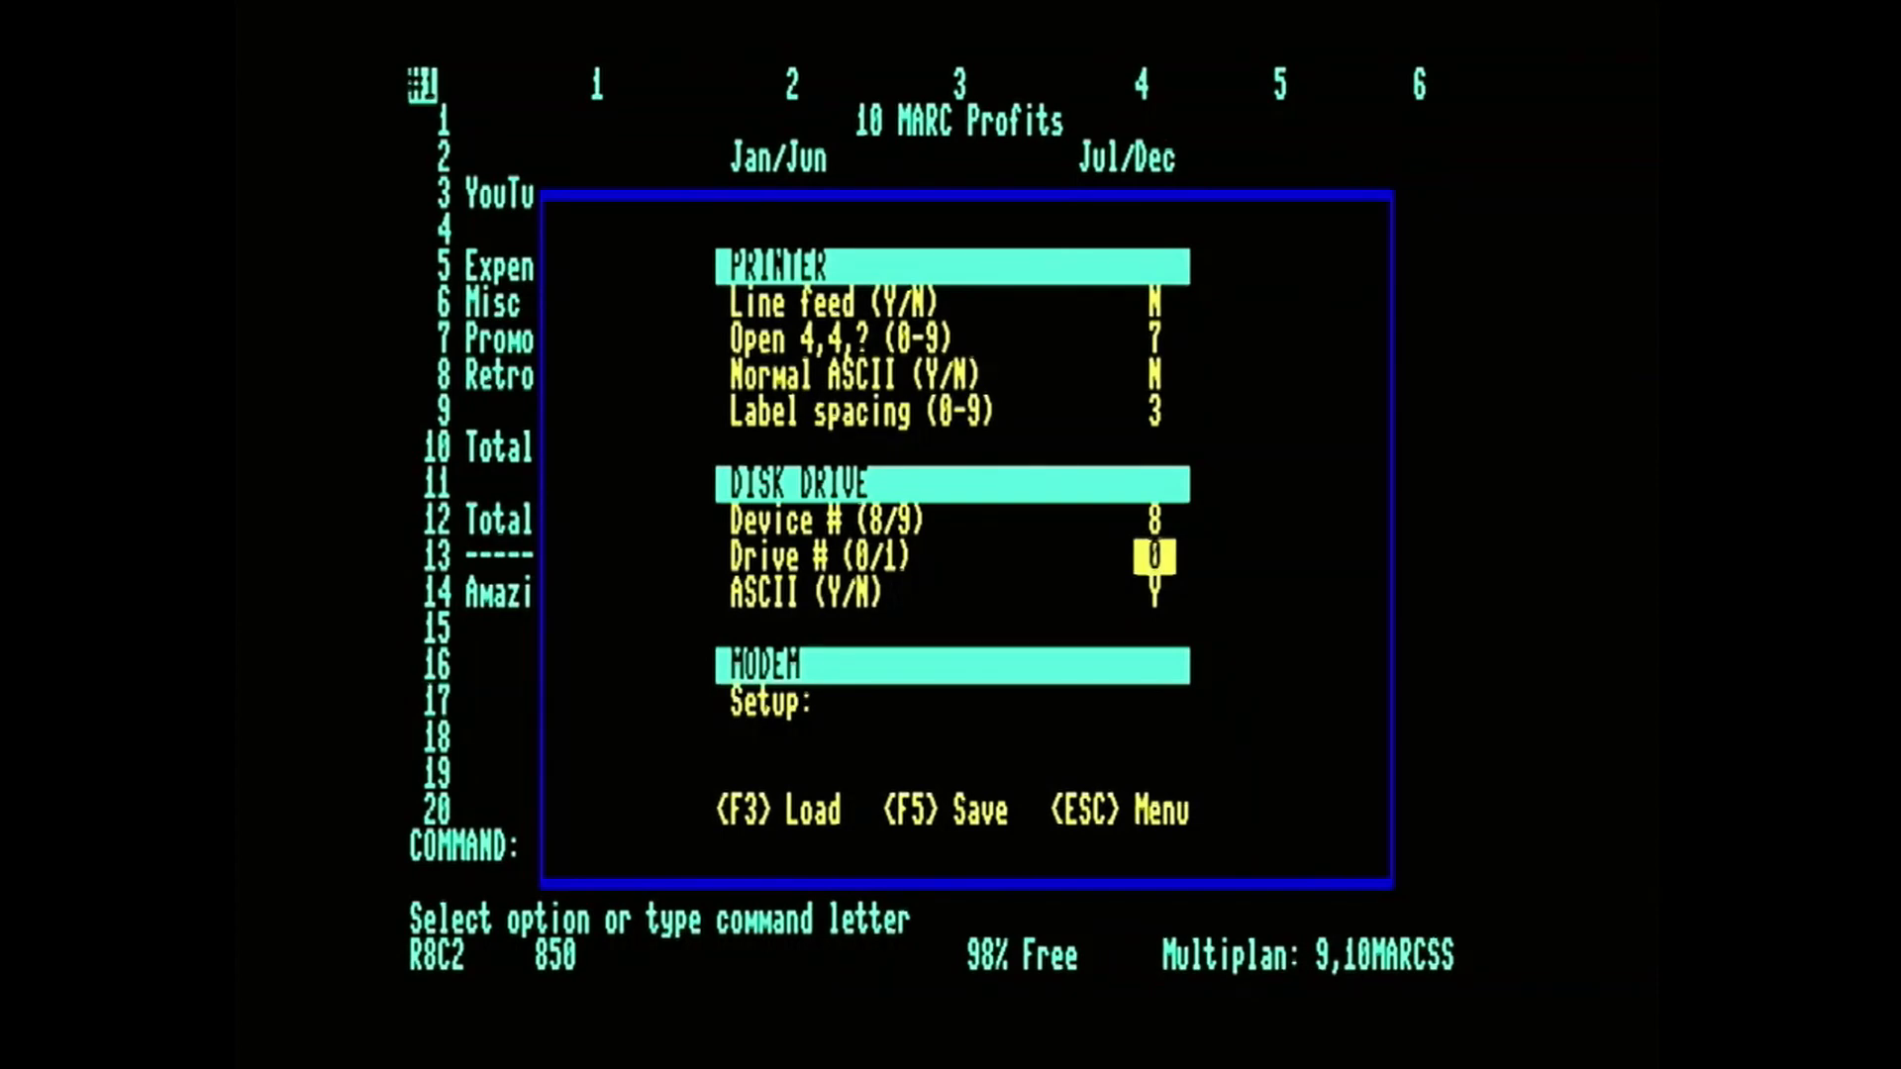
key("Down")
key("Down")
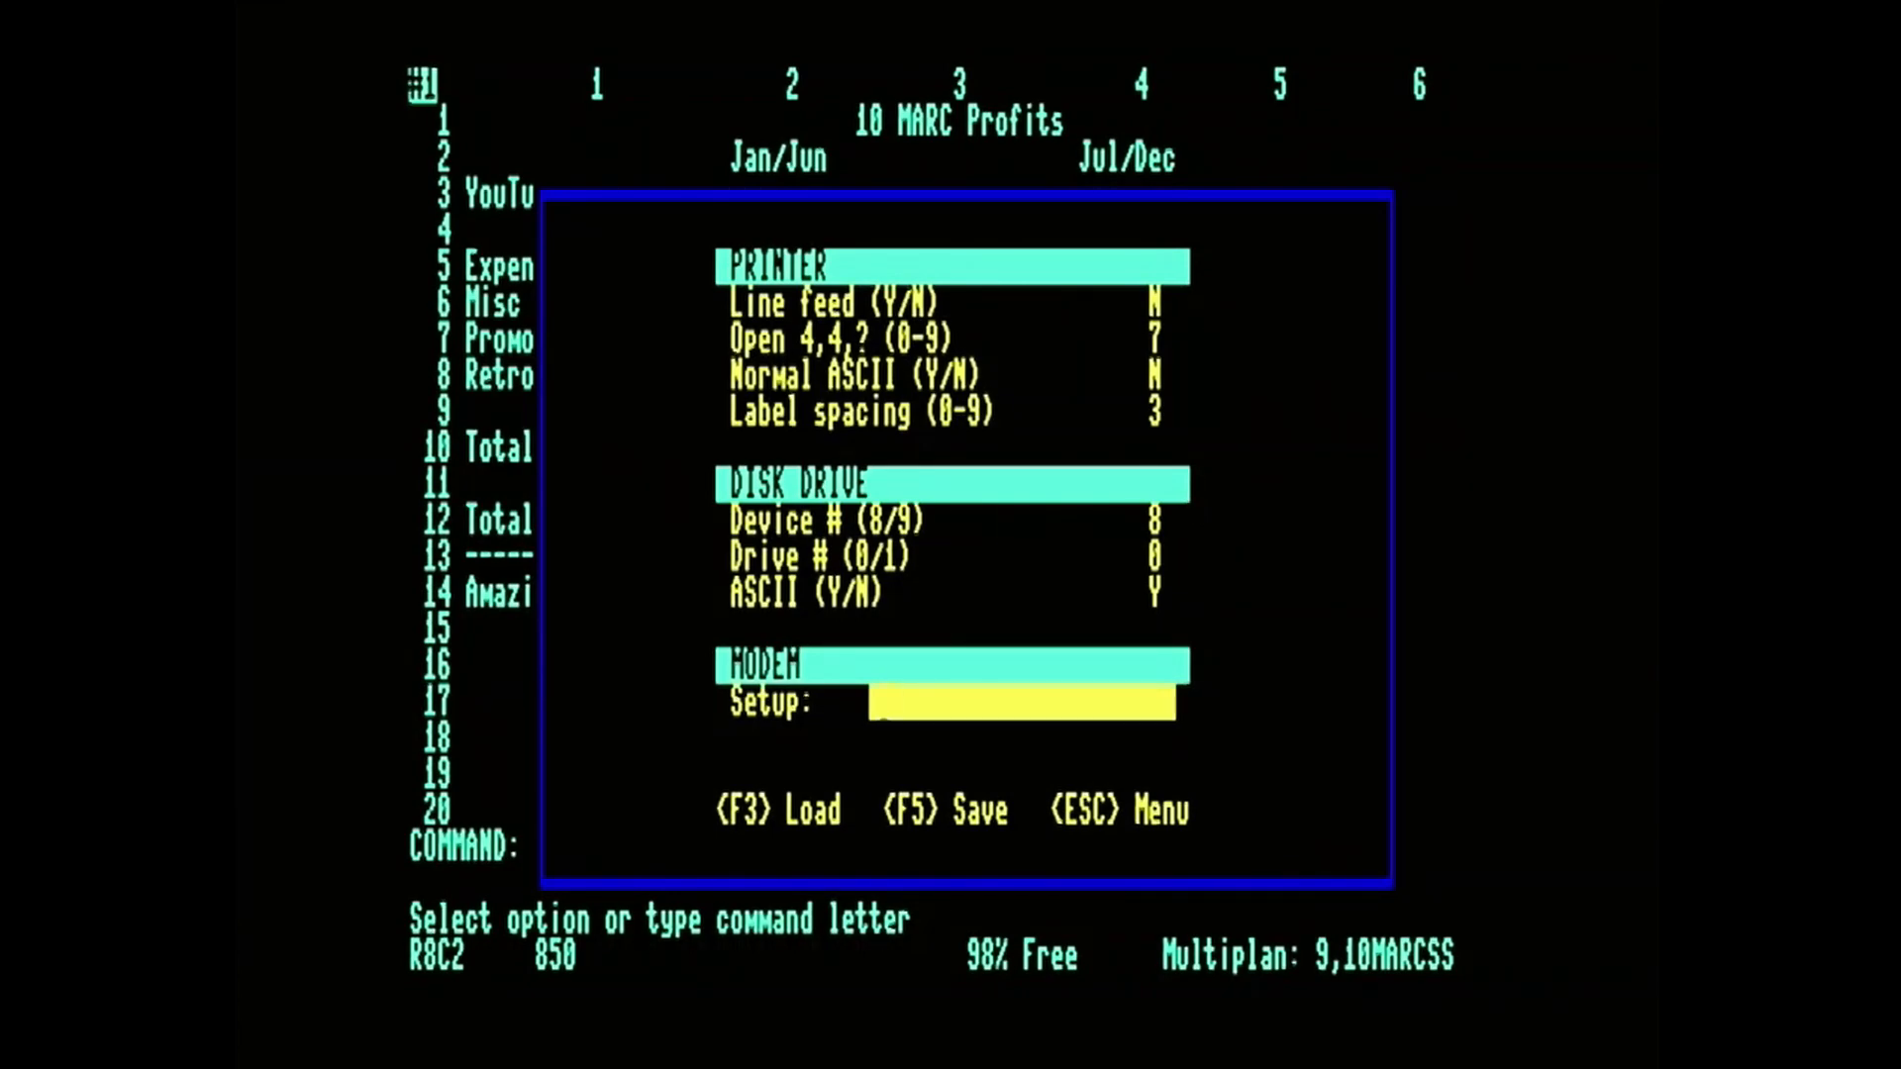
key("Escape")
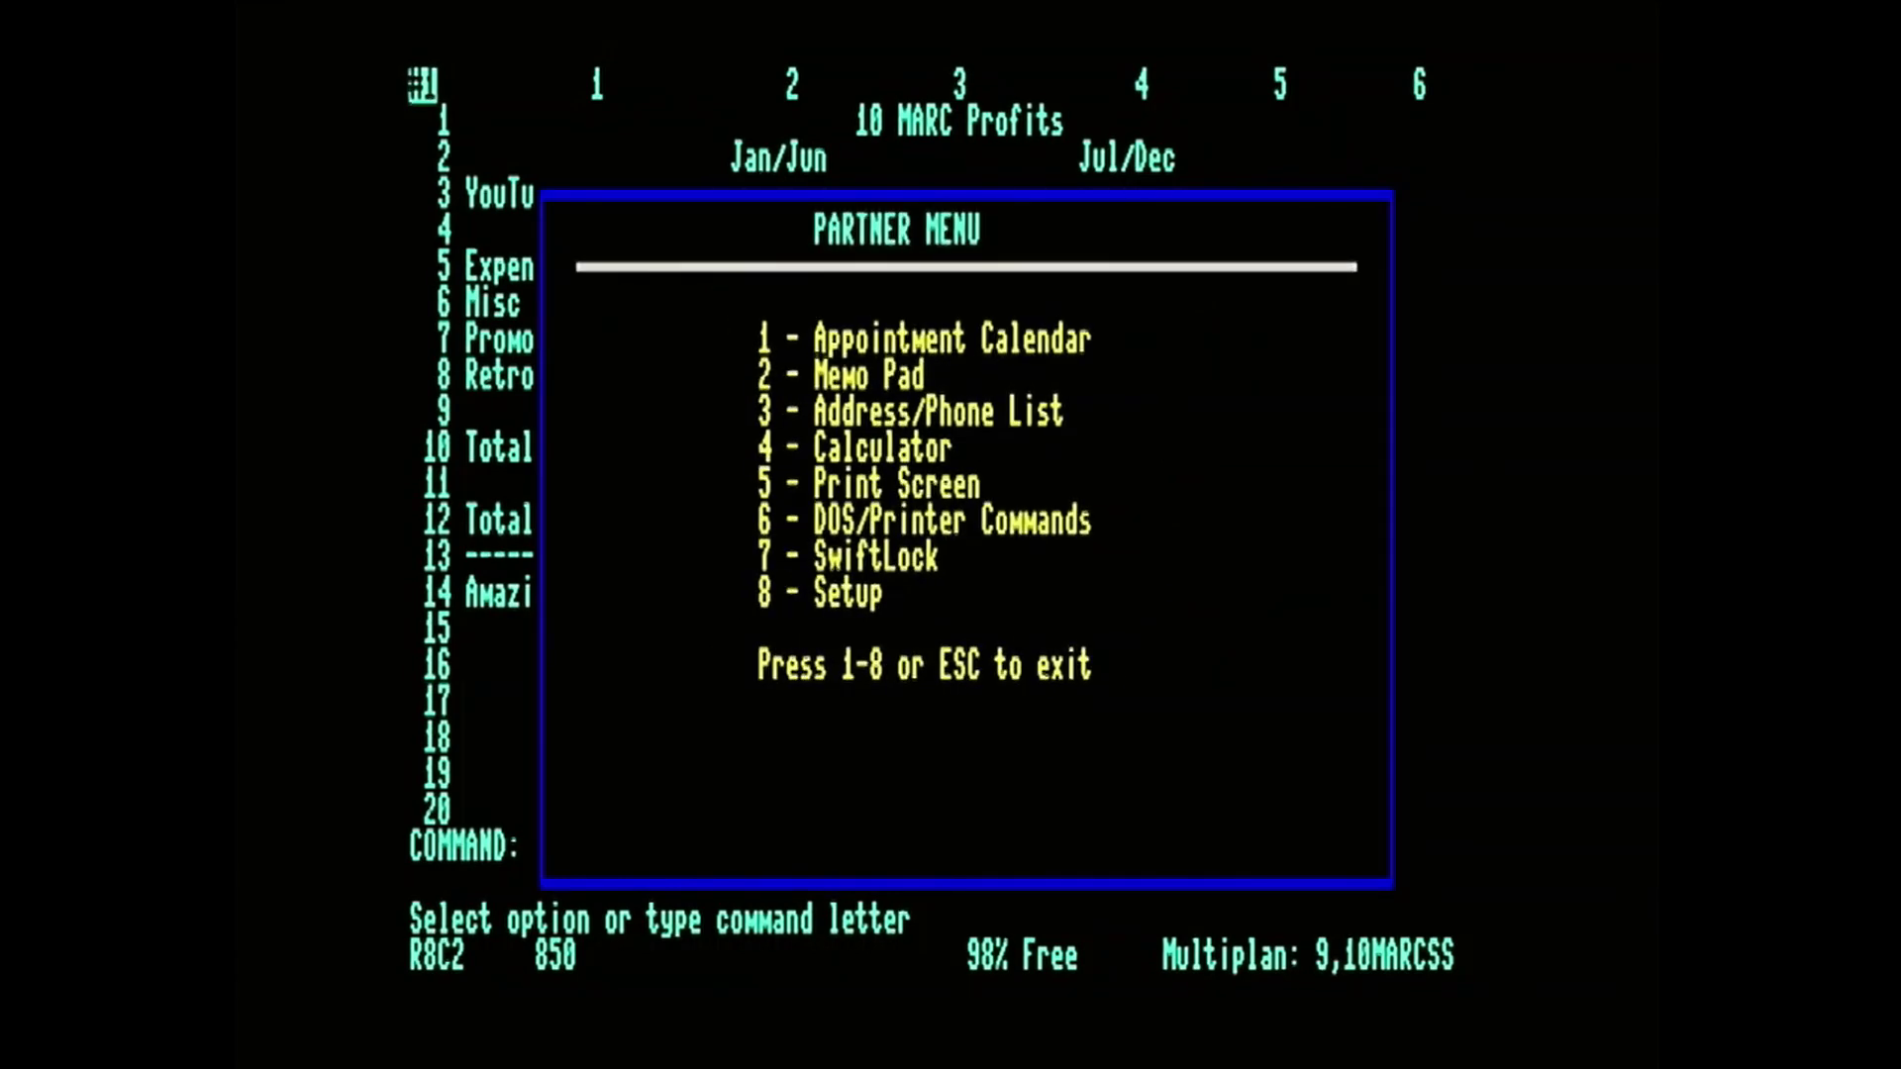
key("Escape")
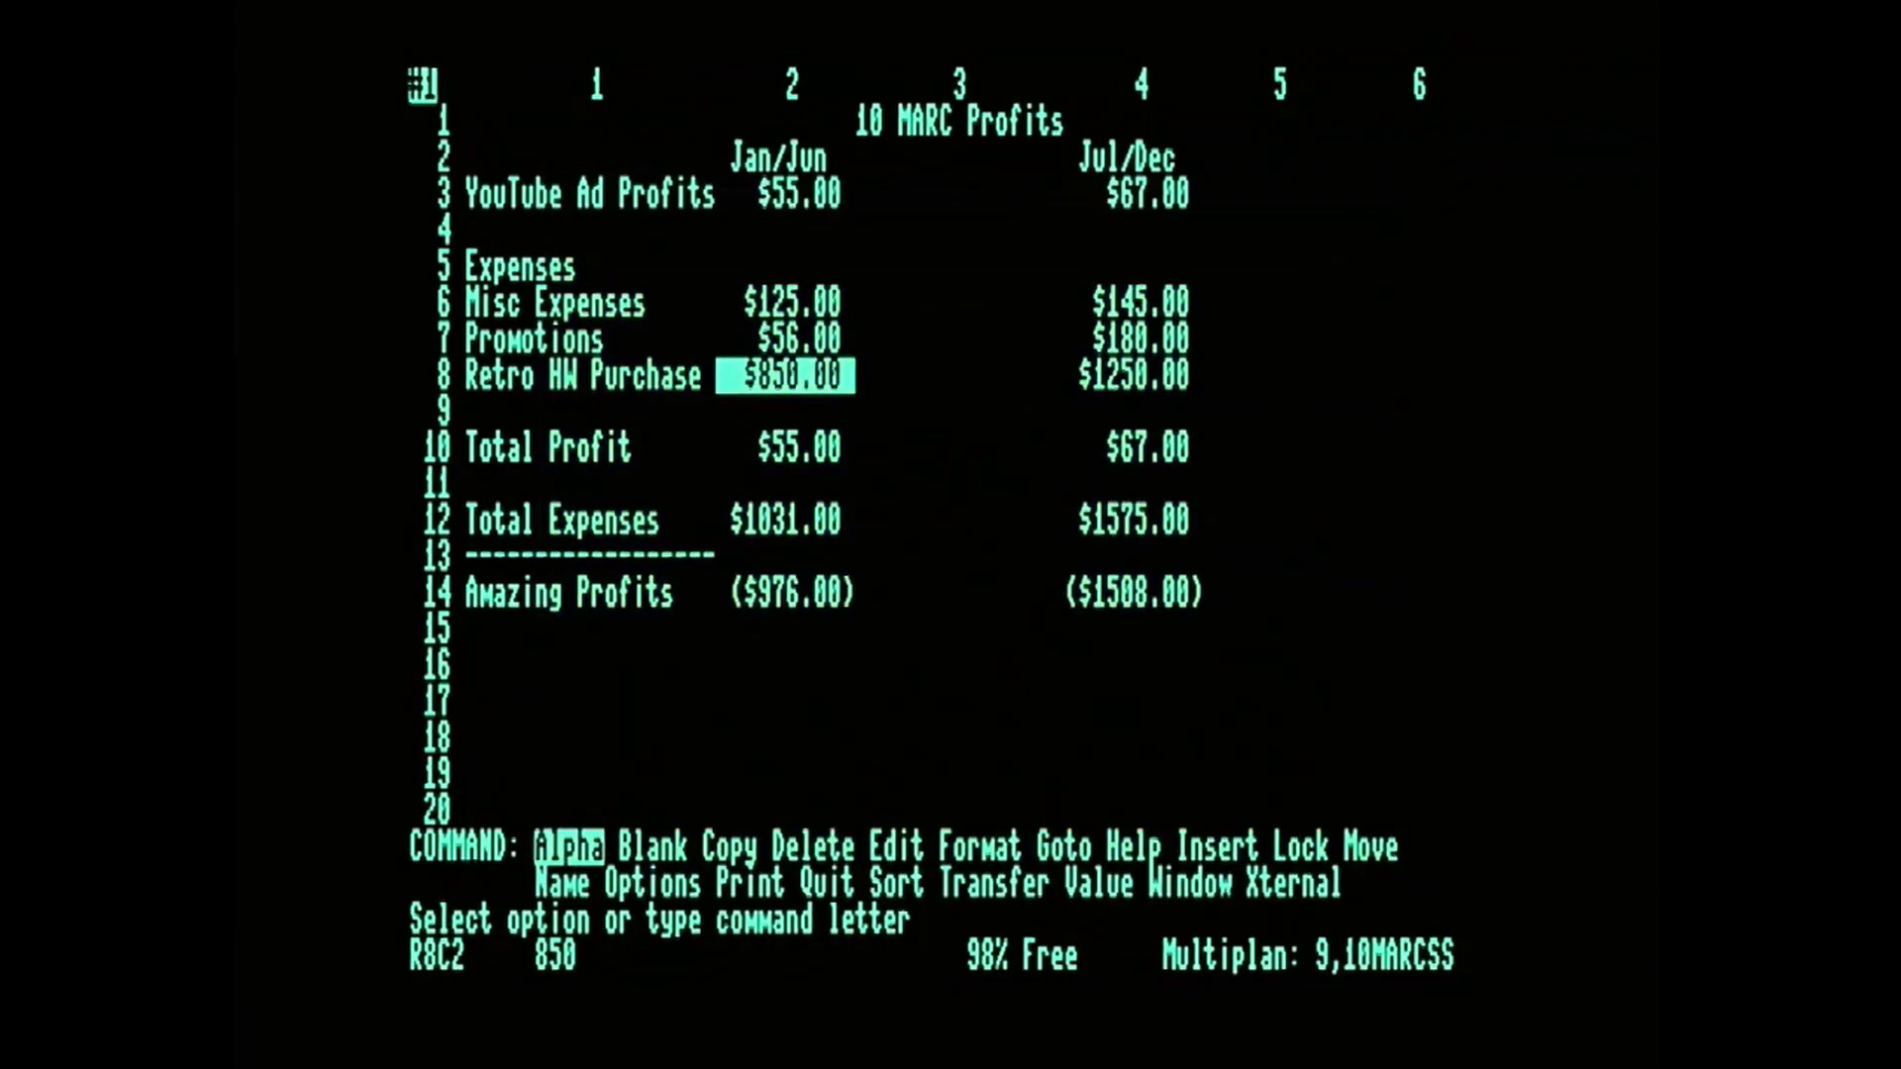